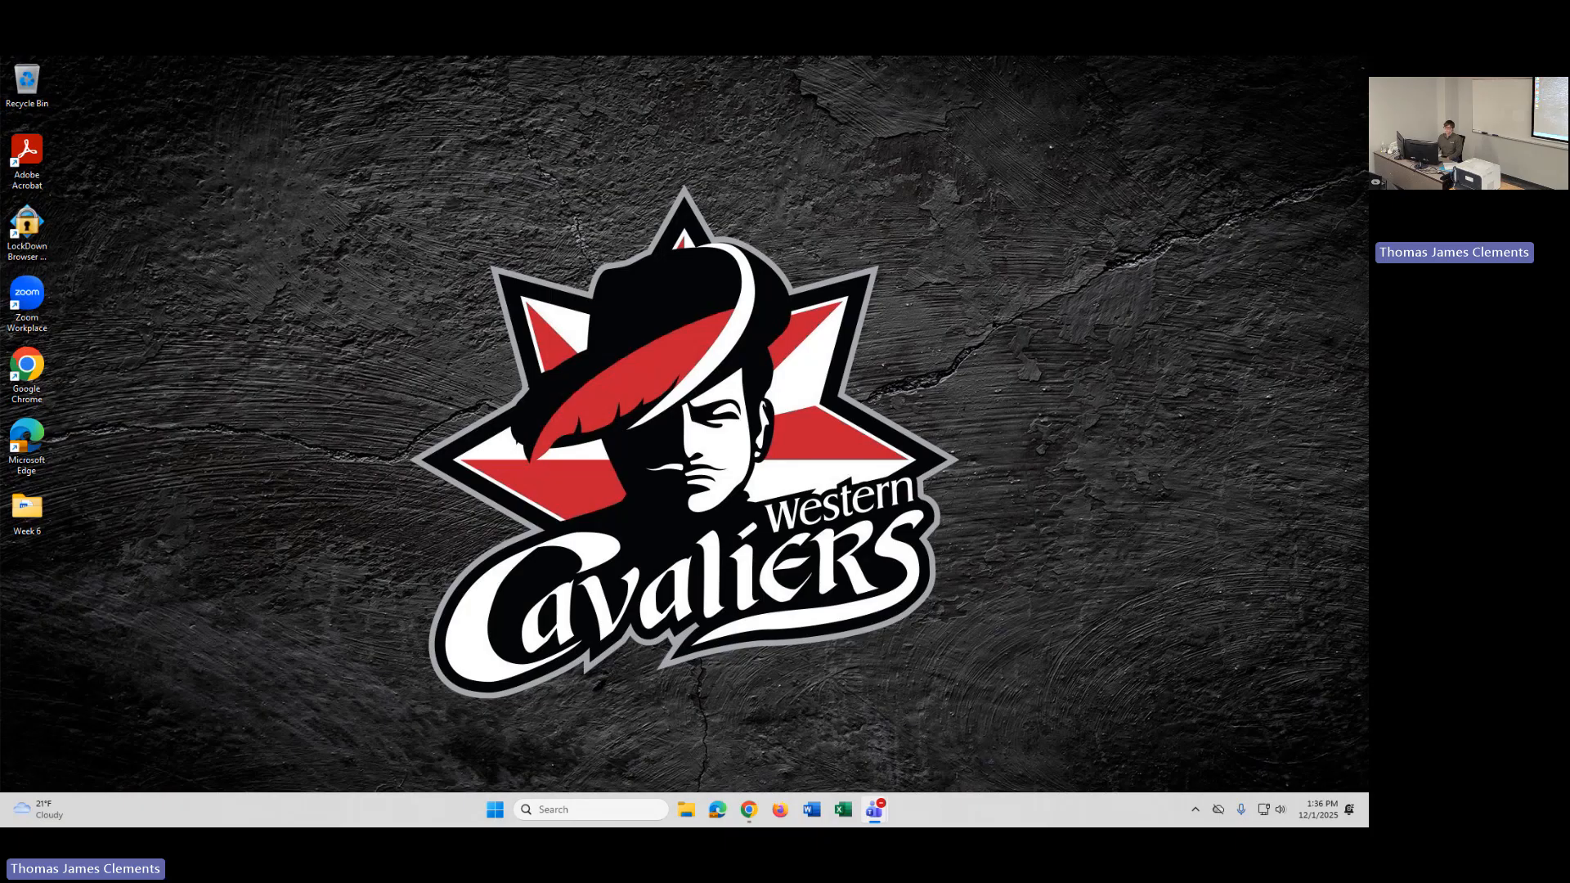
# Step: Open Setup Doc example.docx from the Training folder inside Week 6, look through its opening pages, and close the document and folder
pyautogui.doubleClick(48, 516)
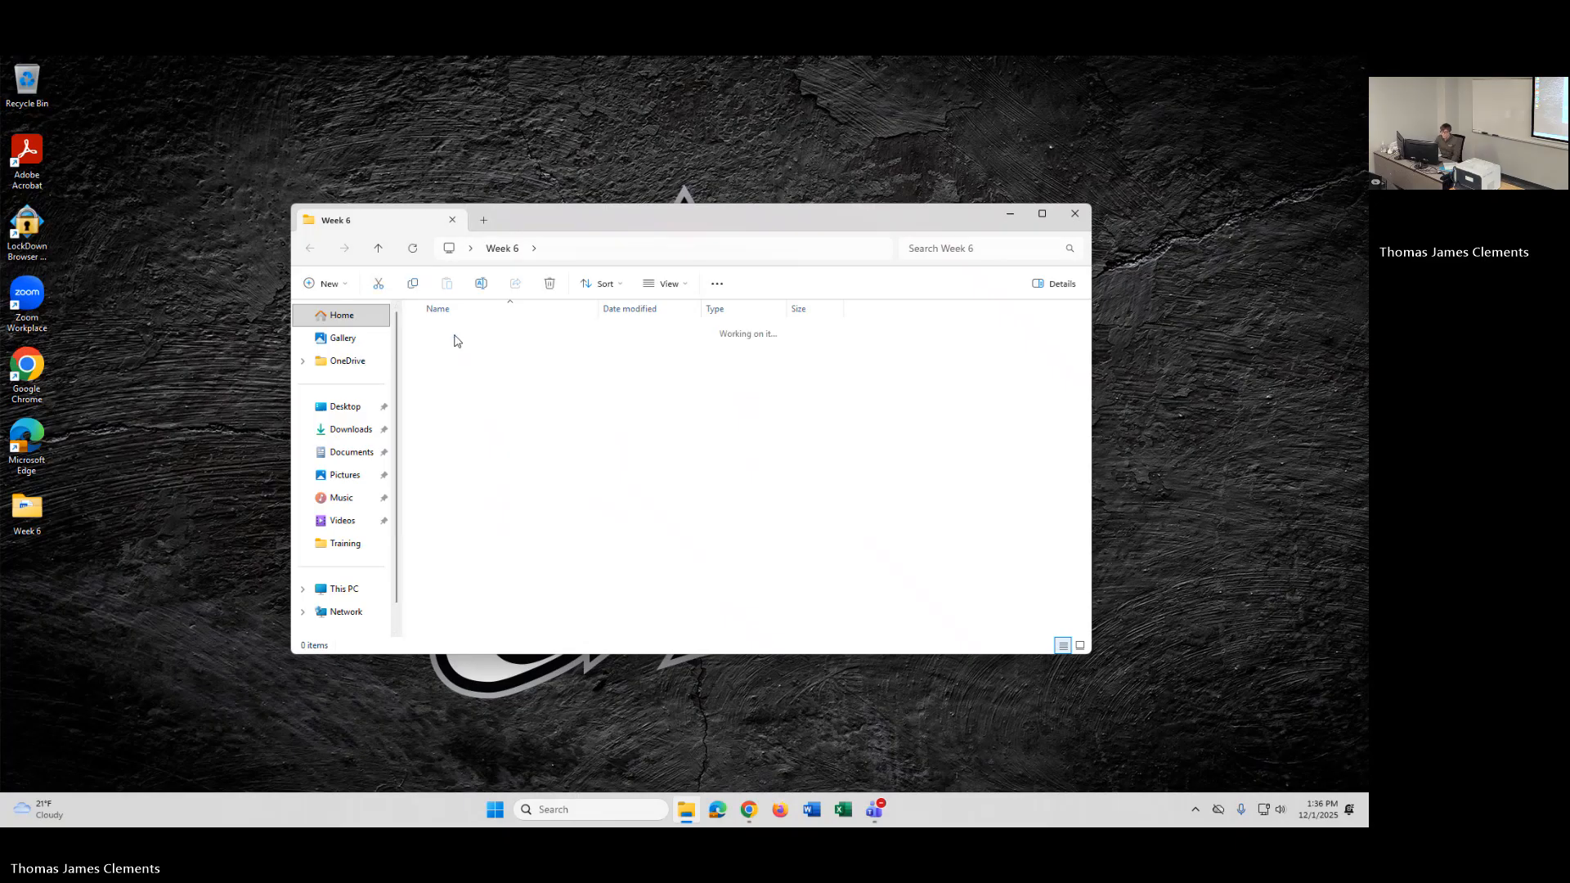
pyautogui.doubleClick(455, 340)
pyautogui.doubleClick(455, 369)
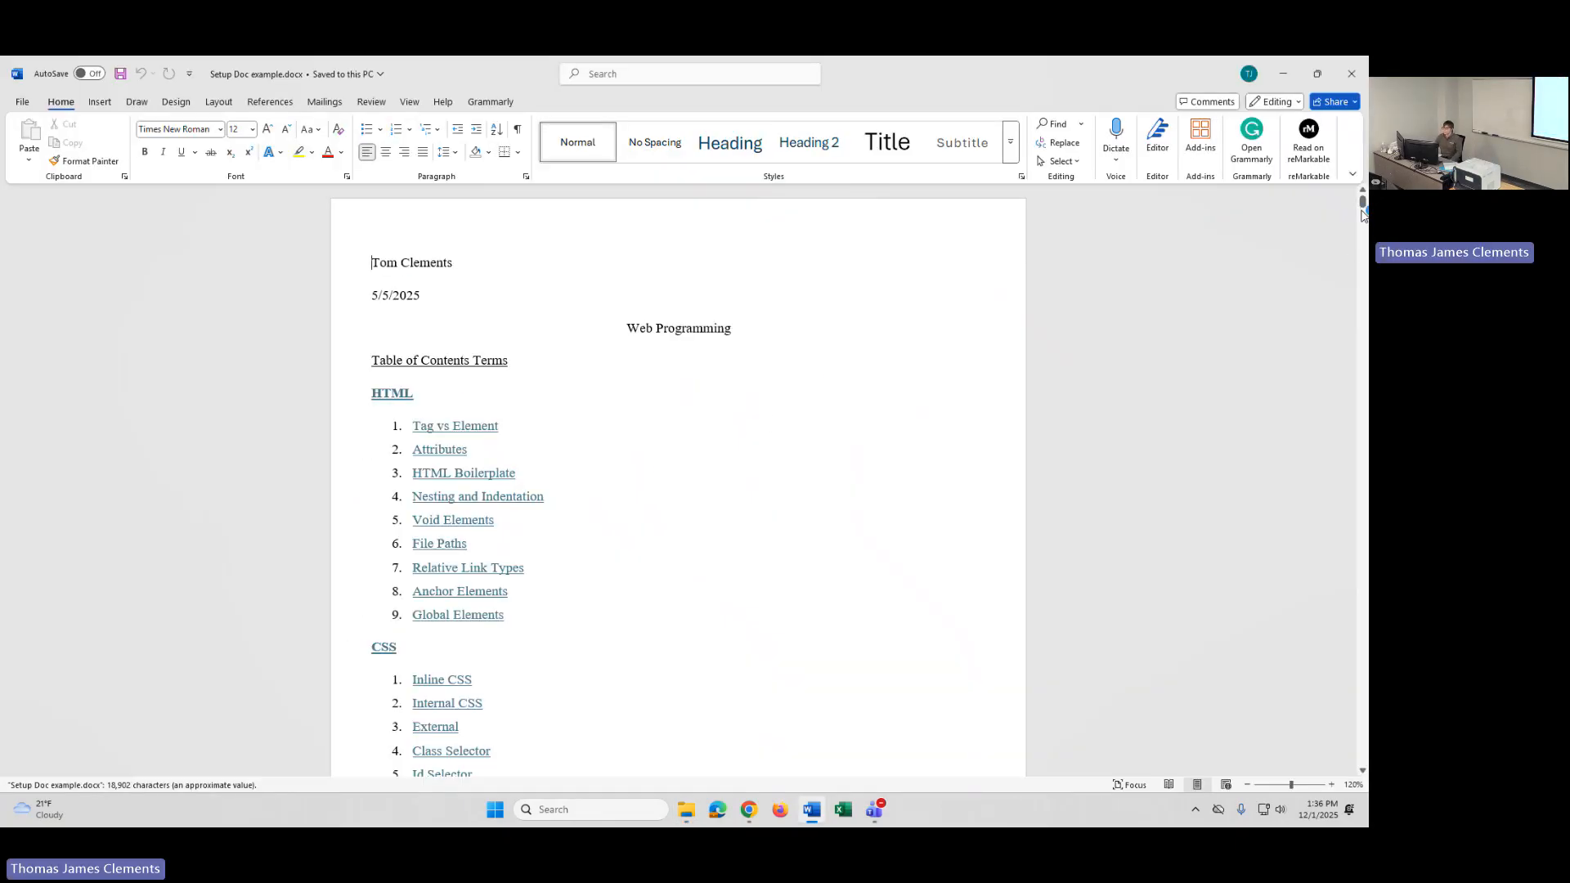
pyautogui.moveTo(1362, 202); pyautogui.dragTo(1363, 223)
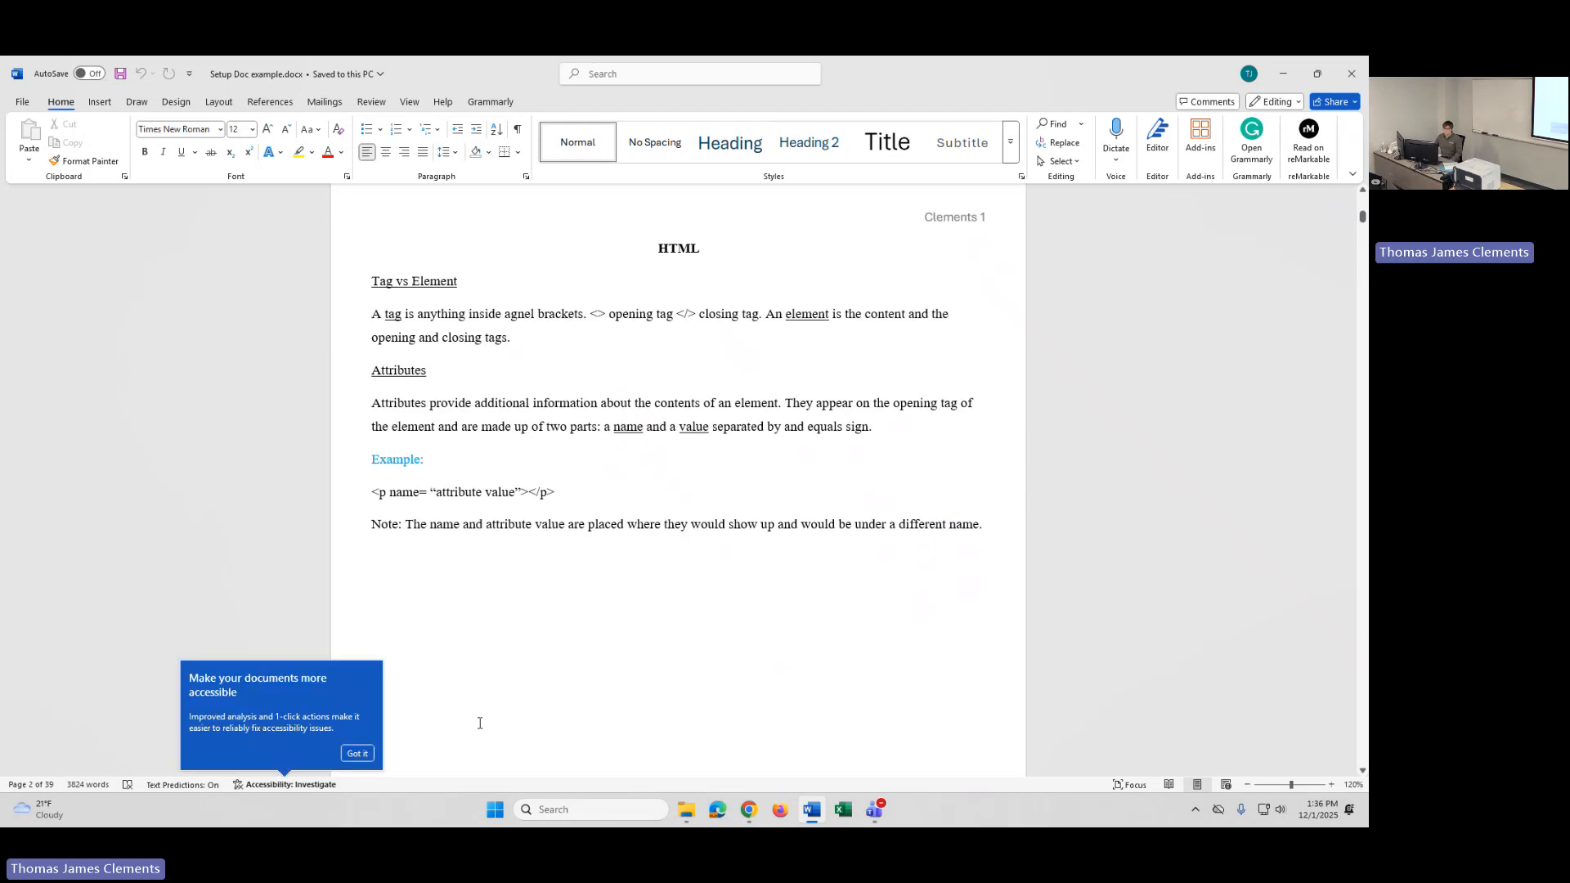
pyautogui.click(357, 754)
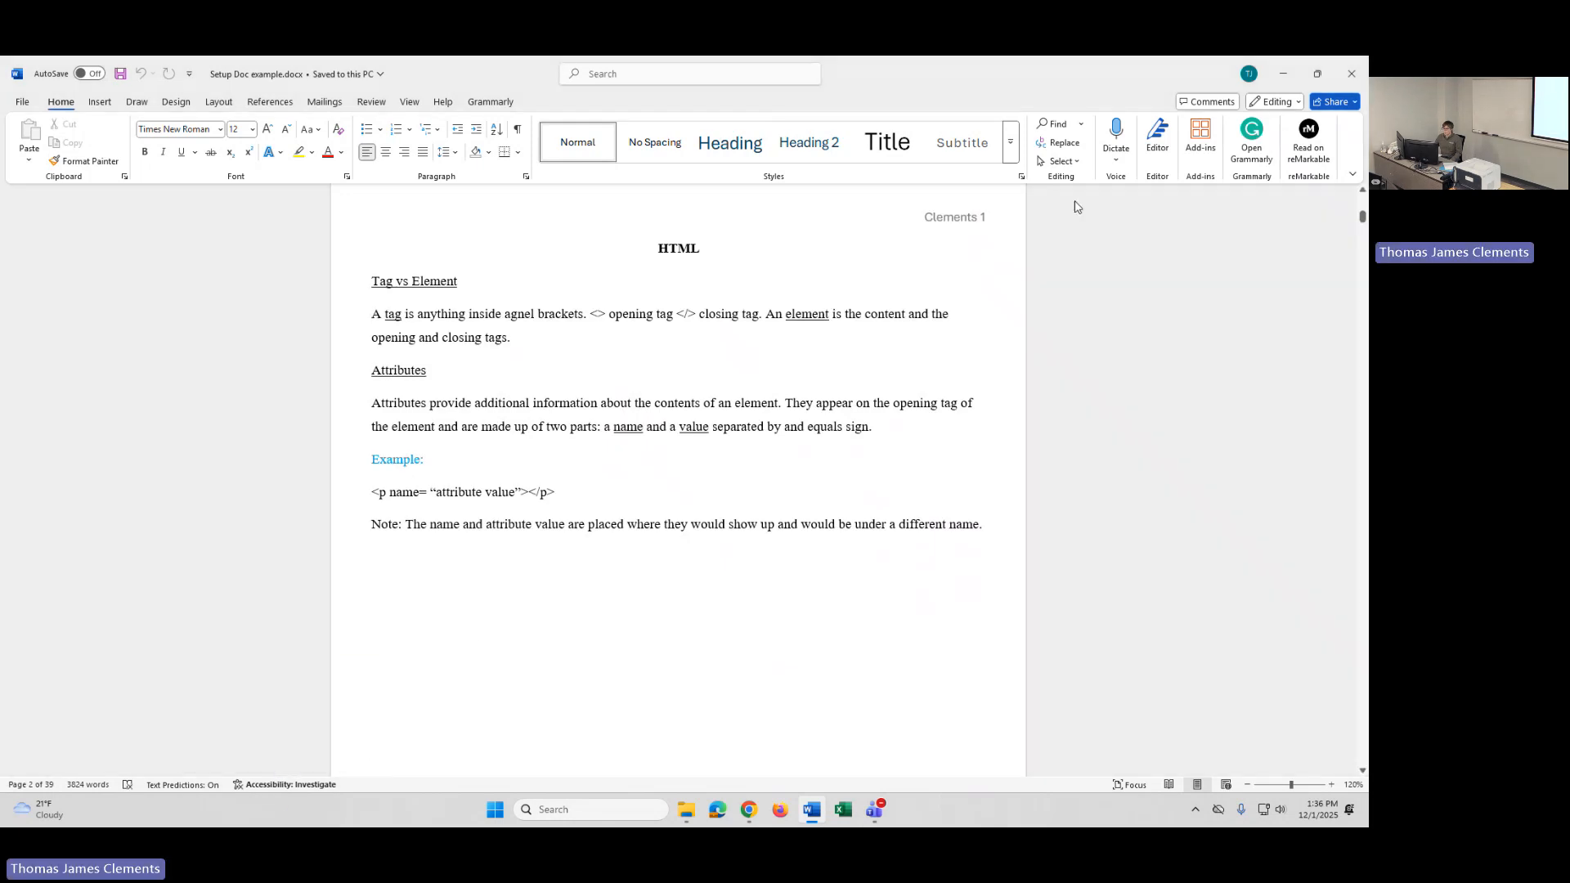
pyautogui.moveTo(1362, 219); pyautogui.dragTo(1363, 231)
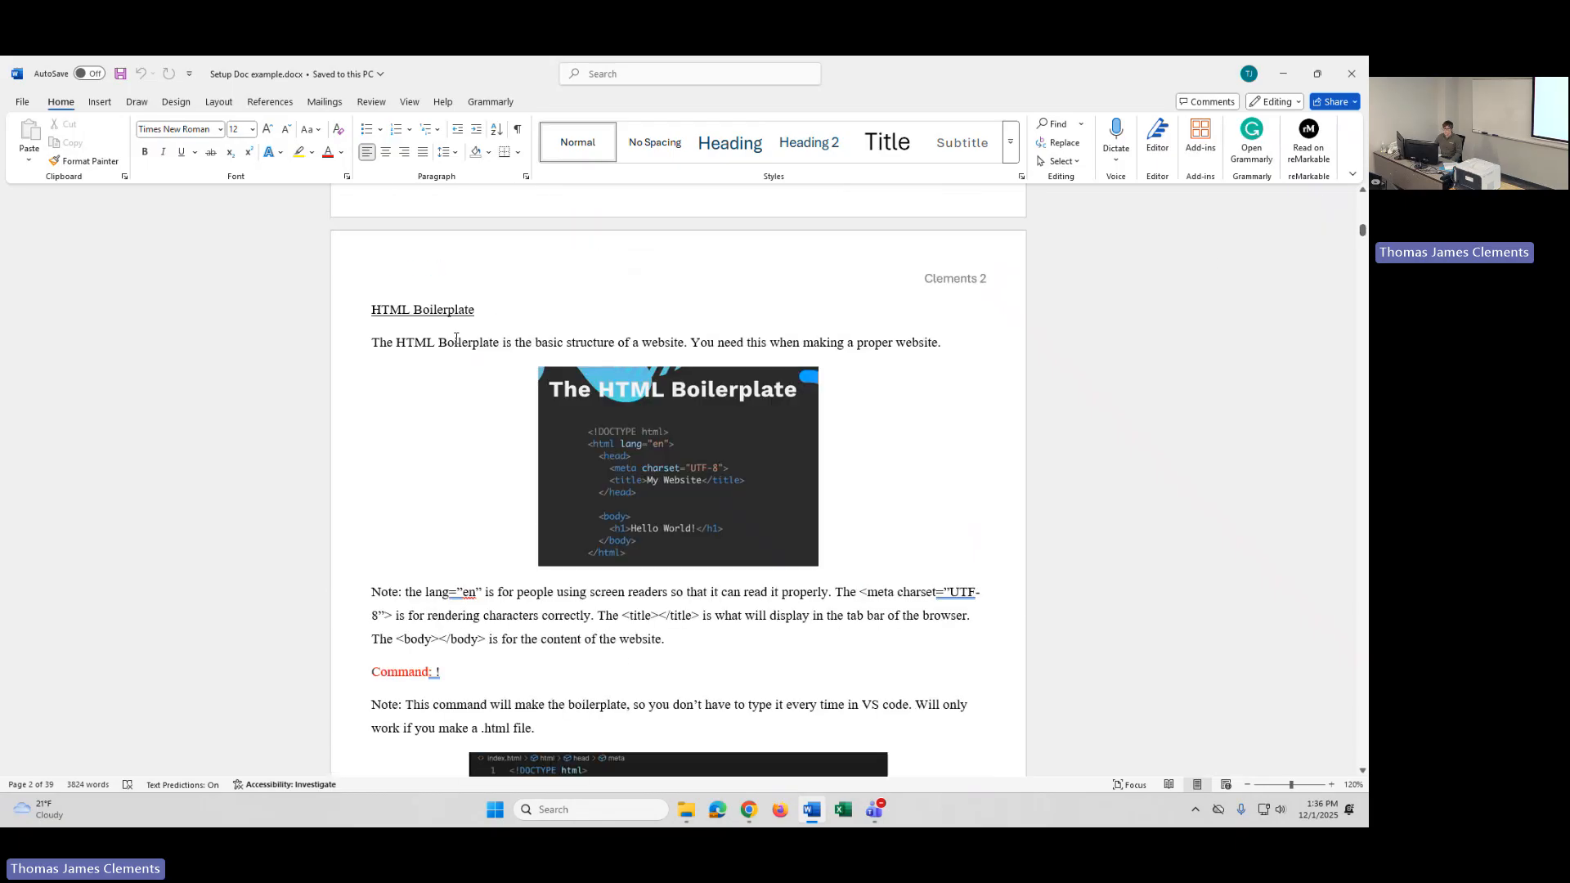
pyautogui.scroll(-3, 456, 337)
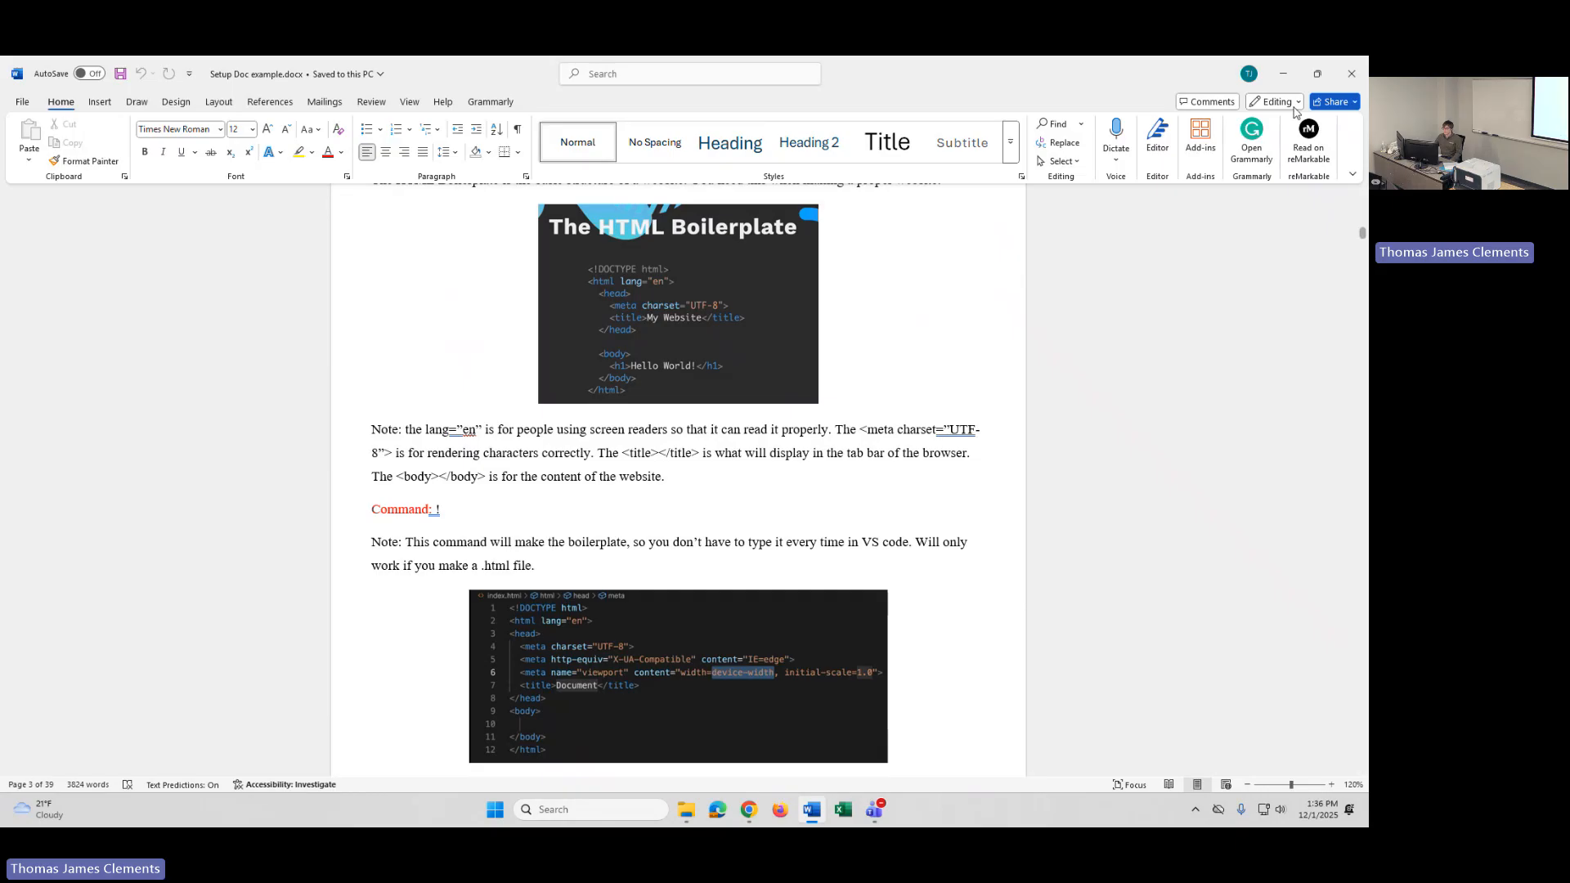
pyautogui.click(1357, 75)
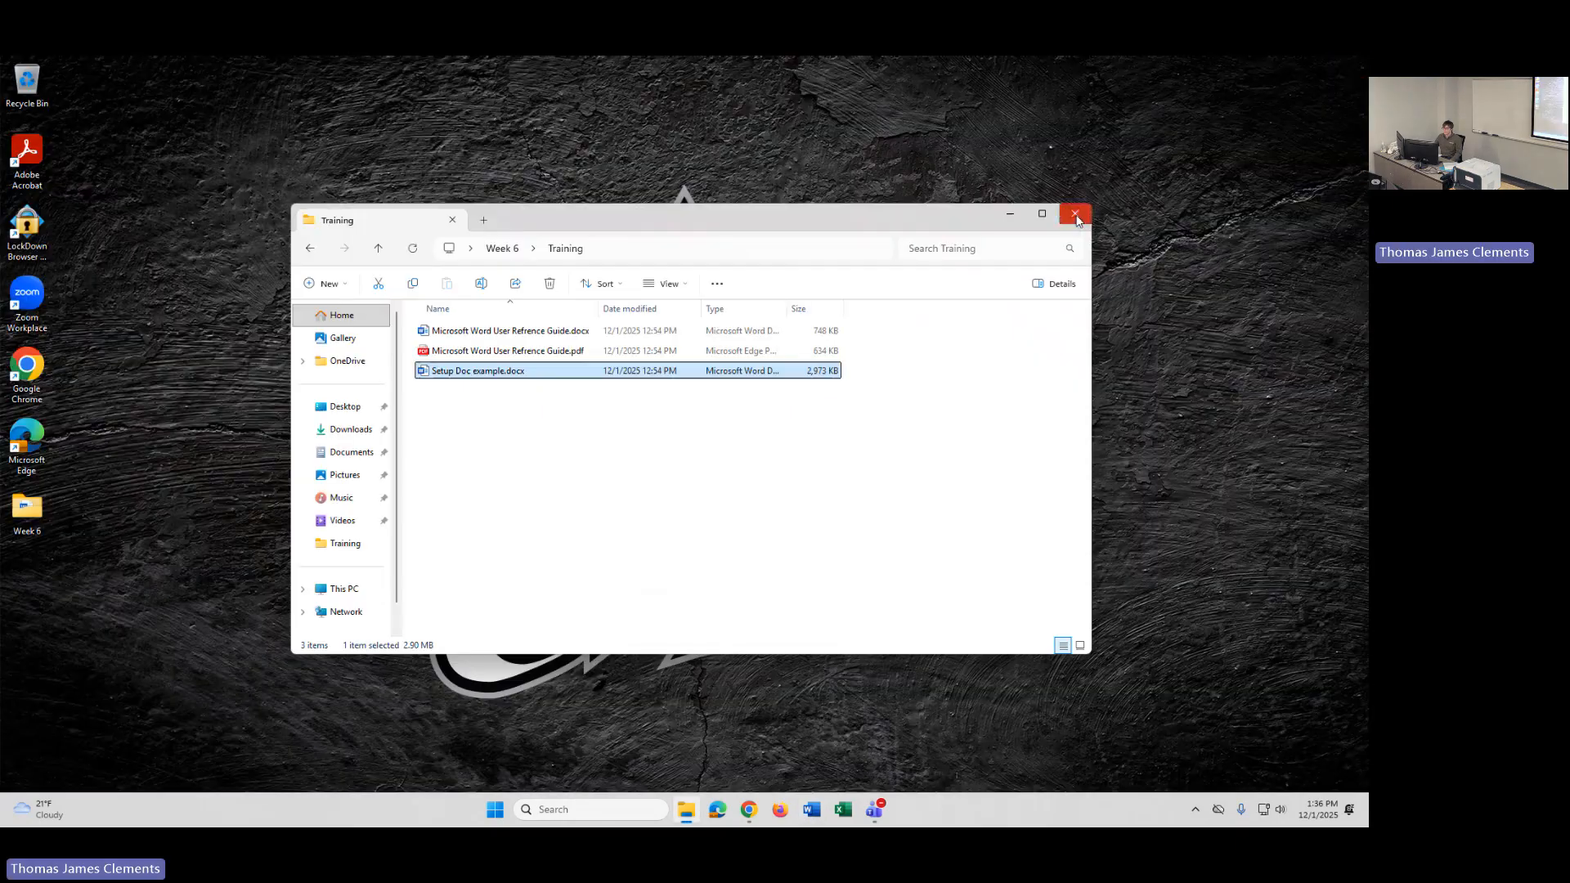
pyautogui.click(1074, 213)
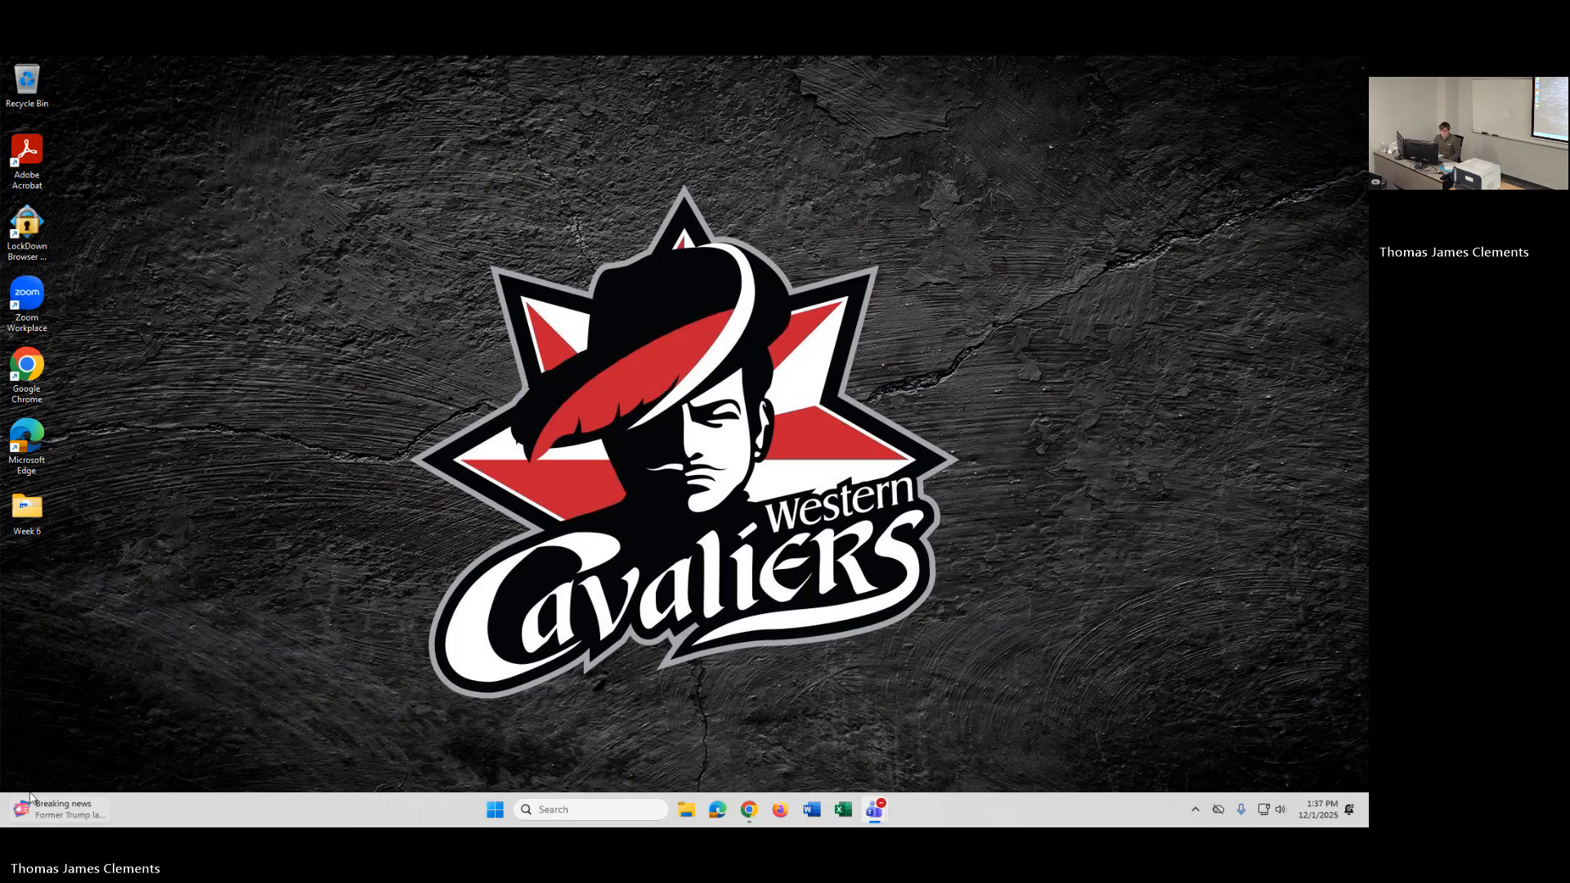
# Step: Look in the Training folder inside Week 6 for the Microsoft Word User Refrence Guide PDF, then close the folder
pyautogui.doubleClick(14, 508)
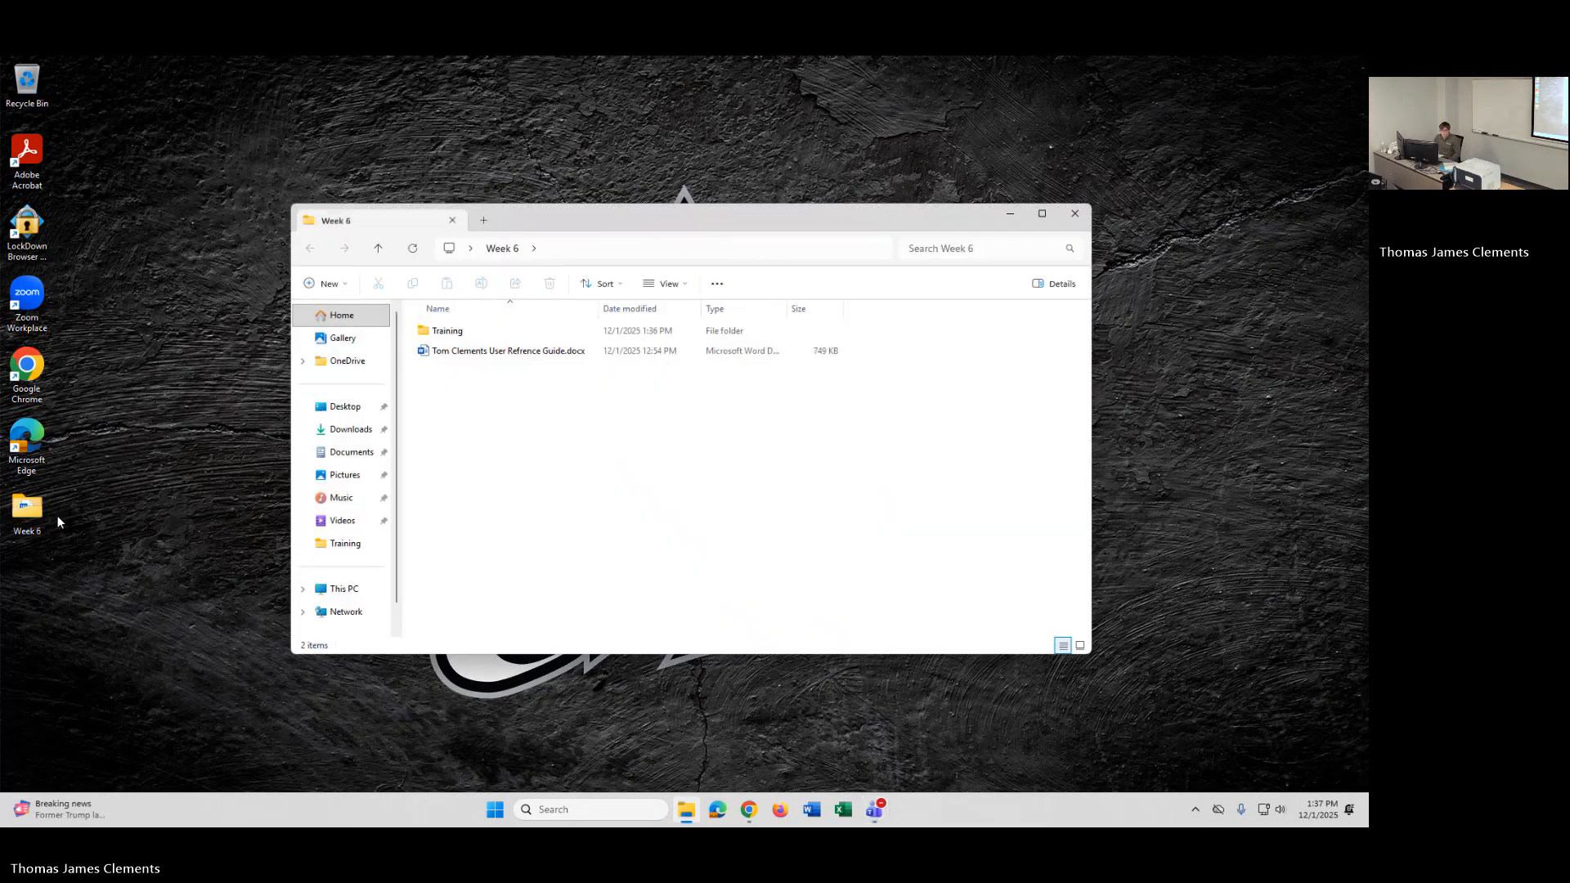
pyautogui.doubleClick(441, 332)
pyautogui.moveTo(442, 352); pyautogui.dragTo(636, 395)
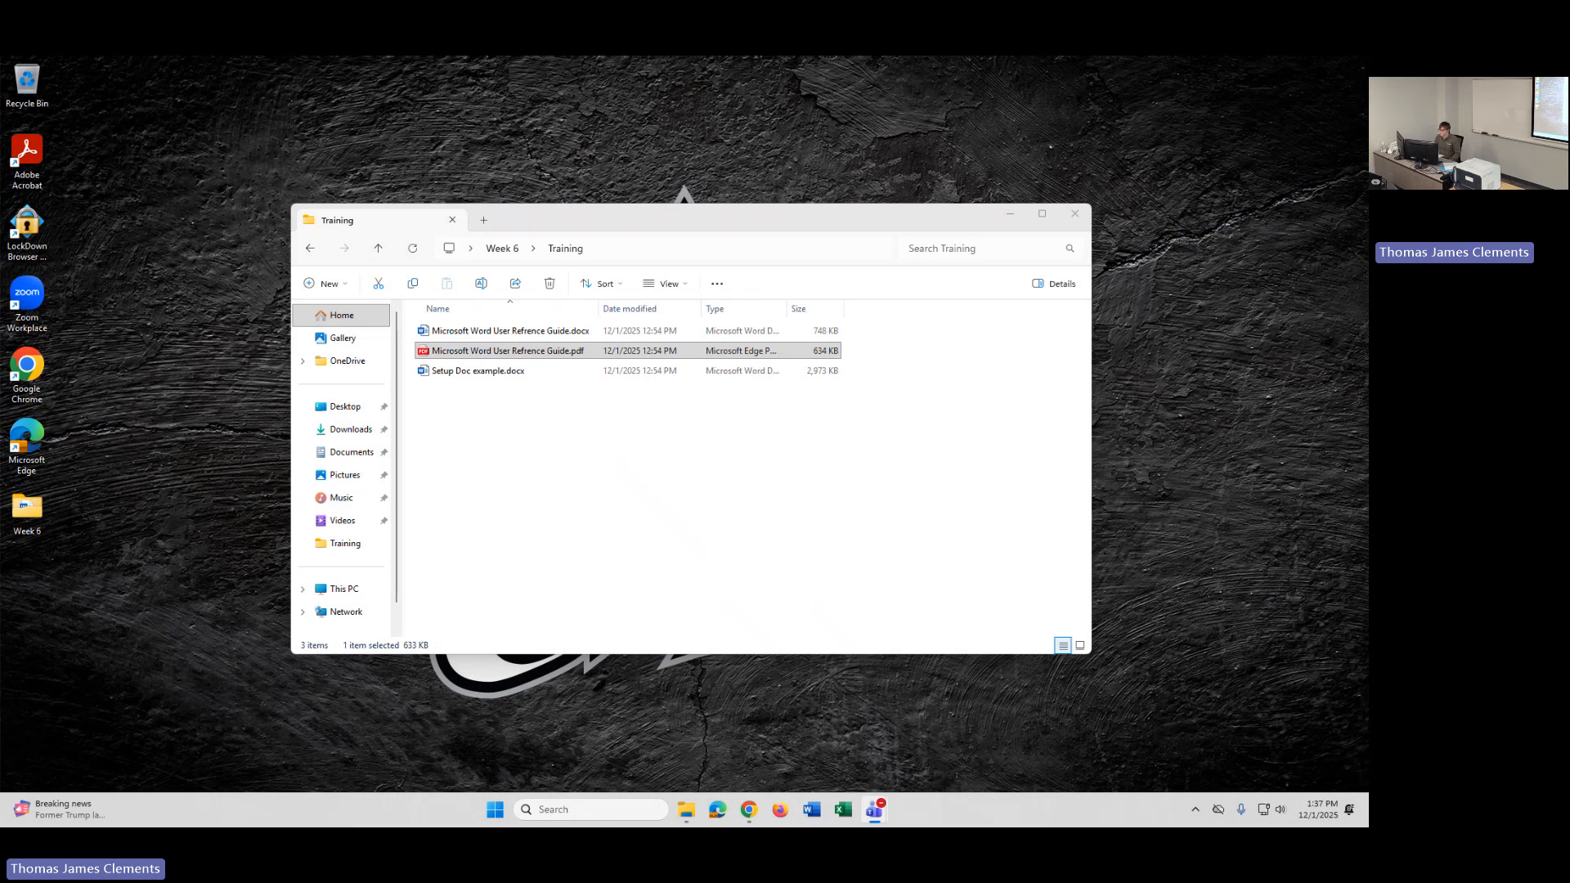
pyautogui.click(1074, 216)
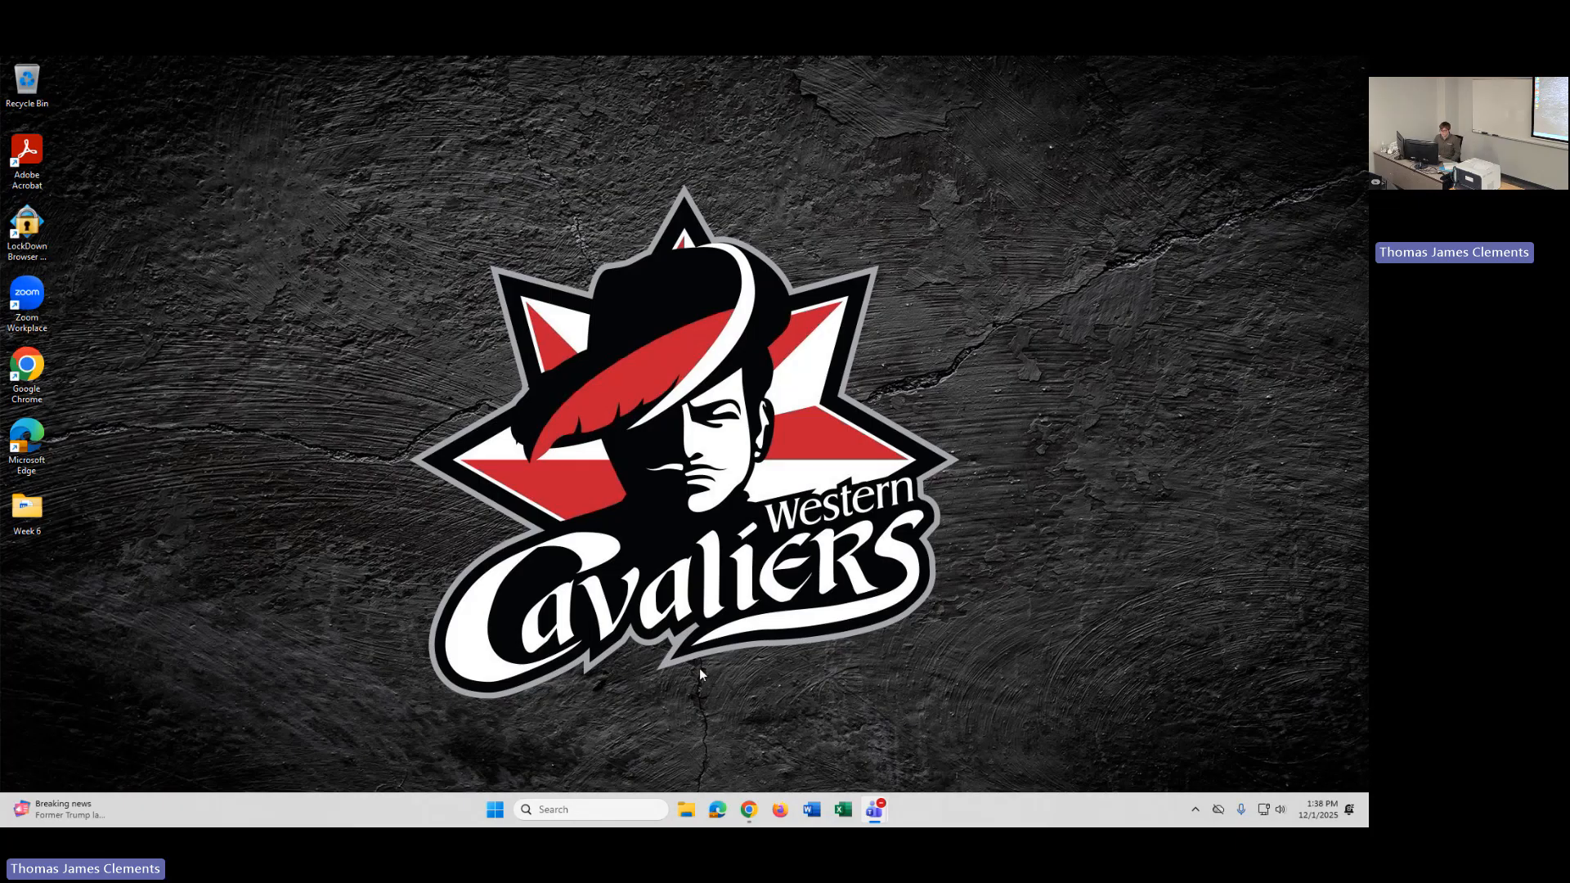
# Step: Search the computer for Word, launch it, and create a blank document
pyautogui.click(586, 810)
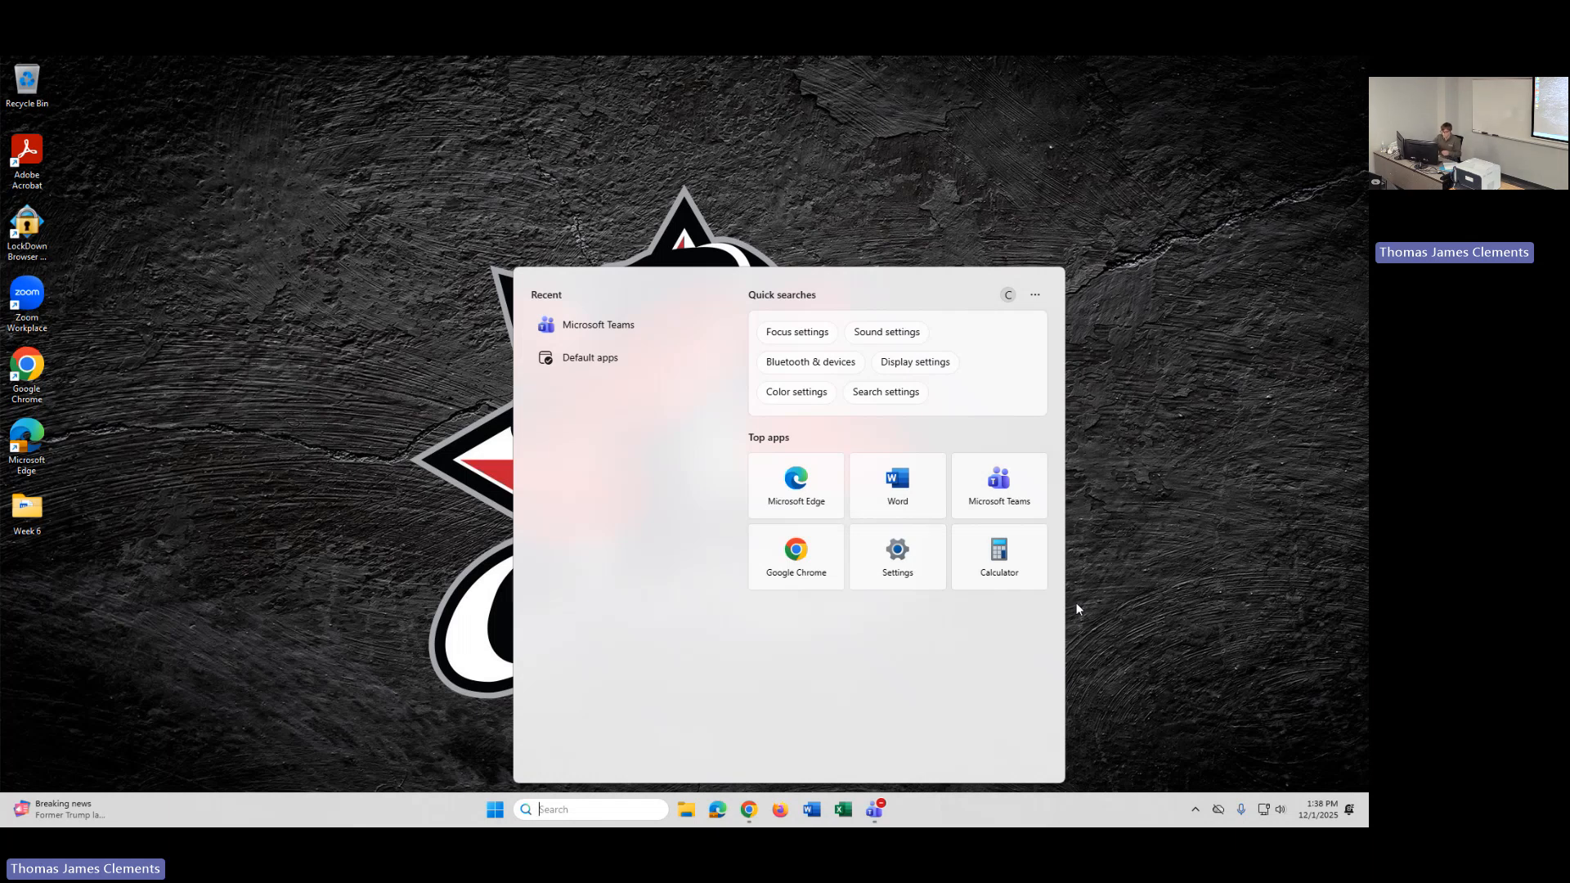
pyautogui.write('word')
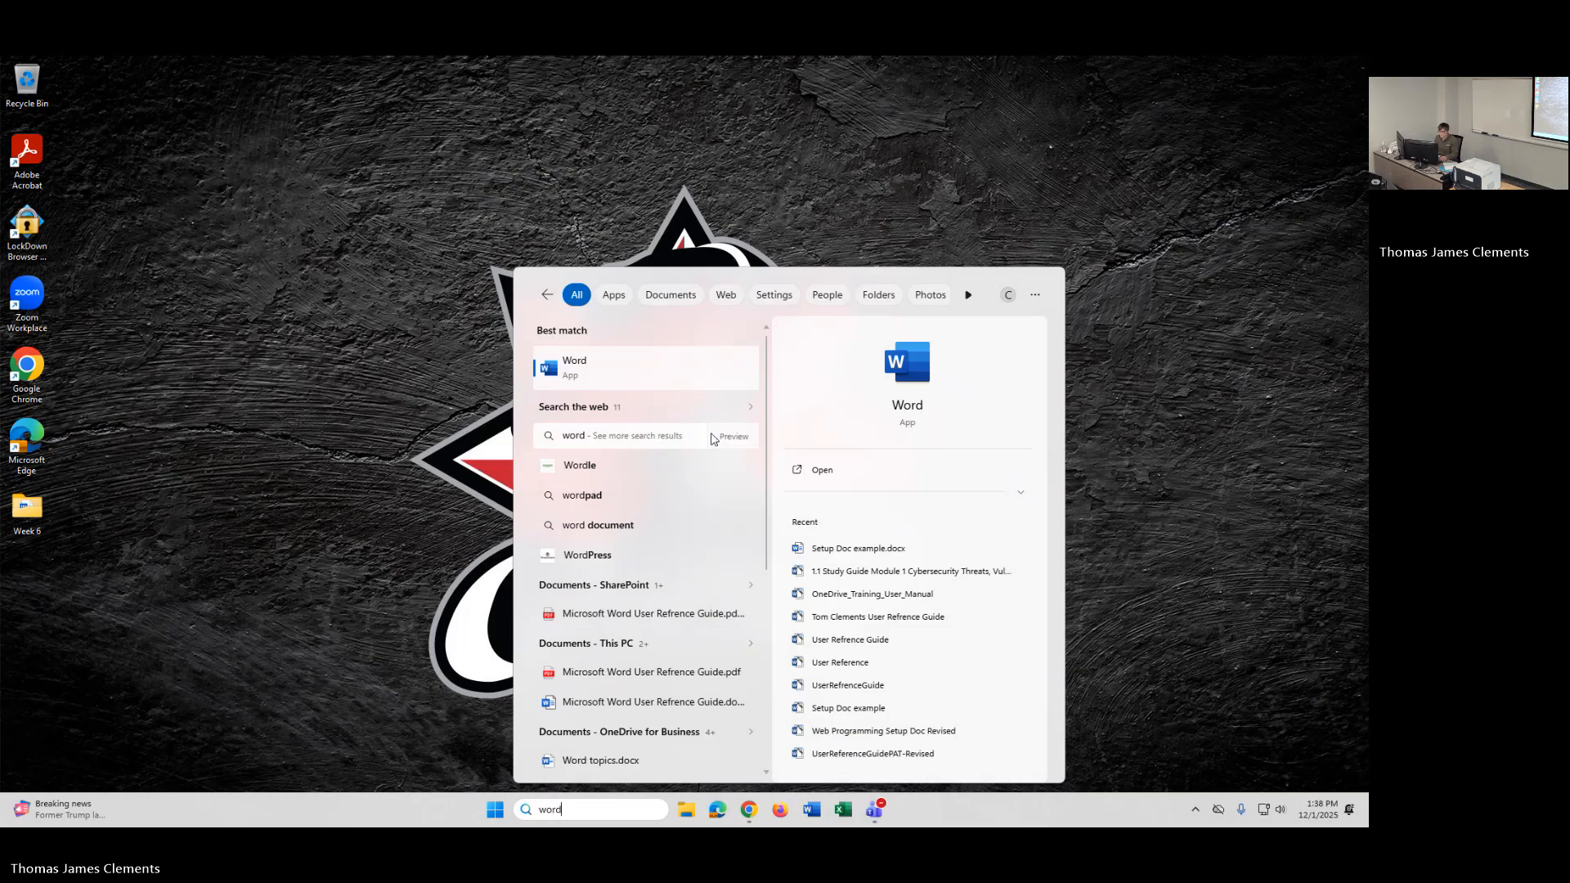
pyautogui.click(606, 374)
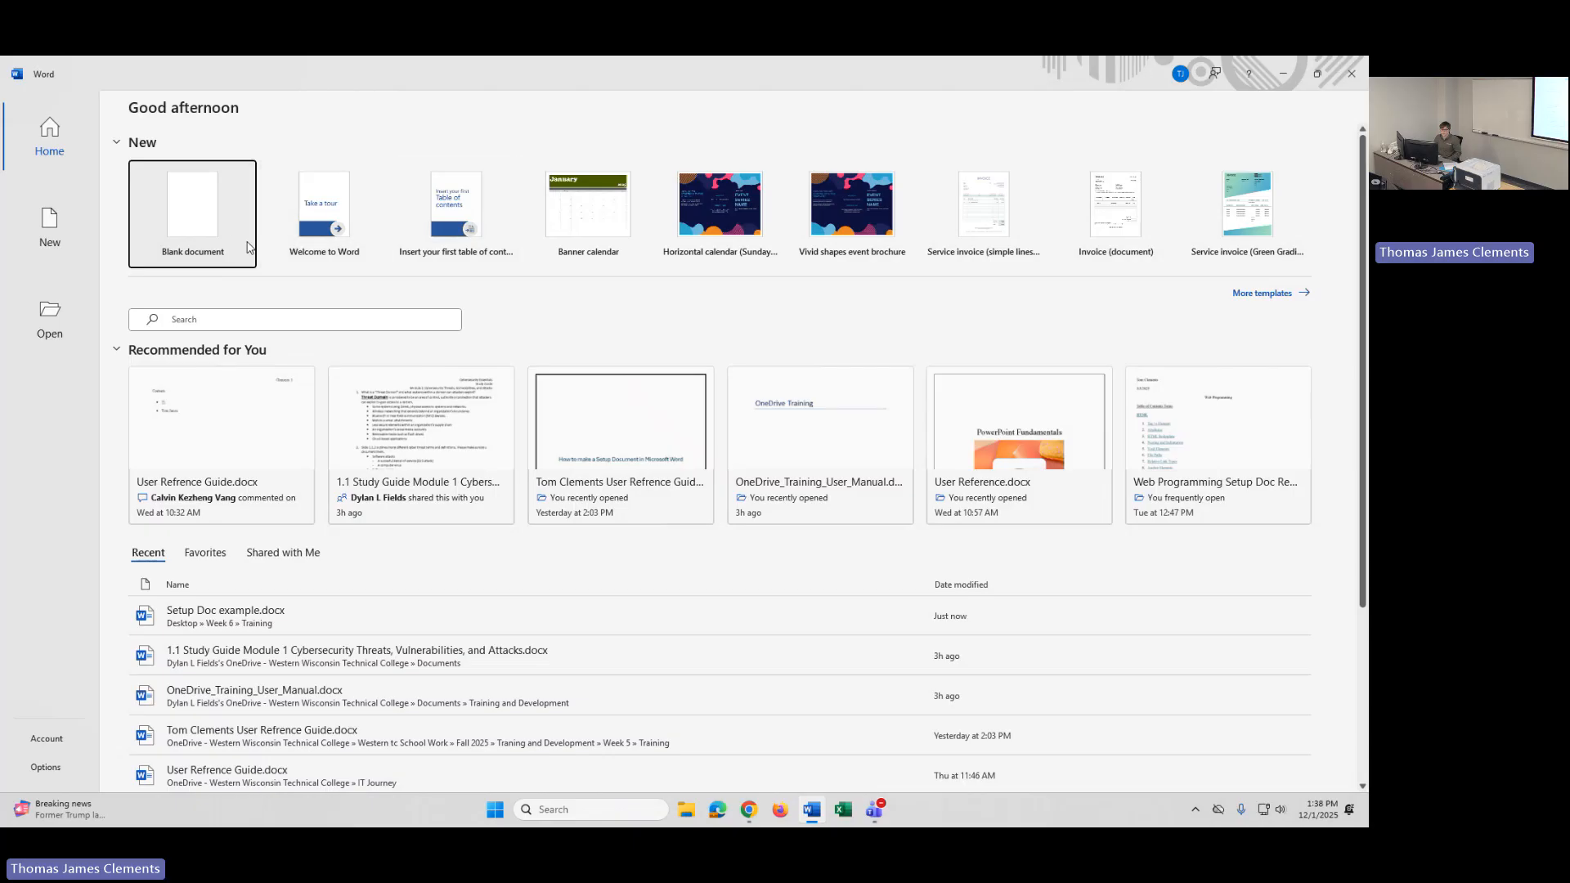
pyautogui.click(192, 225)
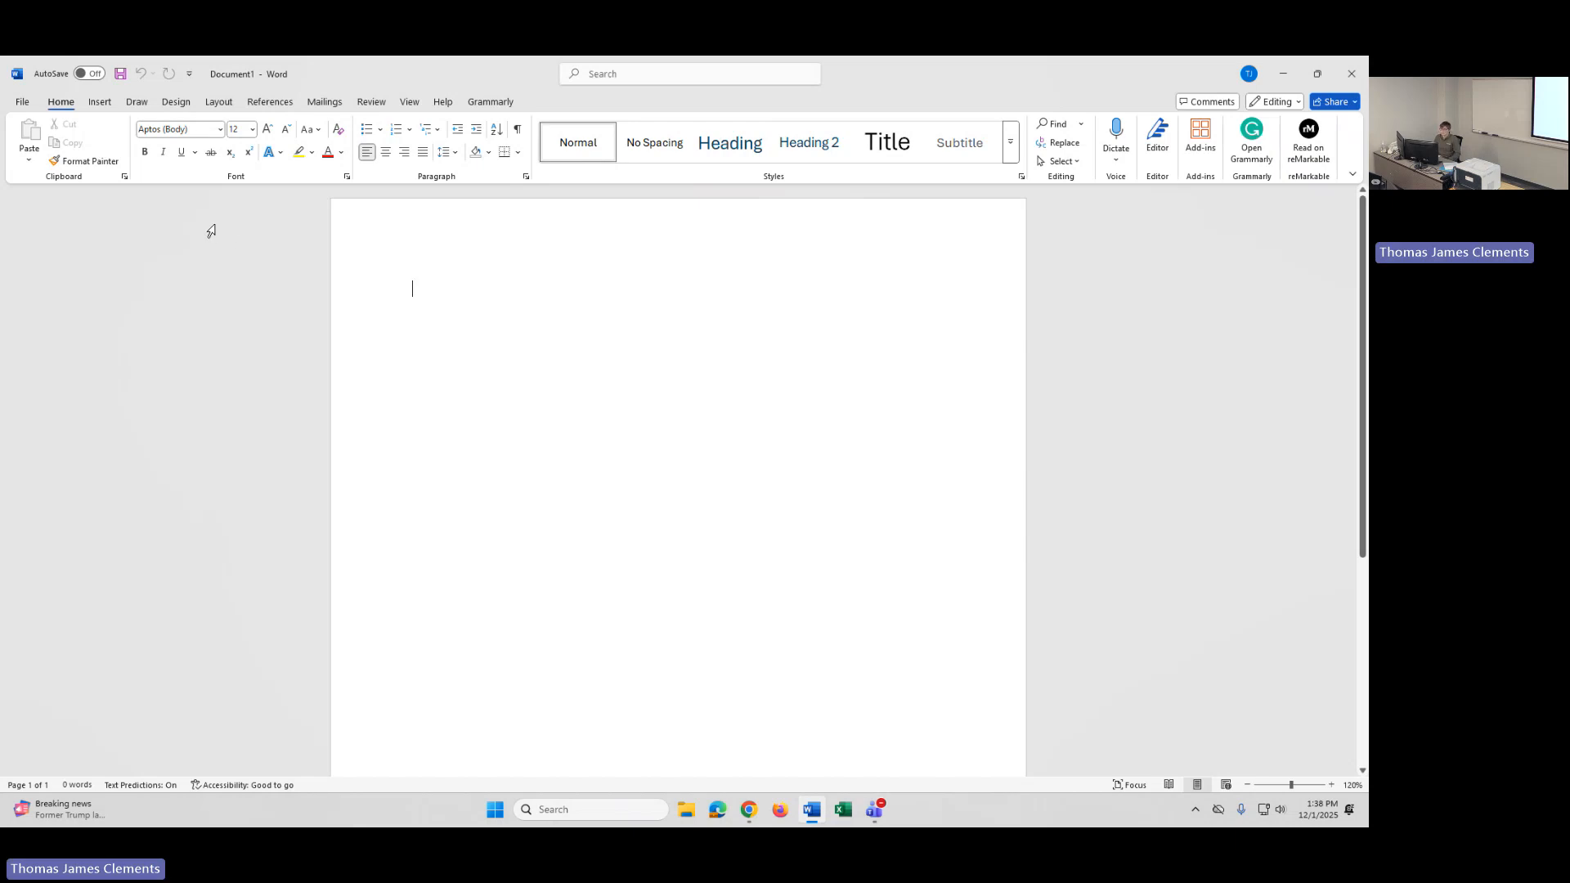
# Step: Save the new document to the Western Wisconsin Technical College OneDrive as a Word document named Guide and dismiss the AutoSave notice
pyautogui.click(22, 102)
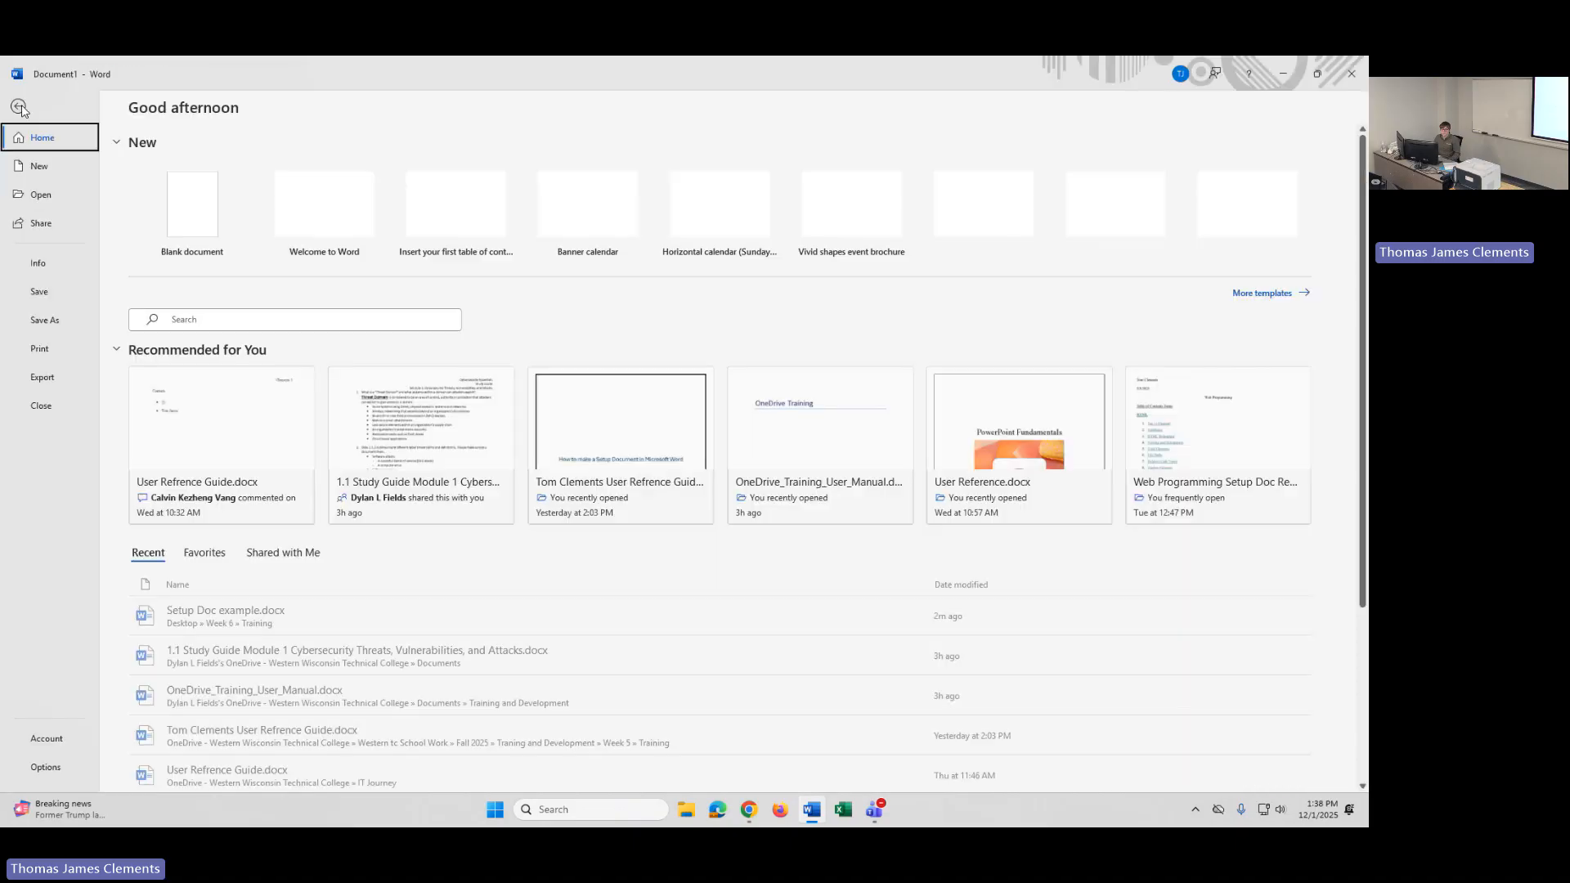
pyautogui.click(46, 322)
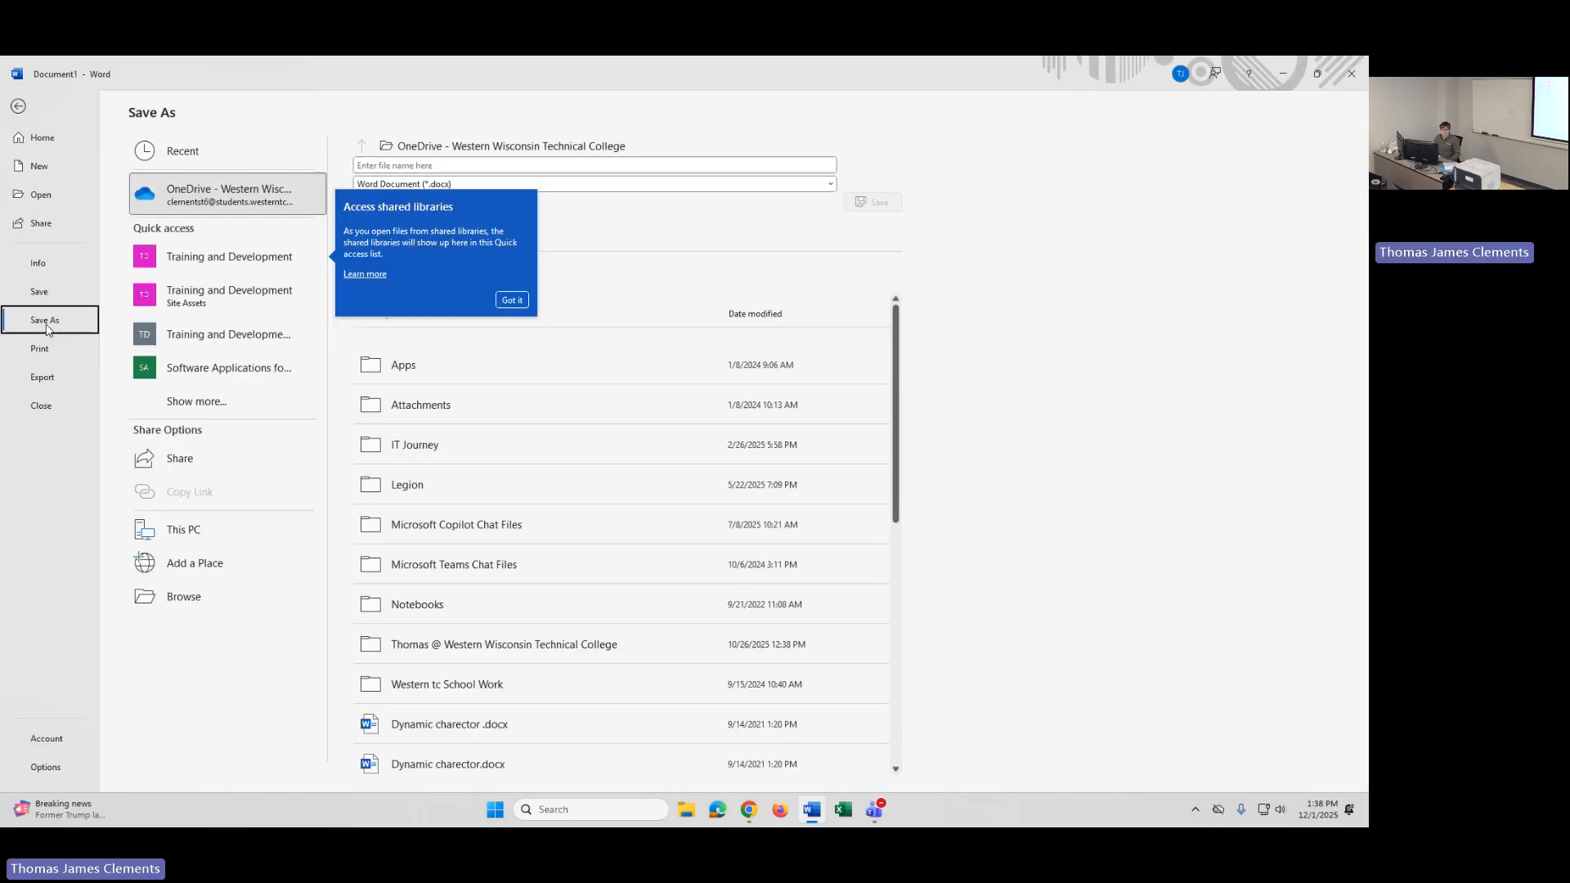
pyautogui.click(509, 303)
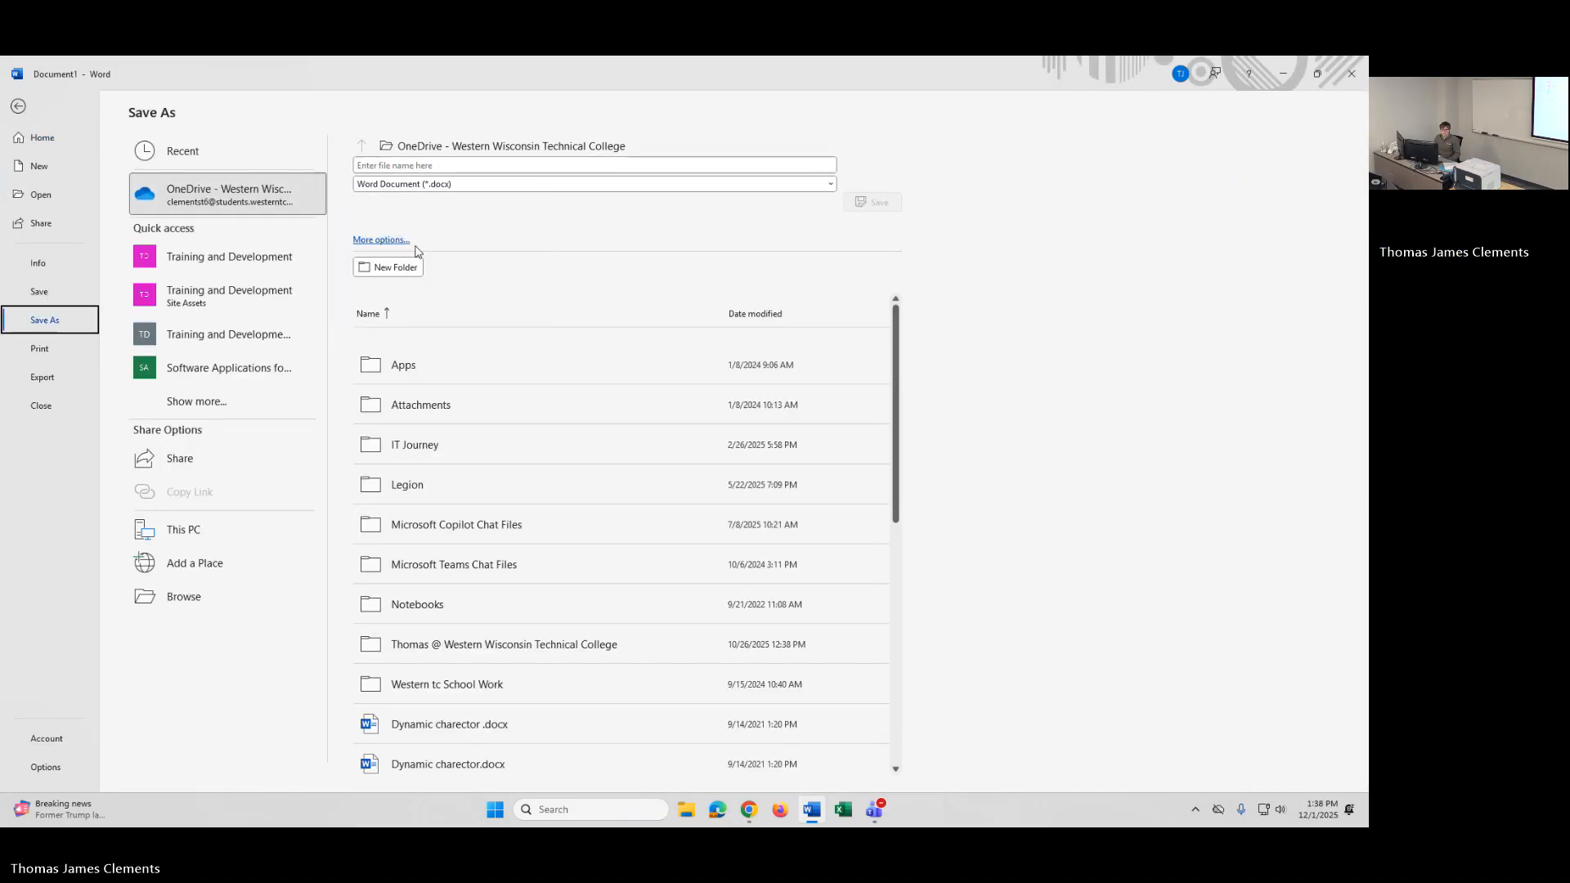
pyautogui.click(207, 197)
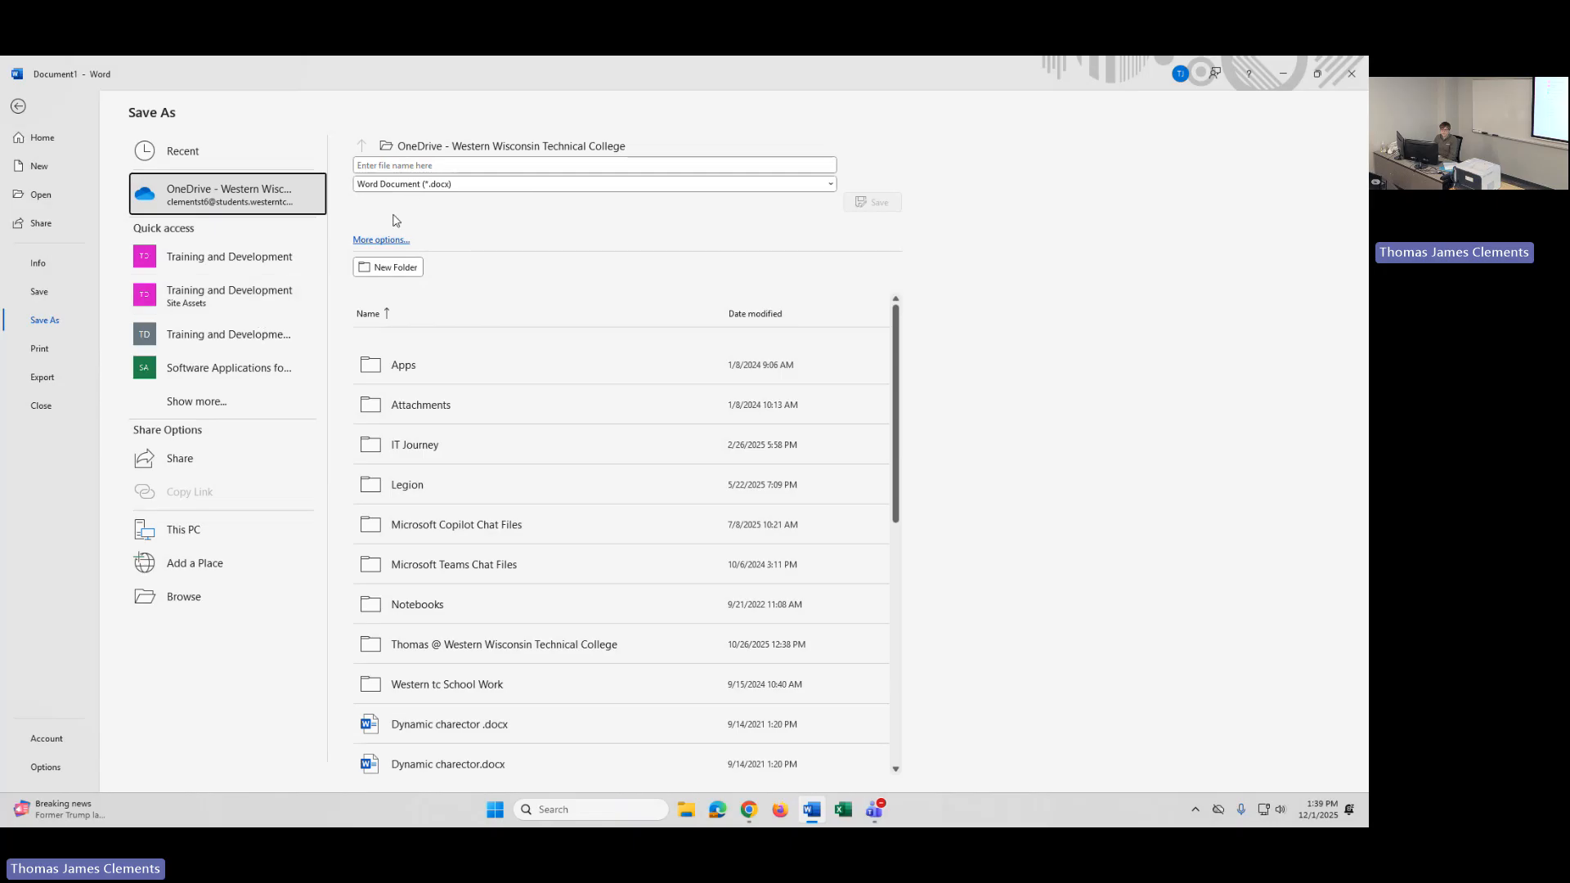
pyautogui.click(434, 166)
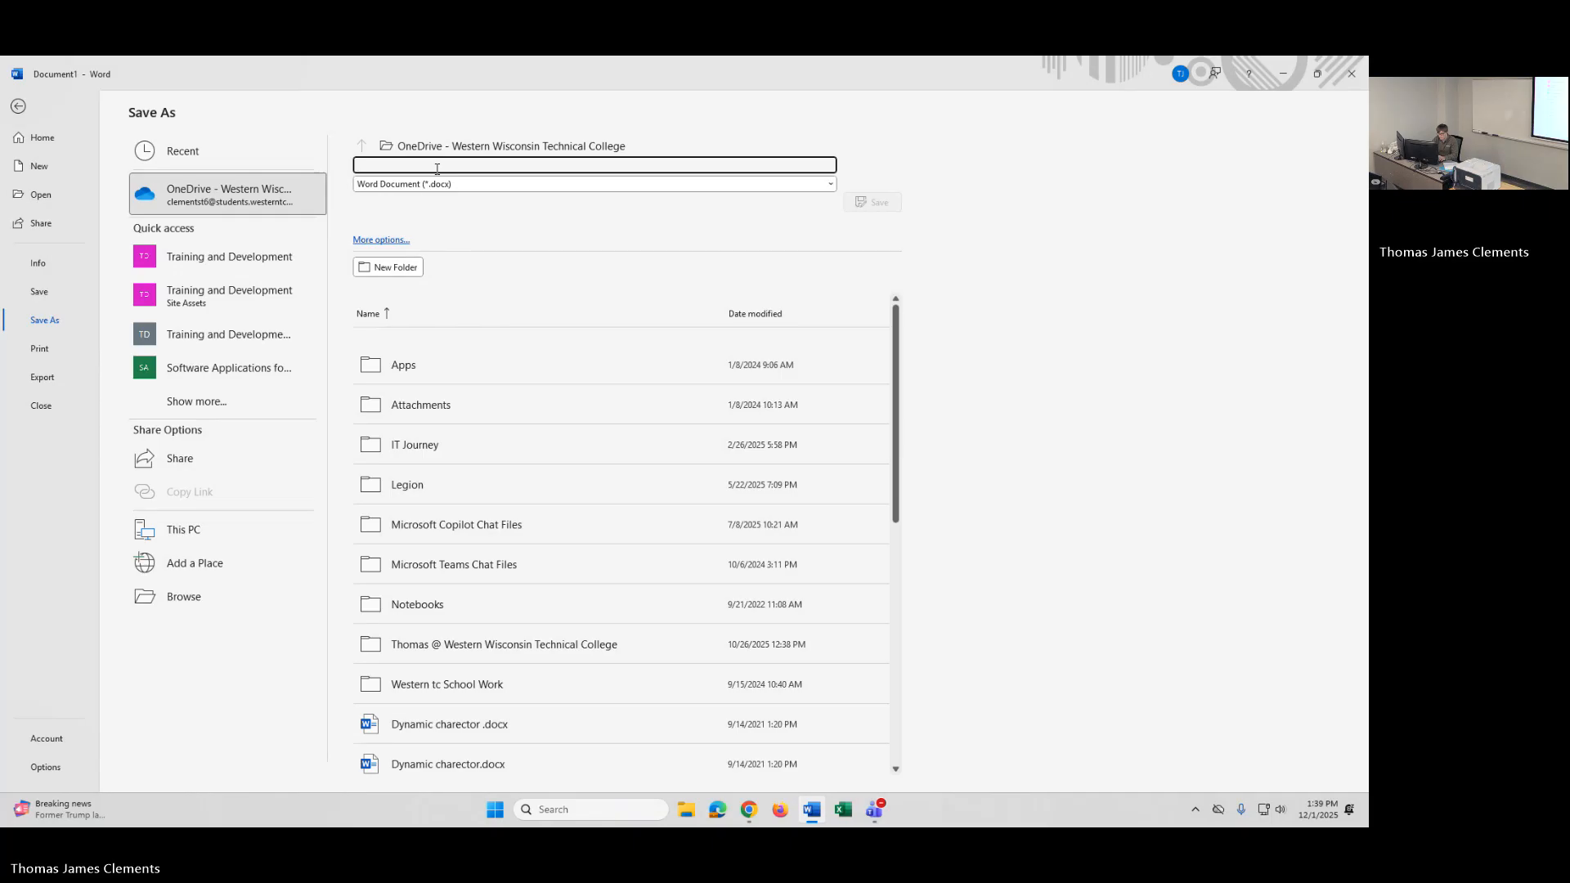
pyautogui.write('Gide')
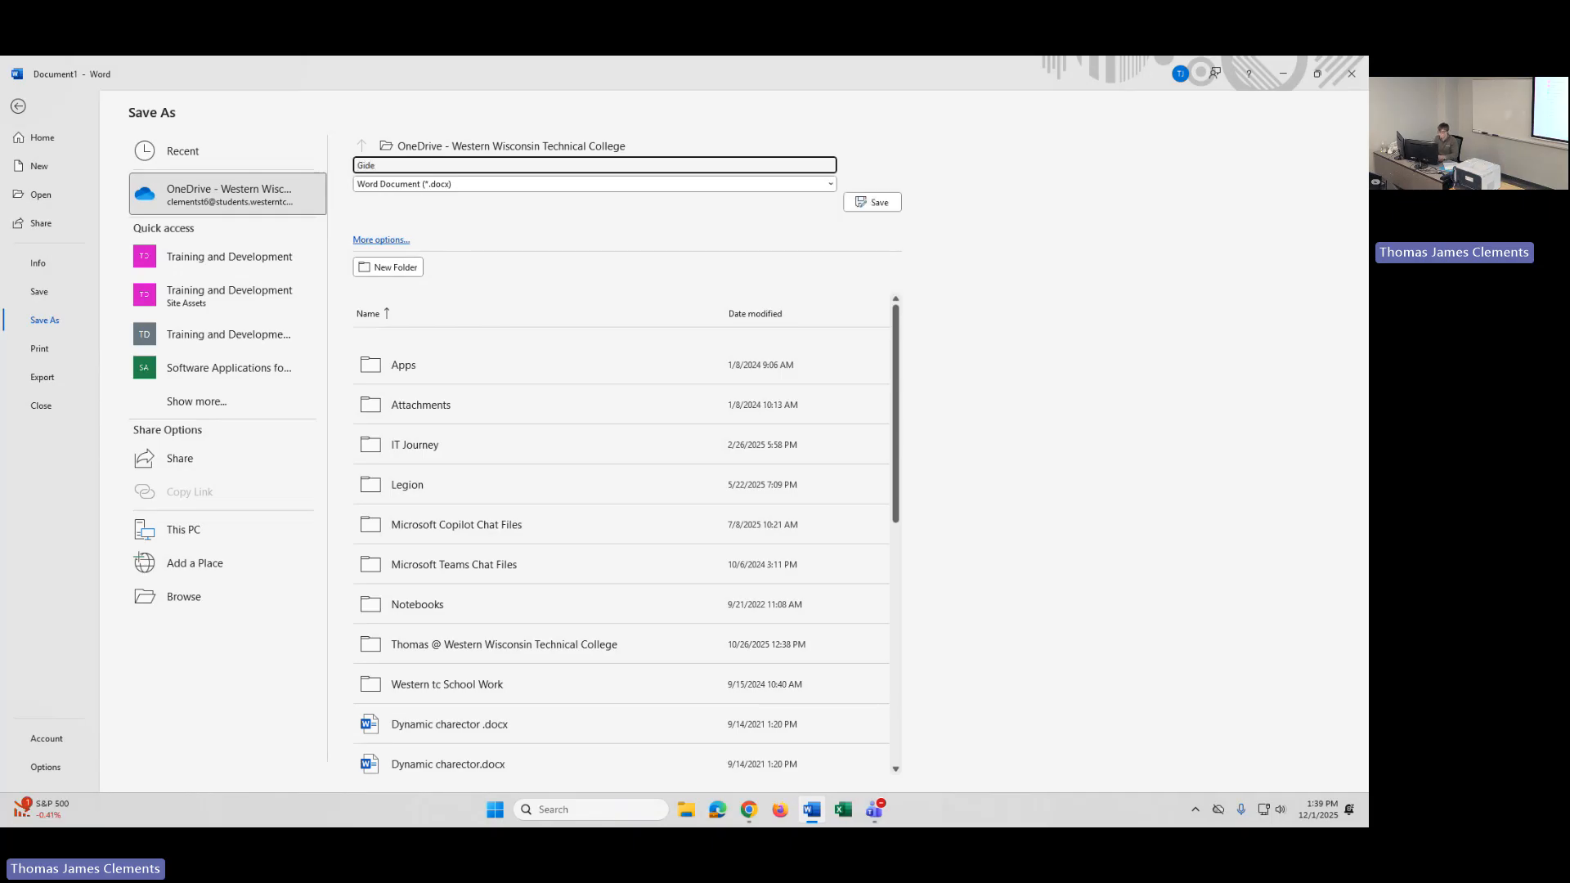
pyautogui.press('BackSpace')
pyautogui.press('BackSpace')
pyautogui.write('uide')
pyautogui.click(861, 204)
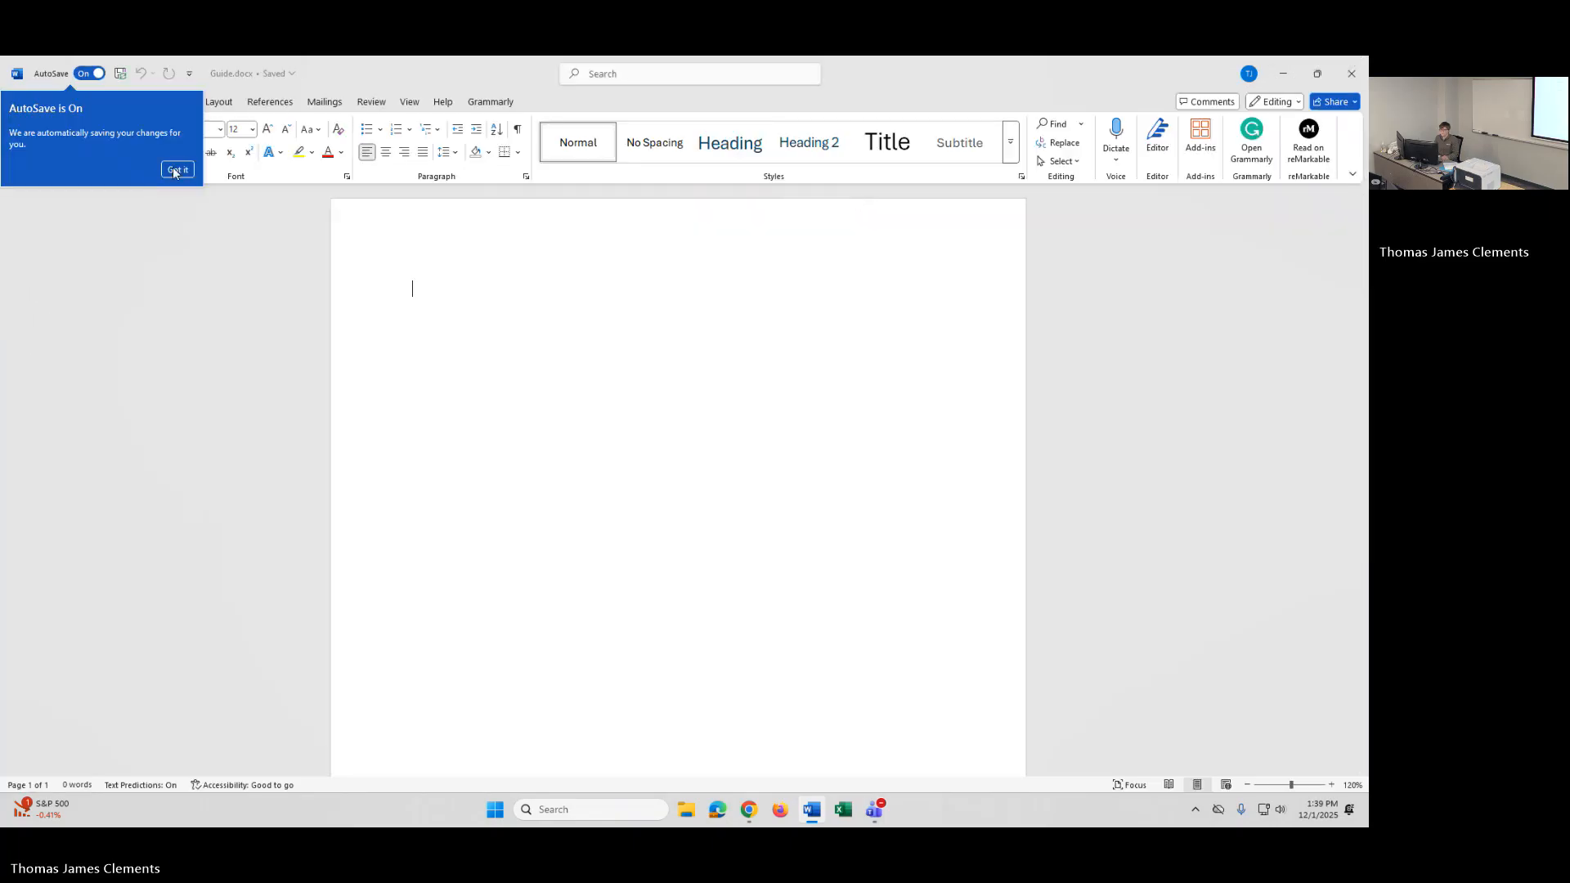
pyautogui.click(177, 170)
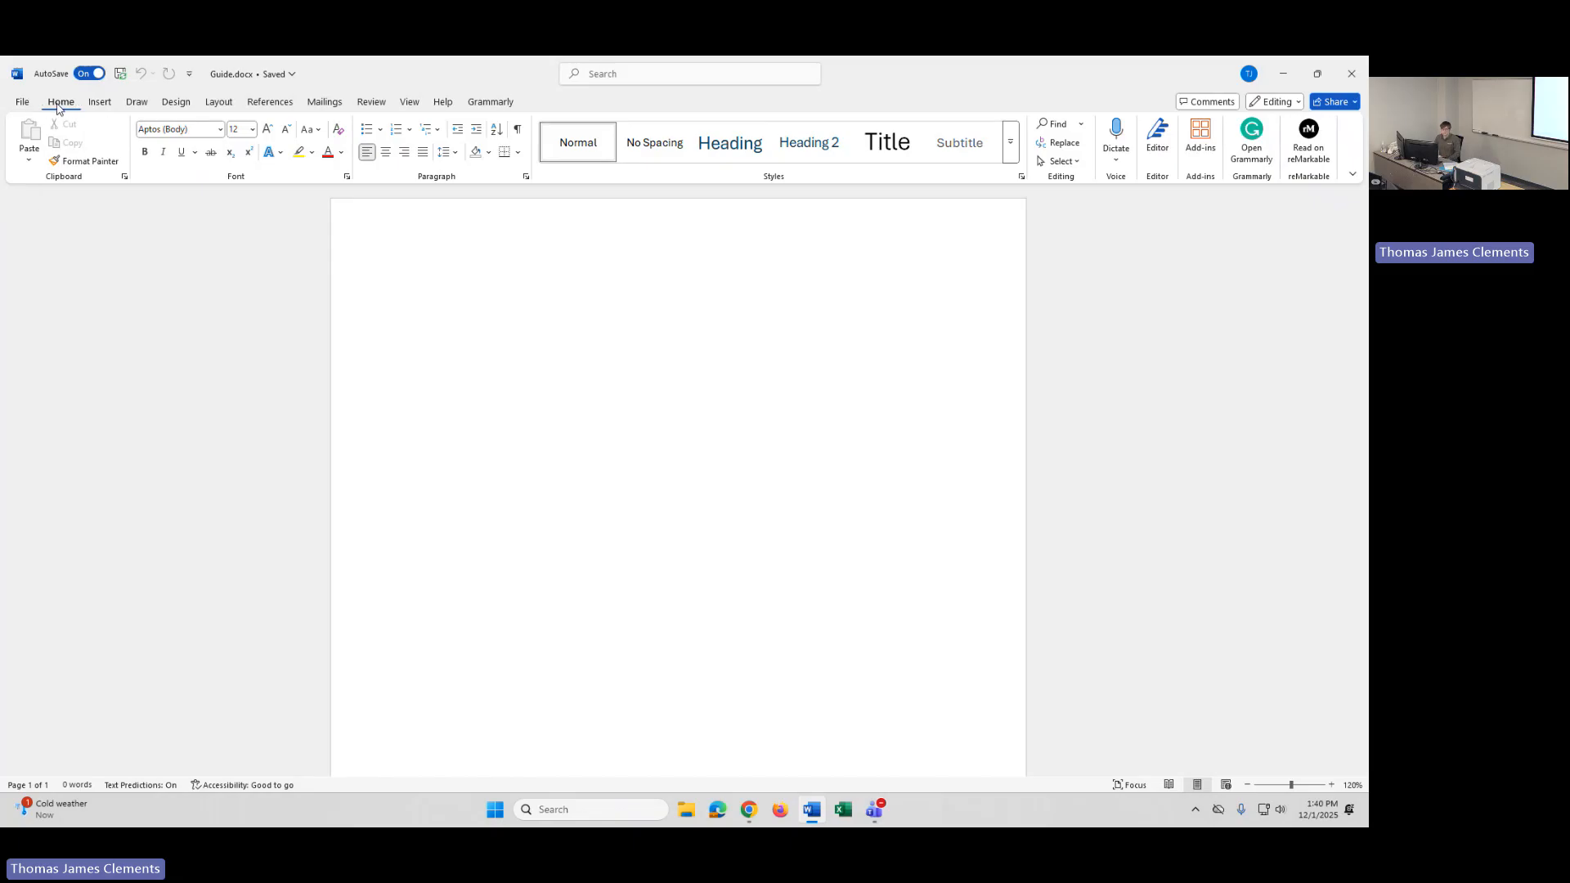
pyautogui.click(105, 102)
pyautogui.click(136, 102)
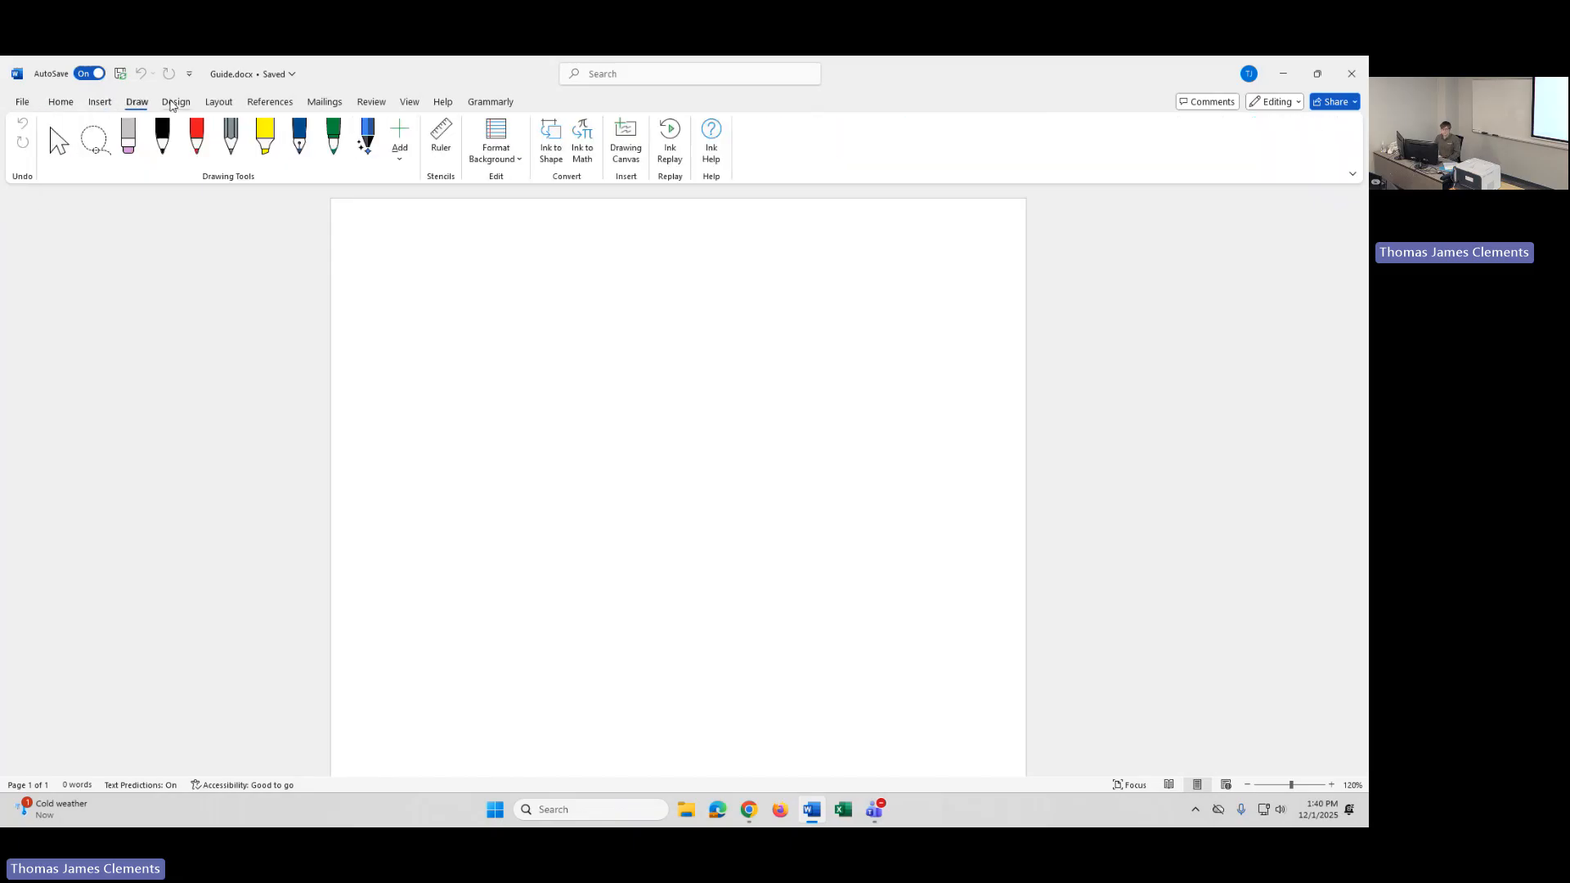
pyautogui.click(176, 102)
pyautogui.click(63, 103)
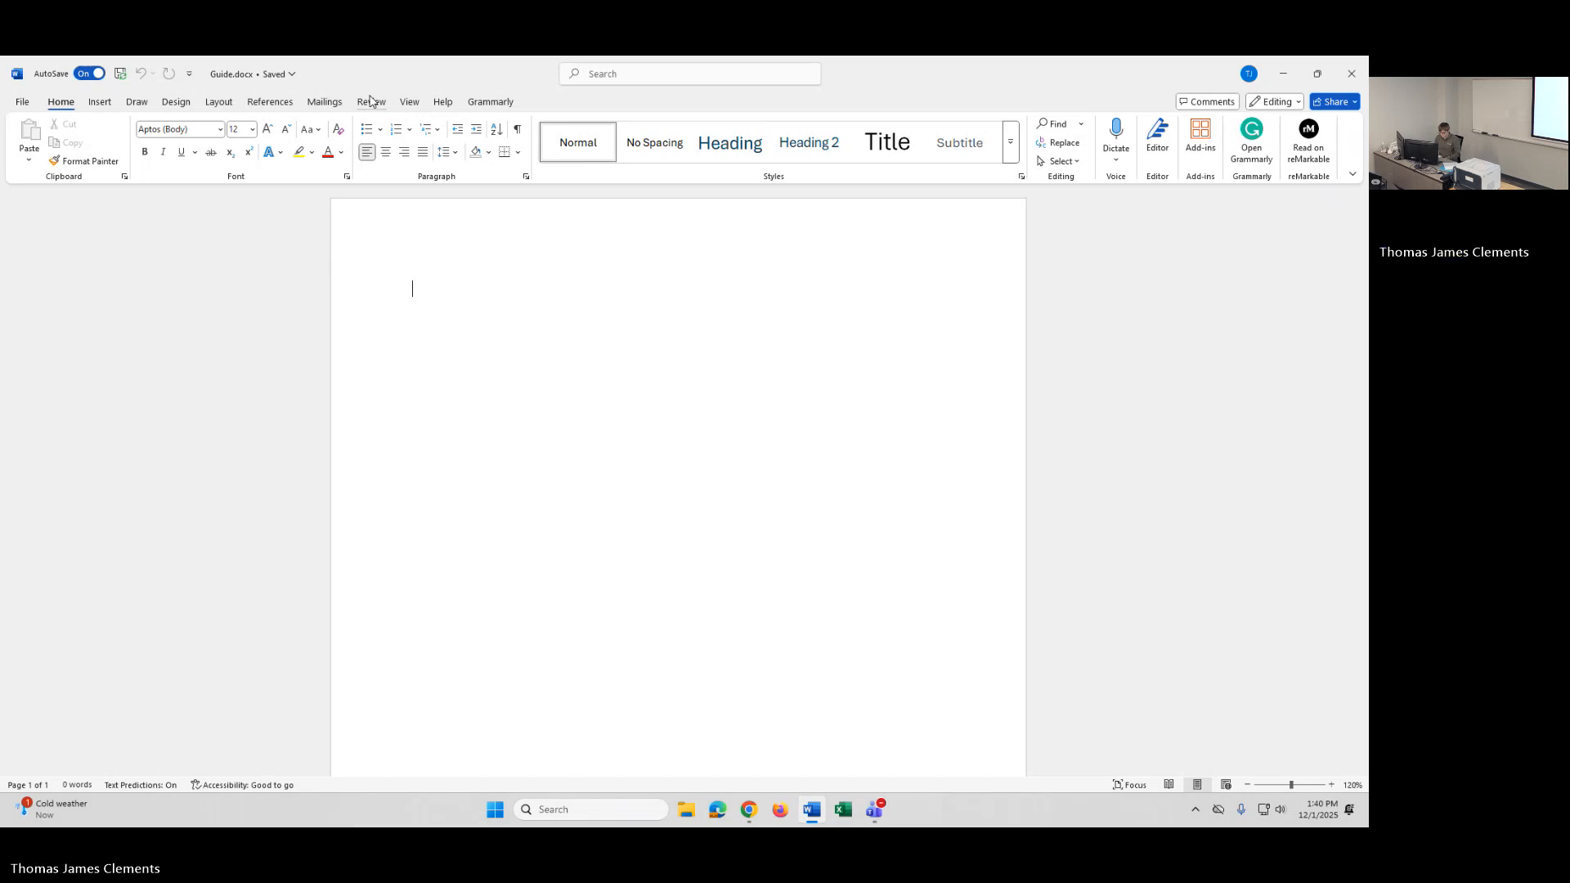
# Step: Show the ruler around the document page and try out its indent marker at the page's starting margin
pyautogui.click(413, 103)
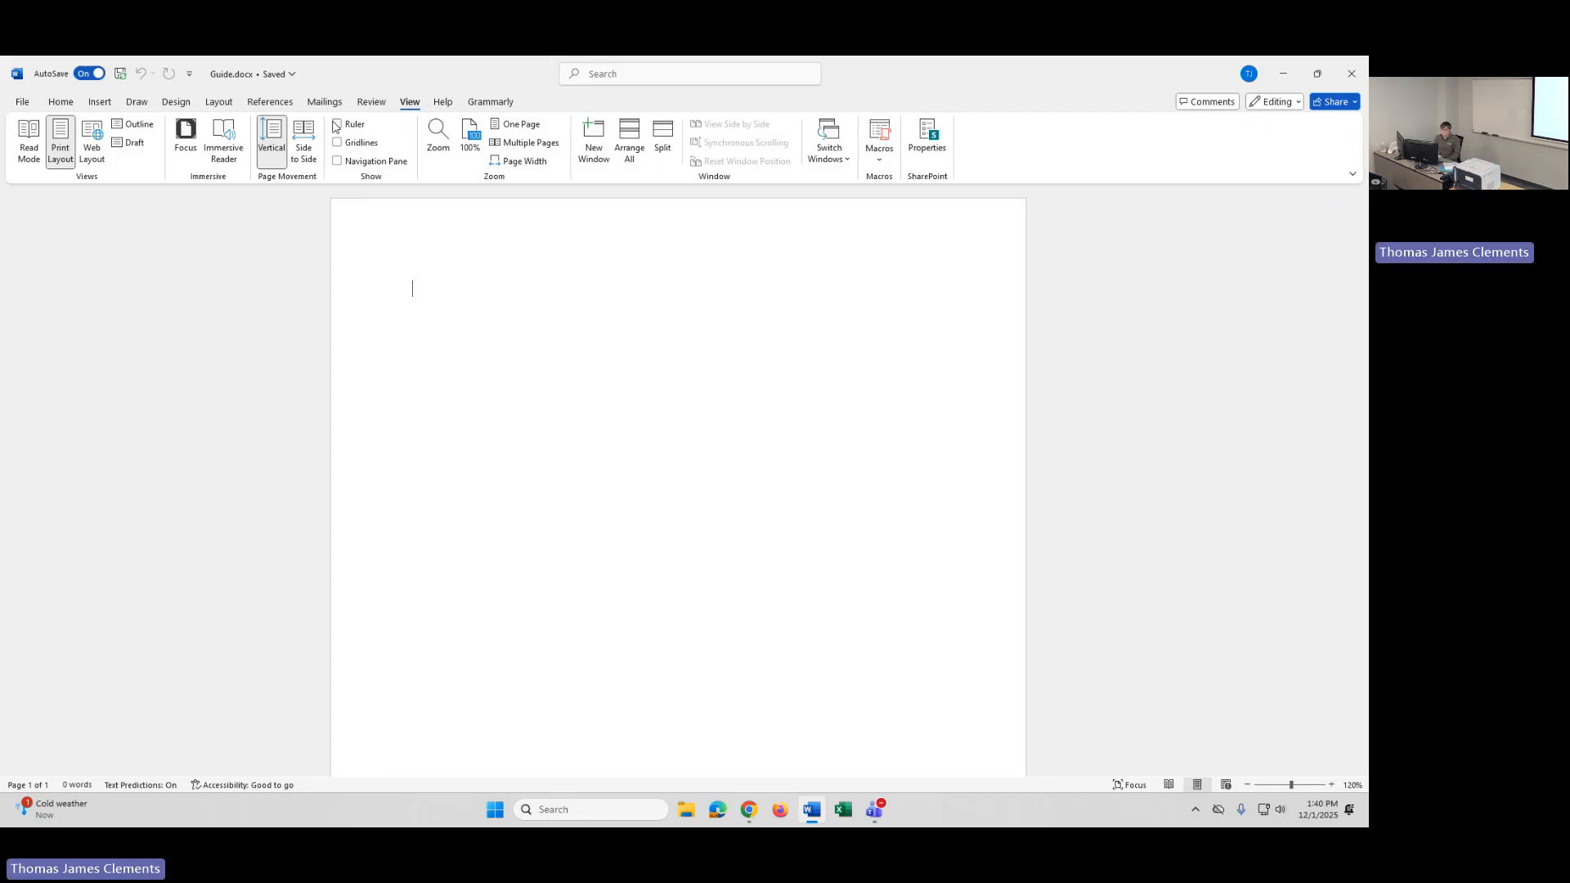
pyautogui.click(336, 125)
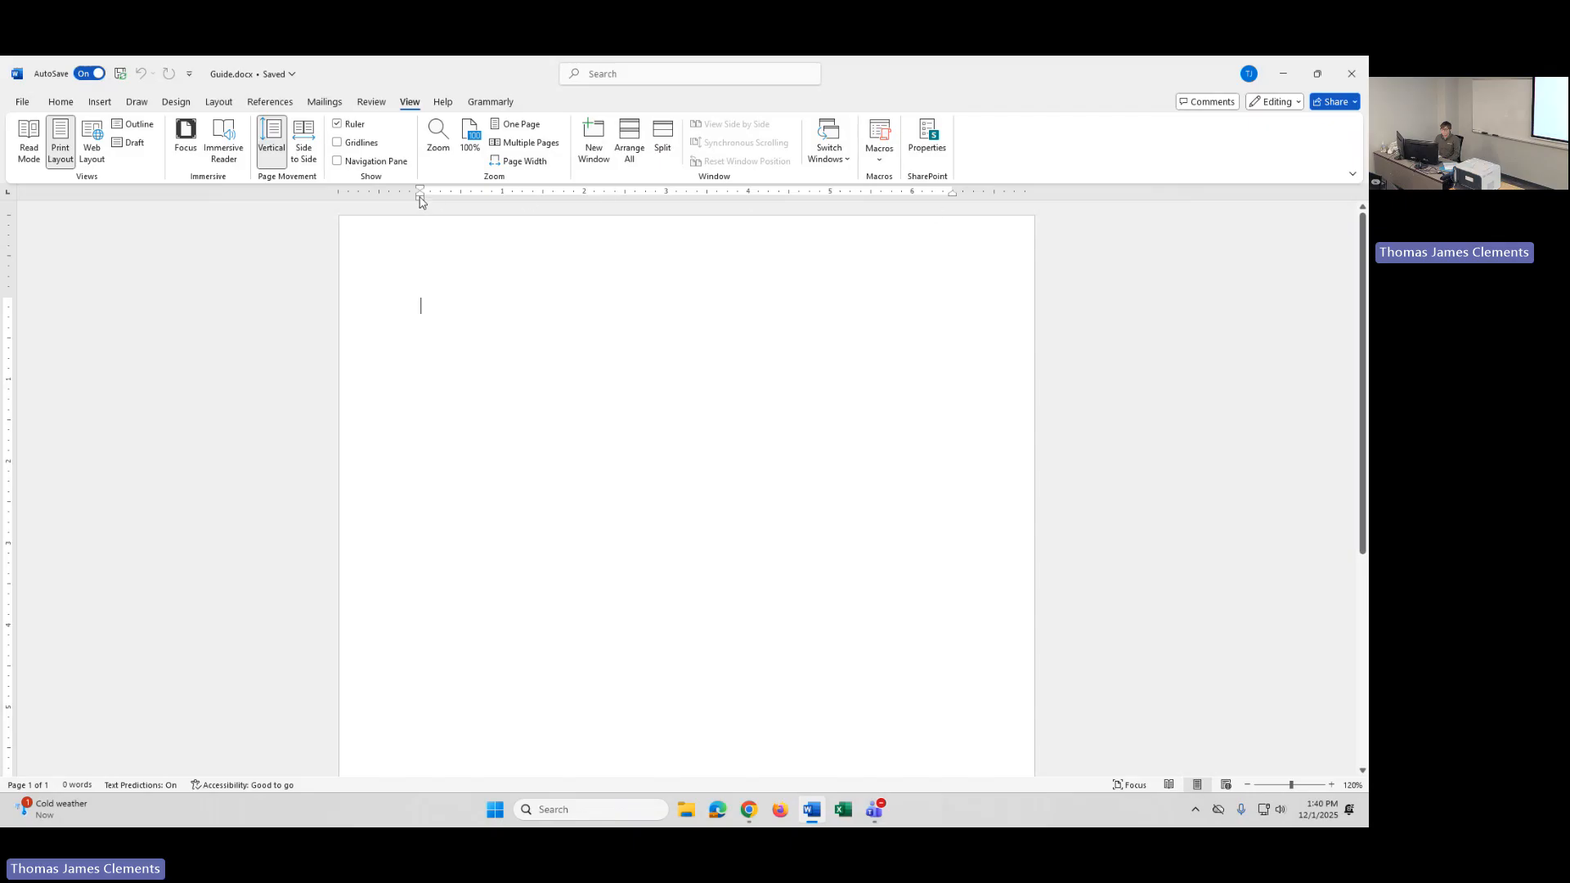
pyautogui.moveTo(420, 197)
pyautogui.mouseDown()
pyautogui.moveTo(505, 206)
pyautogui.moveTo(420, 204)
pyautogui.mouseUp()
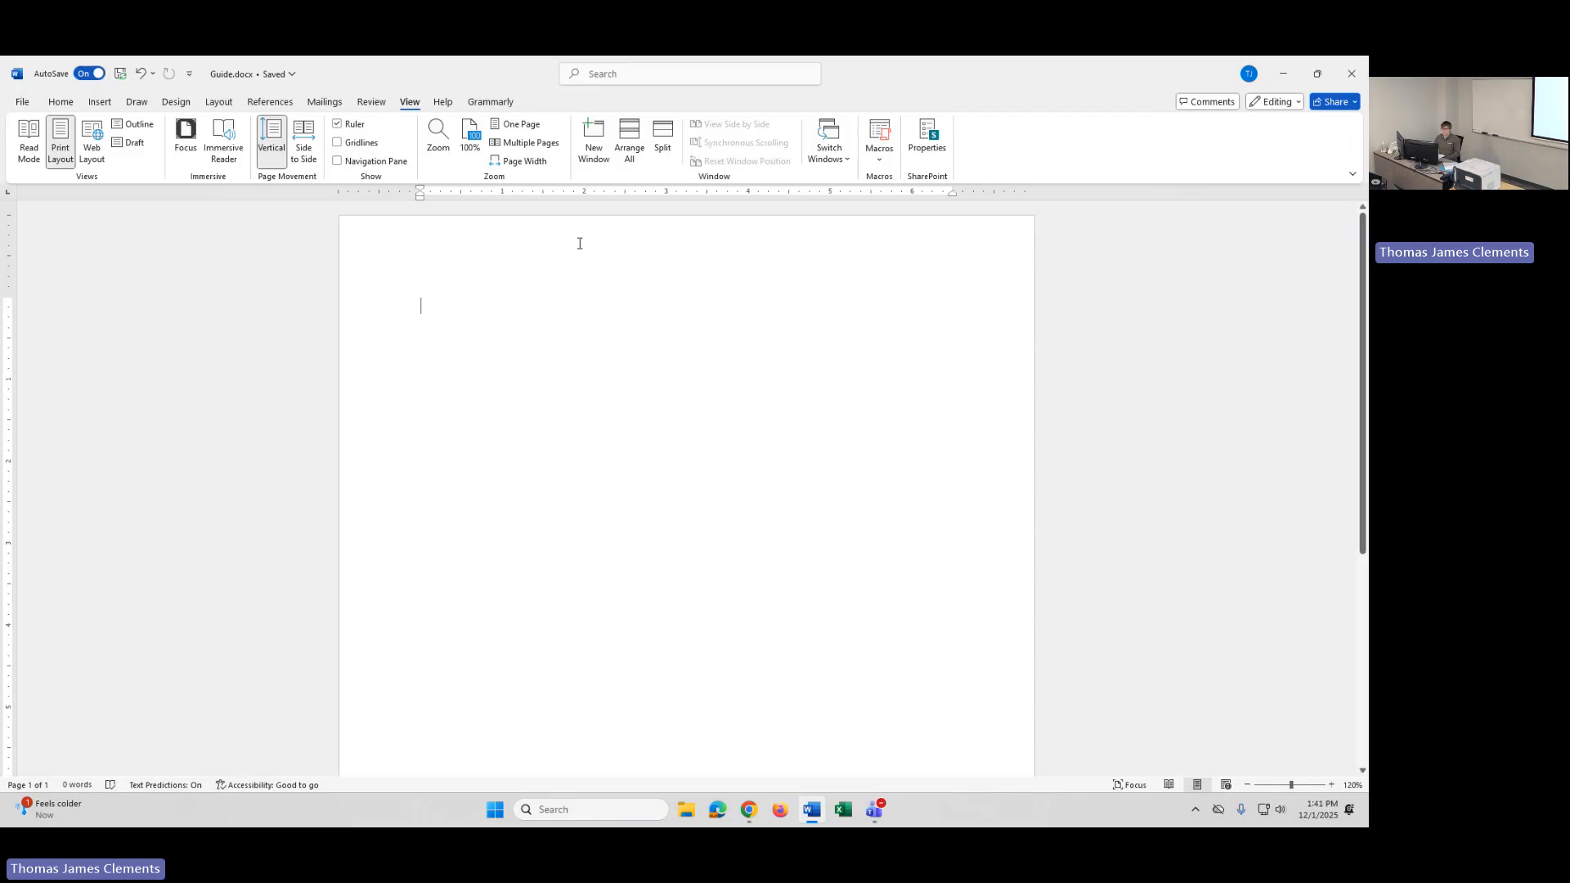
pyautogui.scroll(-5, 584, 245)
pyautogui.scroll(-2, 572, 409)
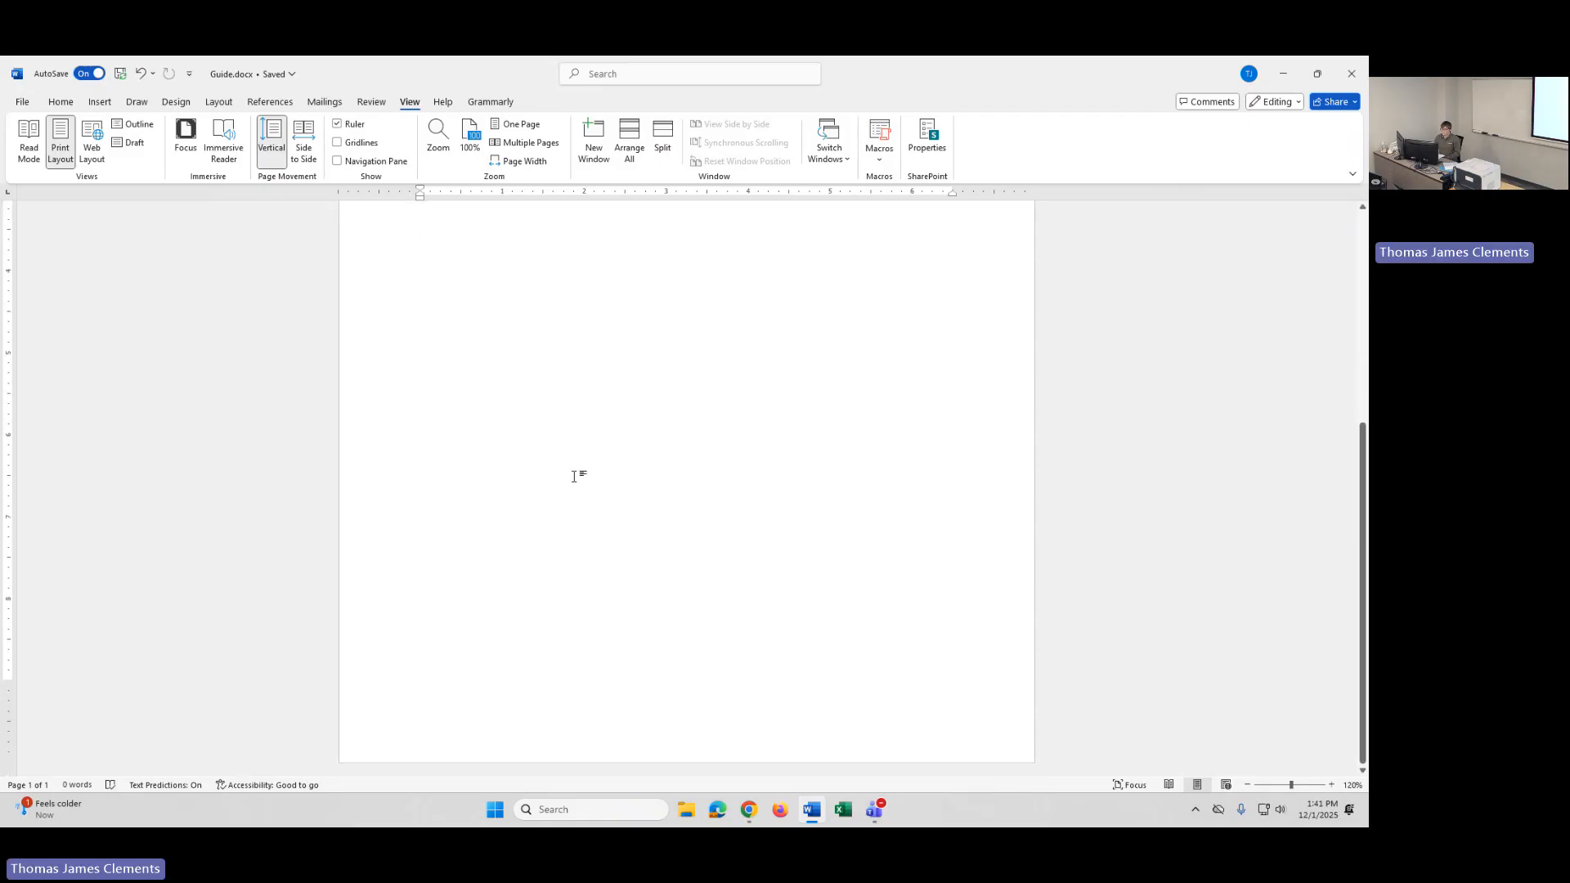
pyautogui.scroll(7, 603, 704)
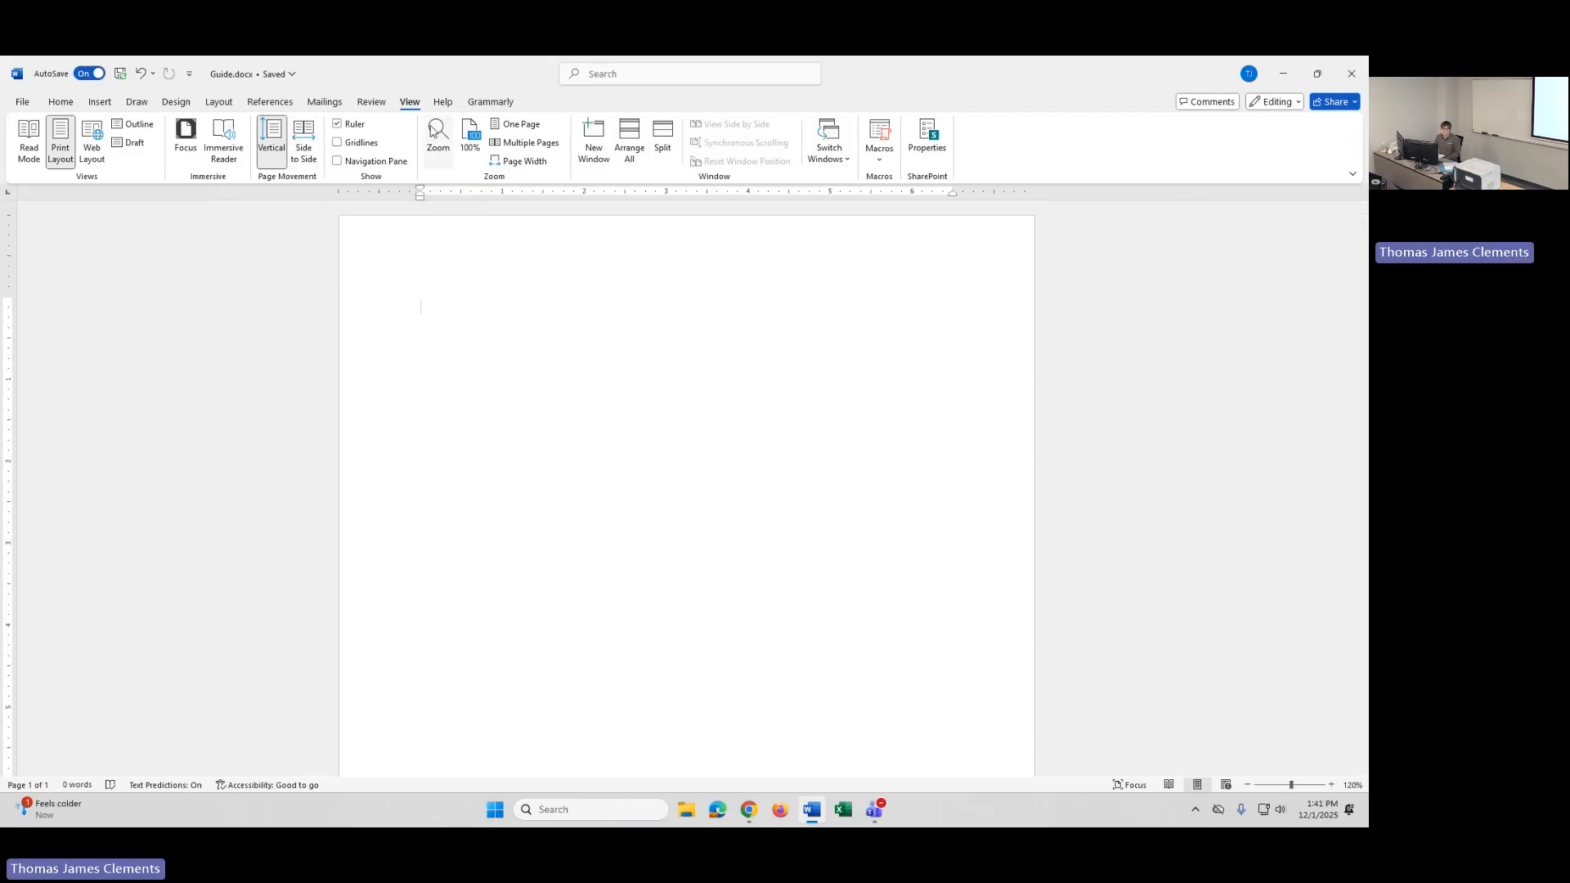
# Step: Insert the built-in Blank header on the page and delete its placeholder text
pyautogui.click(215, 104)
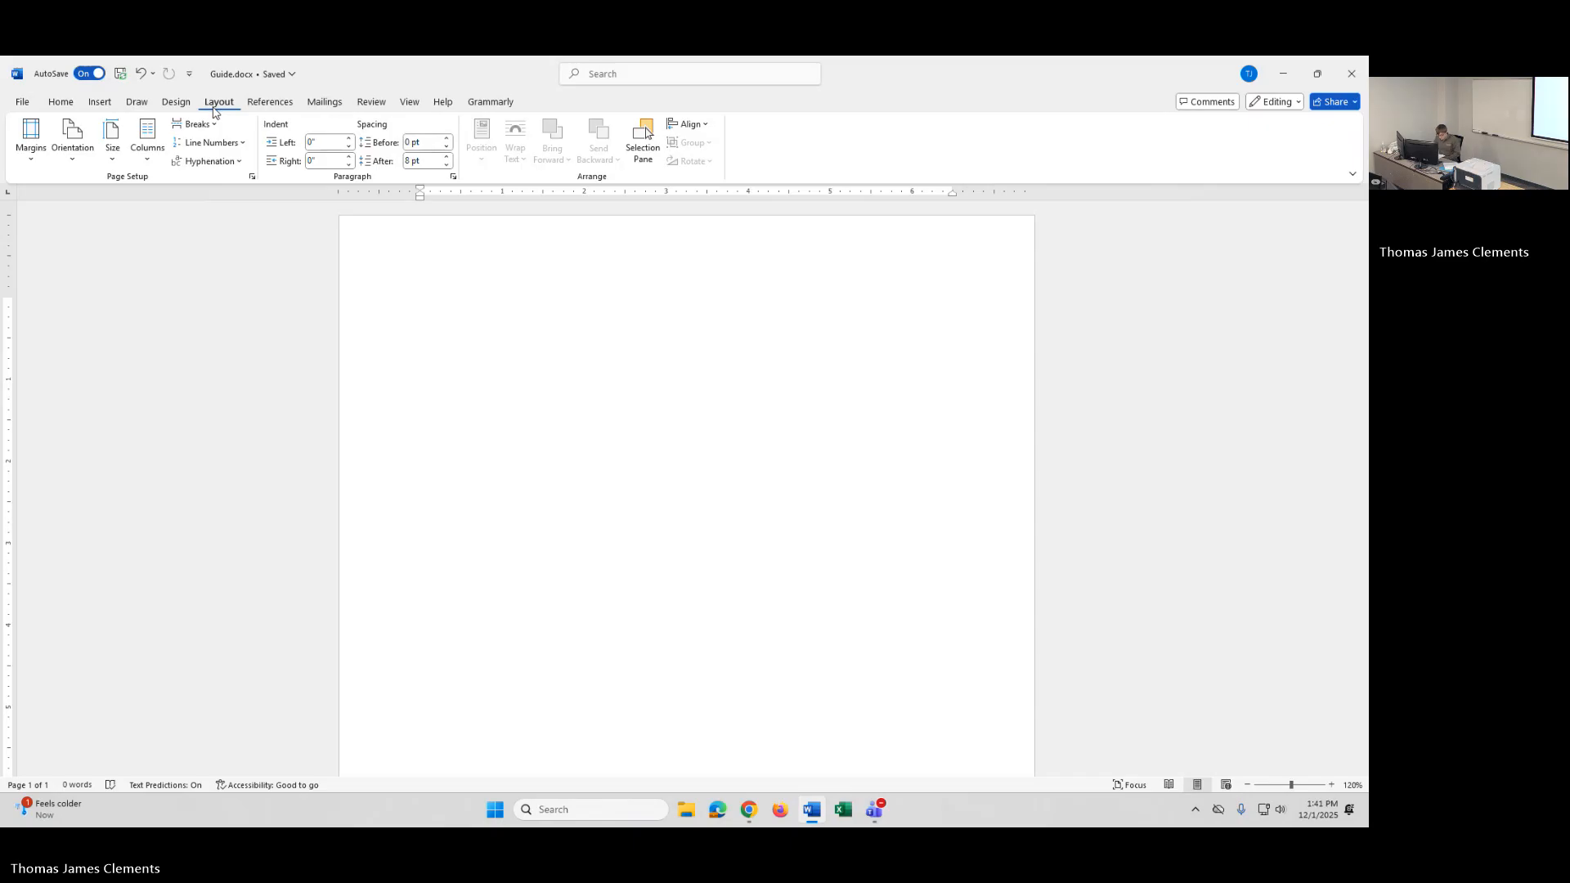
pyautogui.click(112, 104)
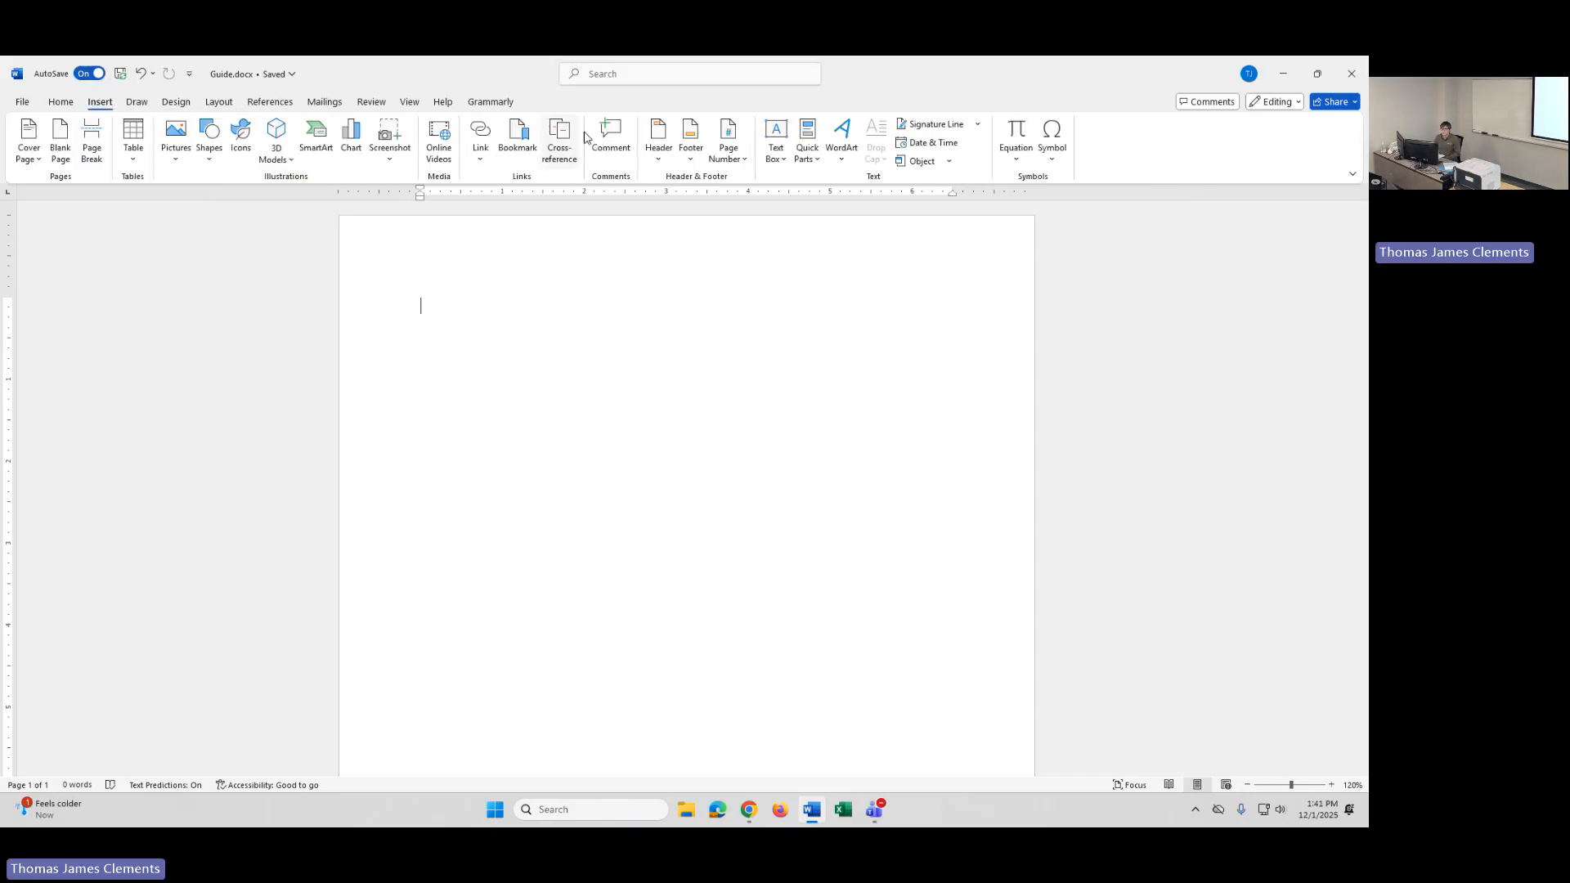
pyautogui.click(656, 140)
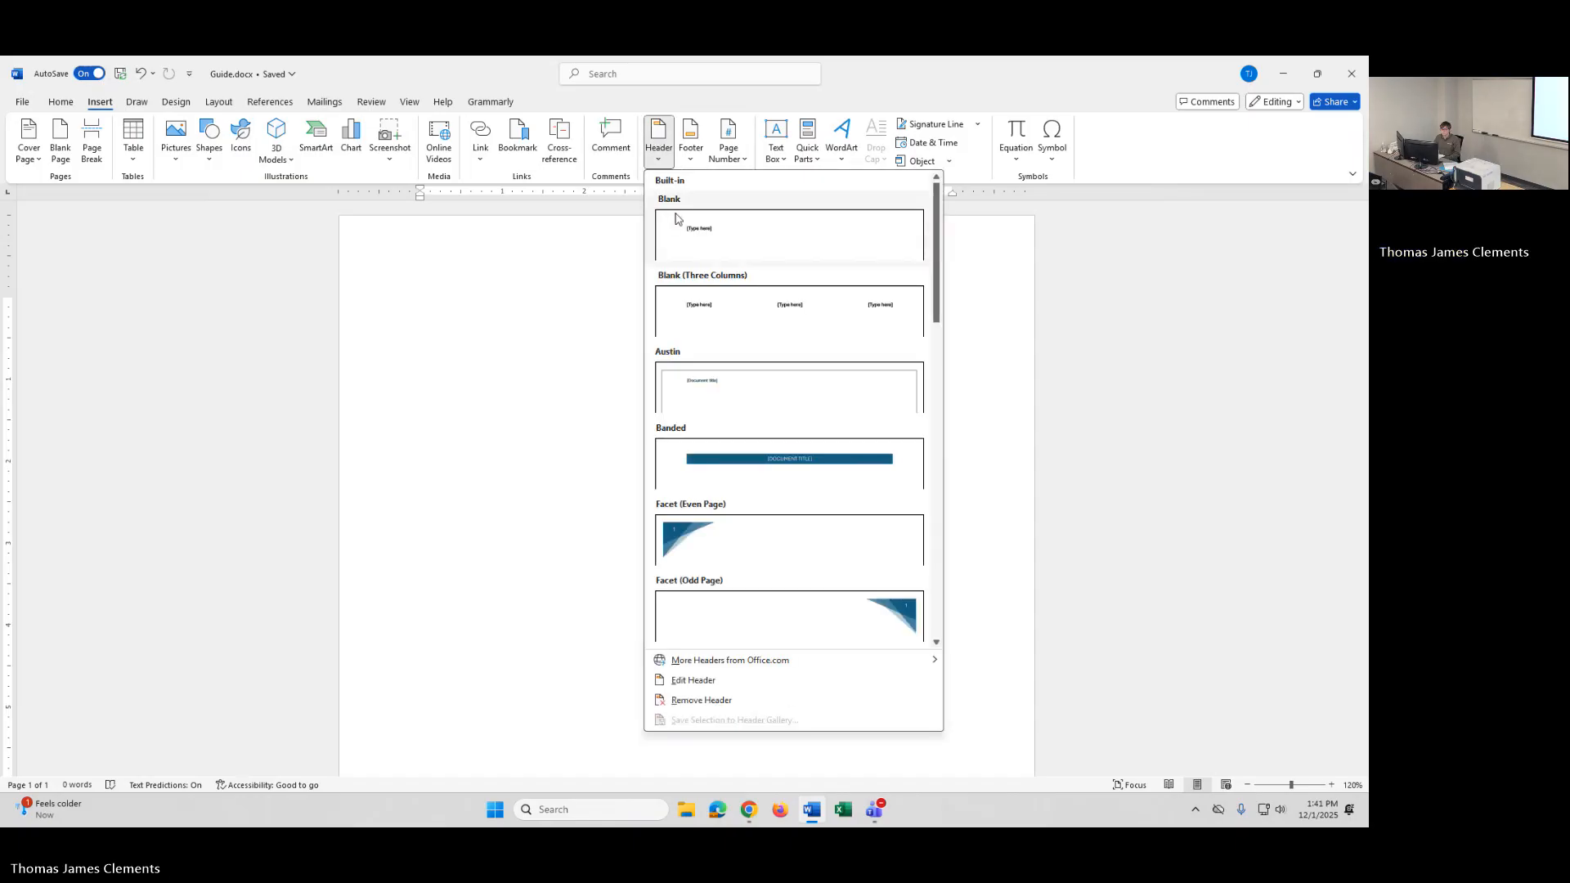
pyautogui.click(675, 220)
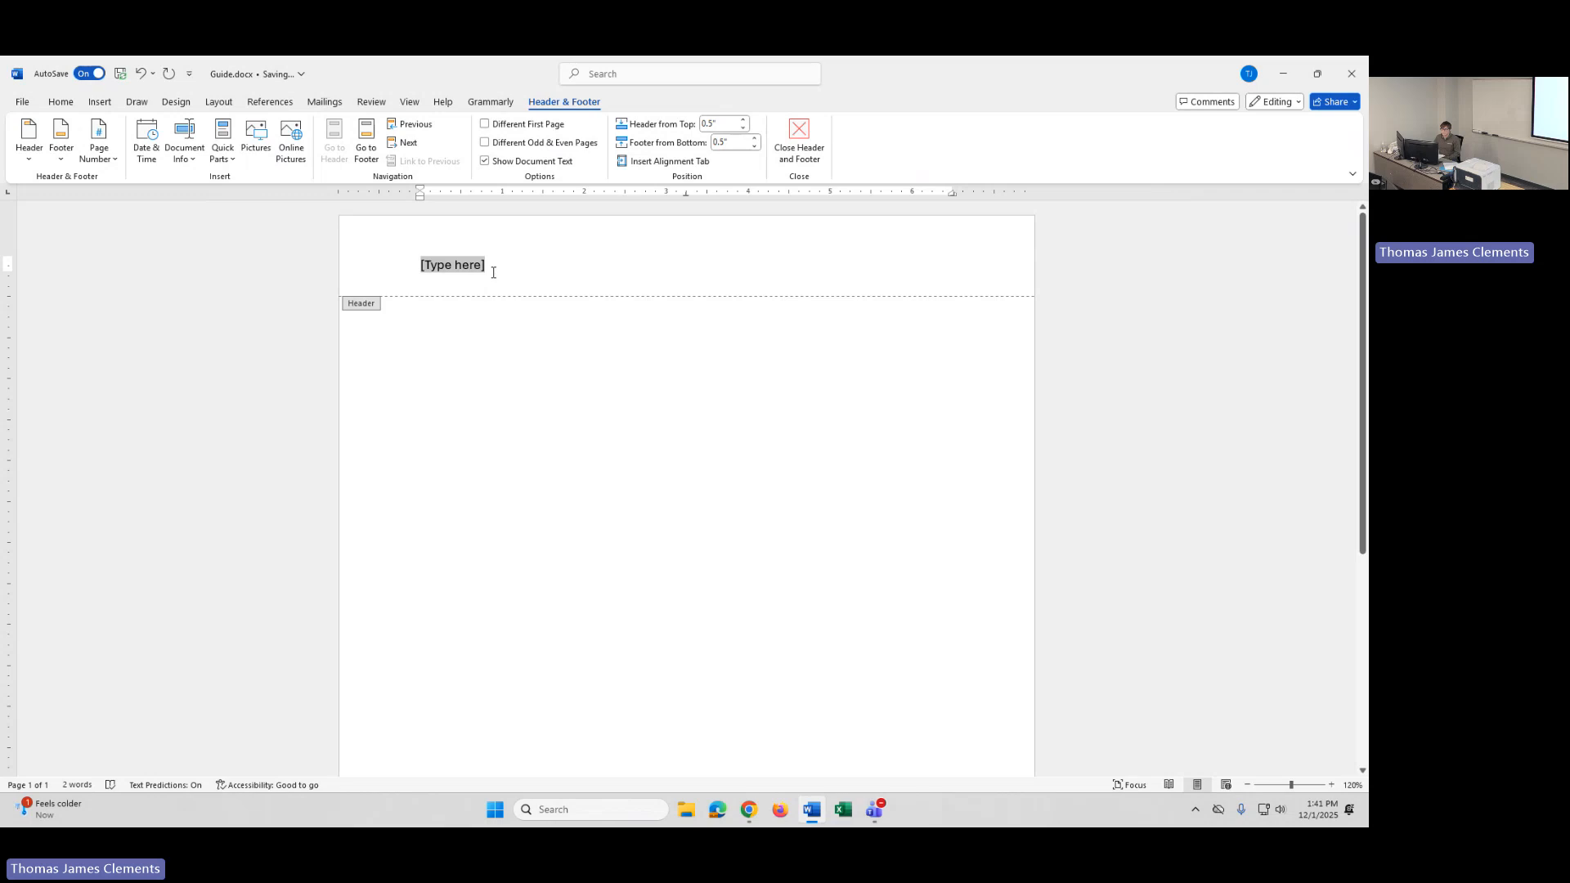
pyautogui.press('Delete')
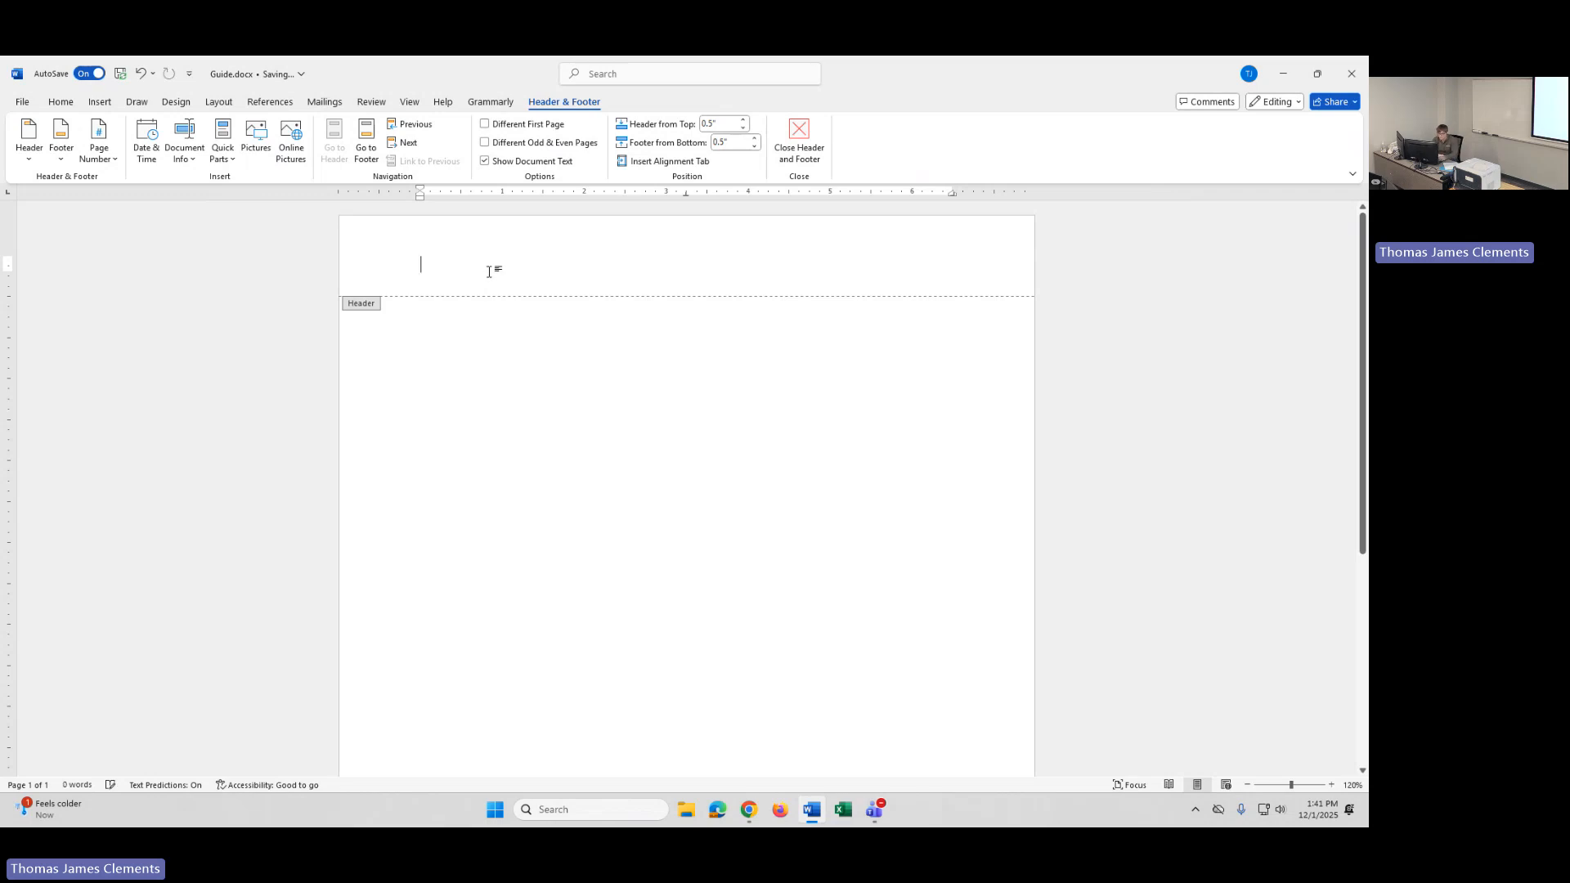
# Step: Enter the author's last name in the header and return to the document body
pyautogui.write('Clements')
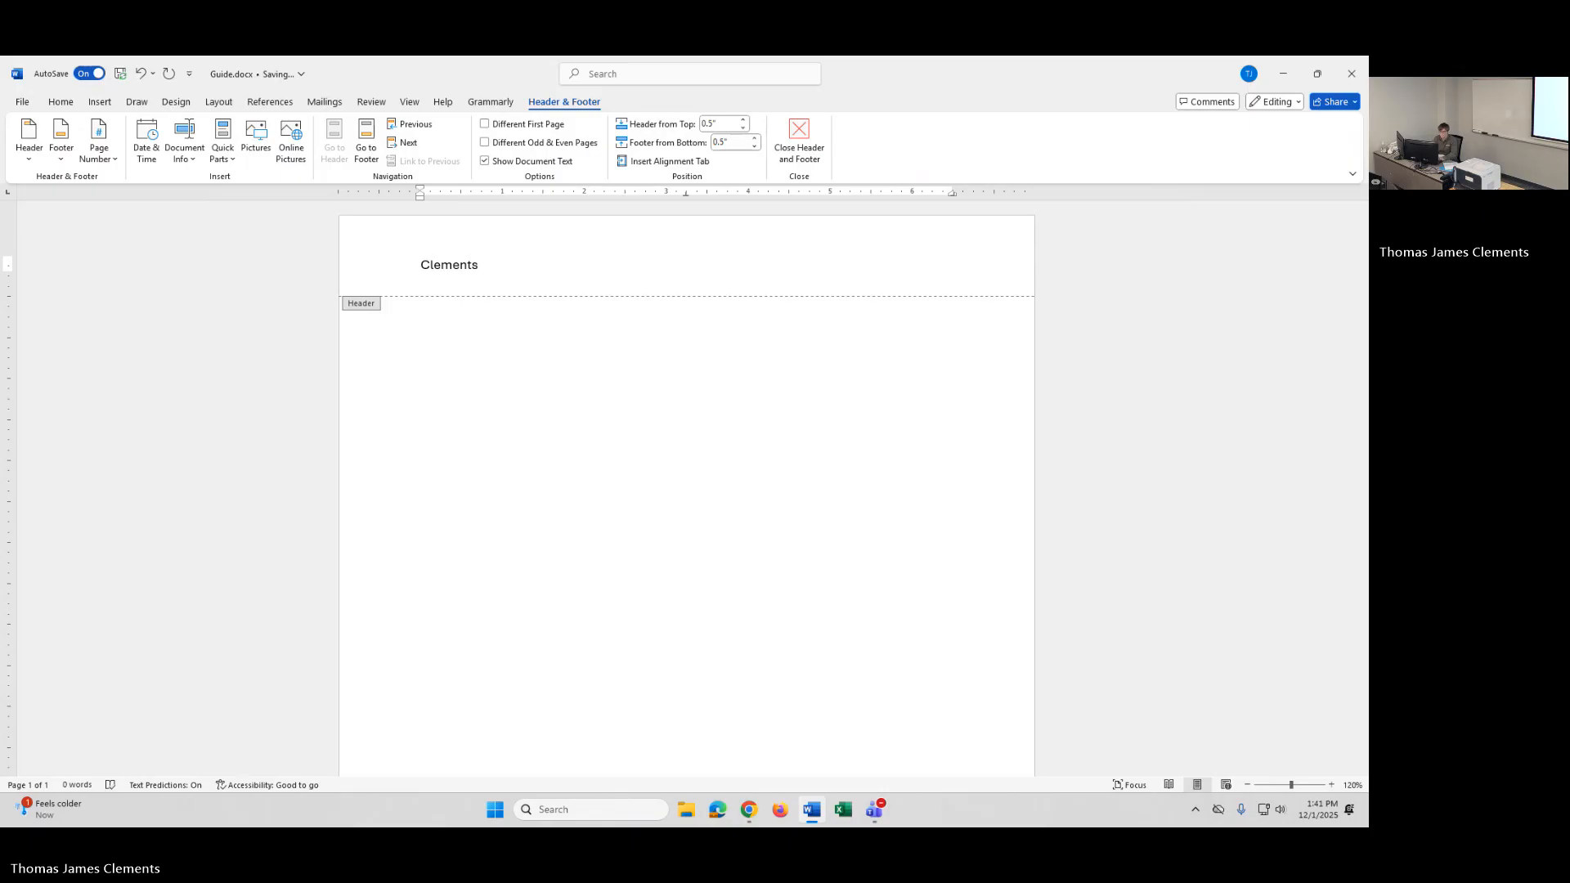
pyautogui.click(105, 157)
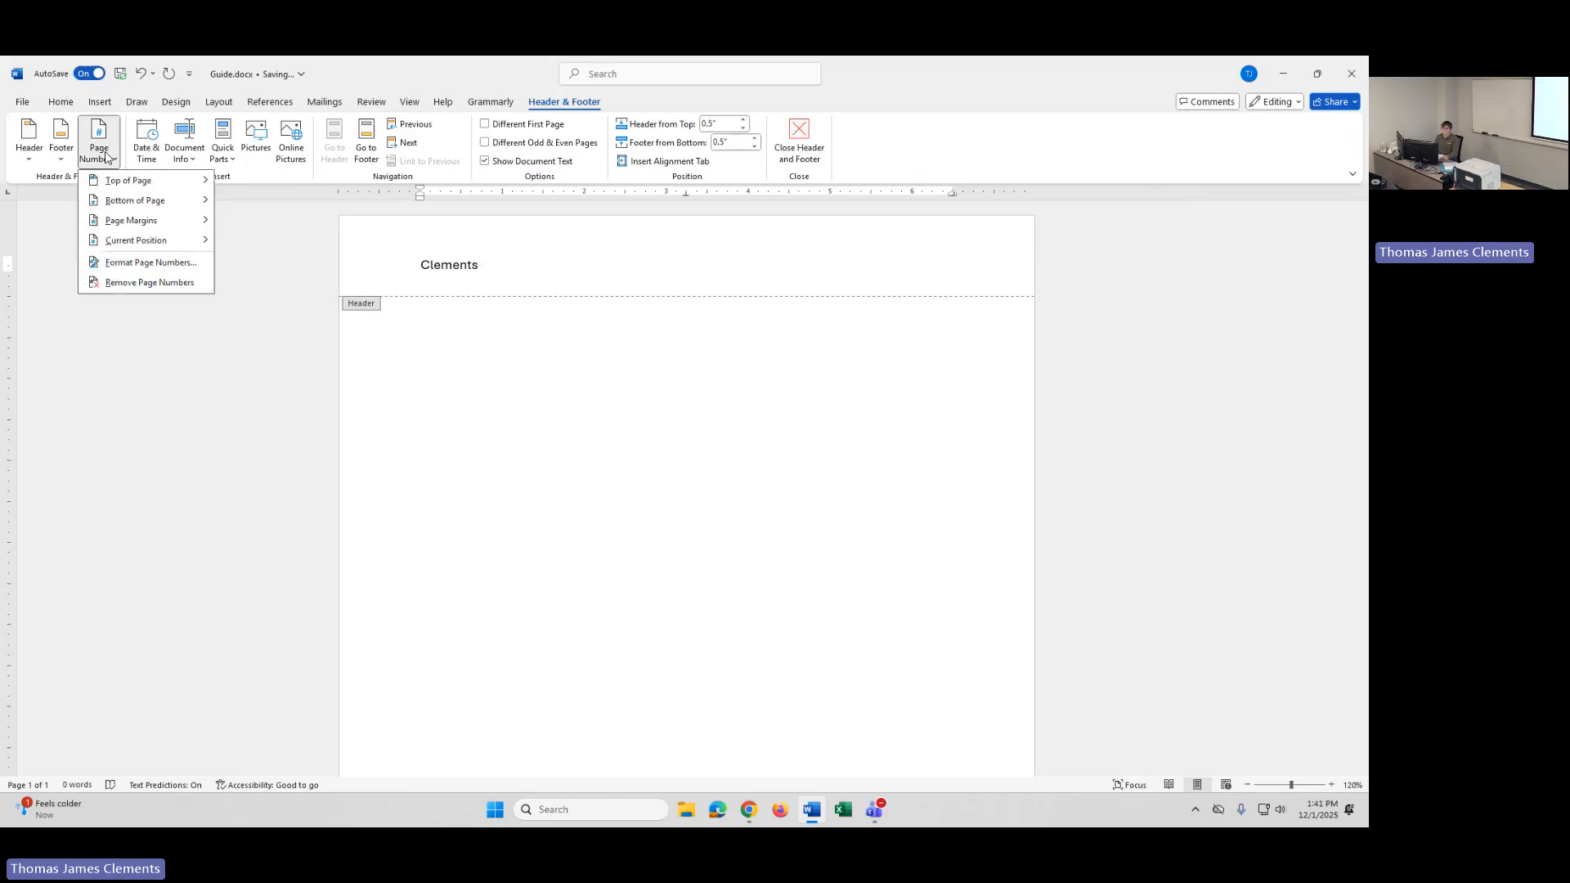
pyautogui.click(110, 153)
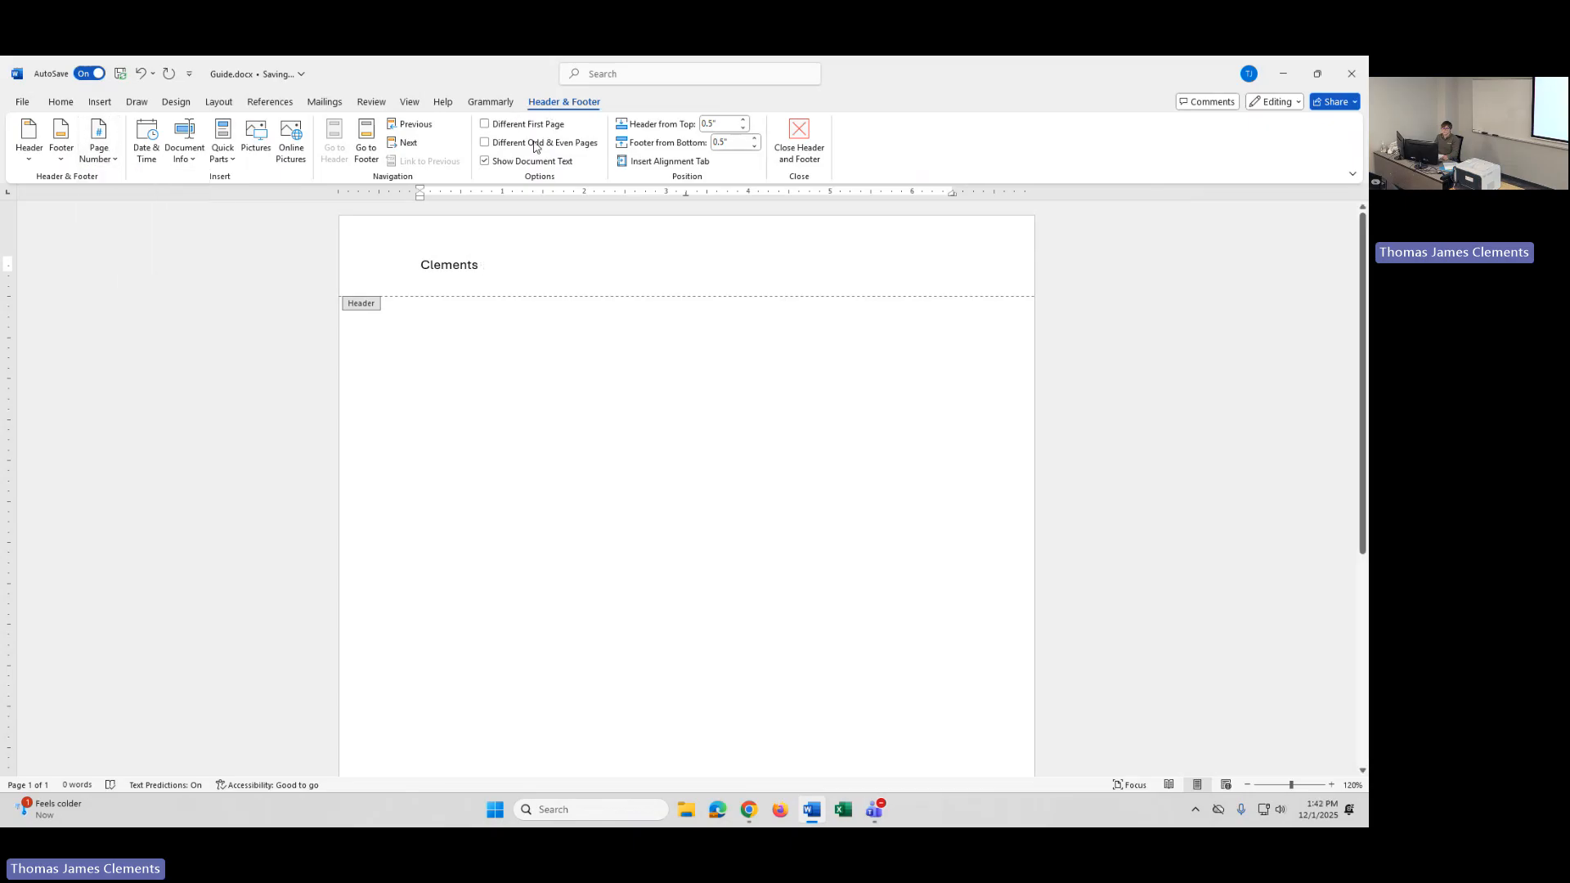
pyautogui.doubleClick(507, 374)
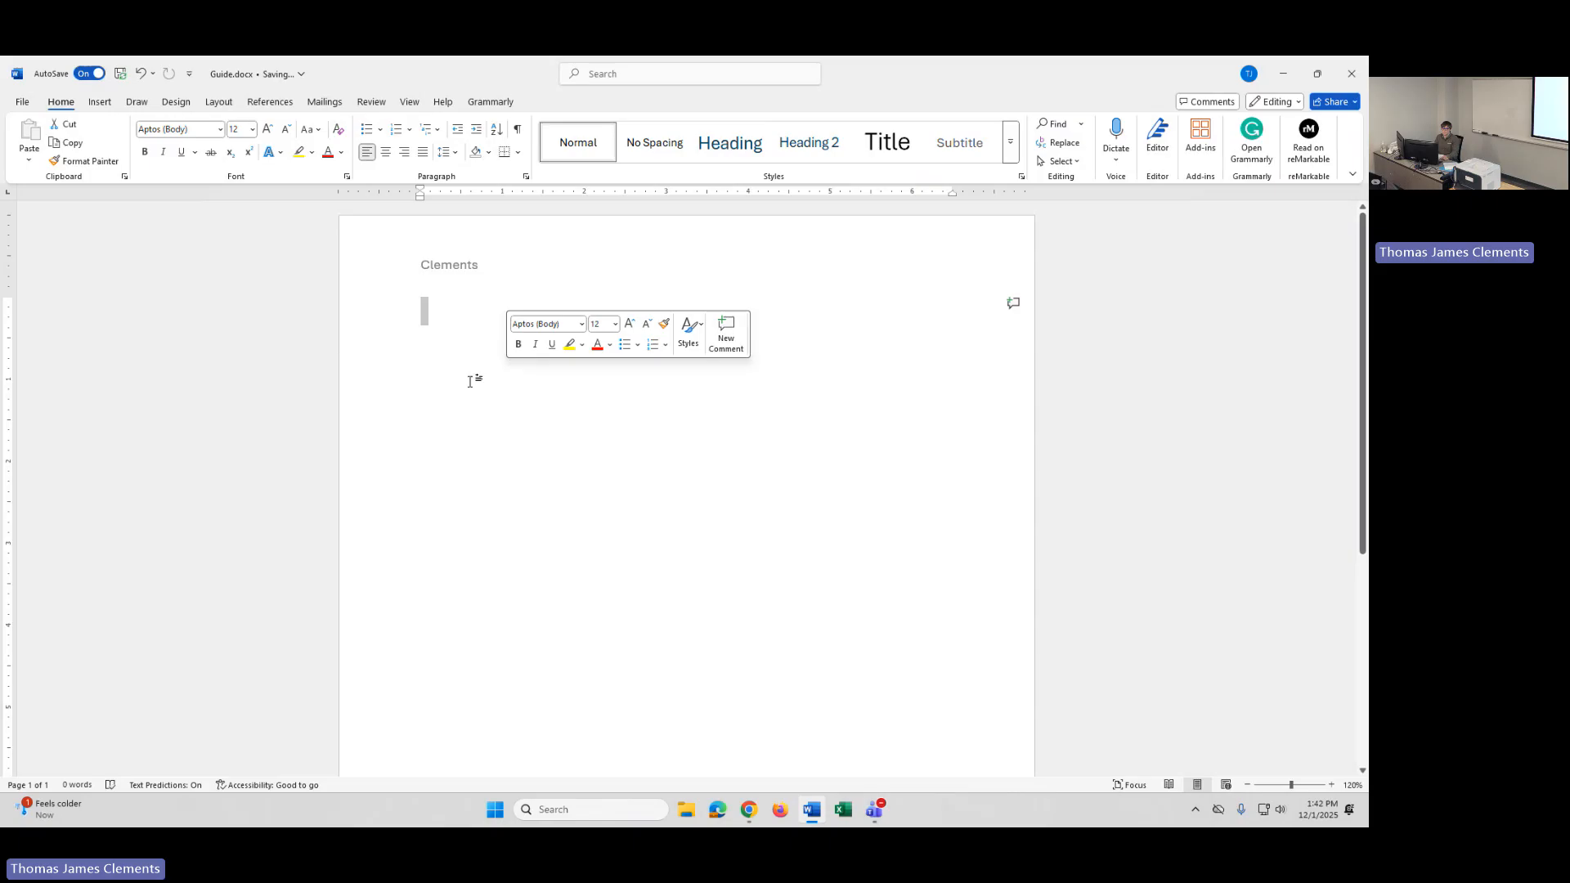
# Step: Insert a Plain Number page number at the current position after the last name in the header, and leave header editing
pyautogui.doubleClick(484, 257)
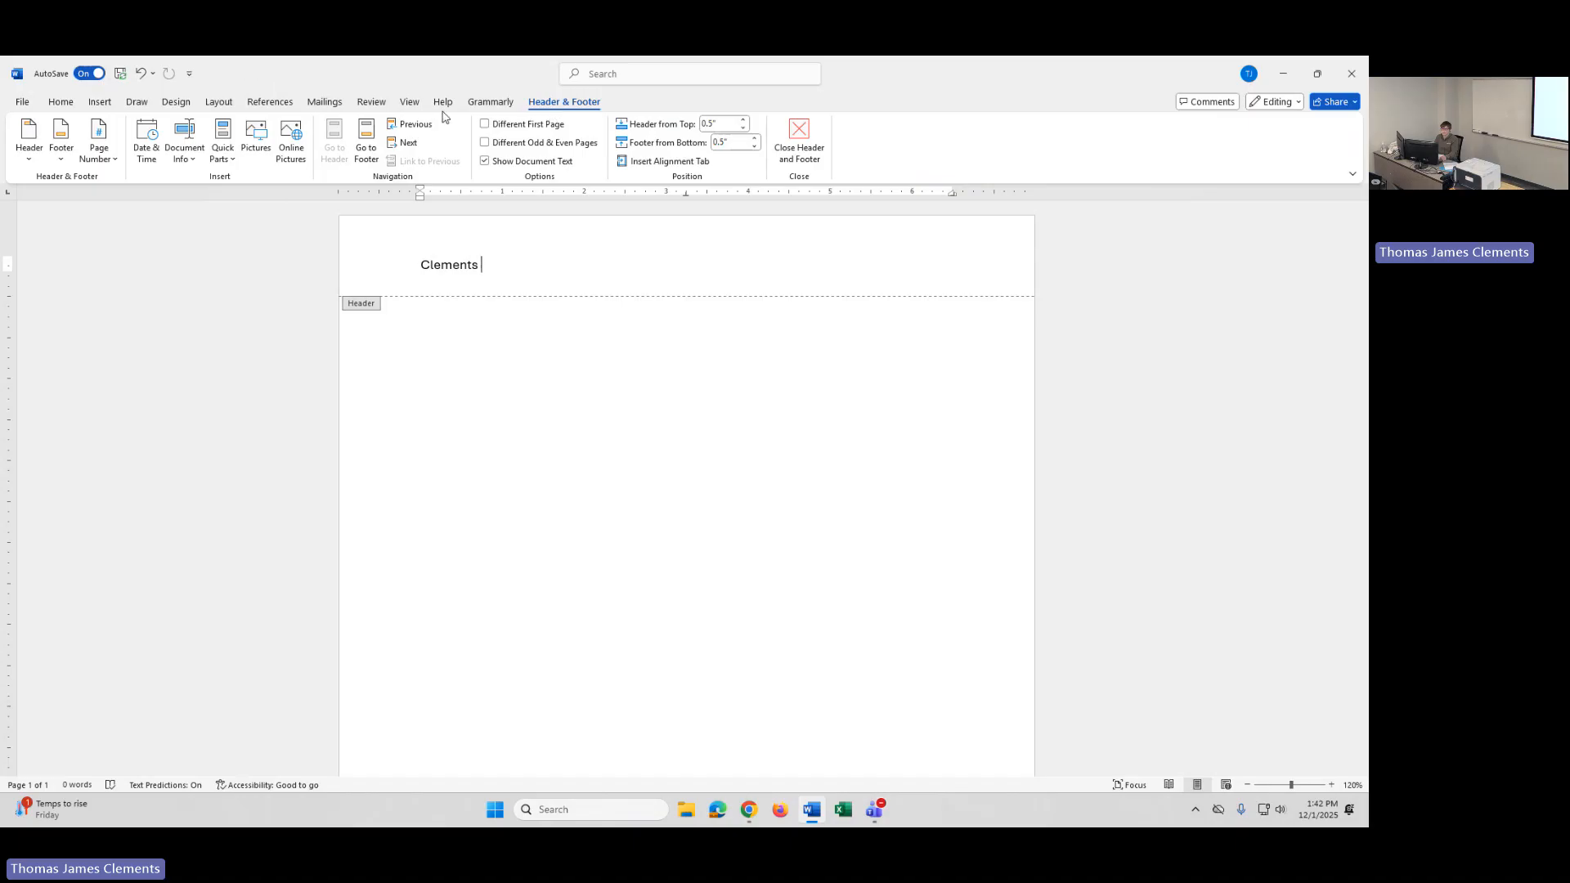
pyautogui.click(101, 144)
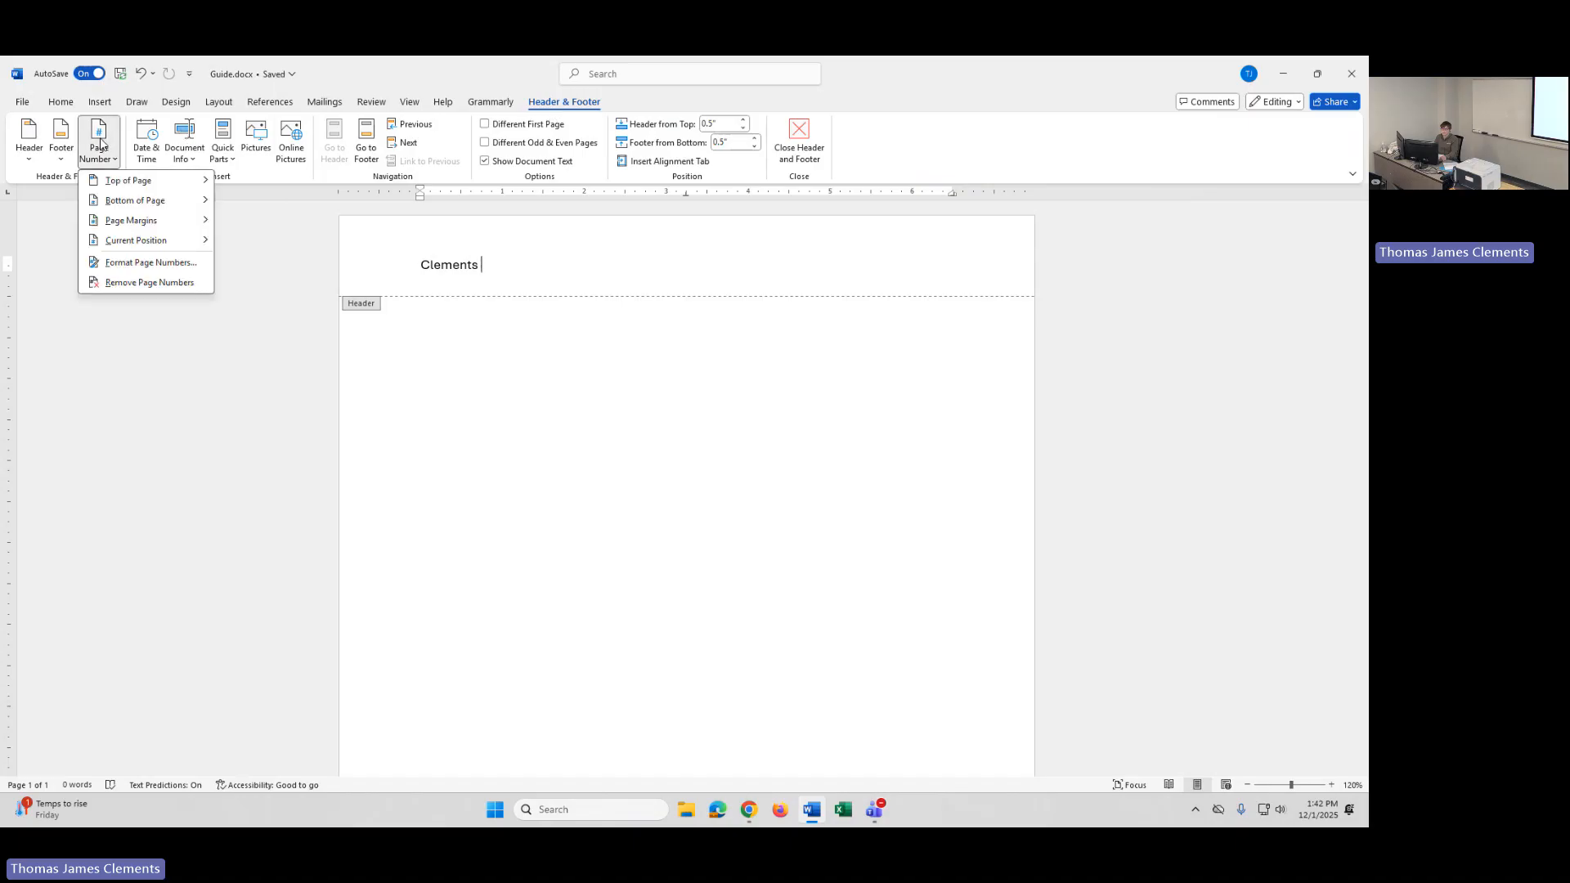
pyautogui.moveTo(110, 241)
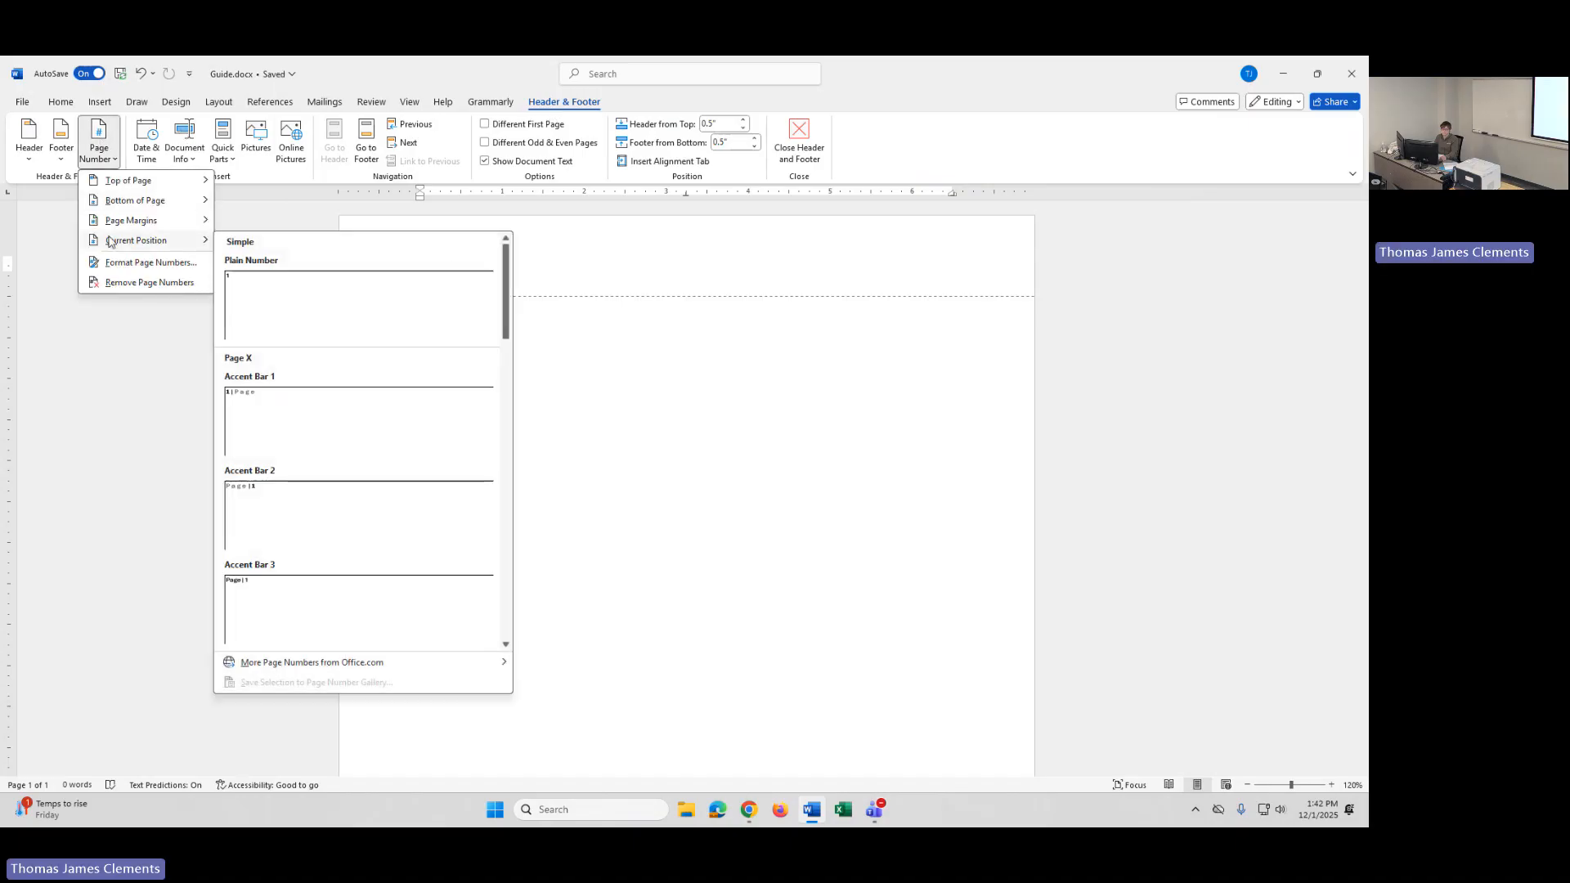
pyautogui.click(259, 284)
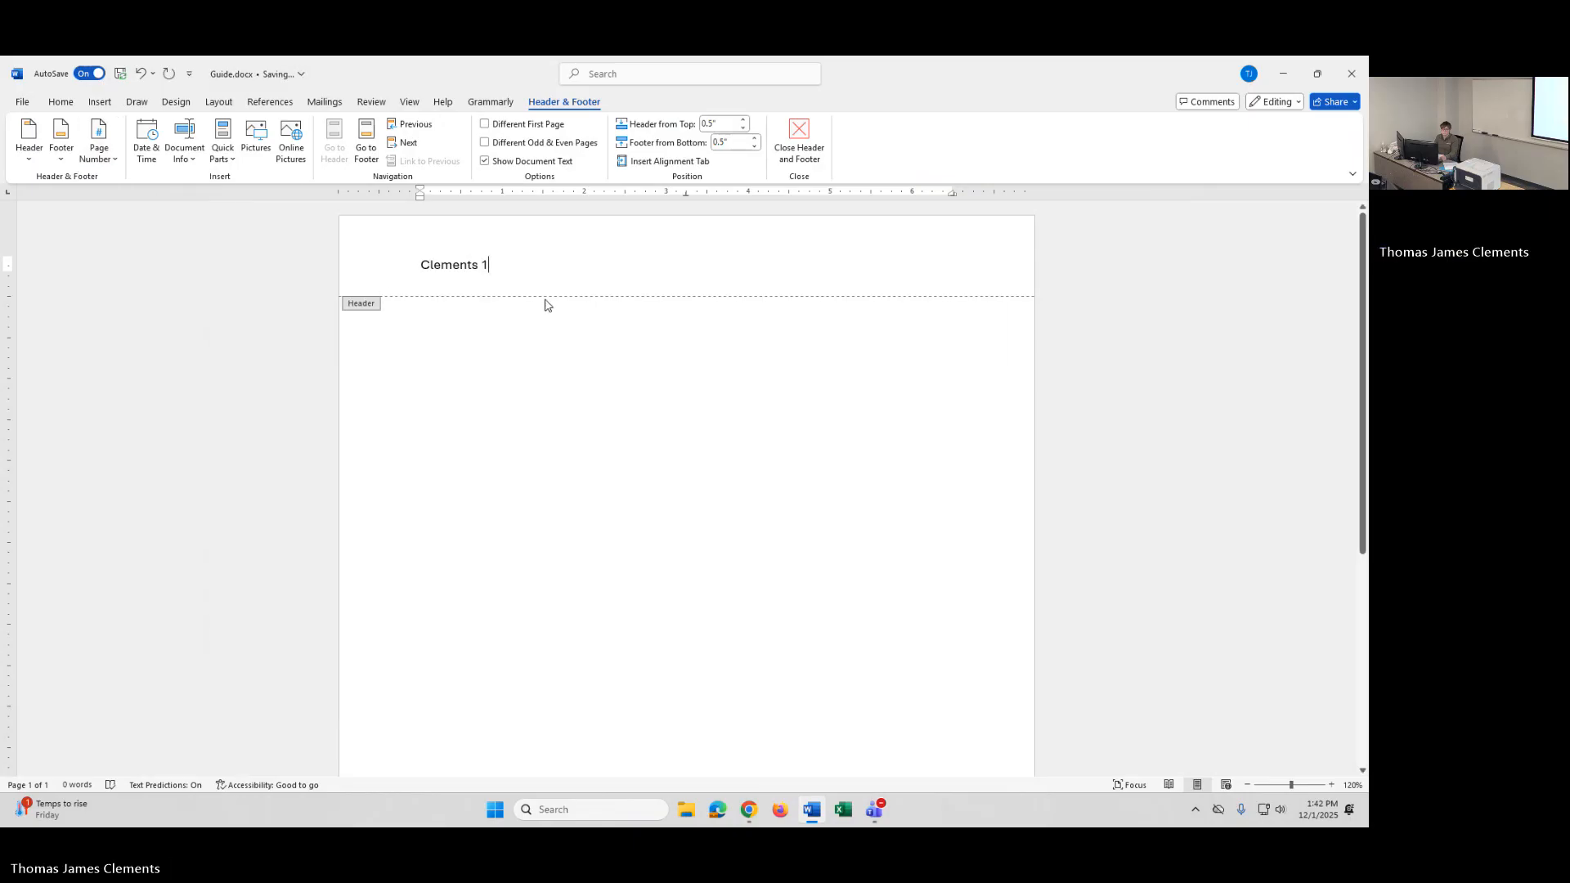
pyautogui.press('Return')
pyautogui.click(505, 262)
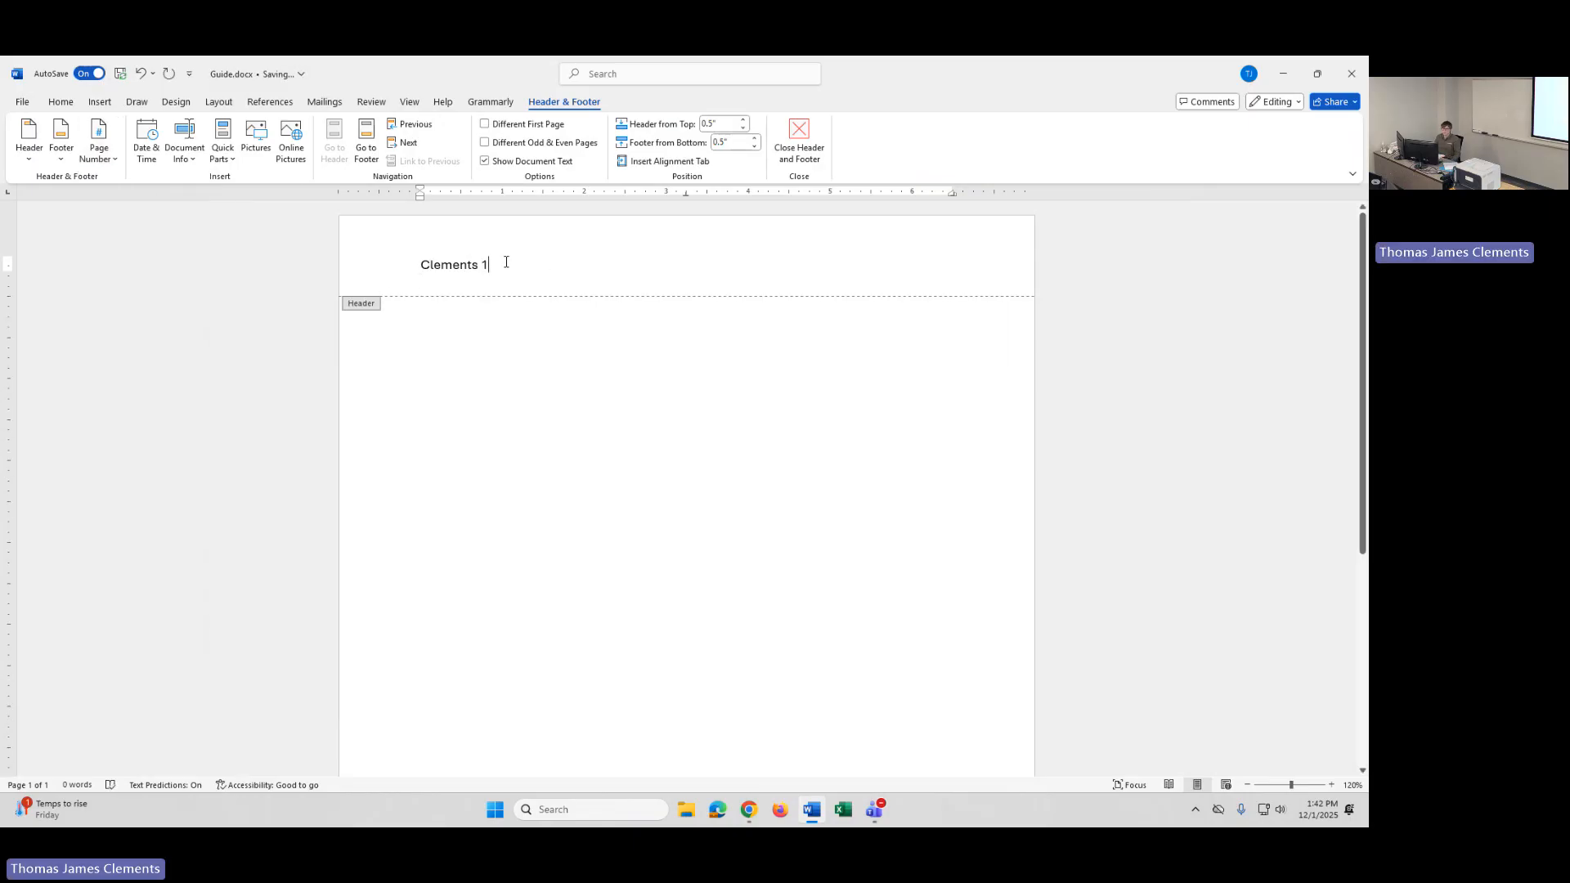
pyautogui.doubleClick(499, 338)
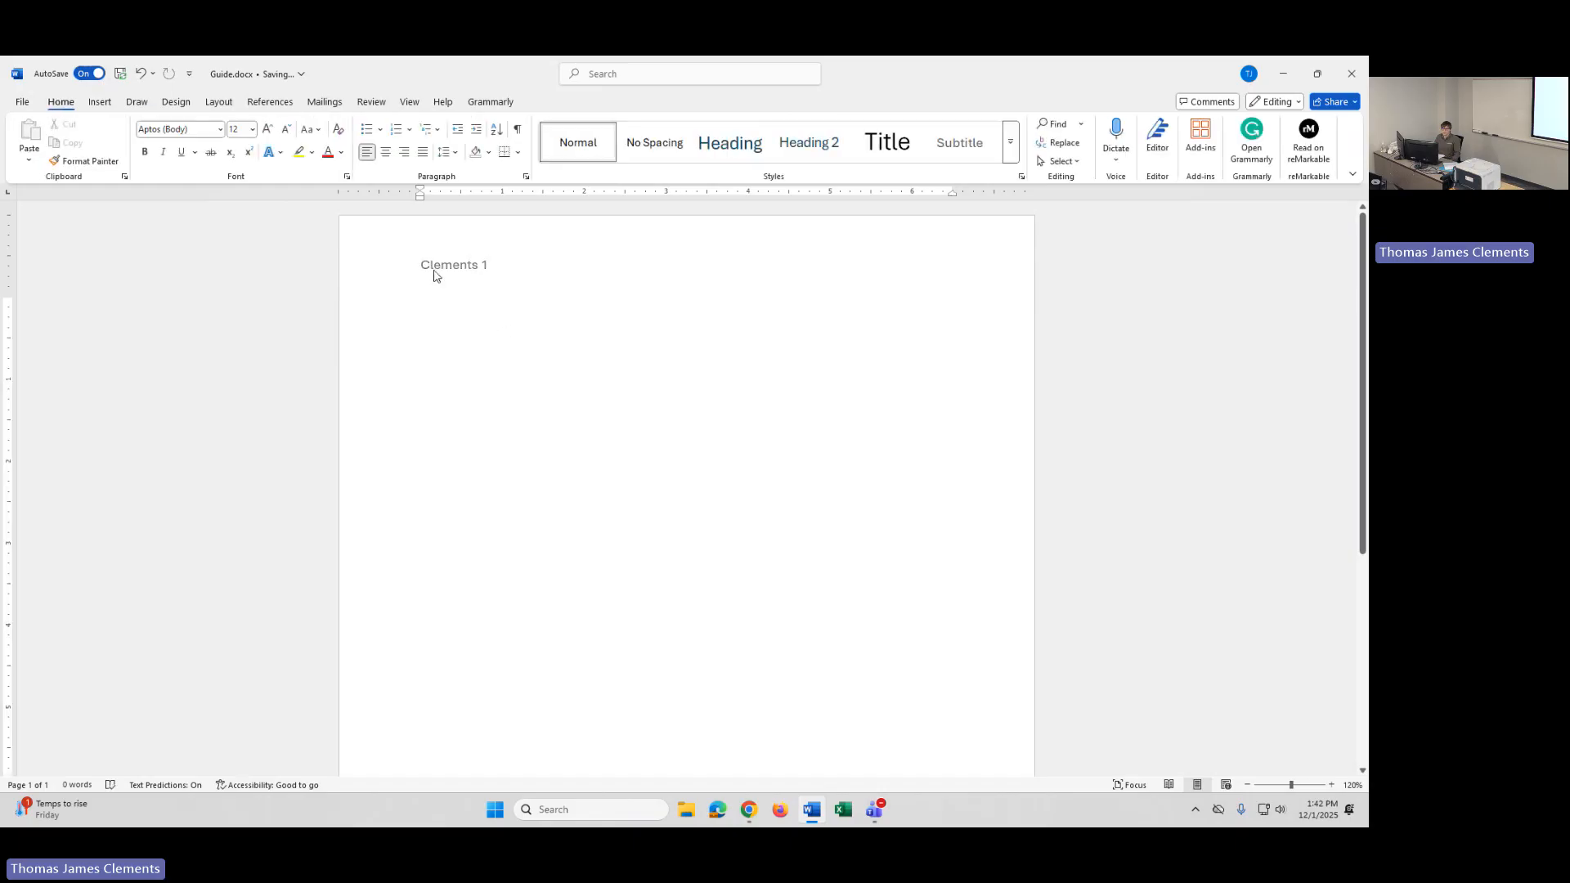
# Step: Insert a page break to start a second page, and check the header on both pages
pyautogui.click(99, 102)
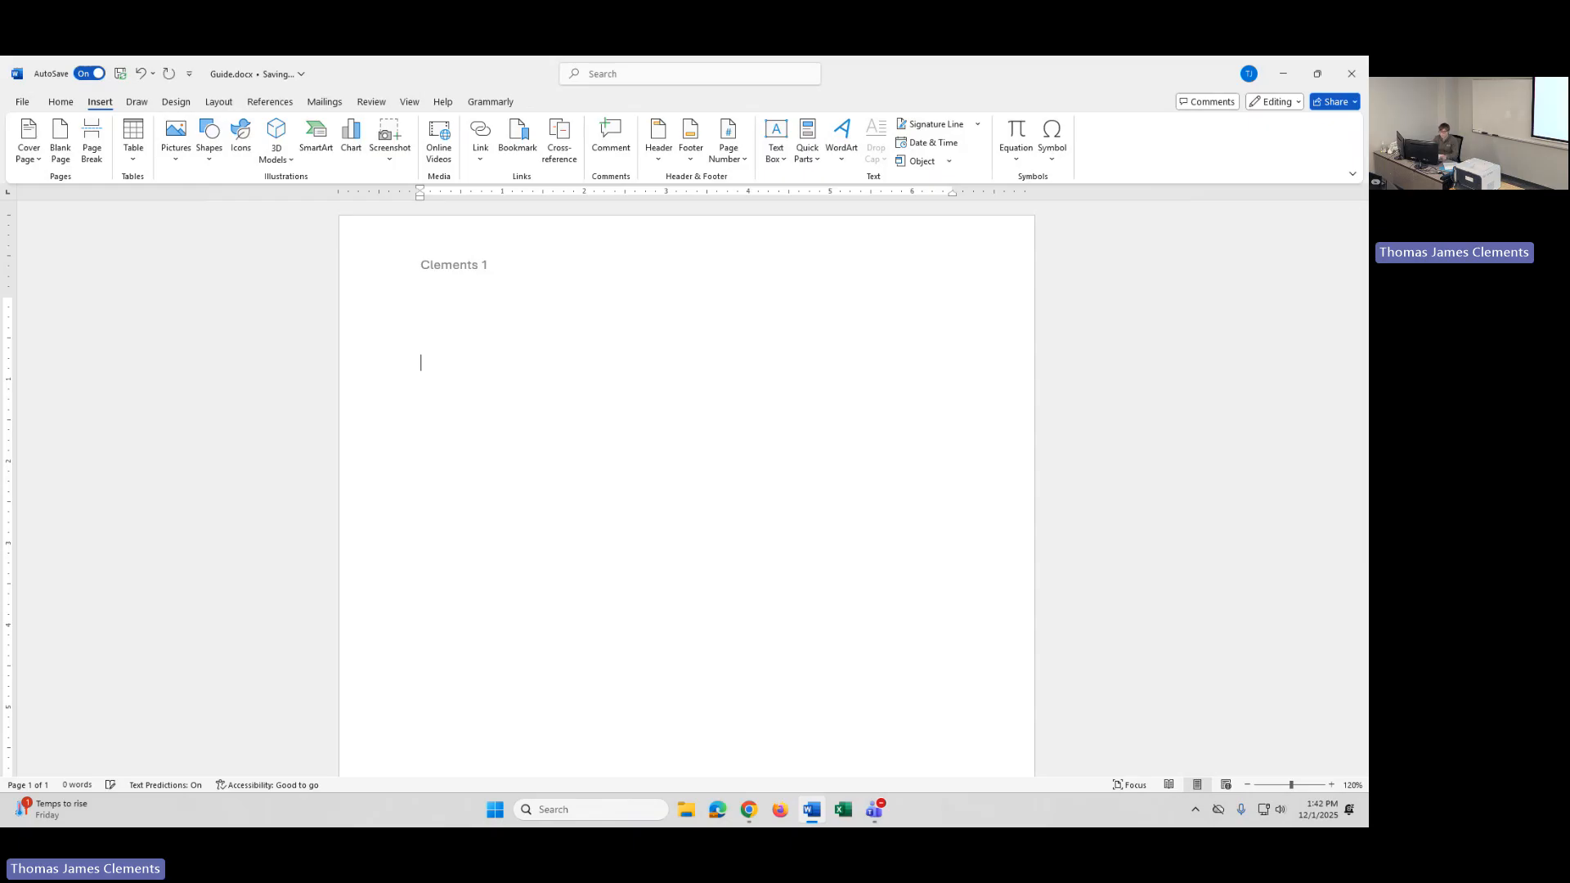
pyautogui.click(92, 143)
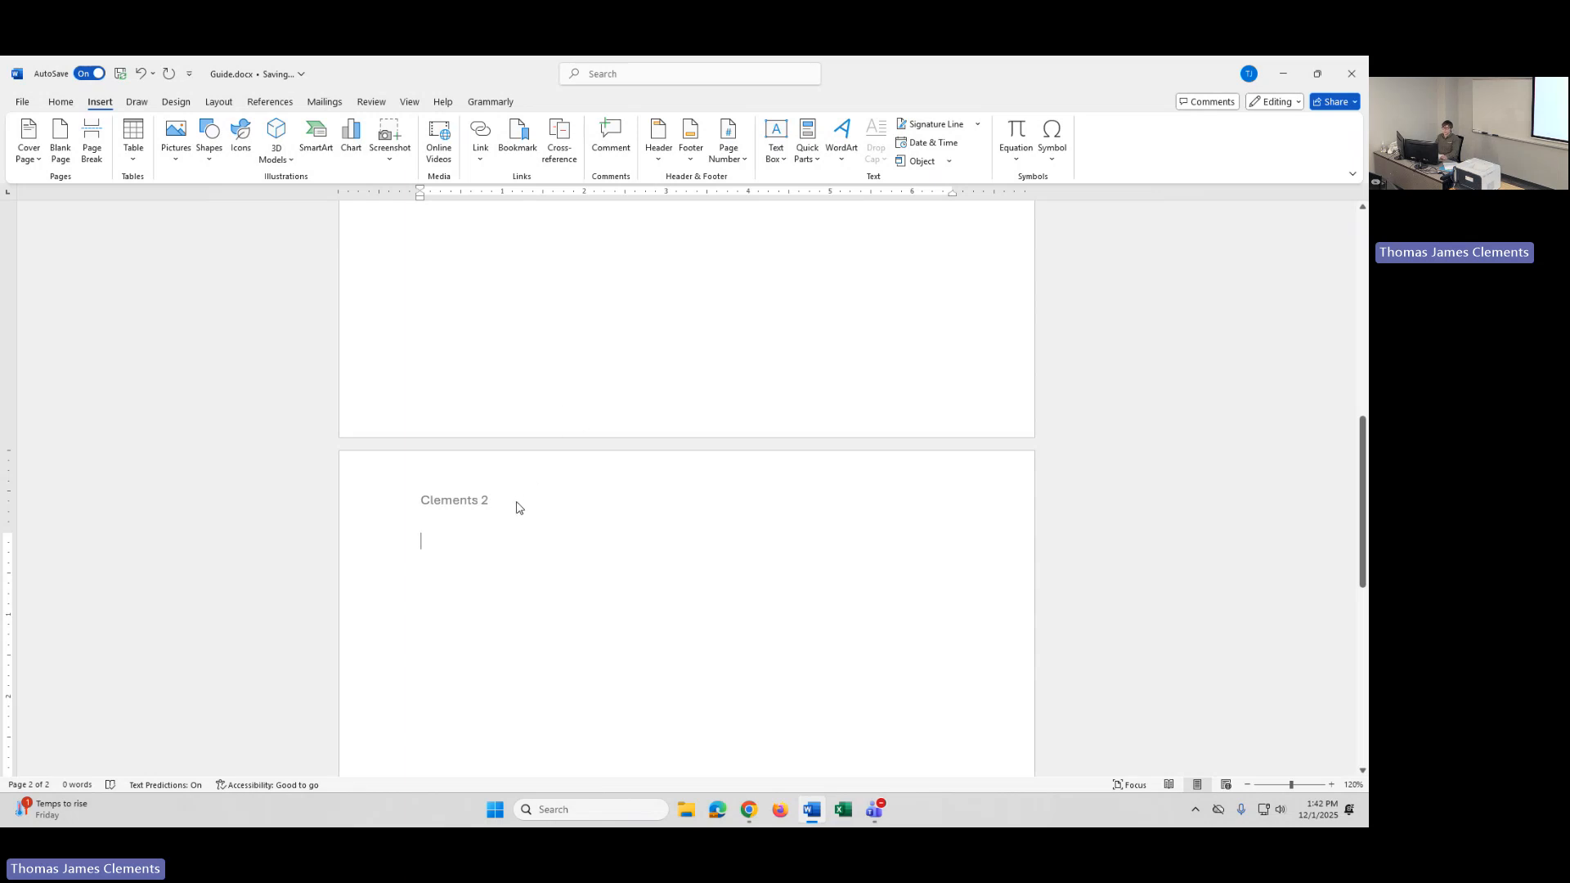
pyautogui.scroll(3, 516, 508)
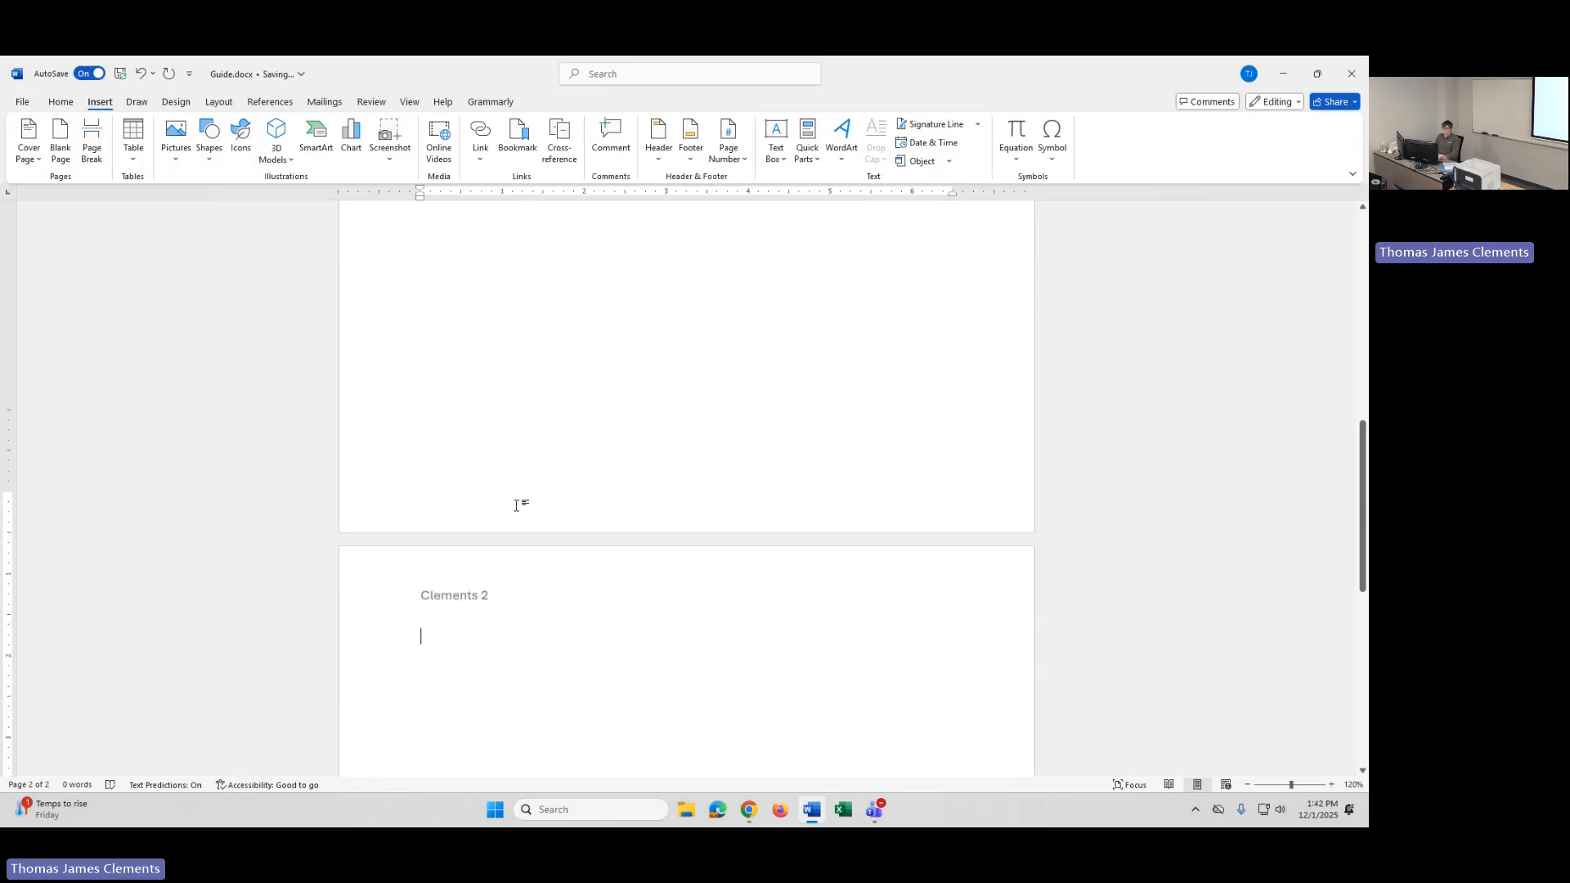
pyautogui.scroll(9, 516, 505)
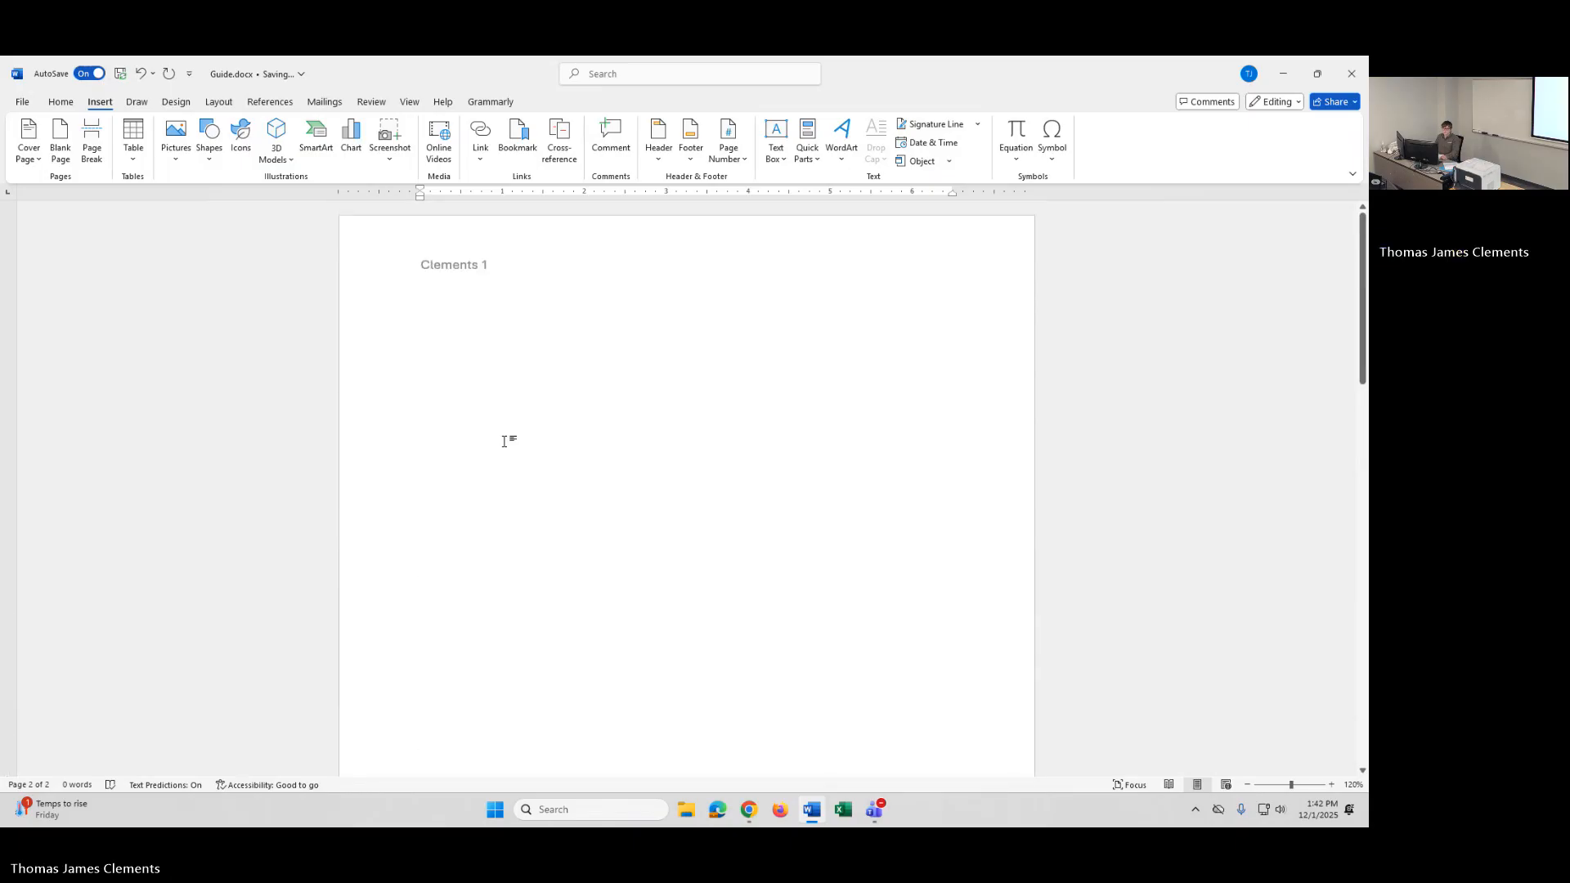
# Step: Insert the built-in Blank footer from the first page
pyautogui.click(486, 347)
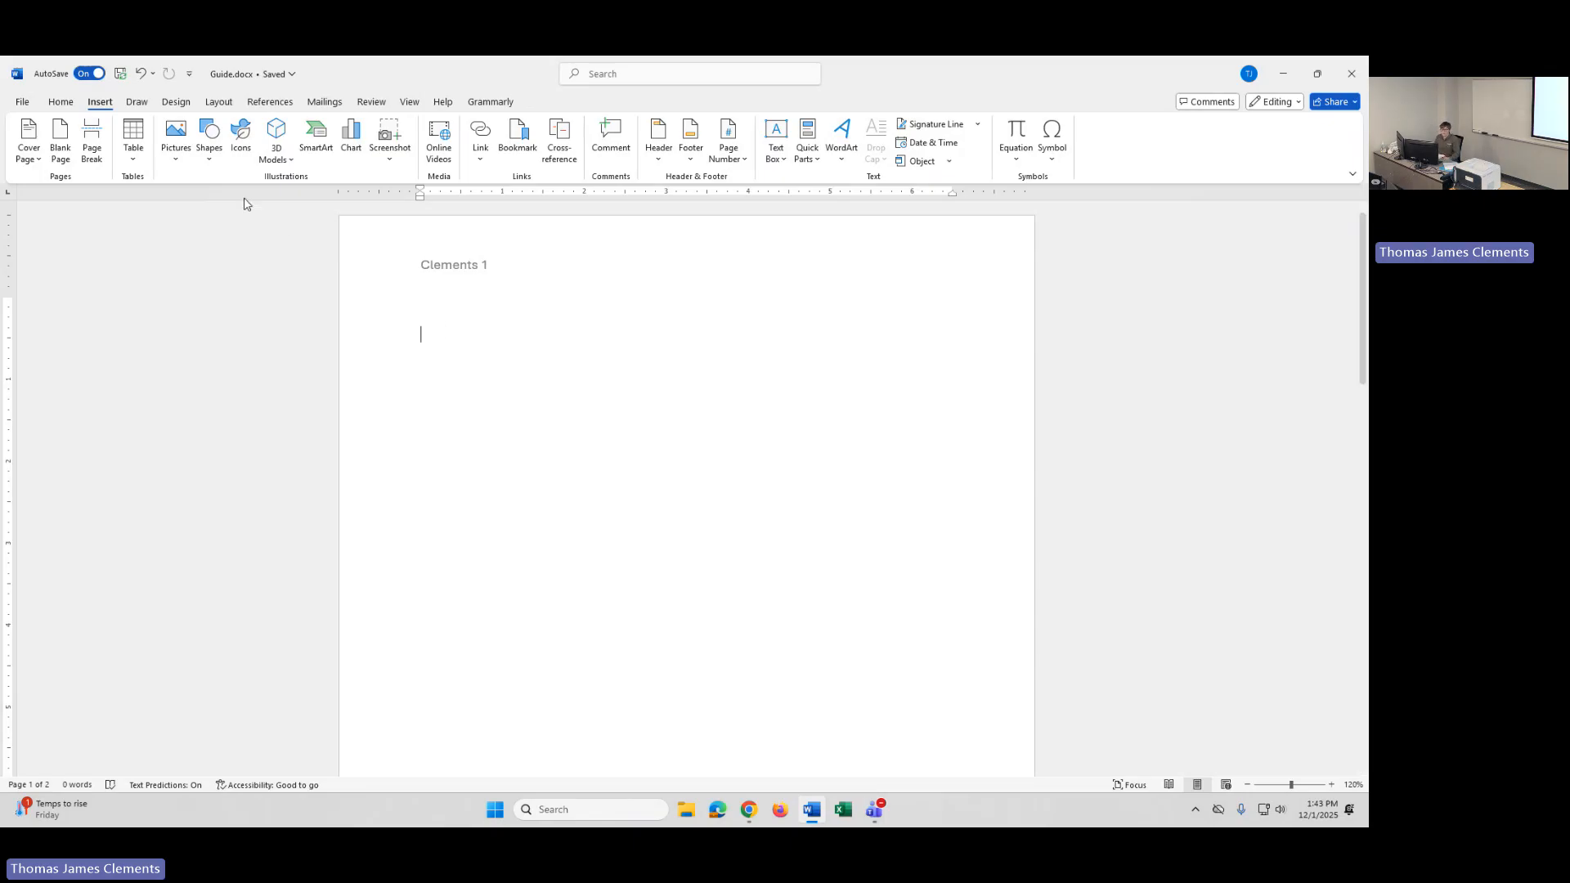
pyautogui.click(691, 145)
pyautogui.click(690, 146)
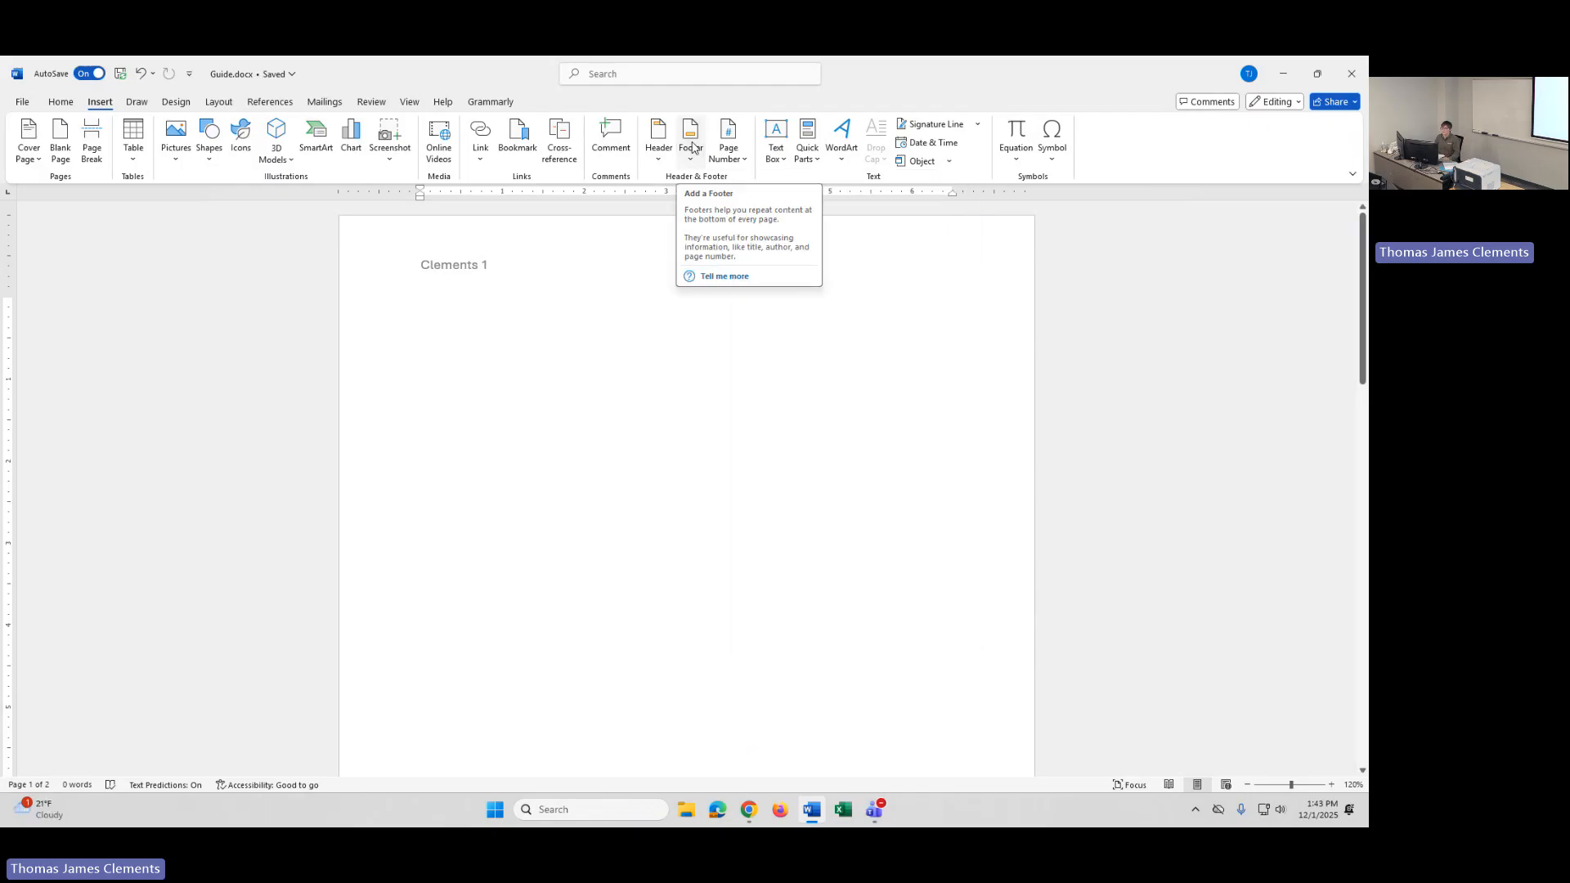
pyautogui.click(691, 146)
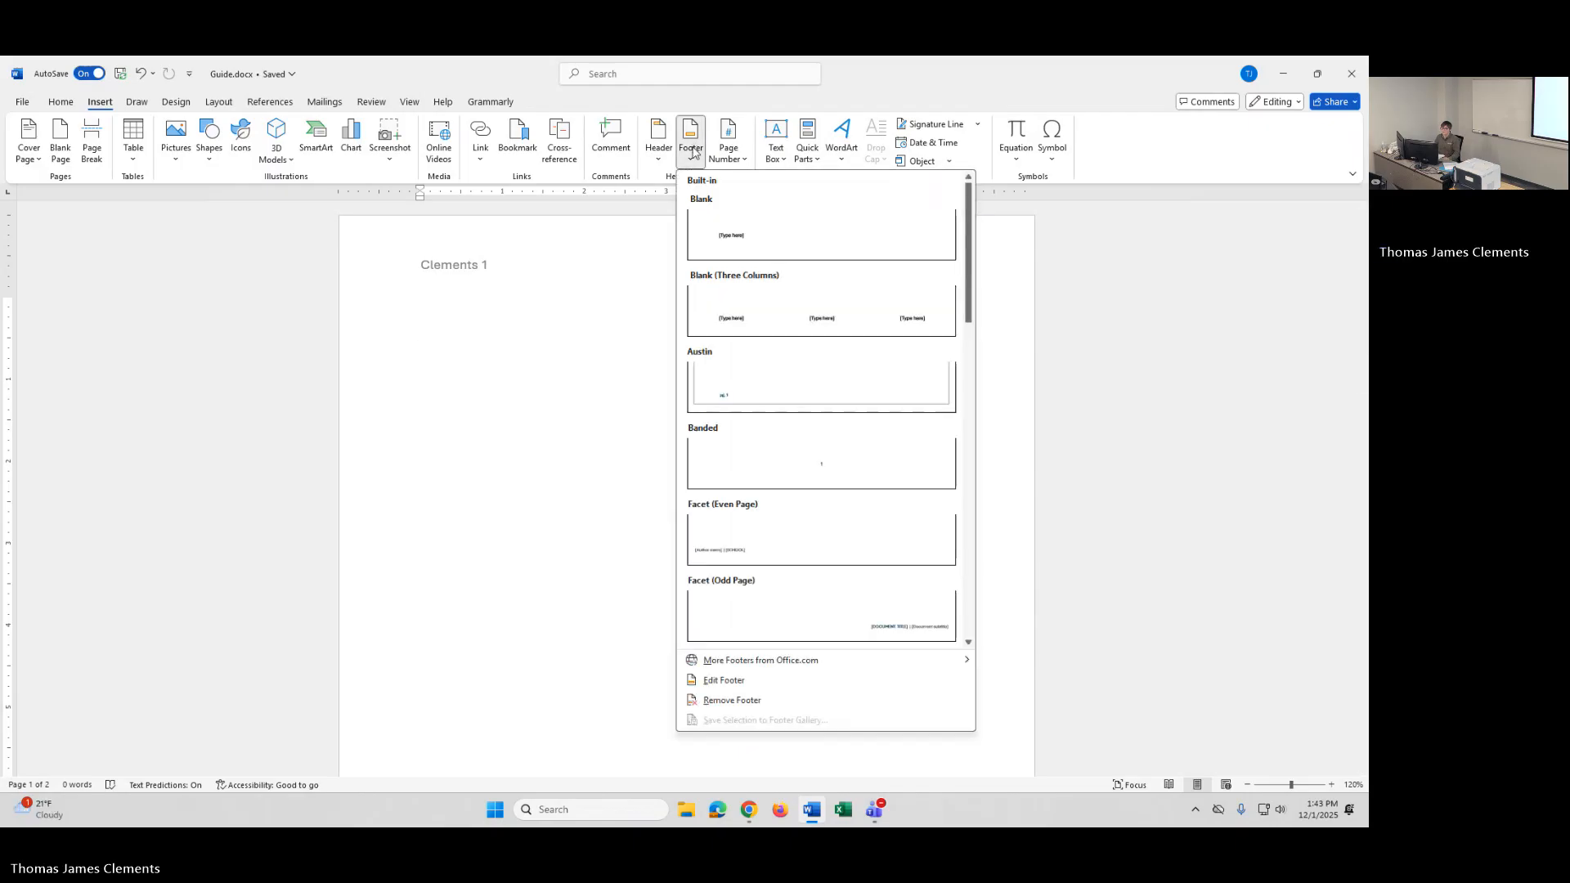
pyautogui.click(694, 151)
pyautogui.click(693, 151)
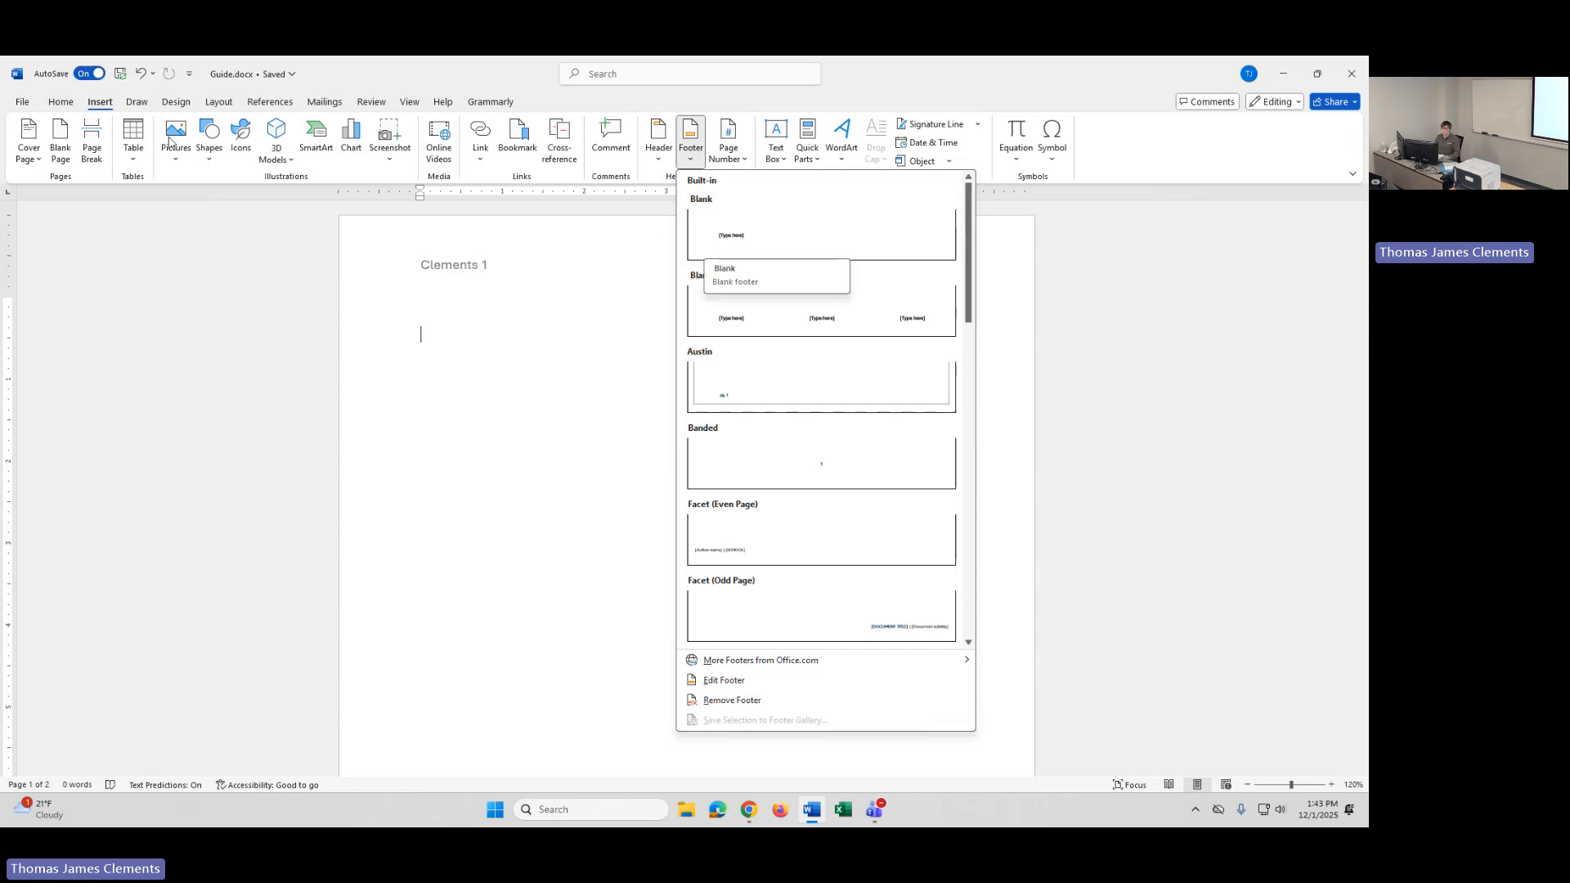
pyautogui.click(98, 107)
pyautogui.doubleClick(99, 107)
pyautogui.click(99, 107)
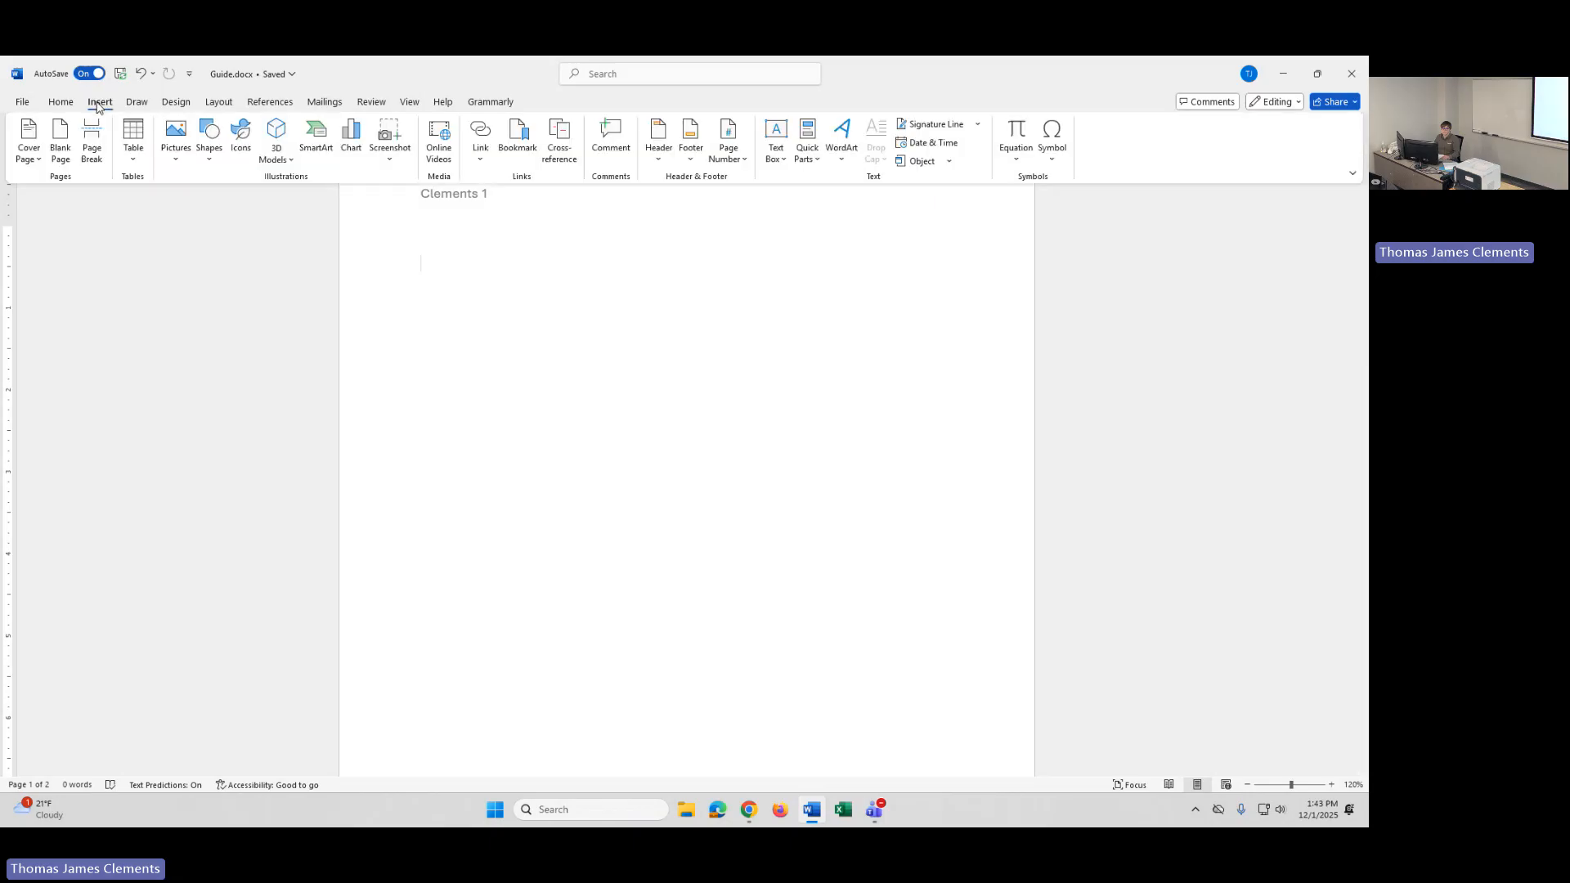
pyautogui.click(689, 143)
pyautogui.click(708, 237)
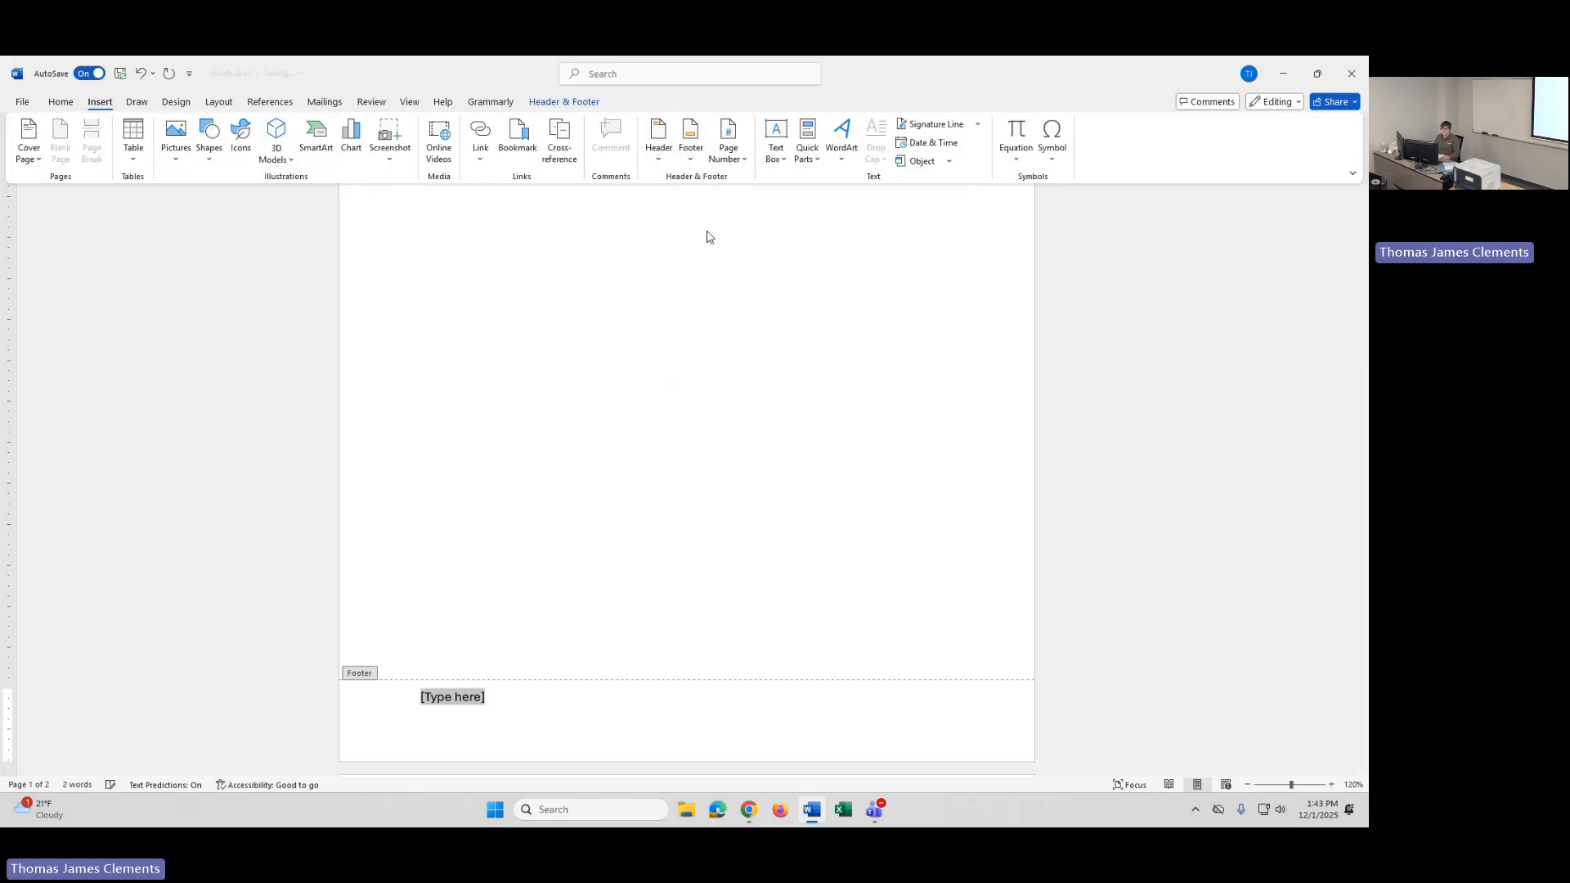
# Step: Replace the footer's placeholder text with Training
pyautogui.click(504, 708)
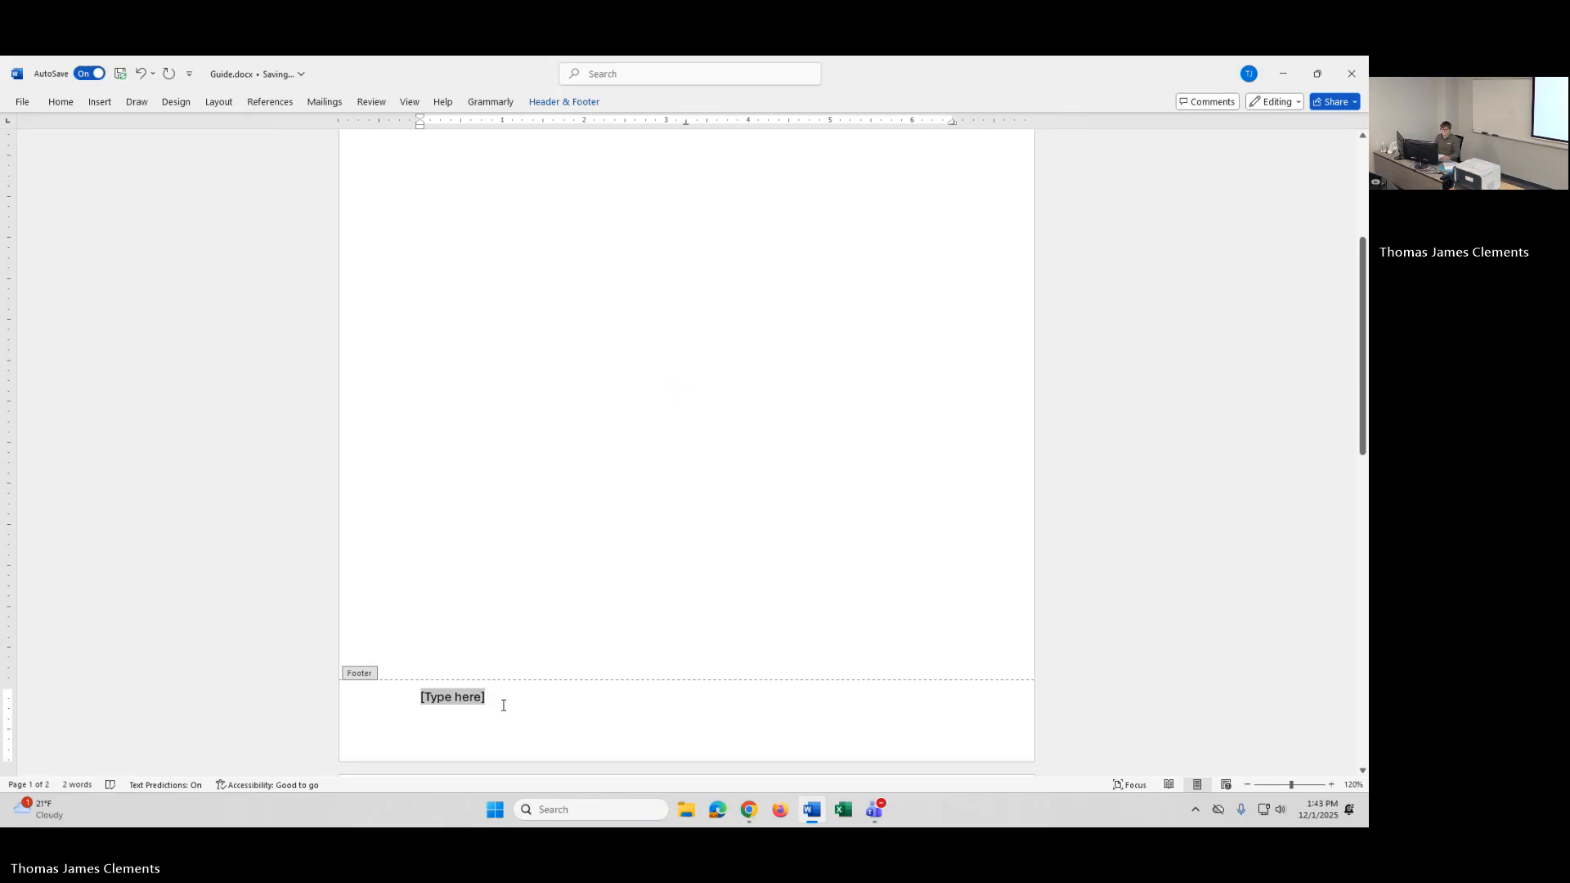
pyautogui.click(504, 705)
pyautogui.click(484, 698)
pyautogui.press('BackSpace')
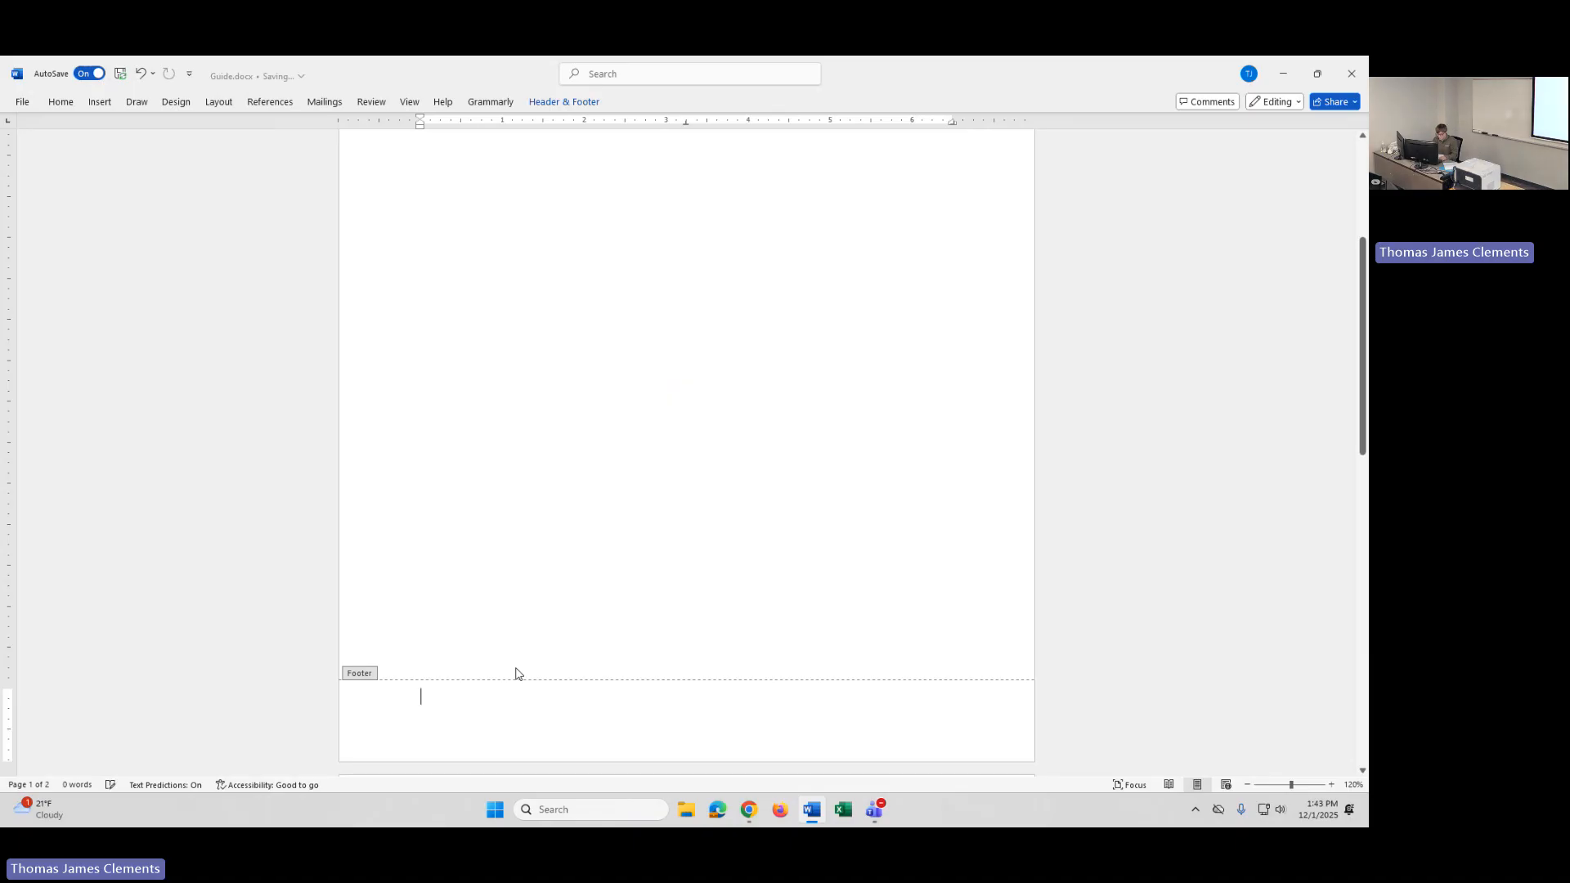
pyautogui.write('Train')
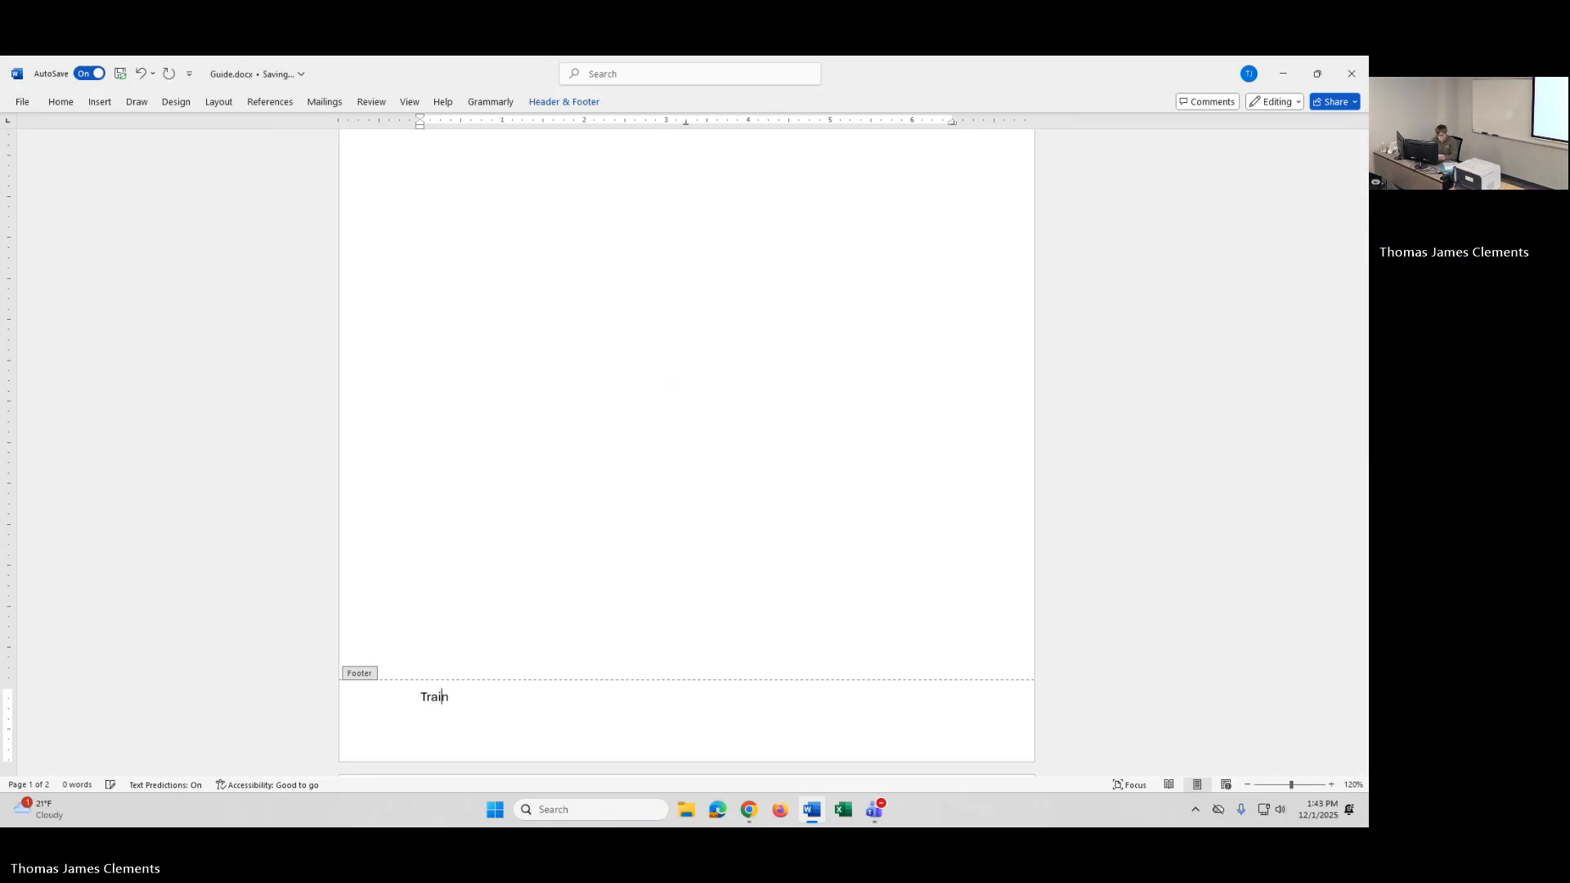
pyautogui.write('ing')
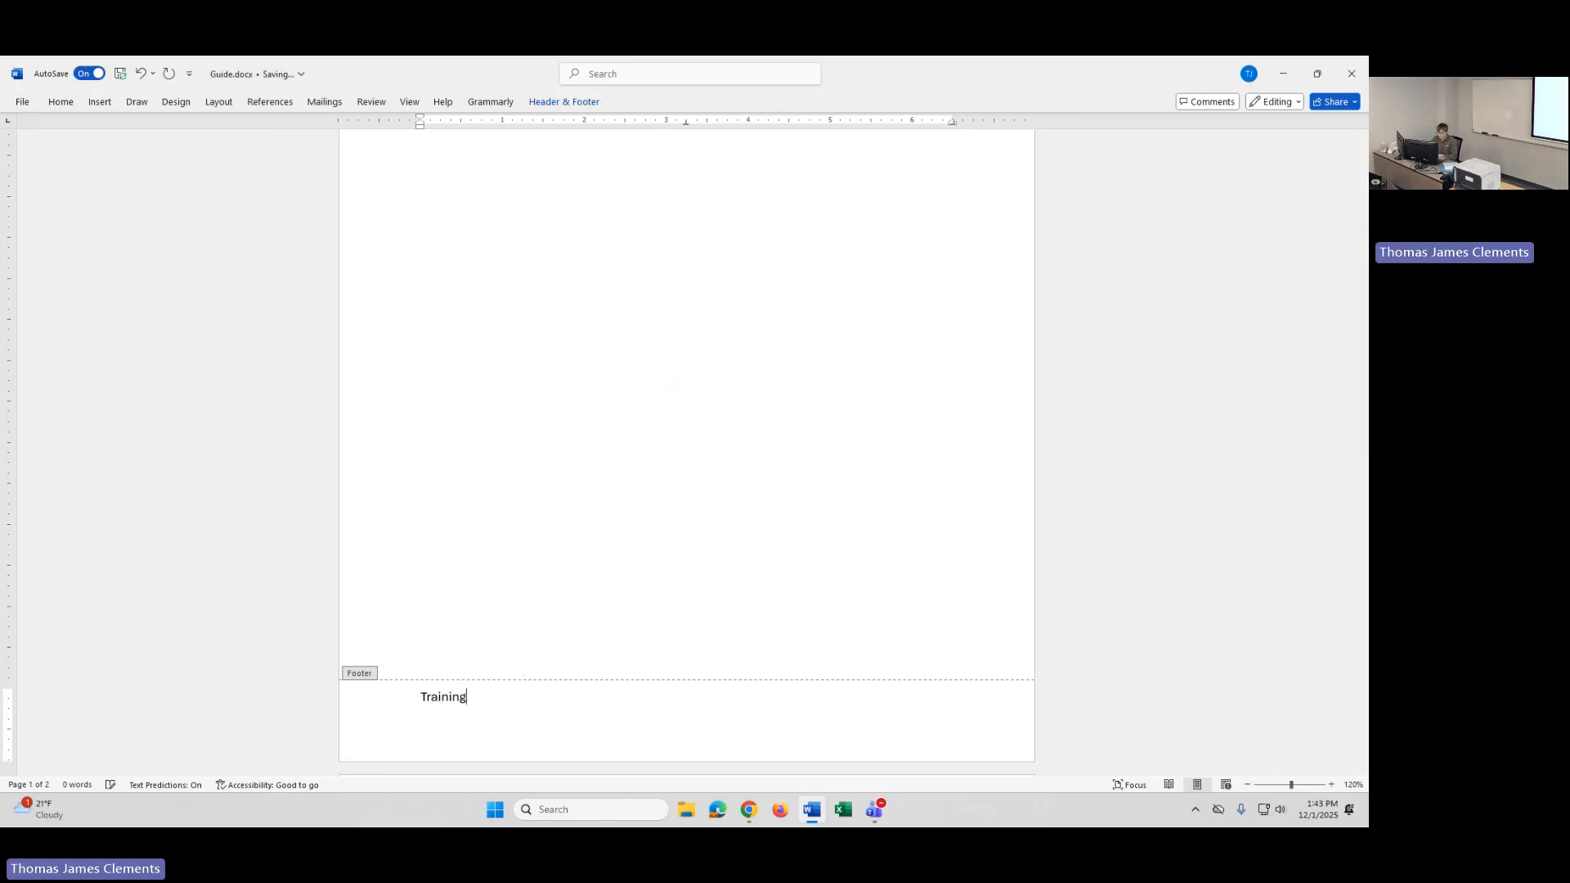
# Step: Center the Training text in the footer and return to the document body
pyautogui.click(72, 106)
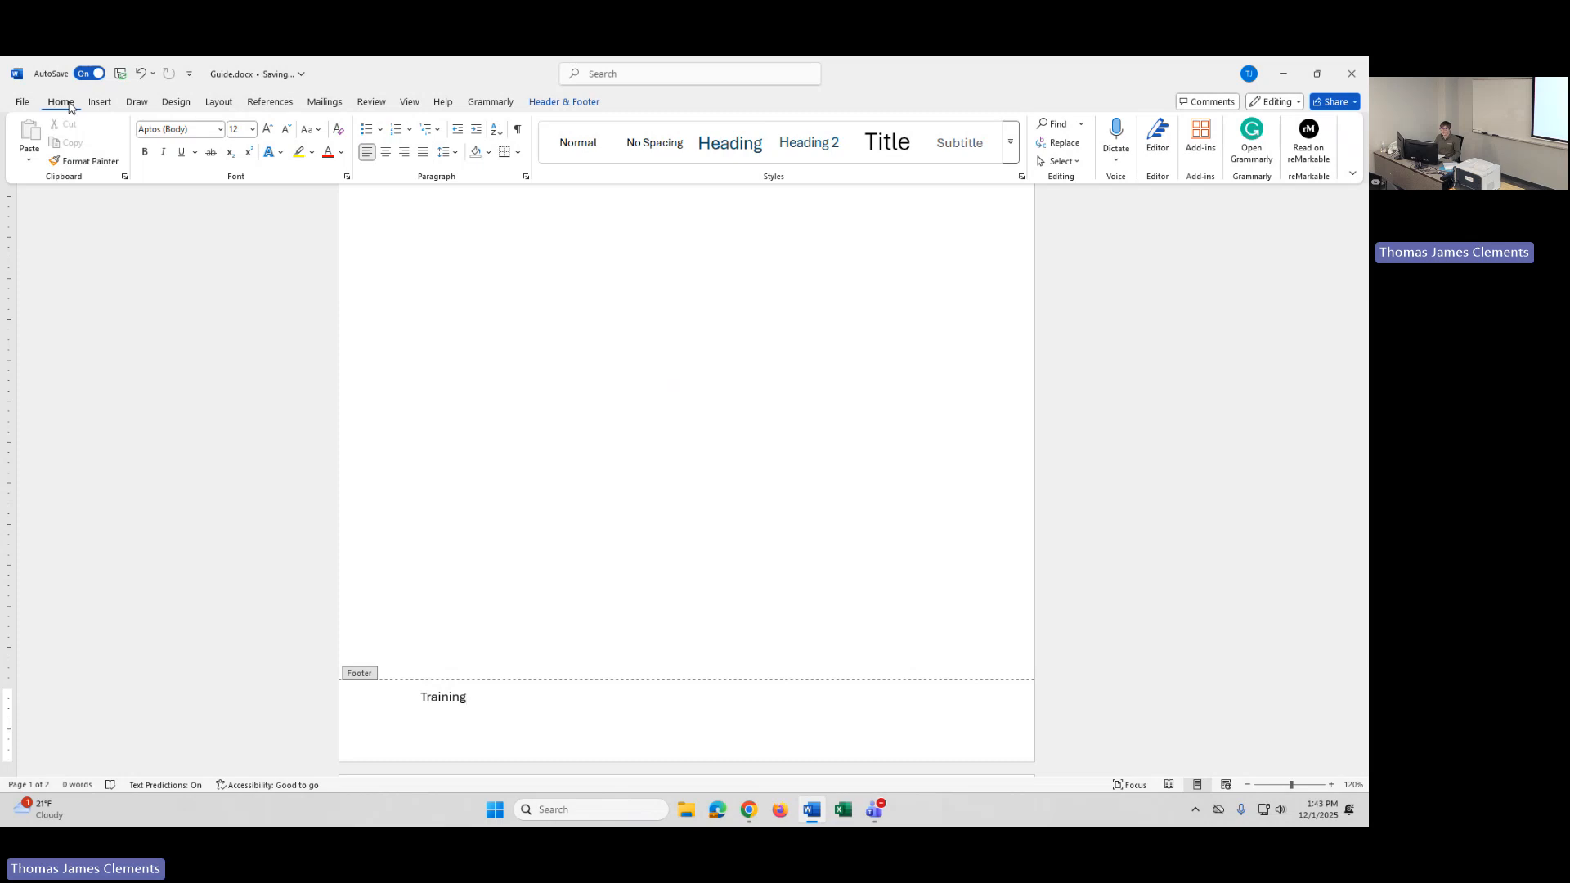
pyautogui.click(136, 102)
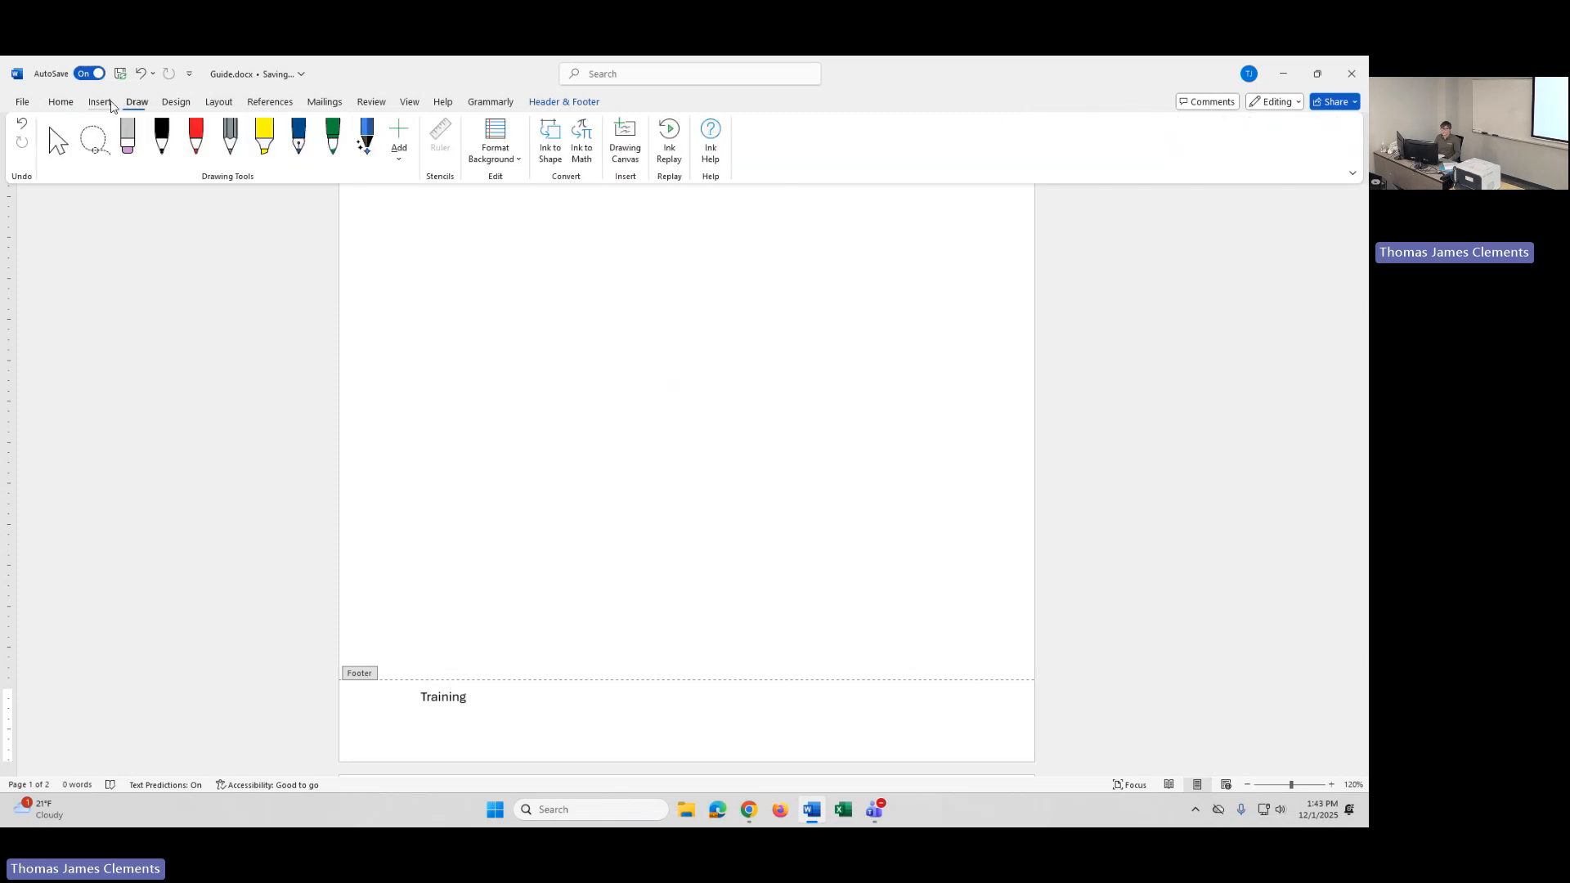
pyautogui.click(62, 103)
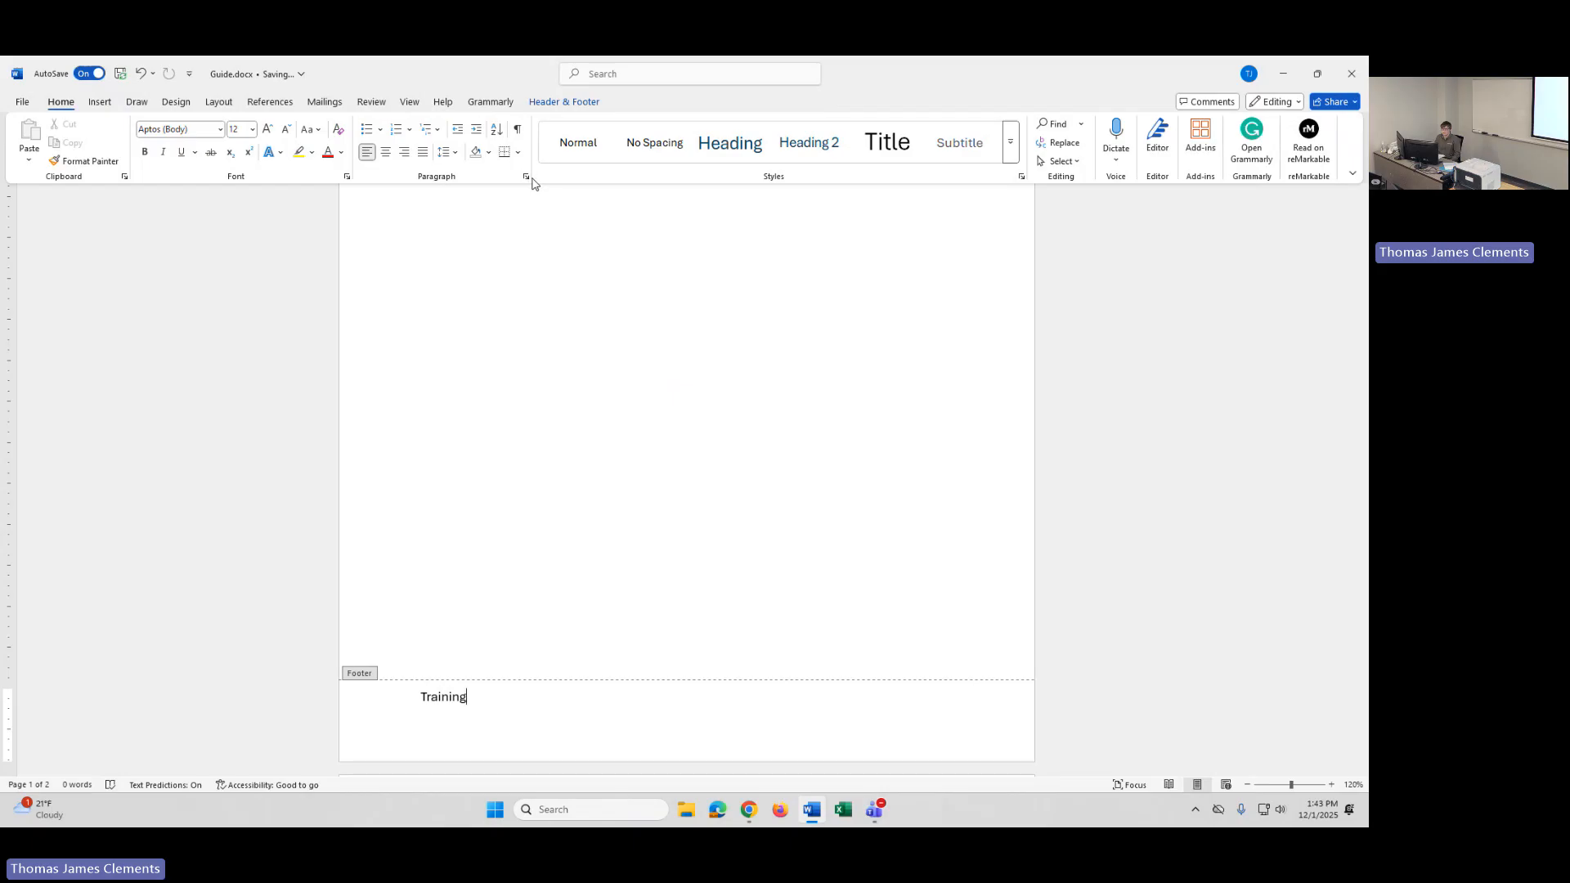
pyautogui.click(385, 153)
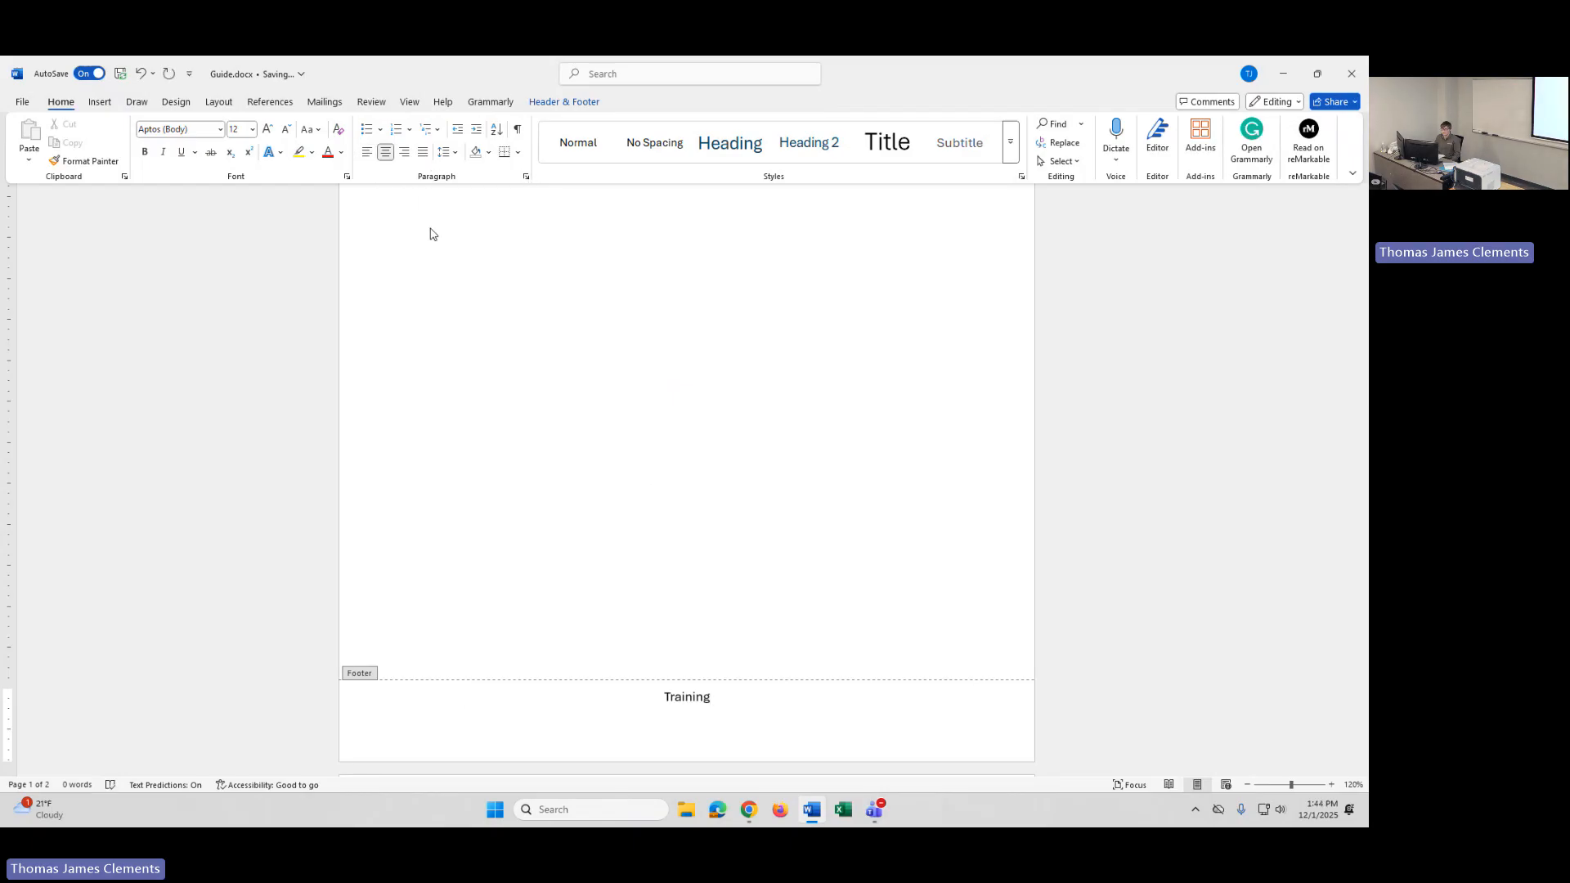
pyautogui.scroll(10, 744, 663)
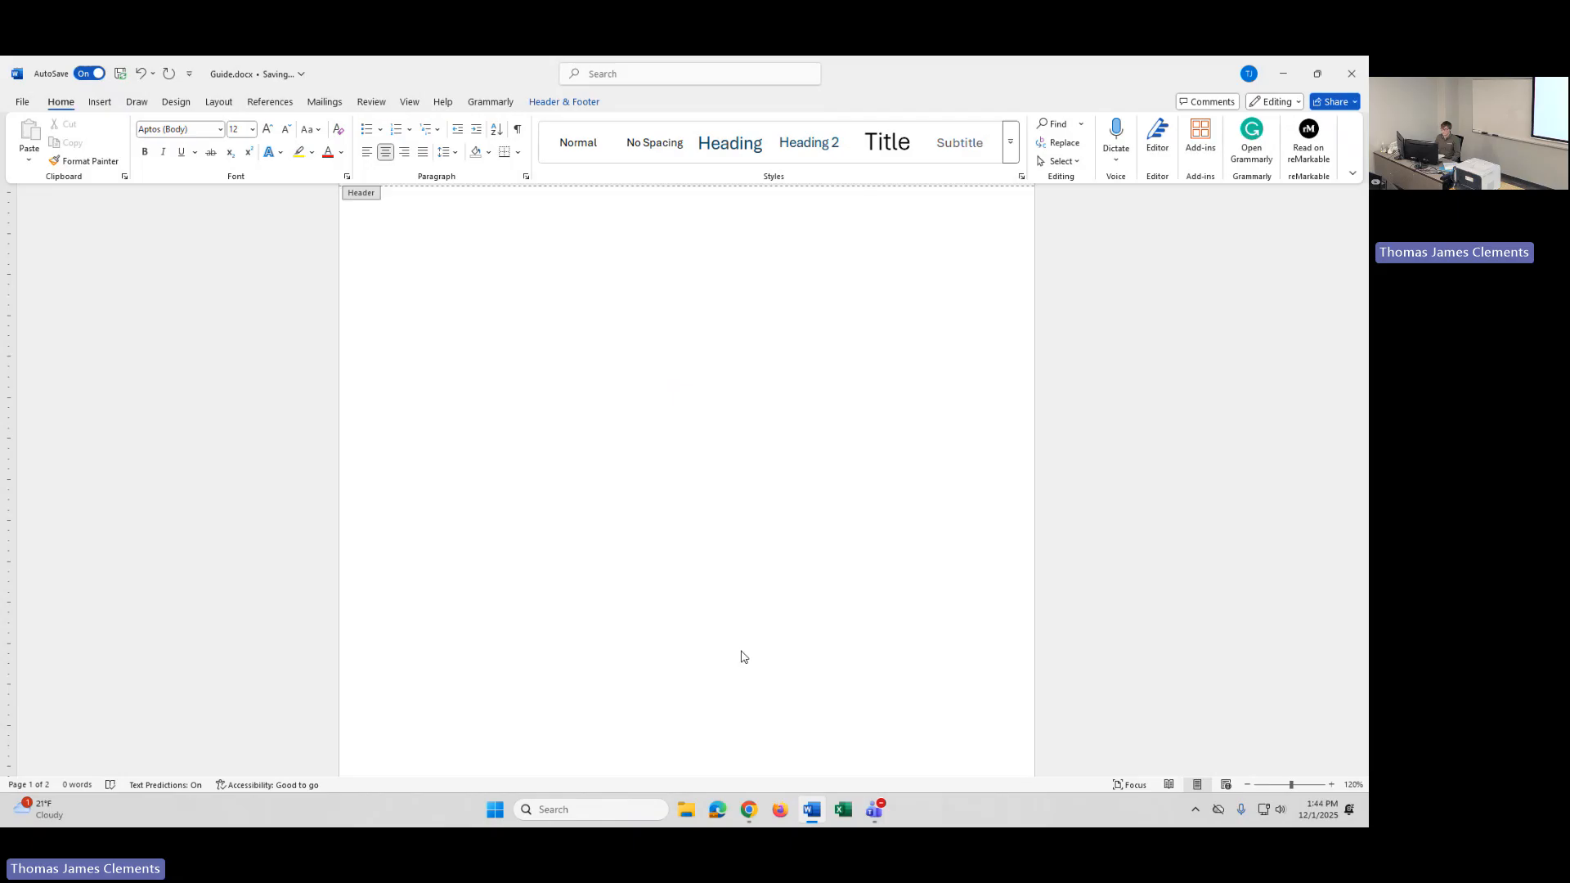
pyautogui.doubleClick(583, 399)
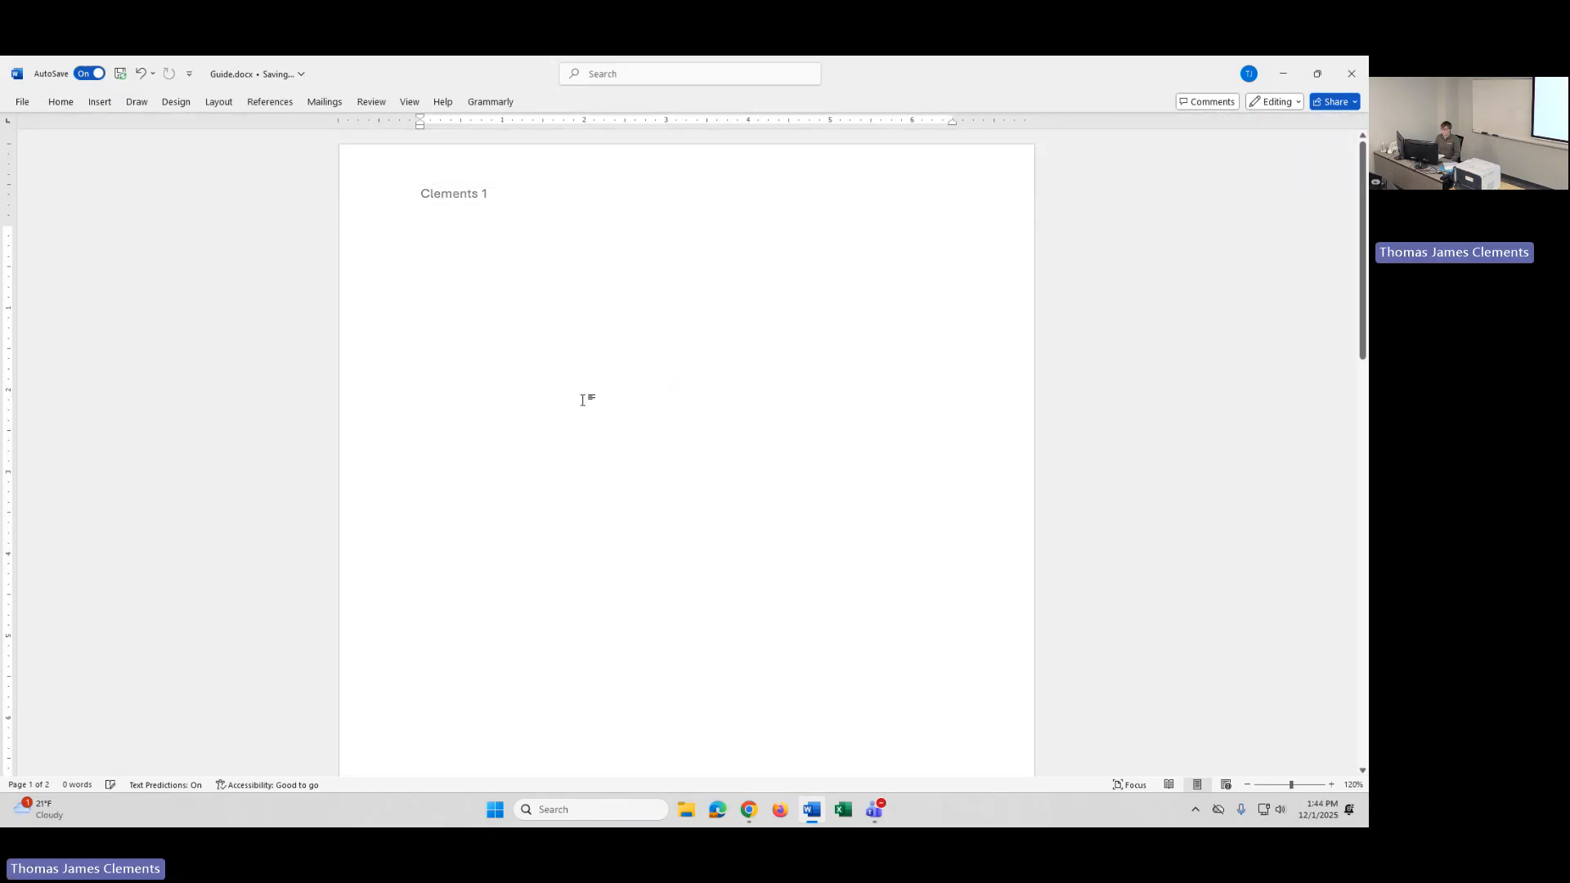
# Step: Examine the header and footer on both pages, with the zoom reduced to 100% for a side-by-side view
pyautogui.scroll(-10, 583, 400)
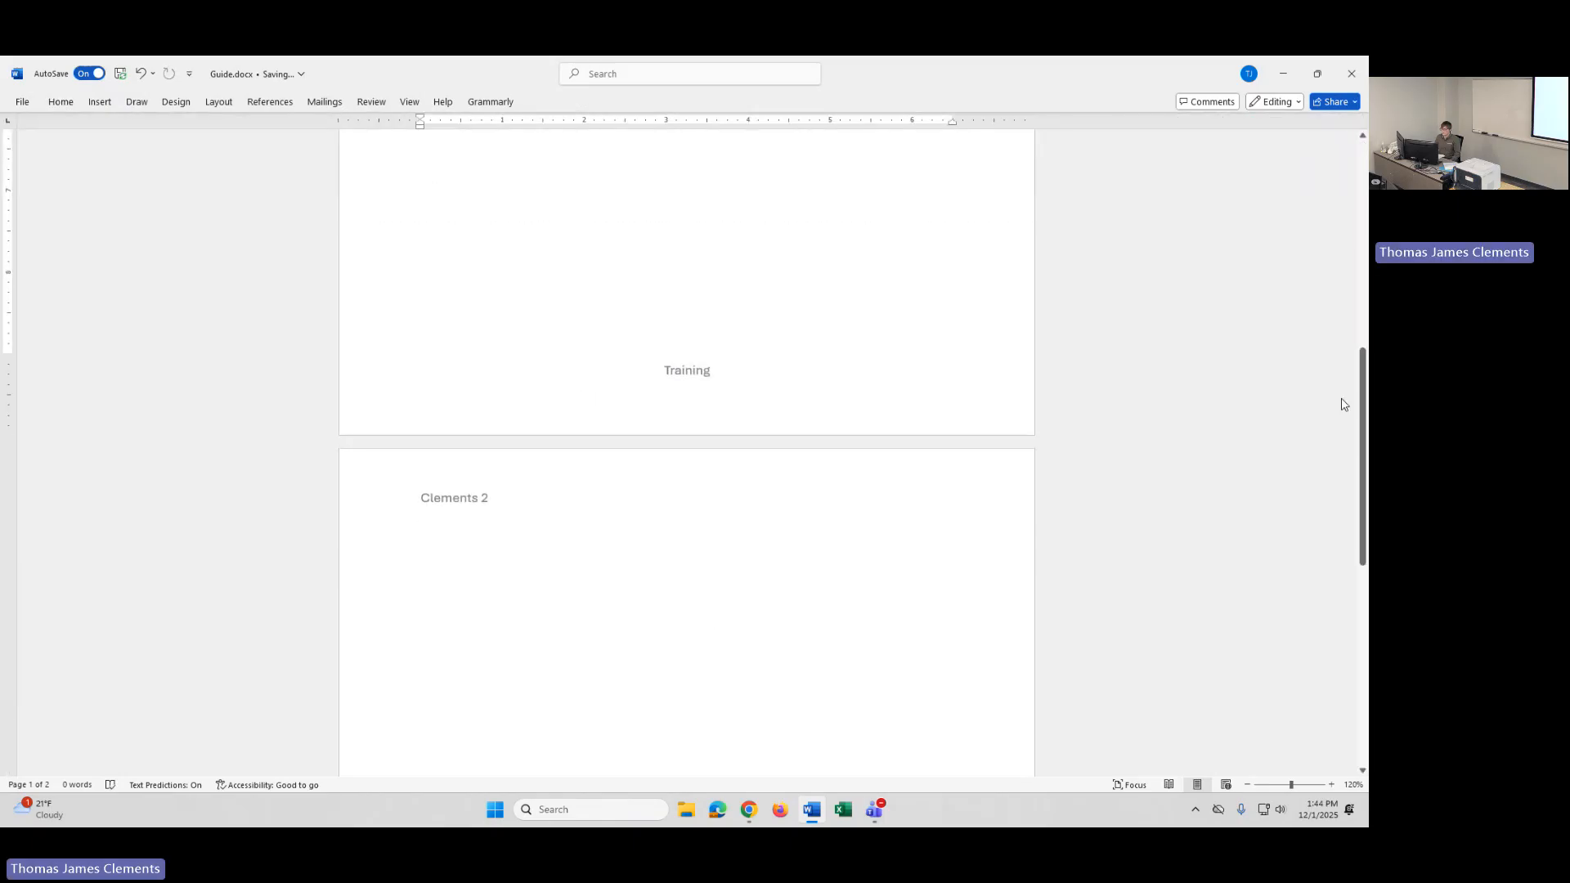
pyautogui.moveTo(1360, 404); pyautogui.dragTo(1348, 628)
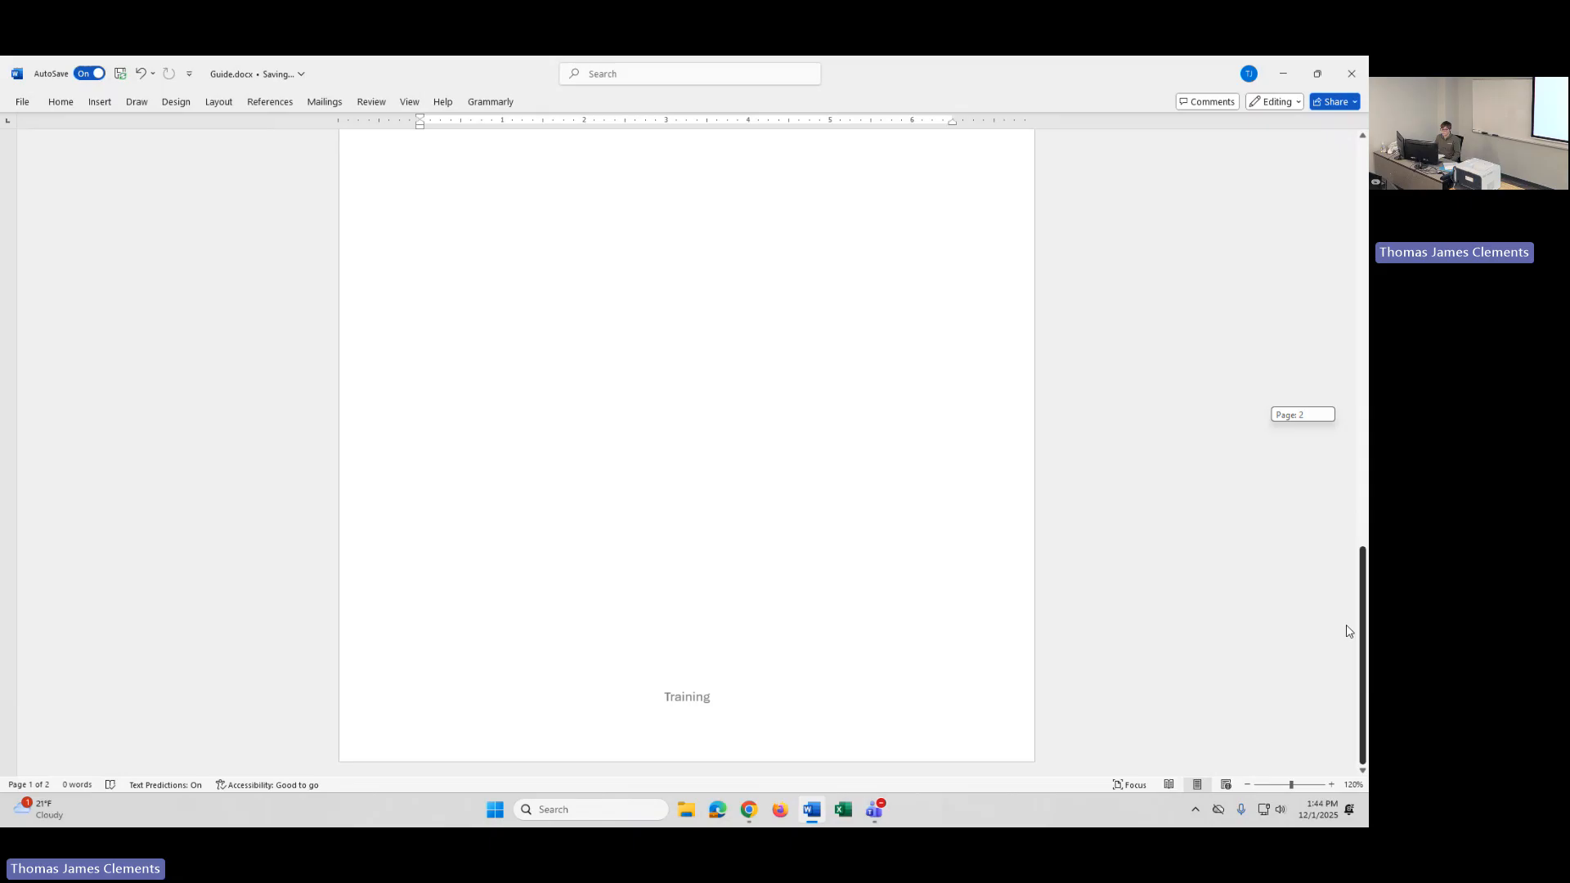
pyautogui.click(1247, 784)
pyautogui.click(1247, 784)
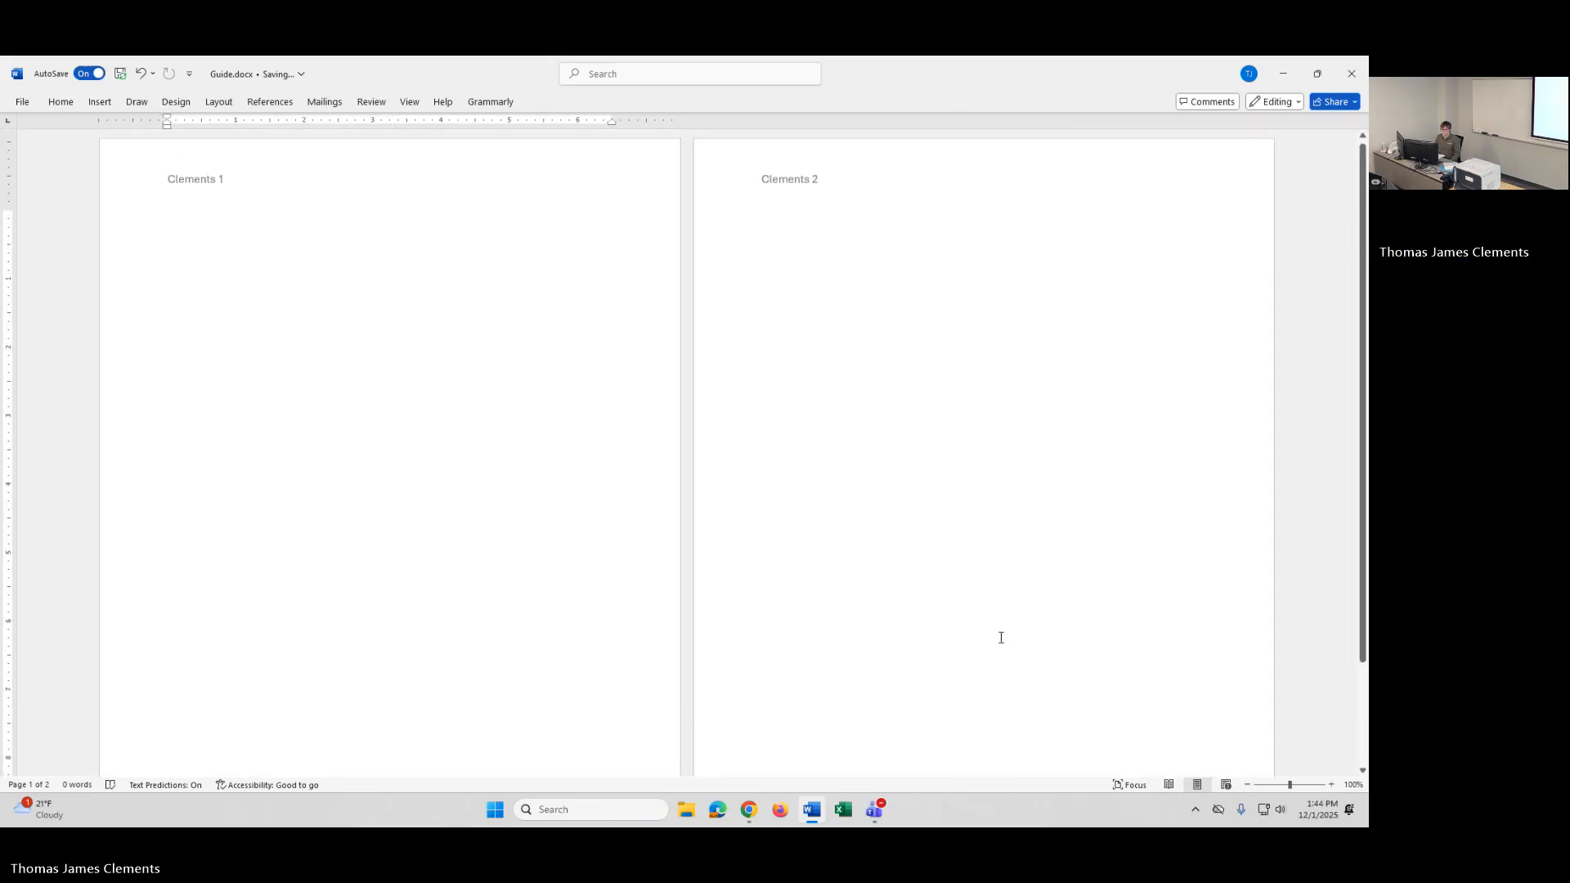
pyautogui.scroll(-1, 1001, 637)
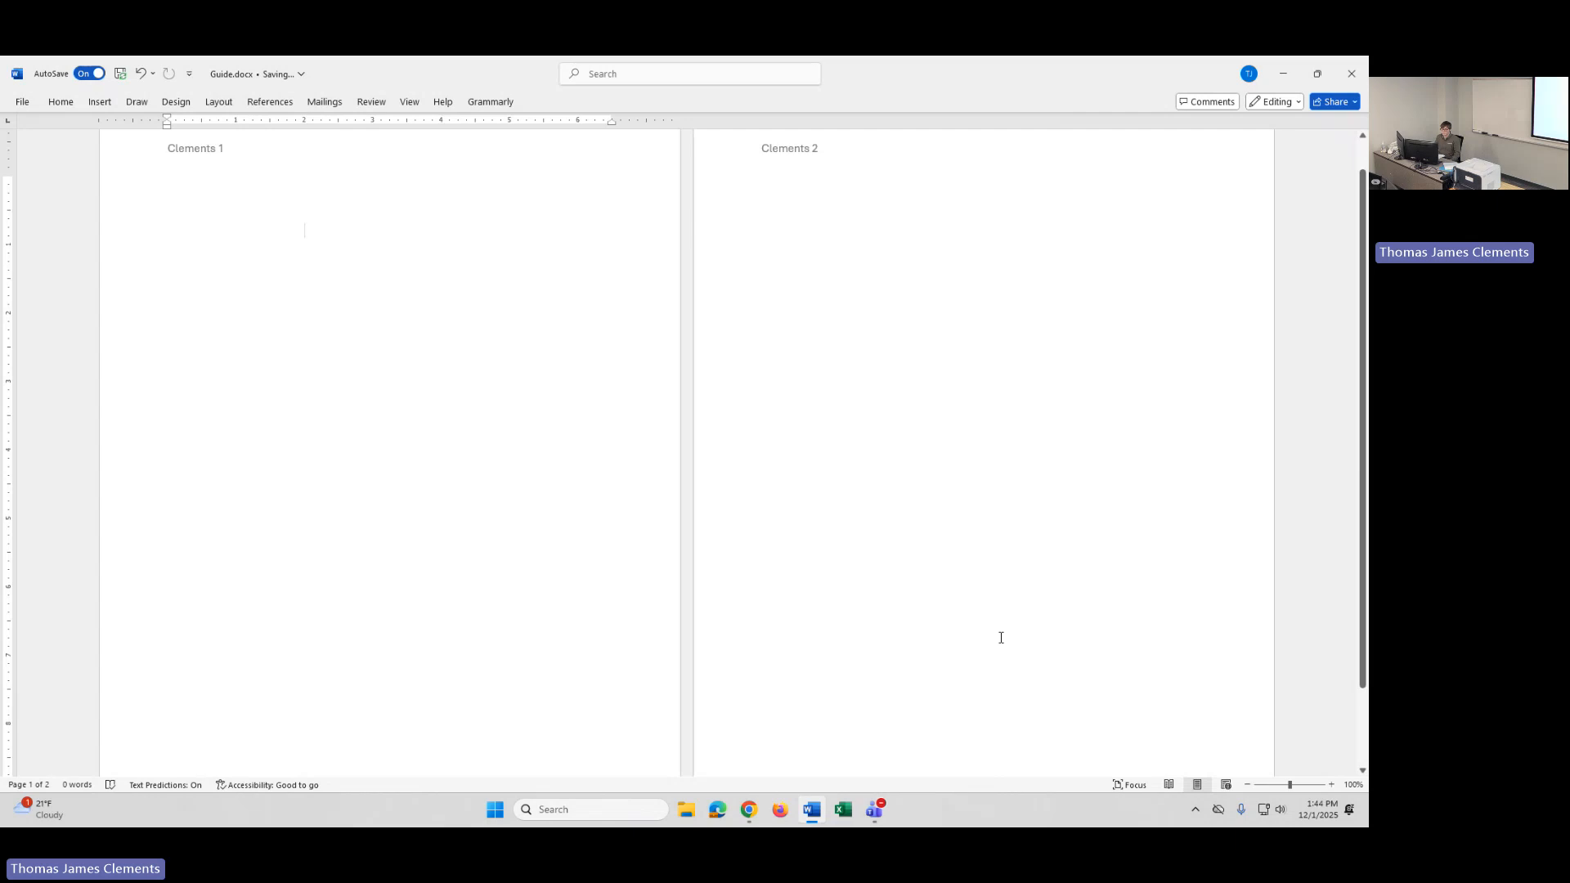
pyautogui.scroll(-3, 1001, 637)
pyautogui.scroll(4, 848, 389)
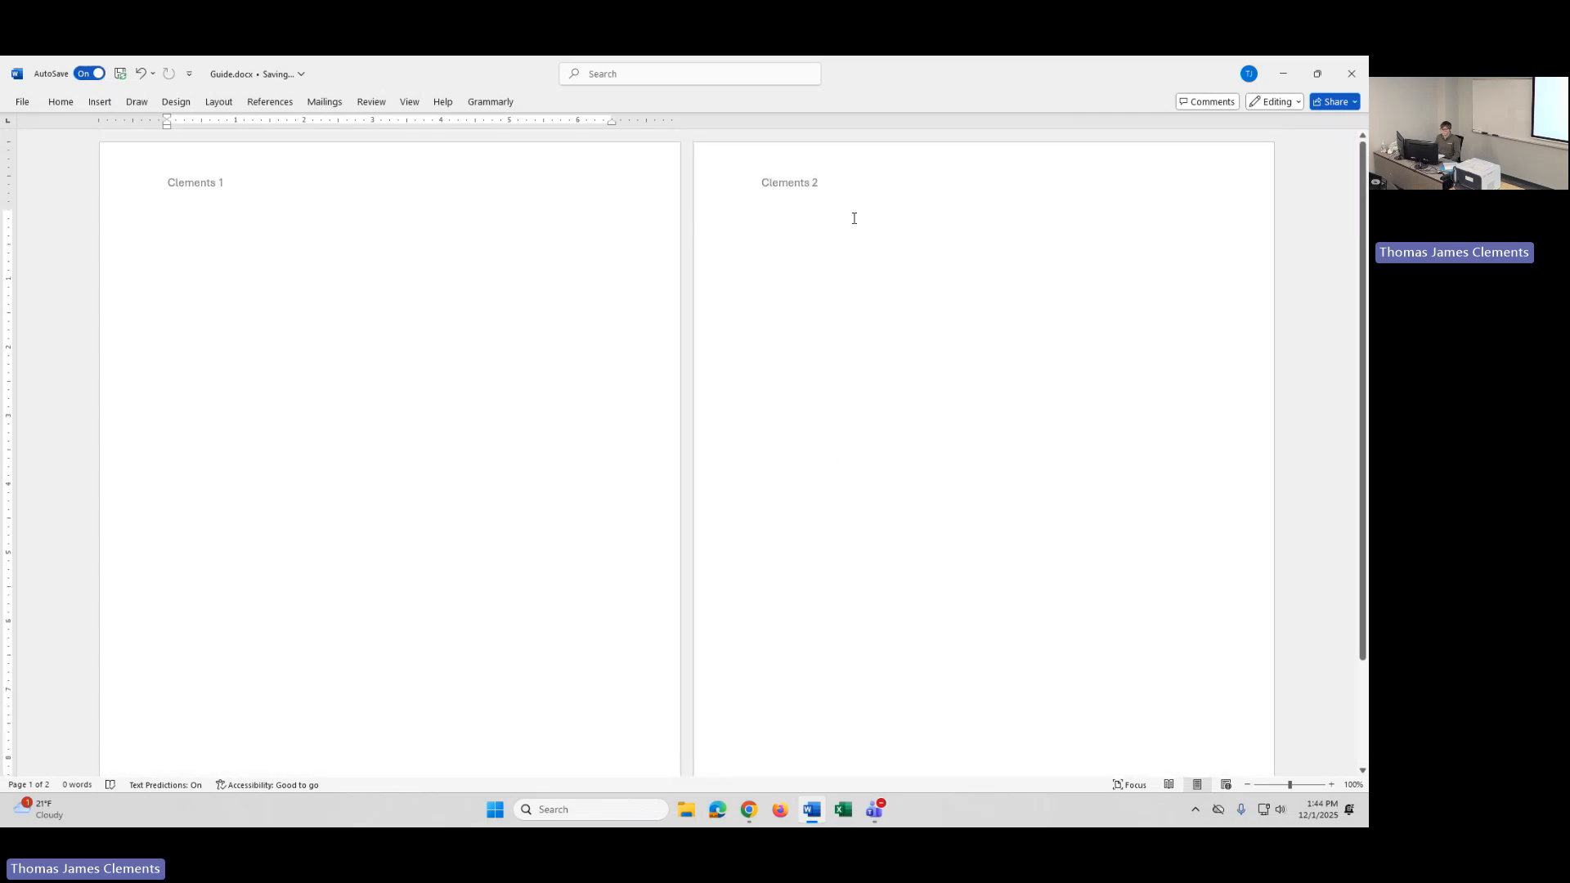
pyautogui.scroll(-4, 863, 352)
pyautogui.scroll(4, 613, 532)
pyautogui.click(57, 103)
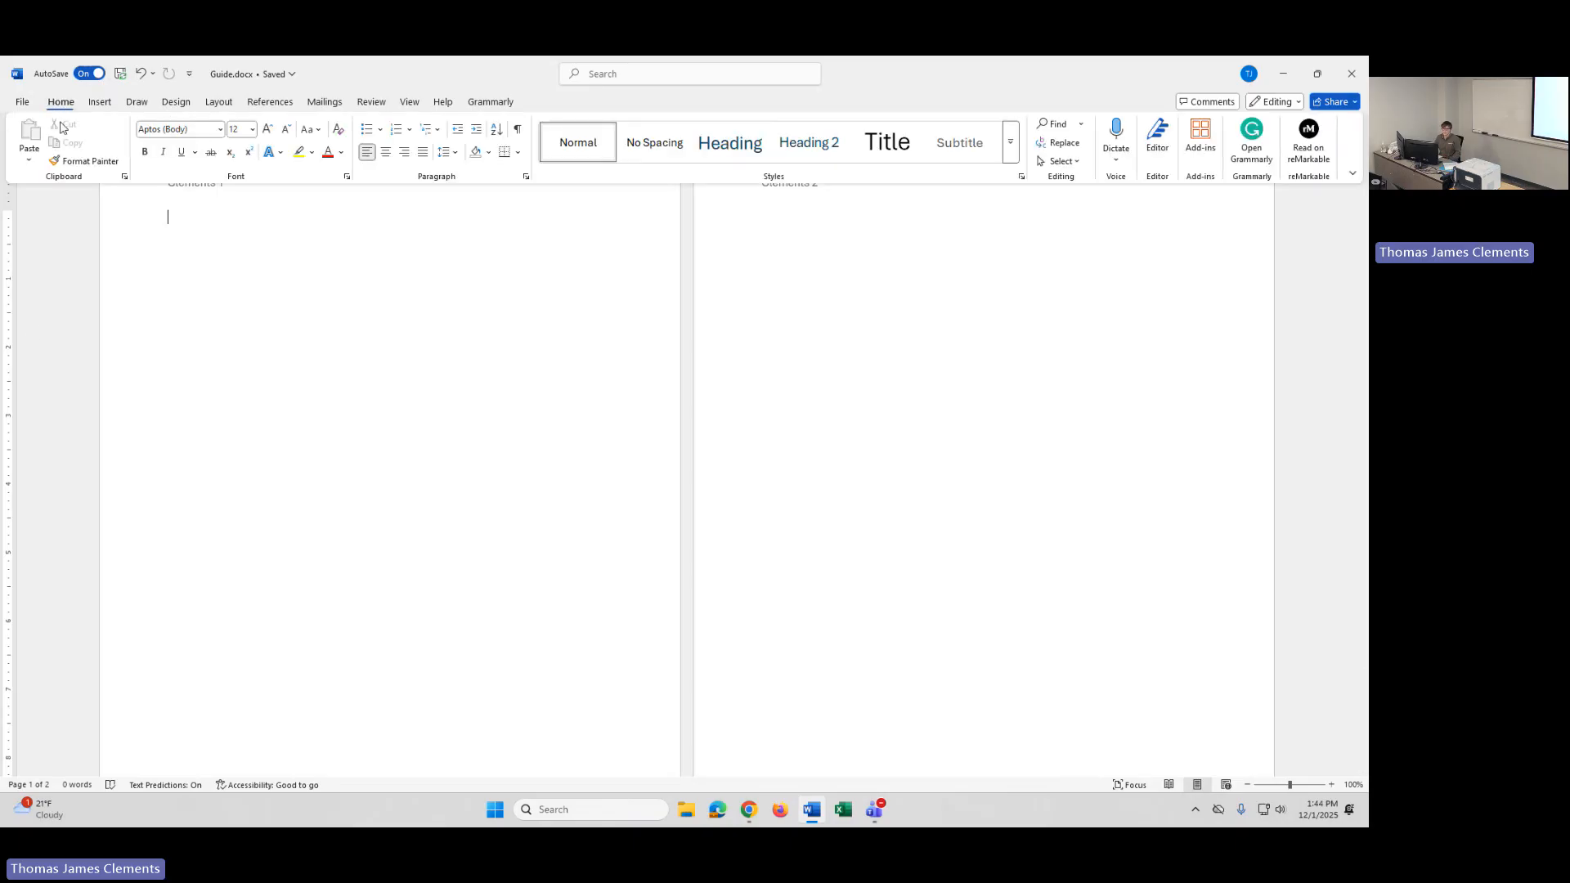
pyautogui.doubleClick(175, 223)
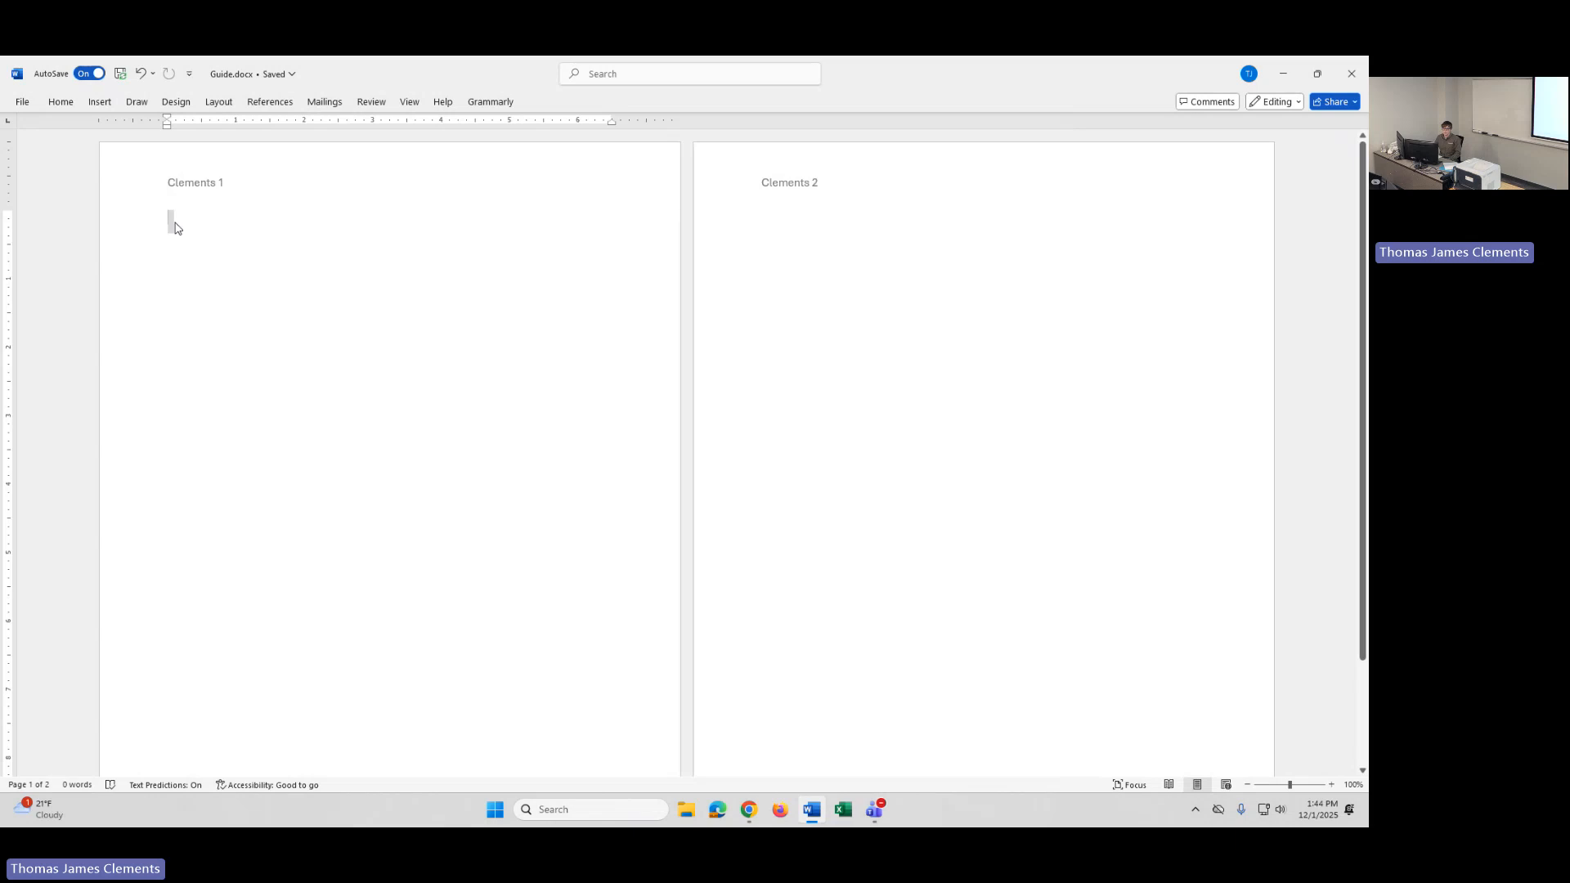
pyautogui.click(61, 101)
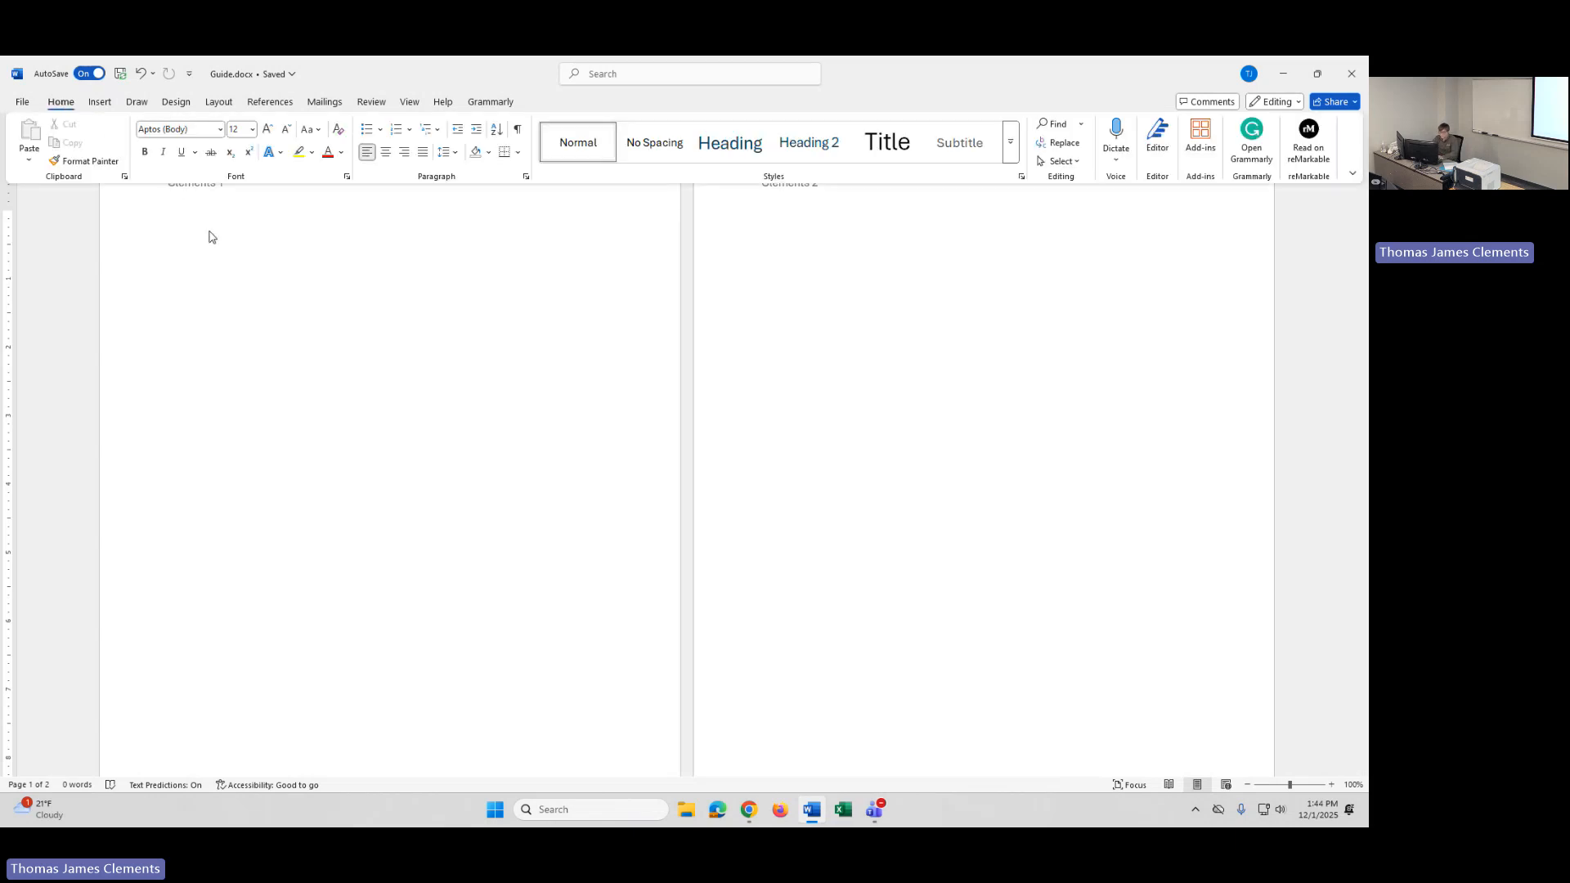
pyautogui.click(137, 234)
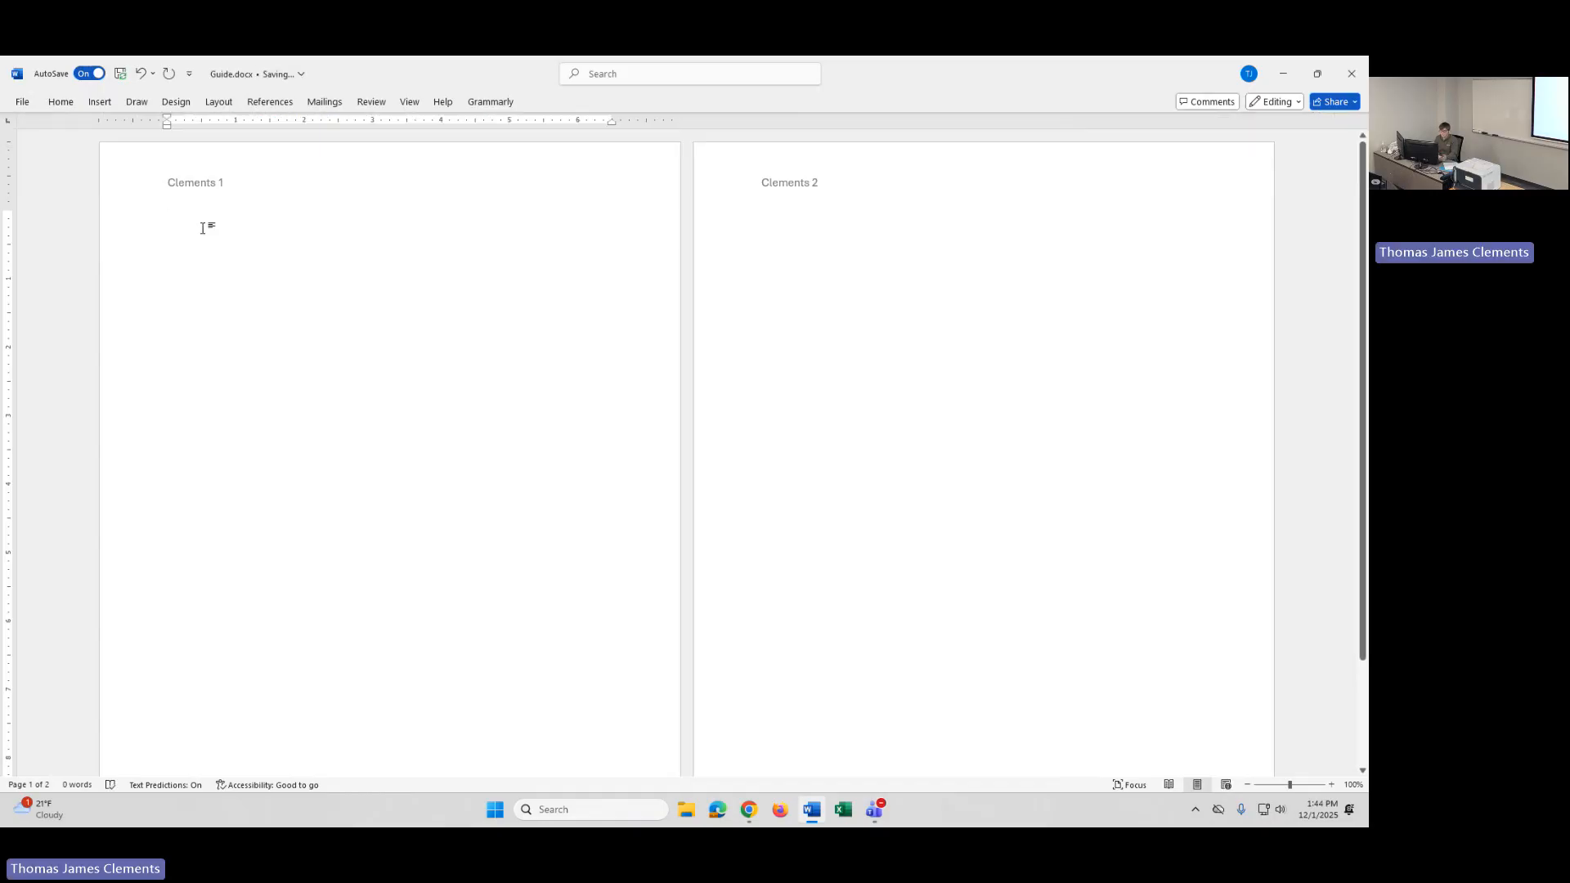
pyautogui.click(62, 106)
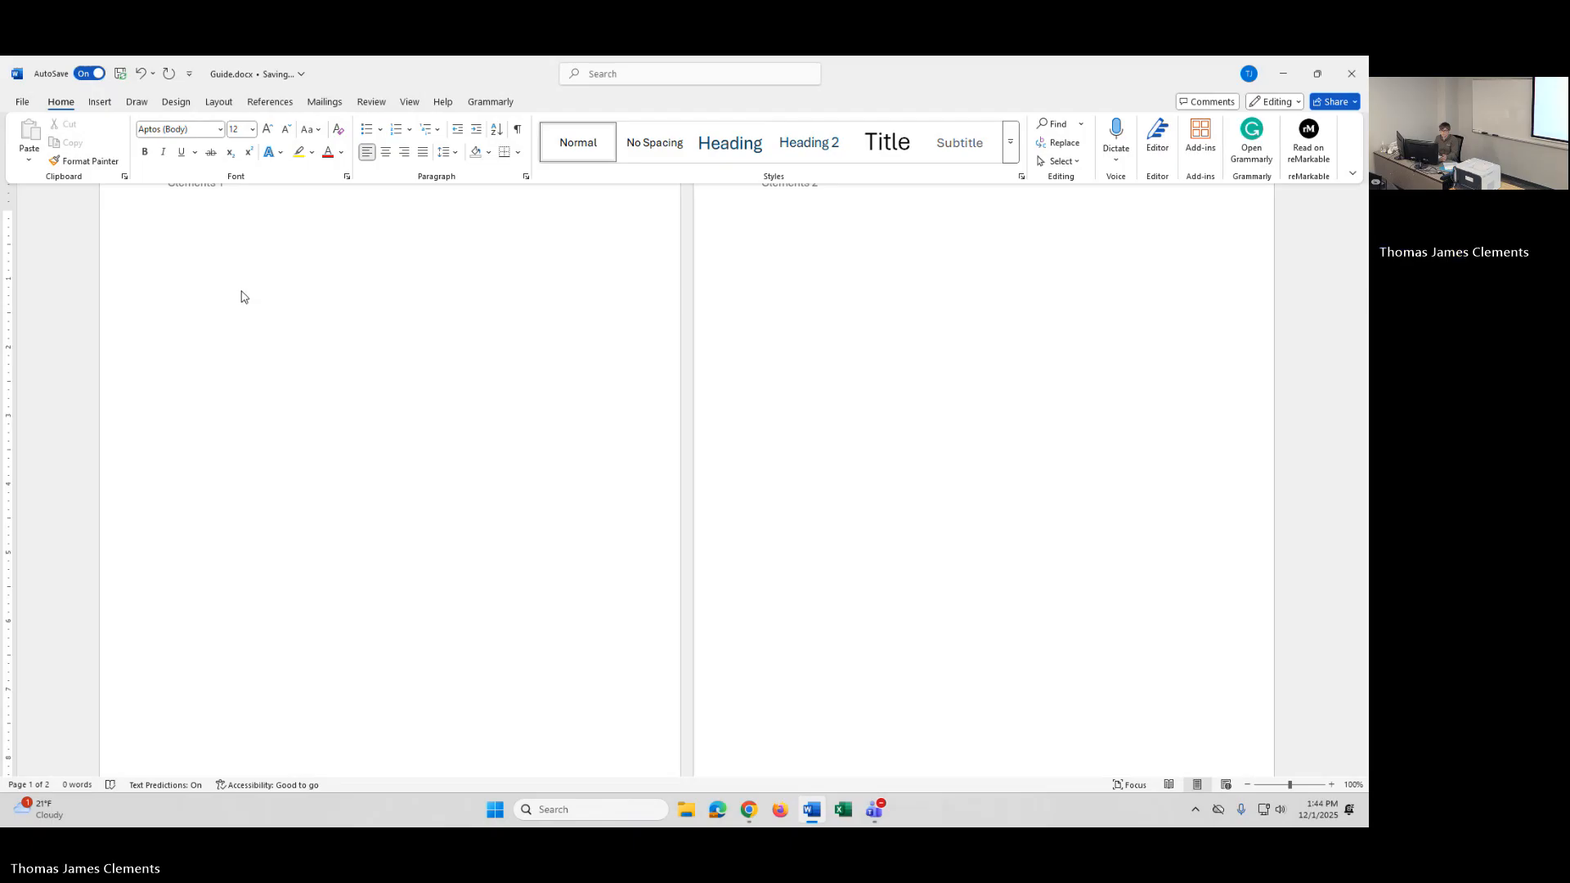
# Step: Zoom the document to 120% and show the paragraph marks and other hidden formatting symbols
pyautogui.click(1331, 785)
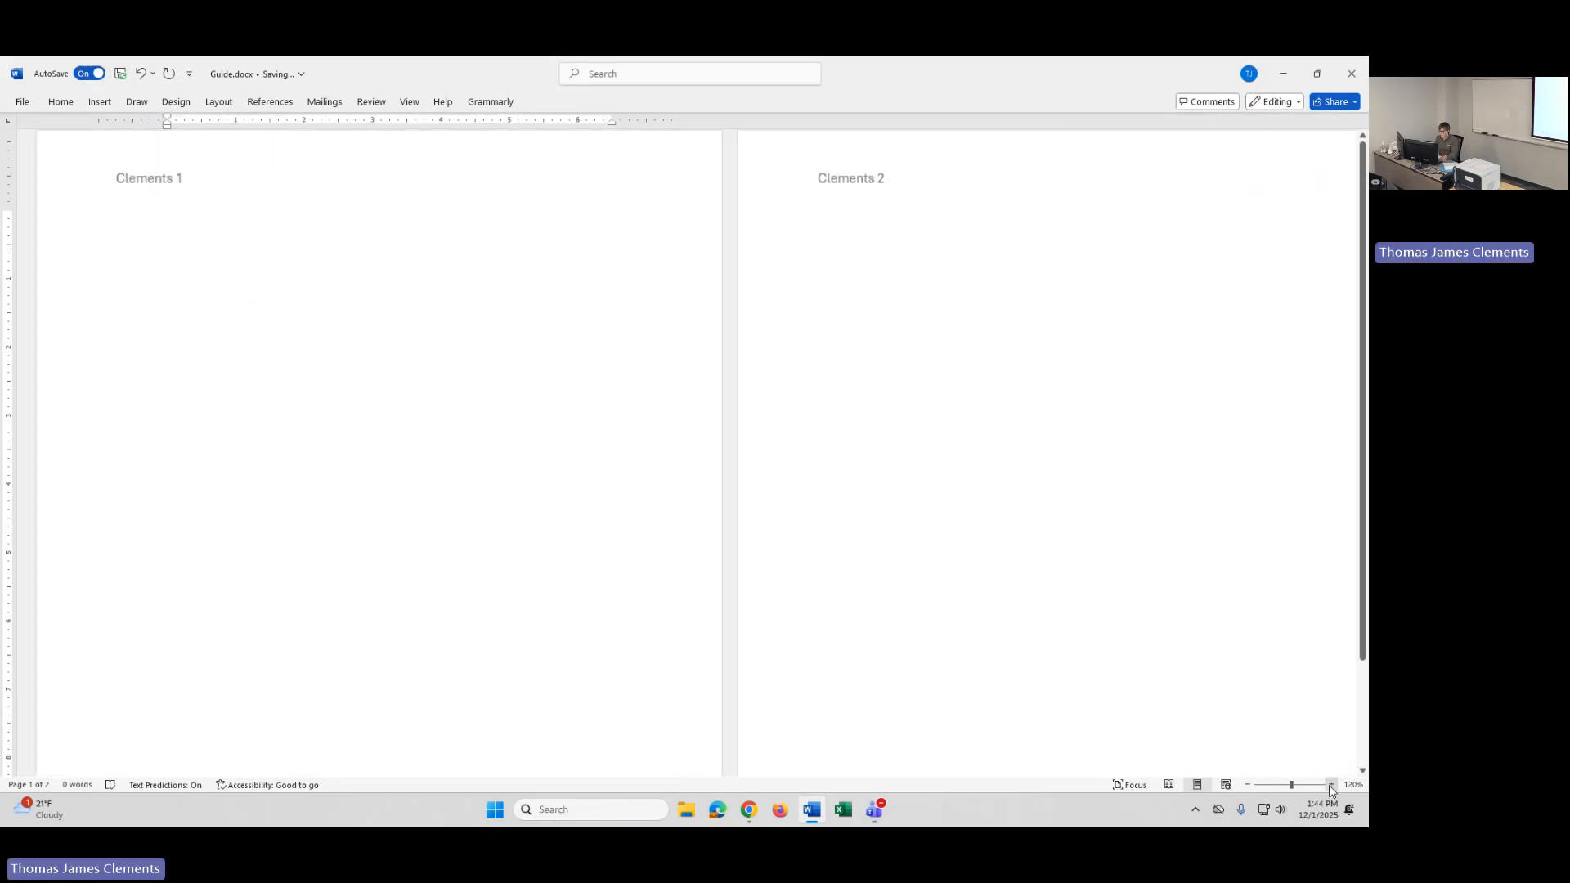
pyautogui.click(1331, 785)
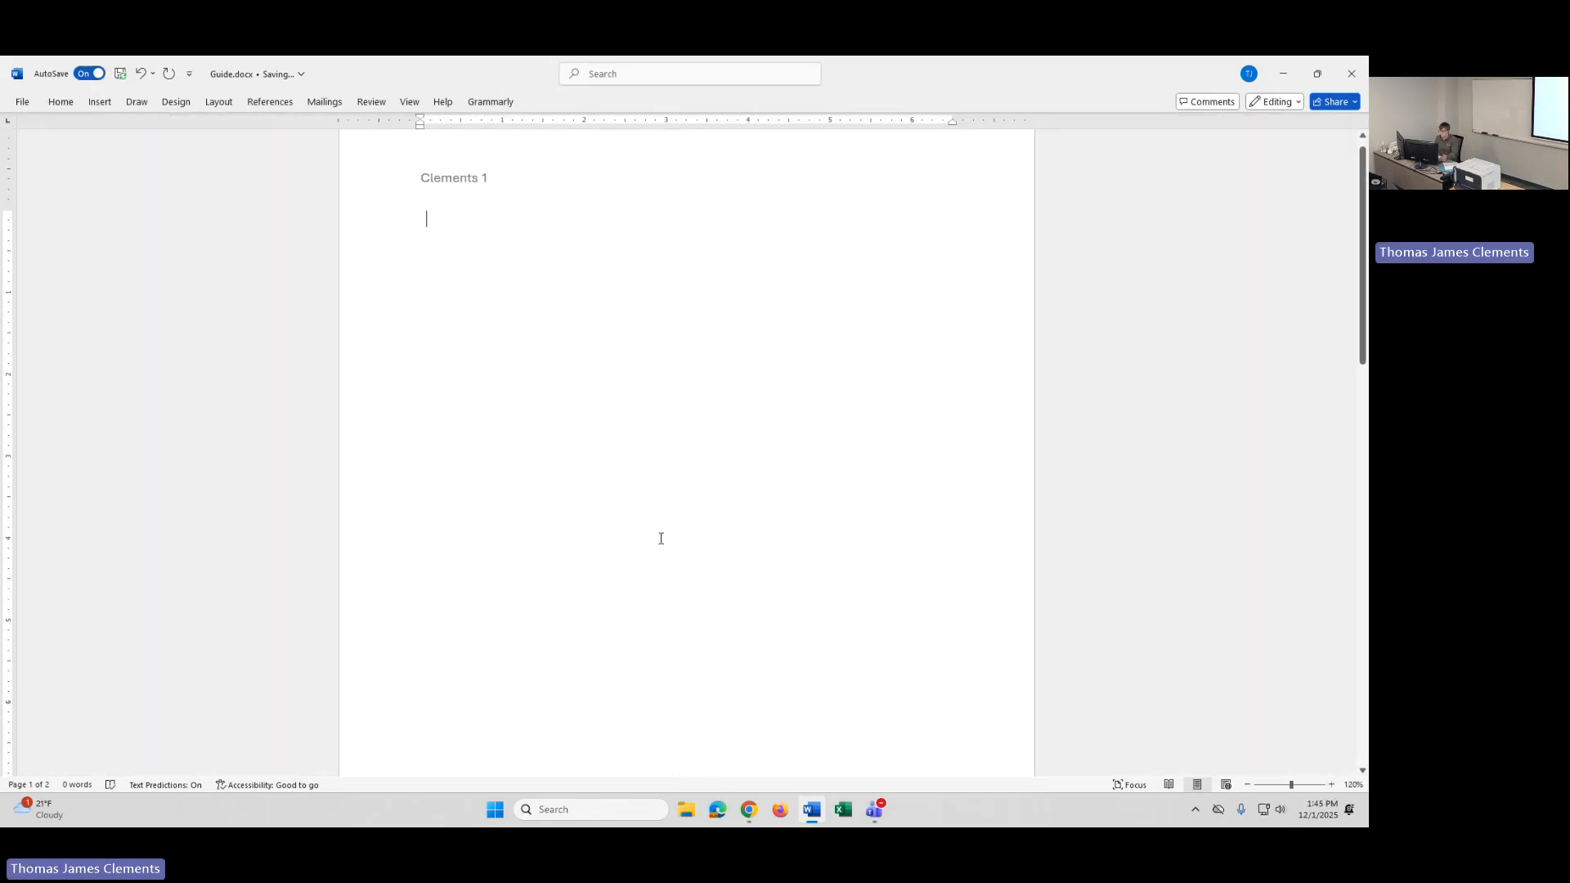
pyautogui.click(61, 103)
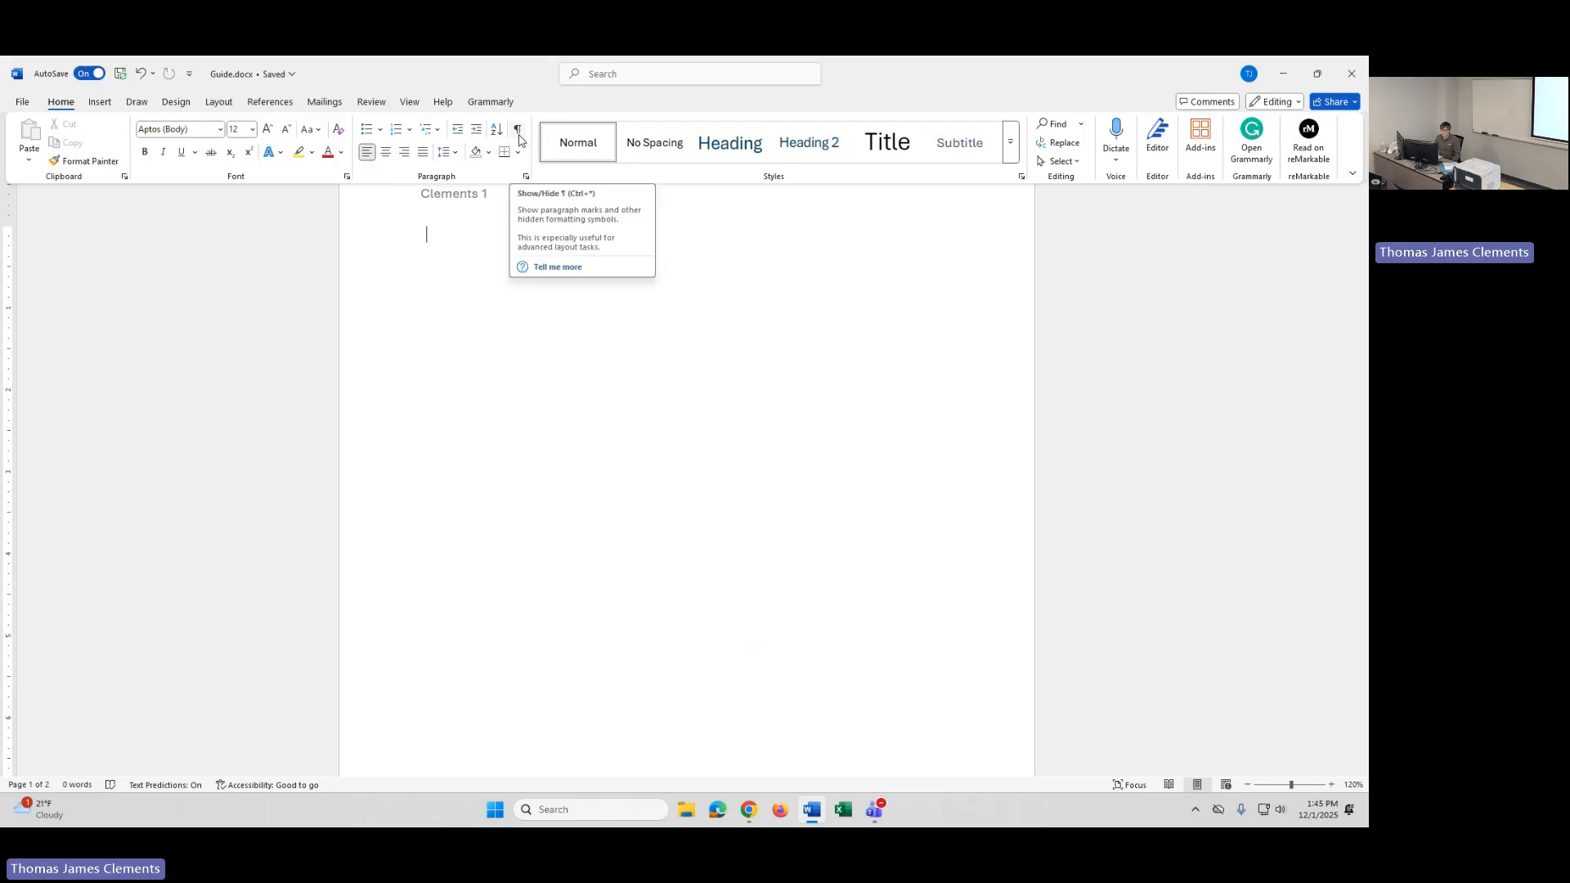
pyautogui.click(518, 130)
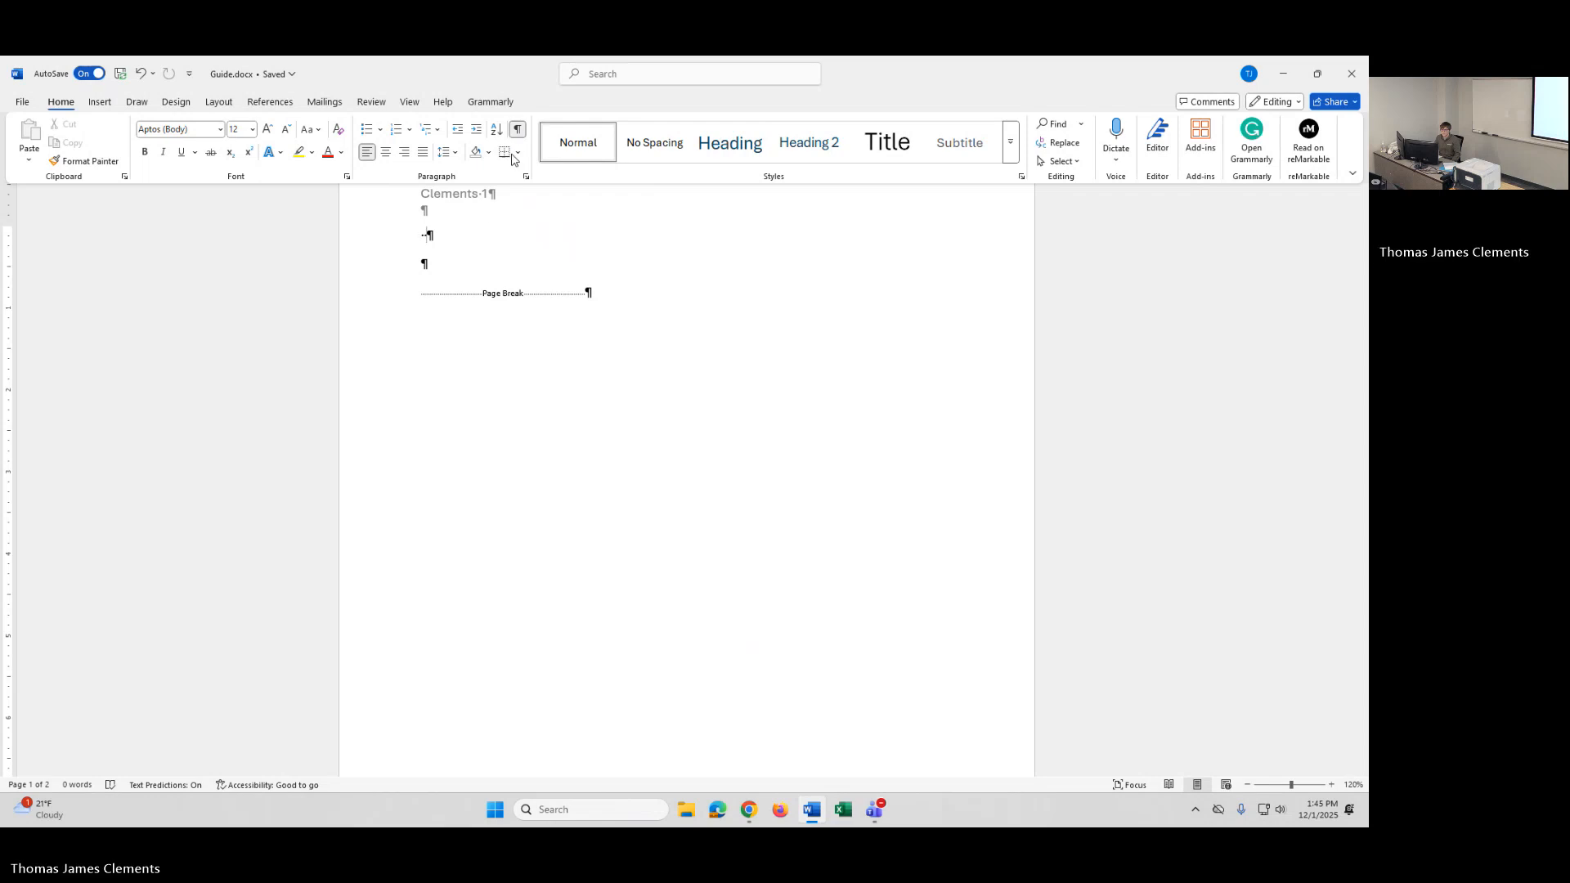
pyautogui.click(437, 275)
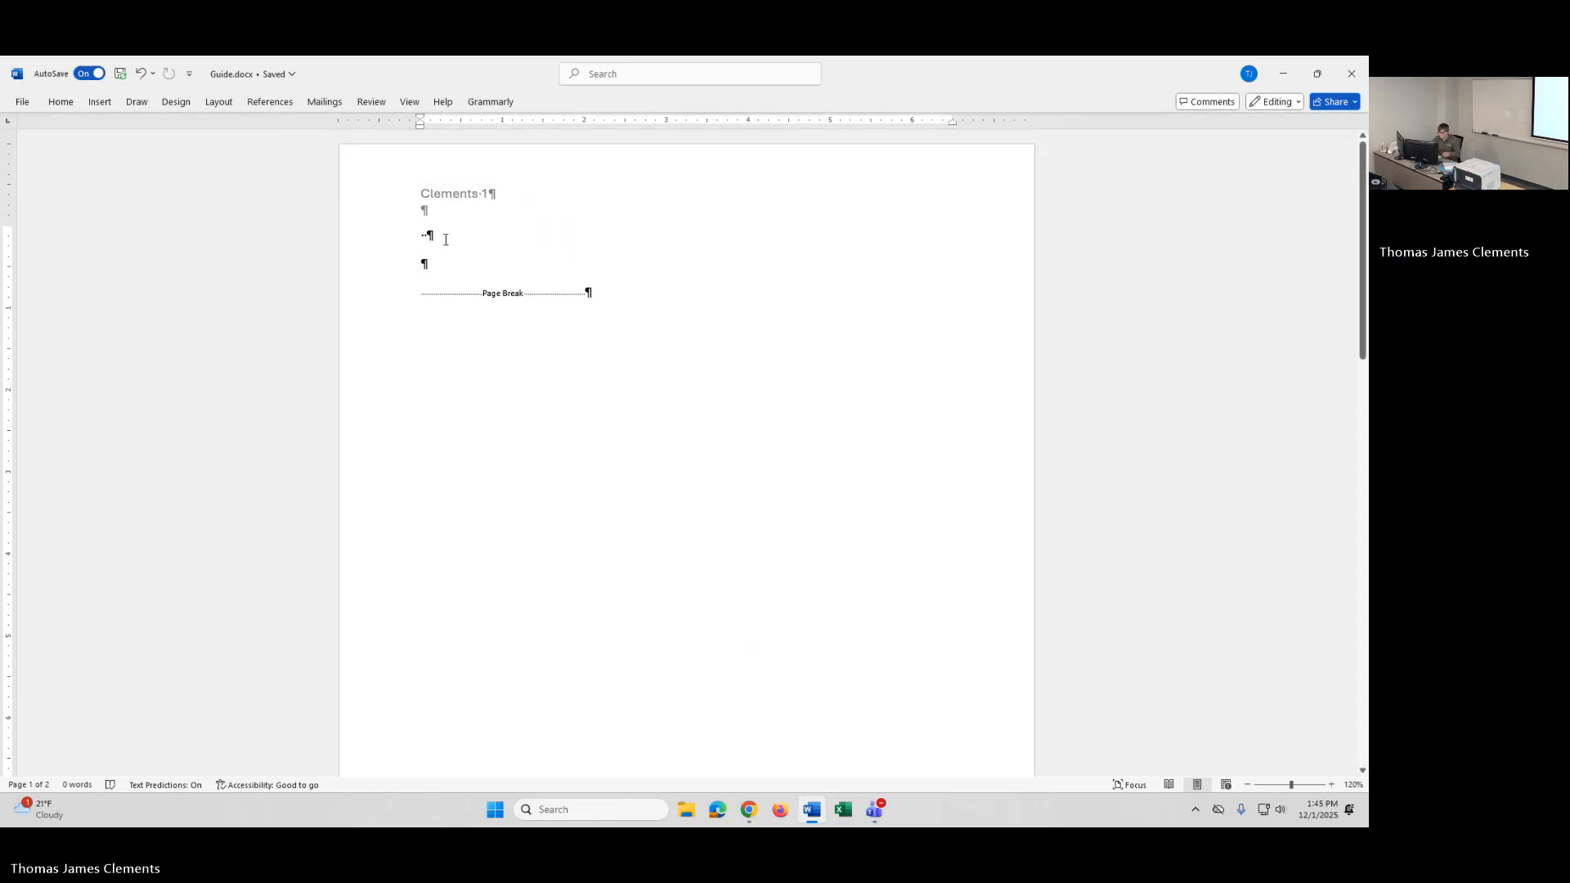
# Step: Remove the stray spaces and the page break from the document body, keeping three blank paragraphs below the header
pyautogui.hotkey('ctrl', 'z')
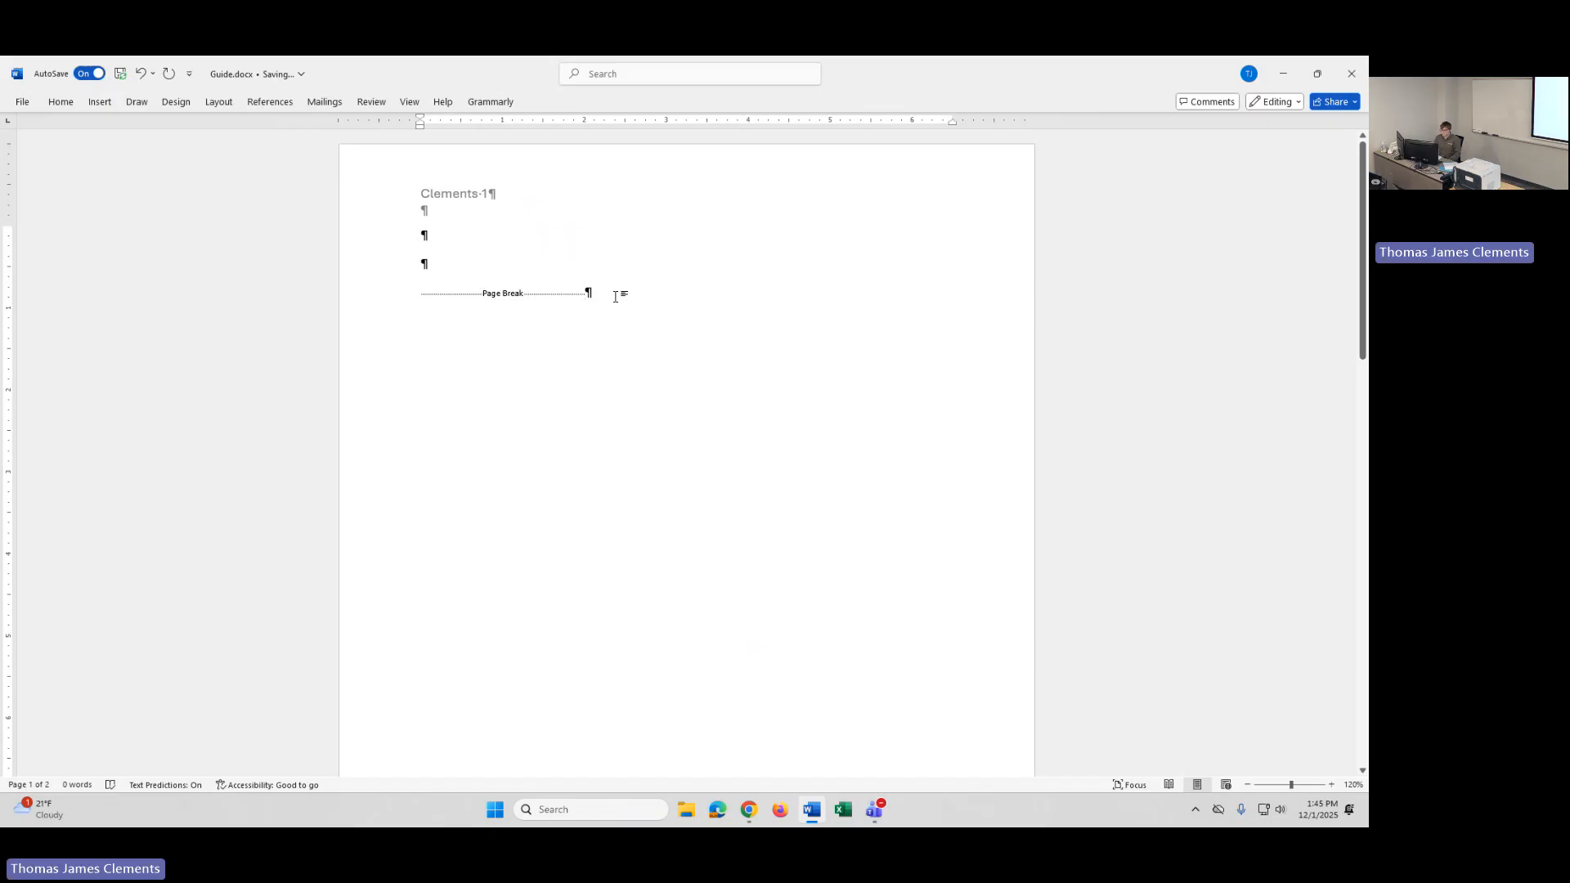
pyautogui.press('BackSpace')
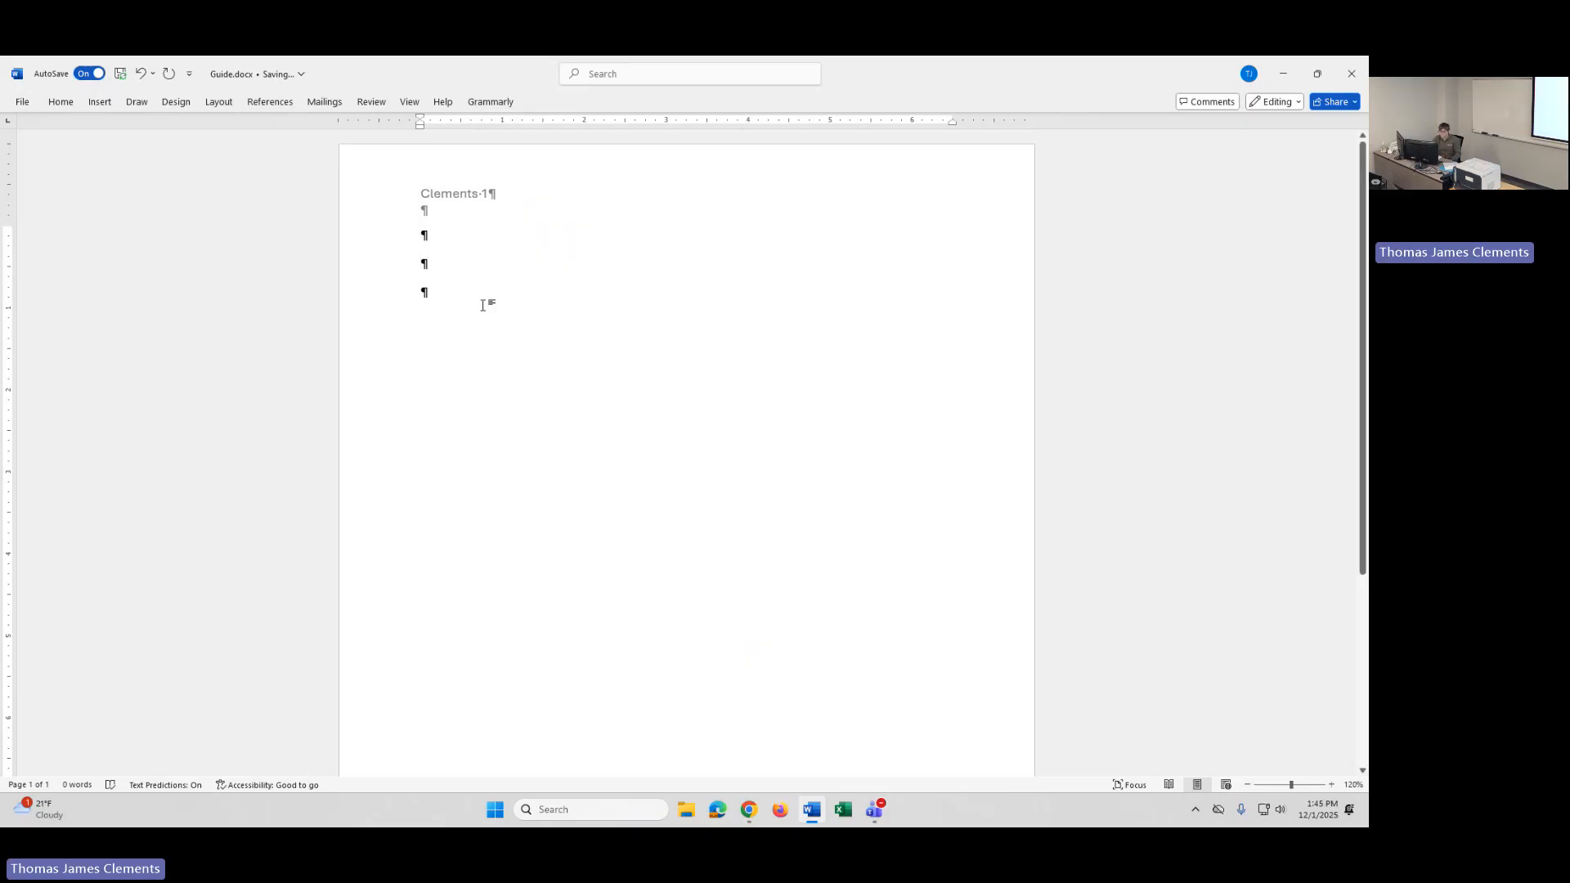
pyautogui.press('BackSpace')
pyautogui.press('BackSpace')
pyautogui.press('Return')
pyautogui.press('Return')
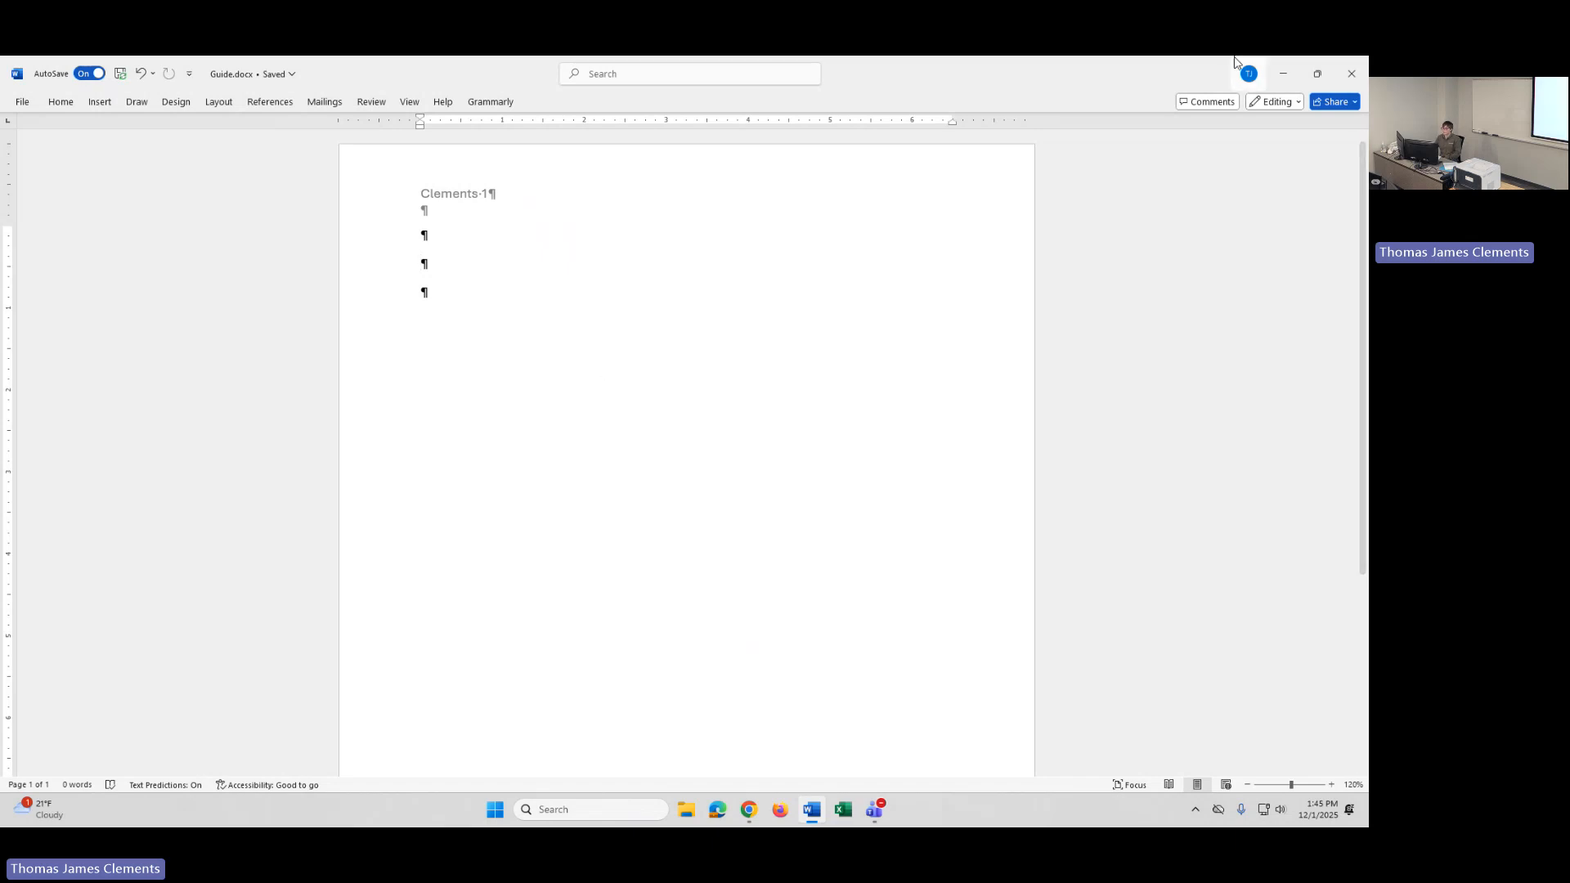
# Step: Minimize Guide.docx and open Setup Doc example.docx from the Training folder inside the desktop's Week 6 folder
pyautogui.click(1286, 77)
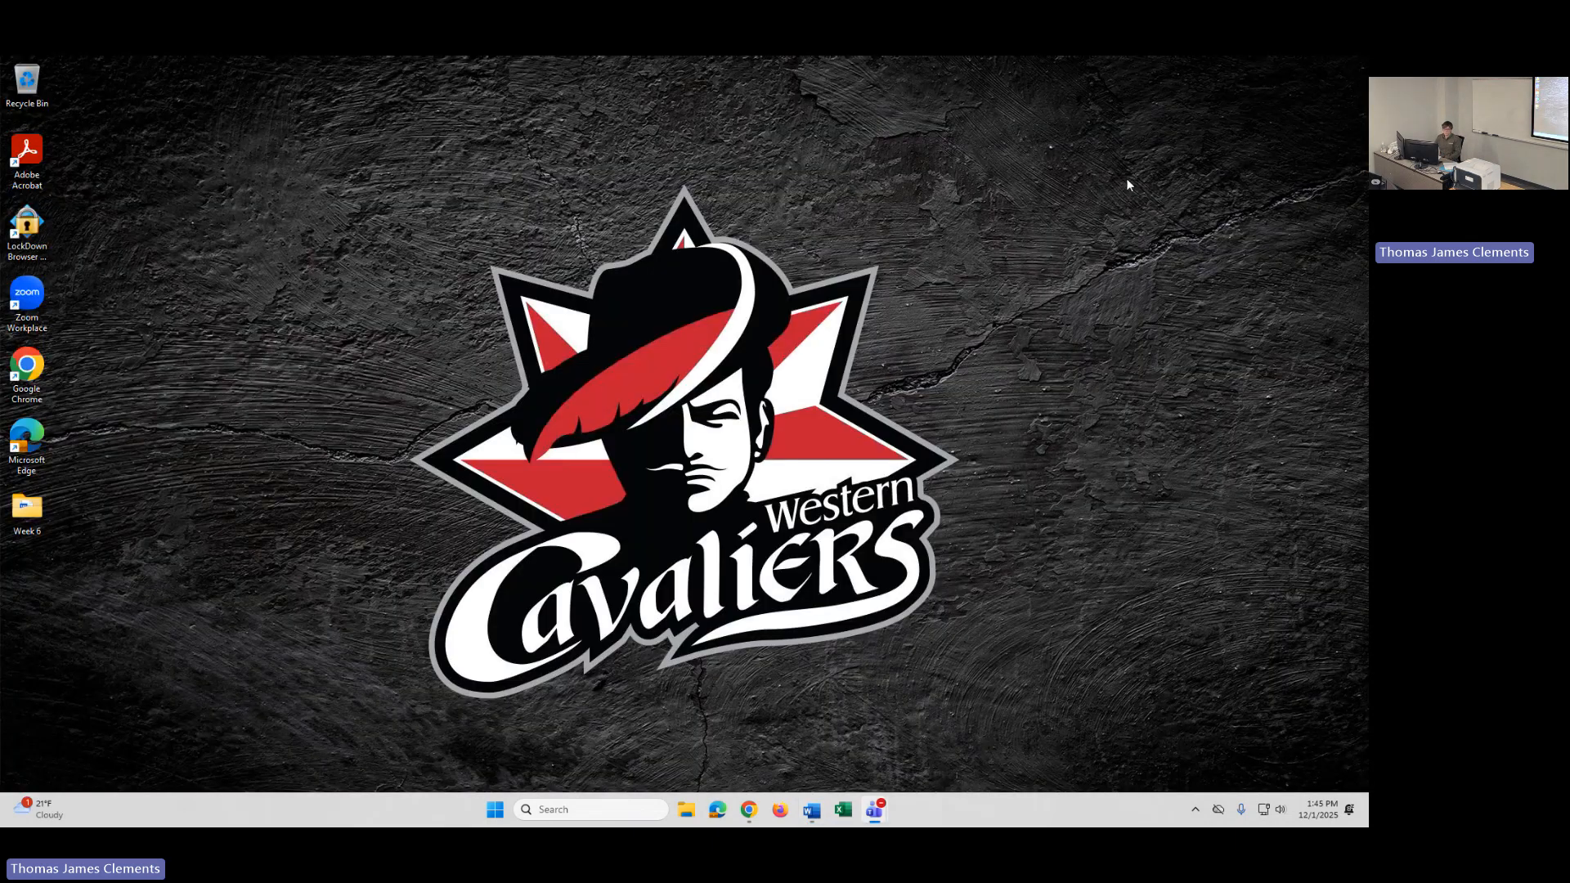
pyautogui.doubleClick(26, 515)
pyautogui.doubleClick(446, 333)
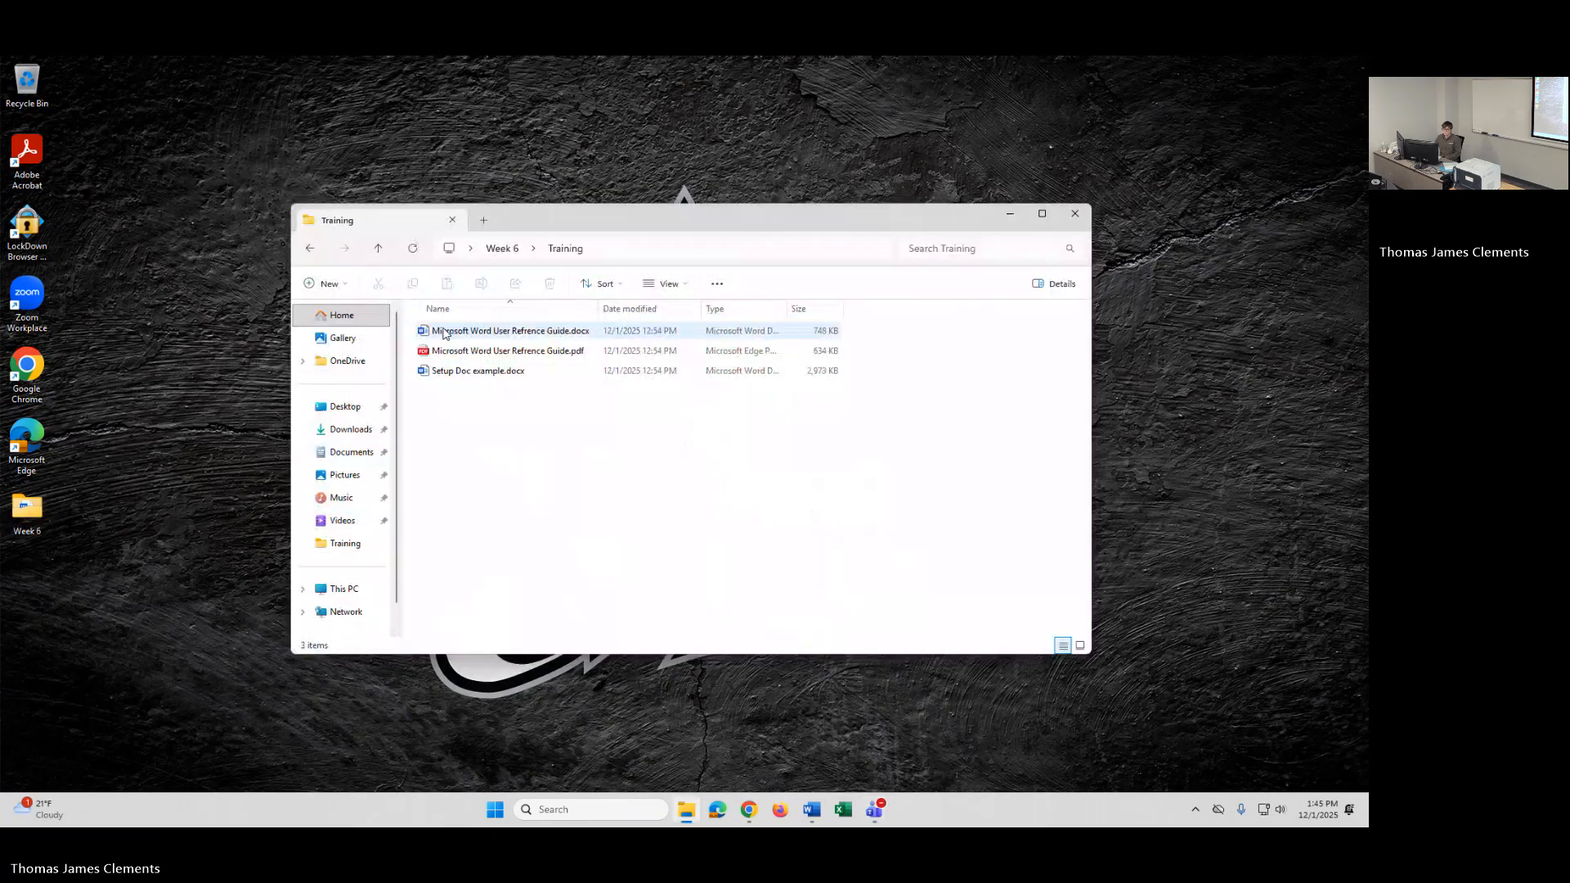
pyautogui.doubleClick(450, 369)
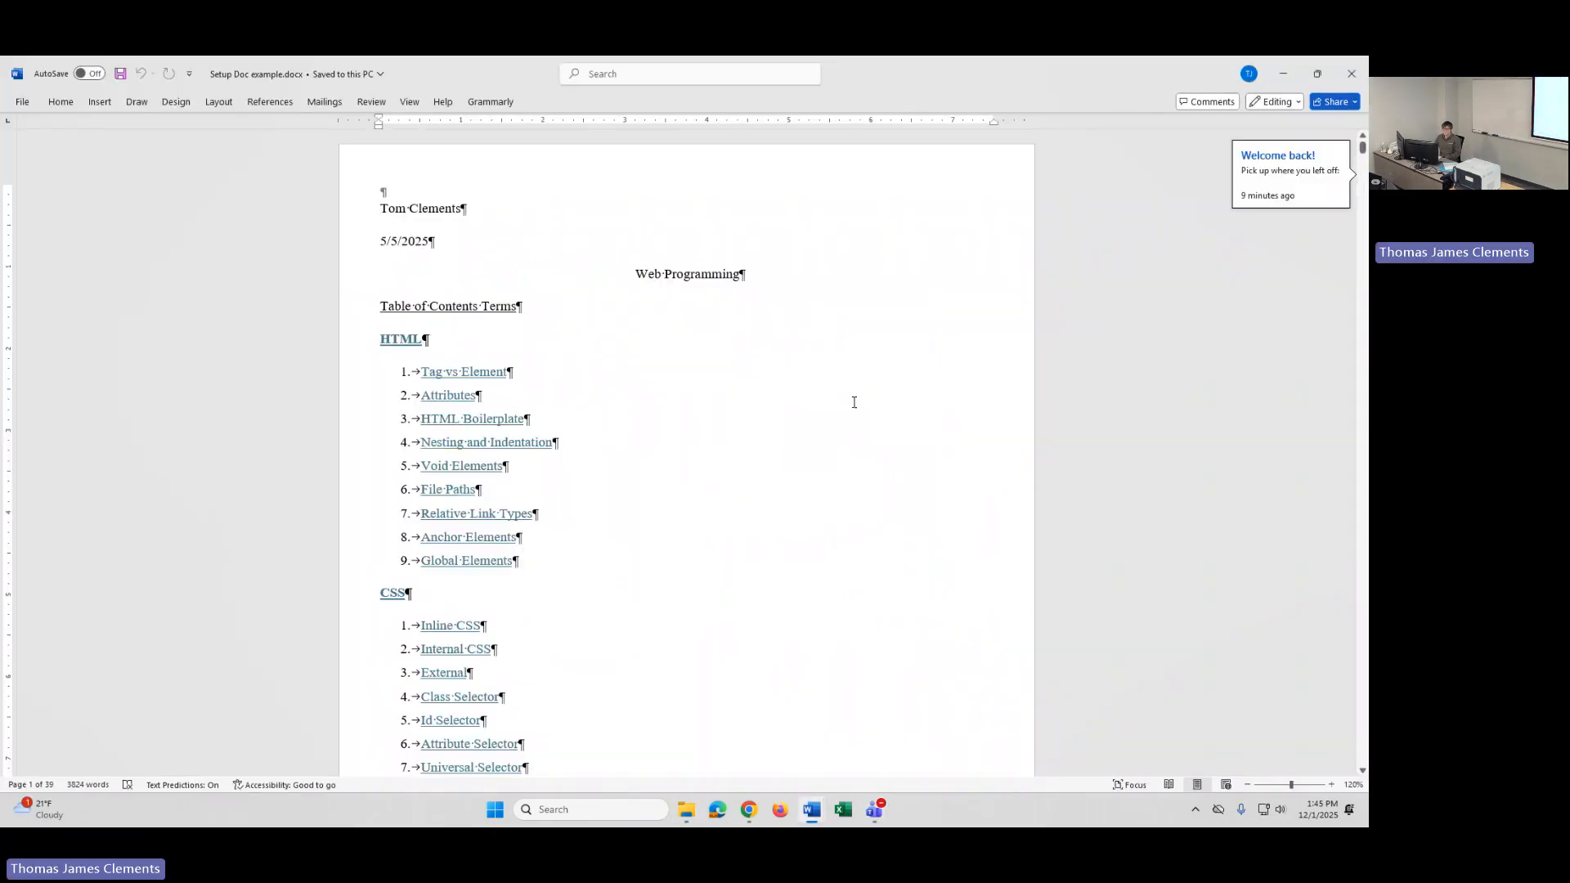
# Step: Add five blank lines below the Cascade entry of the CSS list to push the page break onto the next page
pyautogui.scroll(-4, 851, 403)
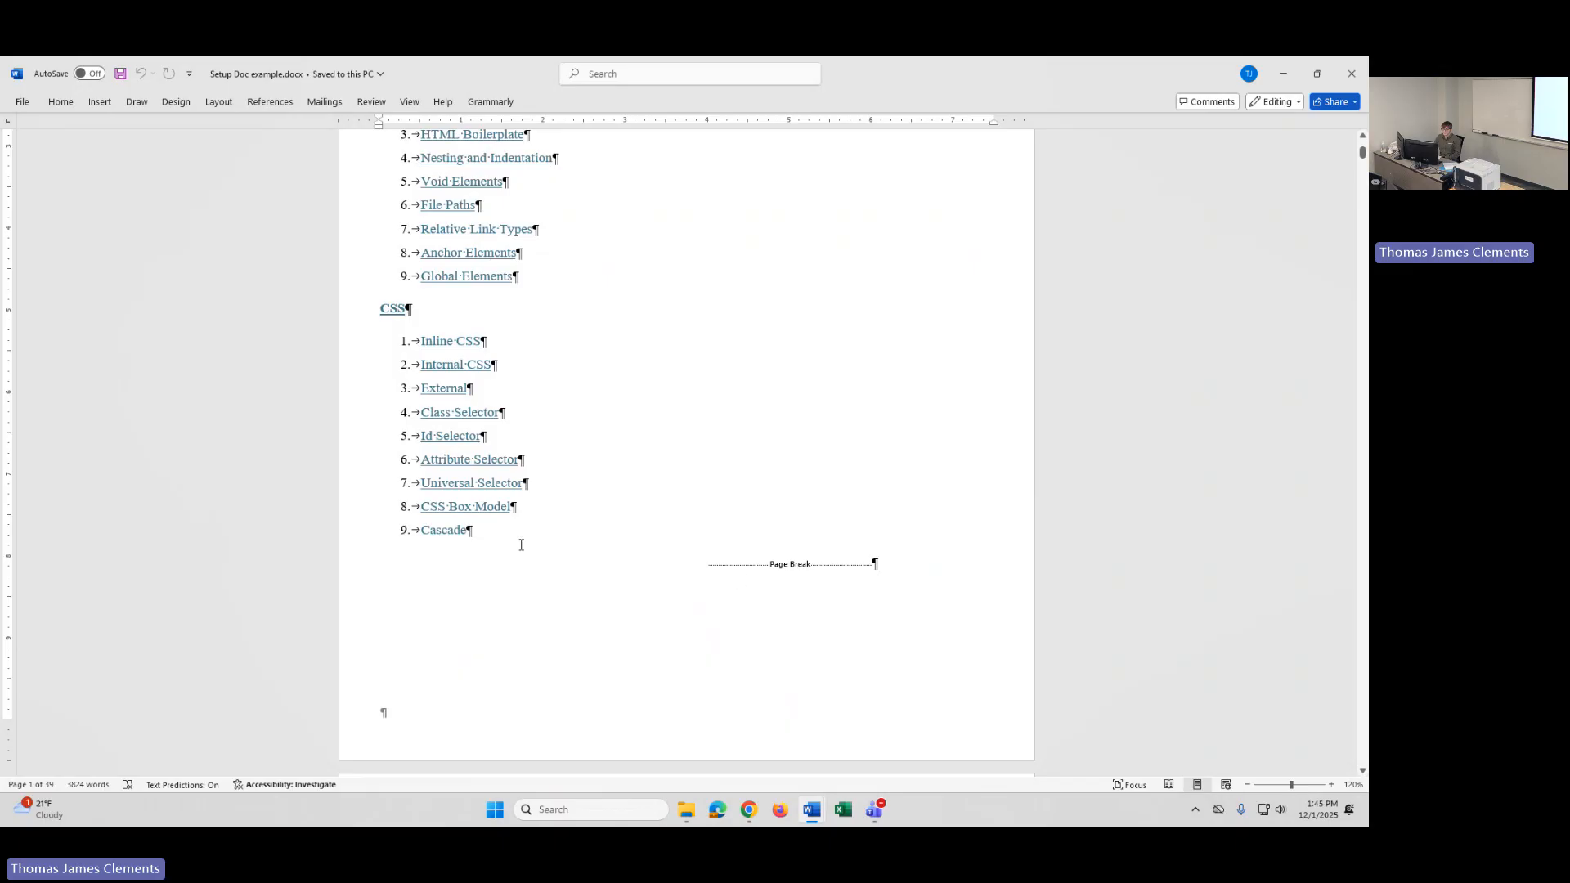
pyautogui.click(505, 541)
pyautogui.press('Return')
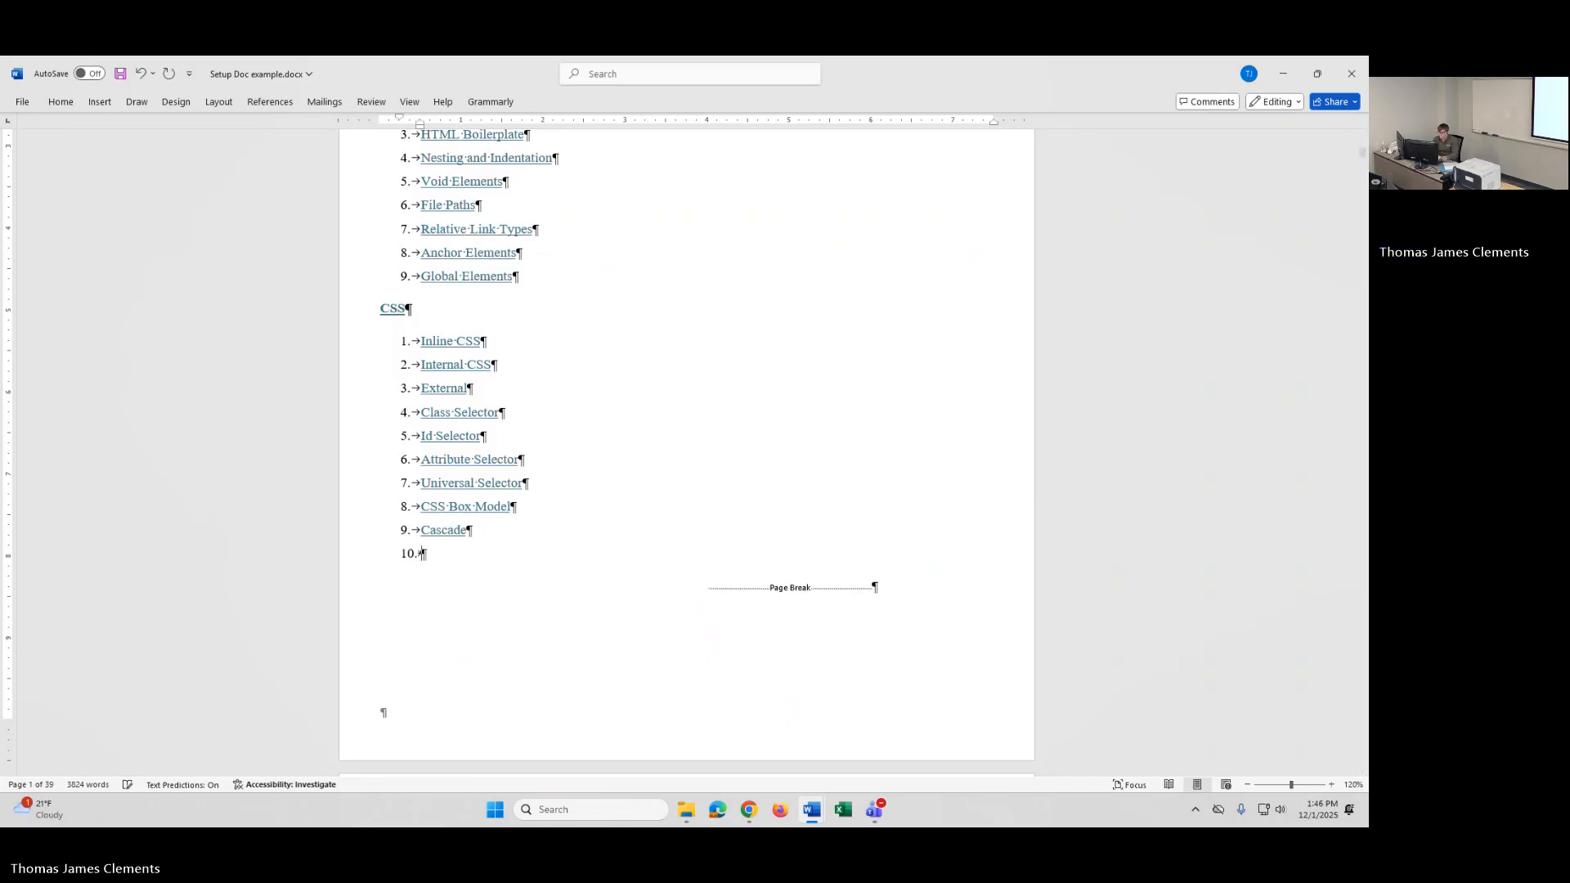
pyautogui.press('Return')
pyautogui.press('Return')
pyautogui.press('Return')
pyautogui.press('Return')
pyautogui.press('Return')
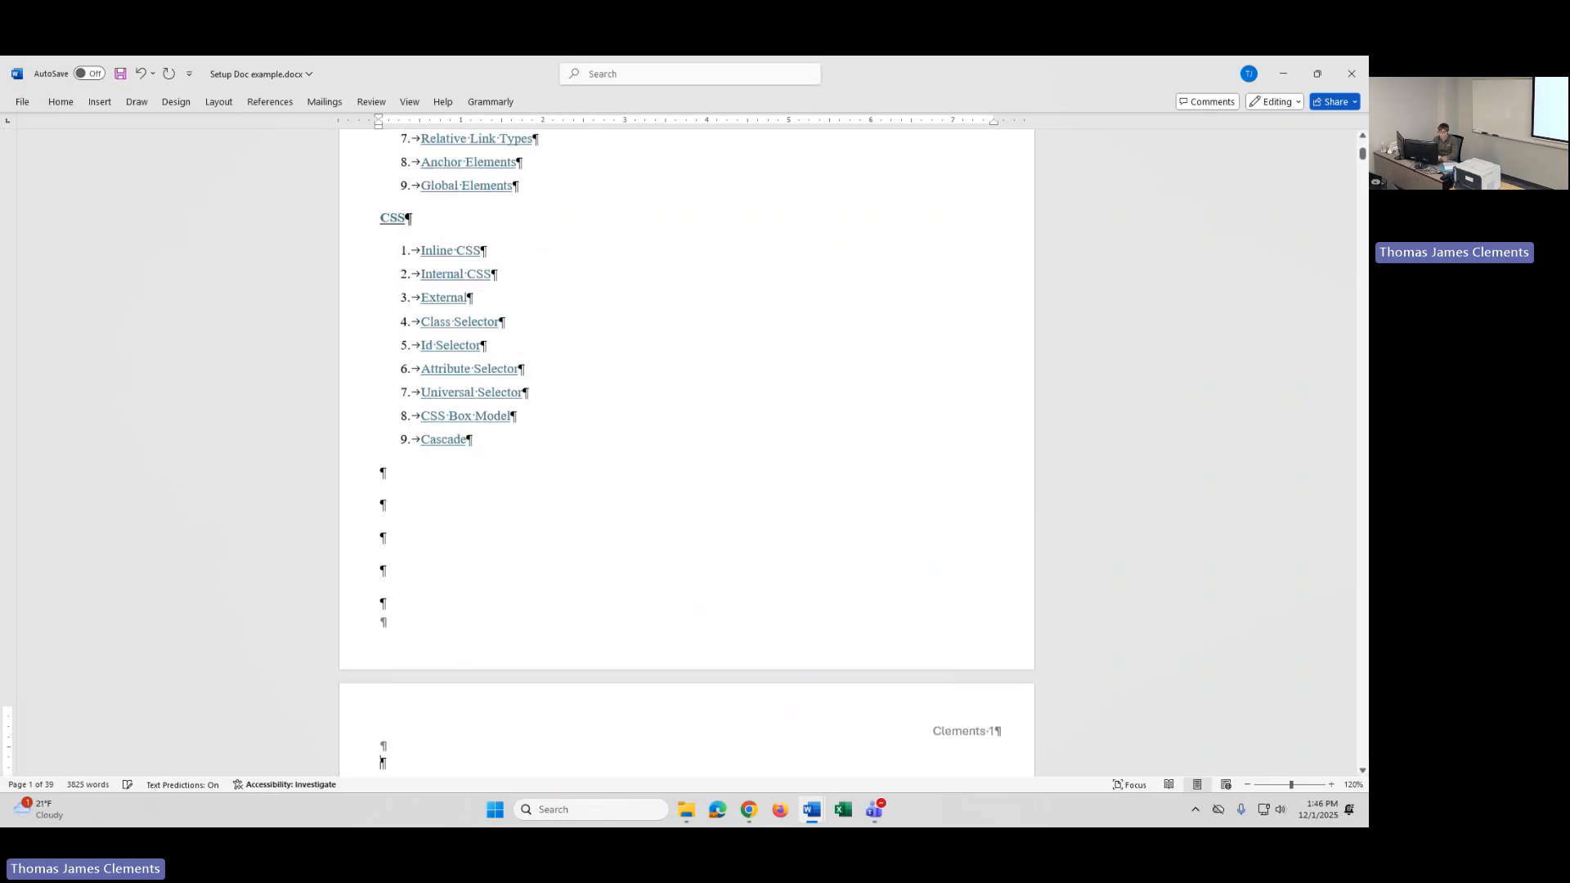
pyautogui.hotkey('ctrl', 'Return')
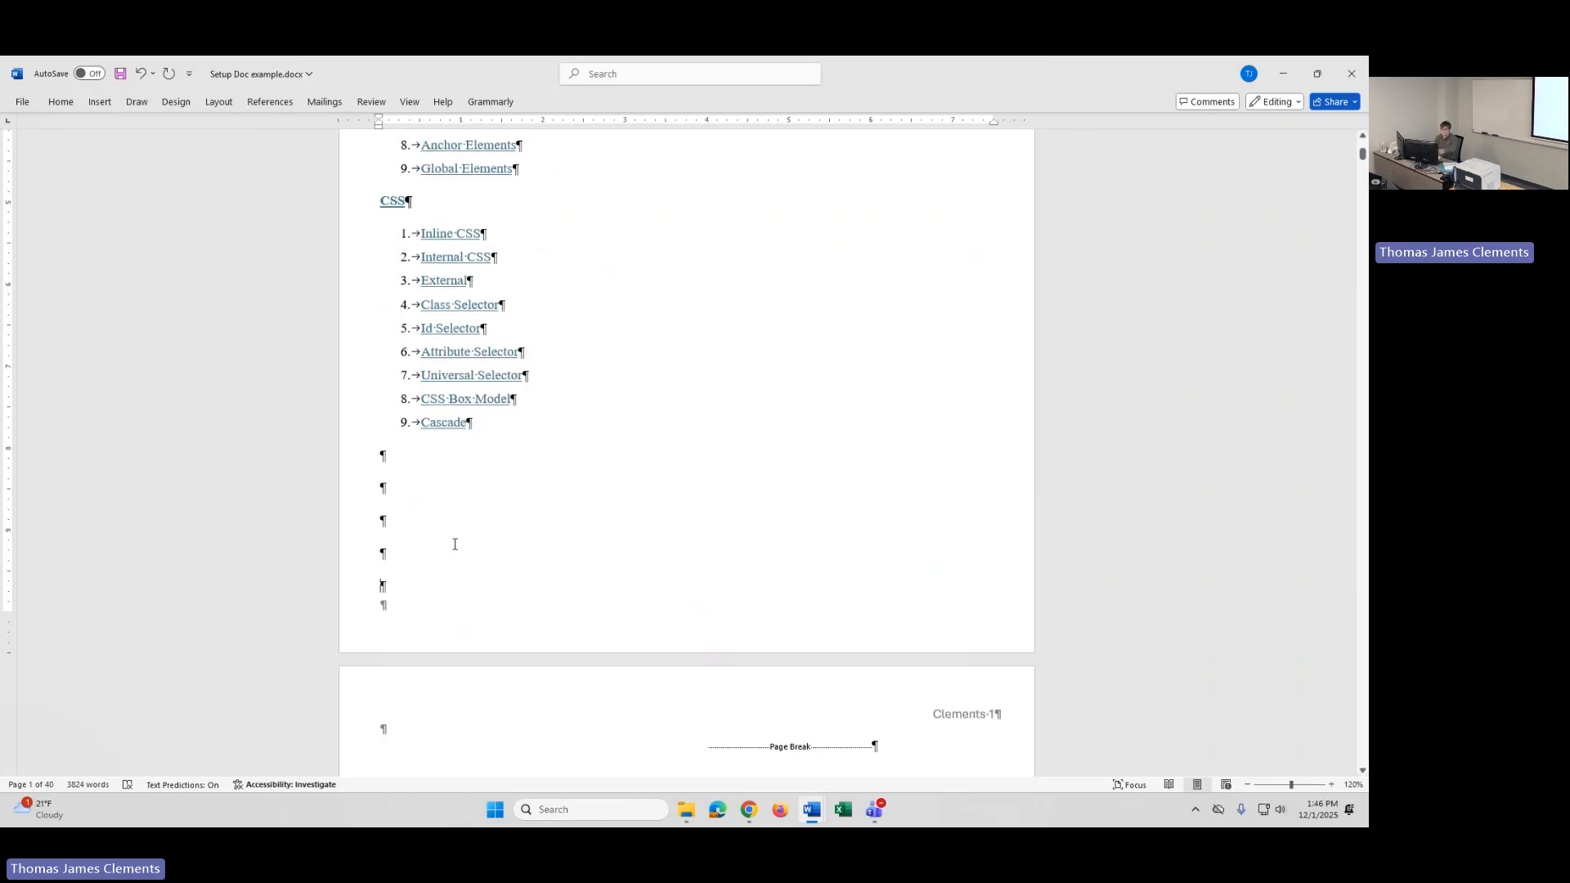
# Step: Examine how the added blank lines shift the following pages, and close Setup Doc example.docx without saving the changes
pyautogui.scroll(8, 452, 543)
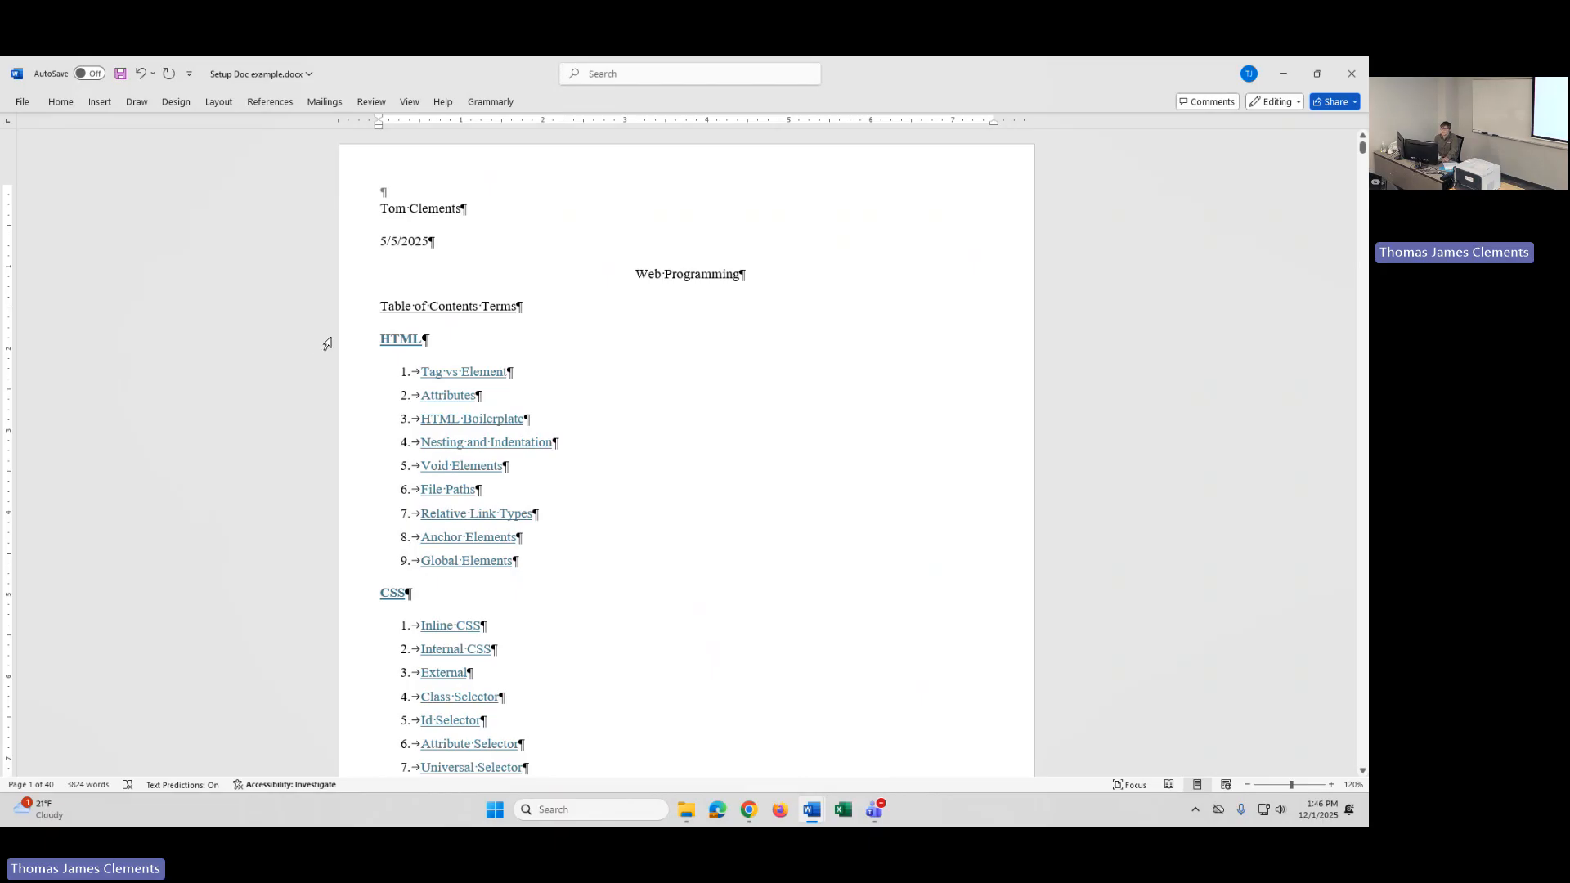
pyautogui.scroll(-4, 475, 410)
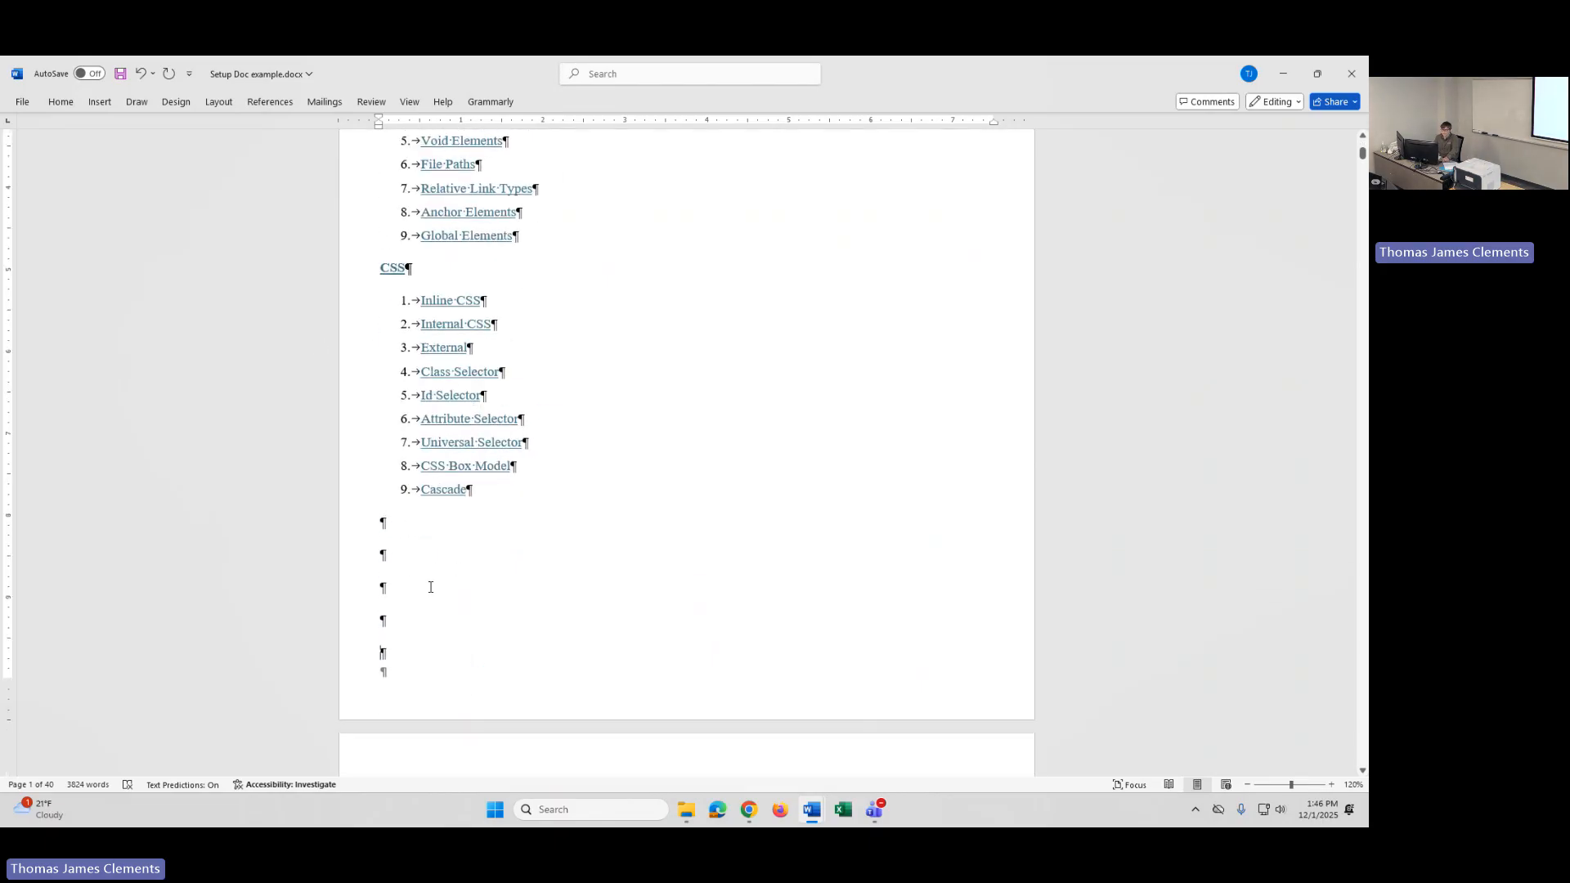
pyautogui.scroll(-3, 430, 587)
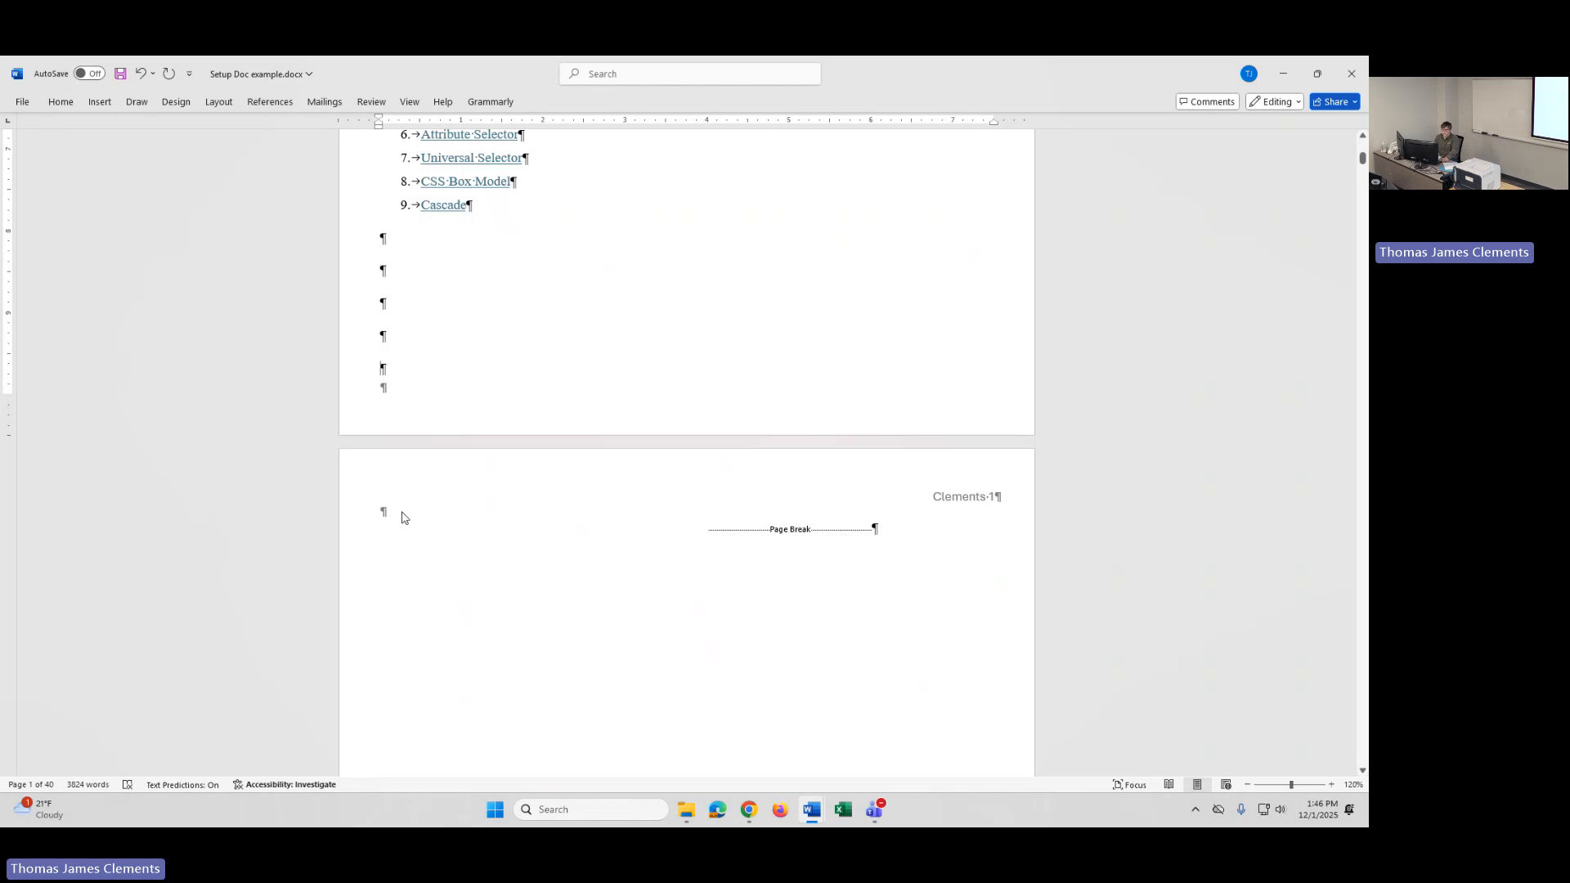
pyautogui.scroll(-3, 402, 518)
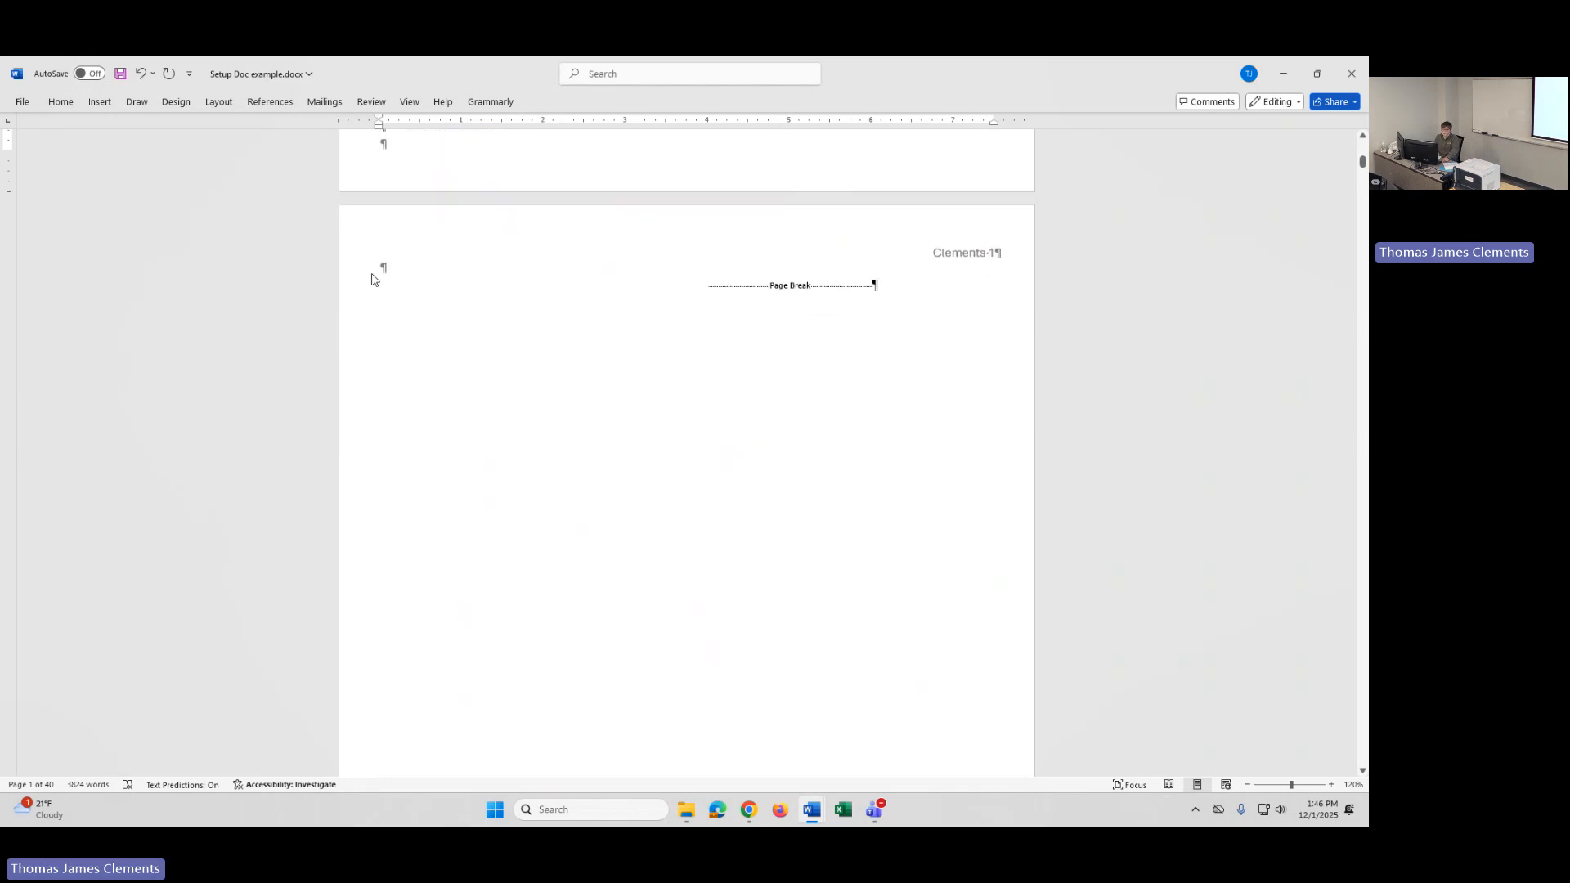
pyautogui.scroll(-8, 684, 282)
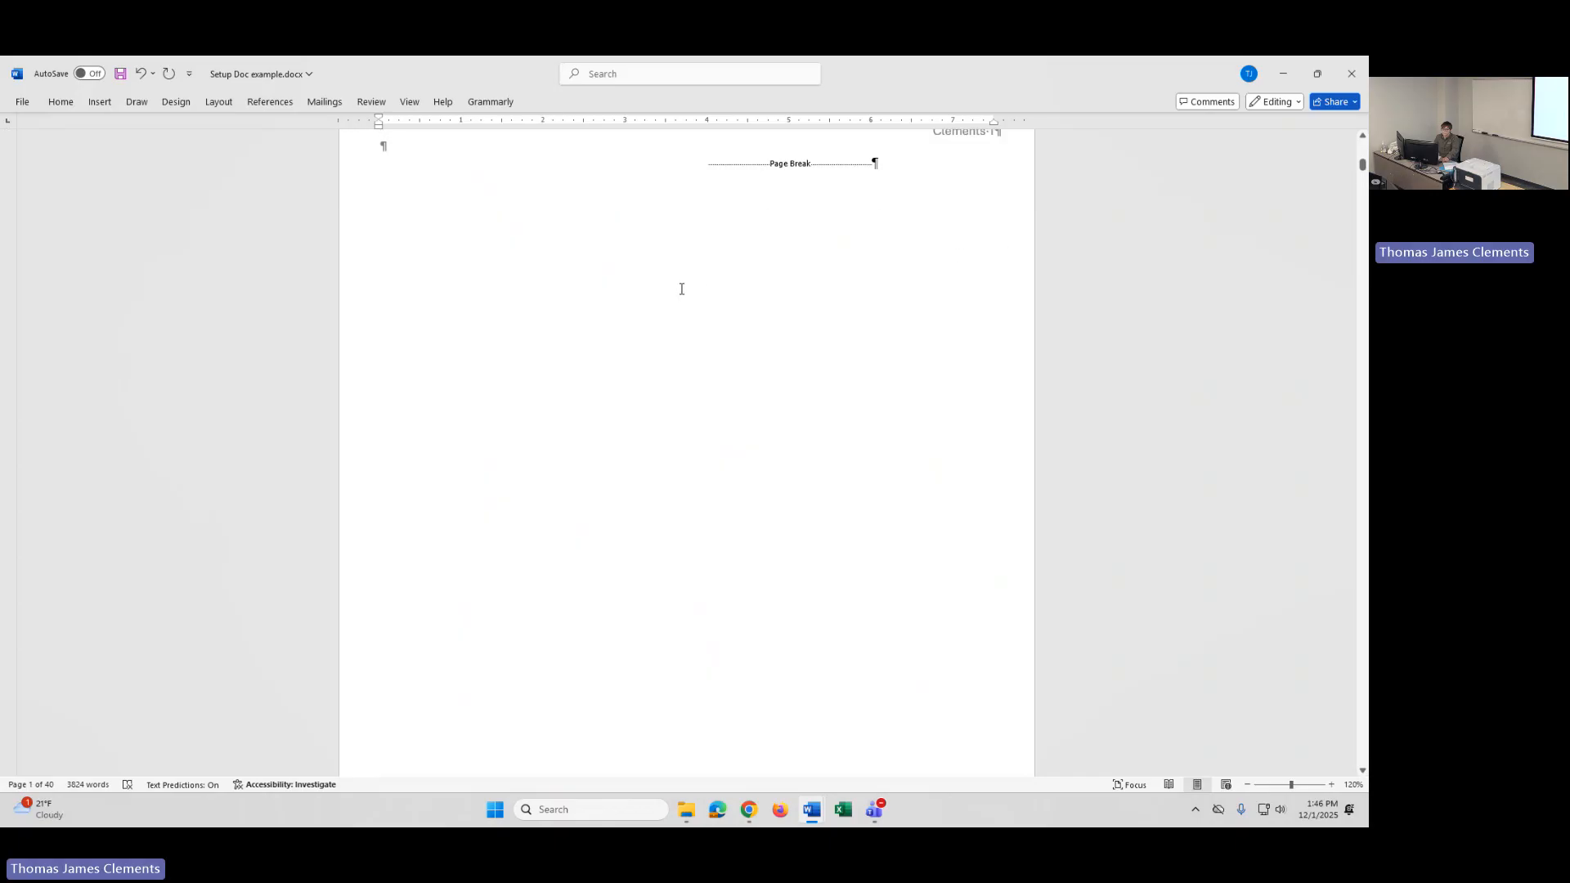
pyautogui.scroll(-1, 669, 305)
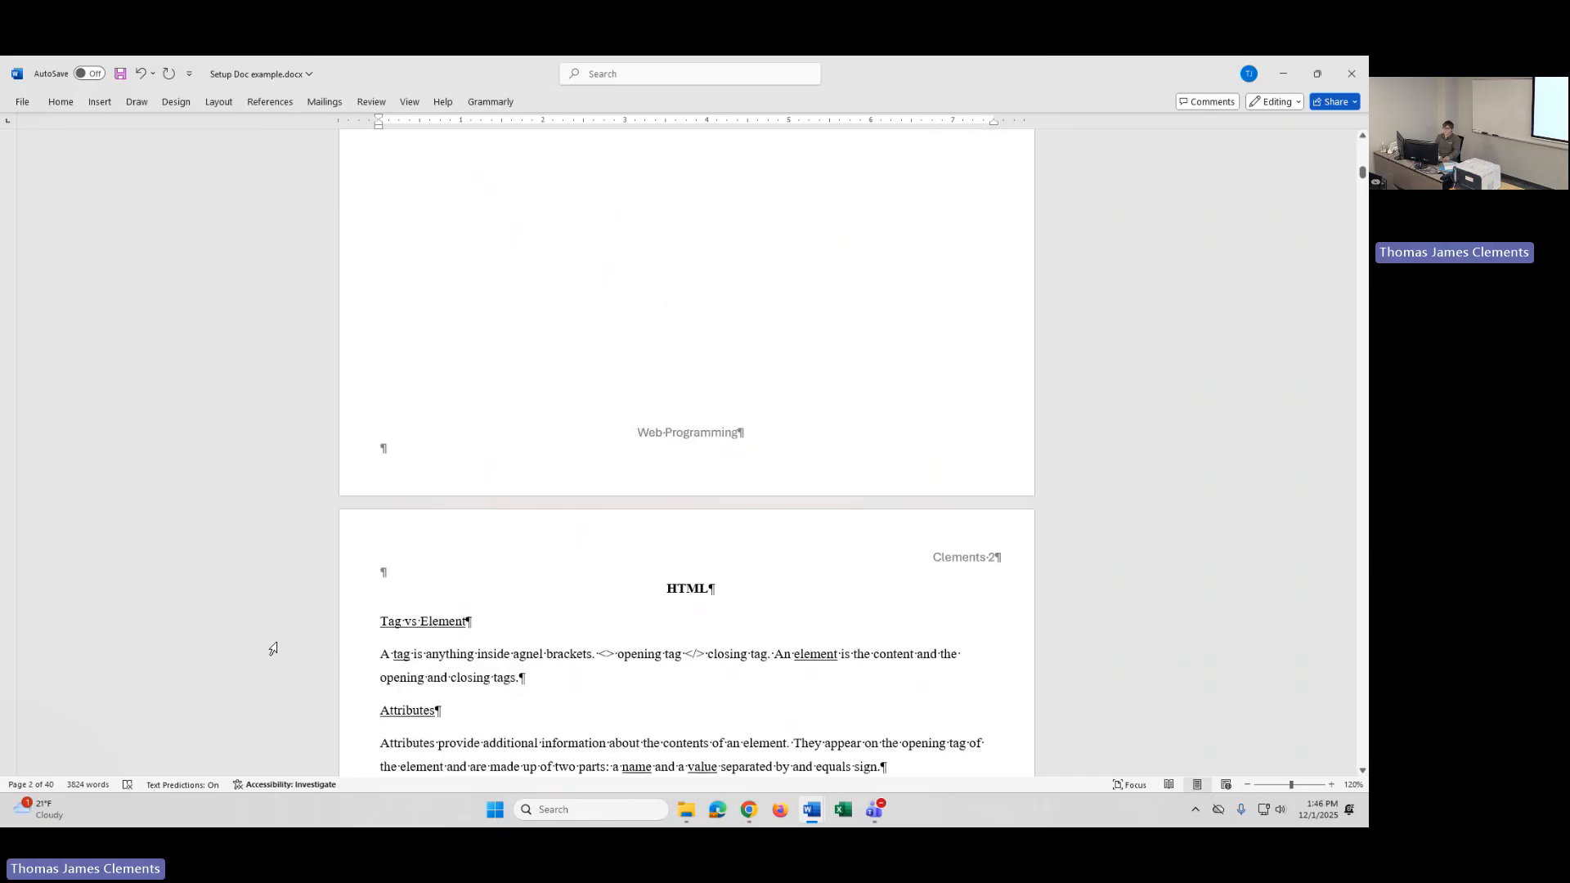
pyautogui.scroll(4, 266, 642)
pyautogui.scroll(3, 267, 639)
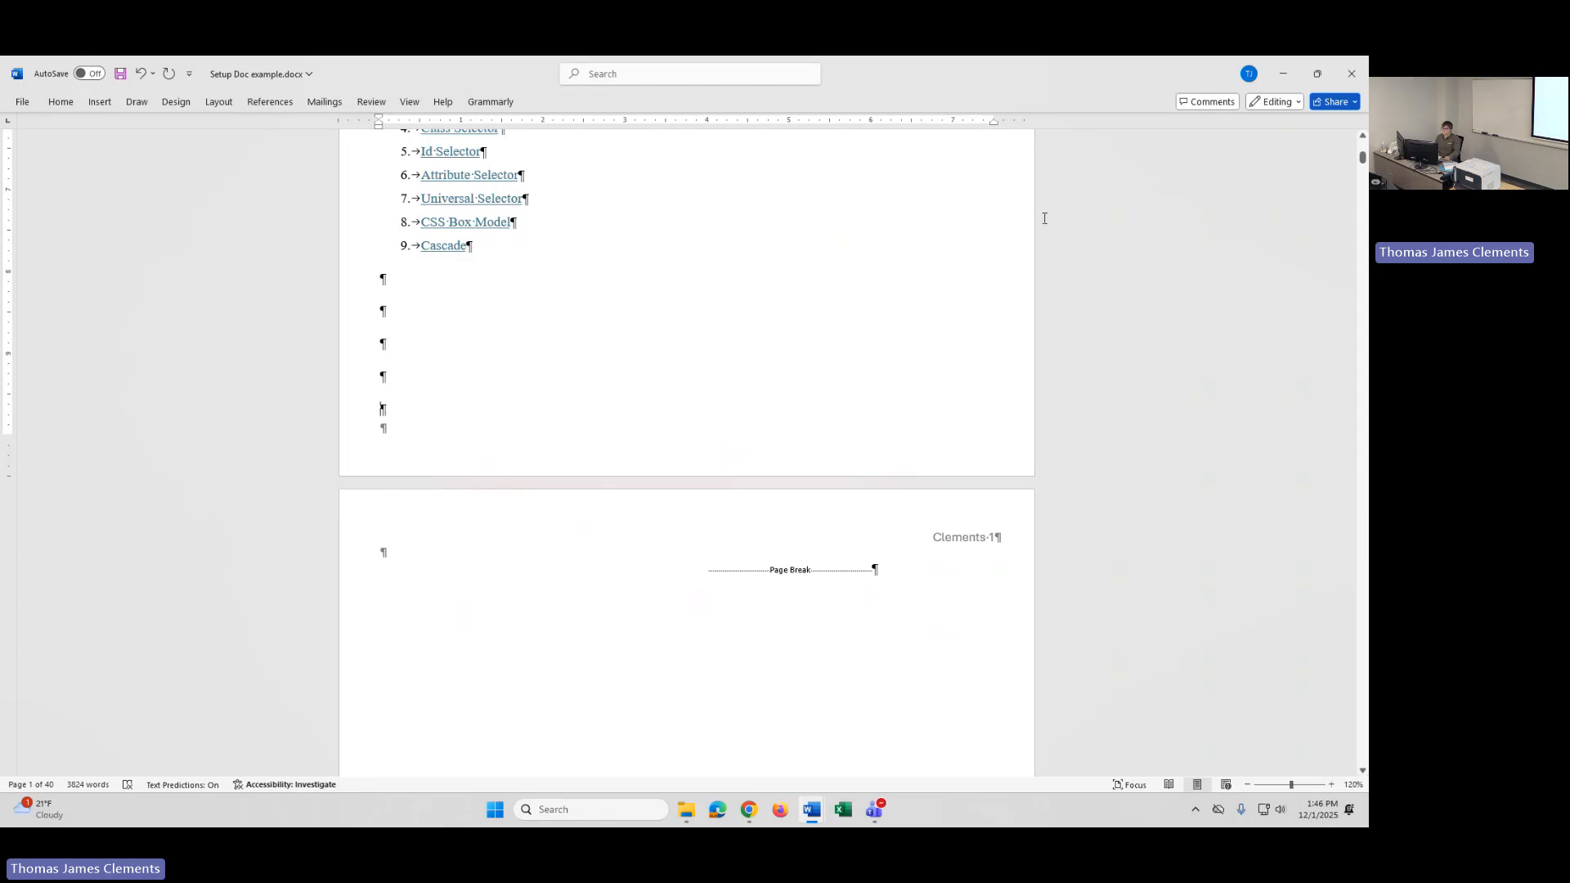
pyautogui.click(1348, 82)
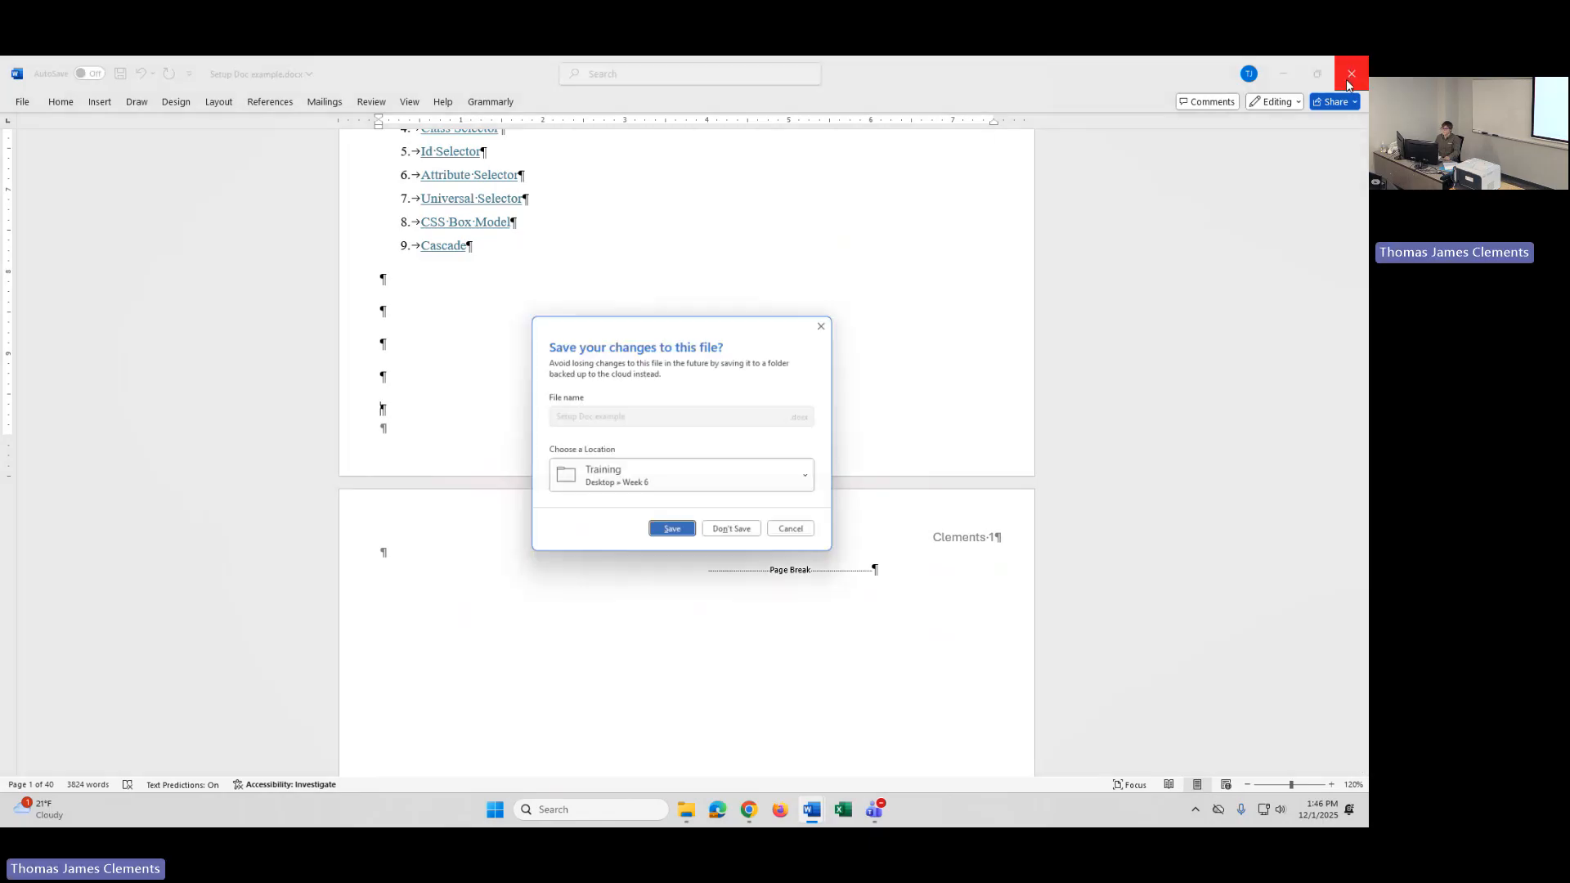
pyautogui.click(734, 537)
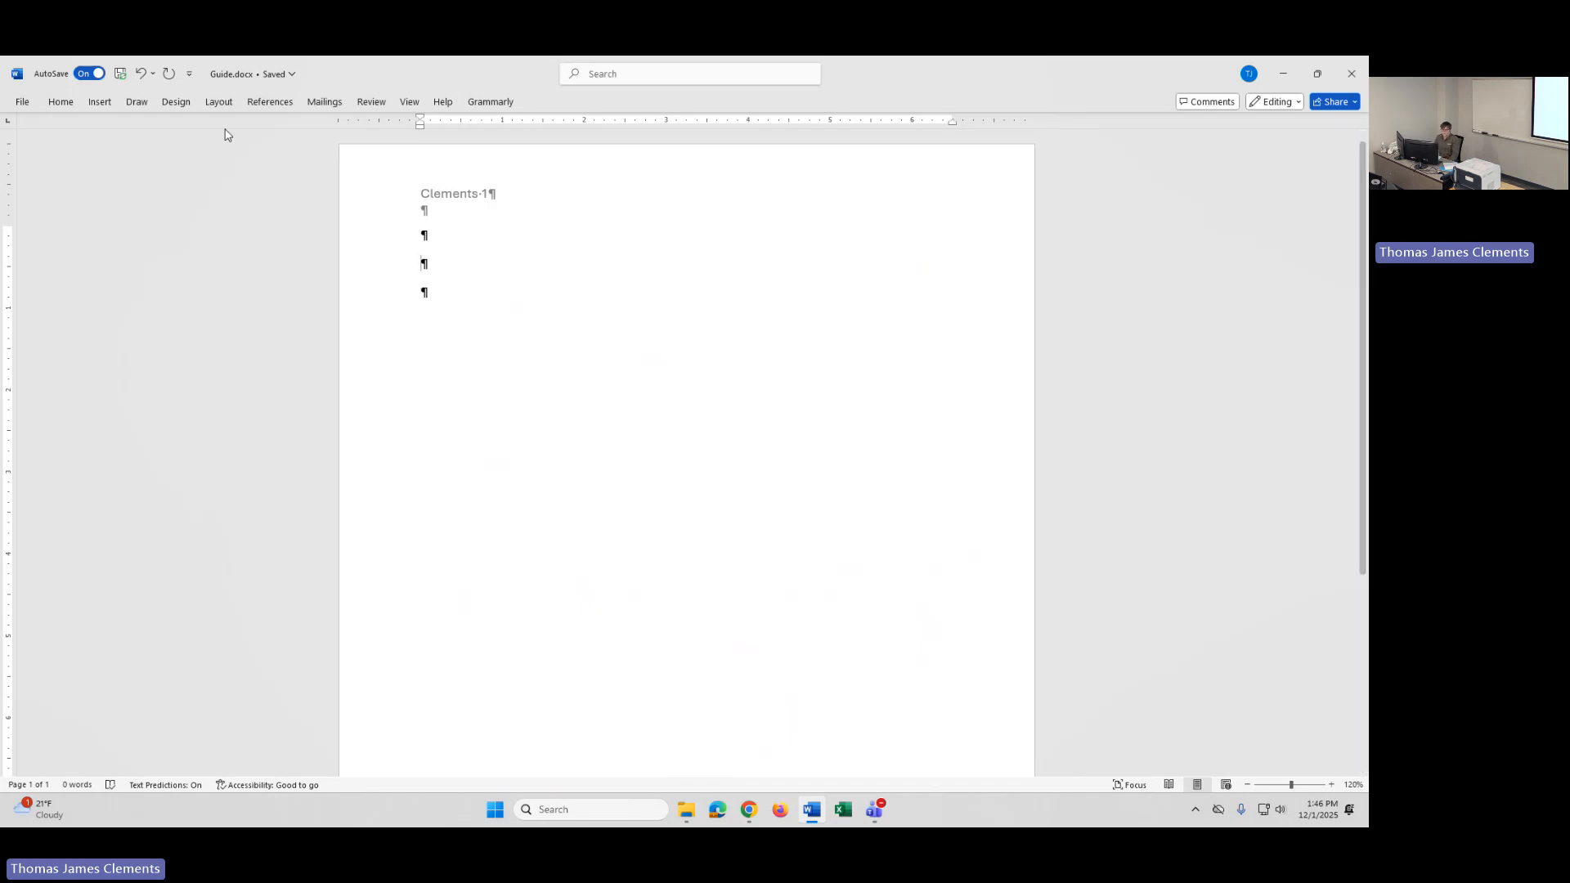
# Step: Hide the paragraph marks in Guide.docx and show them again
pyautogui.click(80, 109)
pyautogui.click(99, 103)
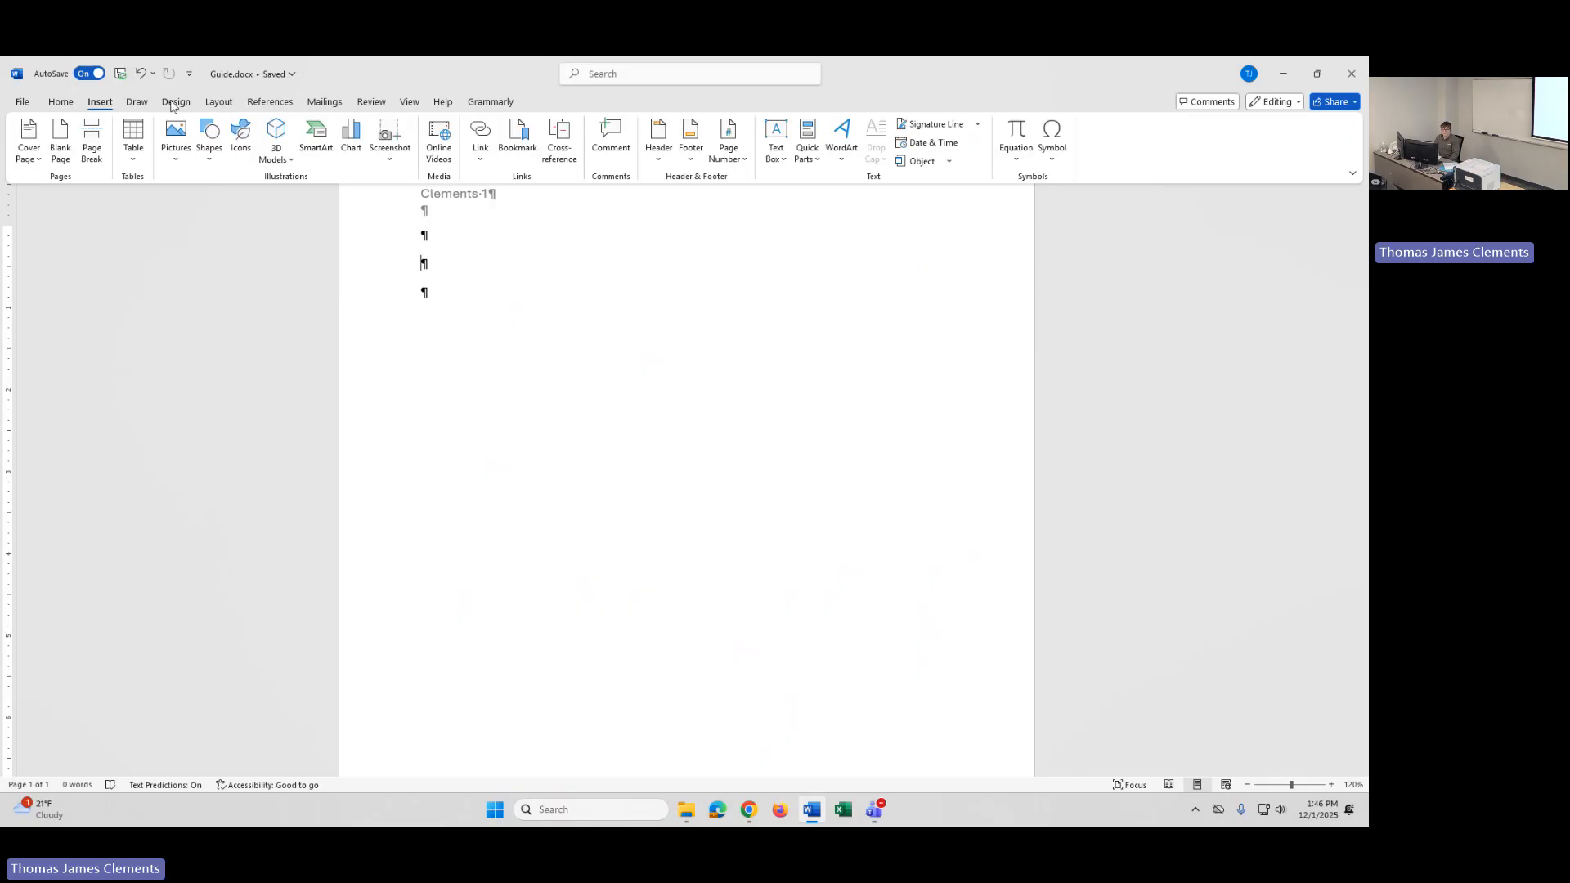
pyautogui.click(61, 105)
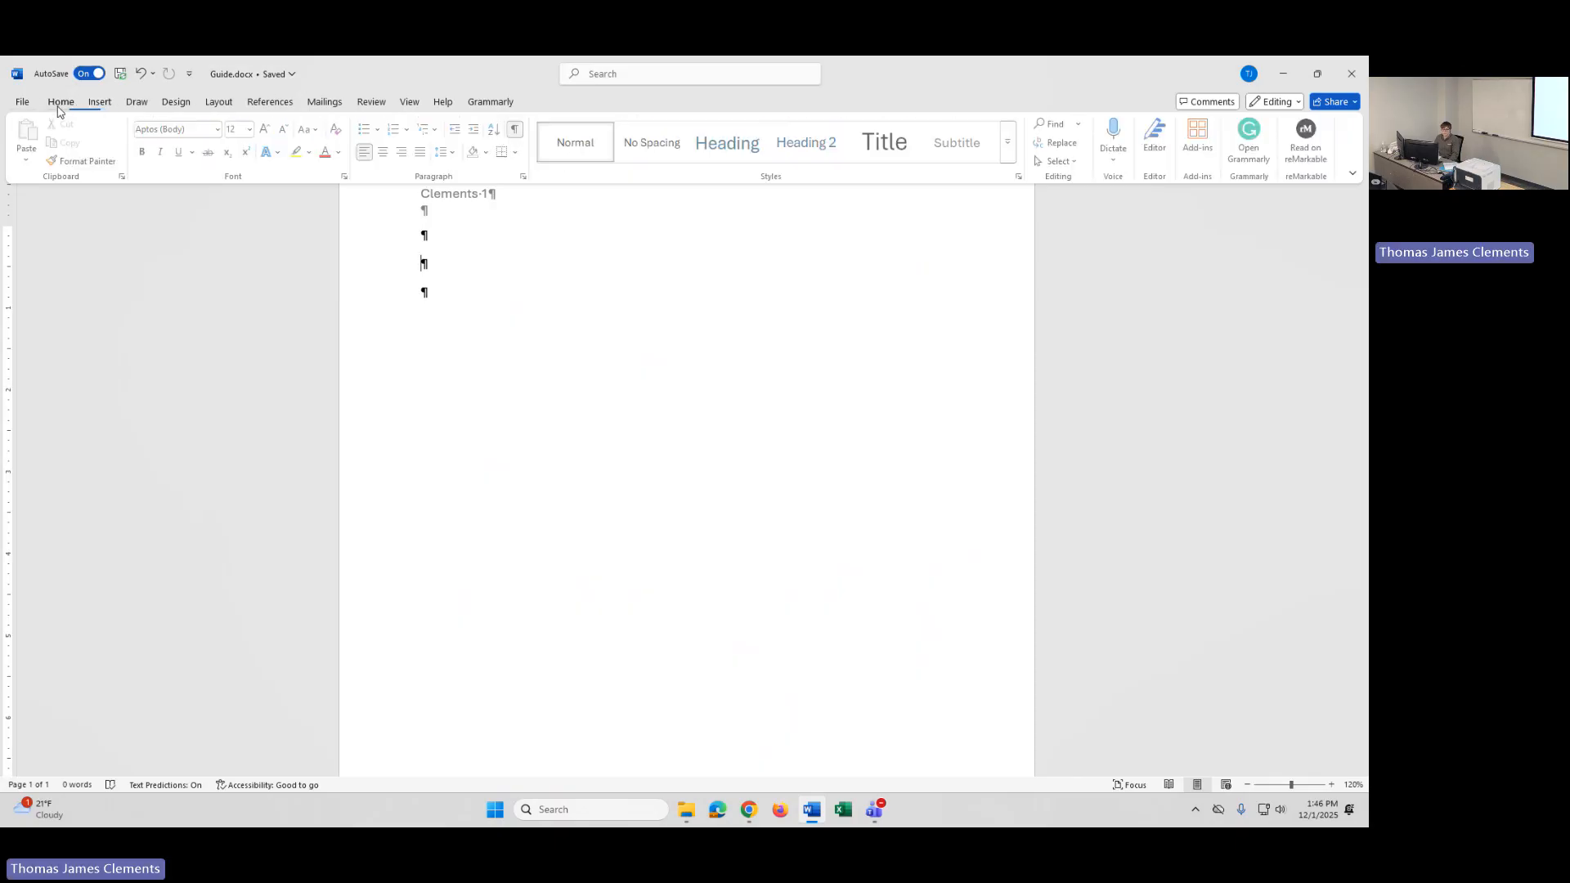
pyautogui.click(517, 129)
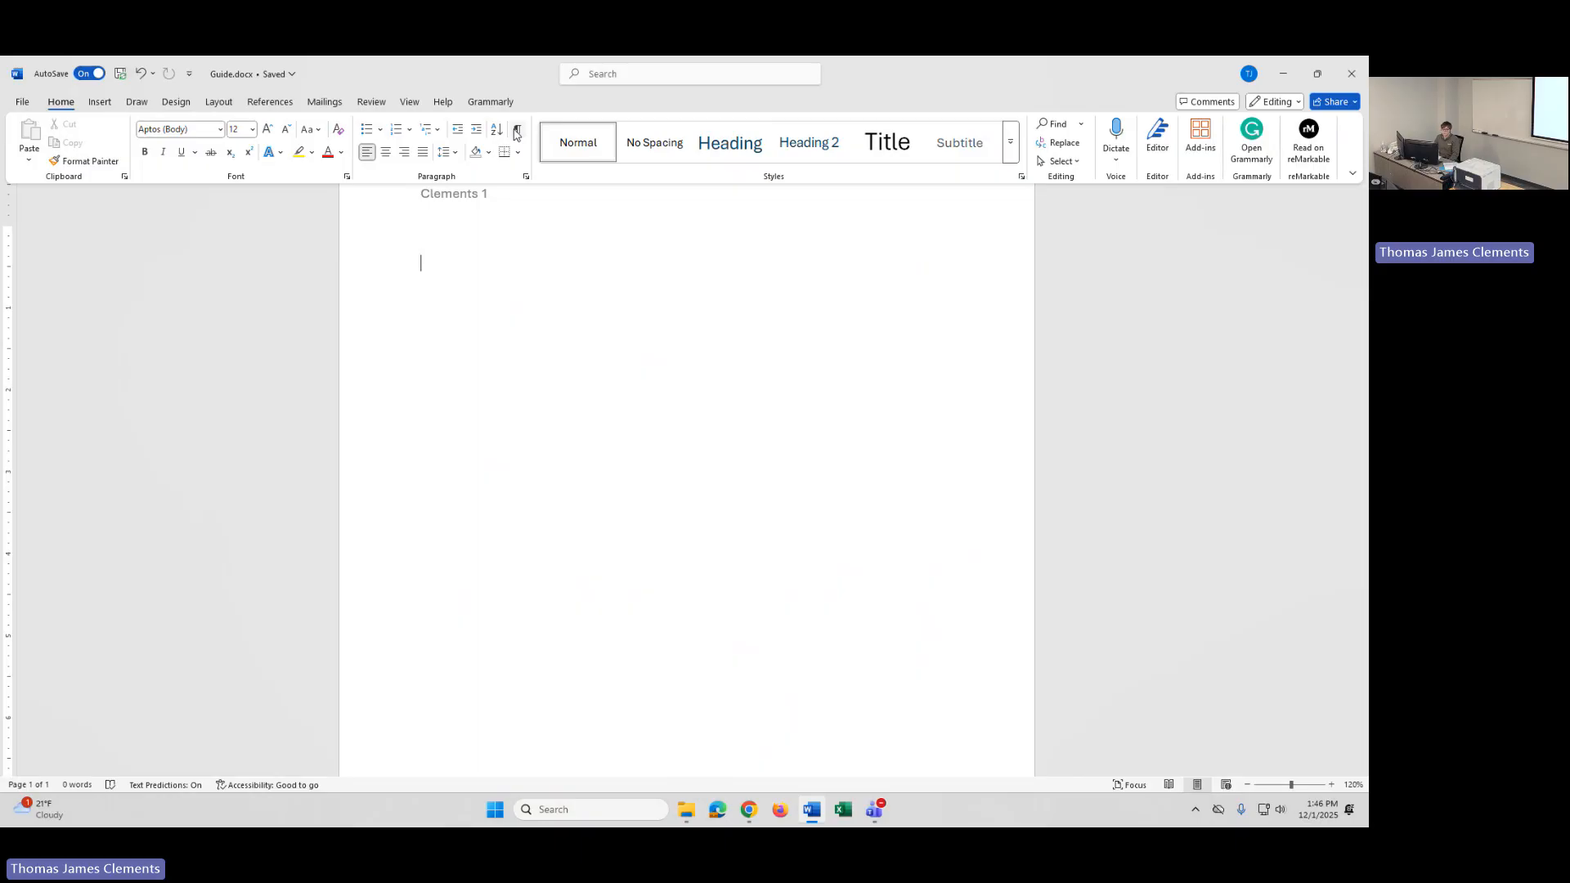
pyautogui.click(517, 131)
# Step: Insert a page break at the third blank line of the first page
pyautogui.click(442, 306)
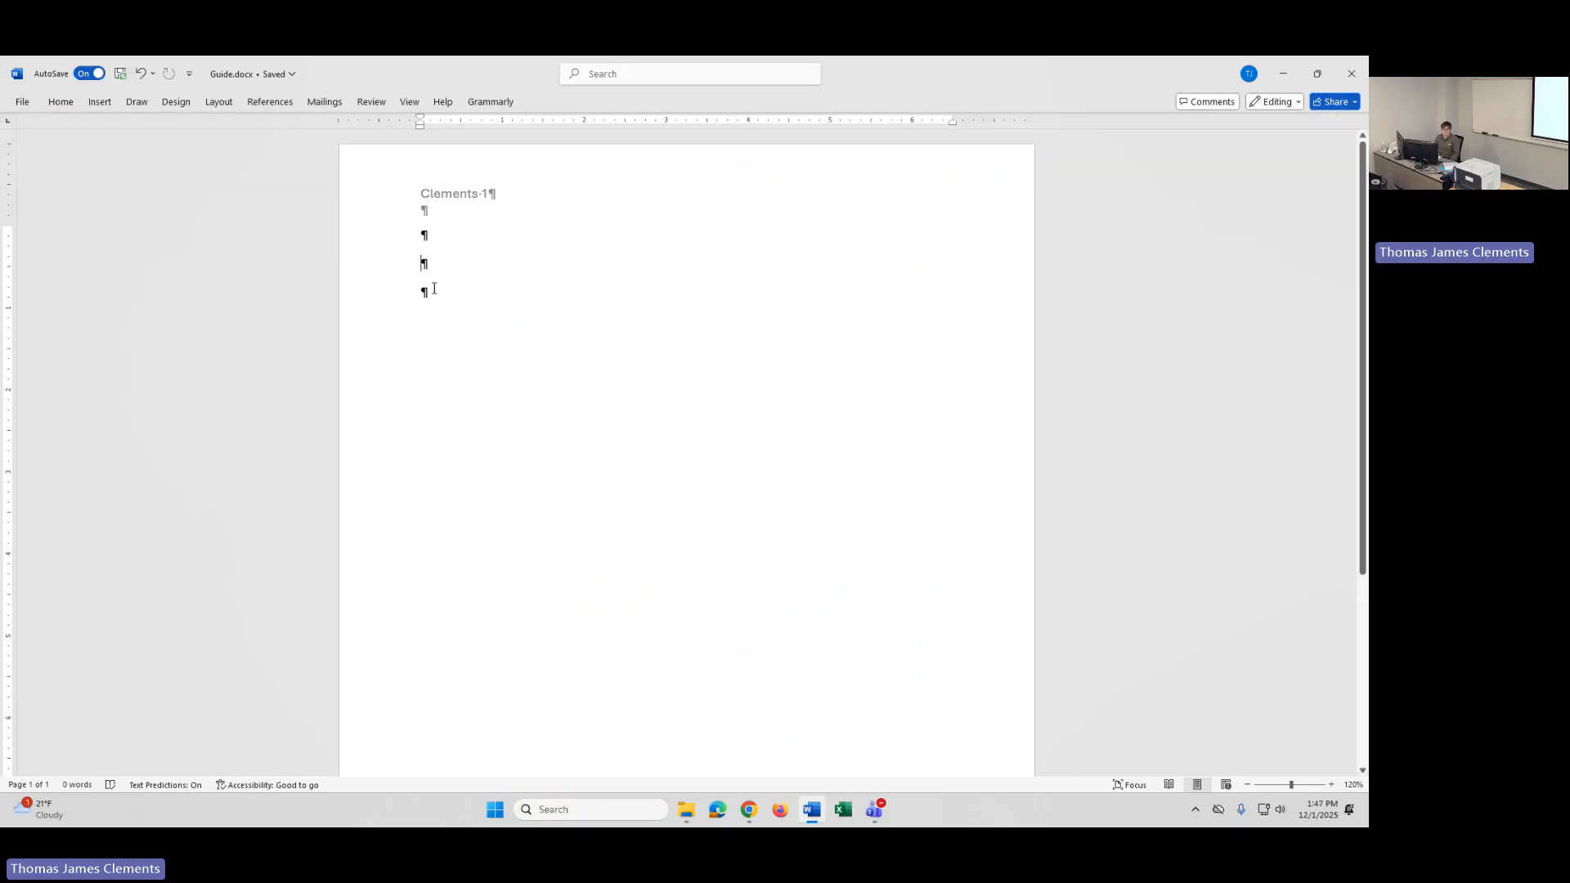
pyautogui.click(61, 102)
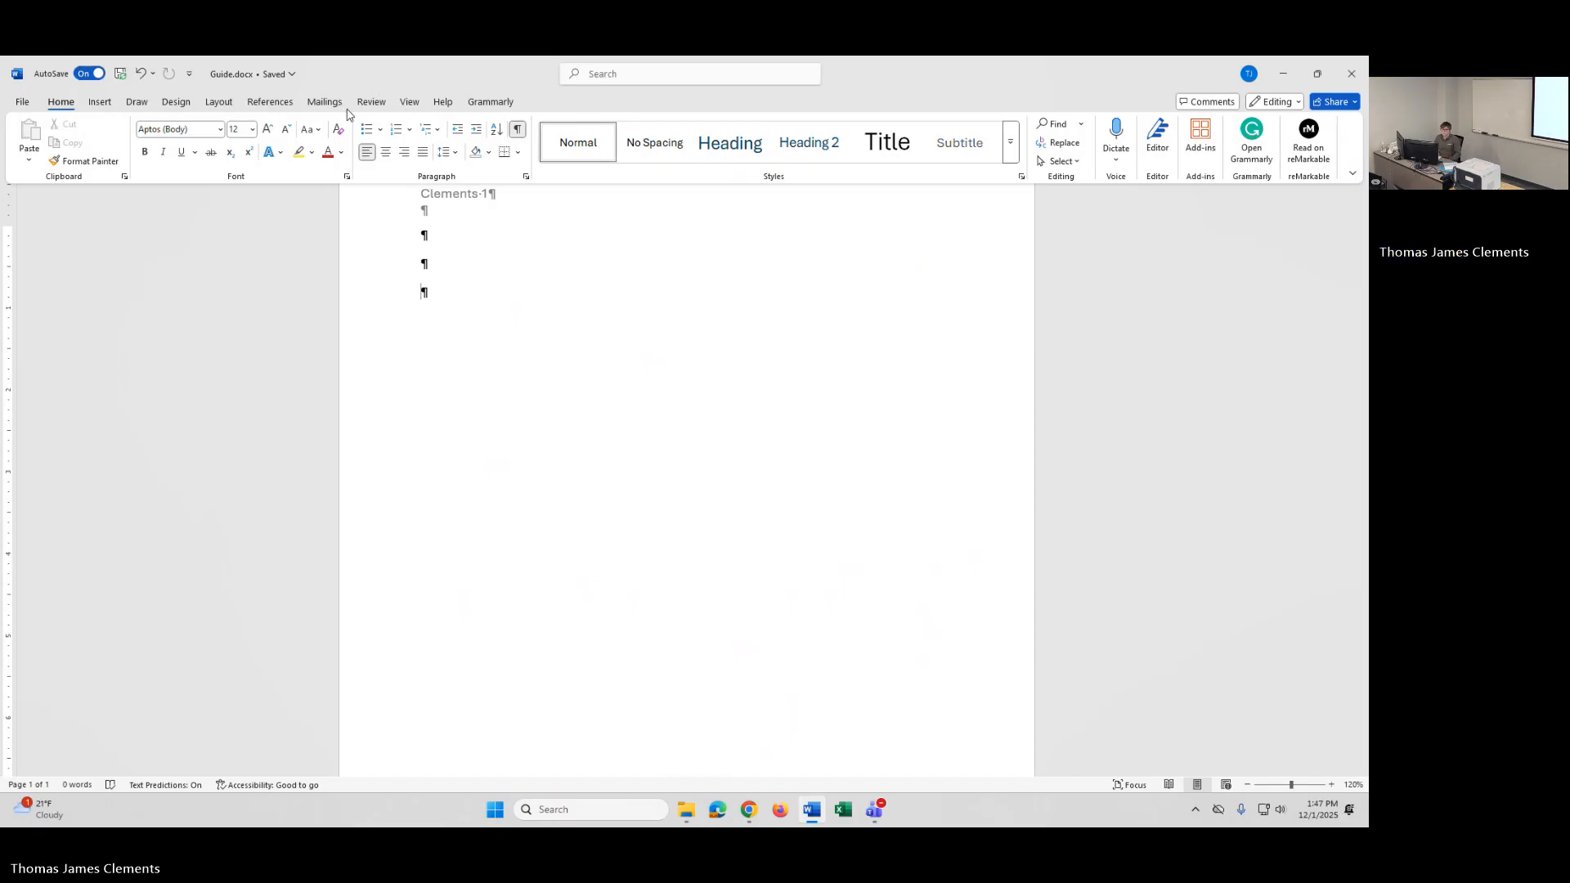
pyautogui.click(221, 102)
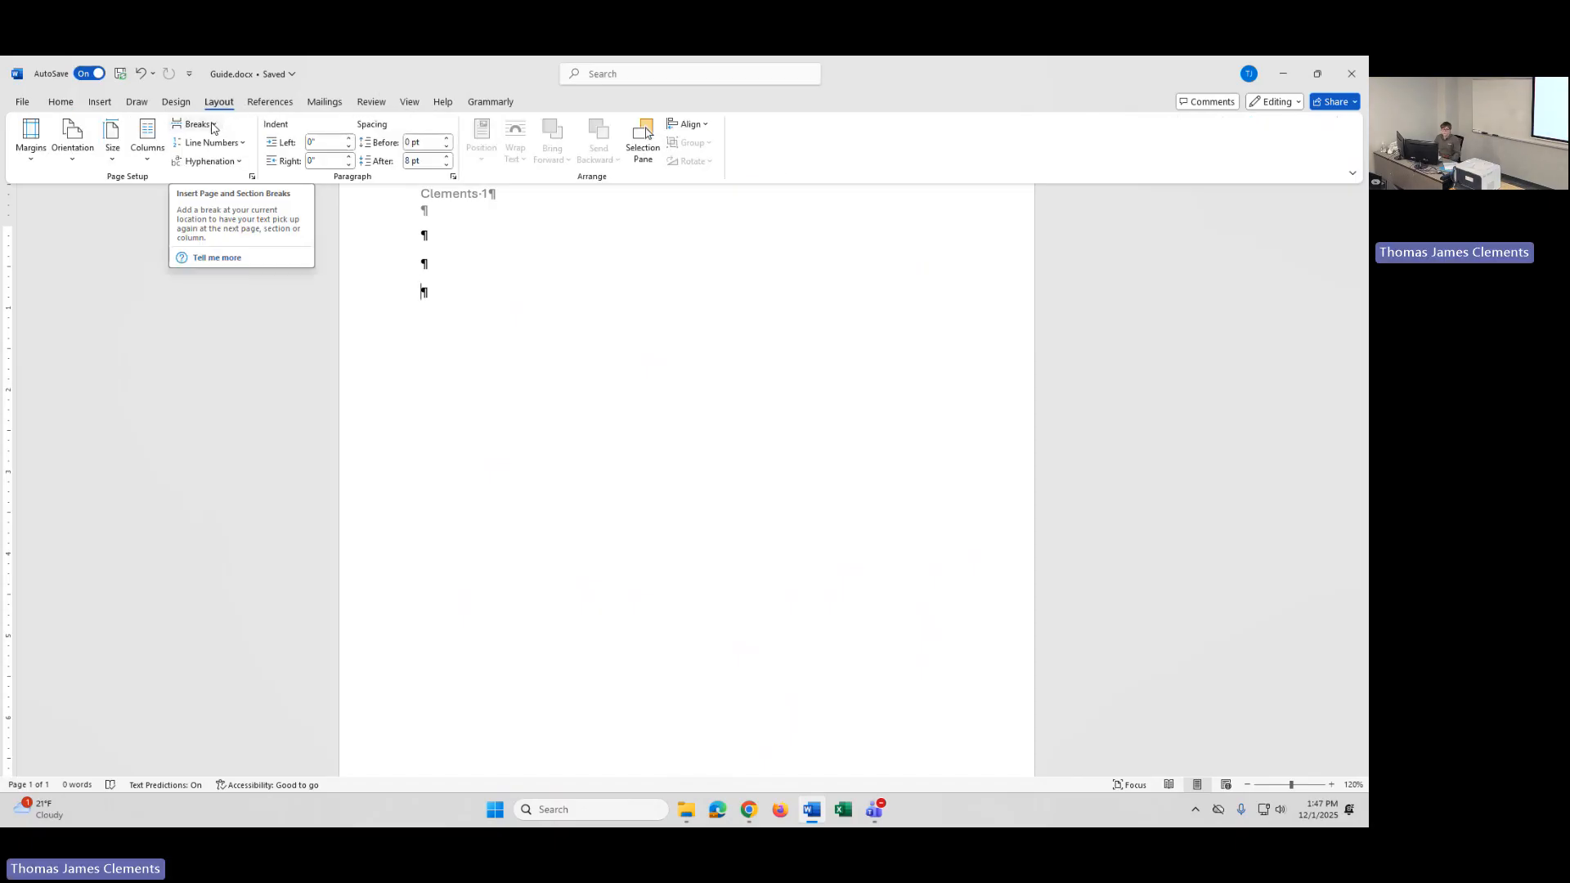
pyautogui.click(211, 126)
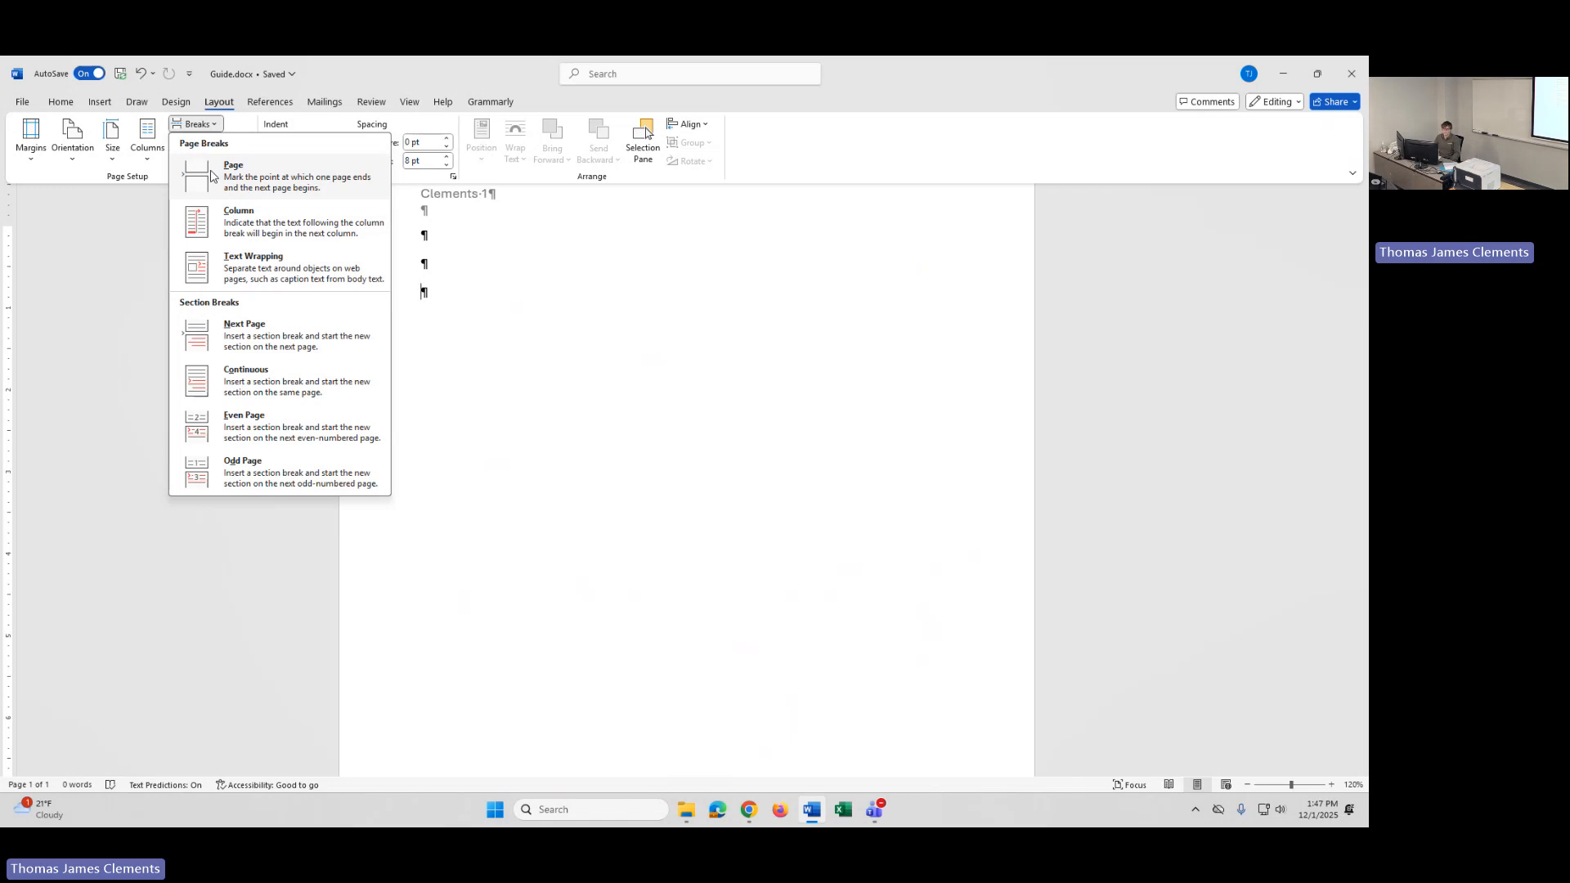
pyautogui.click(212, 175)
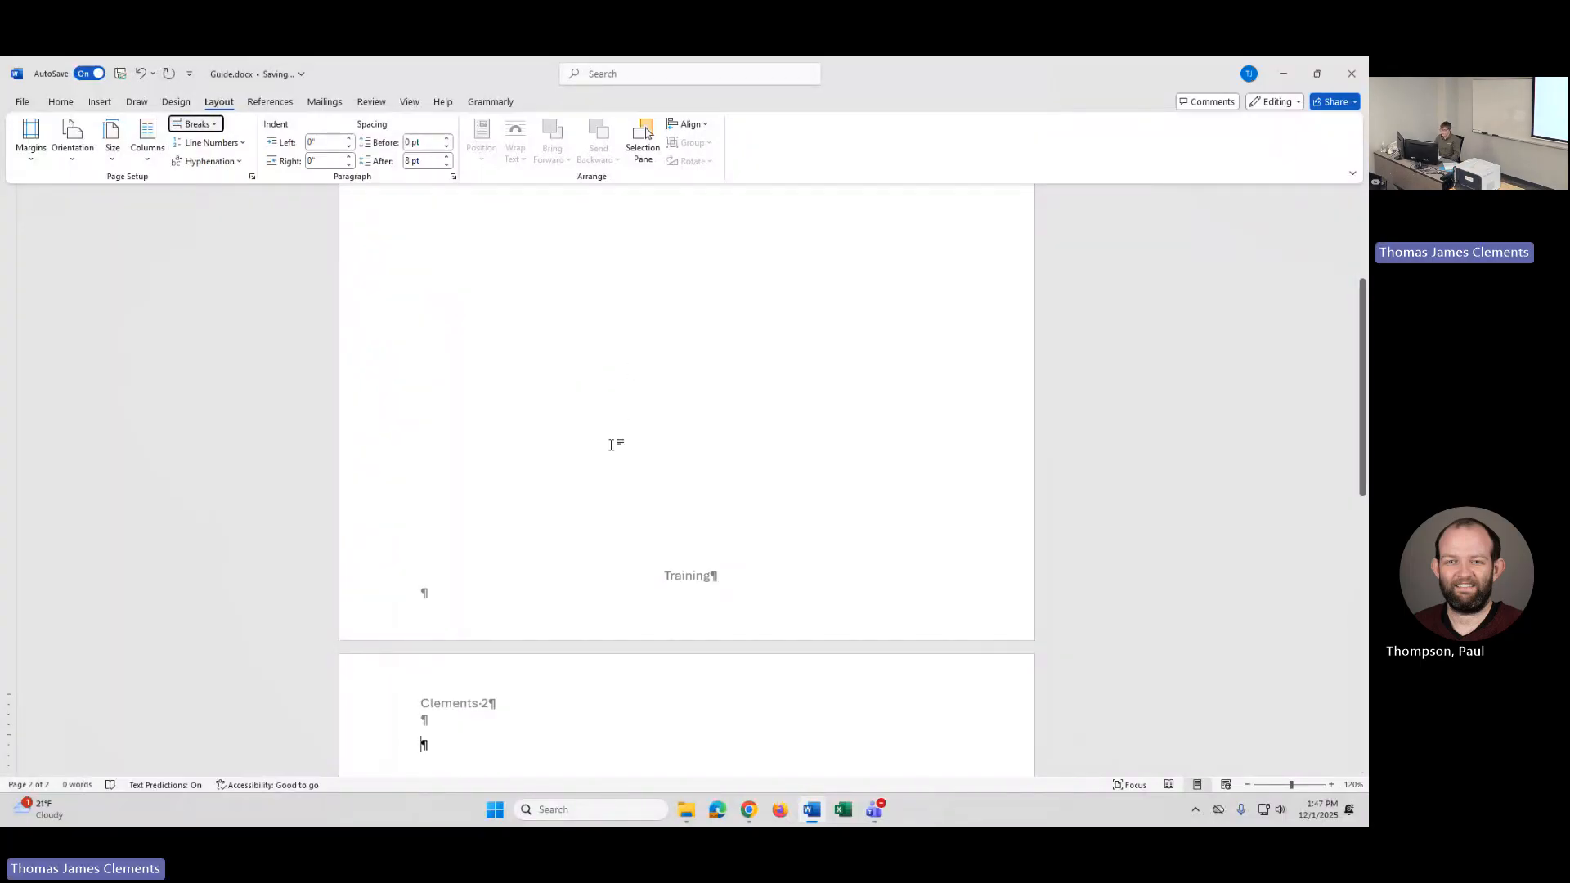
pyautogui.hotkey('ctrl', 'Return')
pyautogui.scroll(1, 611, 444)
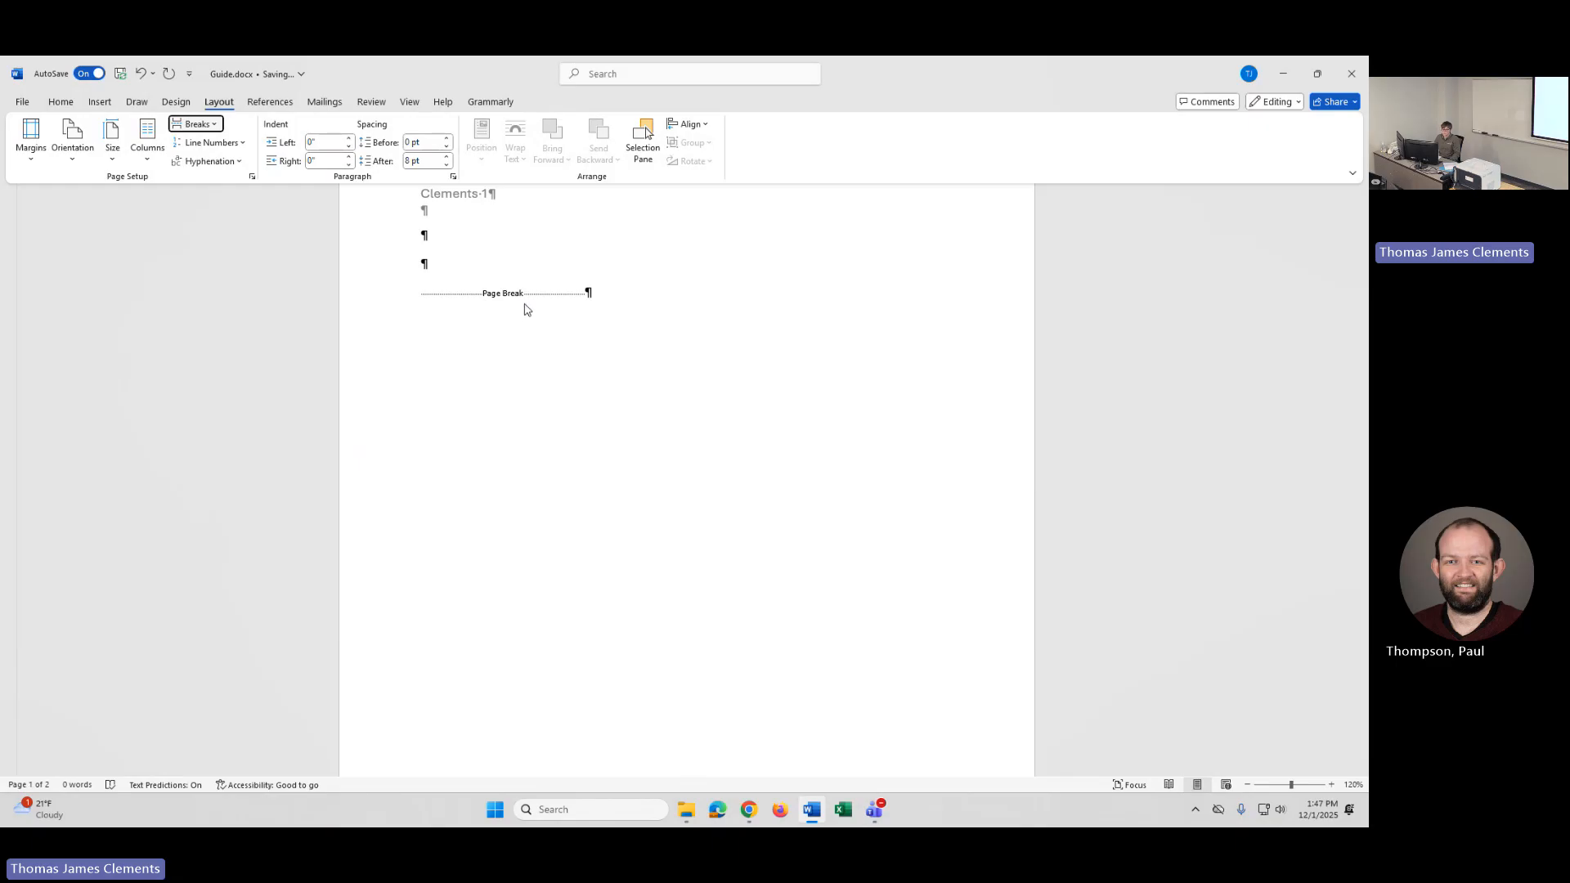
# Step: Hide the paragraph marks with the cursor above the page break, and show them again
pyautogui.click(458, 275)
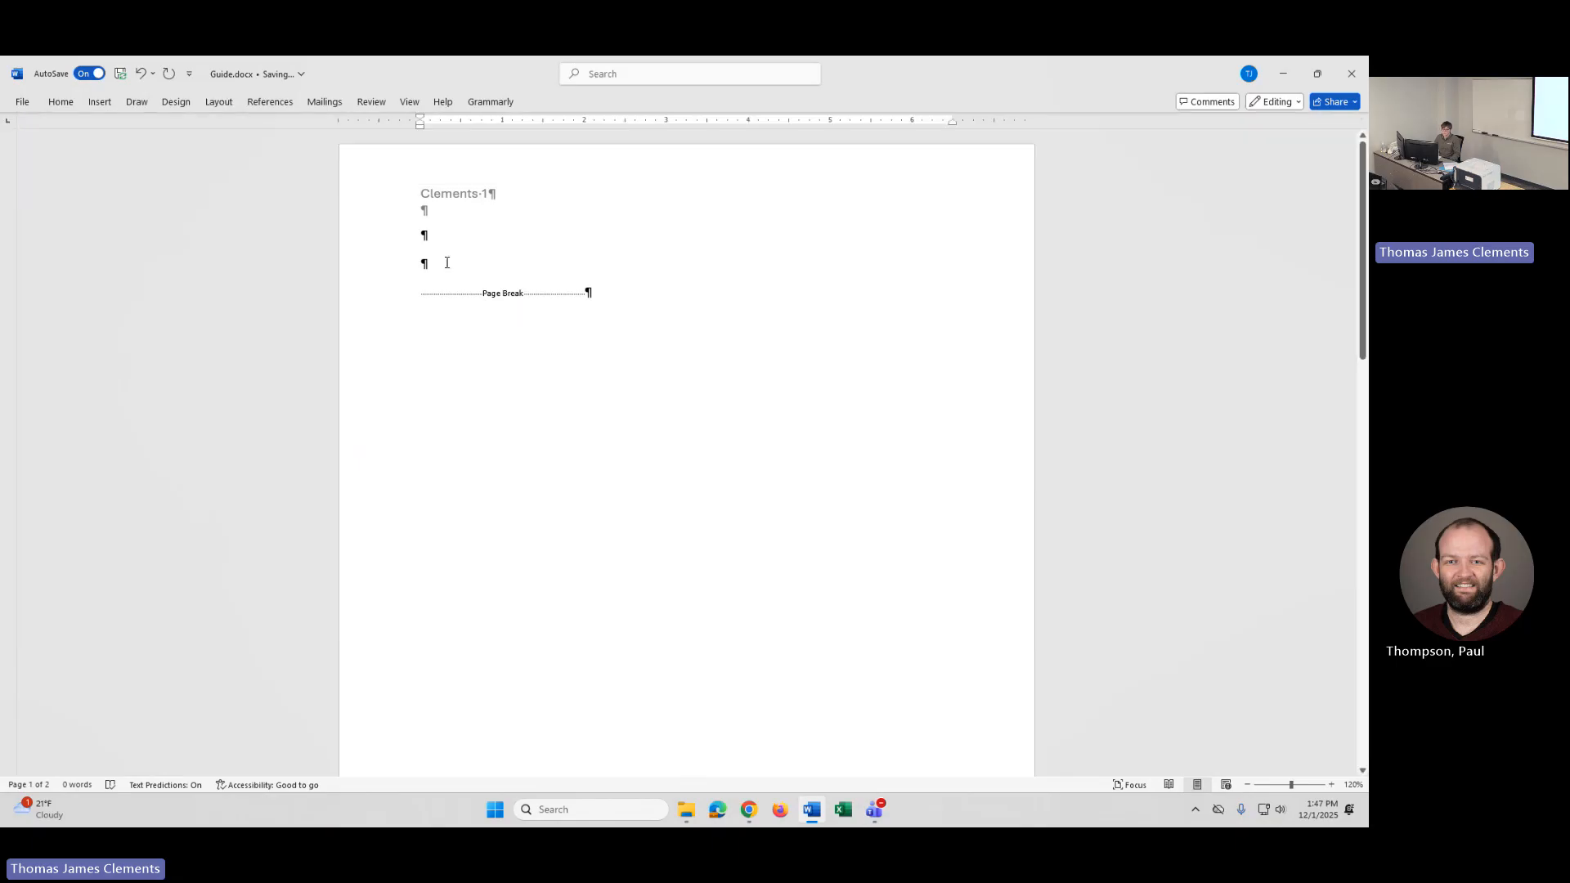
pyautogui.click(61, 104)
pyautogui.click(518, 132)
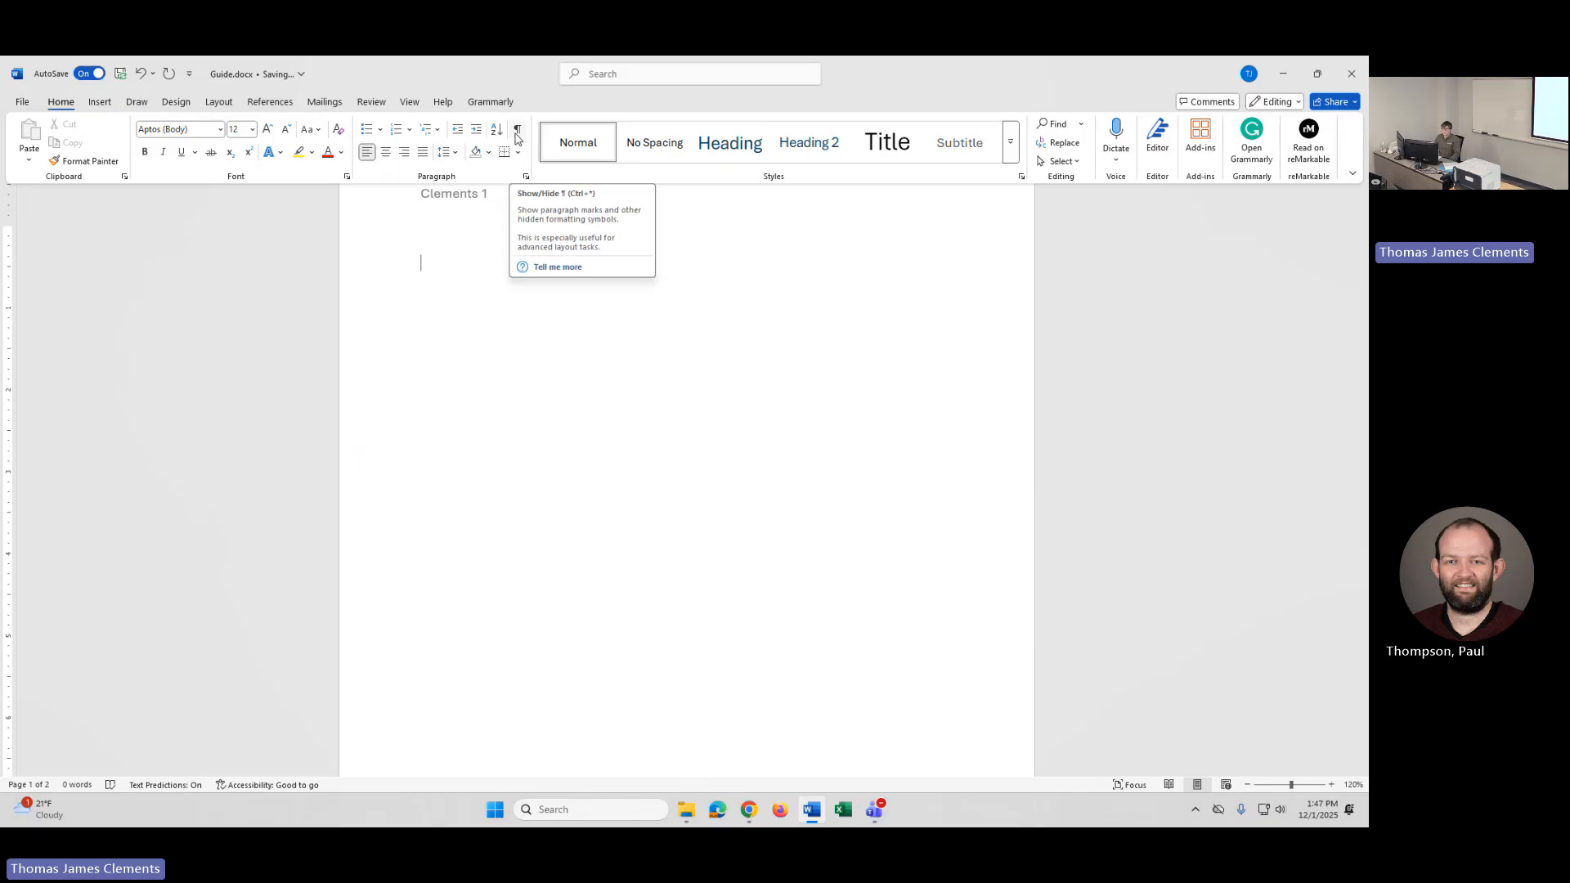
pyautogui.click(516, 133)
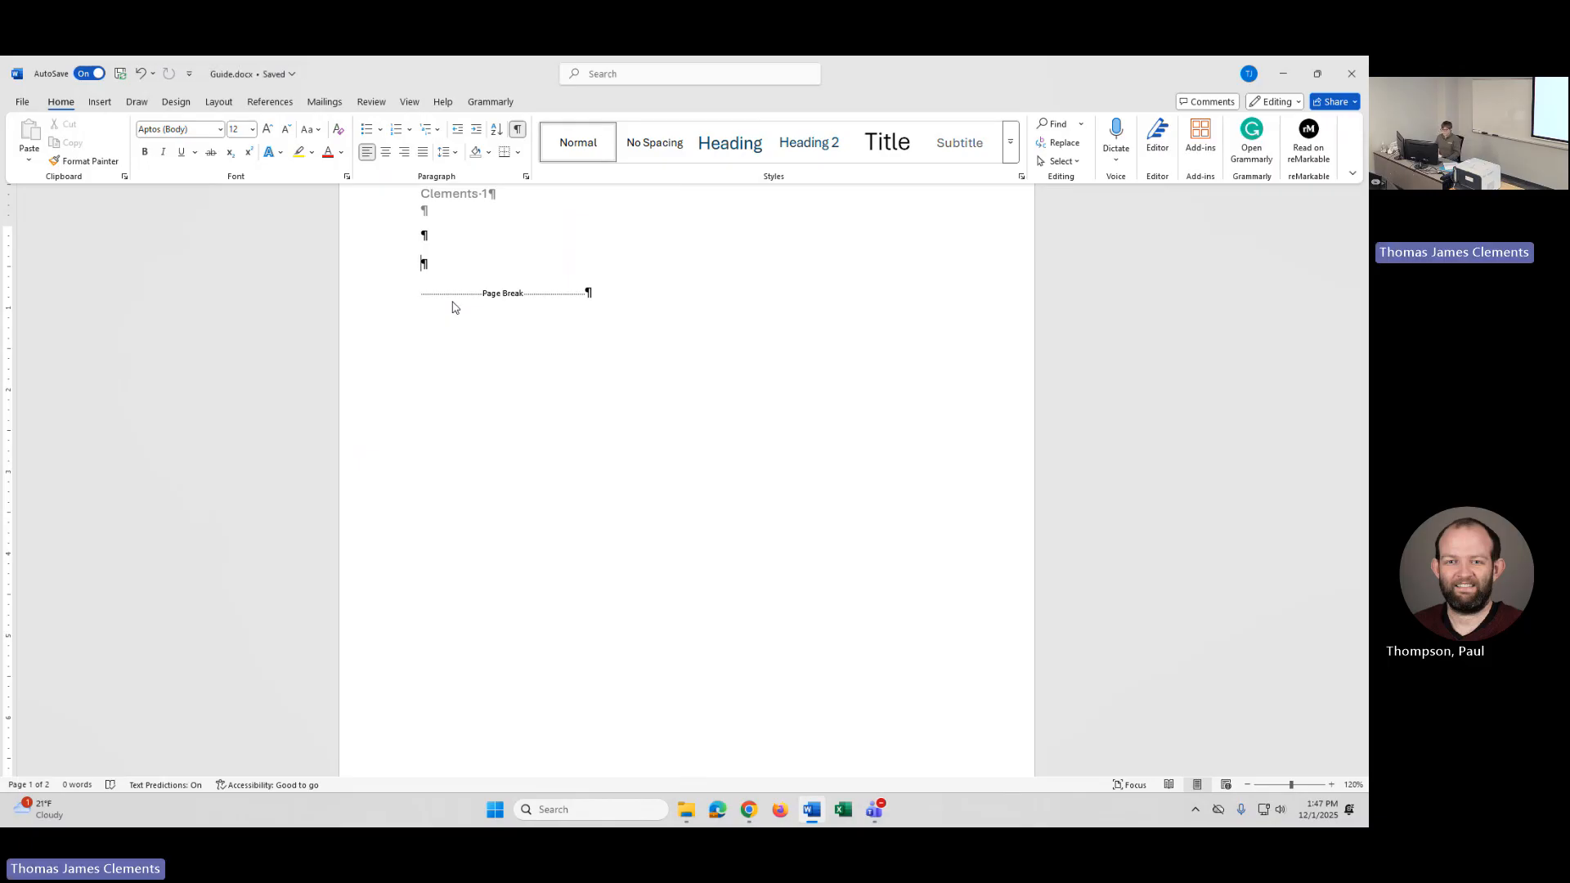
# Step: Set the font of the first blank body line to Times New Roman
pyautogui.click(438, 238)
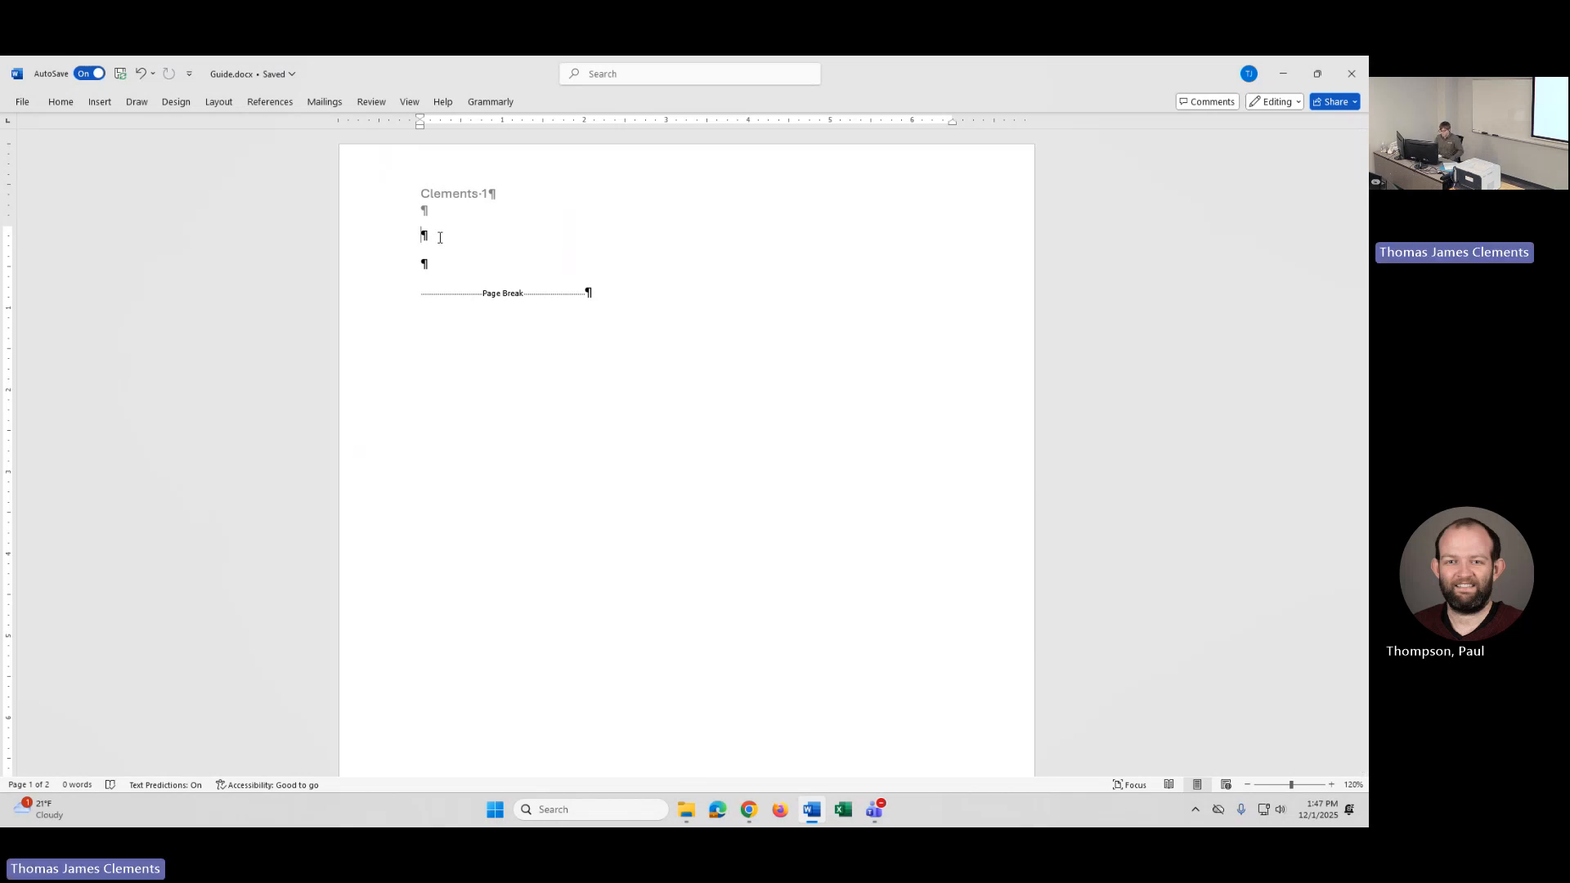
pyautogui.click(60, 103)
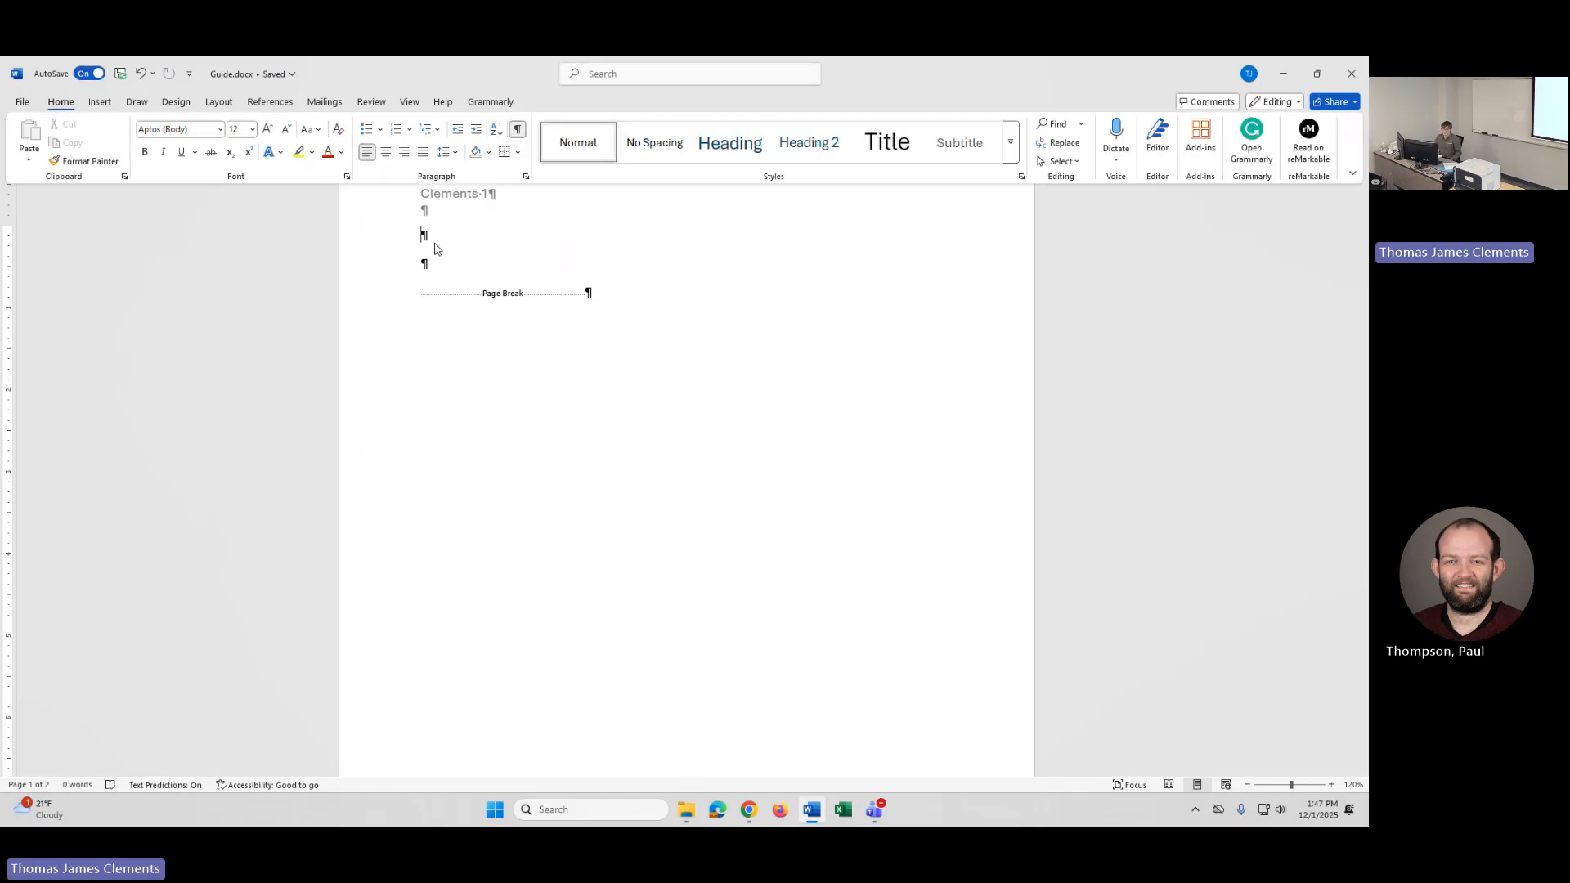
pyautogui.click(436, 242)
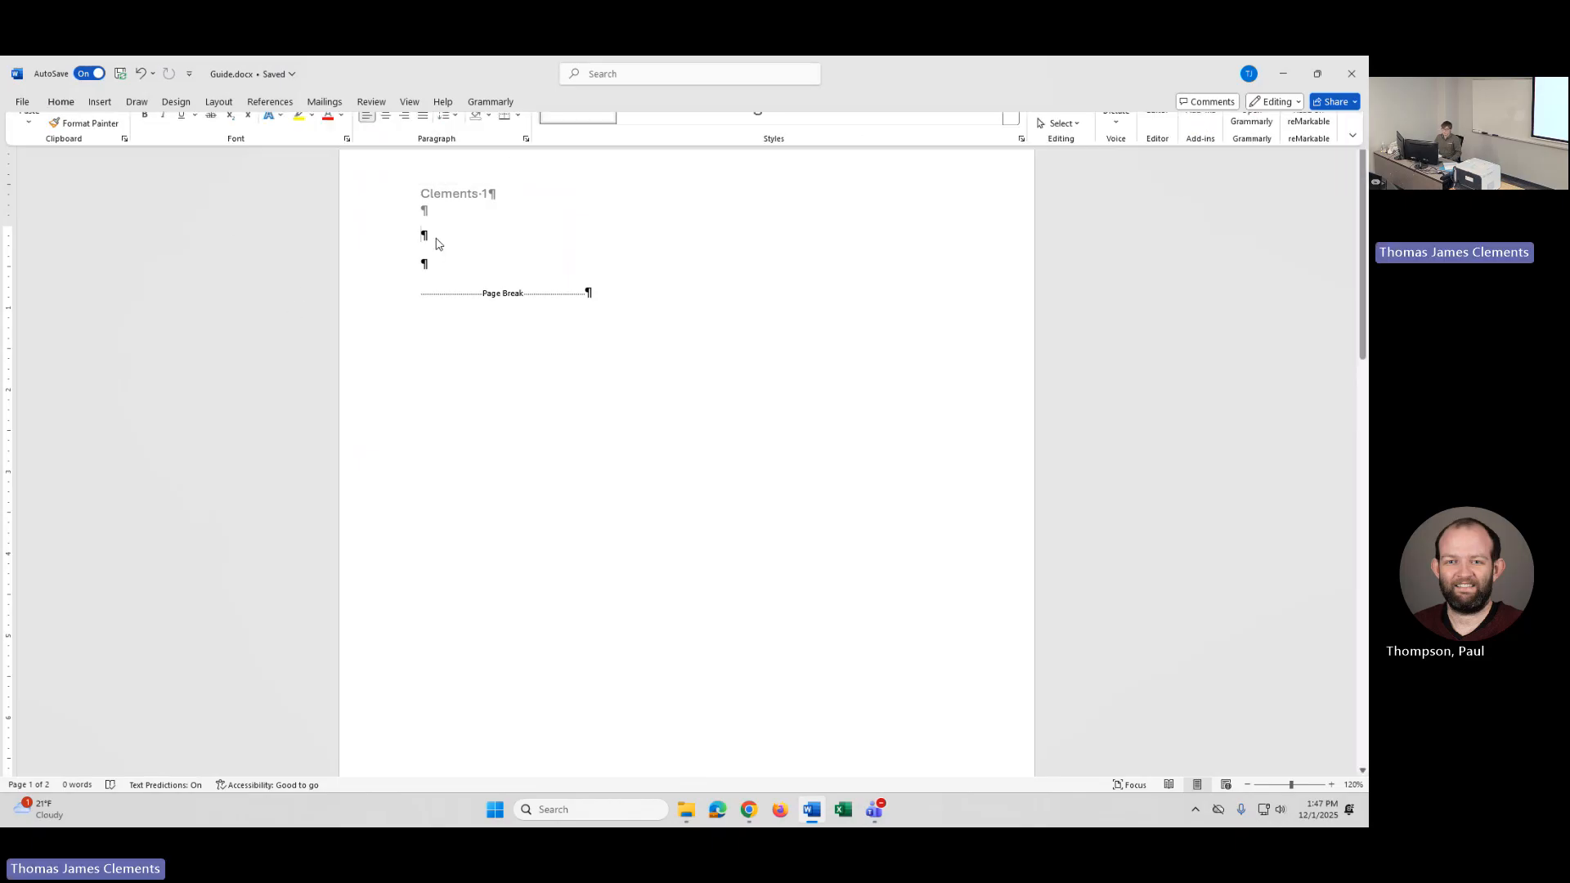
pyautogui.click(51, 105)
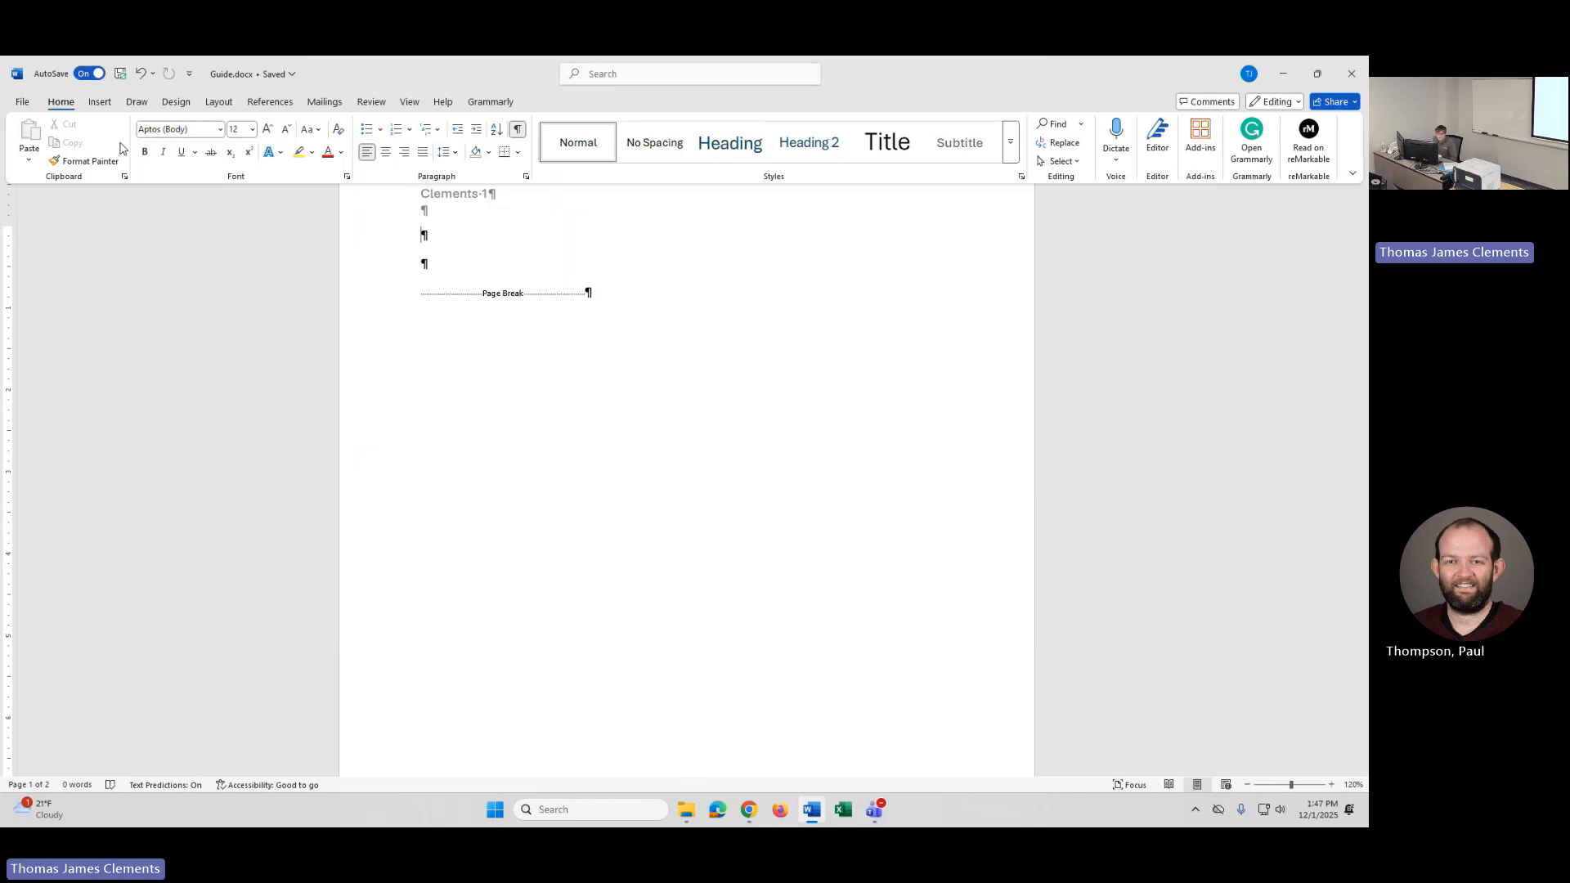
pyautogui.click(187, 128)
pyautogui.press('BackSpace')
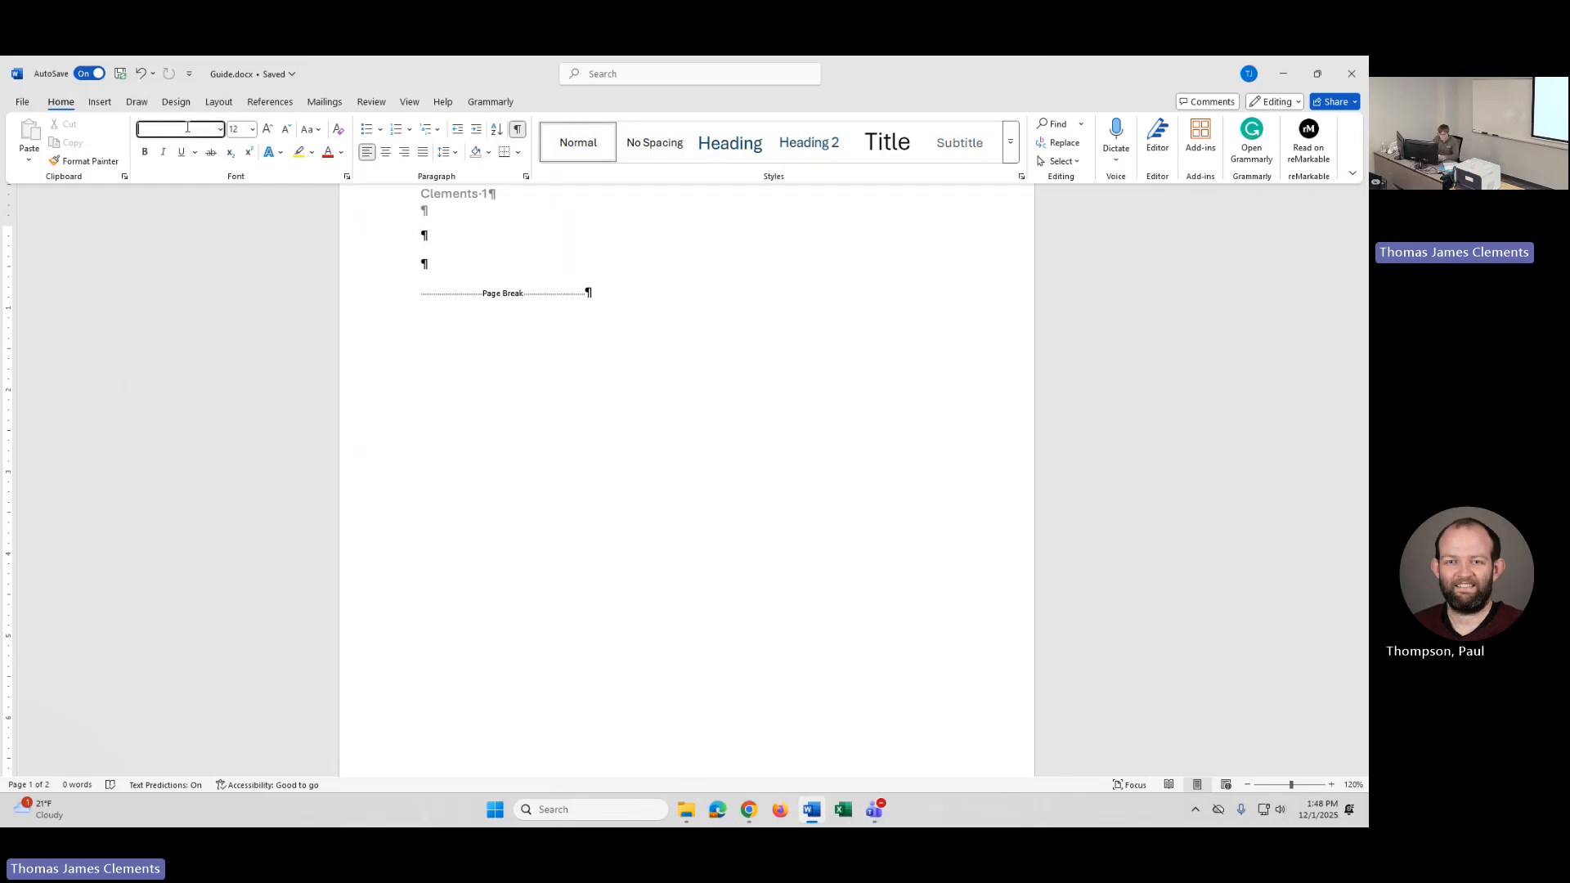
pyautogui.write('Times New Roman')
pyautogui.press('Return')
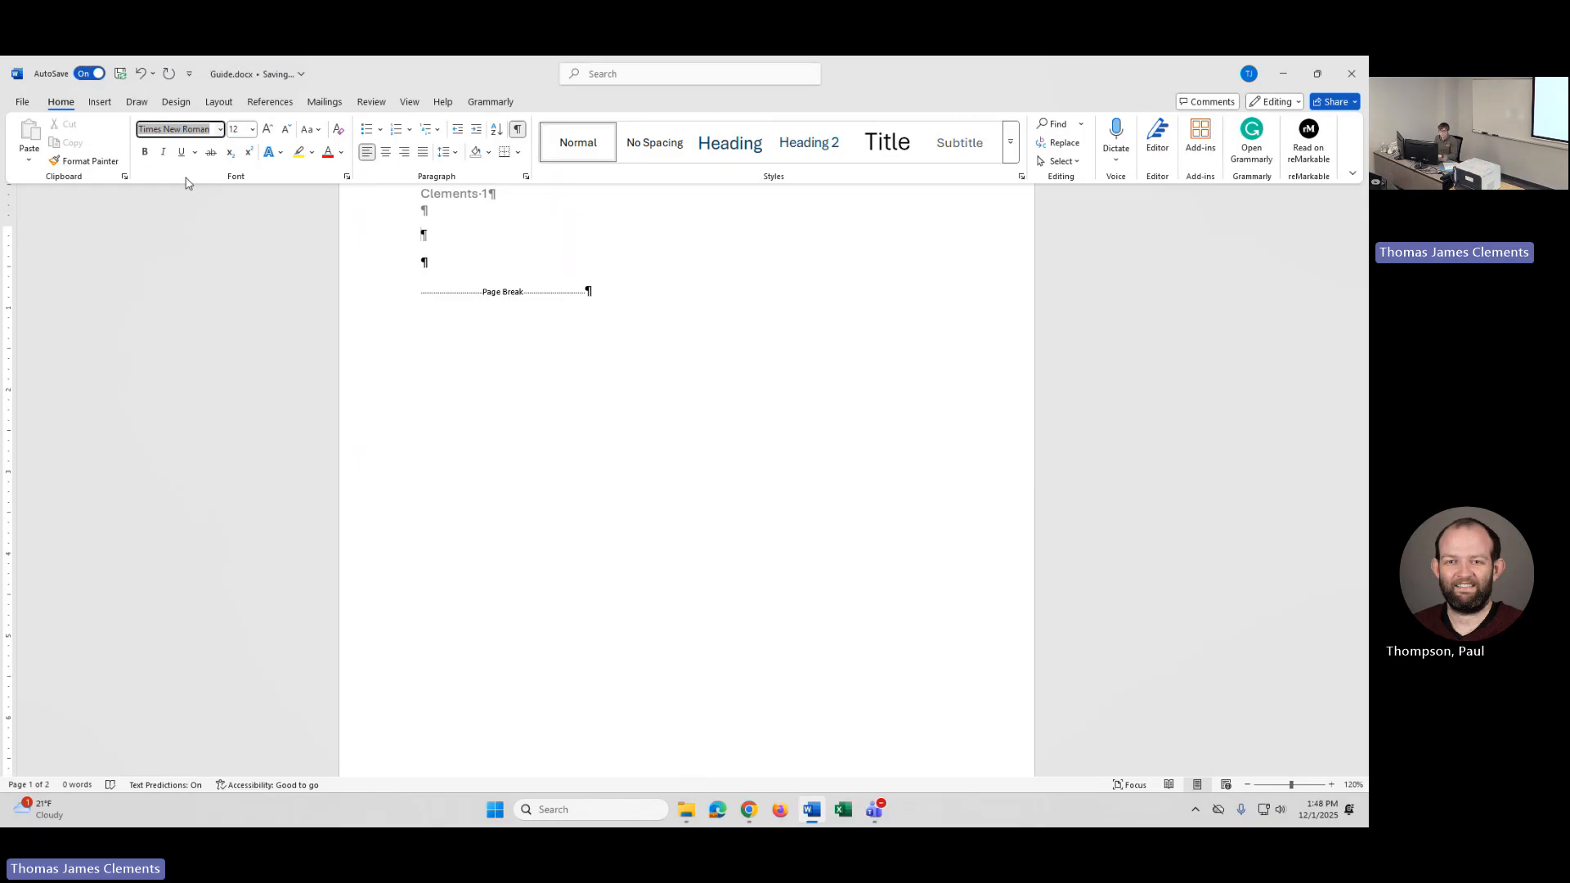
# Step: Change the first line's font to Amasis MT Pro Medium, and switch it back to Times New Roman
pyautogui.click(219, 129)
pyautogui.scroll(-2, 198, 261)
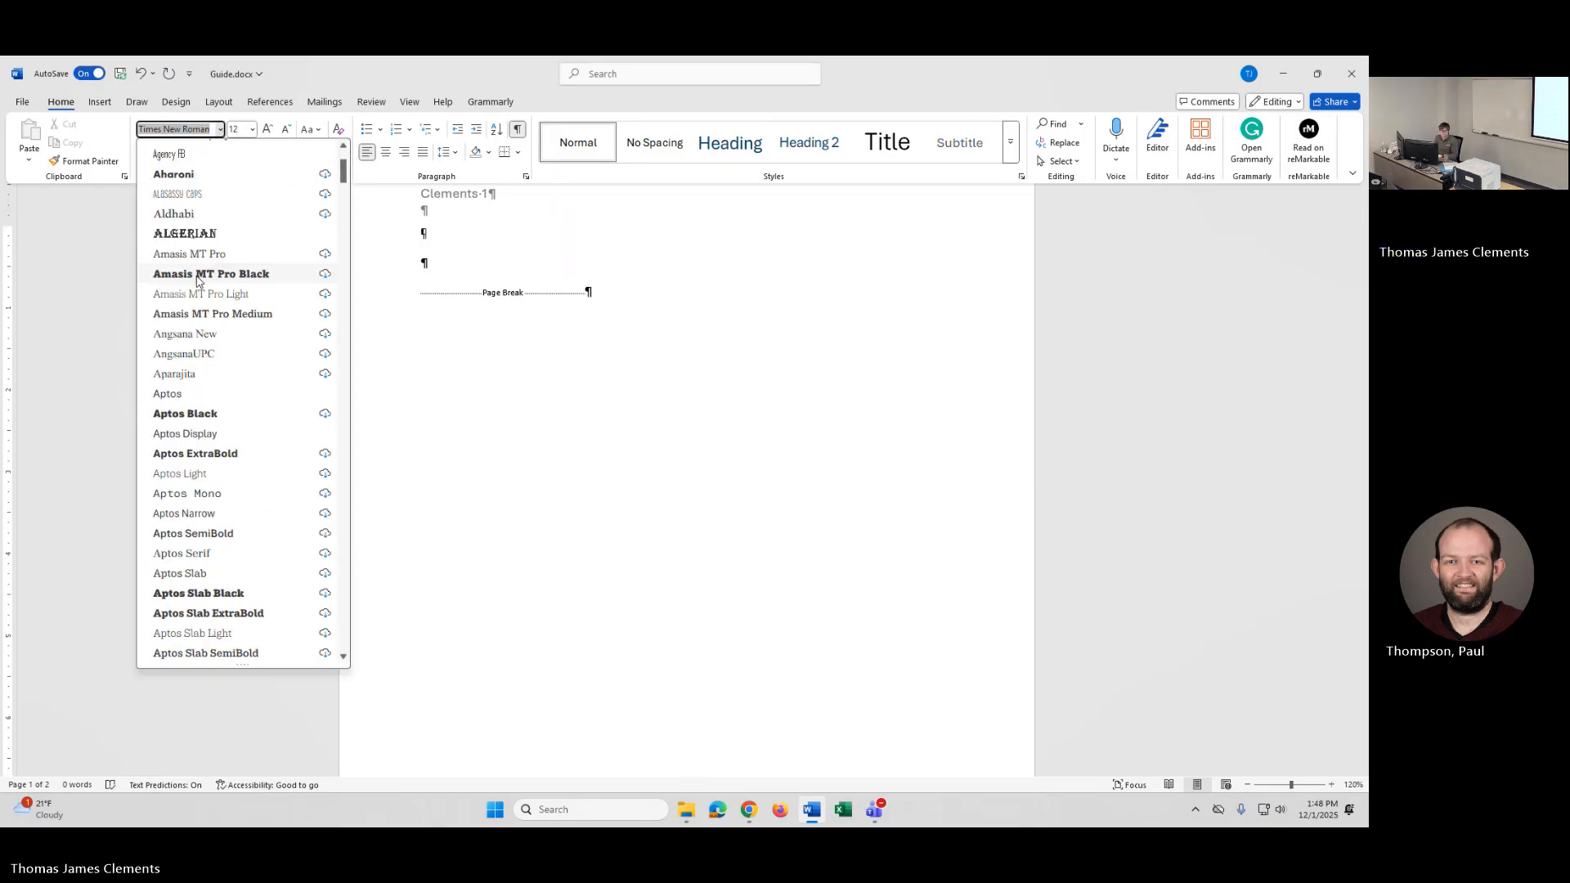
pyautogui.click(200, 314)
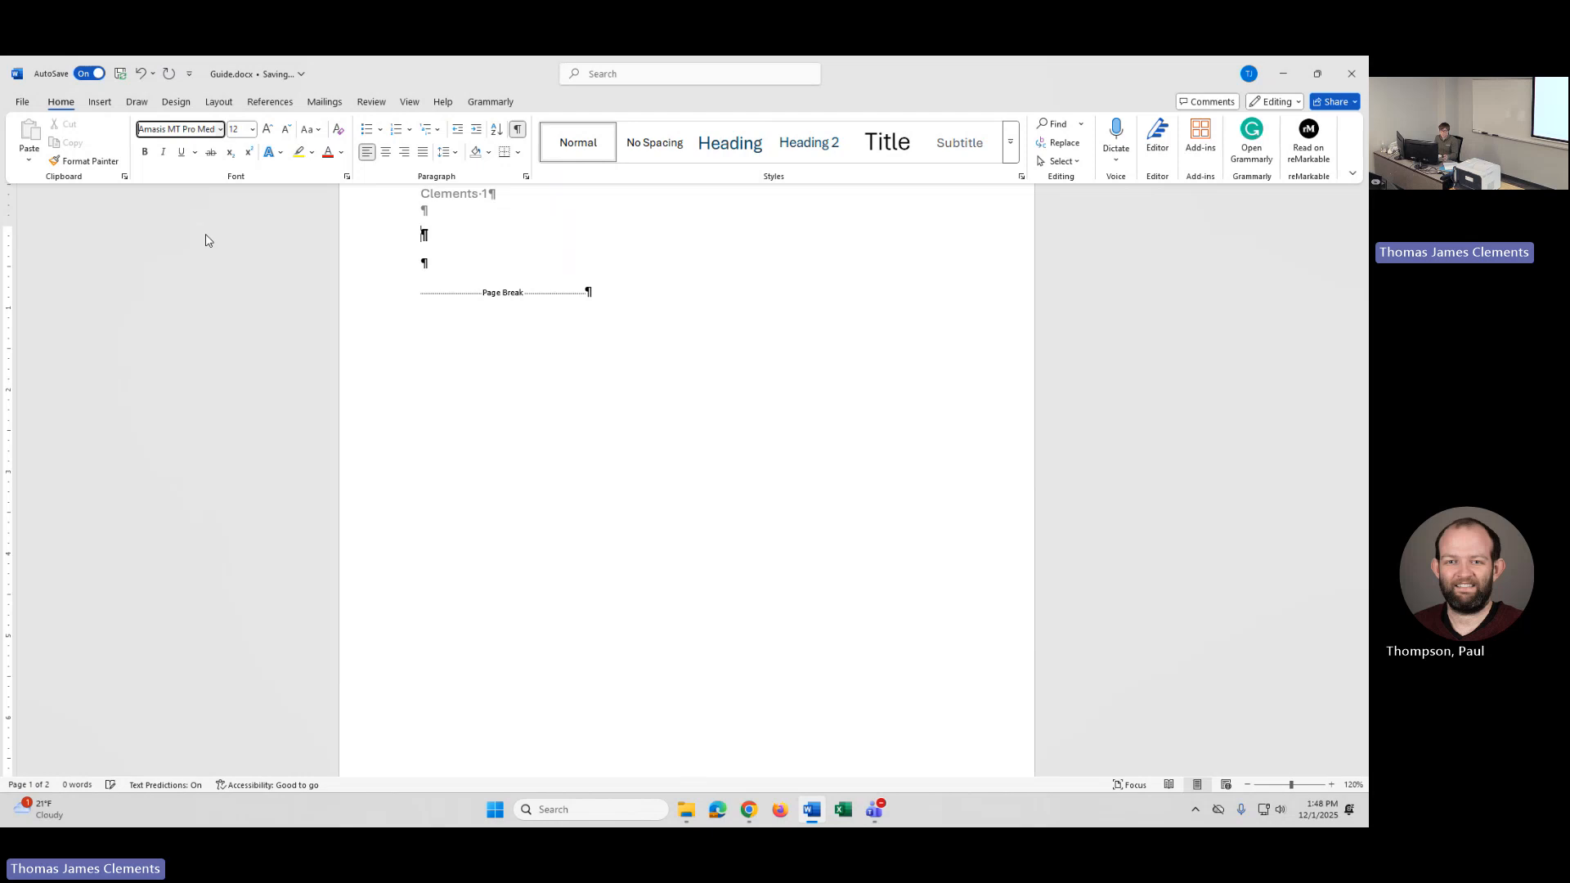
pyautogui.click(219, 129)
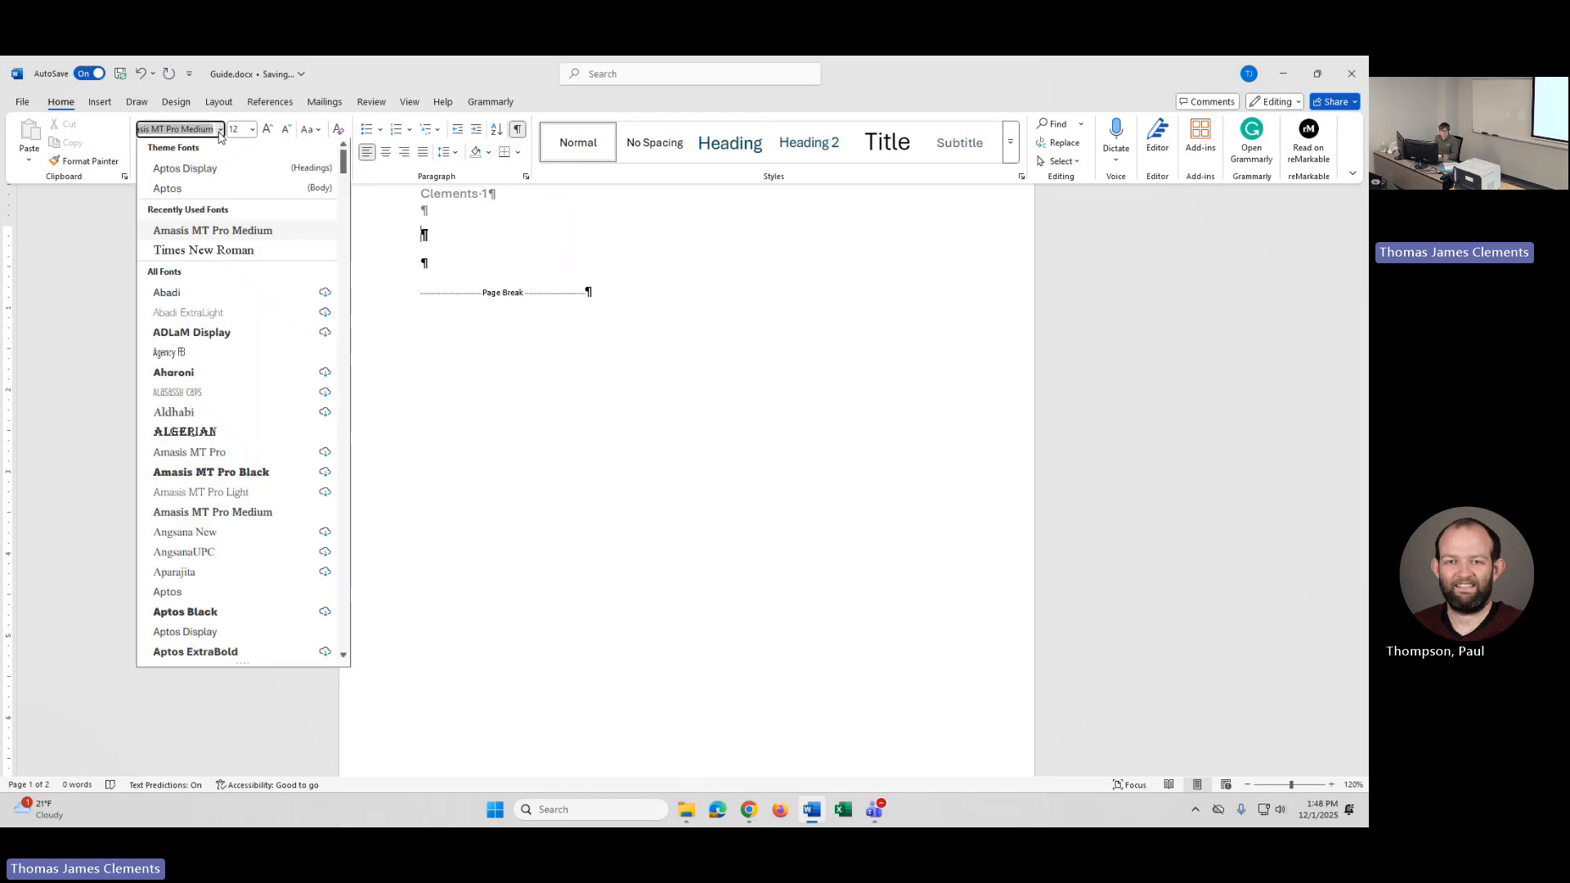
pyautogui.click(217, 251)
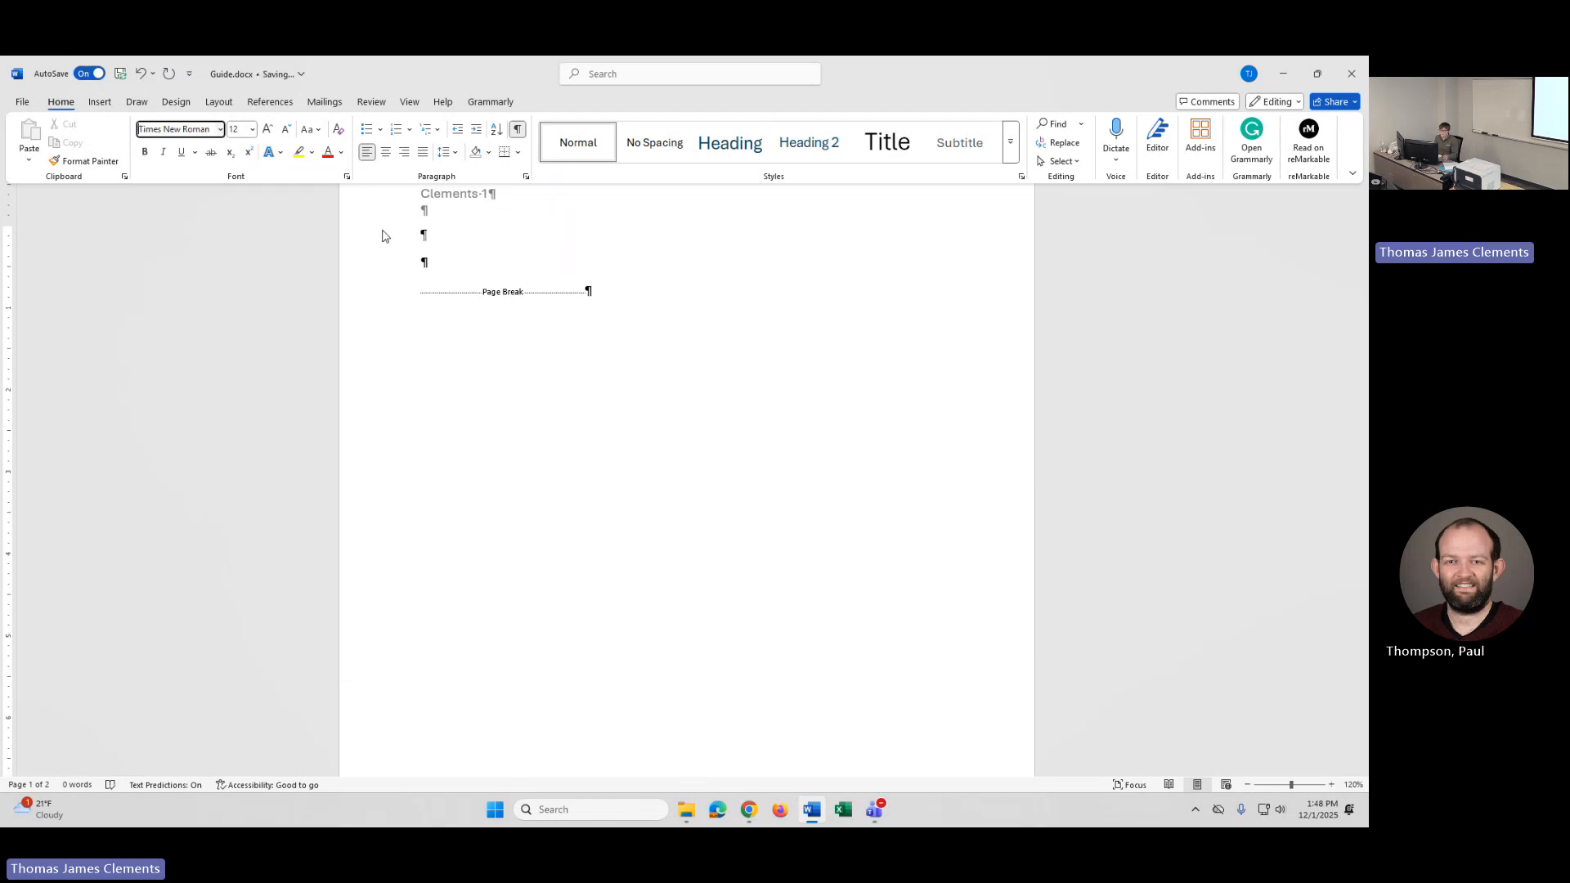
# Step: Set the font size of the first blank line to 12
pyautogui.click(438, 235)
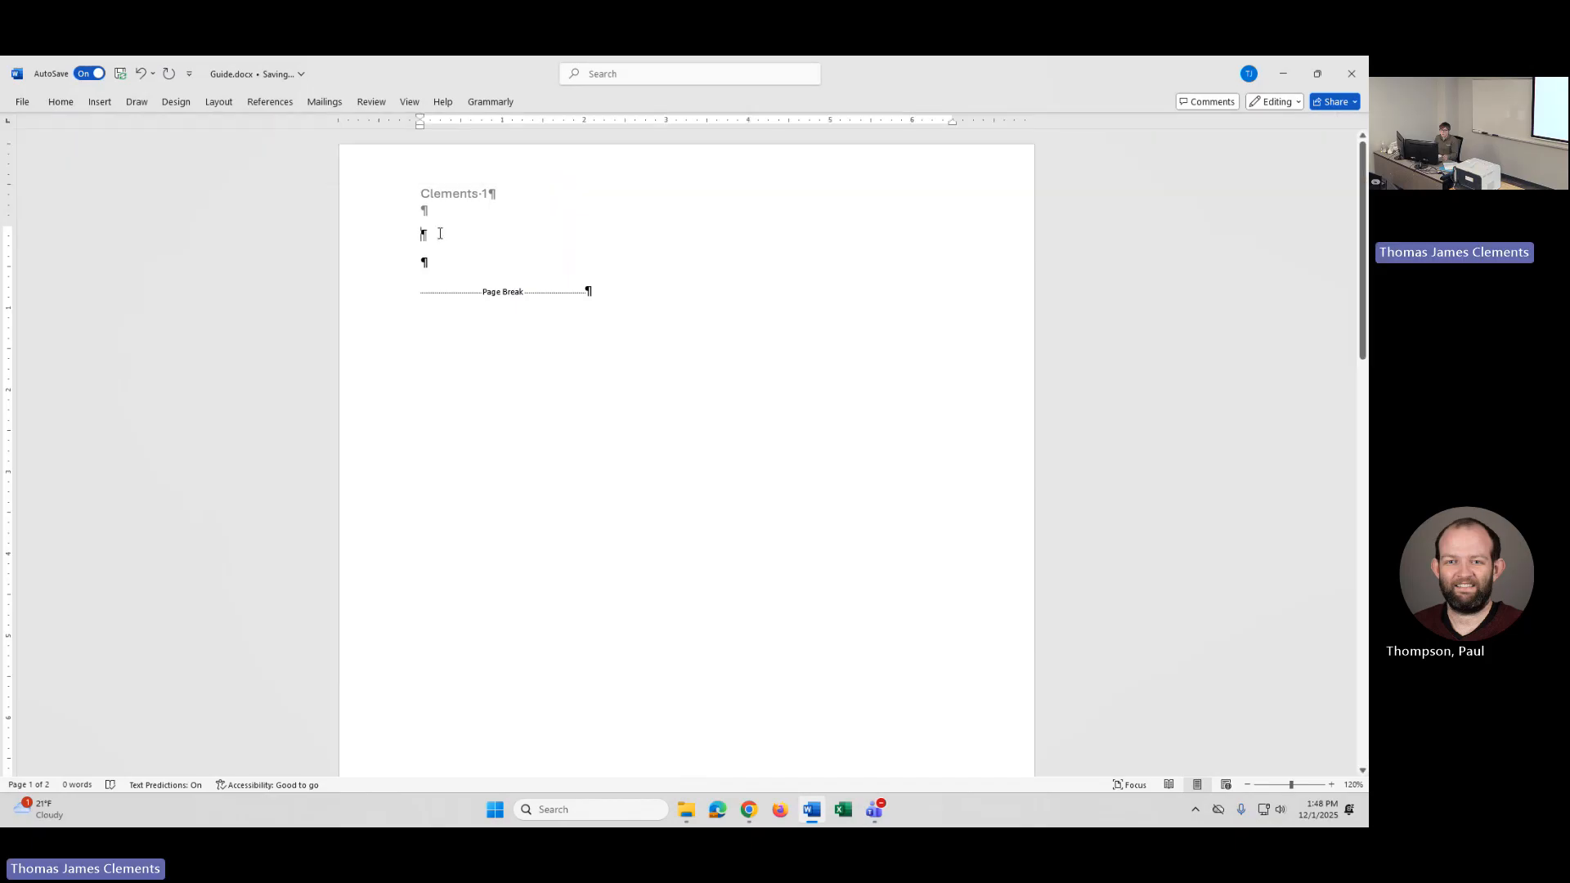
pyautogui.click(61, 102)
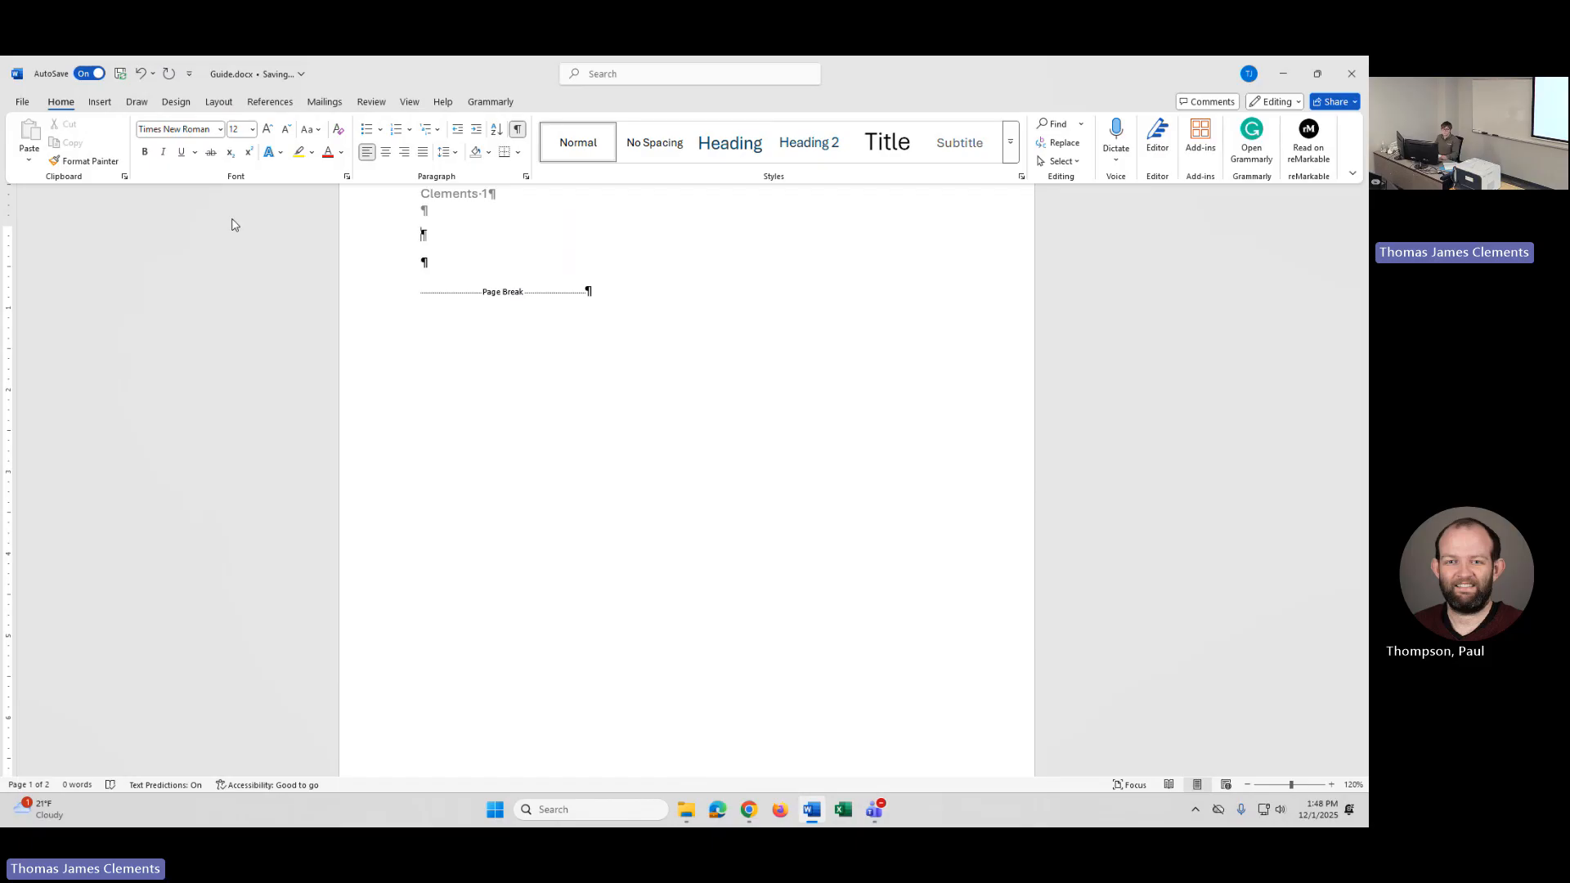
pyautogui.click(253, 129)
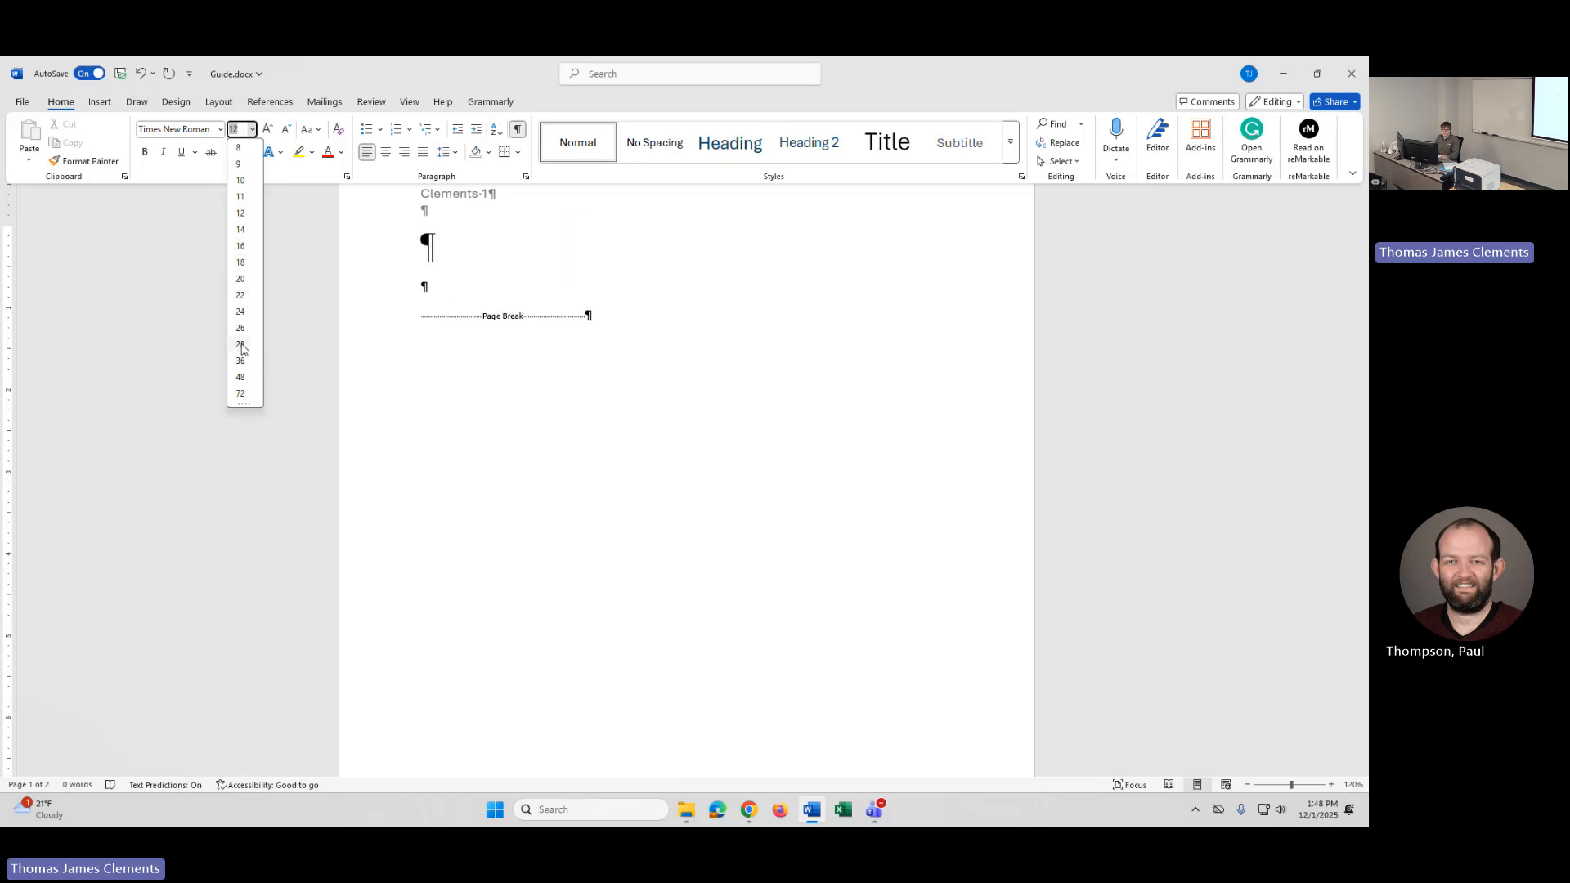
pyautogui.click(244, 216)
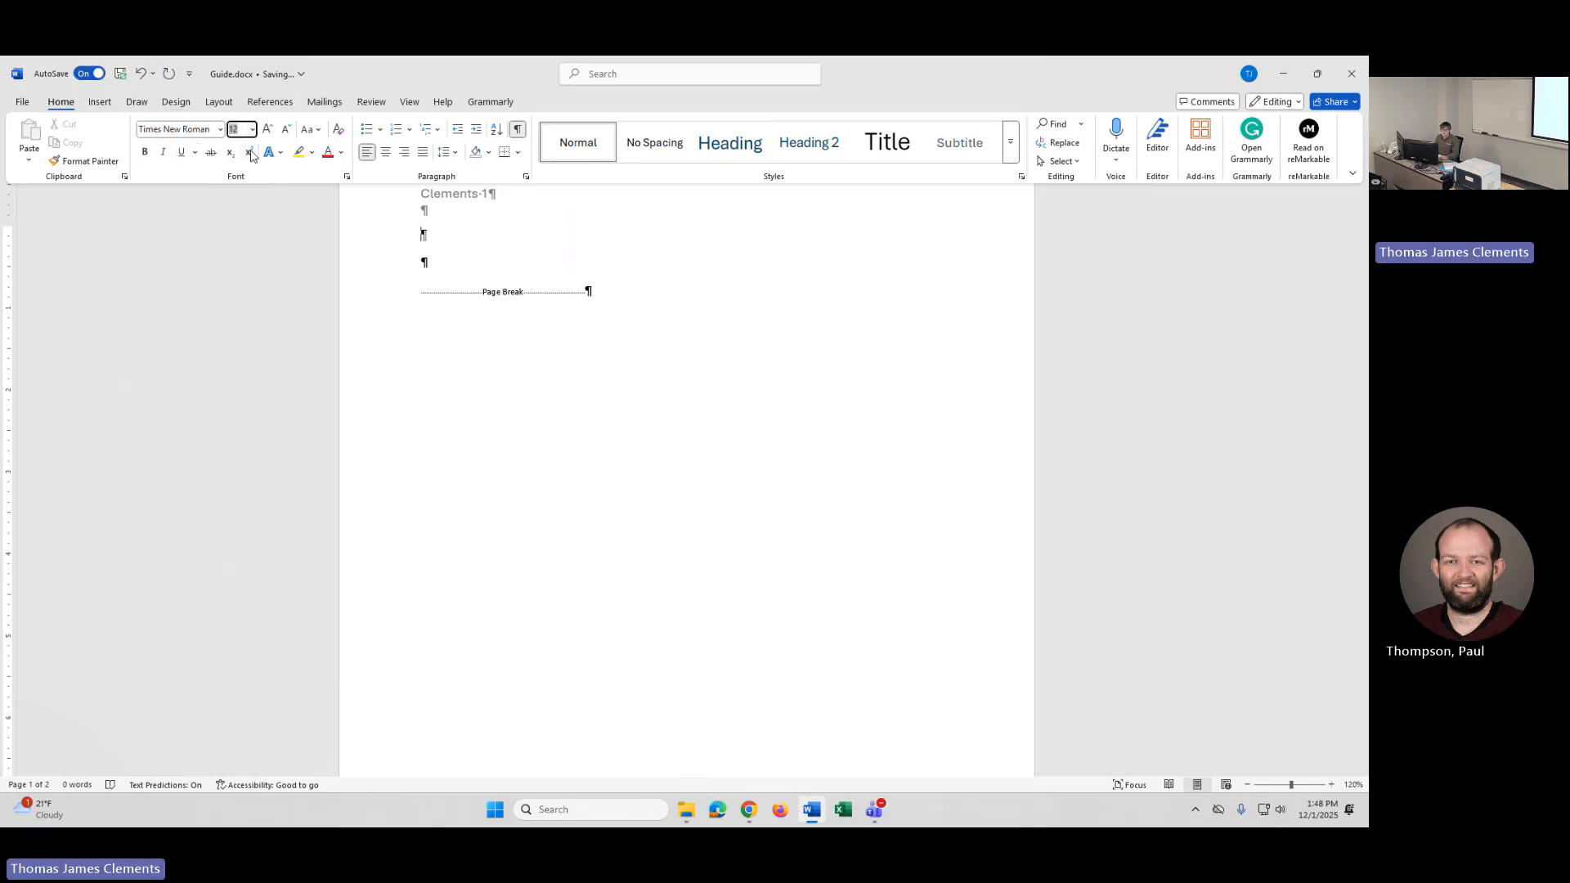
# Step: Turn on bold for the first line and enter the sample text "gigig"
pyautogui.click(145, 153)
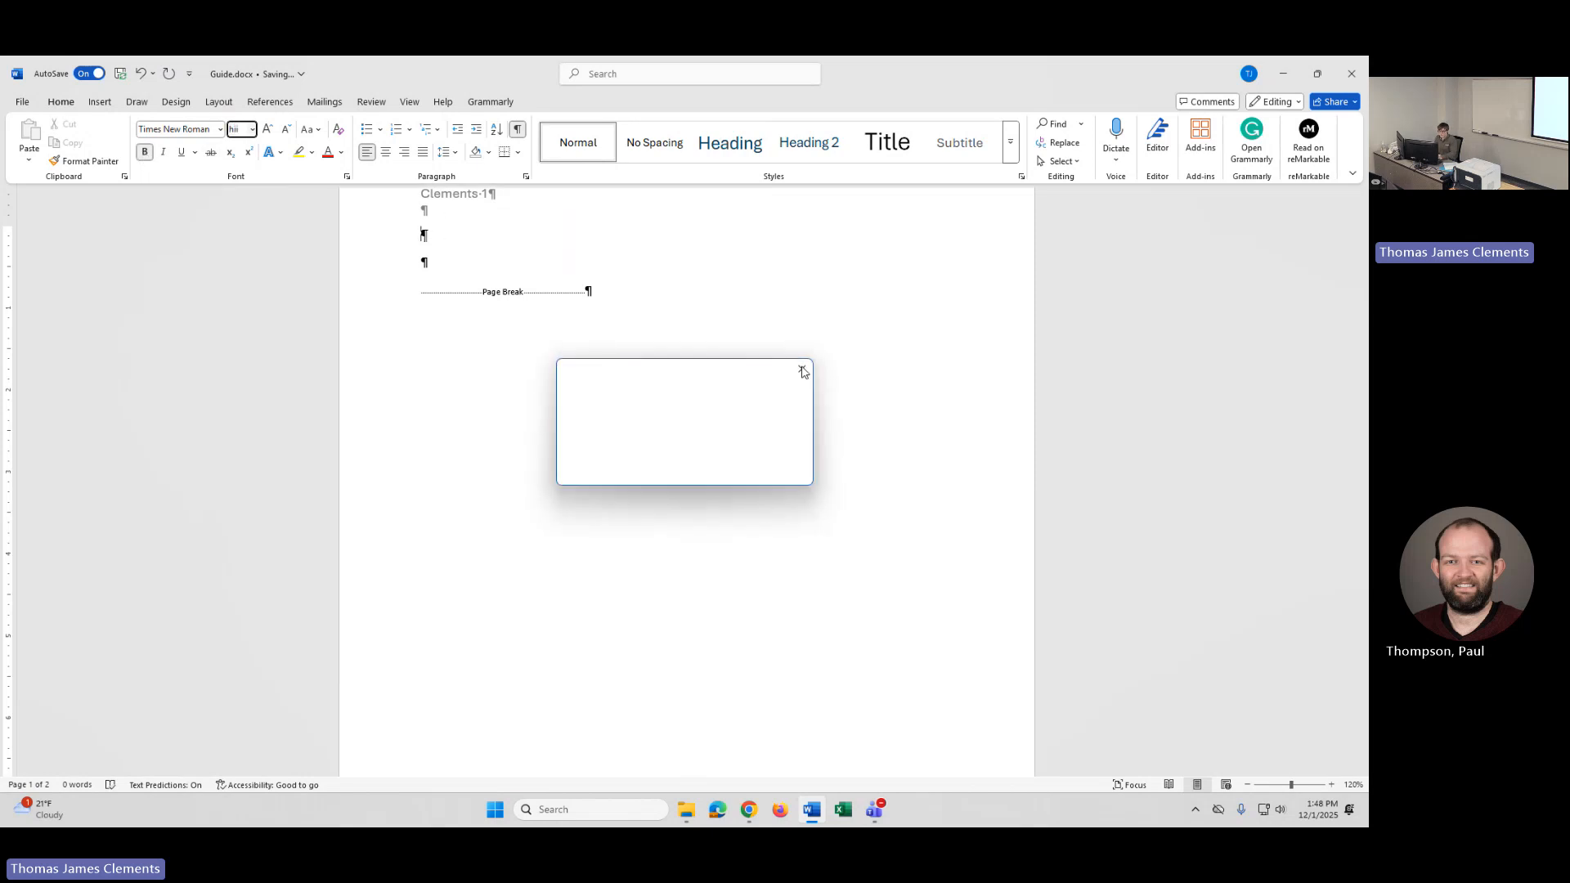
pyautogui.click(800, 370)
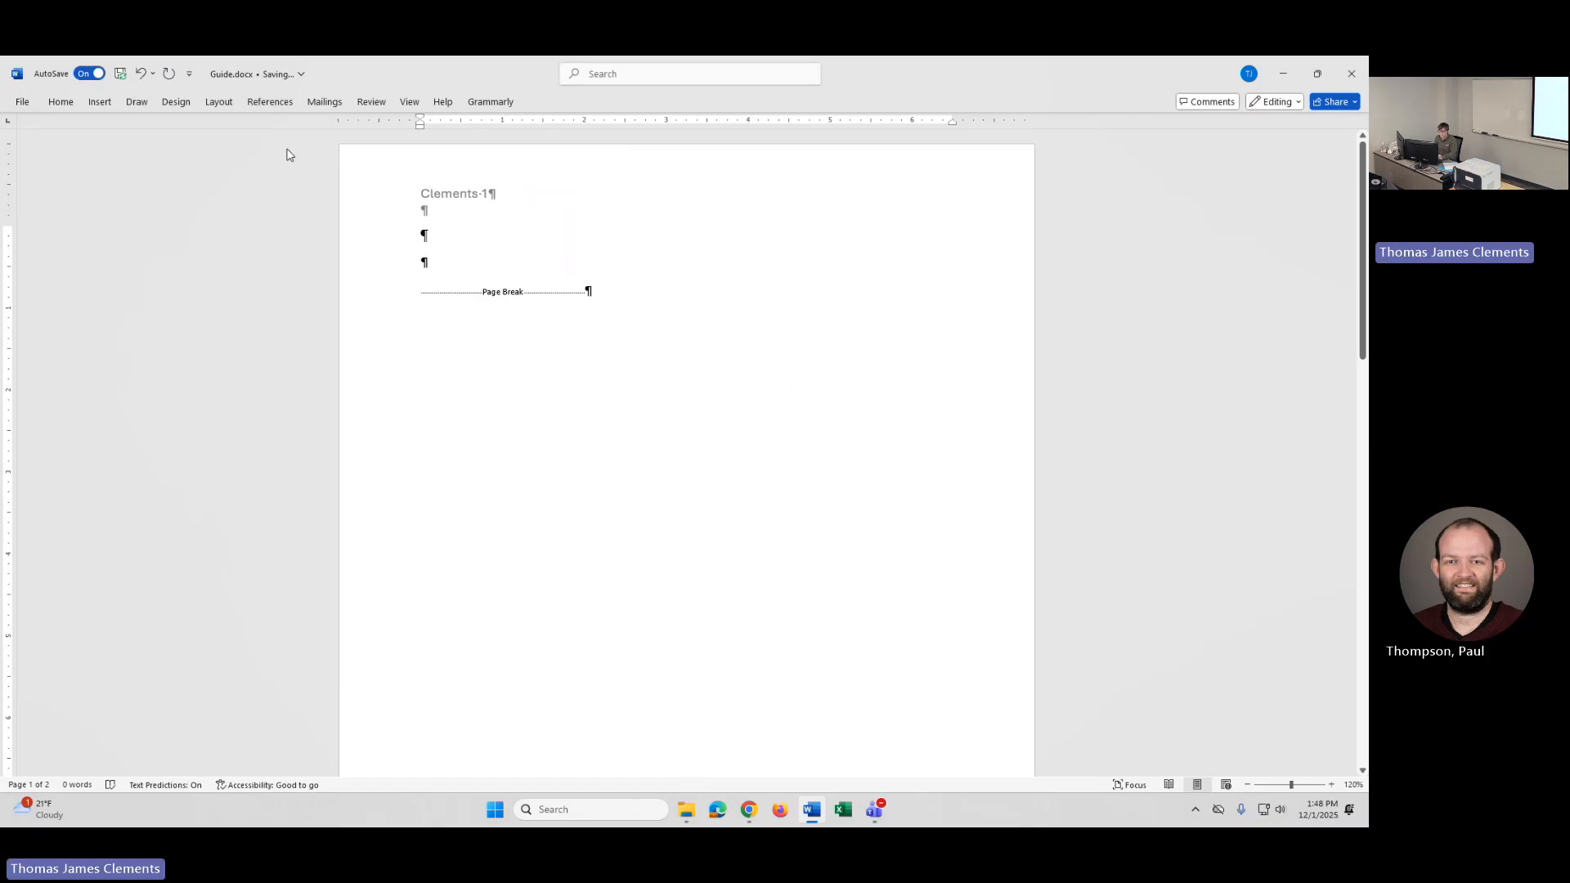
pyautogui.click(74, 105)
pyautogui.click(456, 237)
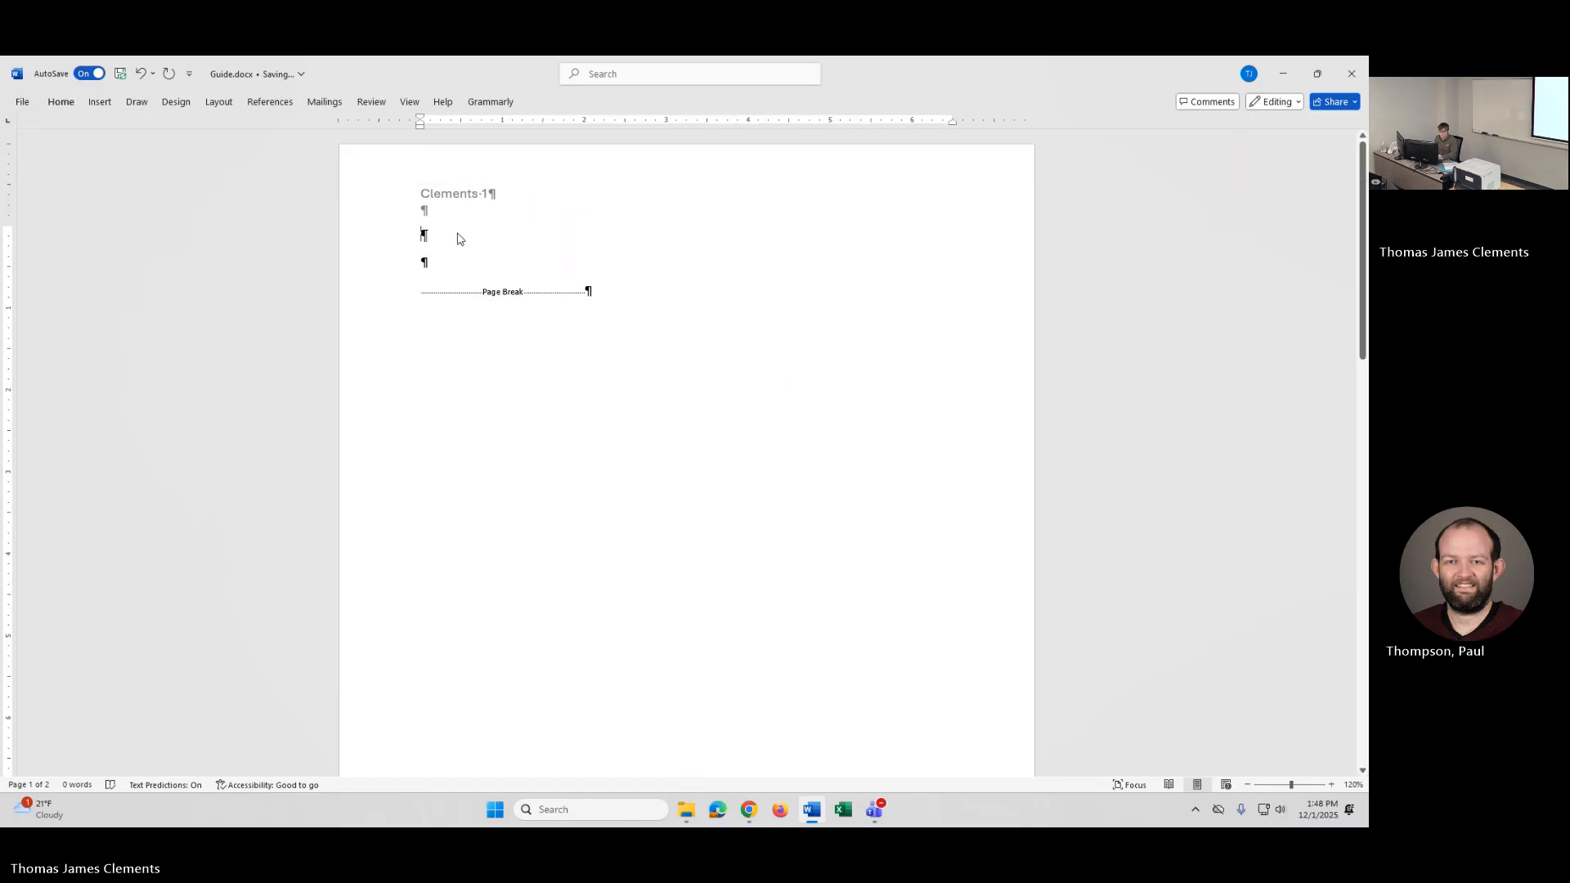
pyautogui.write('gigig')
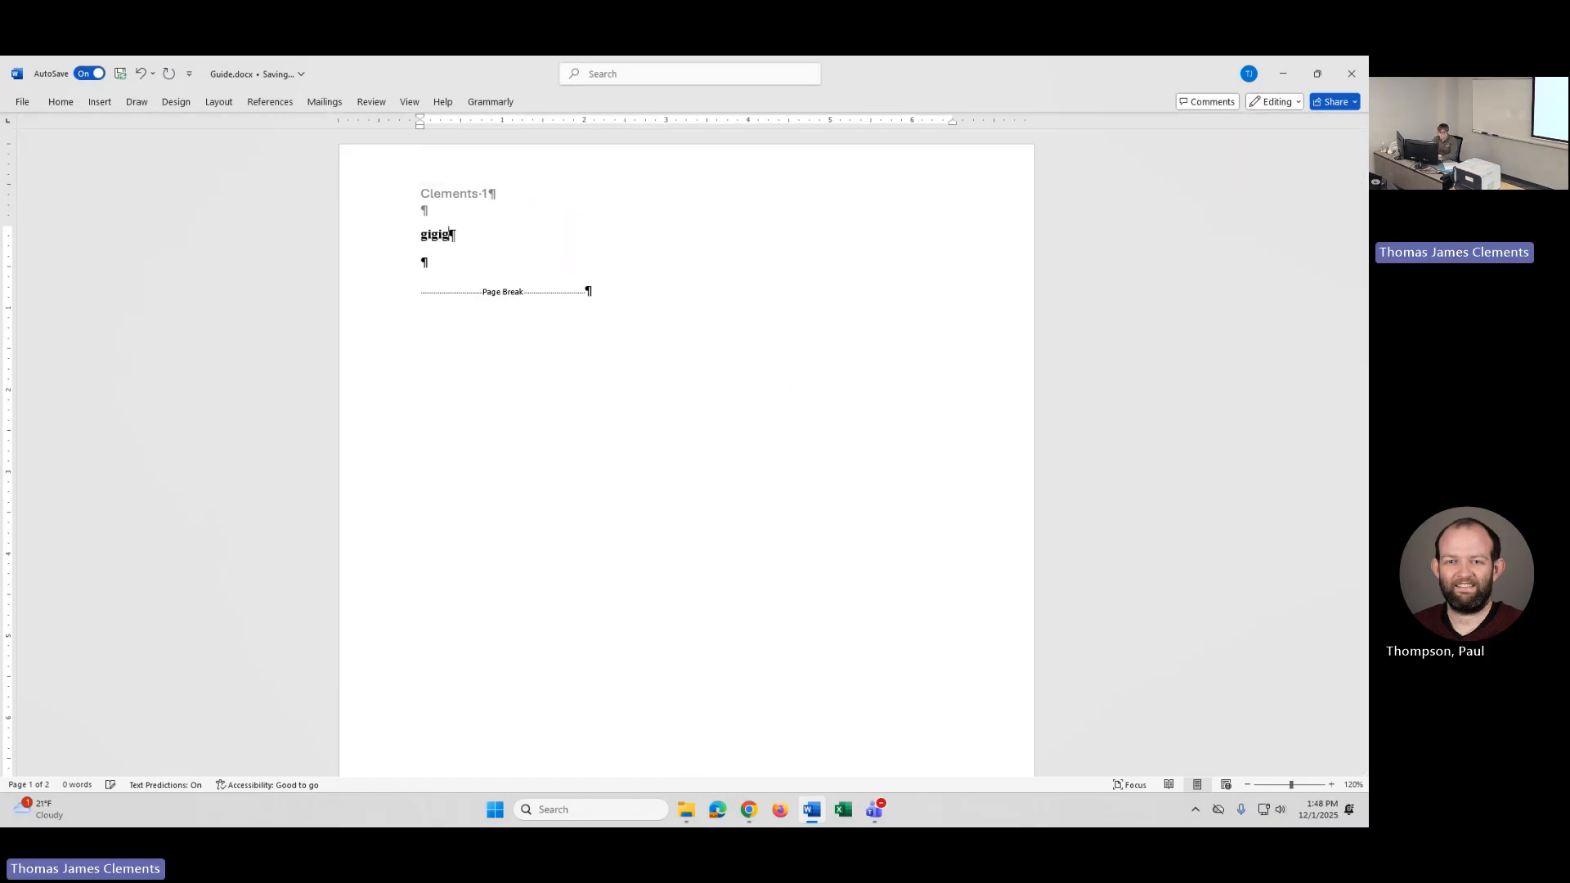
# Step: Turn bold off and delete the sample text from the first line
pyautogui.click(60, 102)
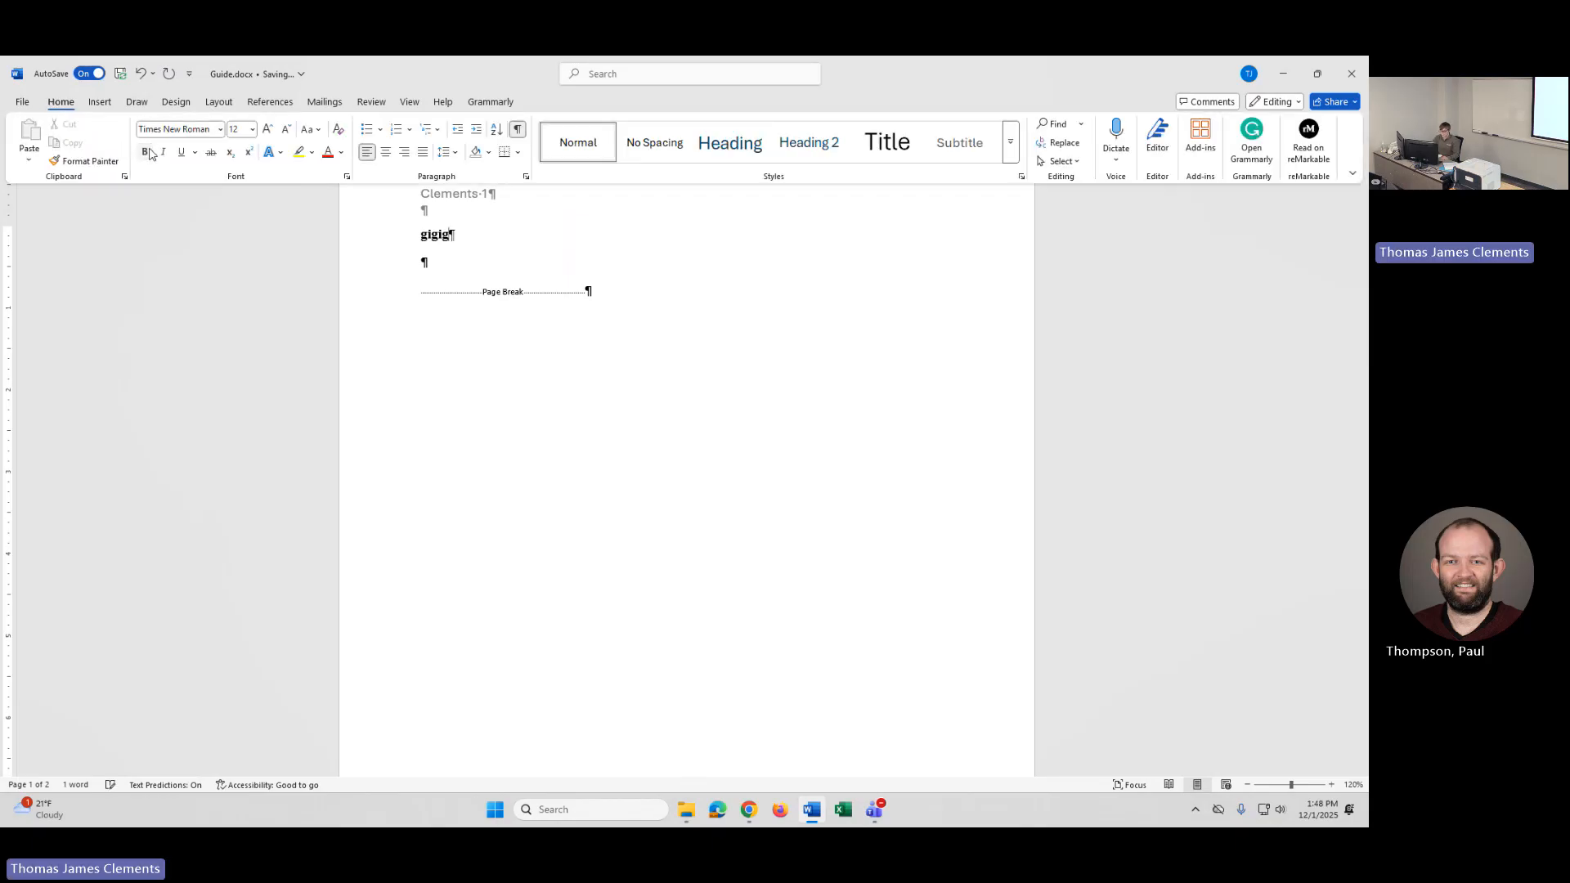
pyautogui.press('BackSpace')
pyautogui.press('BackSpace')
pyautogui.press('BackSpace')
pyautogui.press('BackSpace')
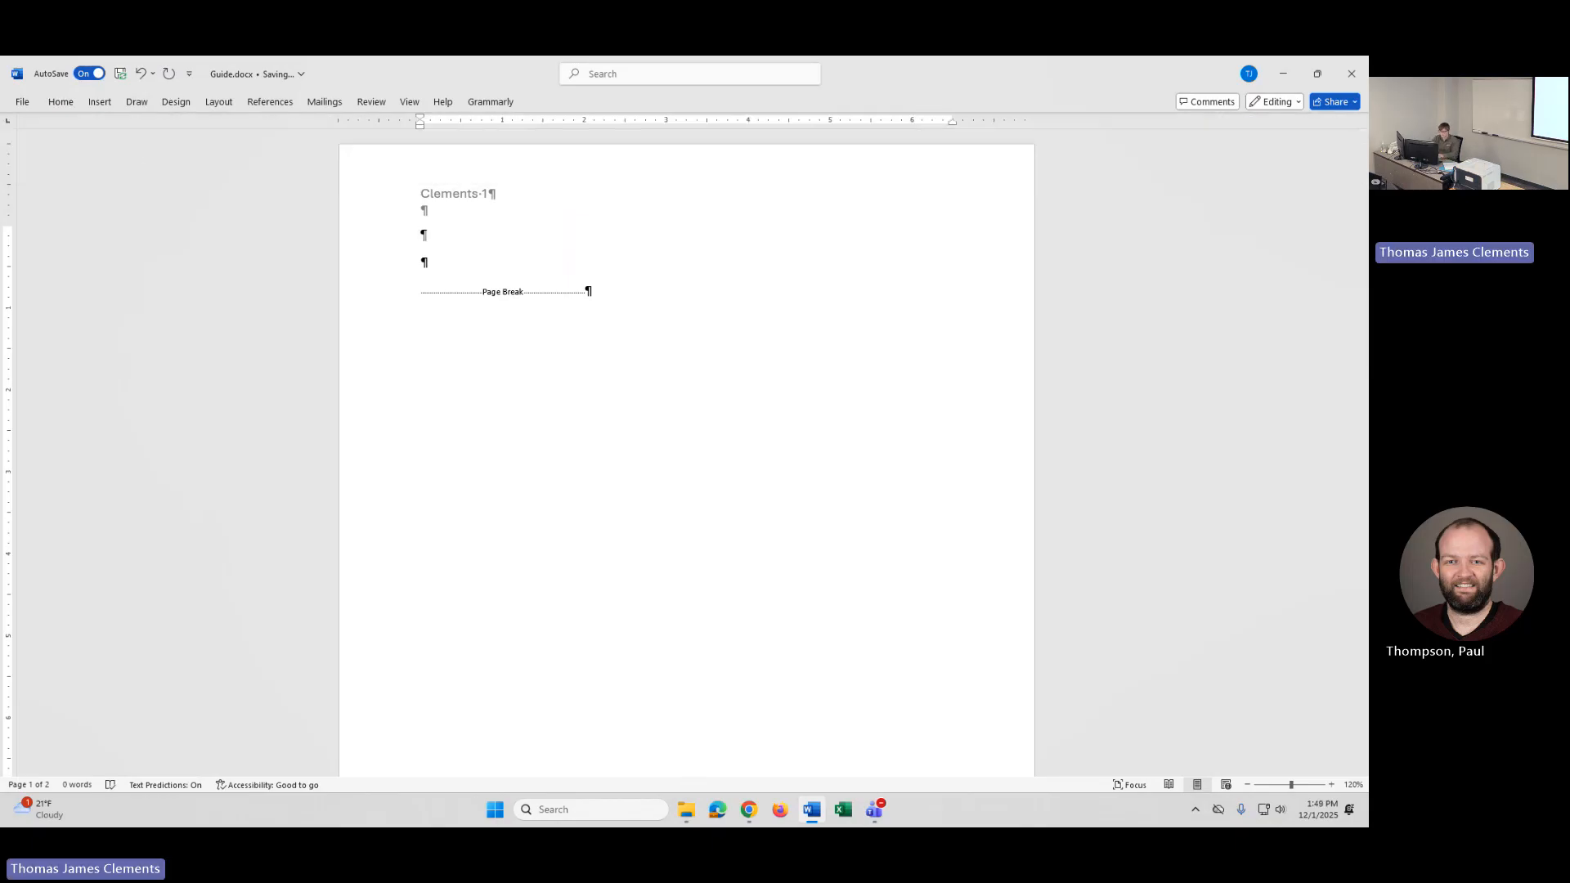
# Step: Enter "gigi" on the first line without bold and erase it again
pyautogui.write('gigi')
pyautogui.press('BackSpace')
pyautogui.press('BackSpace')
pyautogui.press('BackSpace')
pyautogui.press('BackSpace')
# Step: Enter the sample text "h" on the first line and underline it
pyautogui.click(61, 101)
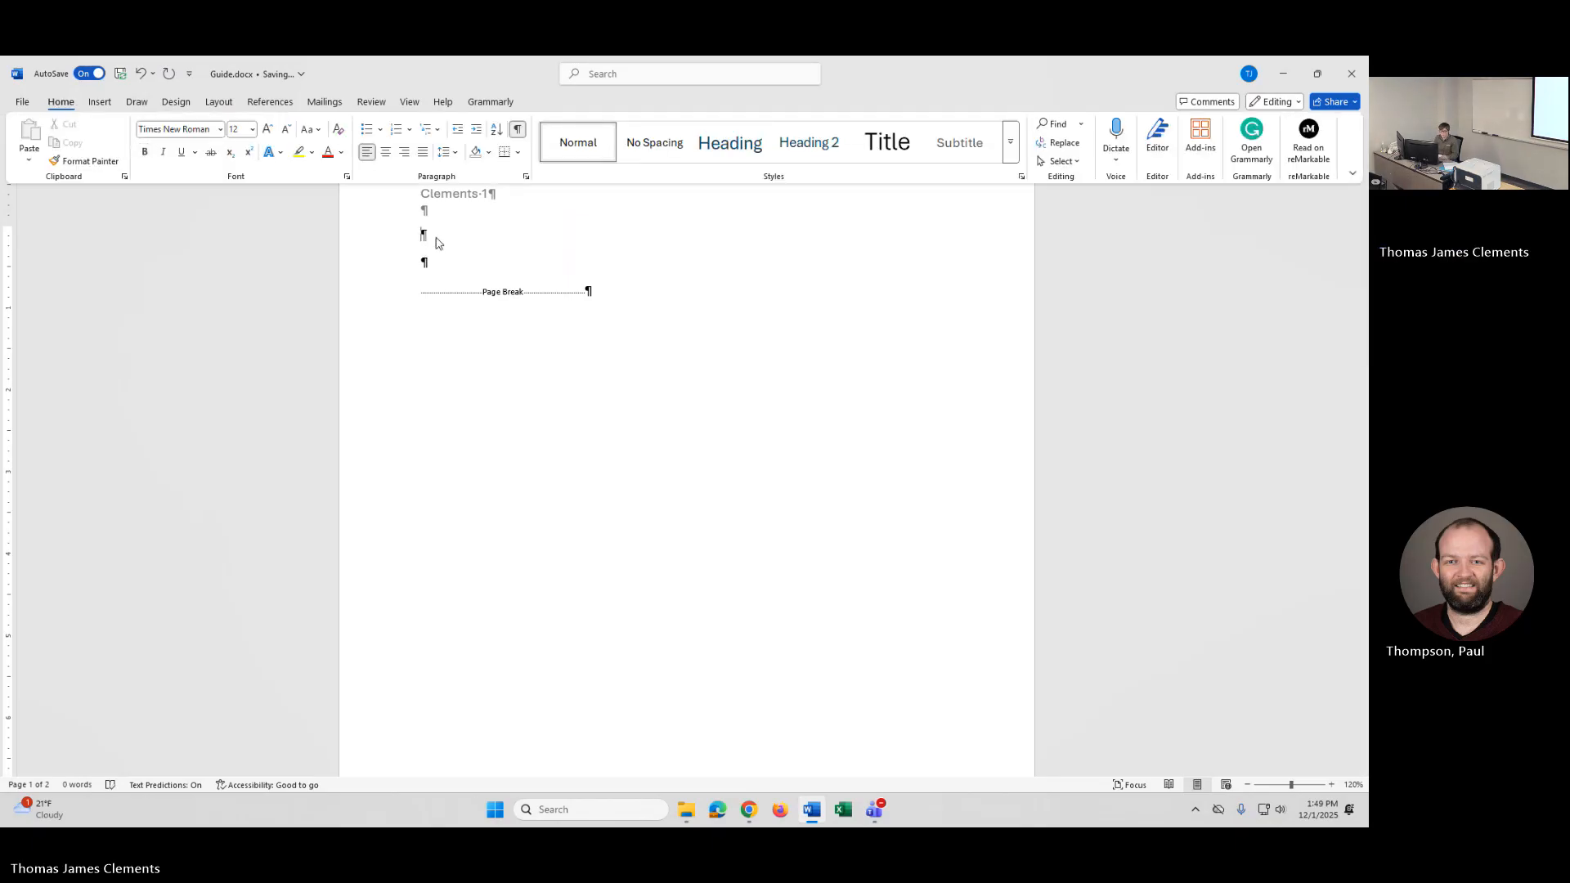
pyautogui.click(470, 244)
pyautogui.write('hi')
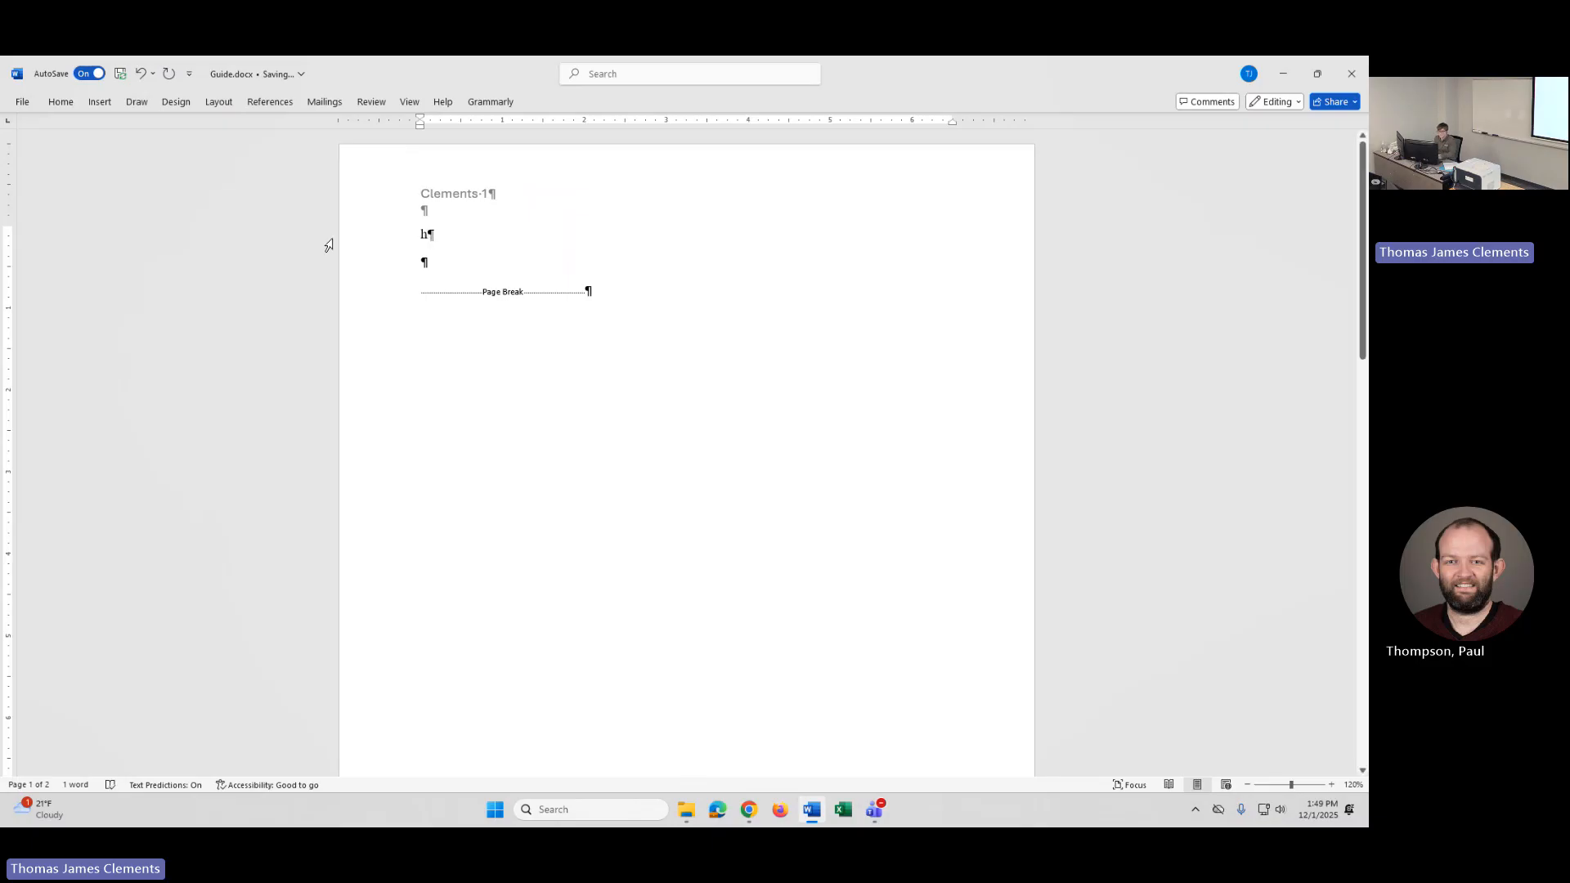
pyautogui.click(61, 101)
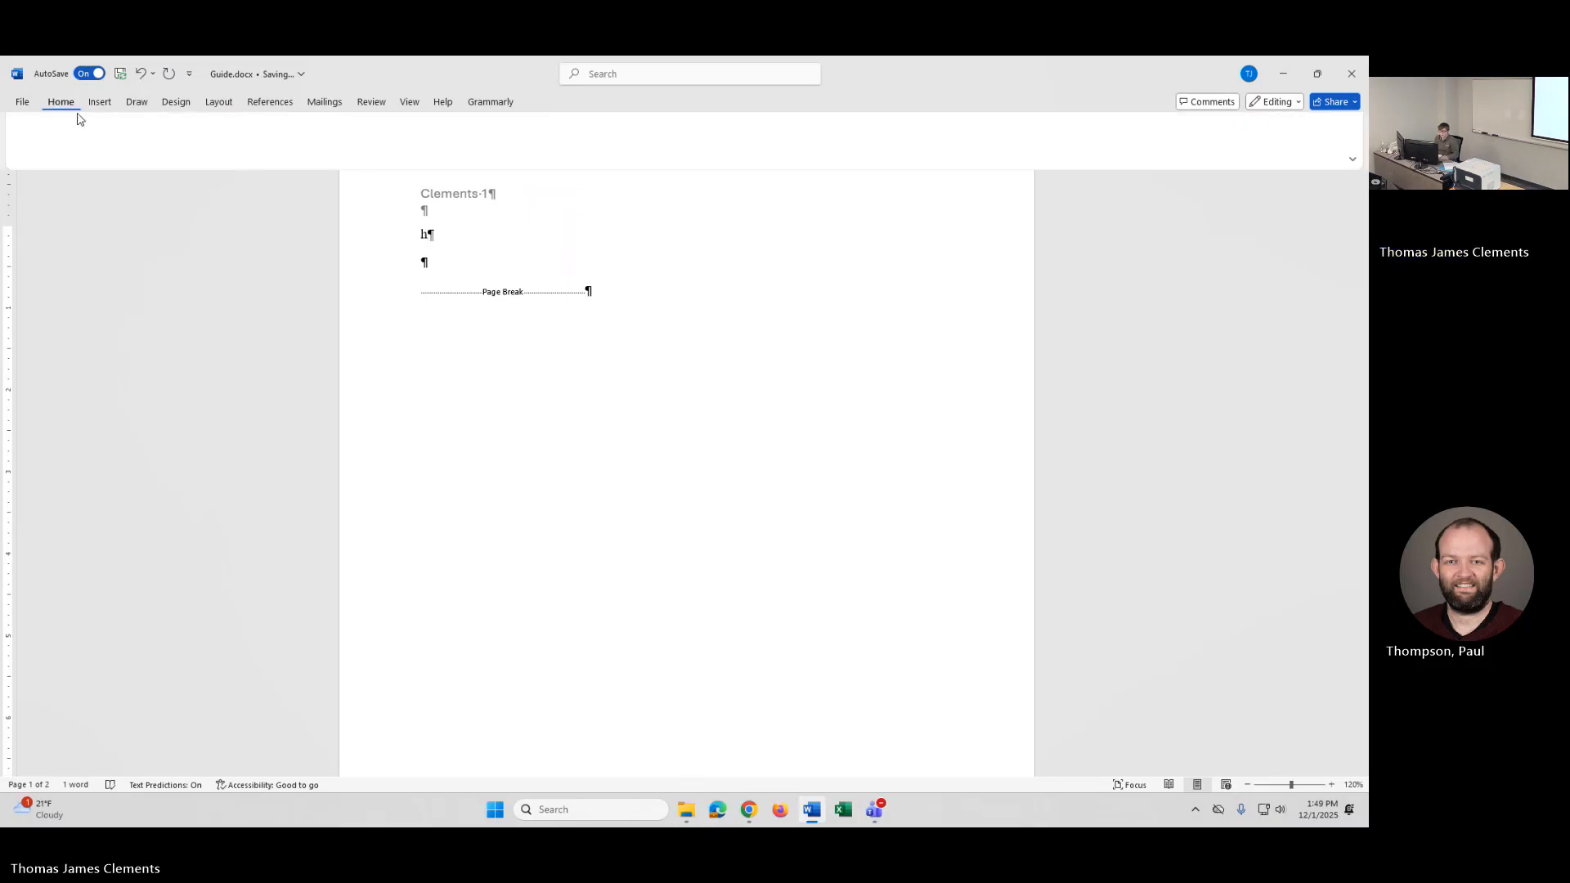
pyautogui.click(434, 238)
pyautogui.doubleClick(427, 236)
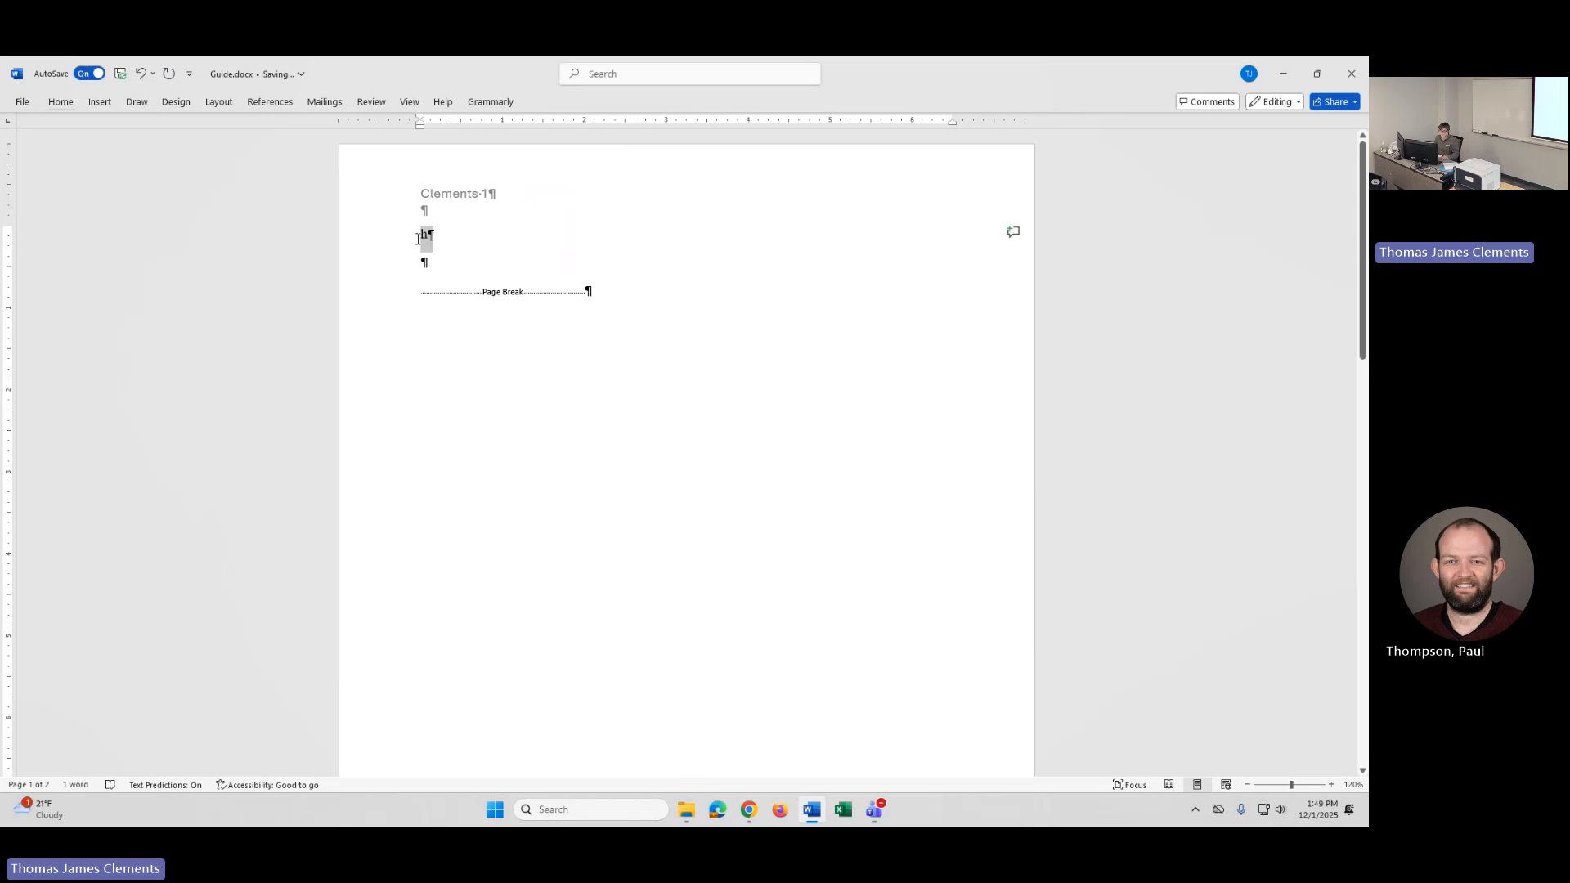
pyautogui.click(58, 102)
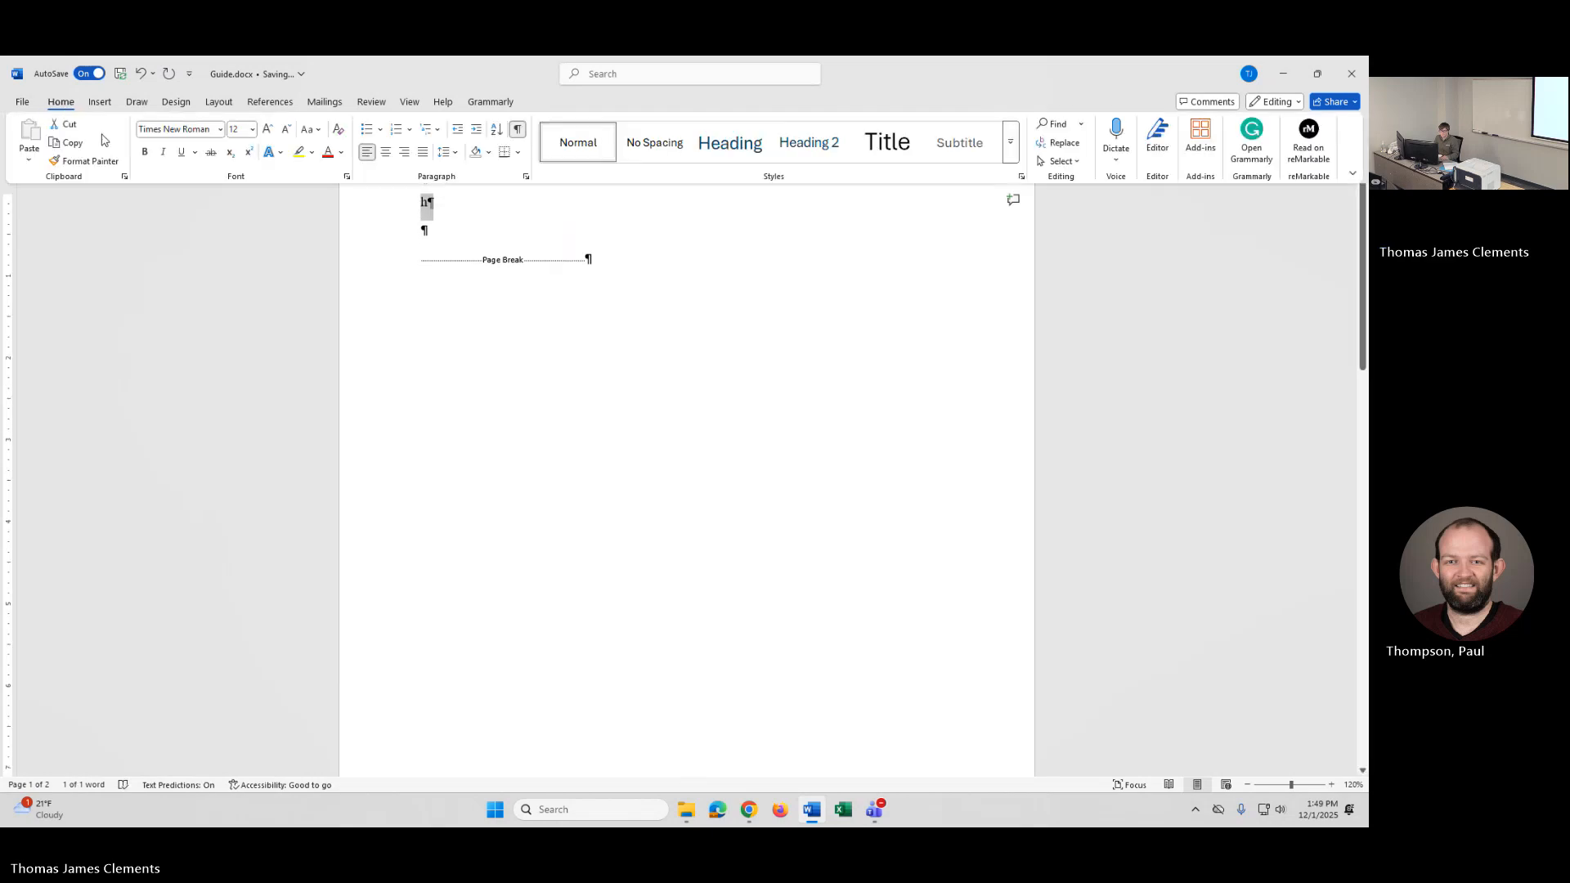
pyautogui.click(180, 154)
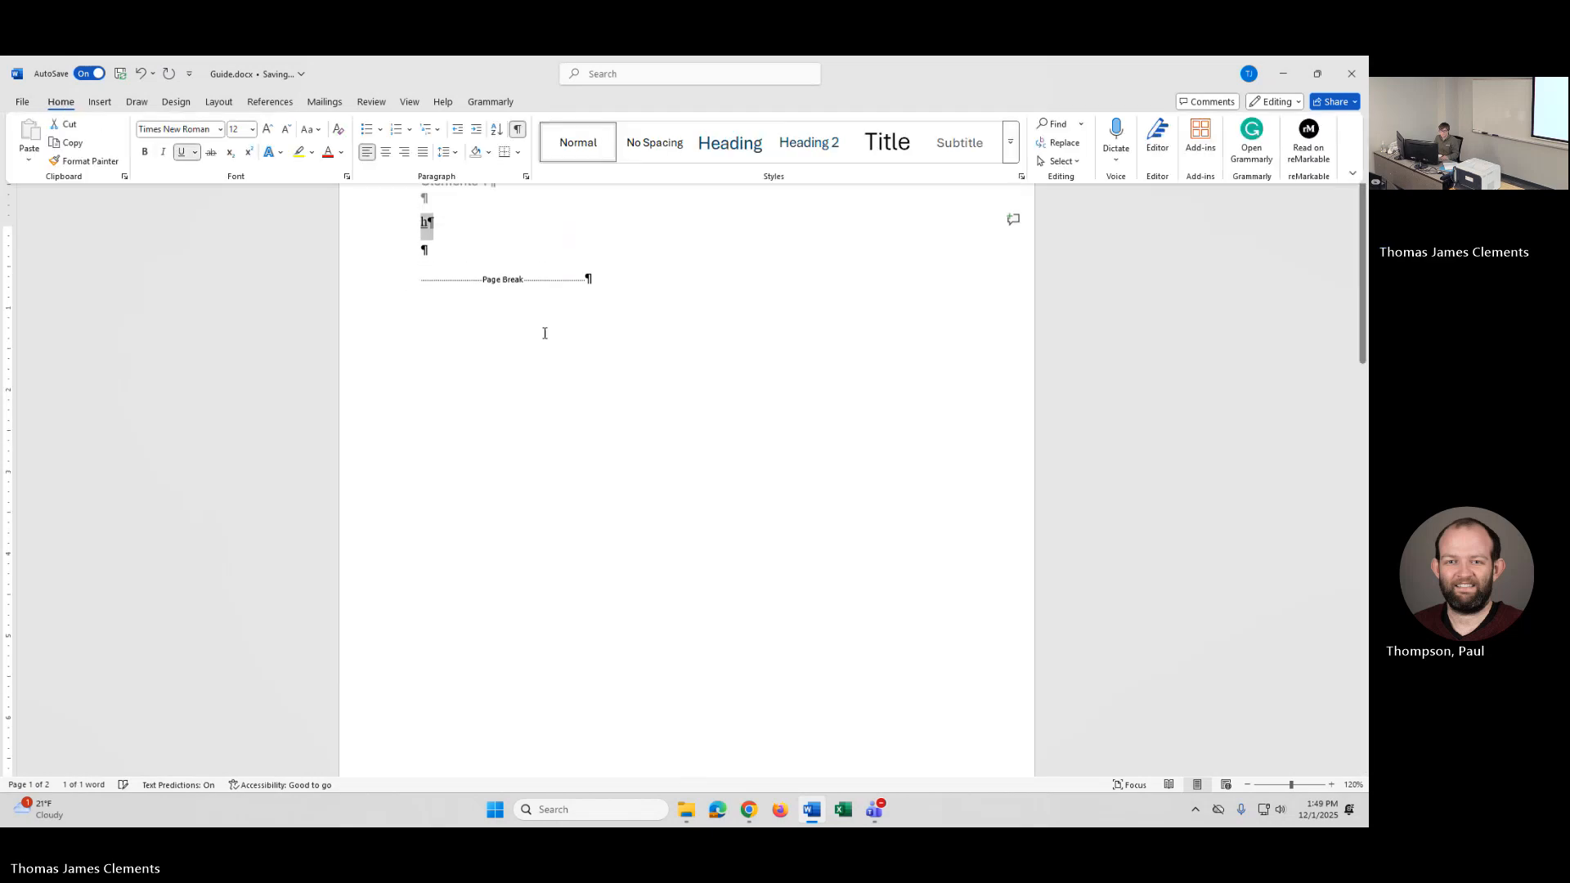
# Step: Extend the underlined sample text on the first line to "Hi useful"
pyautogui.click(443, 242)
pyautogui.write('i u')
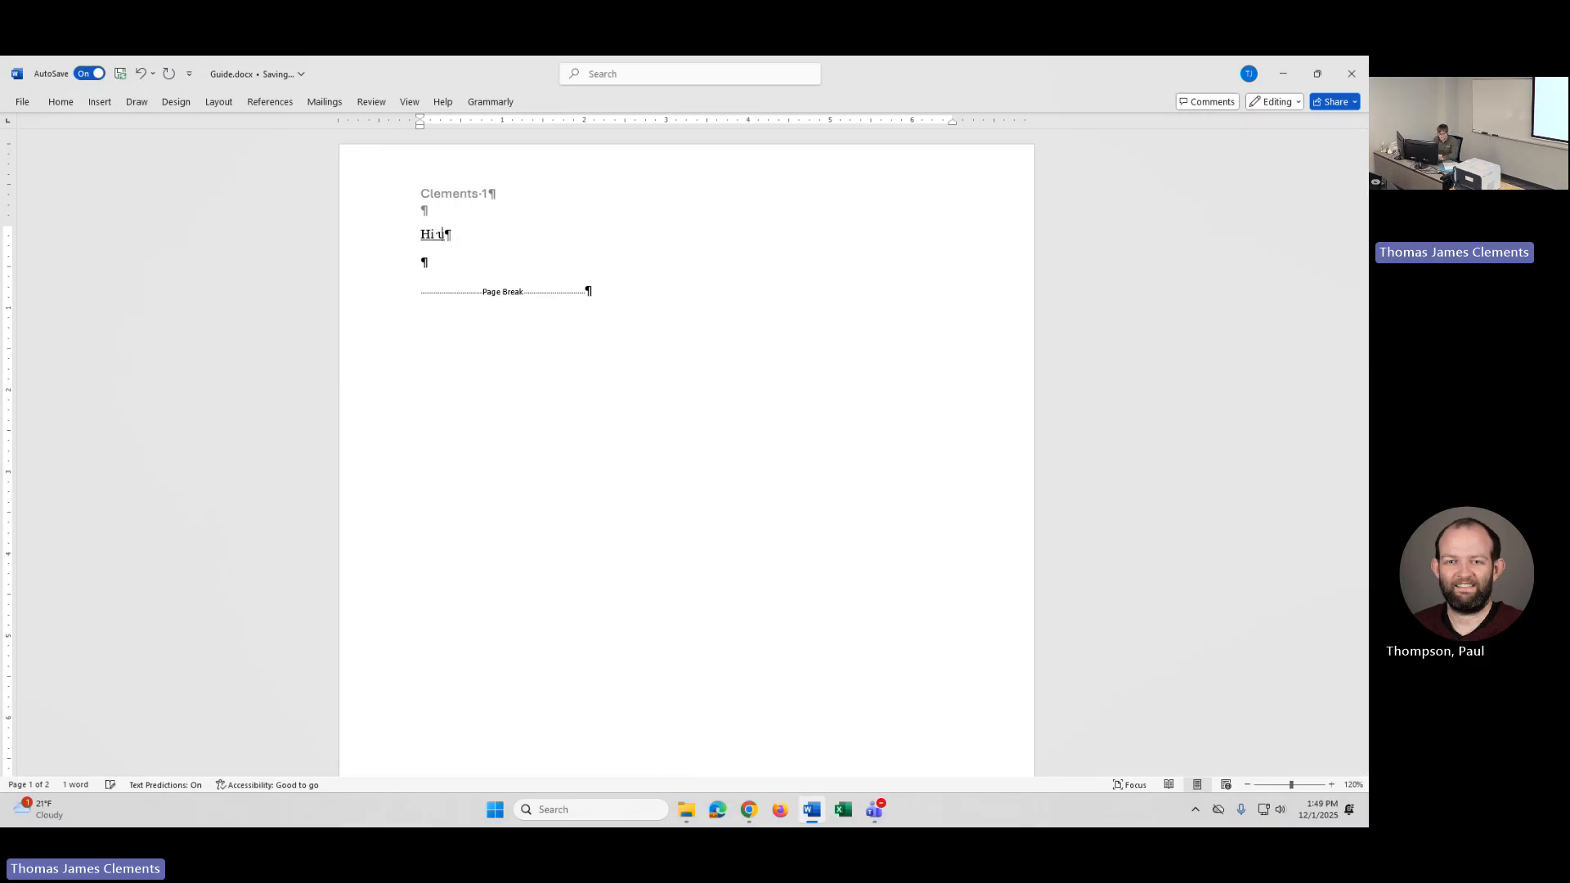
pyautogui.write('seful')
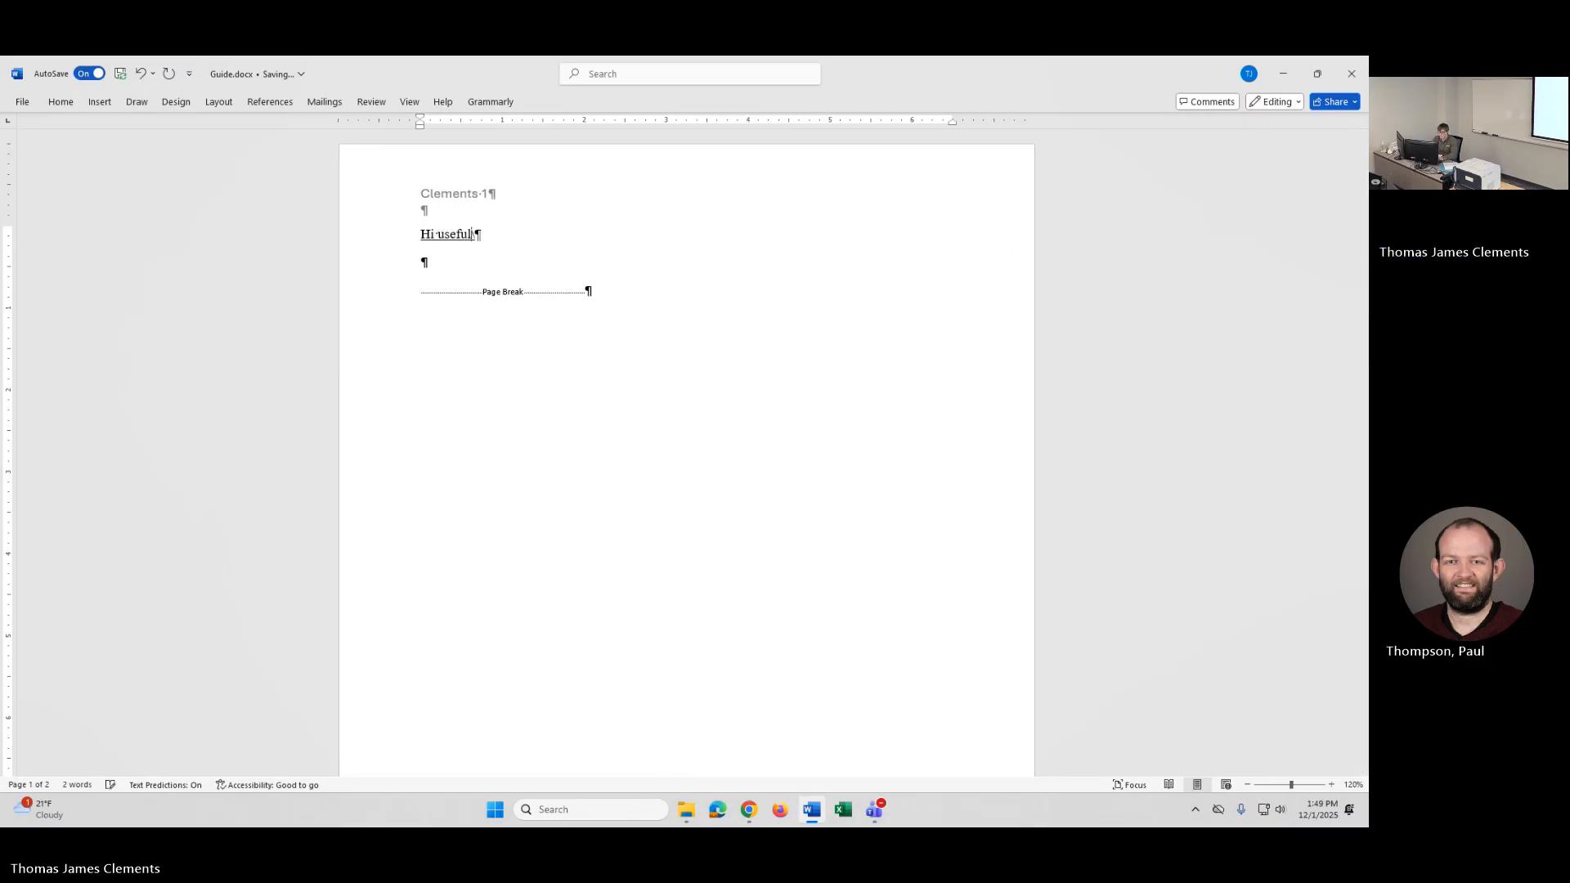
# Step: Erase all of the underlined sample text from the first line
pyautogui.press('BackSpace')
pyautogui.press('BackSpace')
pyautogui.press('BackSpace')
pyautogui.press('BackSpace')
pyautogui.press('BackSpace')
pyautogui.press('BackSpace')
pyautogui.press('BackSpace')
pyautogui.press('BackSpace')
pyautogui.press('BackSpace')
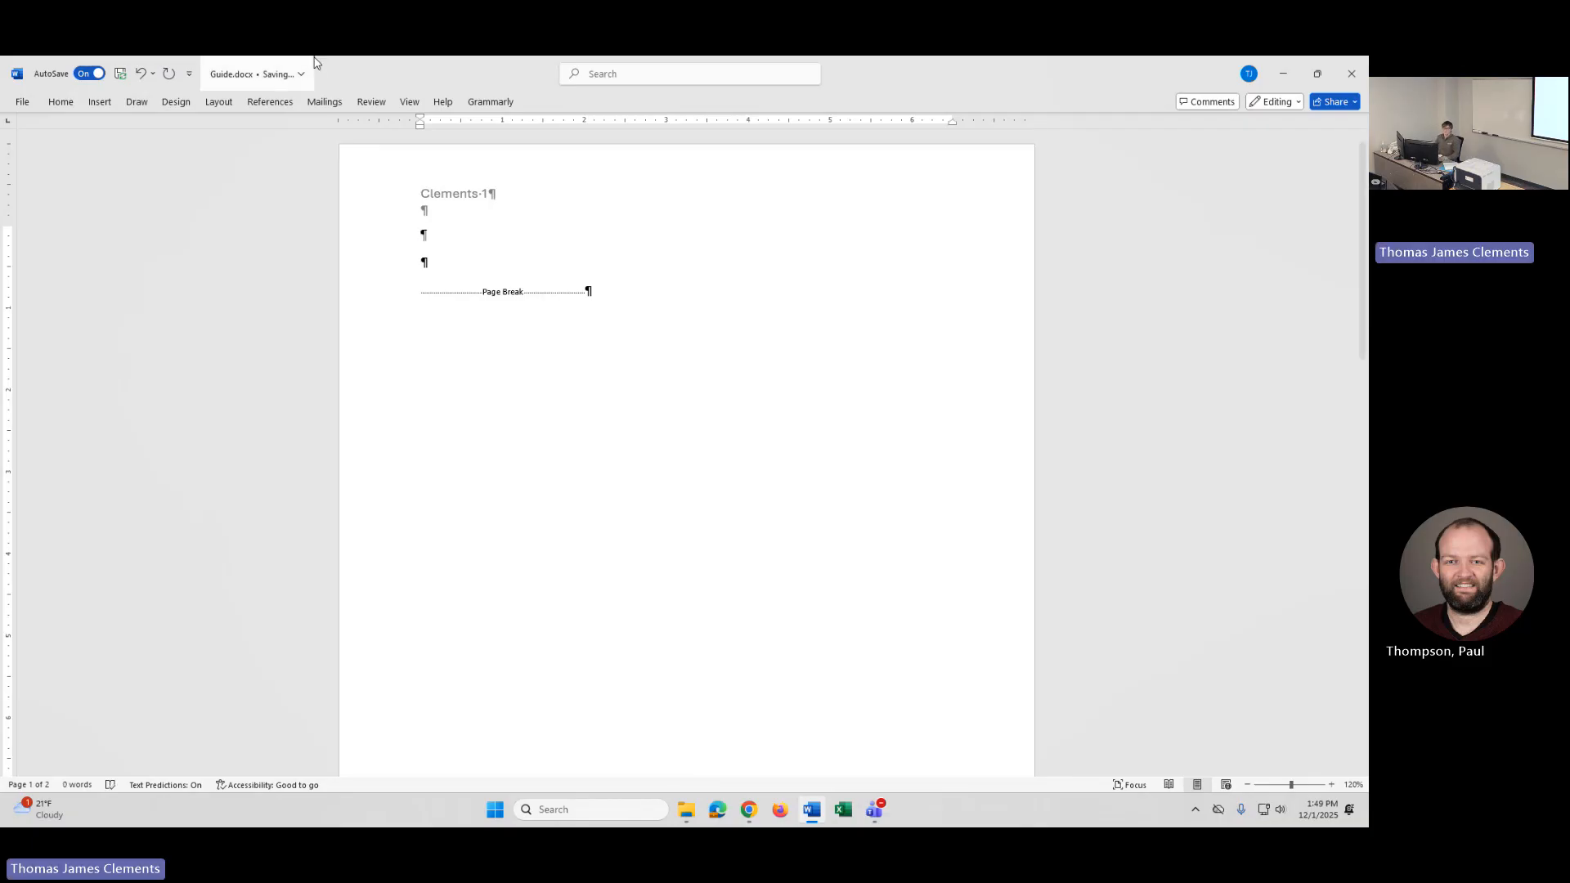
pyautogui.click(61, 102)
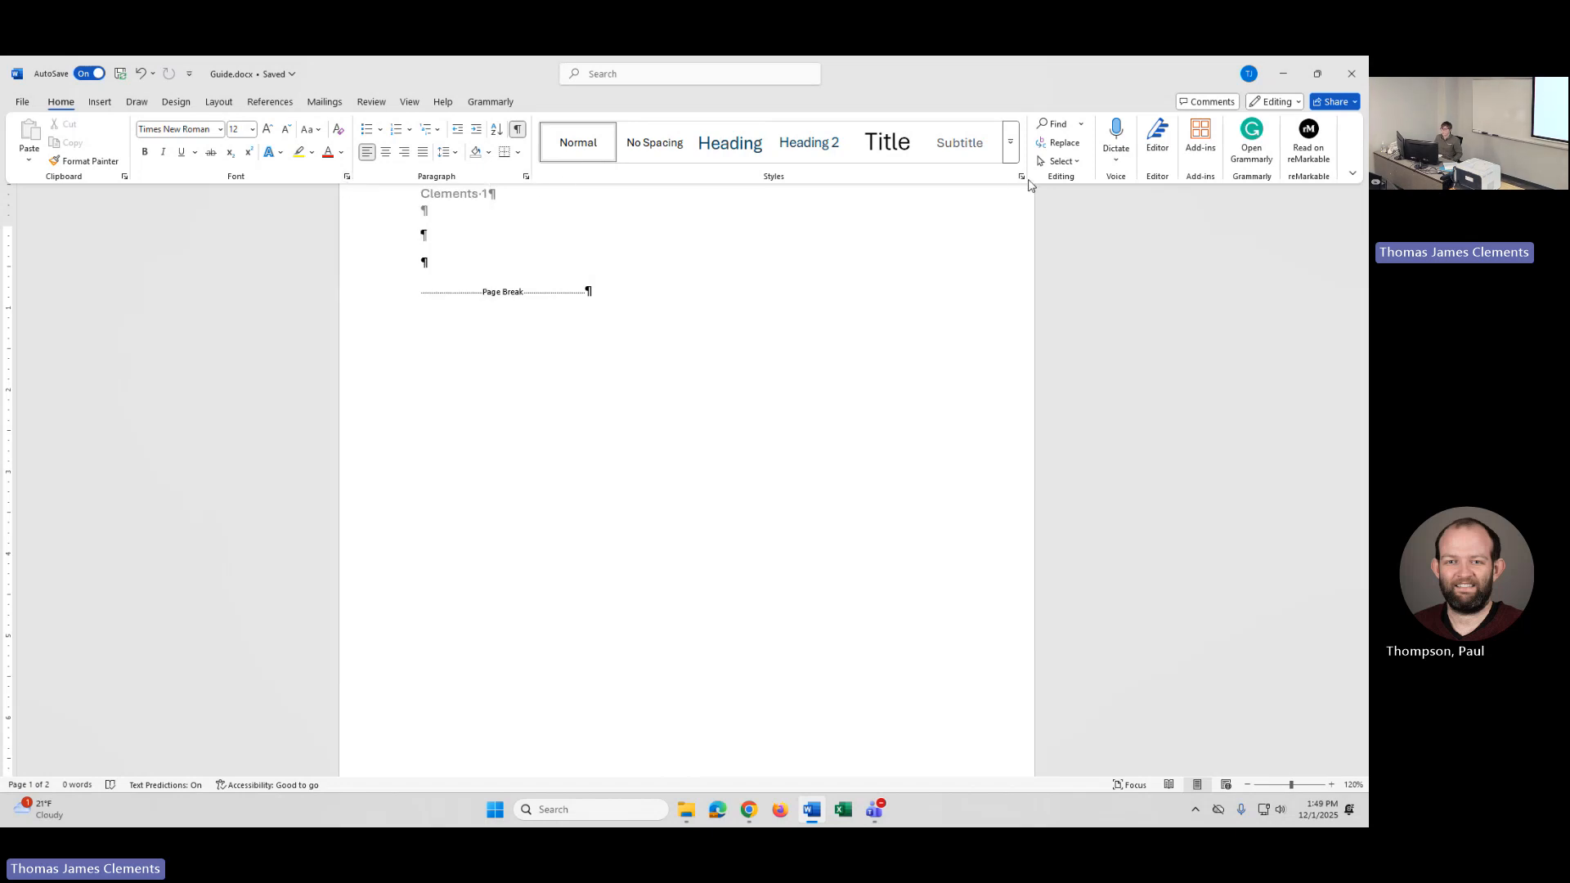
pyautogui.click(347, 177)
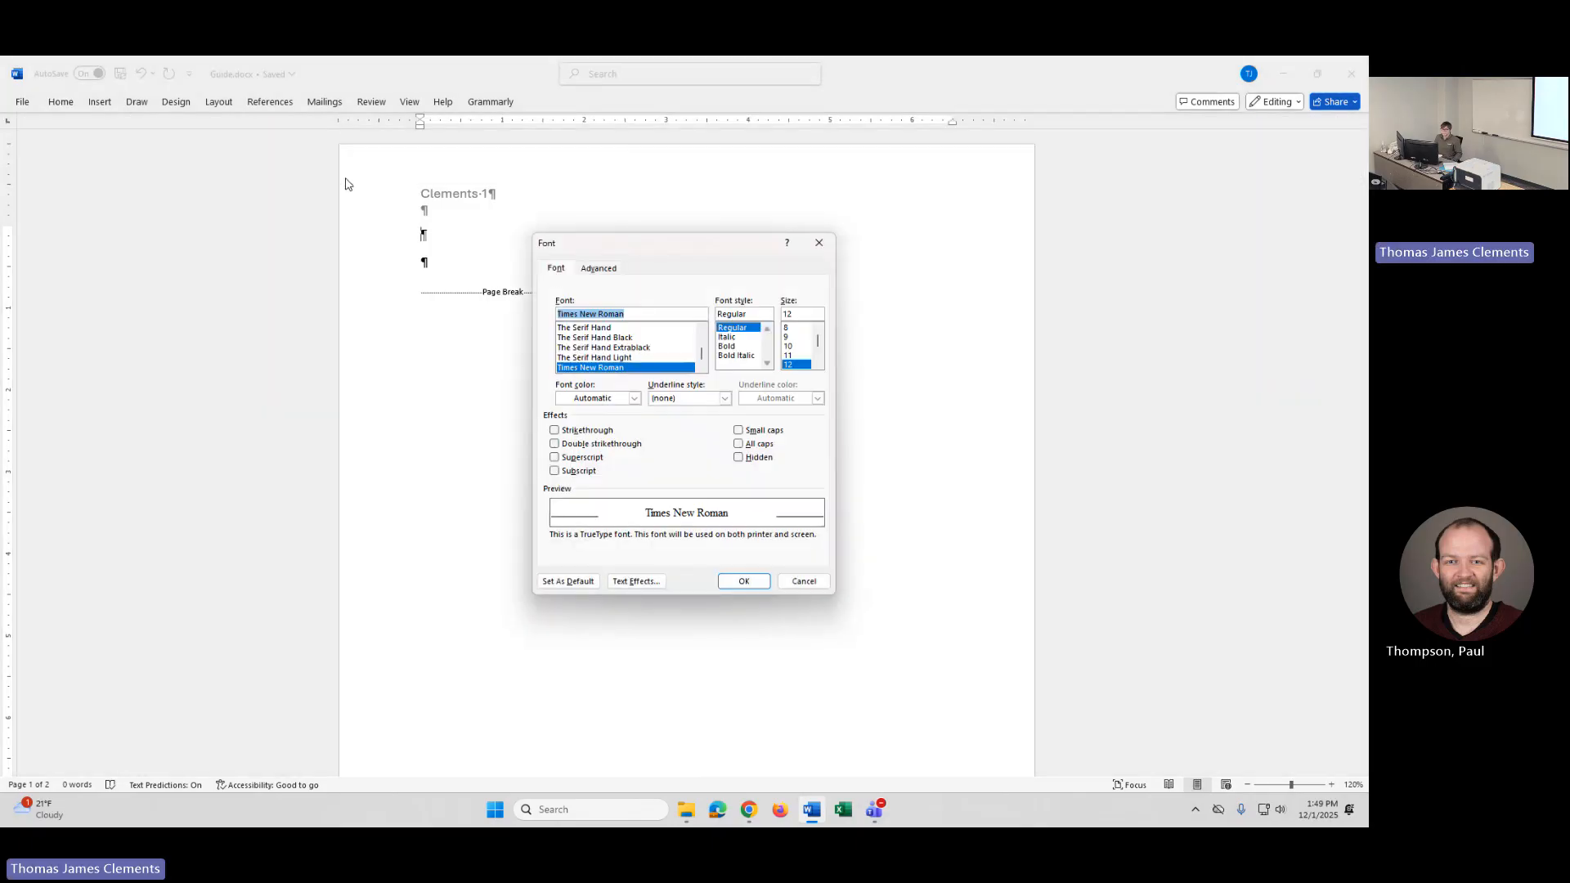
pyautogui.click(818, 243)
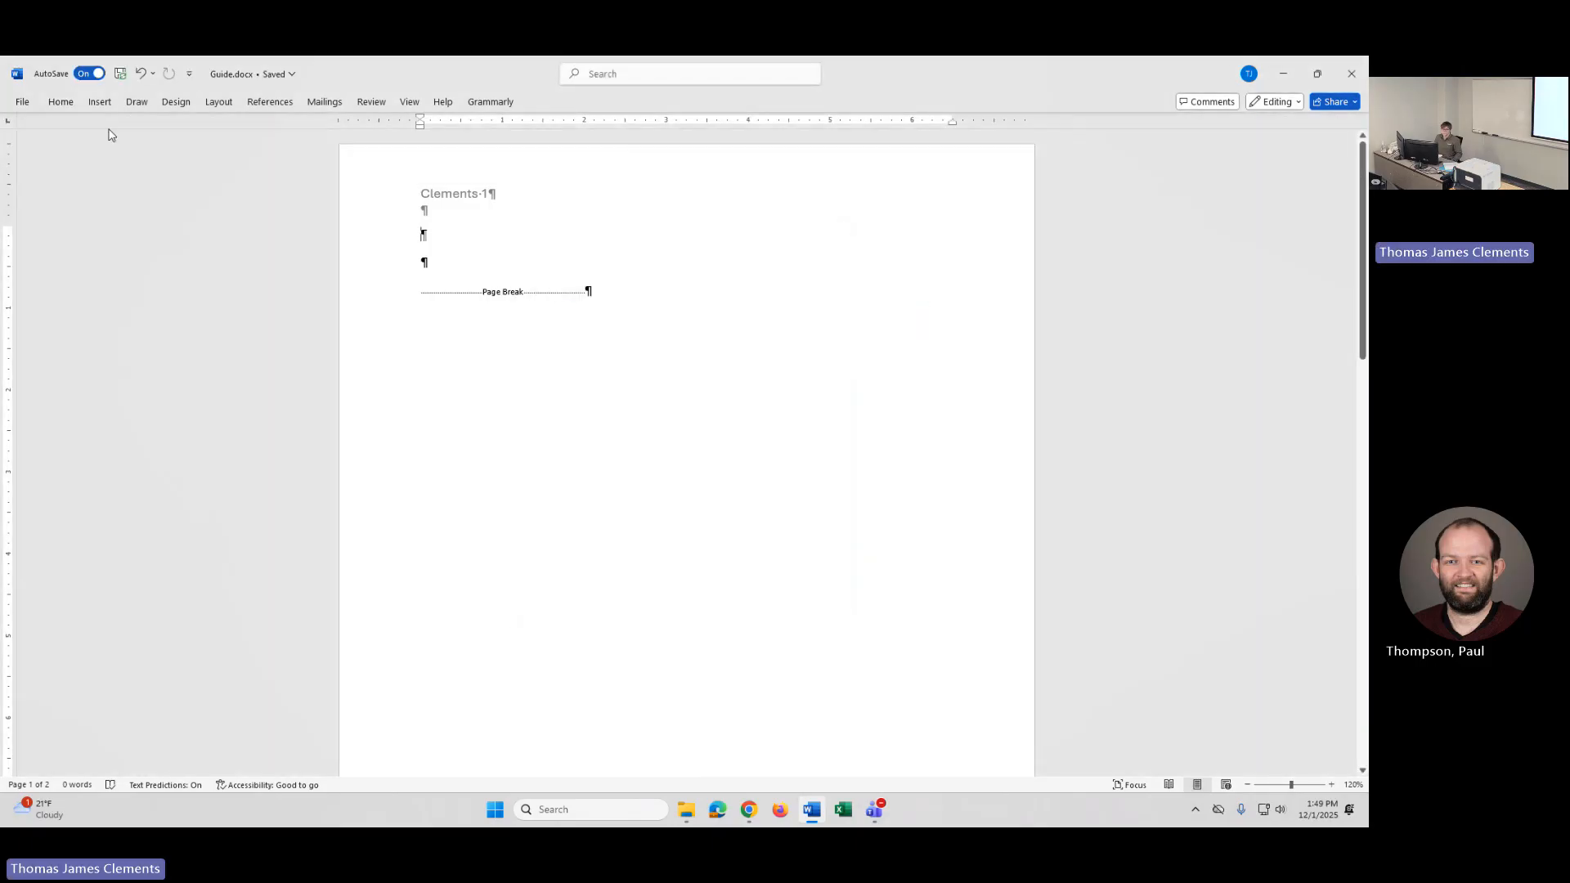
# Step: Open the full font settings for the first line and shift the dialog slightly upward
pyautogui.click(65, 106)
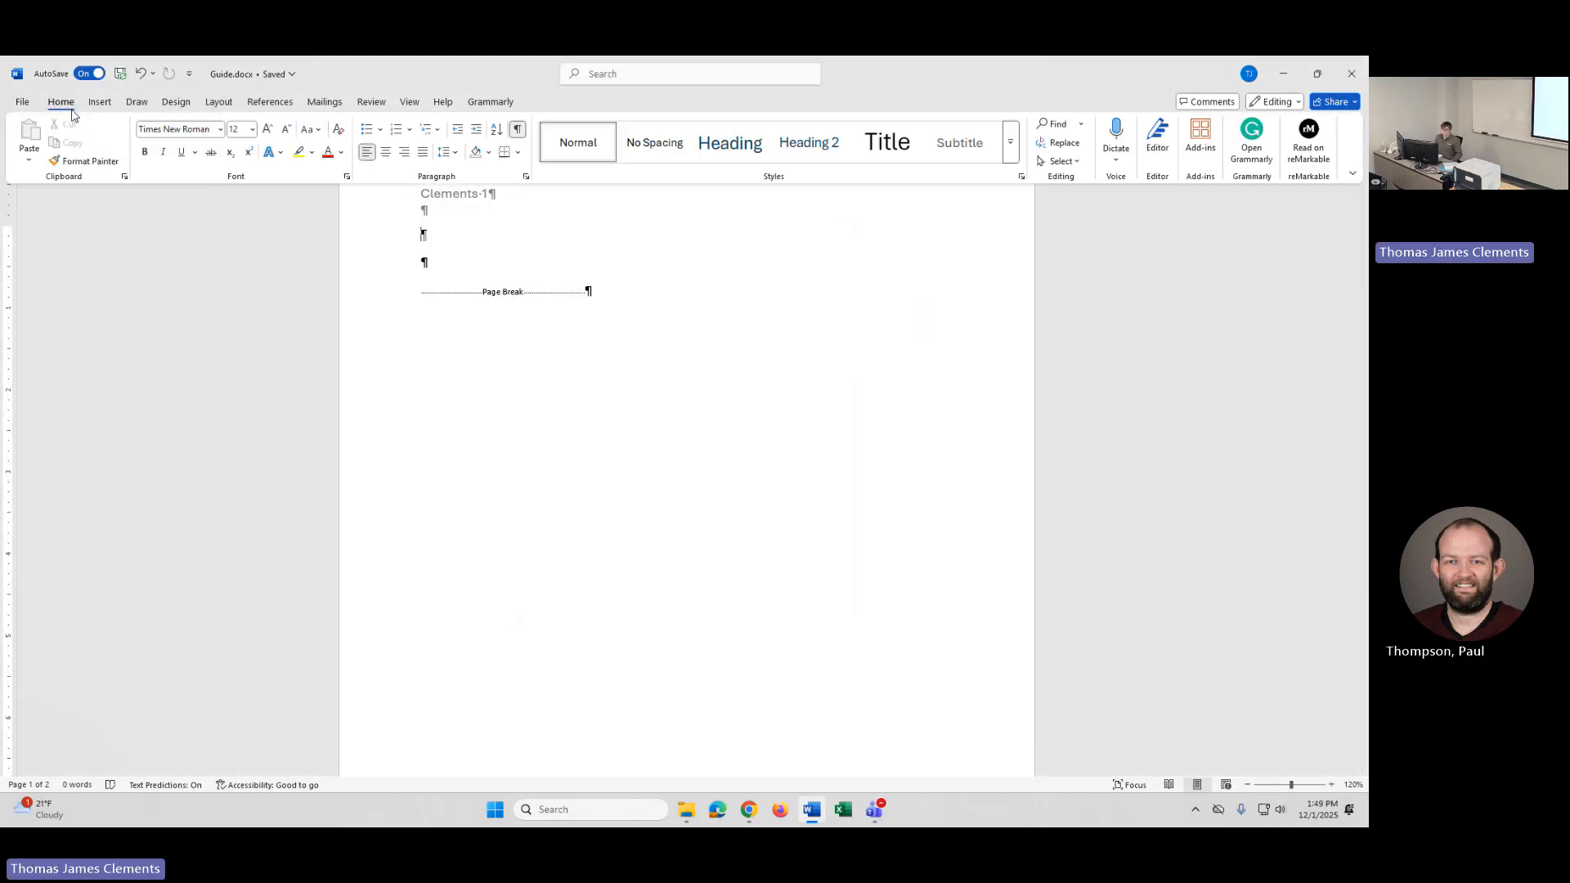
pyautogui.click(347, 176)
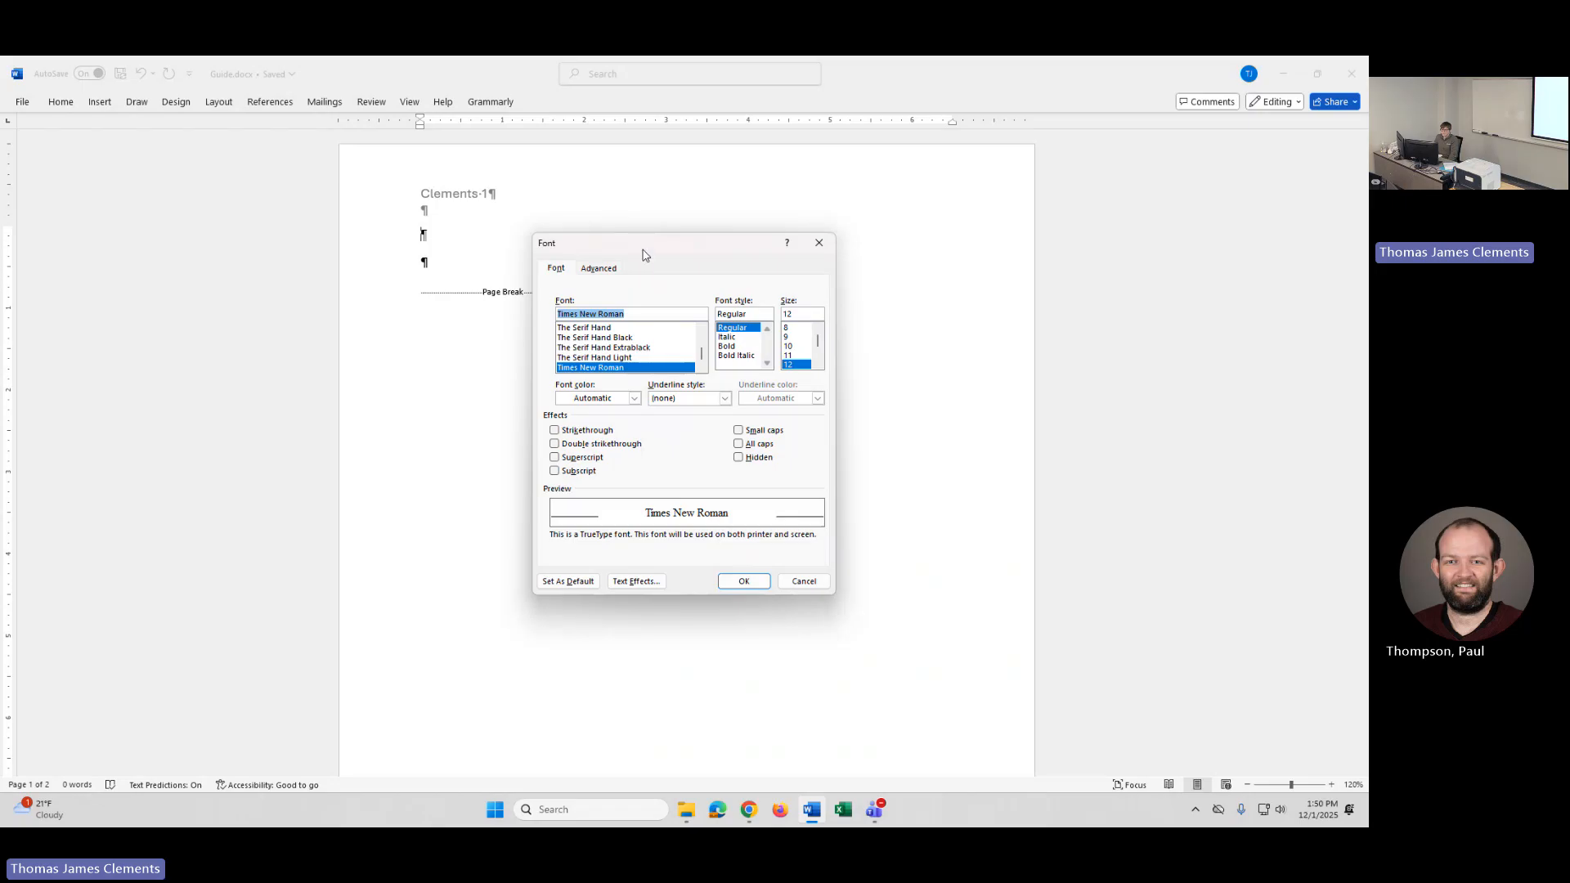
pyautogui.moveTo(643, 250); pyautogui.dragTo(644, 236)
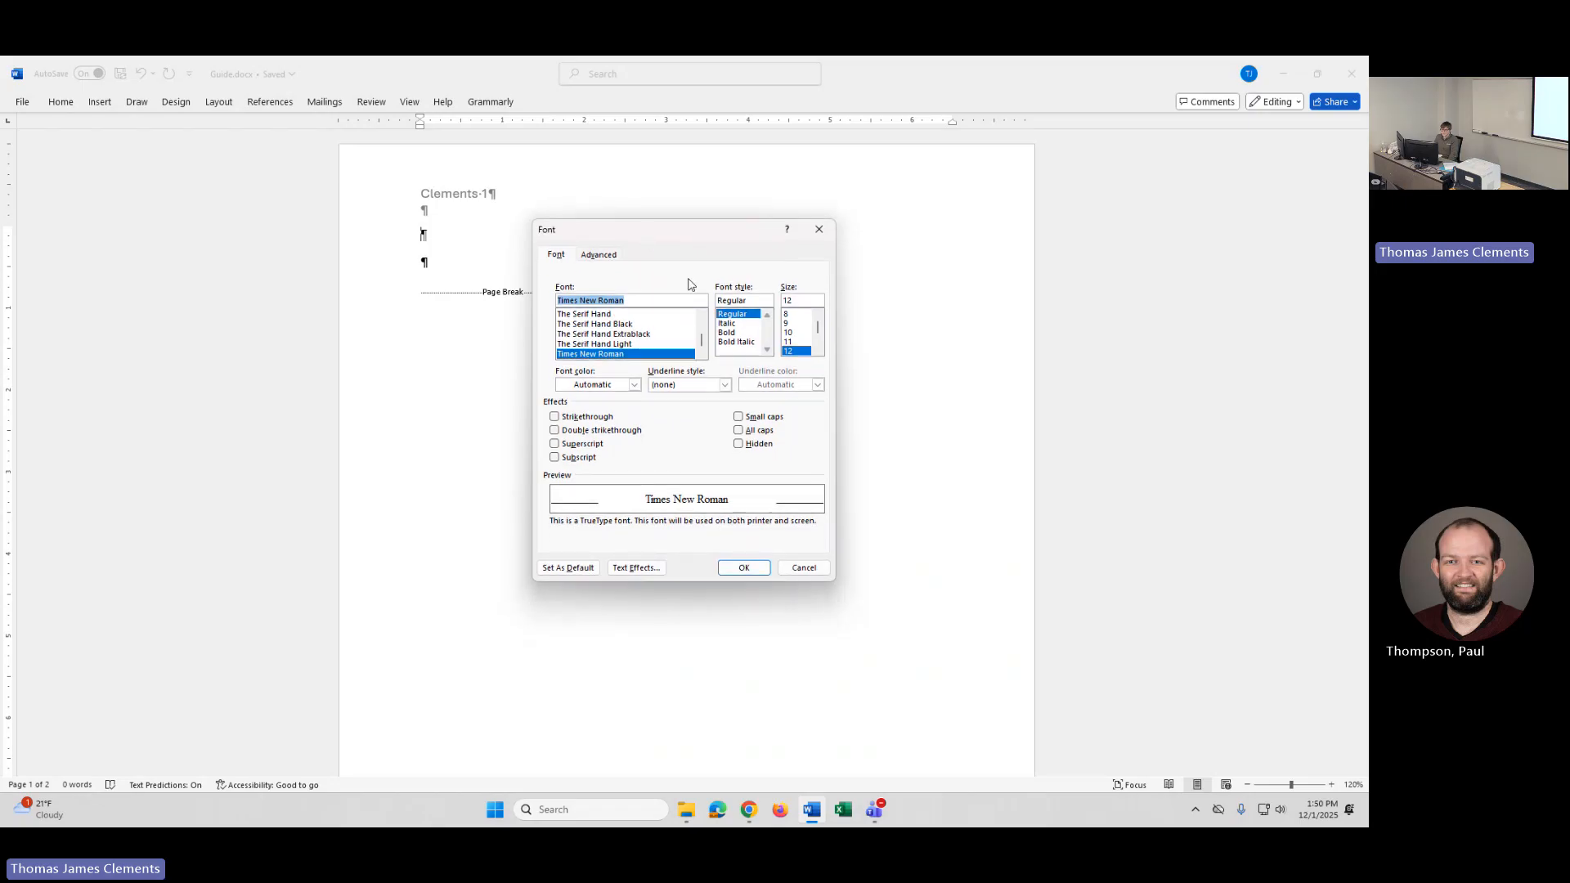
# Step: Try out Titillium Web, Trade Gothic Next Heavy, Trirong SemiBold, Trirong Light and Trade Gothic Next as the font
pyautogui.scroll(-3, 654, 337)
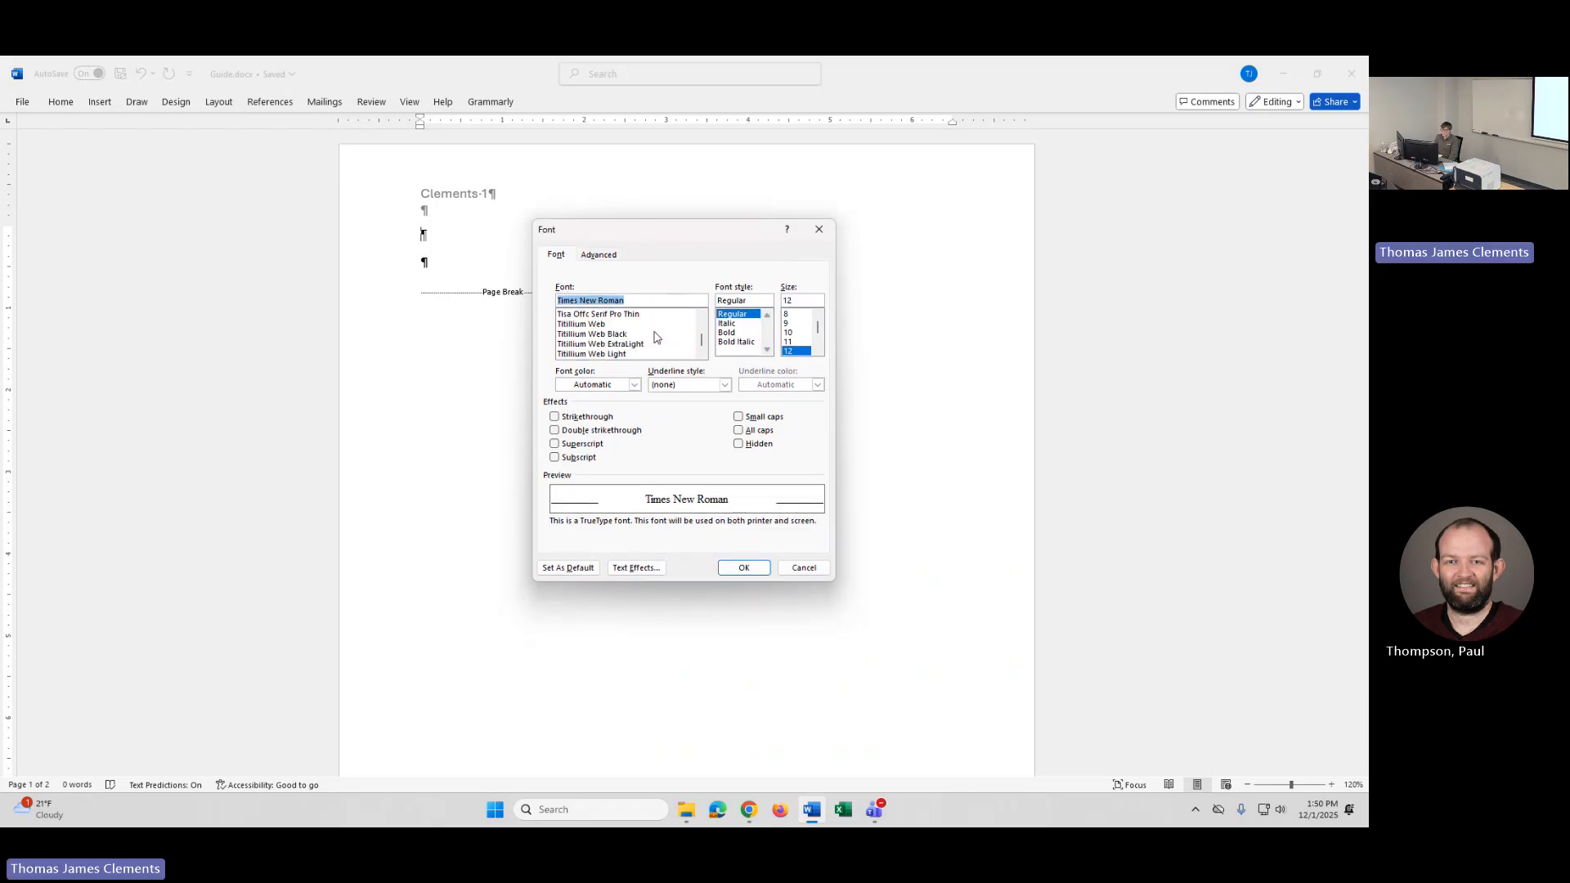
pyautogui.click(650, 324)
pyautogui.scroll(3, 642, 344)
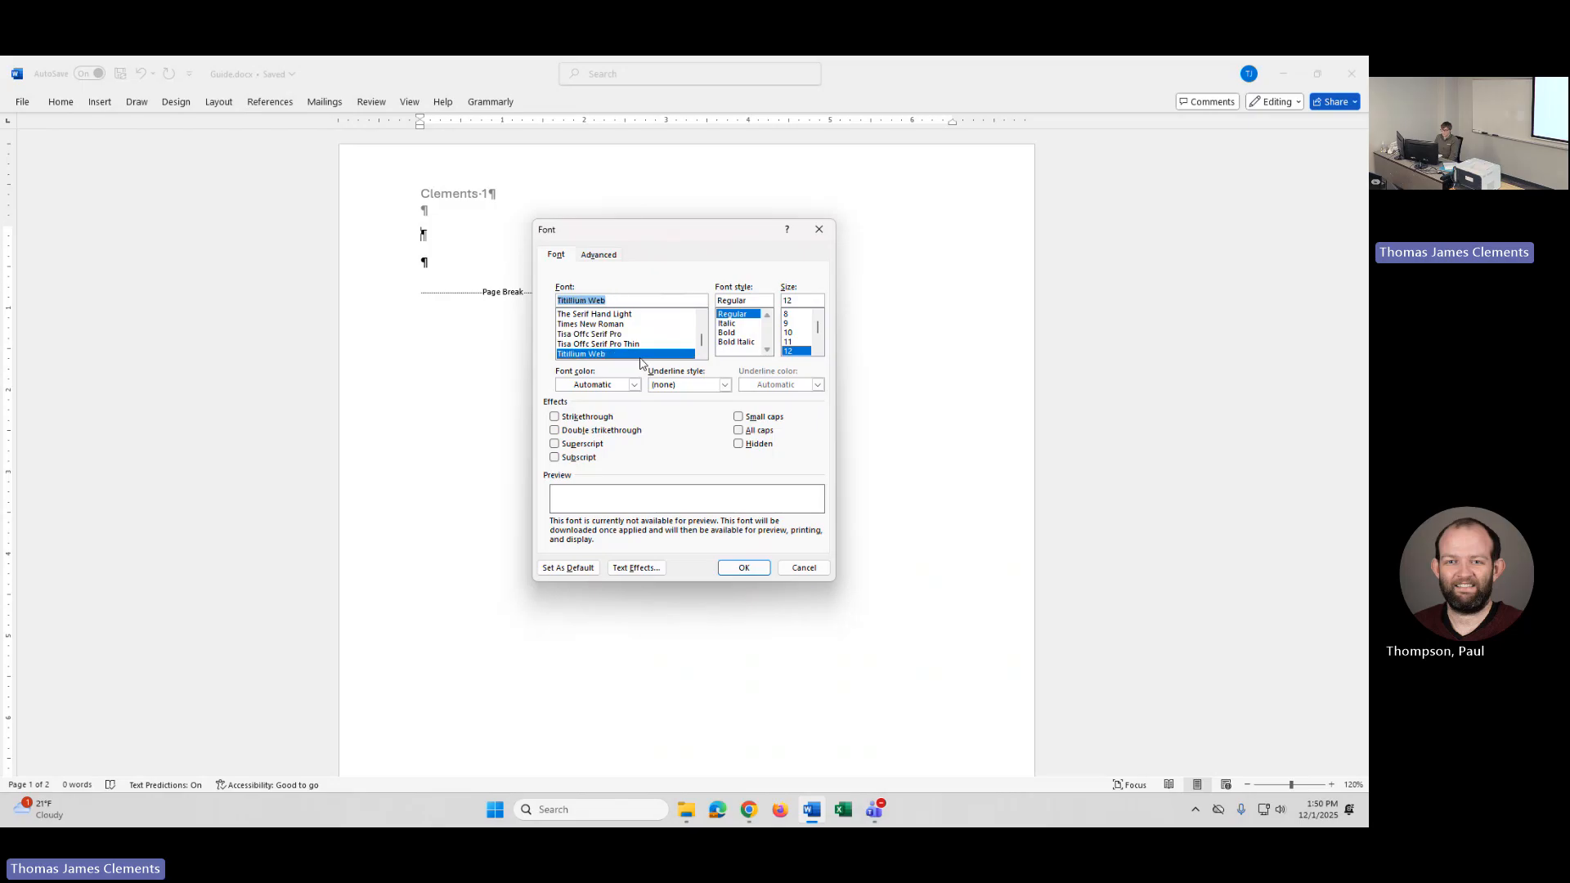
pyautogui.scroll(-2, 640, 351)
pyautogui.click(633, 343)
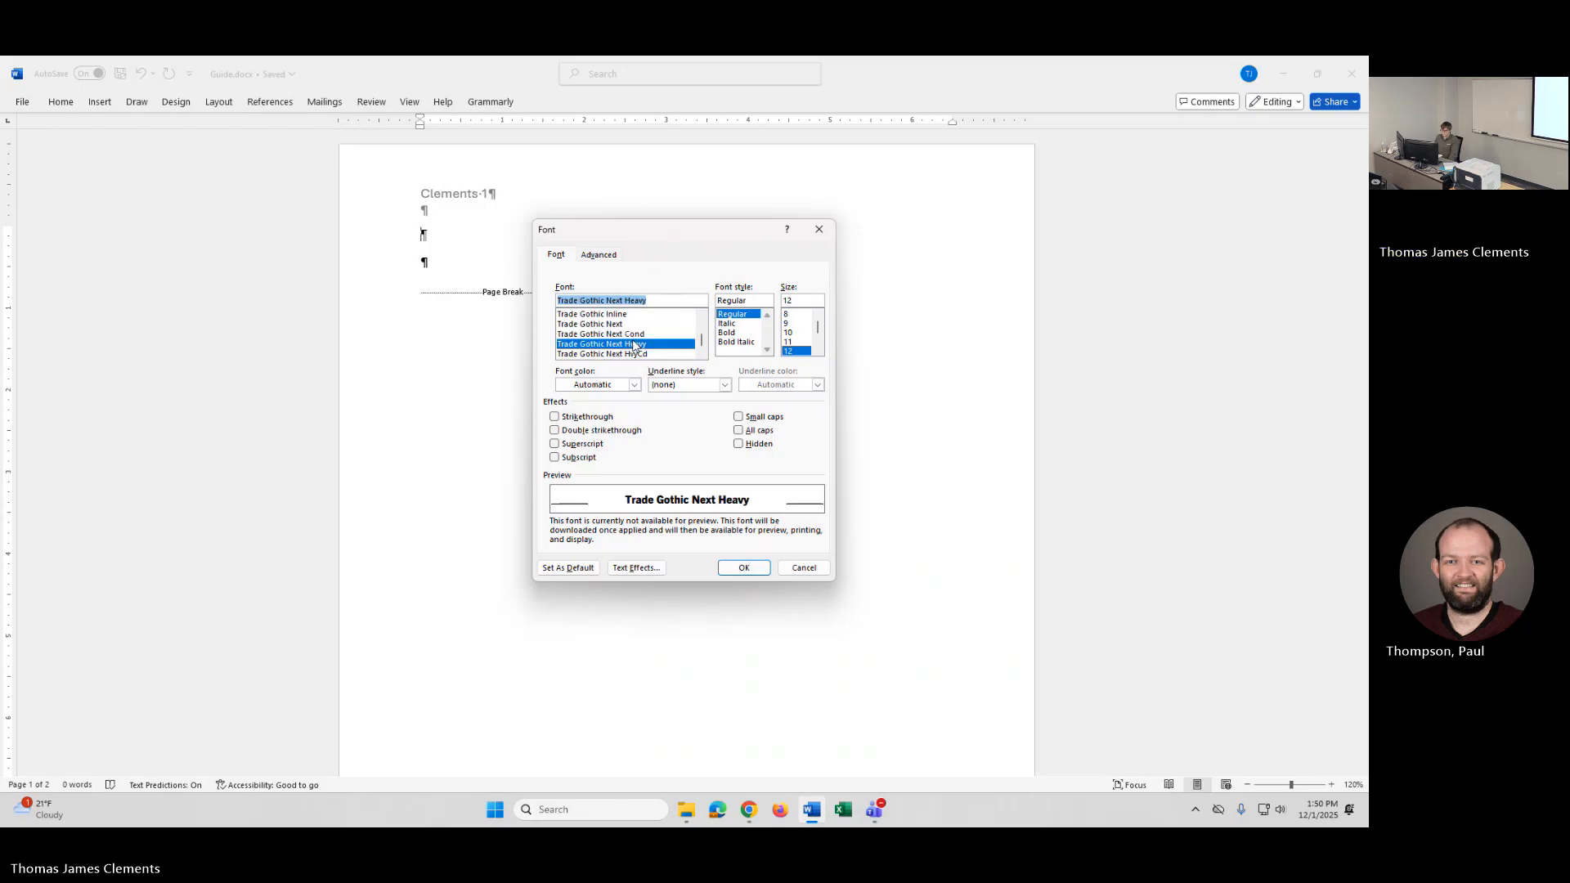
pyautogui.scroll(-4, 589, 350)
pyautogui.click(591, 343)
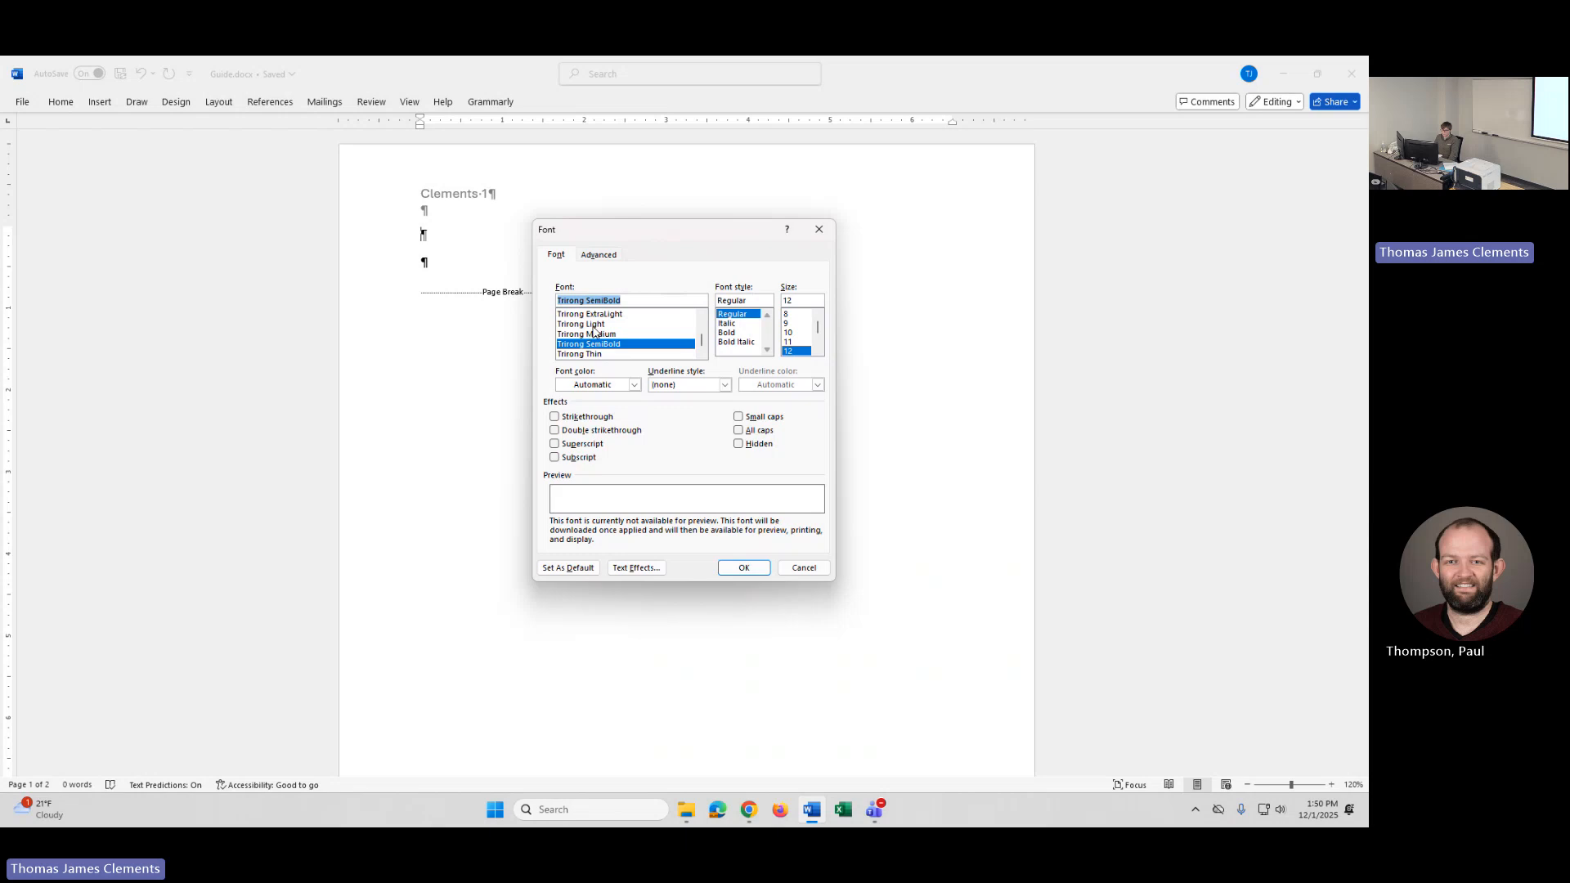
pyautogui.click(593, 326)
pyautogui.scroll(4, 594, 327)
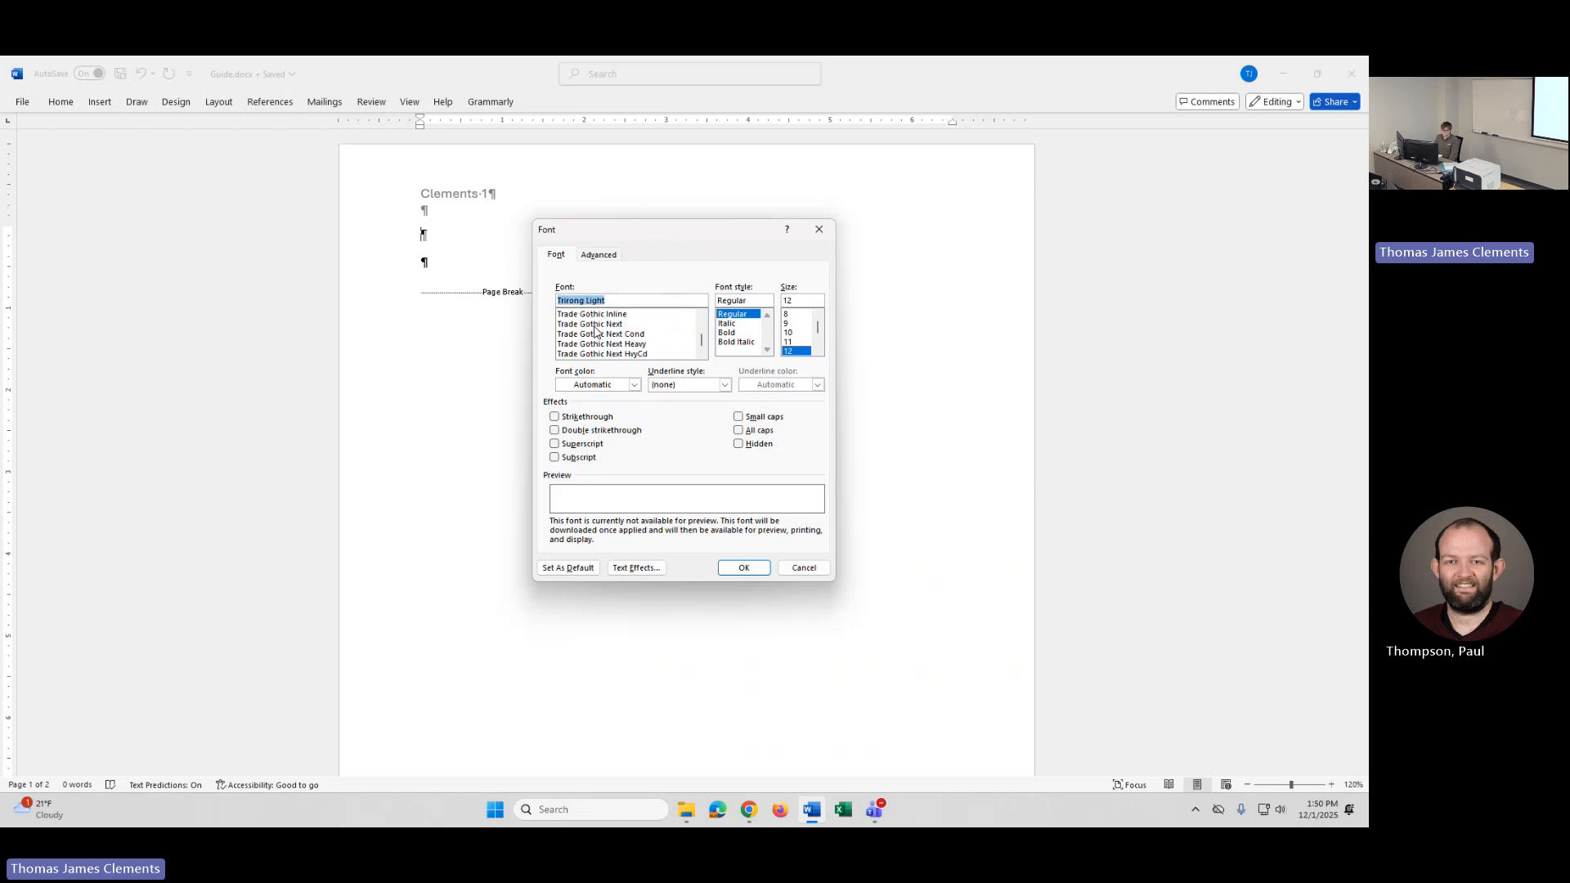
pyautogui.click(594, 323)
pyautogui.scroll(2, 596, 331)
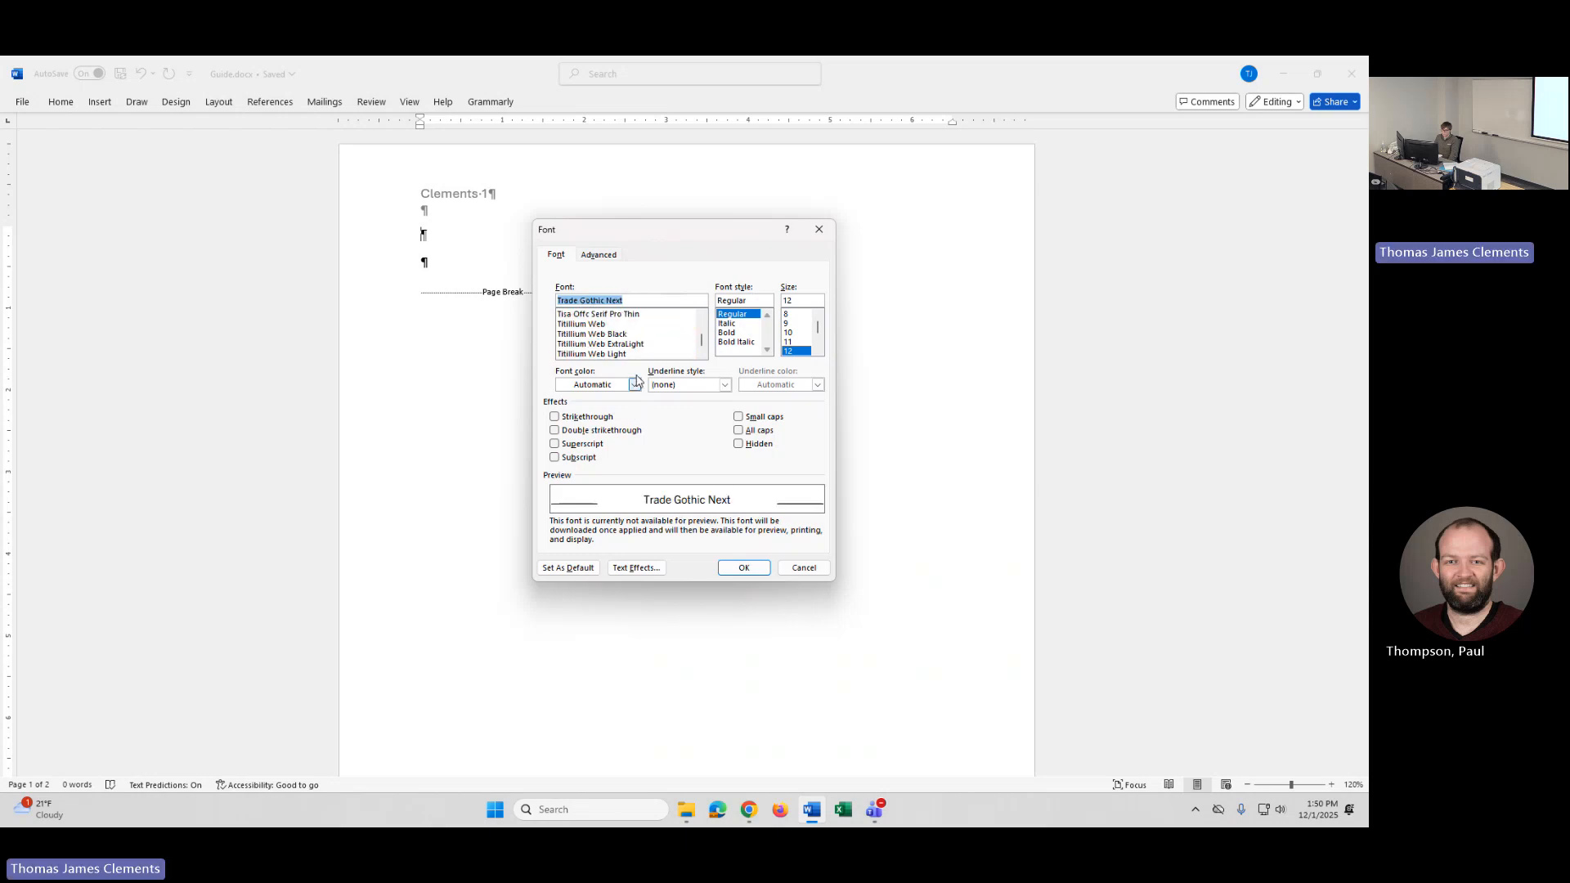
pyautogui.scroll(3, 631, 347)
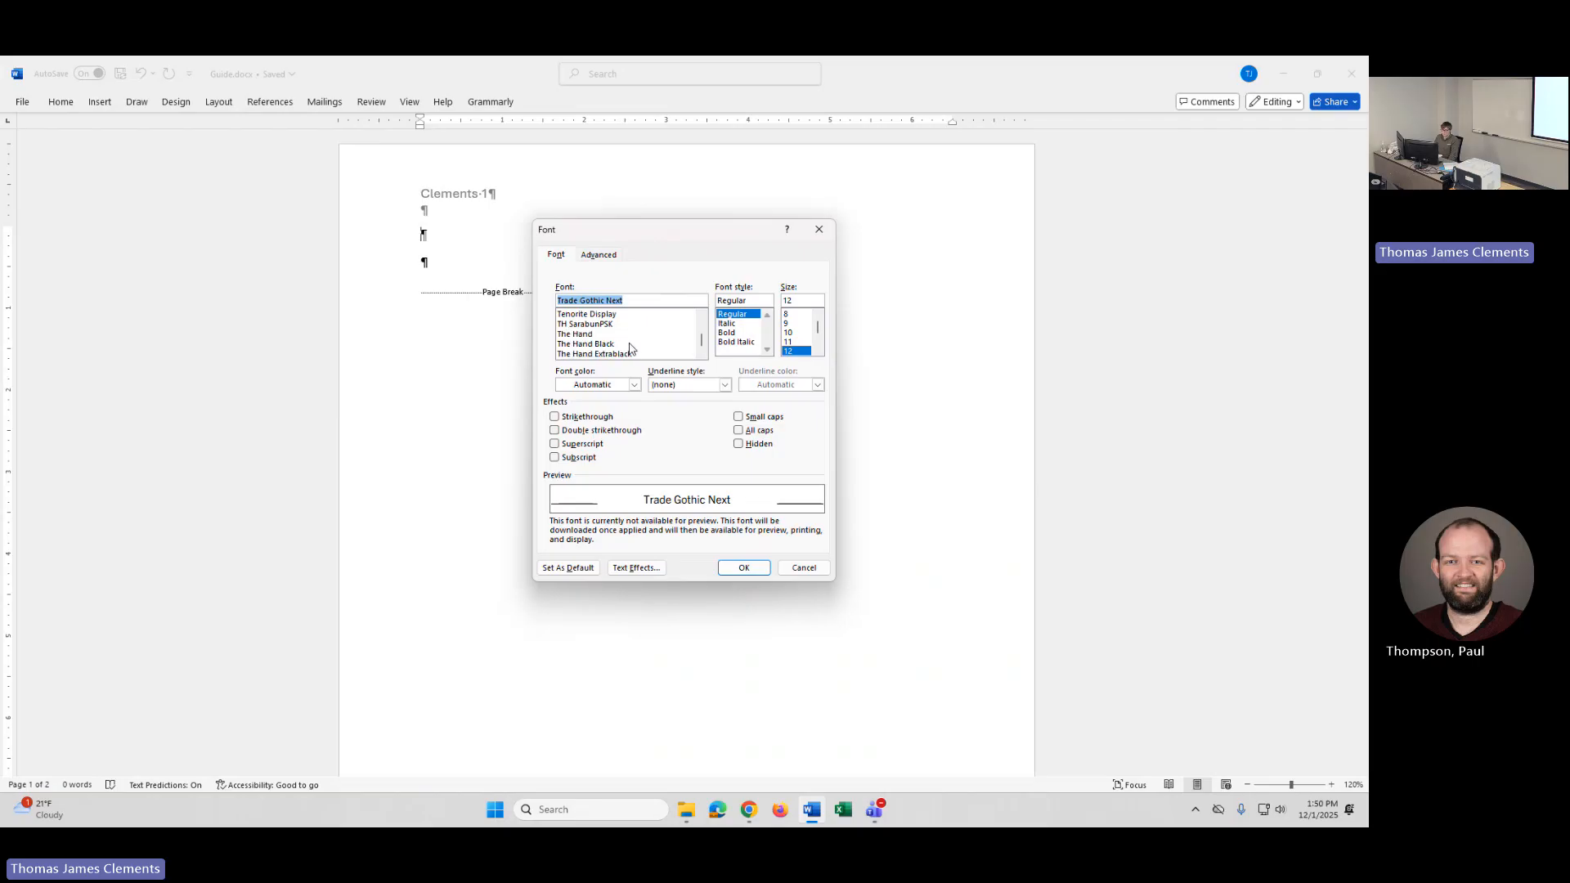
# Step: Clear the font name, search for "Times" and choose Times New Roman as the font
pyautogui.click(634, 300)
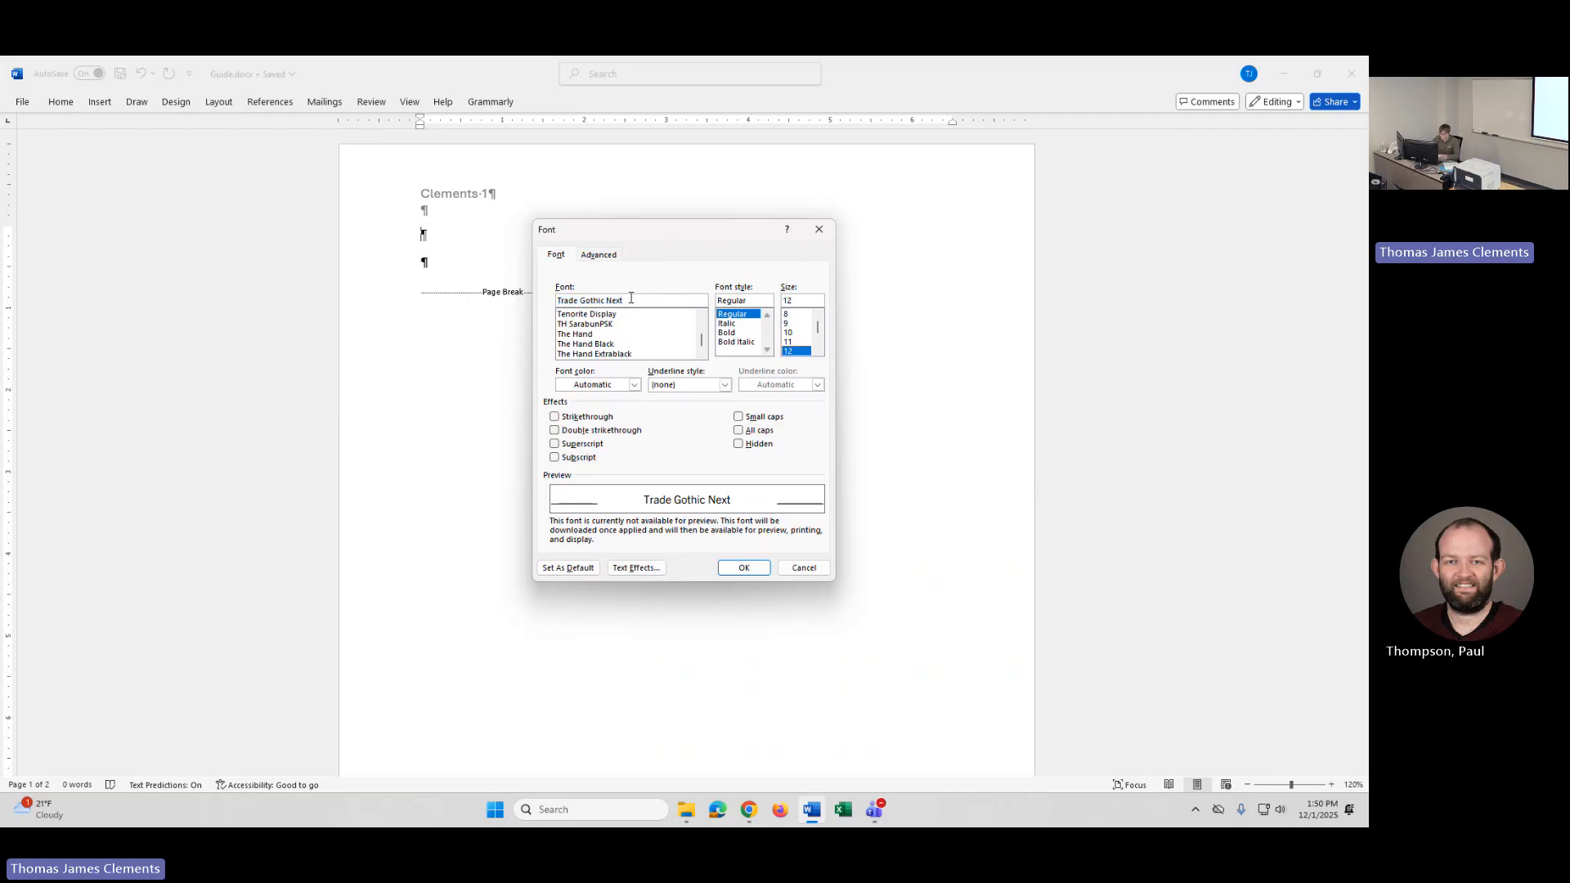
pyautogui.press('BackSpace')
pyautogui.press('BackSpace')
pyautogui.press('BackSpace')
pyautogui.press('BackSpace')
pyautogui.press('BackSpace')
pyautogui.press('BackSpace')
pyautogui.press('BackSpace')
pyautogui.press('BackSpace')
pyautogui.press('BackSpace')
pyautogui.press('BackSpace')
pyautogui.press('BackSpace')
pyautogui.press('BackSpace')
pyautogui.press('BackSpace')
pyautogui.press('BackSpace')
pyautogui.press('BackSpace')
pyautogui.press('BackSpace')
pyautogui.press('BackSpace')
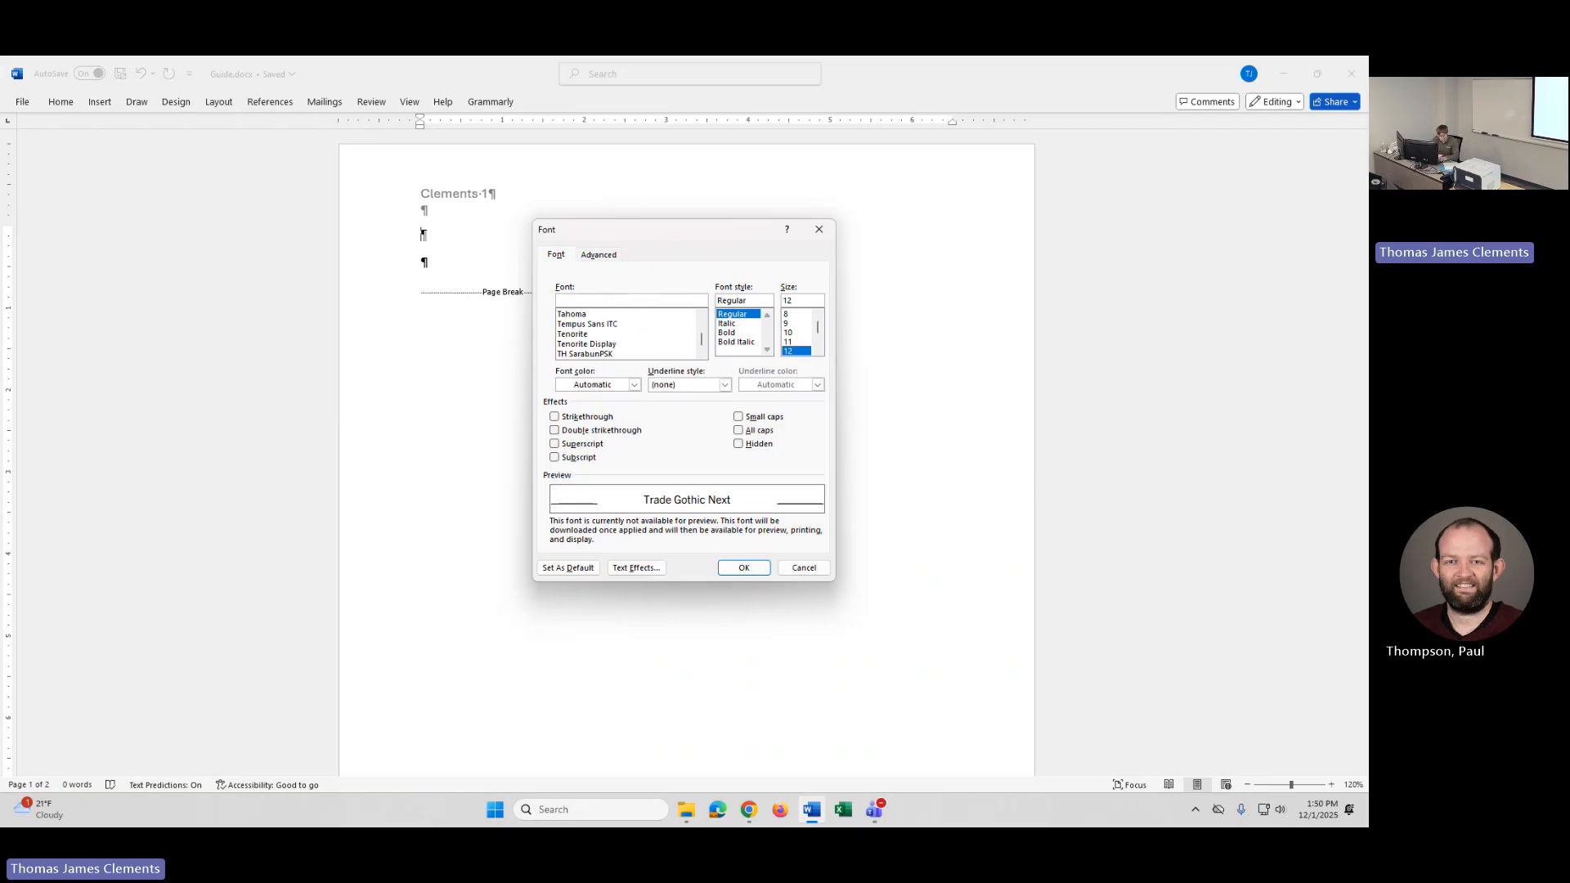
pyautogui.write('Times')
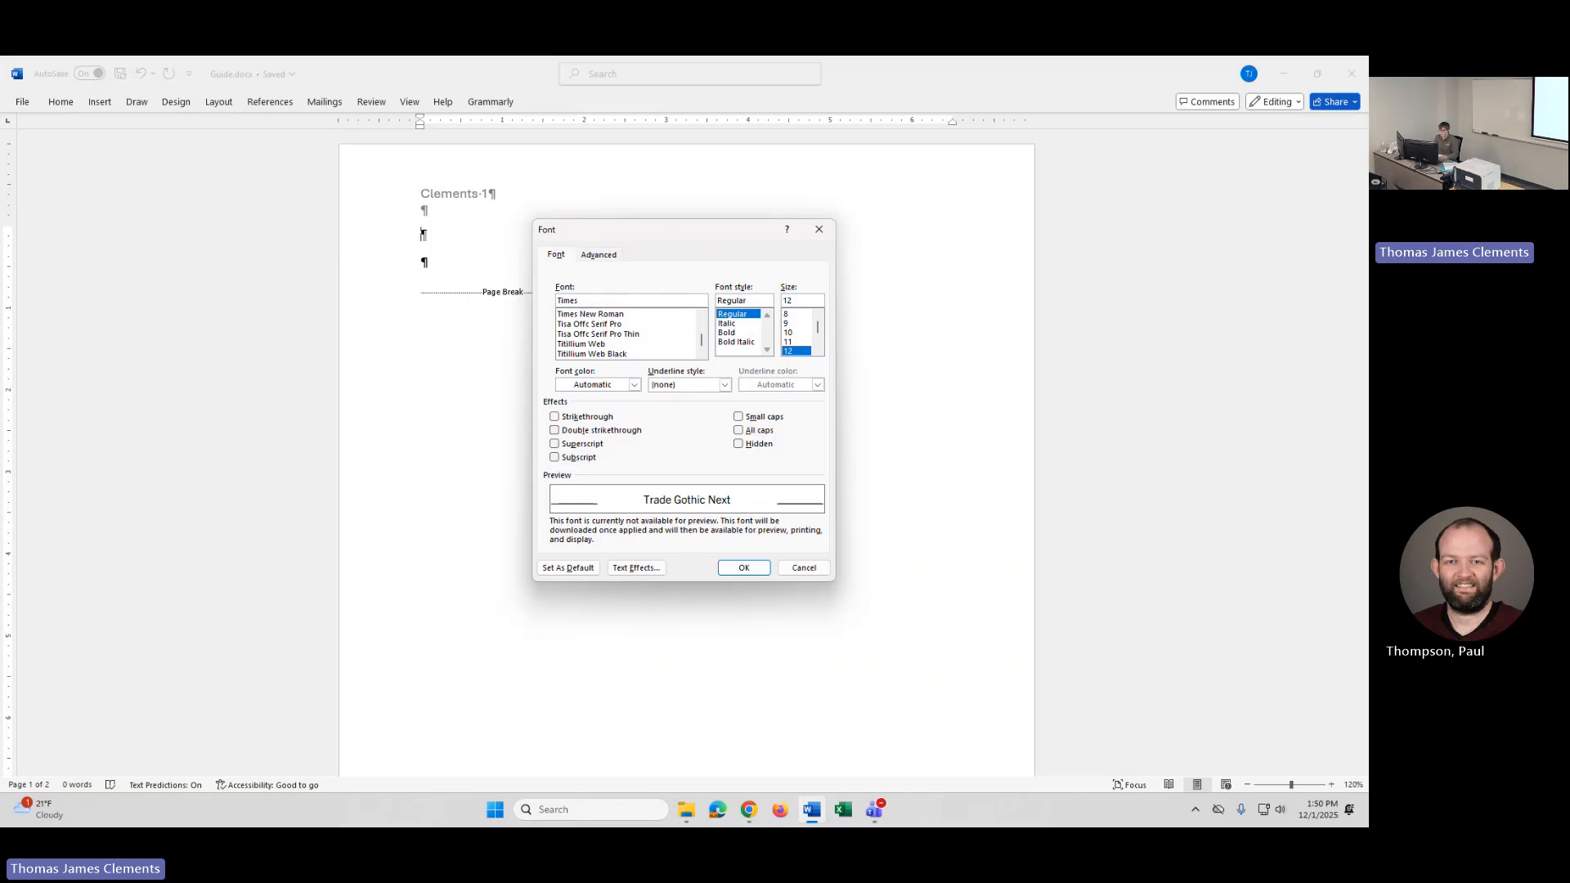
pyautogui.click(585, 316)
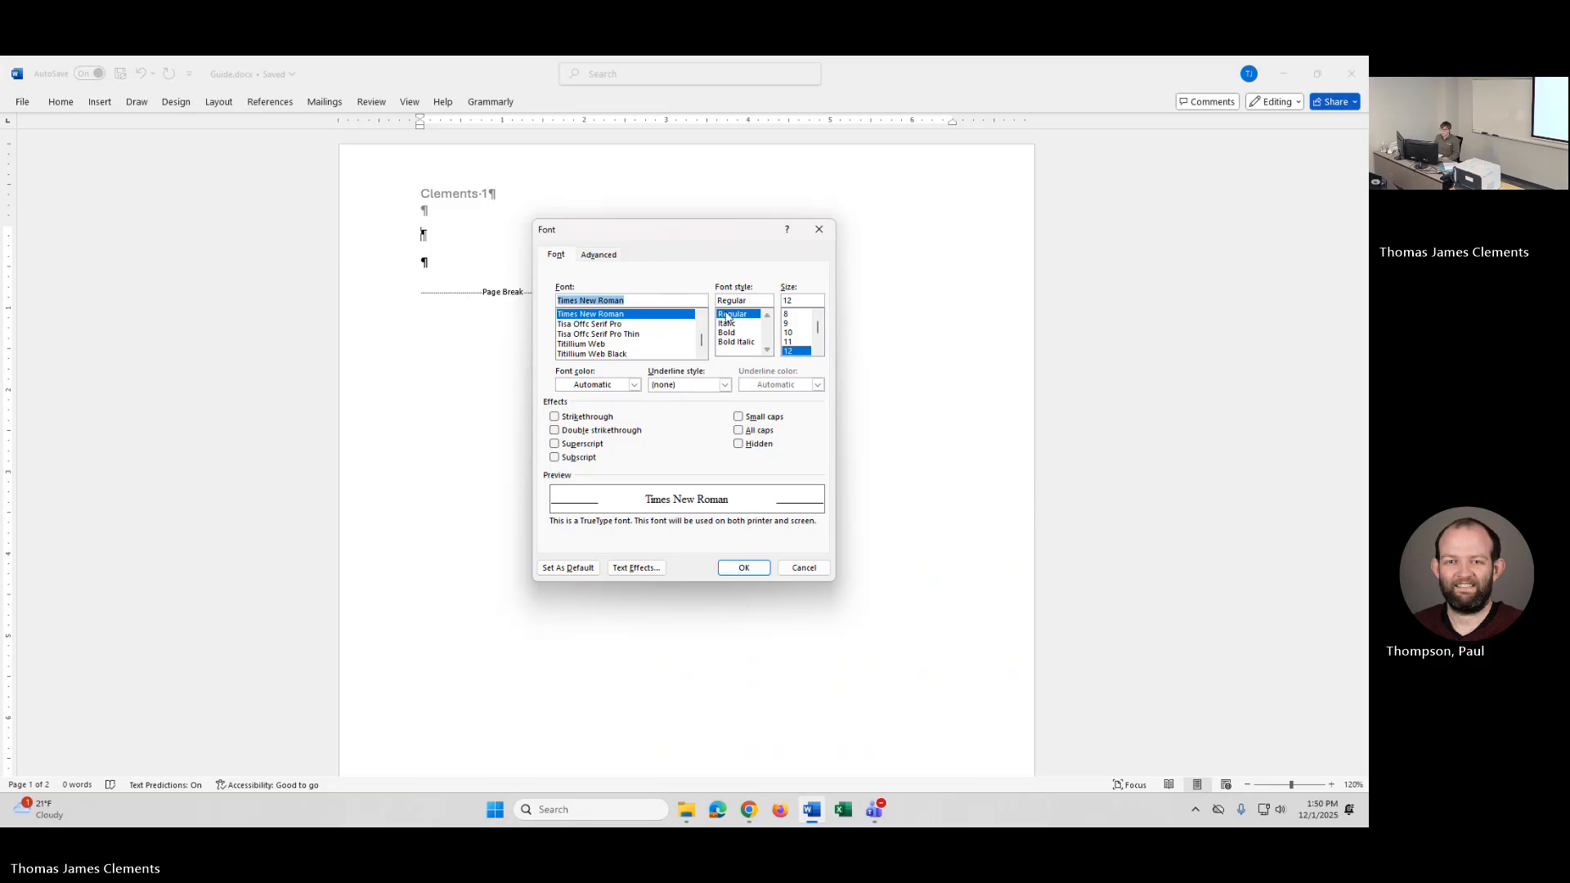
# Step: Preview the font at size 18 and set the size back to 12
pyautogui.scroll(-2, 805, 317)
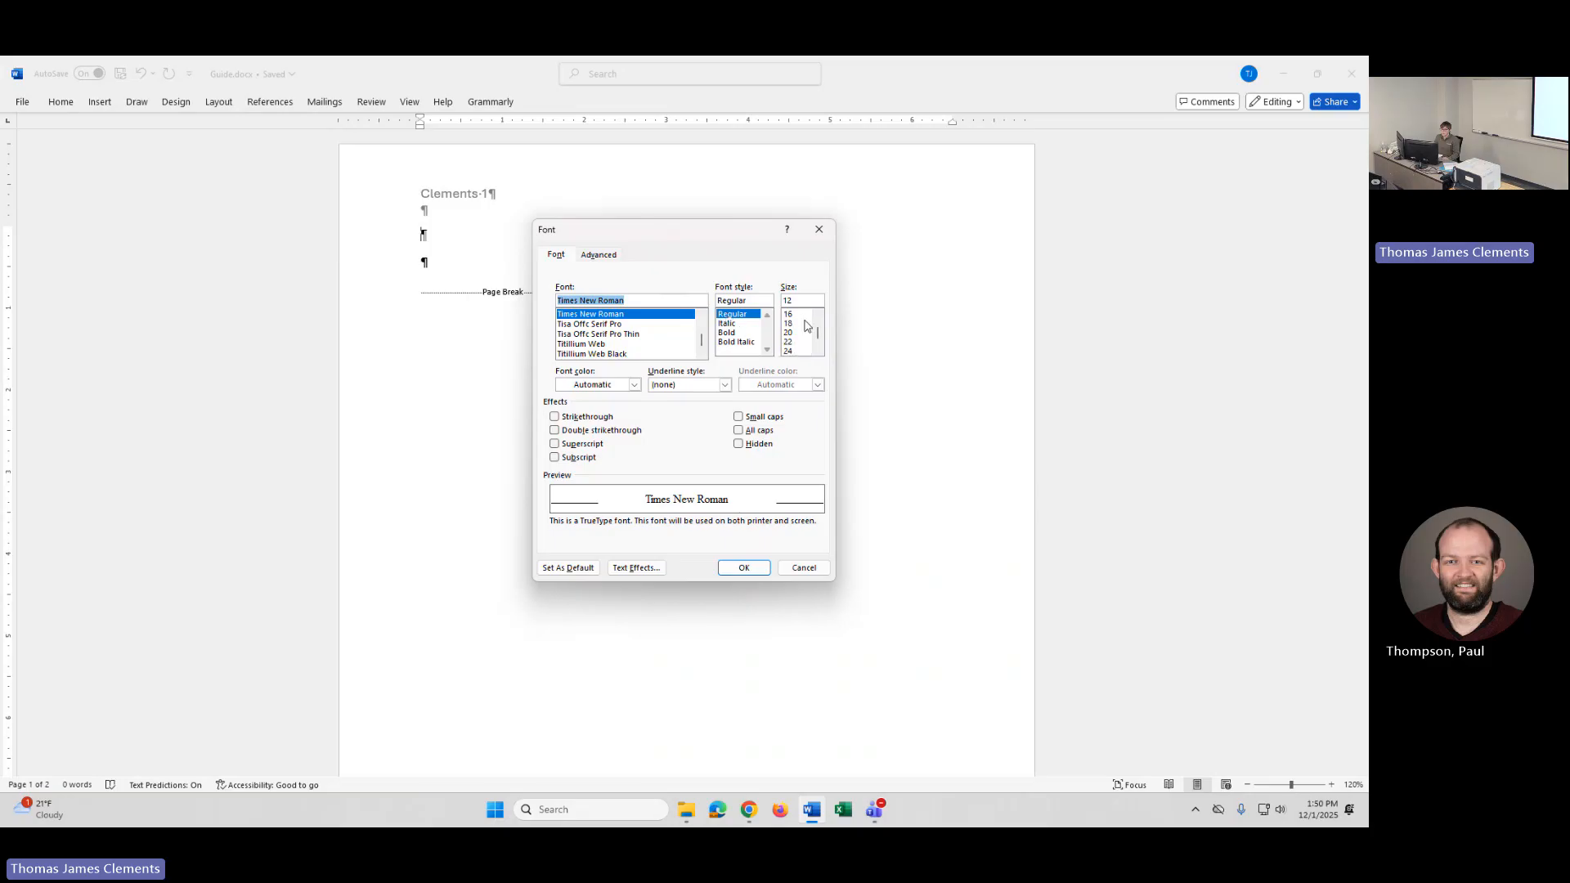
pyautogui.click(795, 332)
pyautogui.click(792, 323)
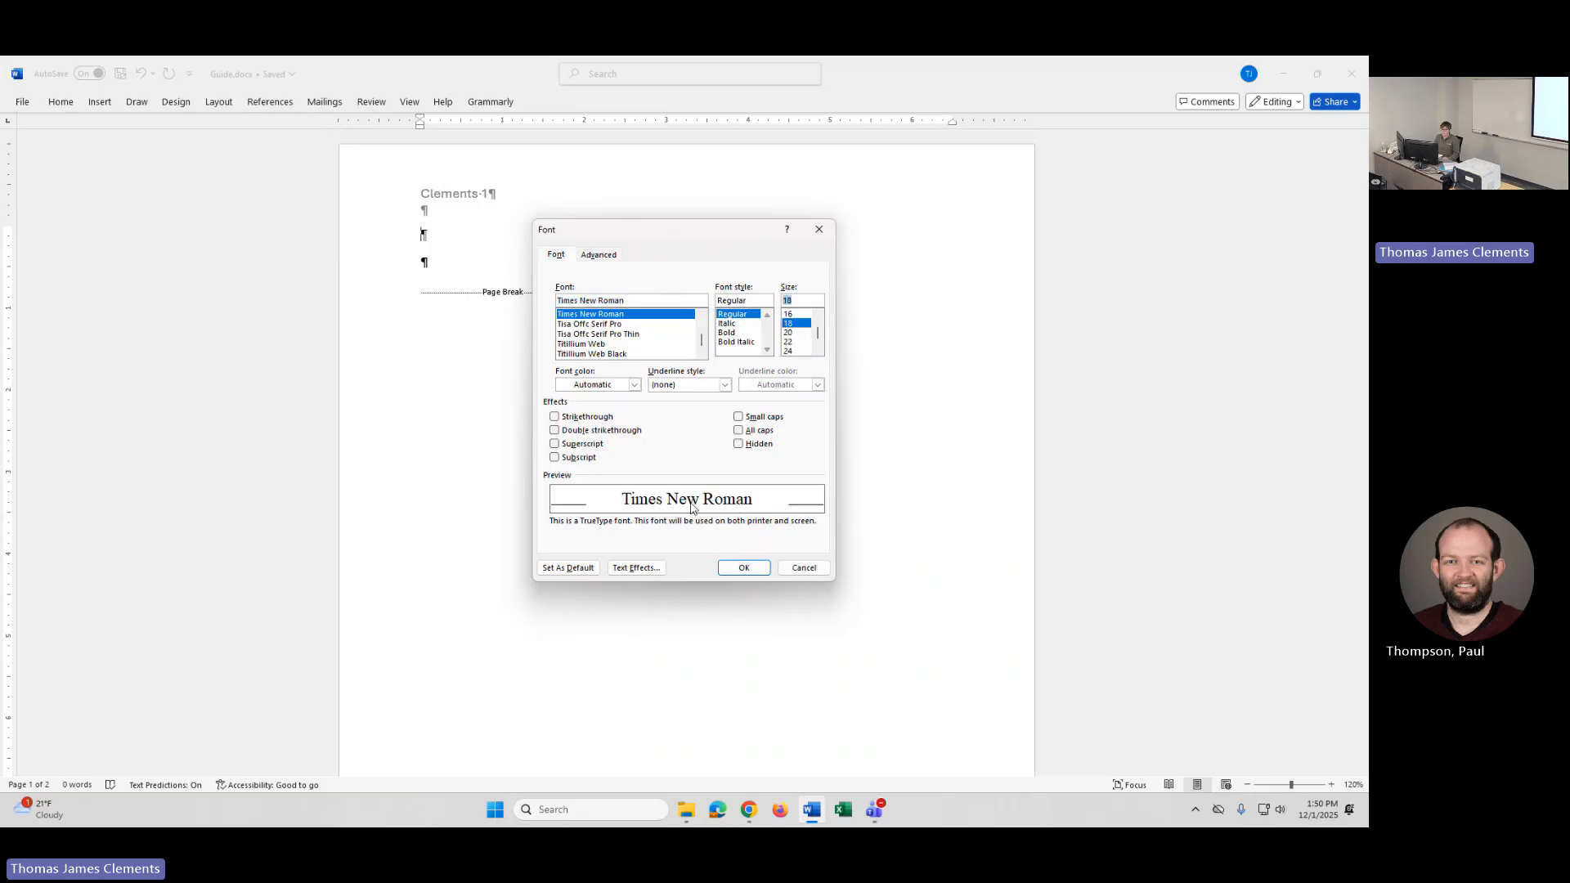
pyautogui.scroll(1, 791, 329)
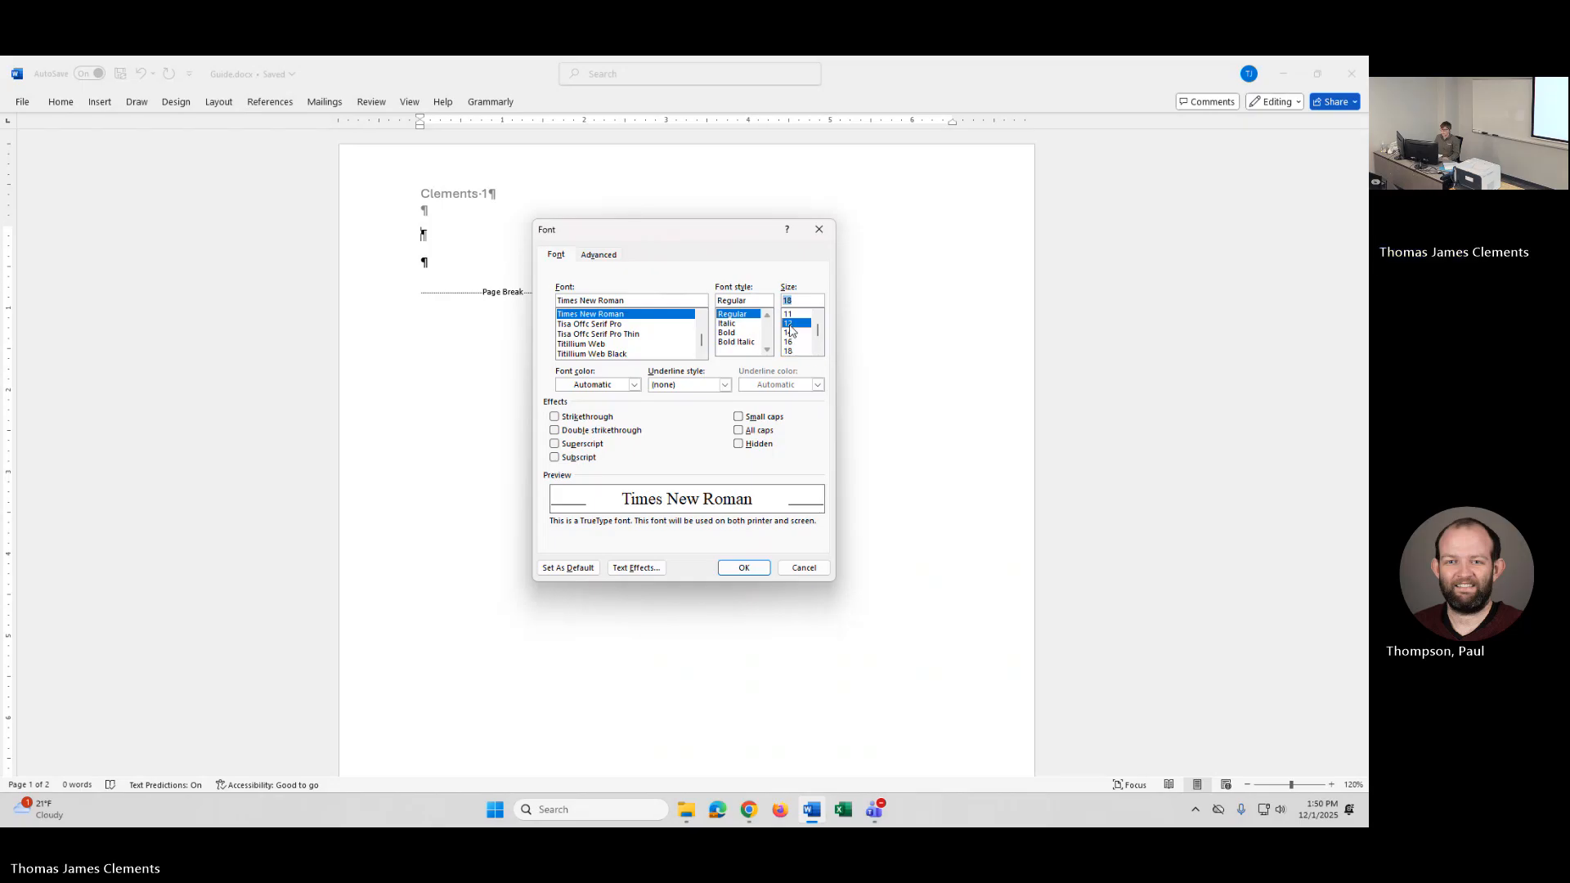
pyautogui.click(790, 325)
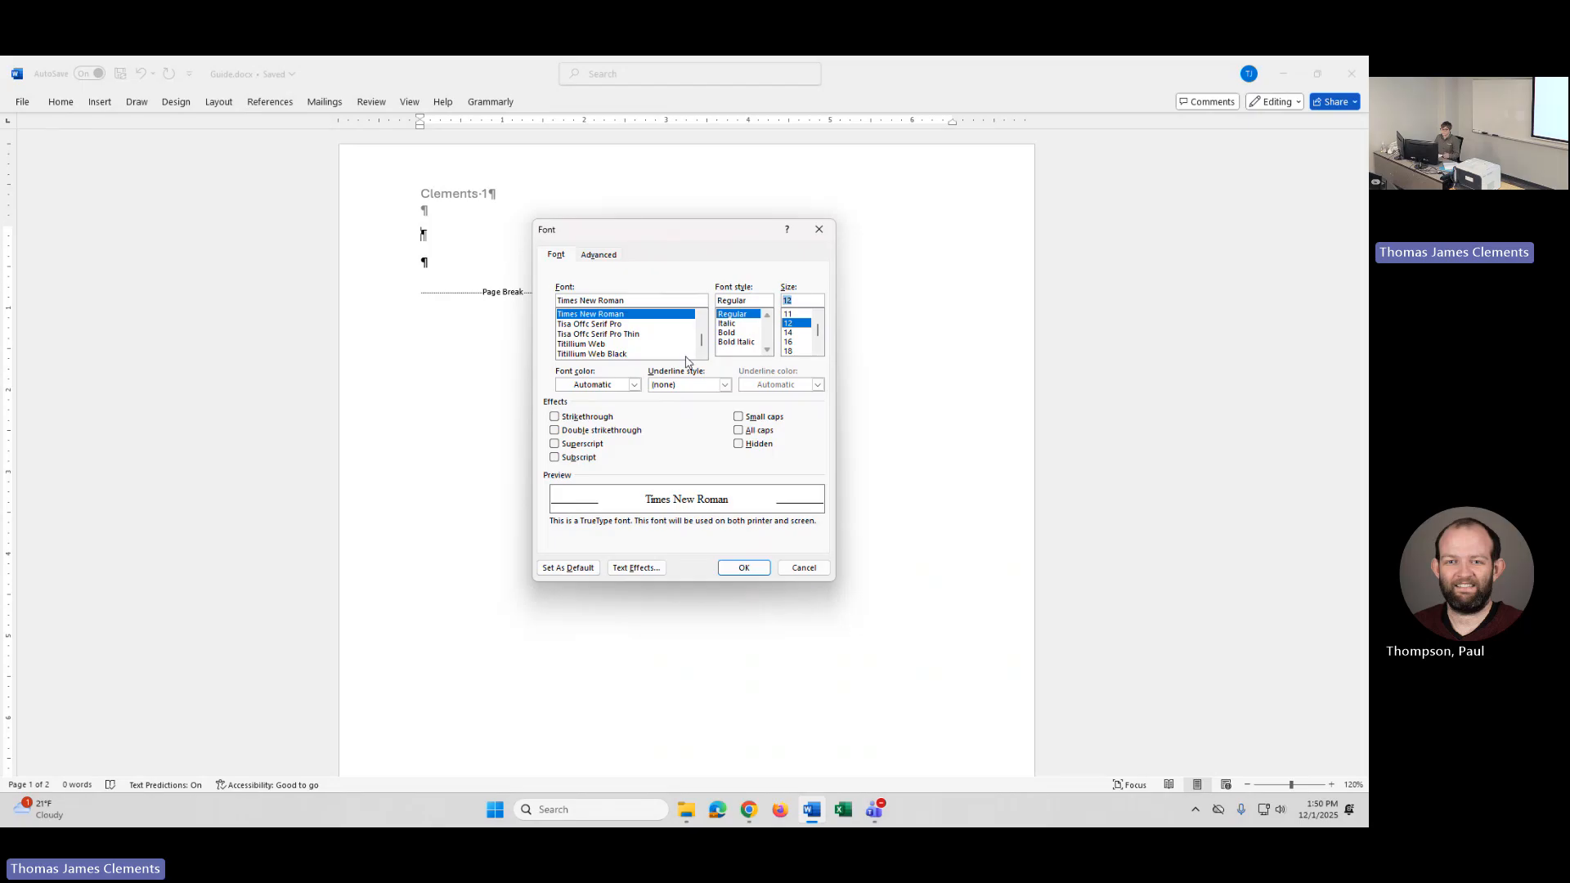
# Step: Make Times New Roman, 12 pt the default font for this document only
pyautogui.click(570, 570)
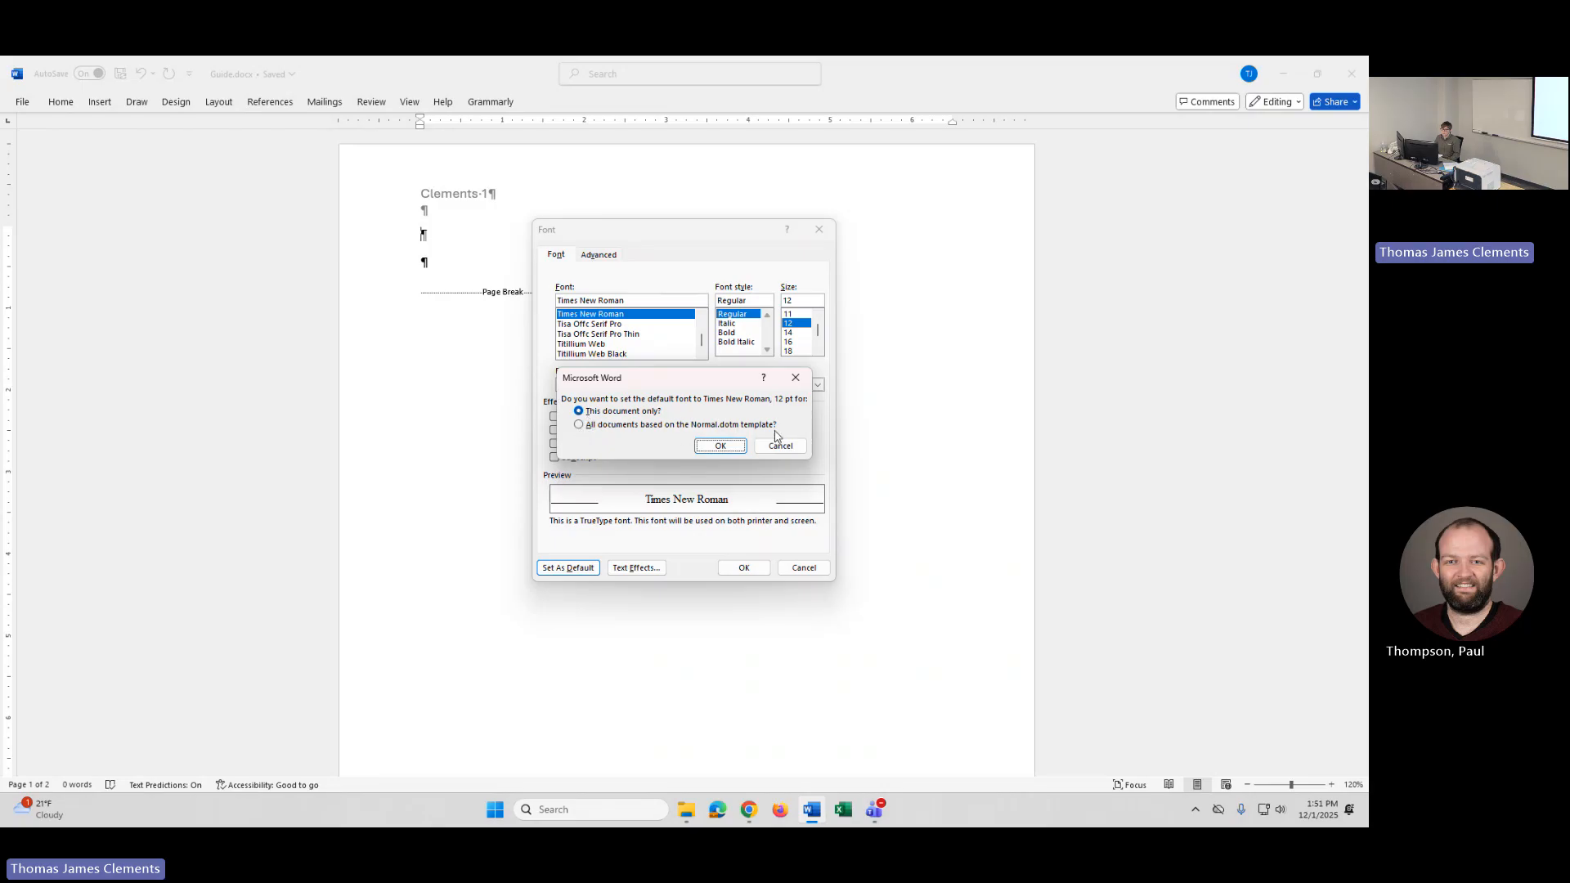
pyautogui.click(714, 446)
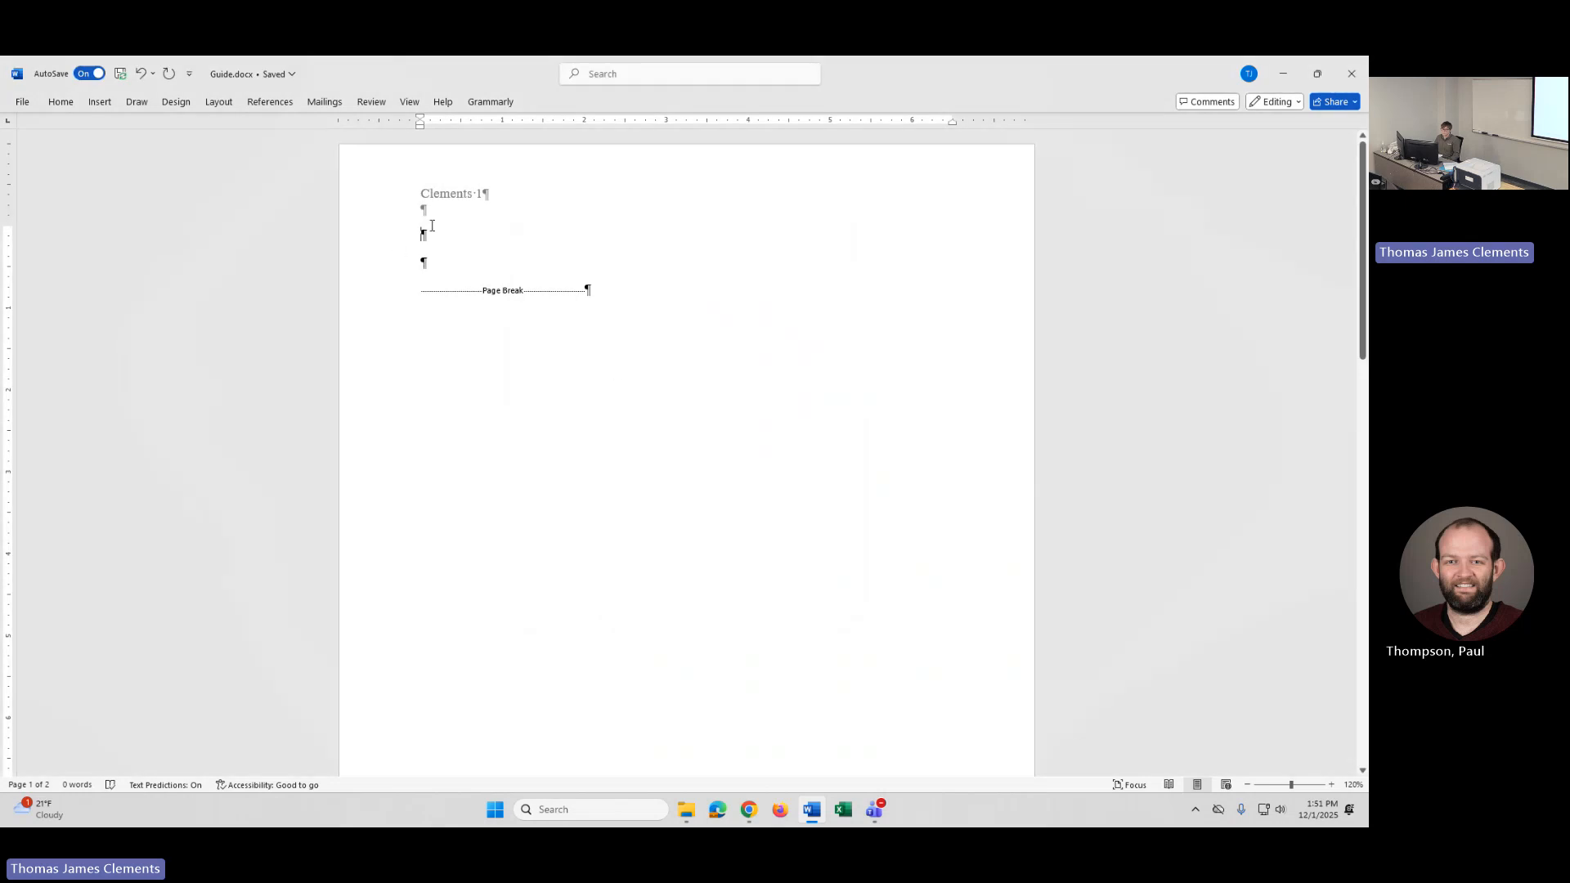
# Step: Set the line spacing of the first line to 2.0
pyautogui.click(61, 104)
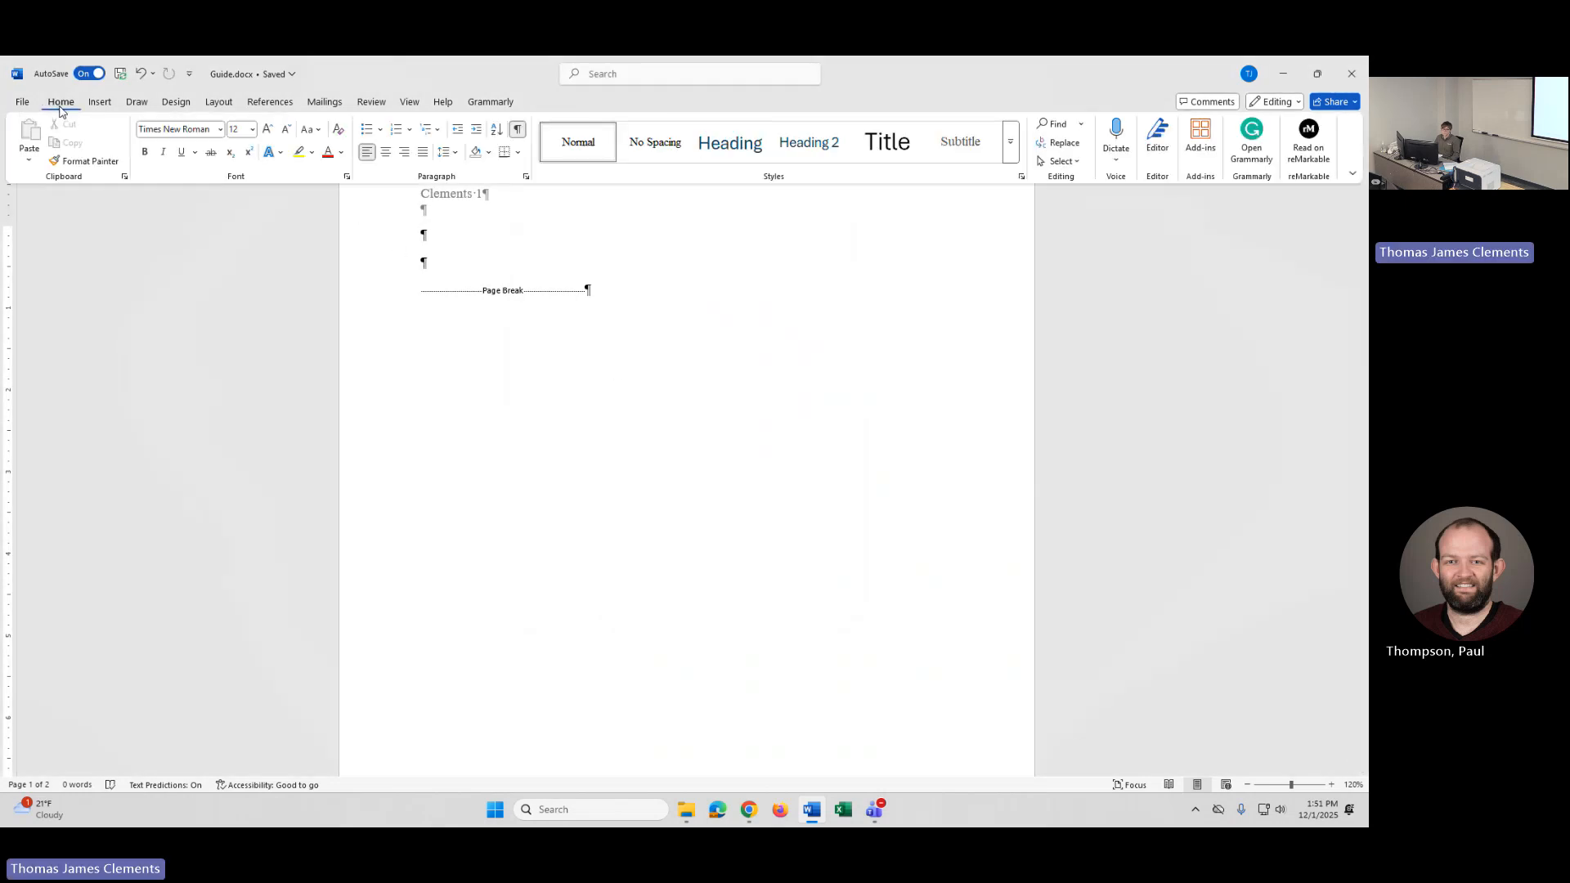
pyautogui.click(436, 248)
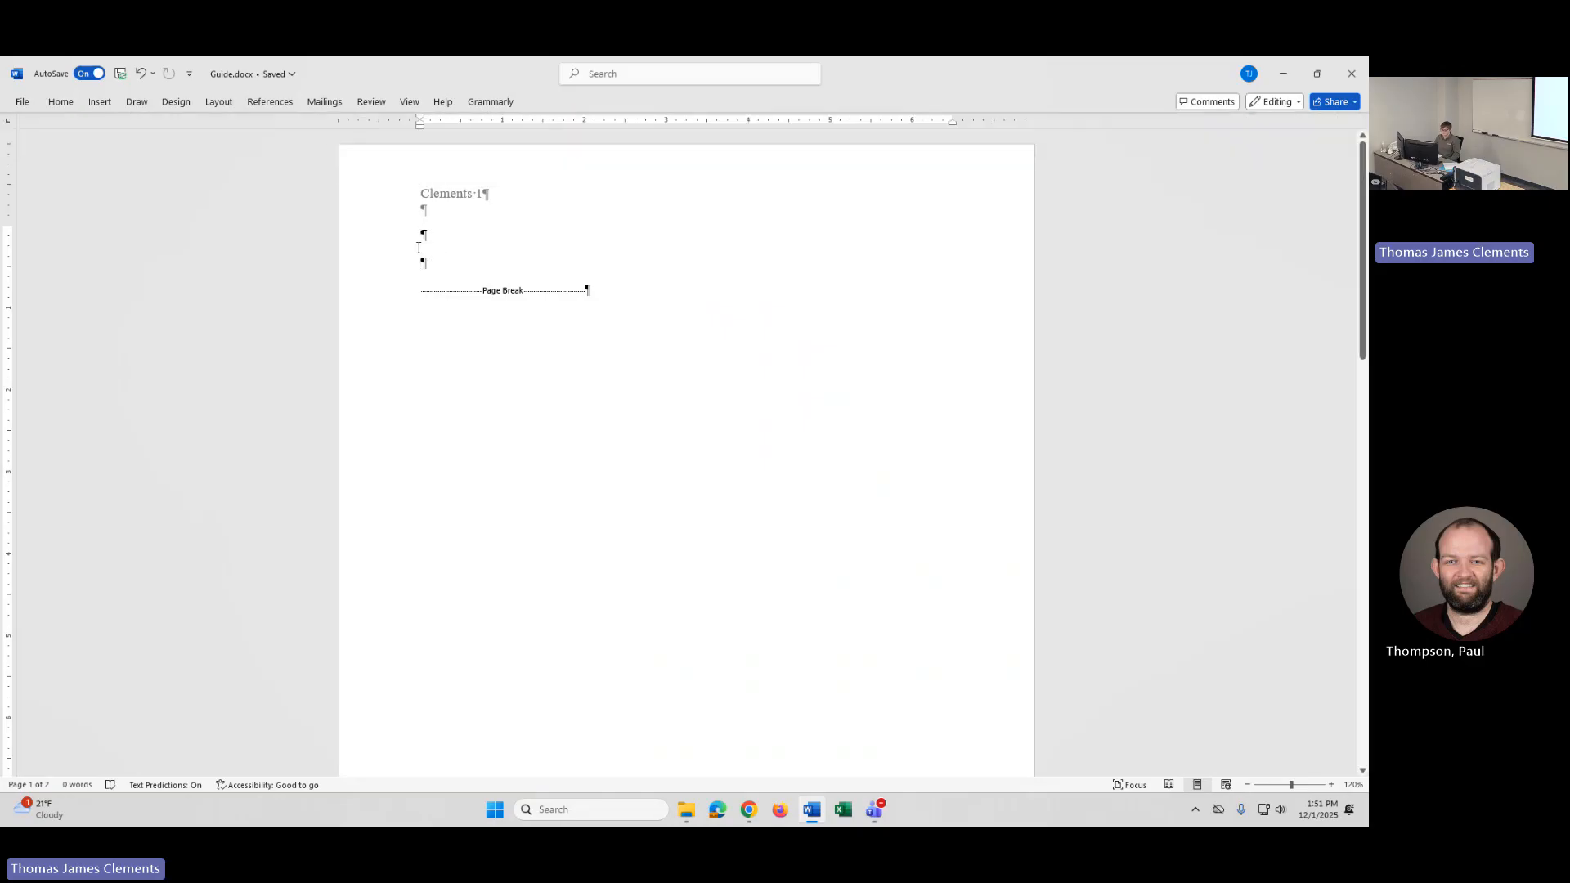
pyautogui.click(61, 104)
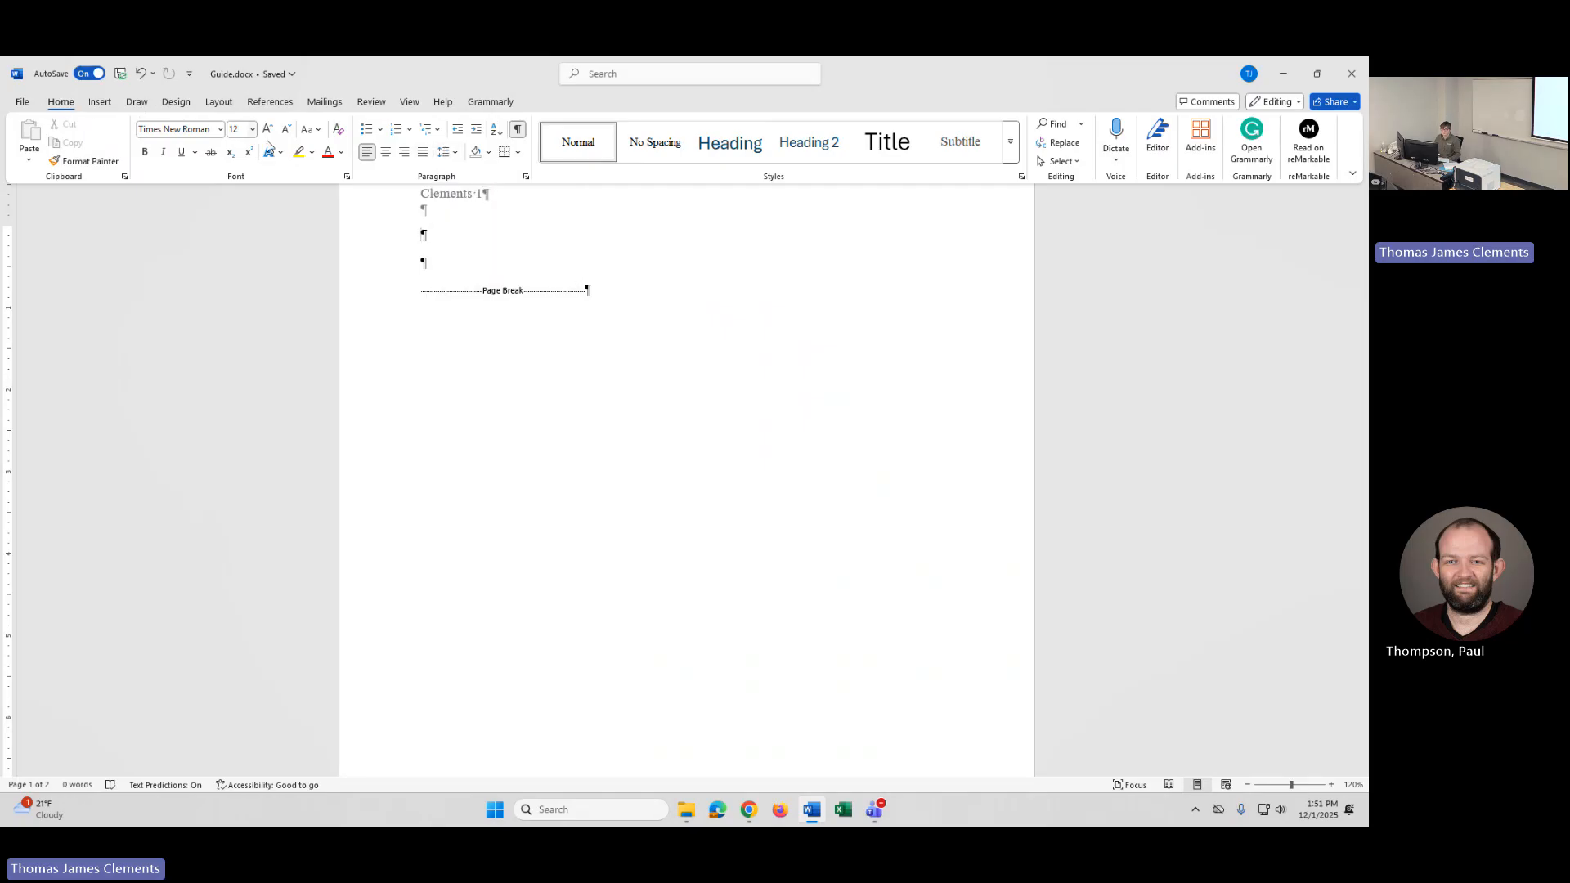
pyautogui.click(446, 154)
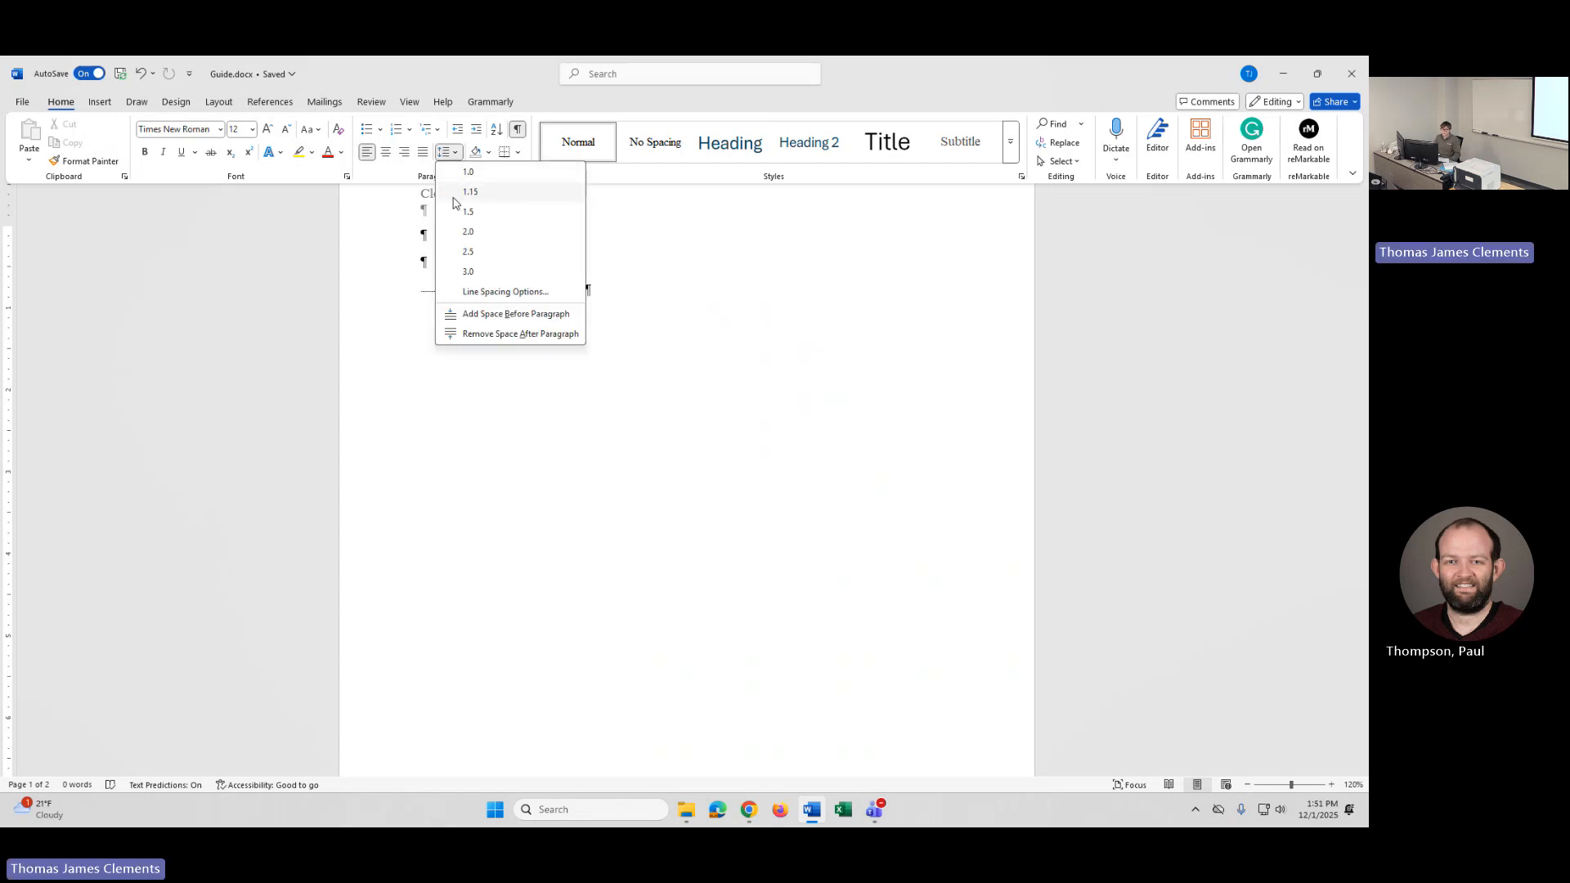
pyautogui.click(458, 232)
# Step: Select the blank first line and review its indent, spacing, and line and page break settings in the Paragraph dialog
pyautogui.click(437, 276)
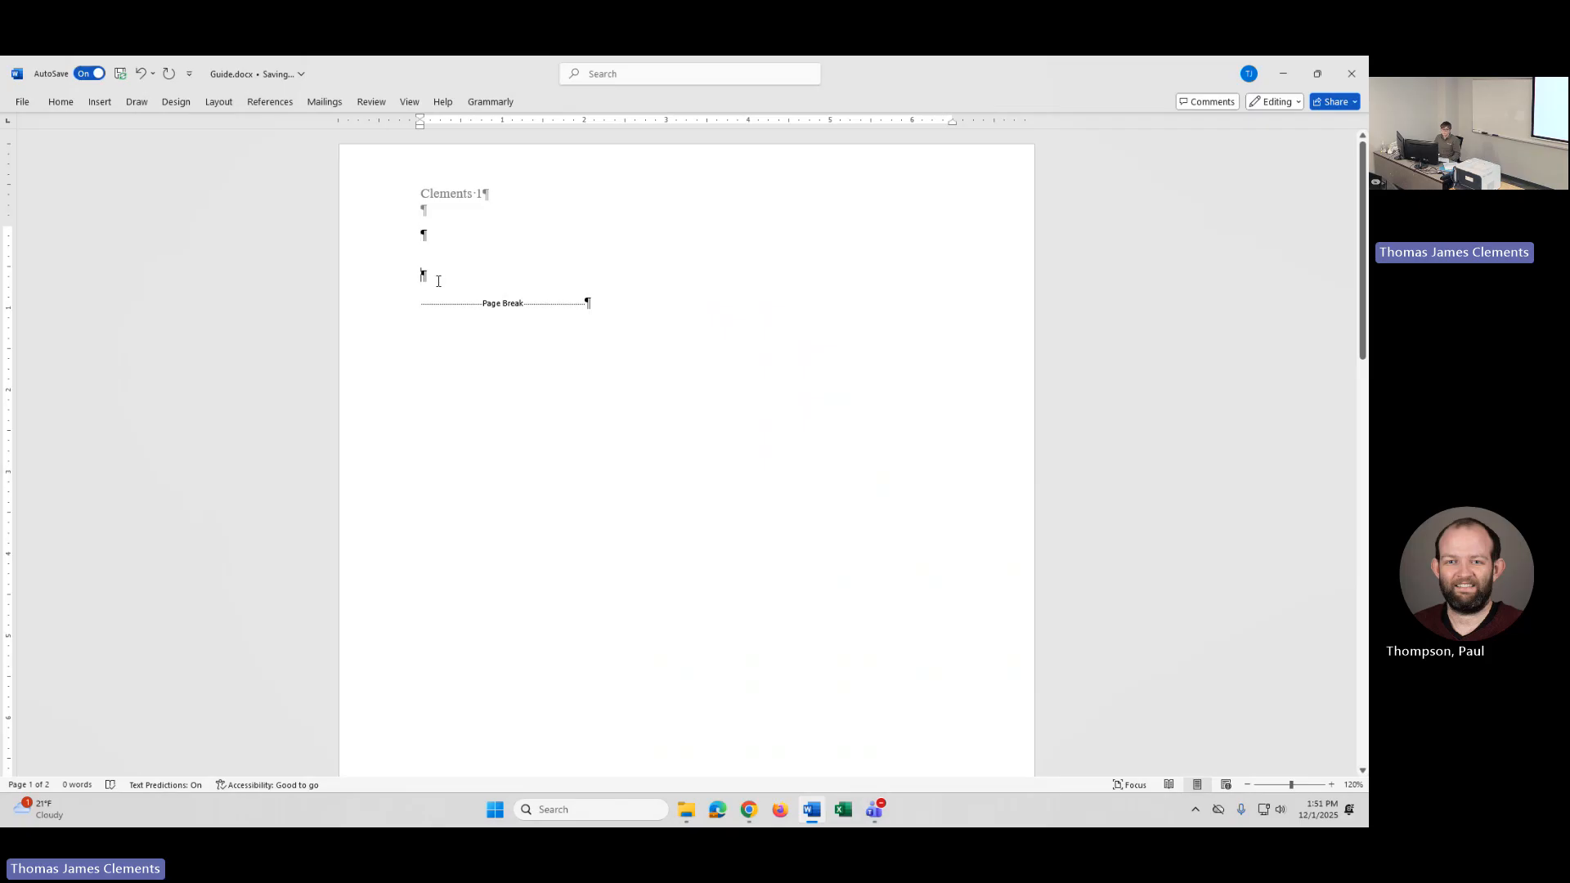
pyautogui.moveTo(438, 280); pyautogui.dragTo(424, 237)
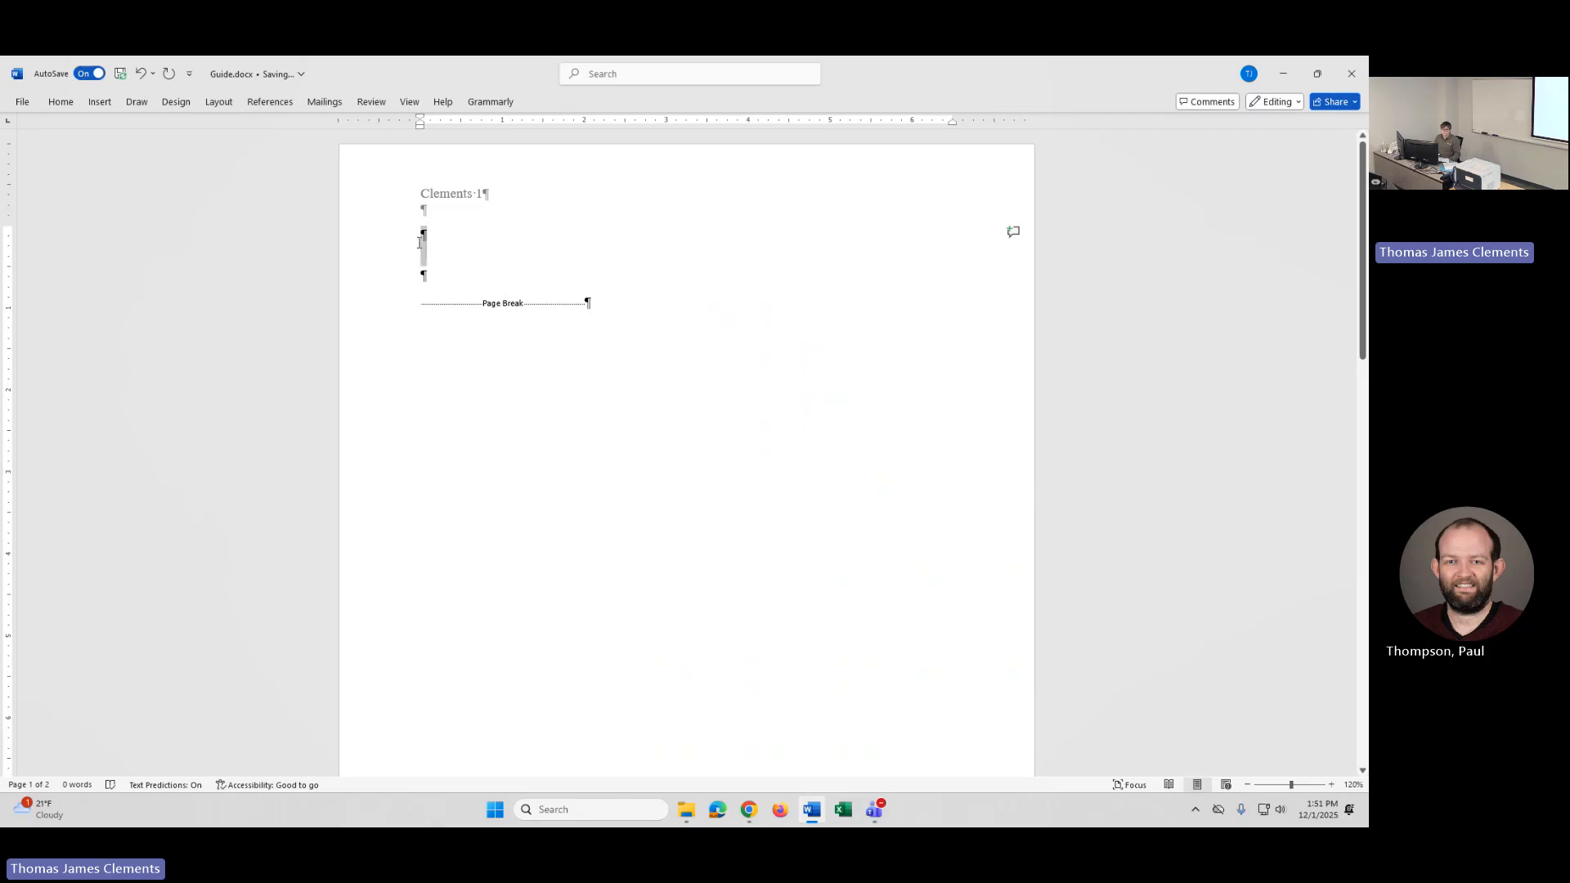
pyautogui.click(60, 101)
pyautogui.click(526, 175)
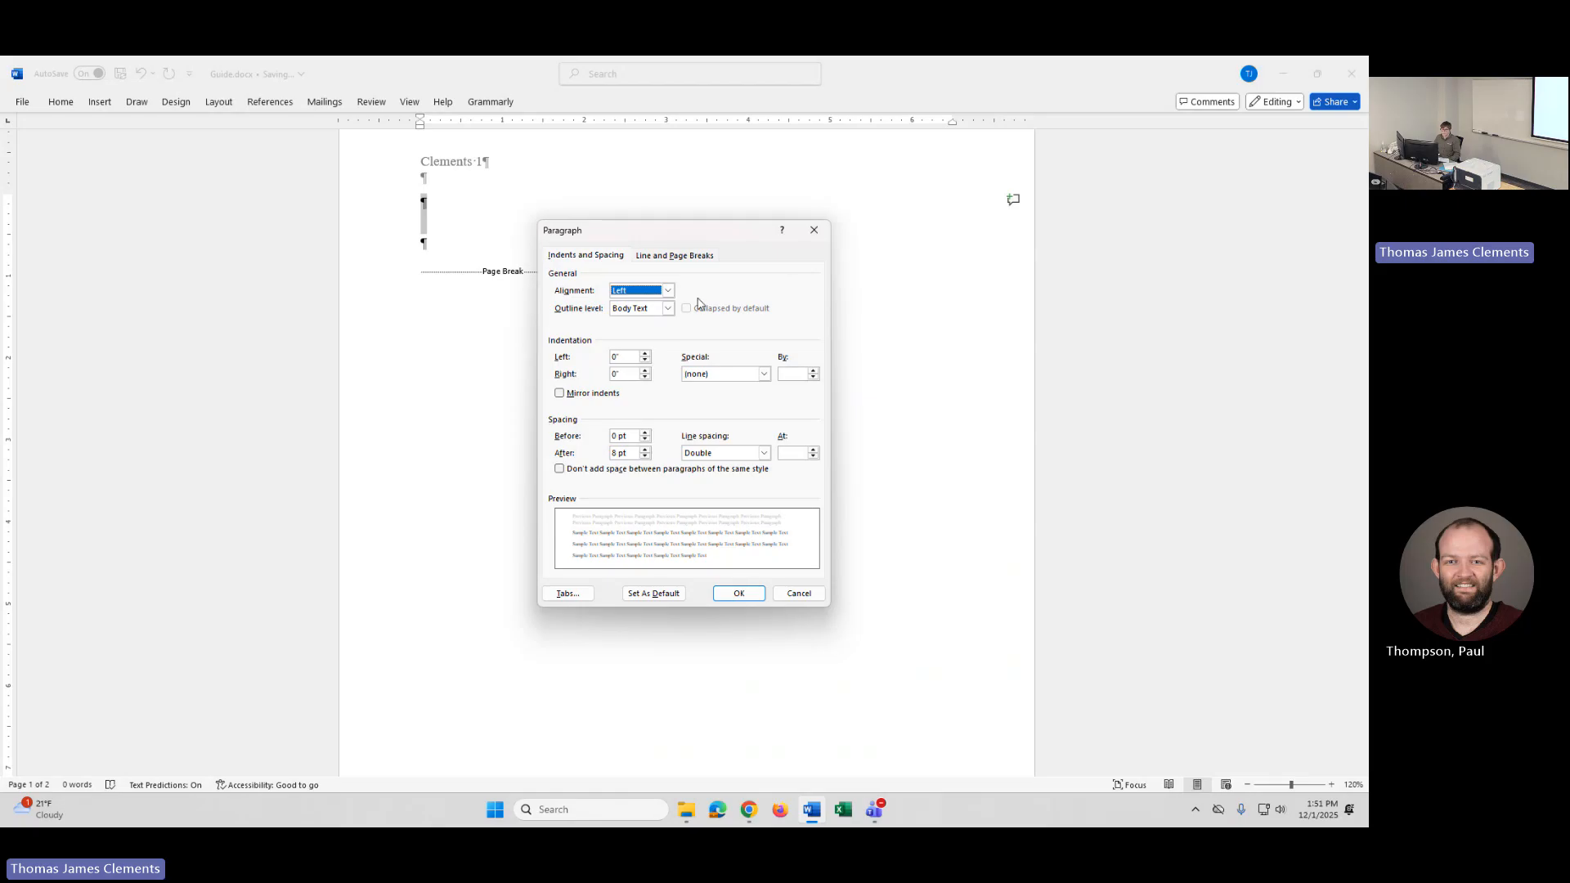
pyautogui.click(814, 230)
pyautogui.click(61, 101)
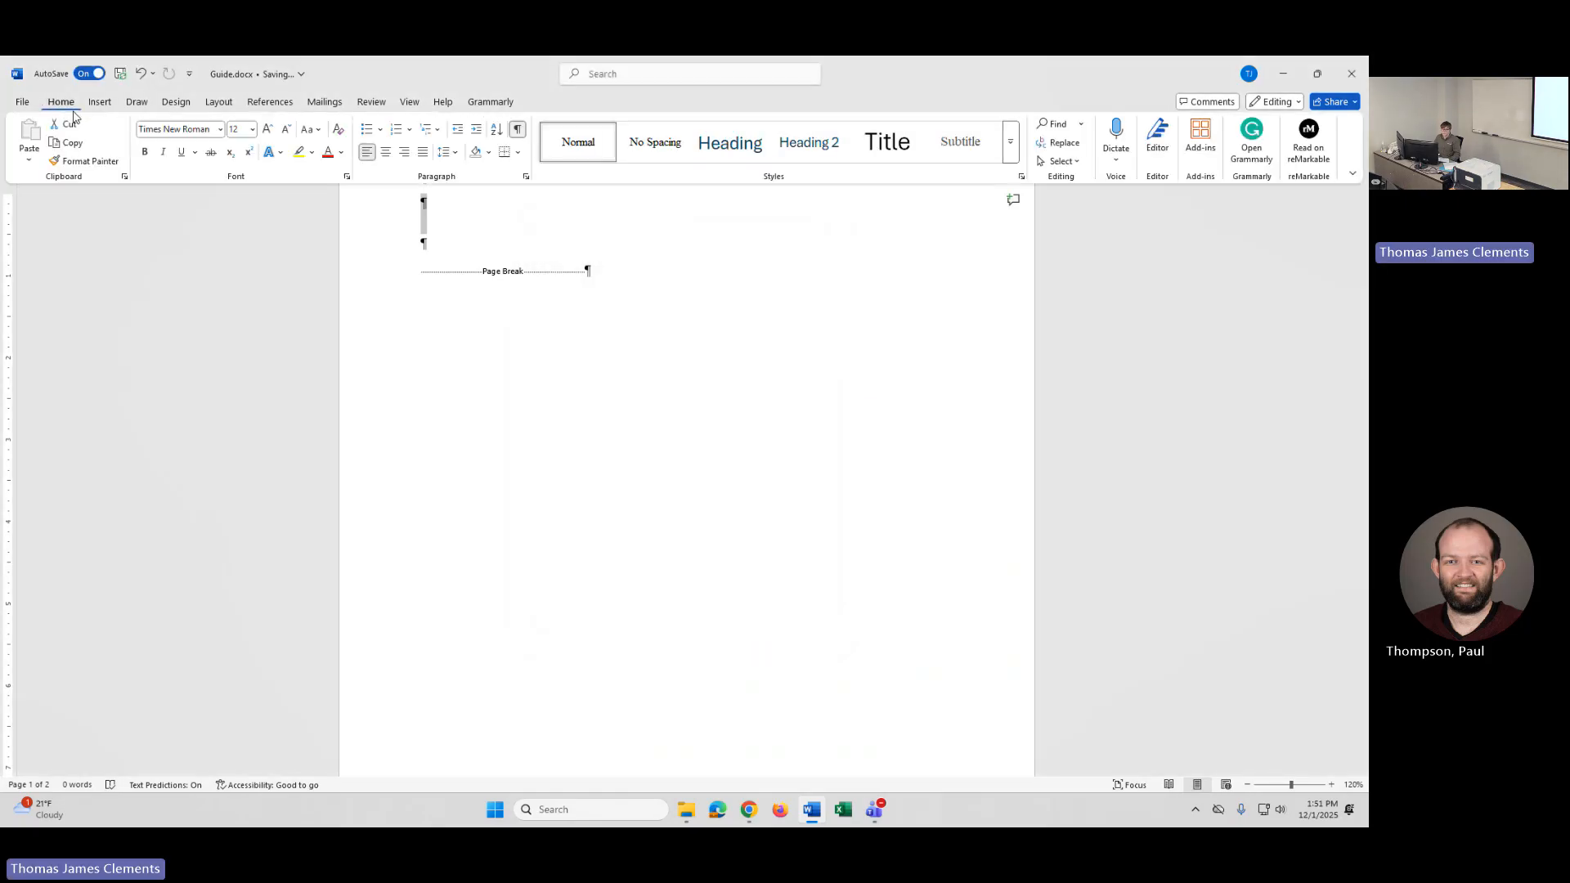
pyautogui.click(526, 176)
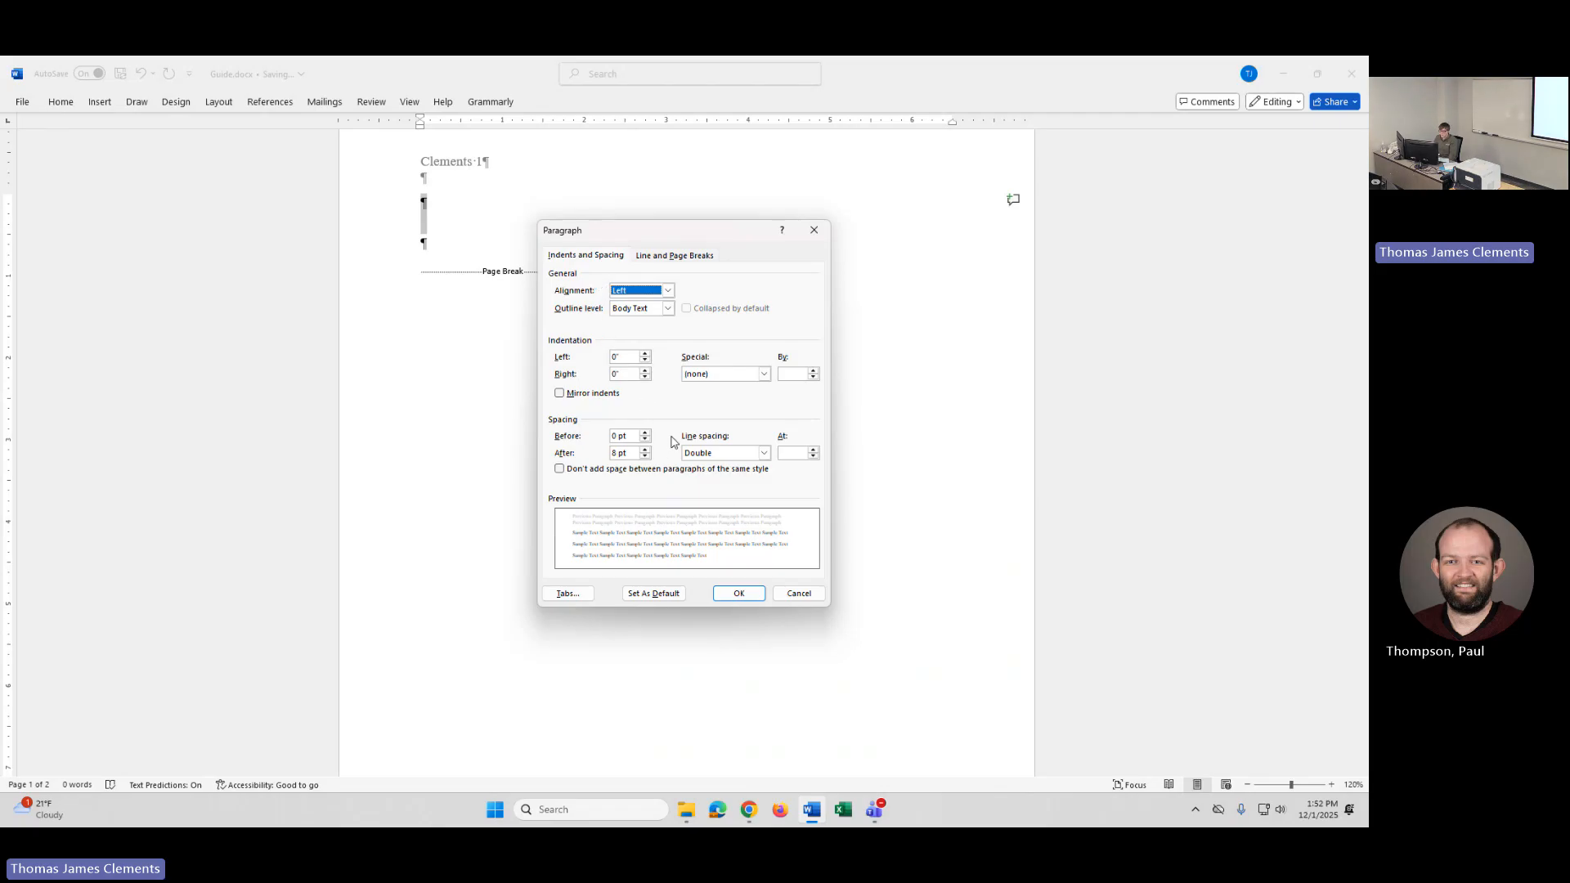
pyautogui.click(649, 257)
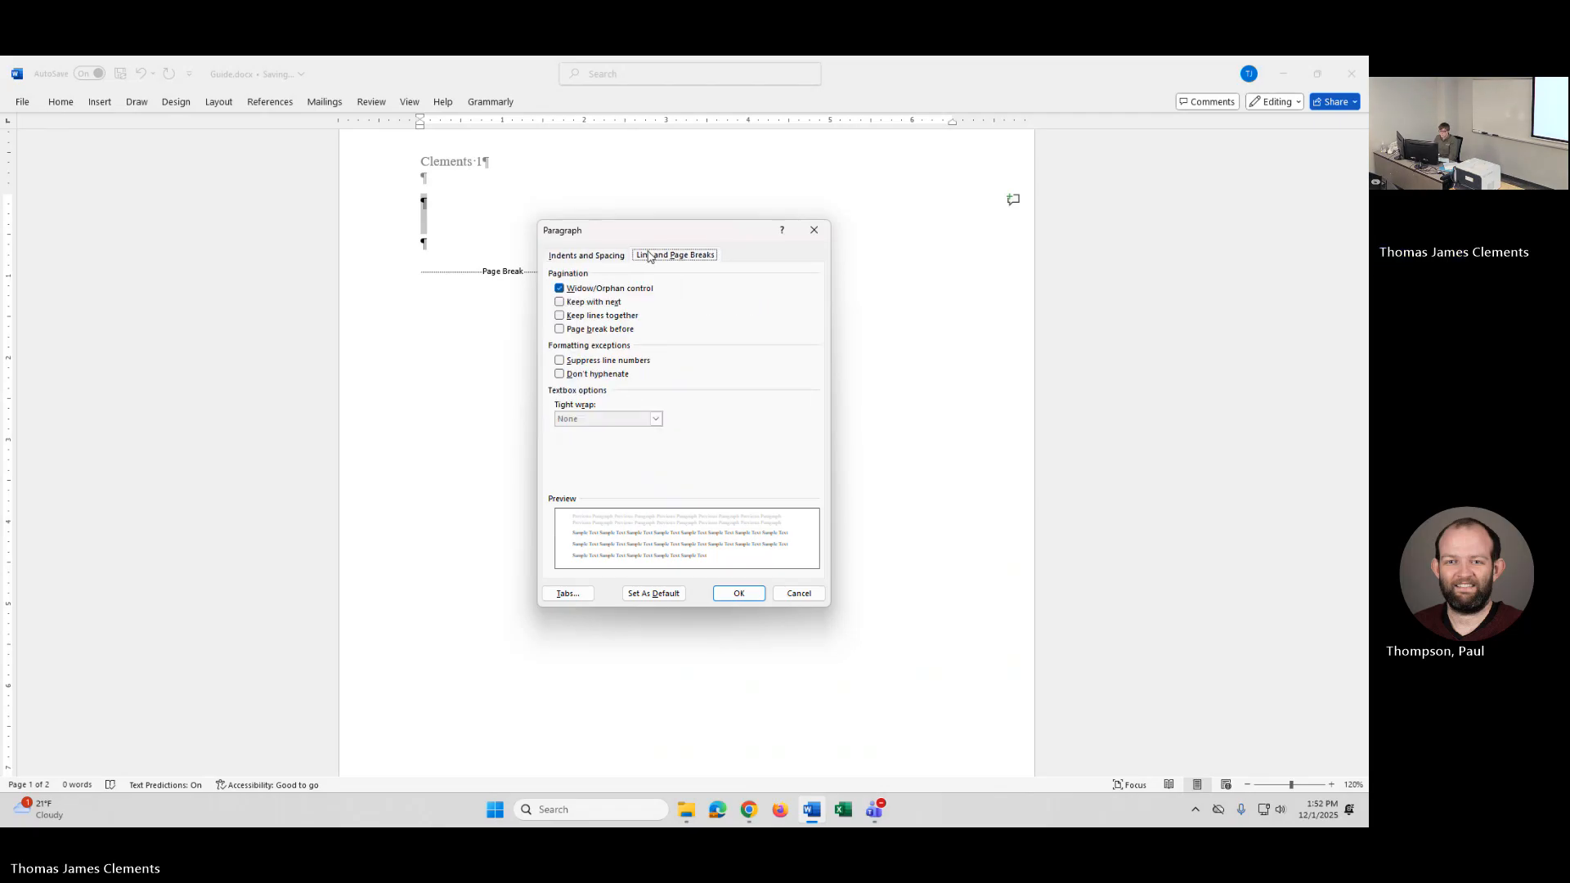
pyautogui.click(586, 255)
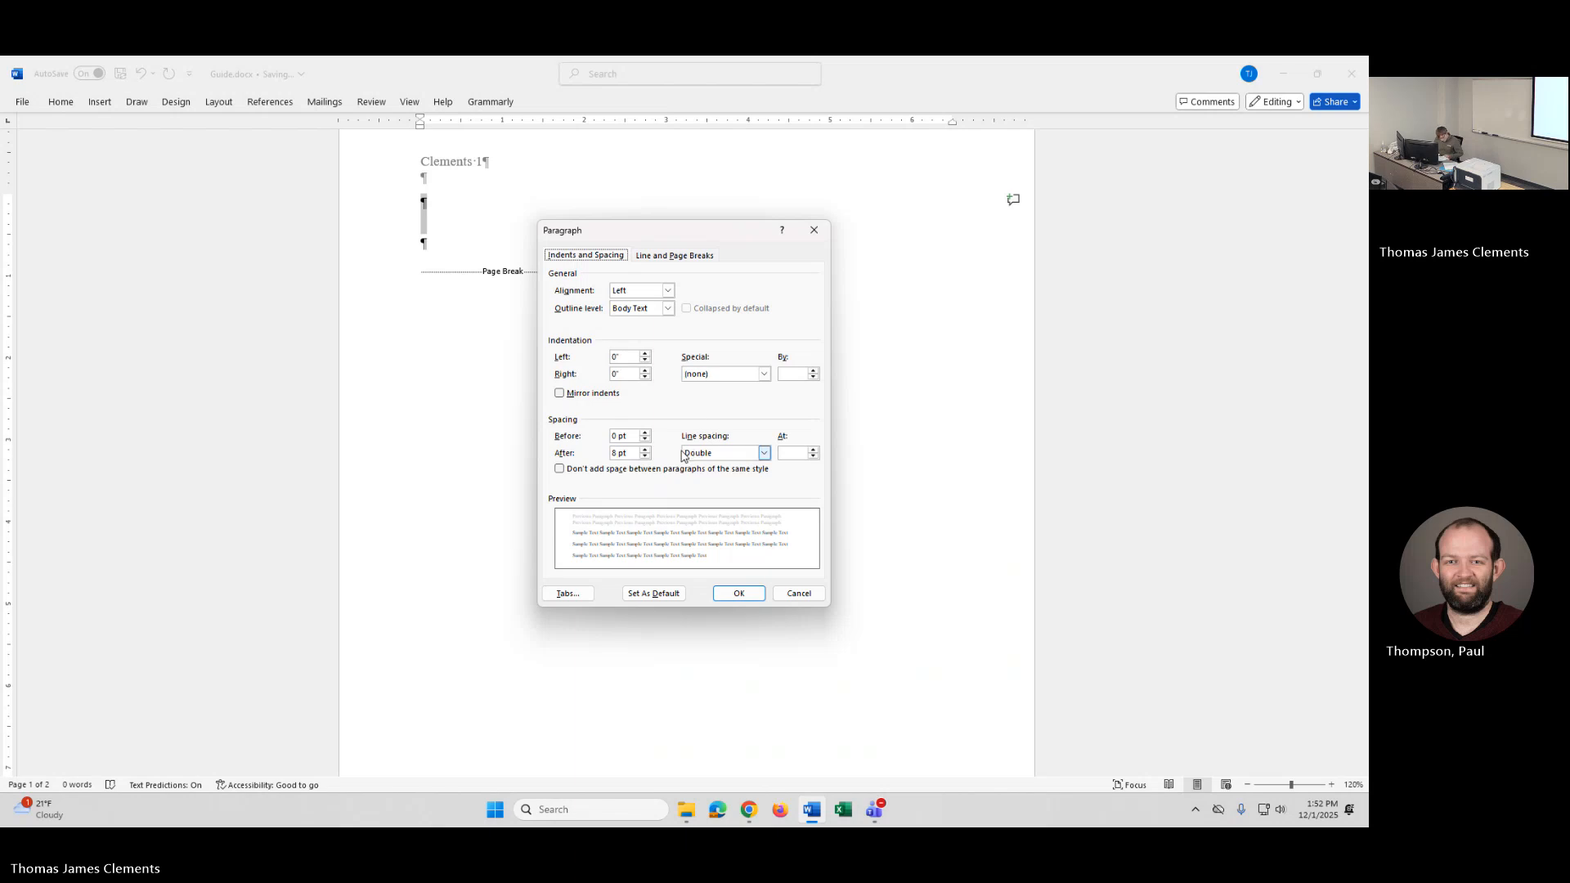
# Step: Set the selected blank line's spacing to Double in the paragraph settings and apply it
pyautogui.click(741, 457)
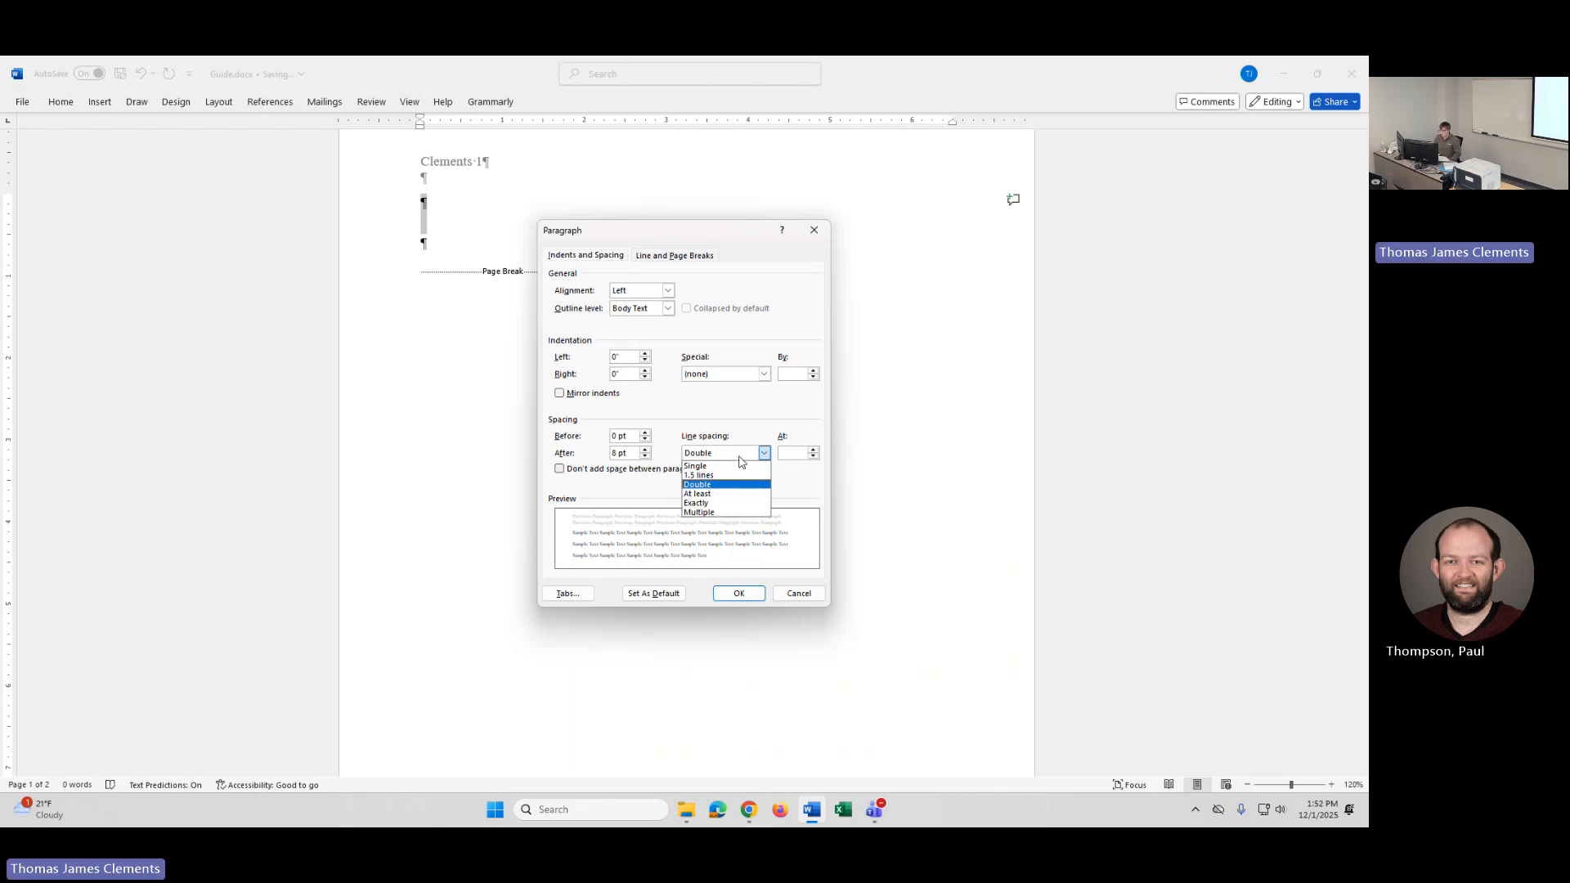
pyautogui.click(741, 458)
pyautogui.click(741, 457)
pyautogui.click(722, 485)
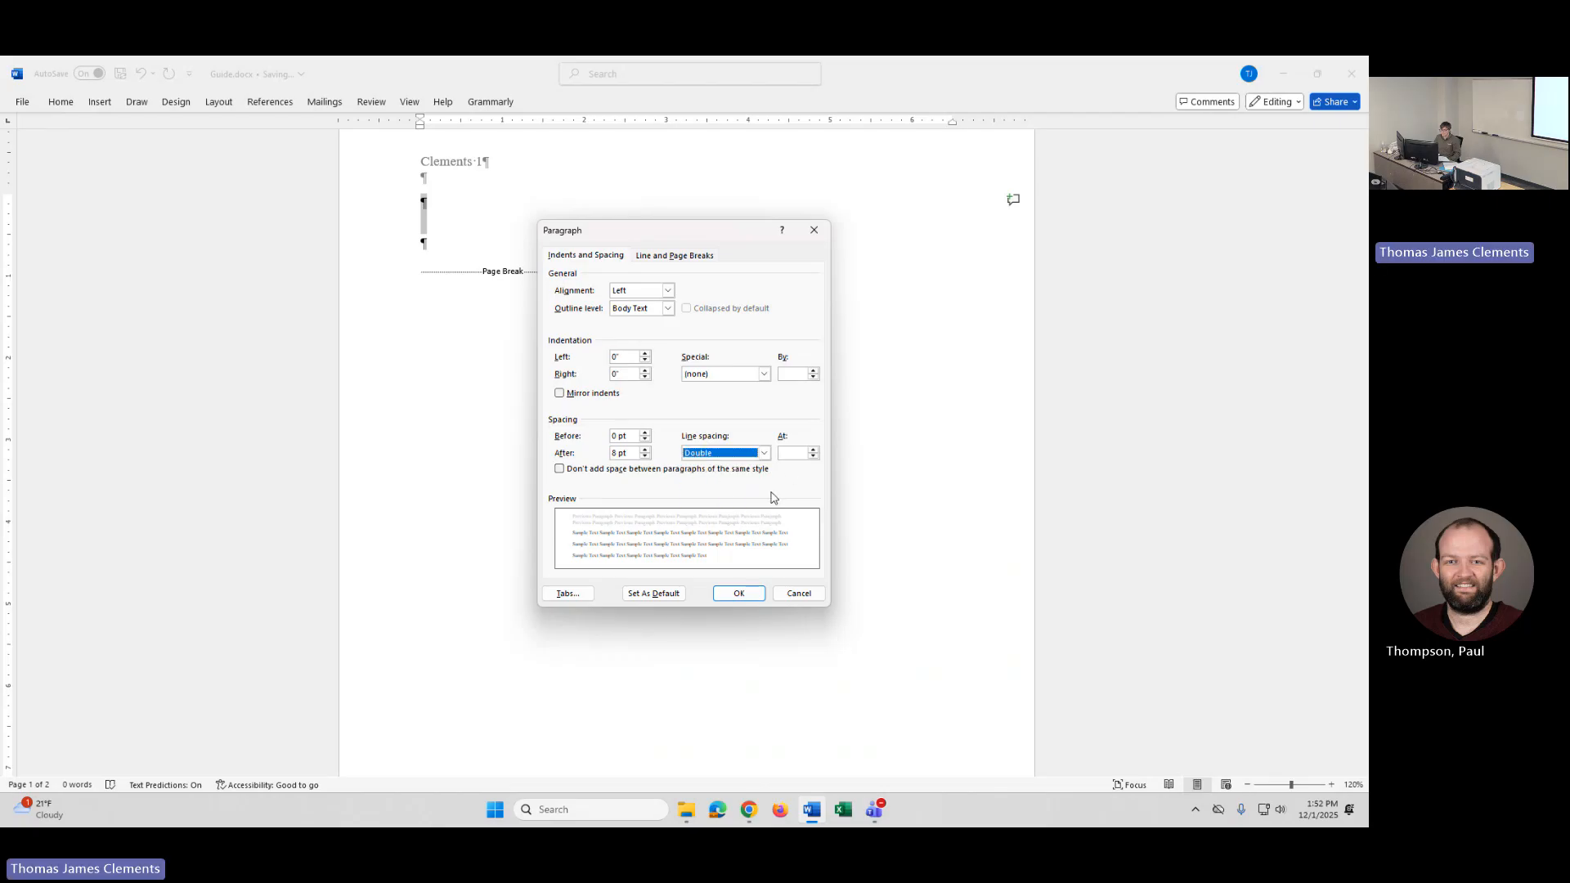
pyautogui.click(739, 593)
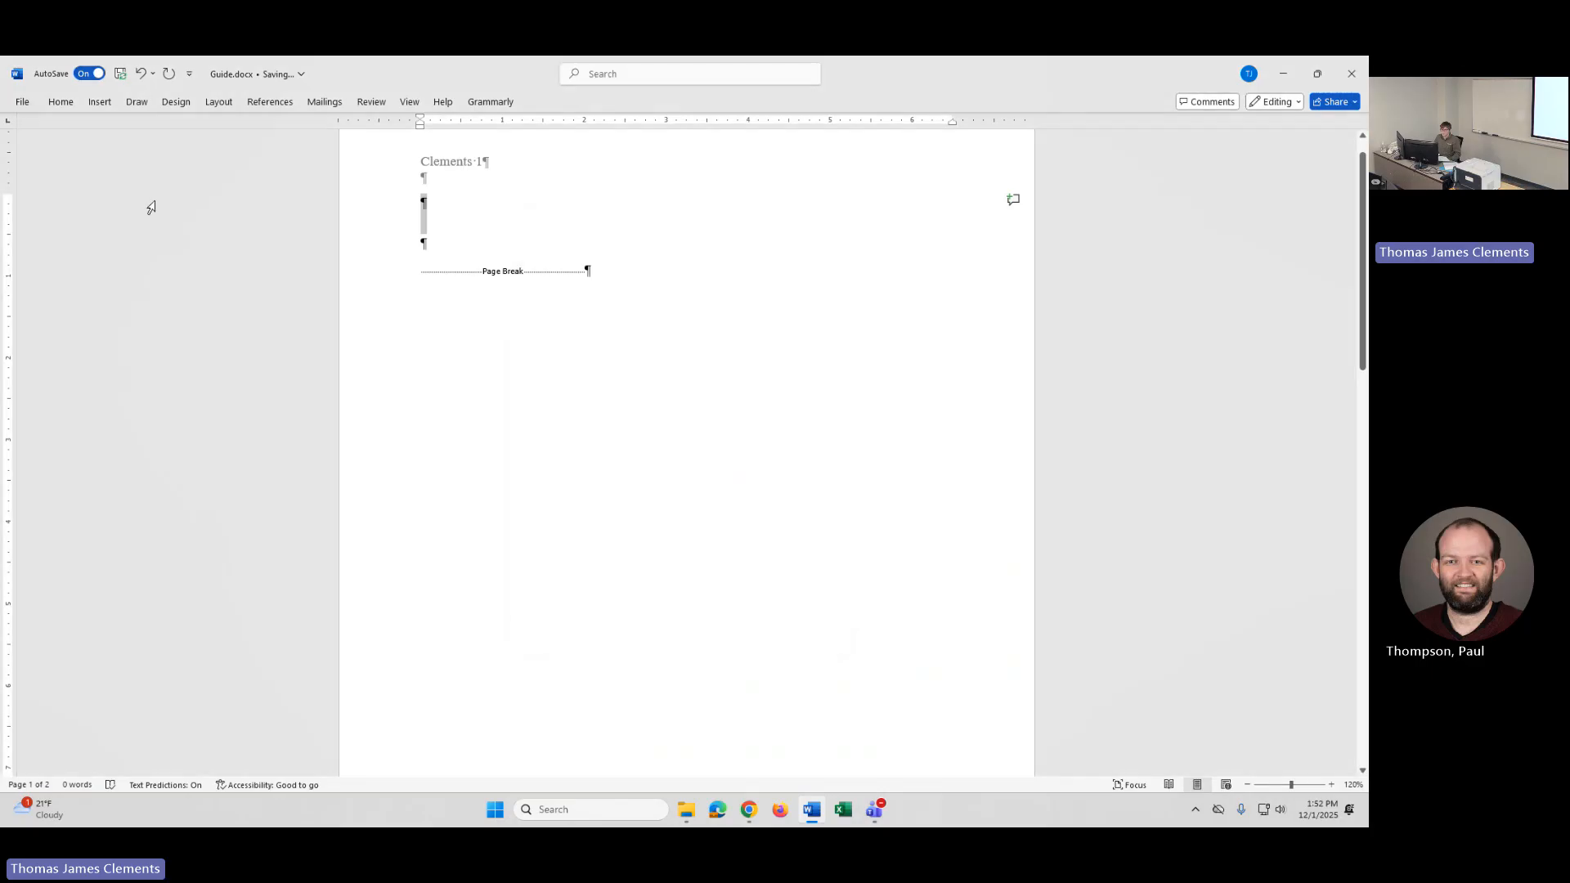
# Step: Review the font settings and the advanced character spacing options for the selected line without changing them
pyautogui.click(60, 102)
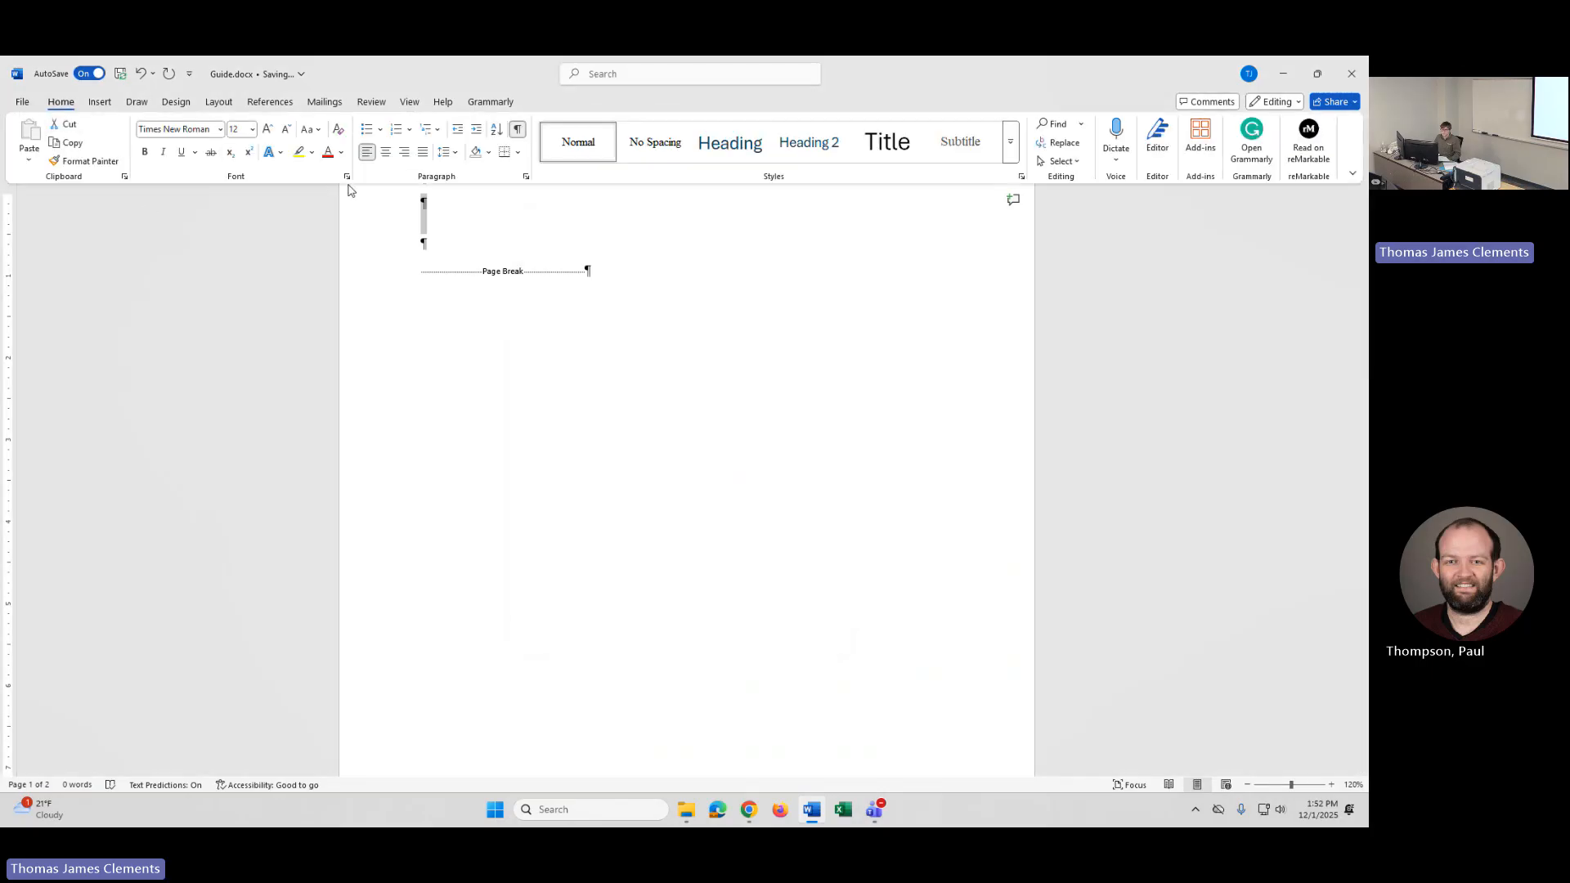
pyautogui.click(346, 178)
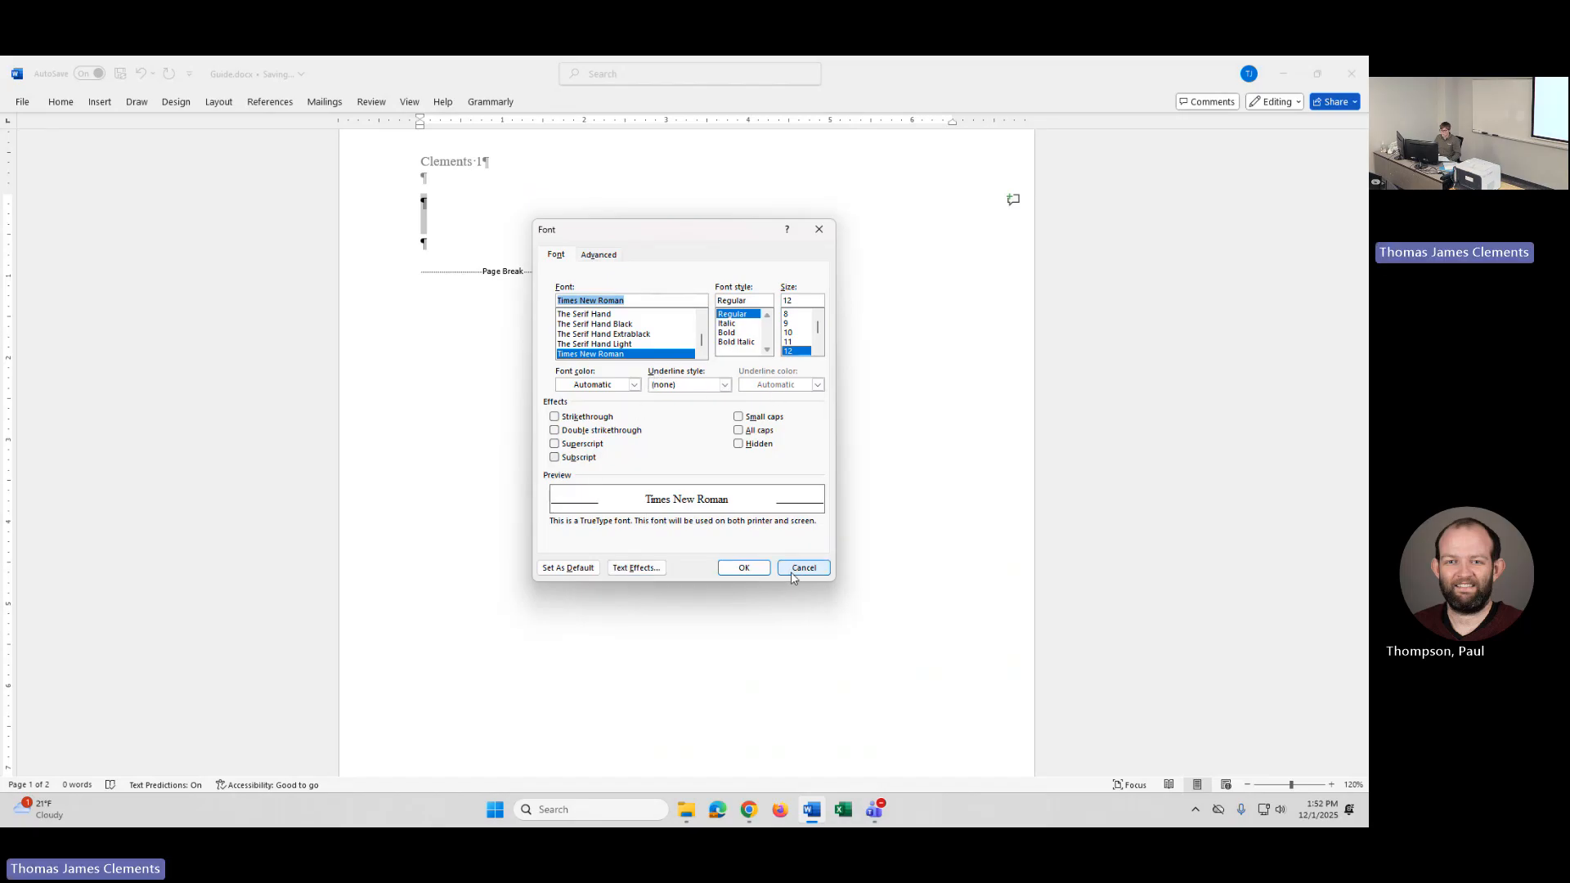
pyautogui.click(597, 258)
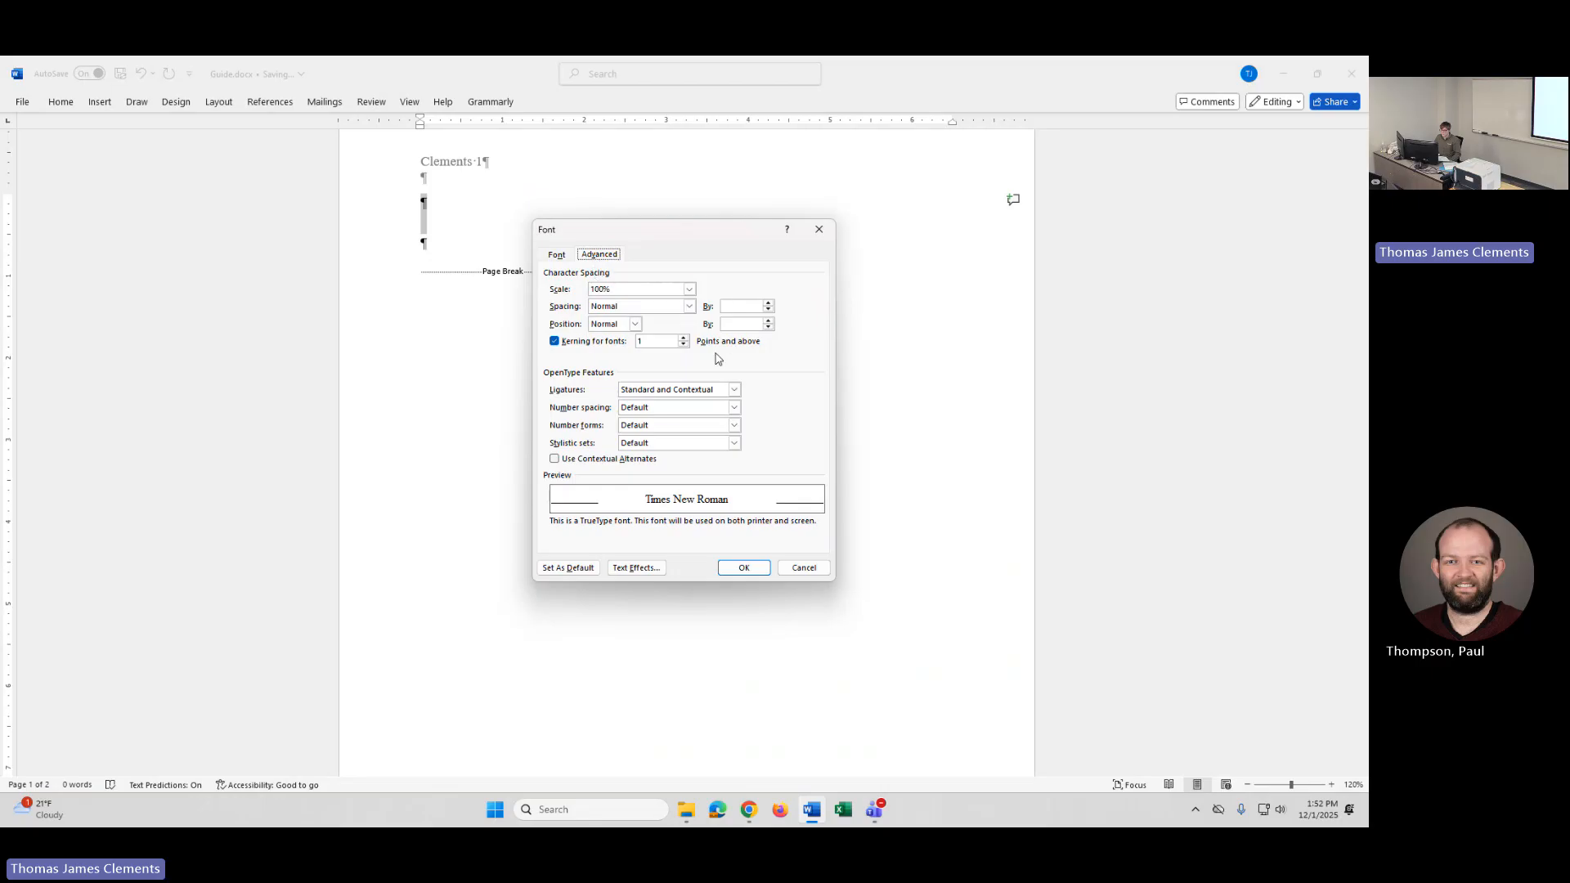
pyautogui.click(806, 565)
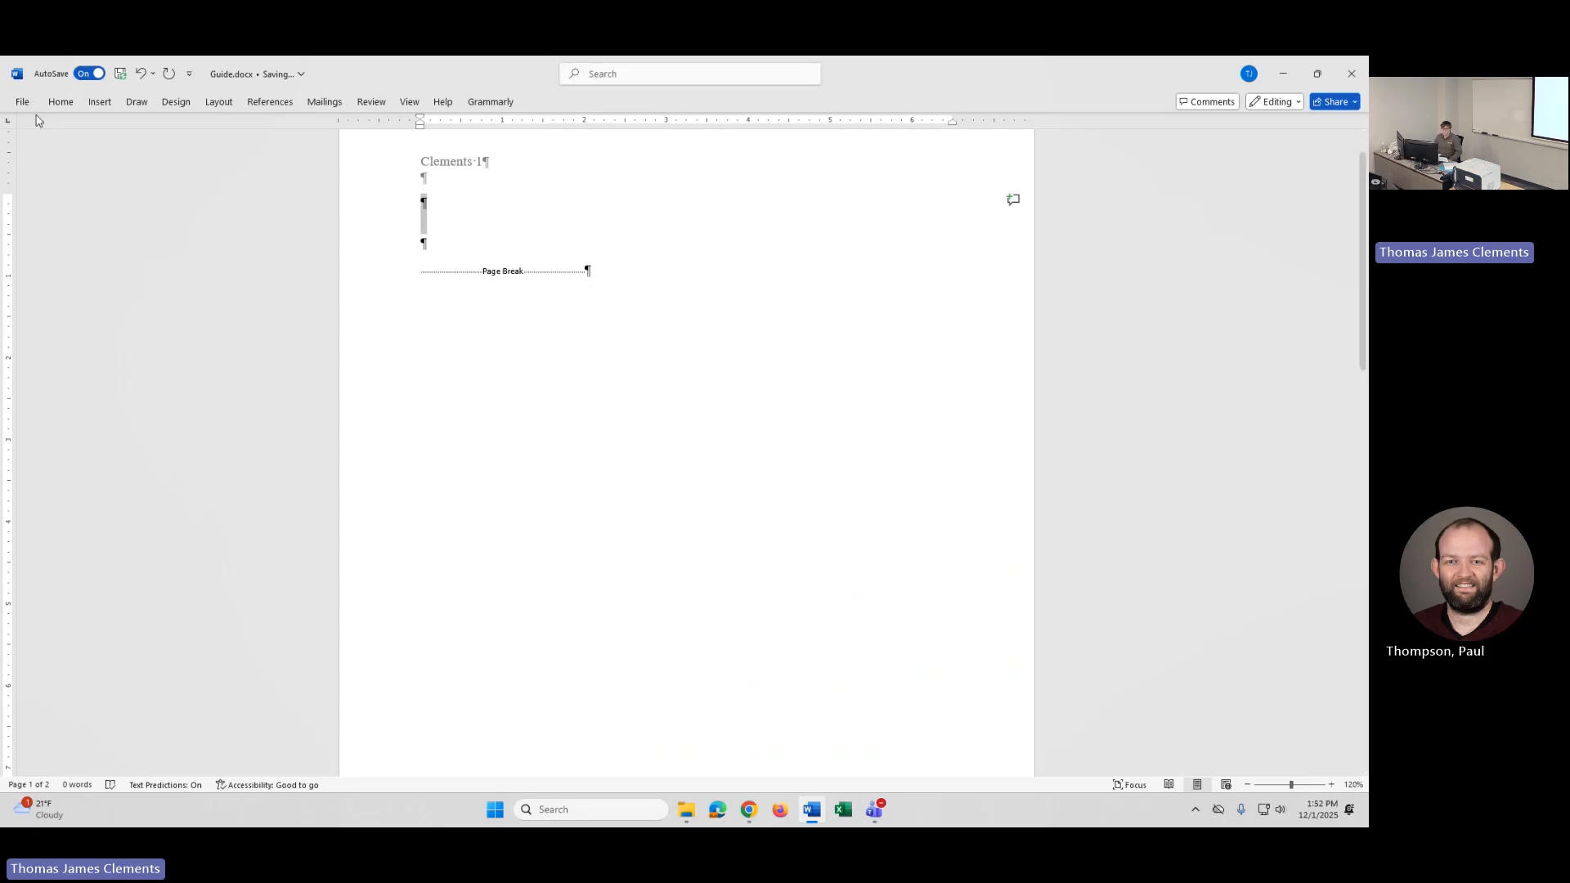
# Step: Turn the blank first line into a bulleted list item and hide the formatting marks
pyautogui.click(61, 103)
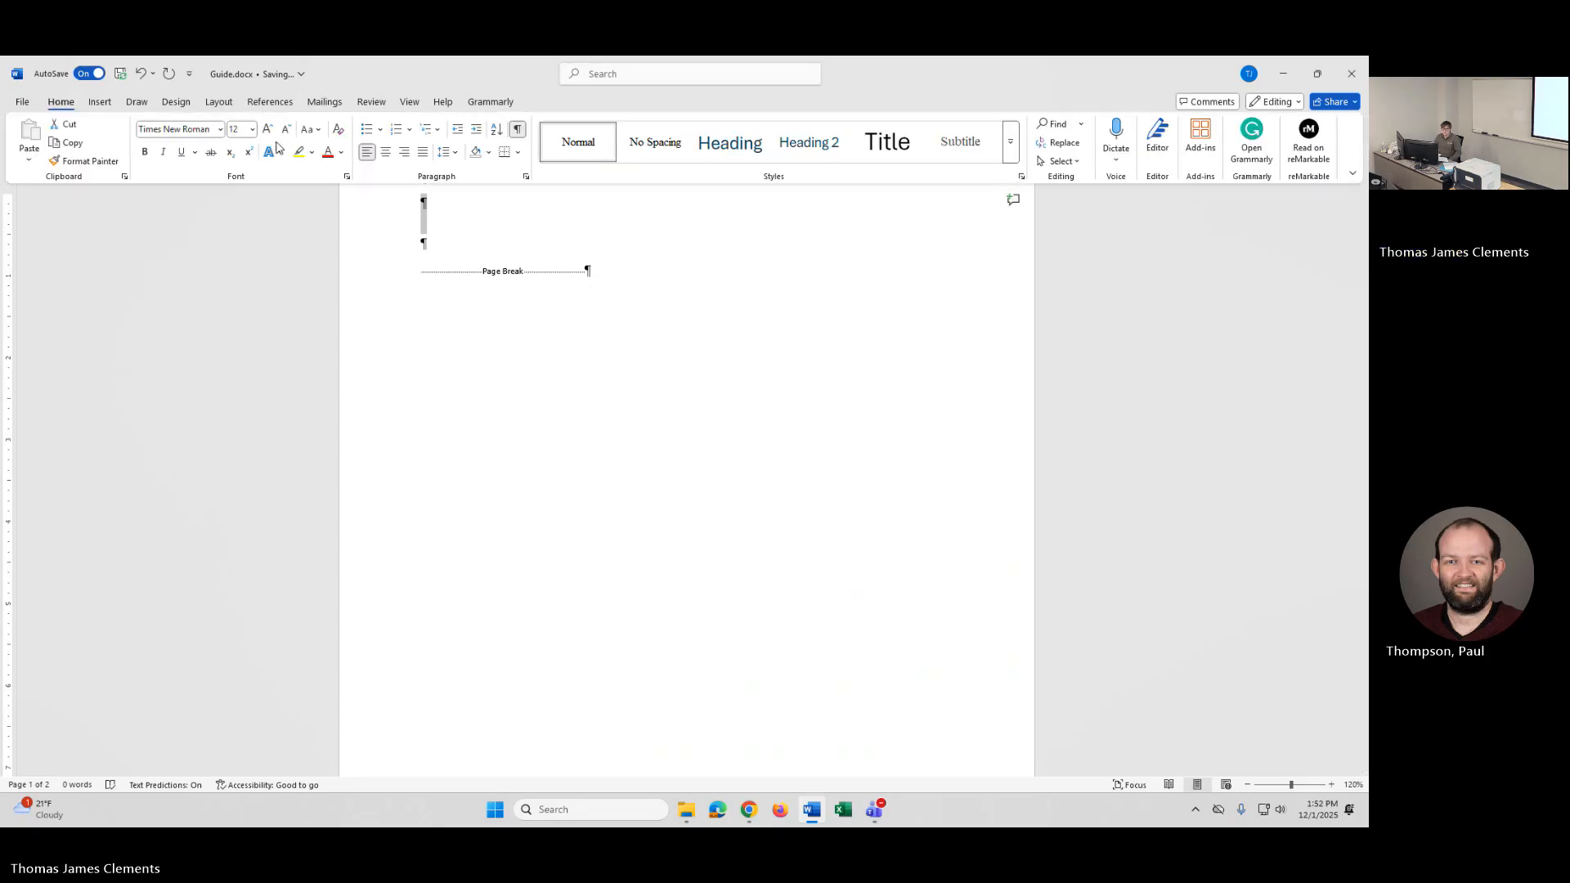
pyautogui.click(365, 130)
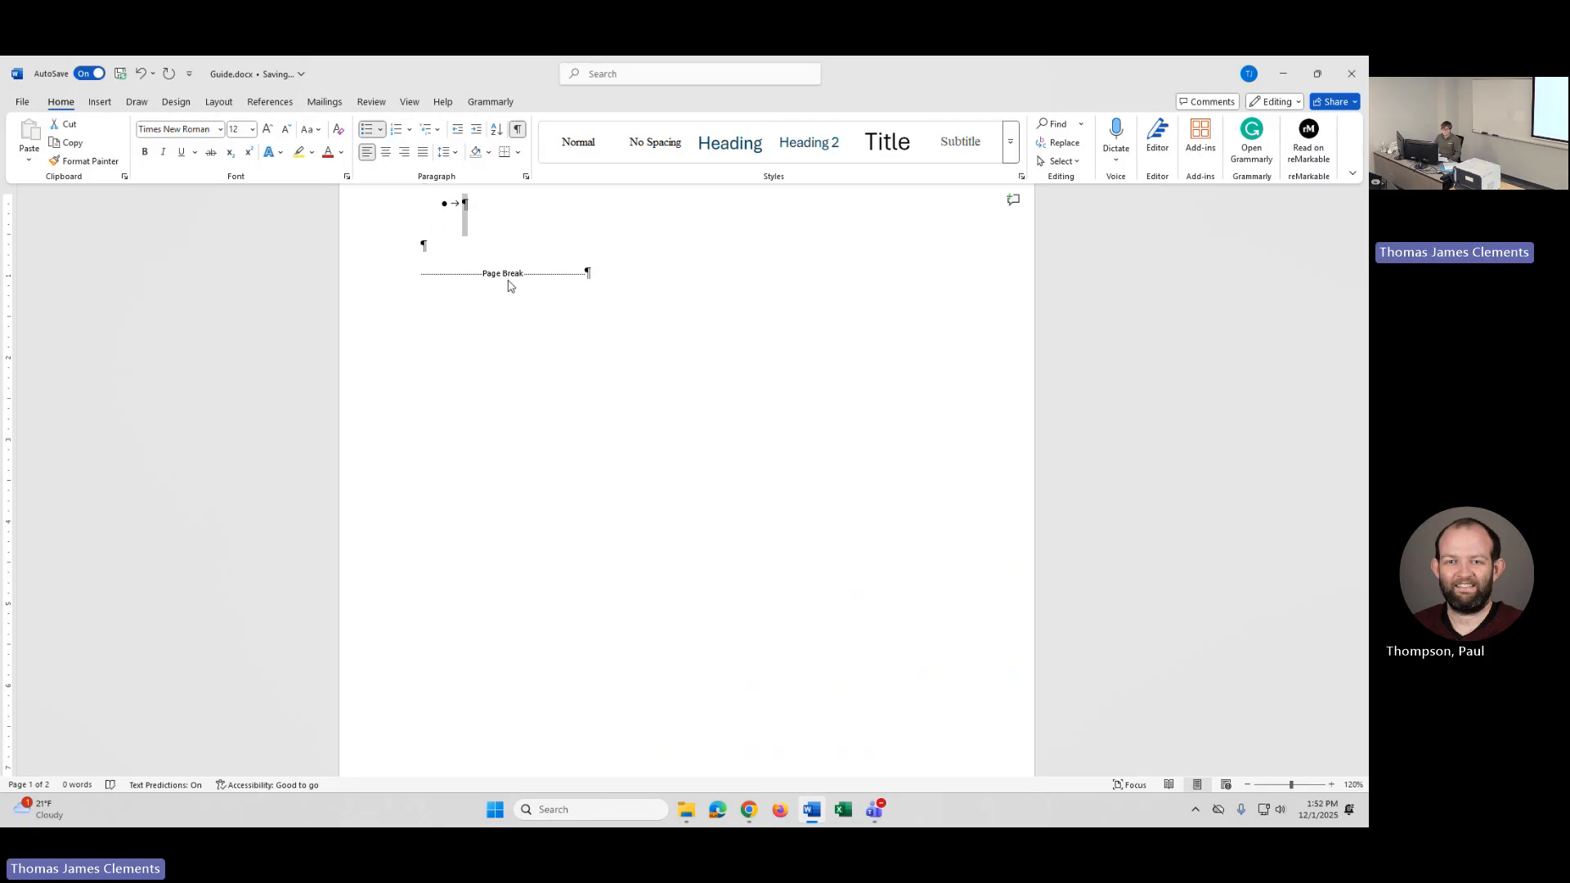
pyautogui.click(518, 129)
pyautogui.click(489, 248)
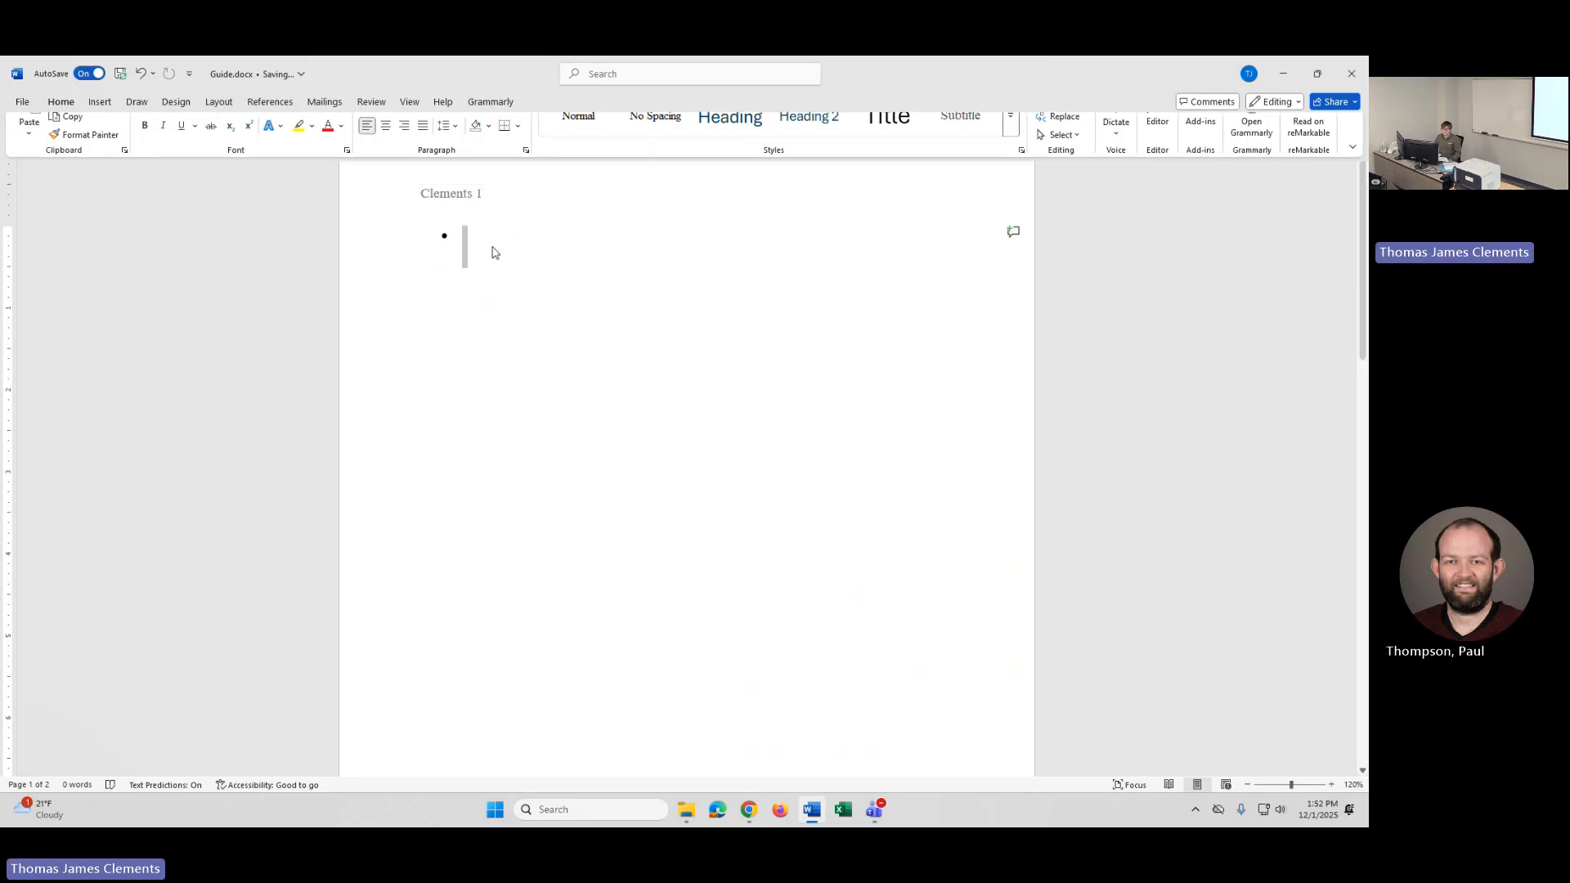
pyautogui.tripleClick(471, 245)
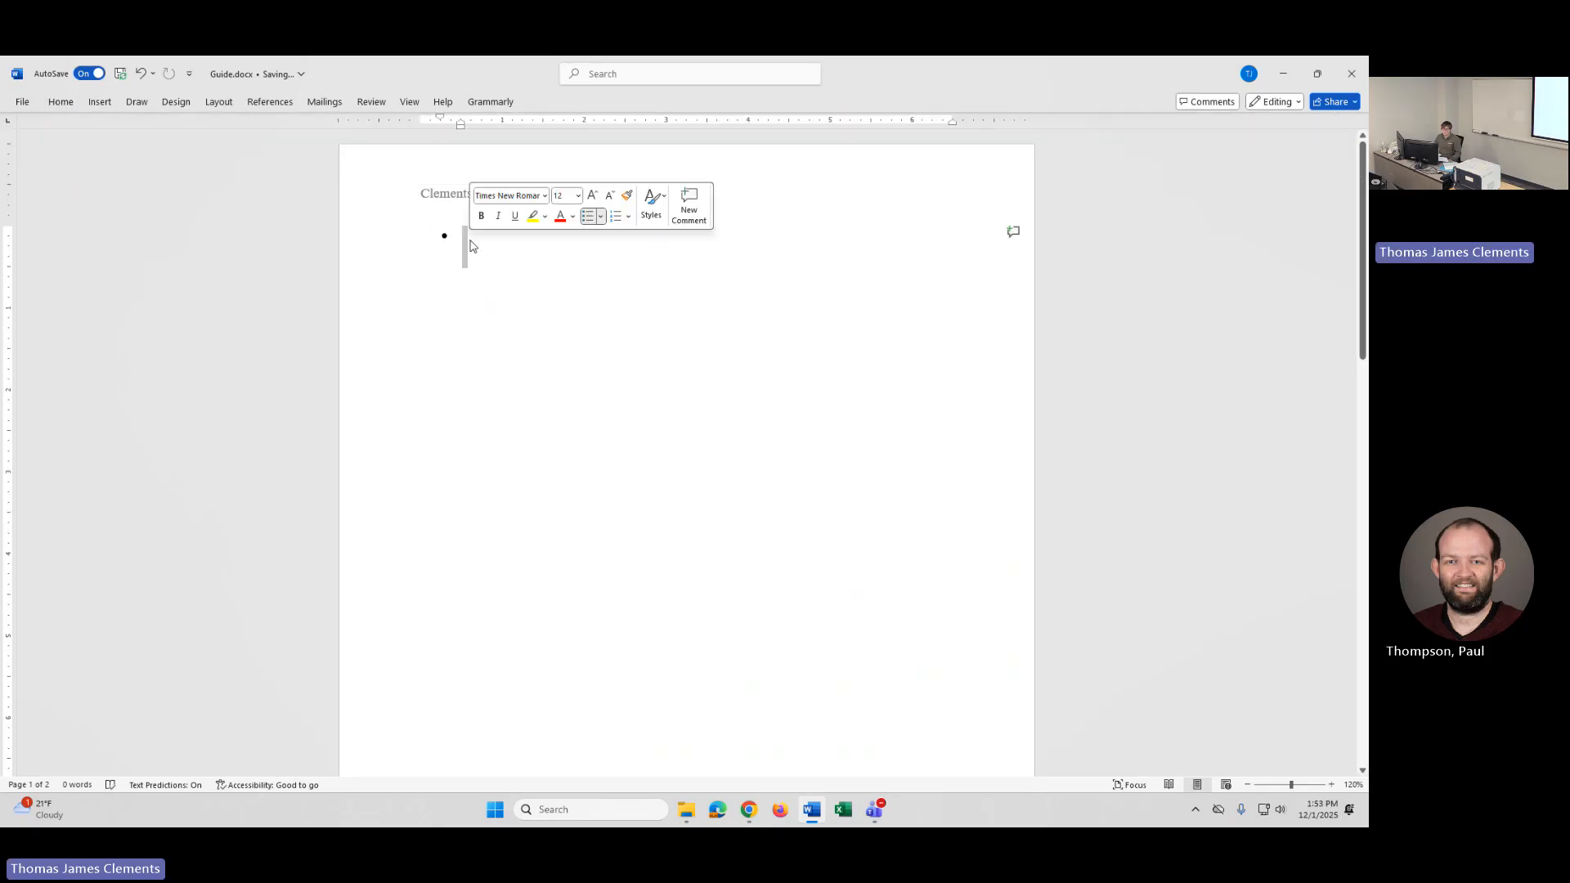
pyautogui.click(469, 240)
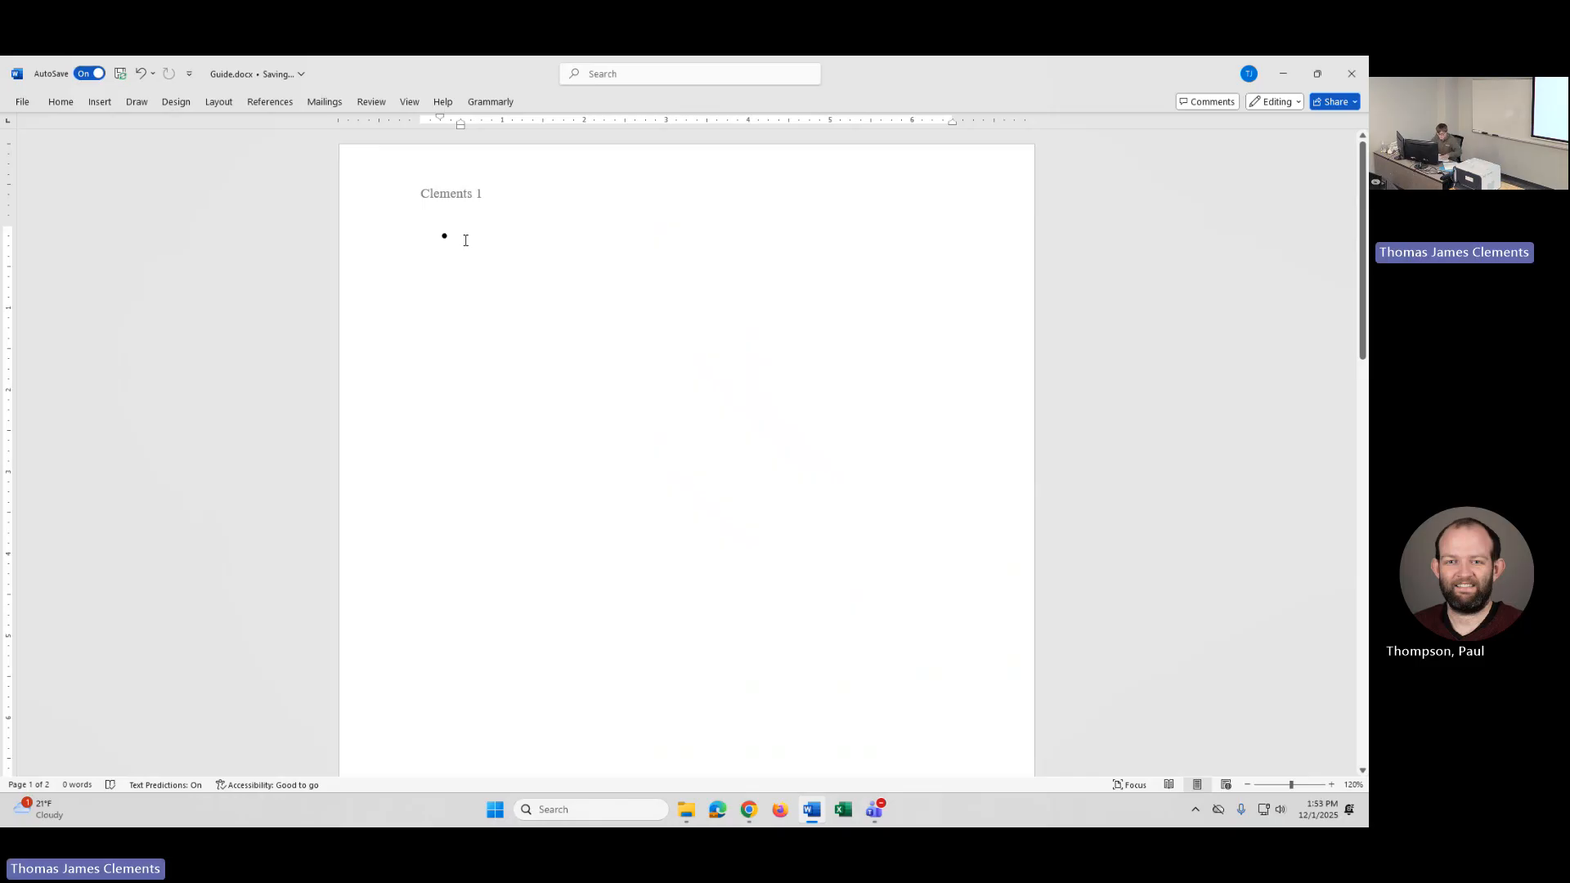
# Step: Fill the bulleted list with three items: "Hi", the author's given name and the author's surname
pyautogui.write('Hi')
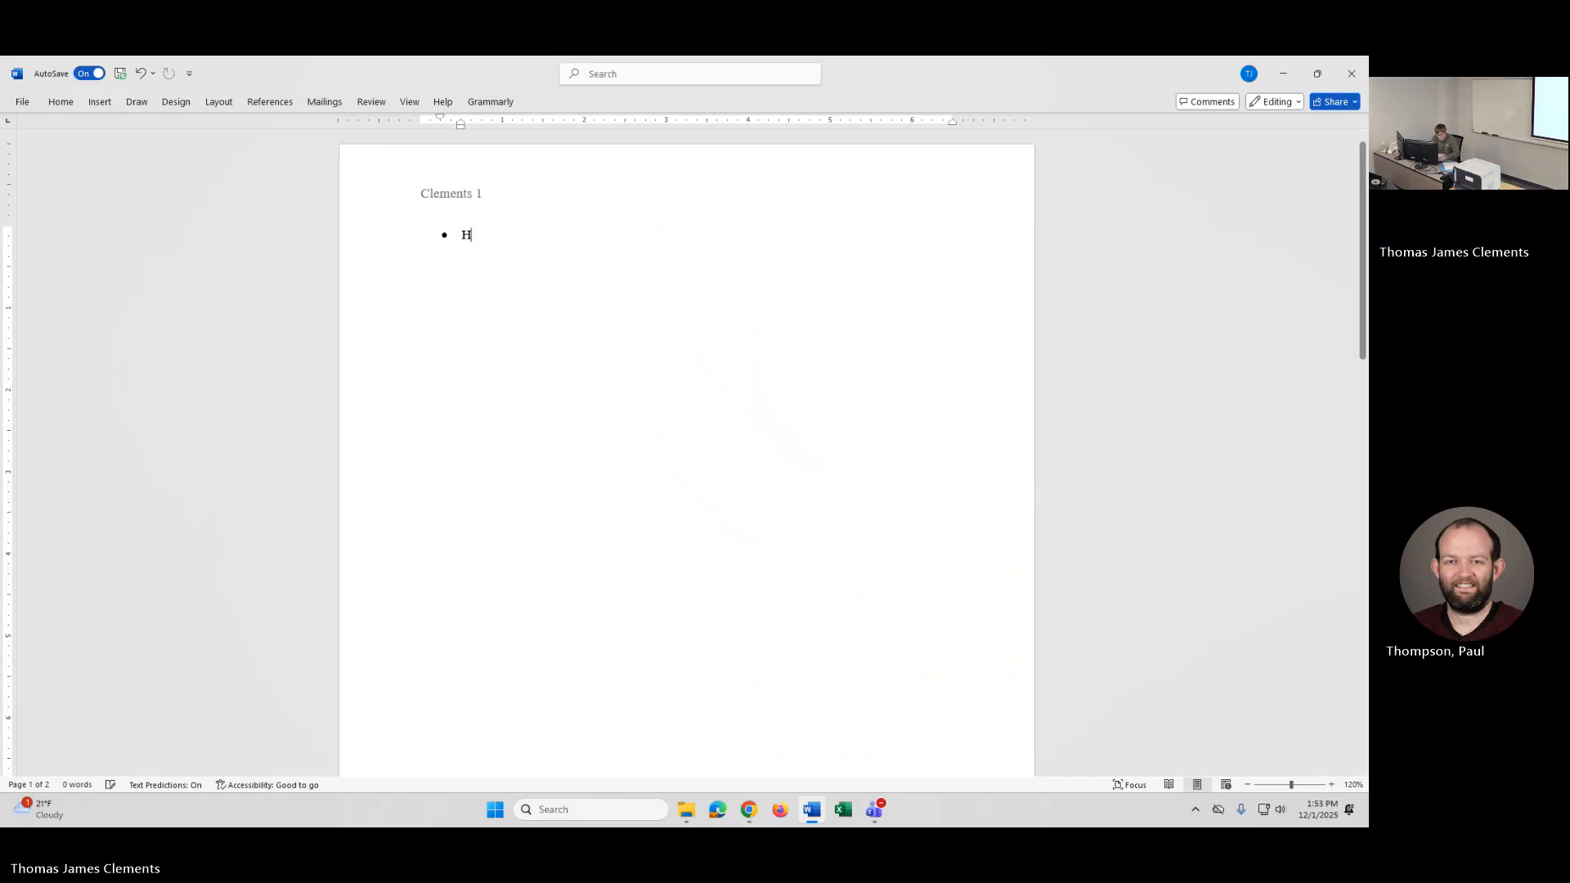
pyautogui.write('James ')
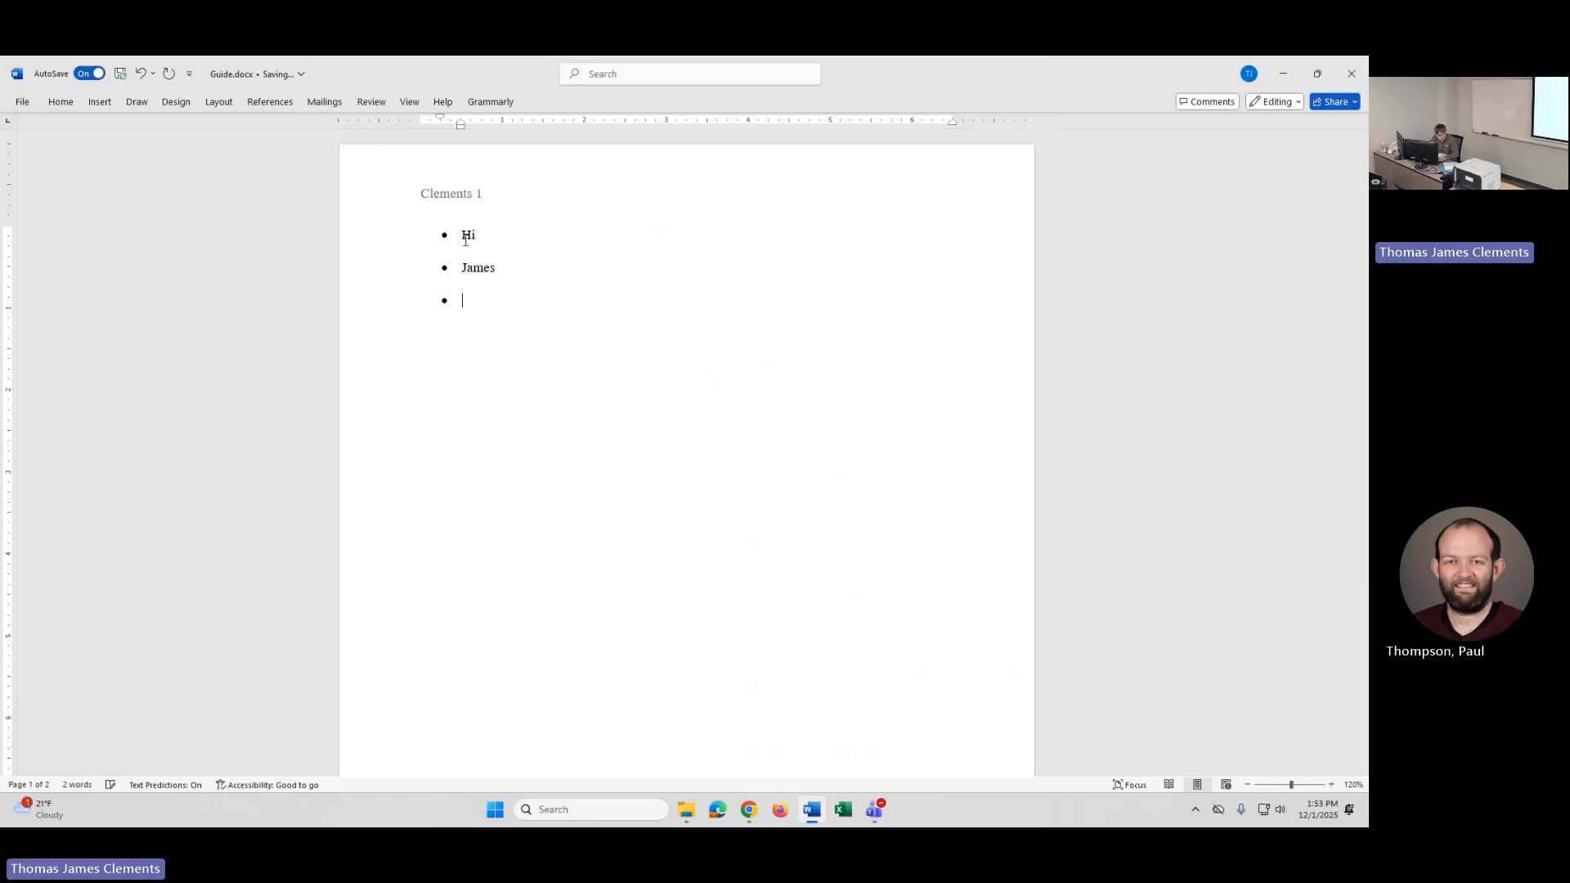
pyautogui.write('Clementds')
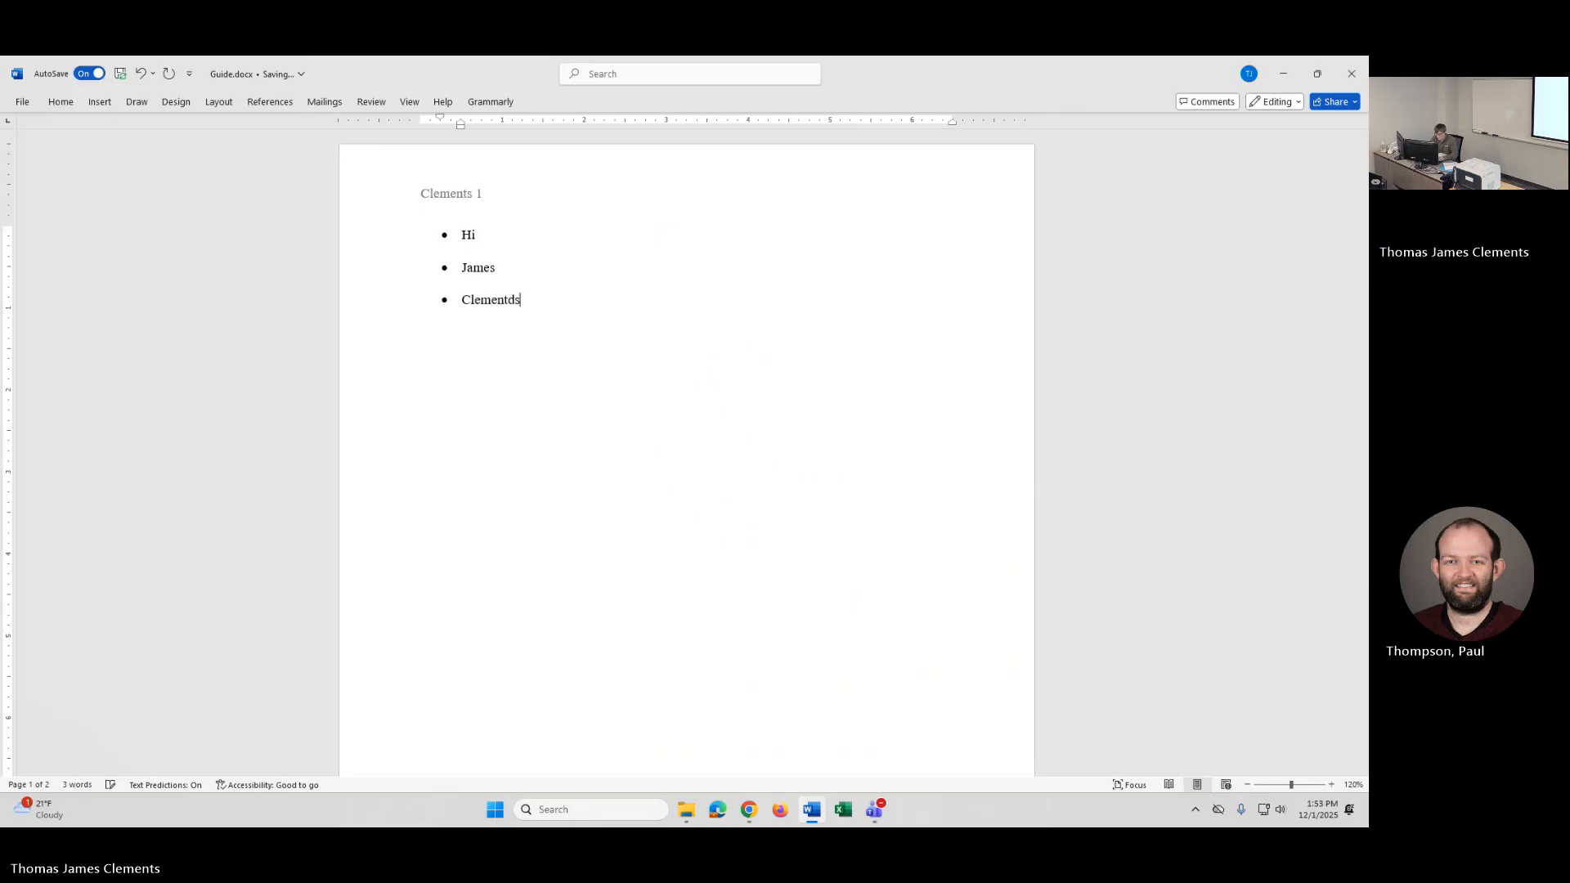
pyautogui.press('BackSpace')
pyautogui.press('BackSpace')
pyautogui.write('s')
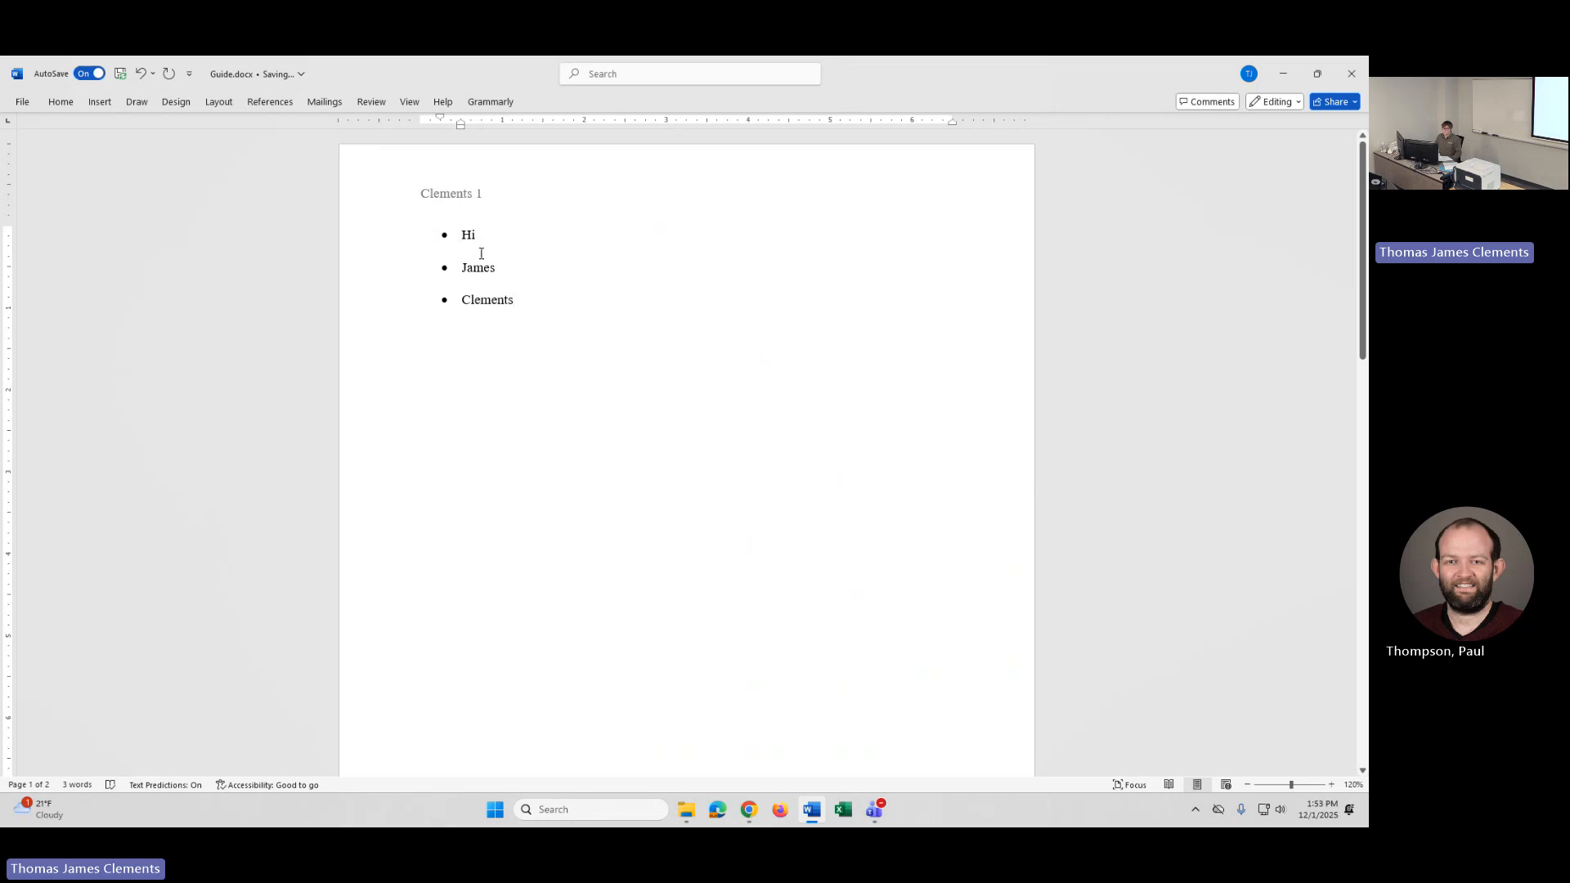
# Step: Select the three list items and change their bullets to hollow circles, followed by arrowheads
pyautogui.moveTo(540, 311); pyautogui.dragTo(460, 231)
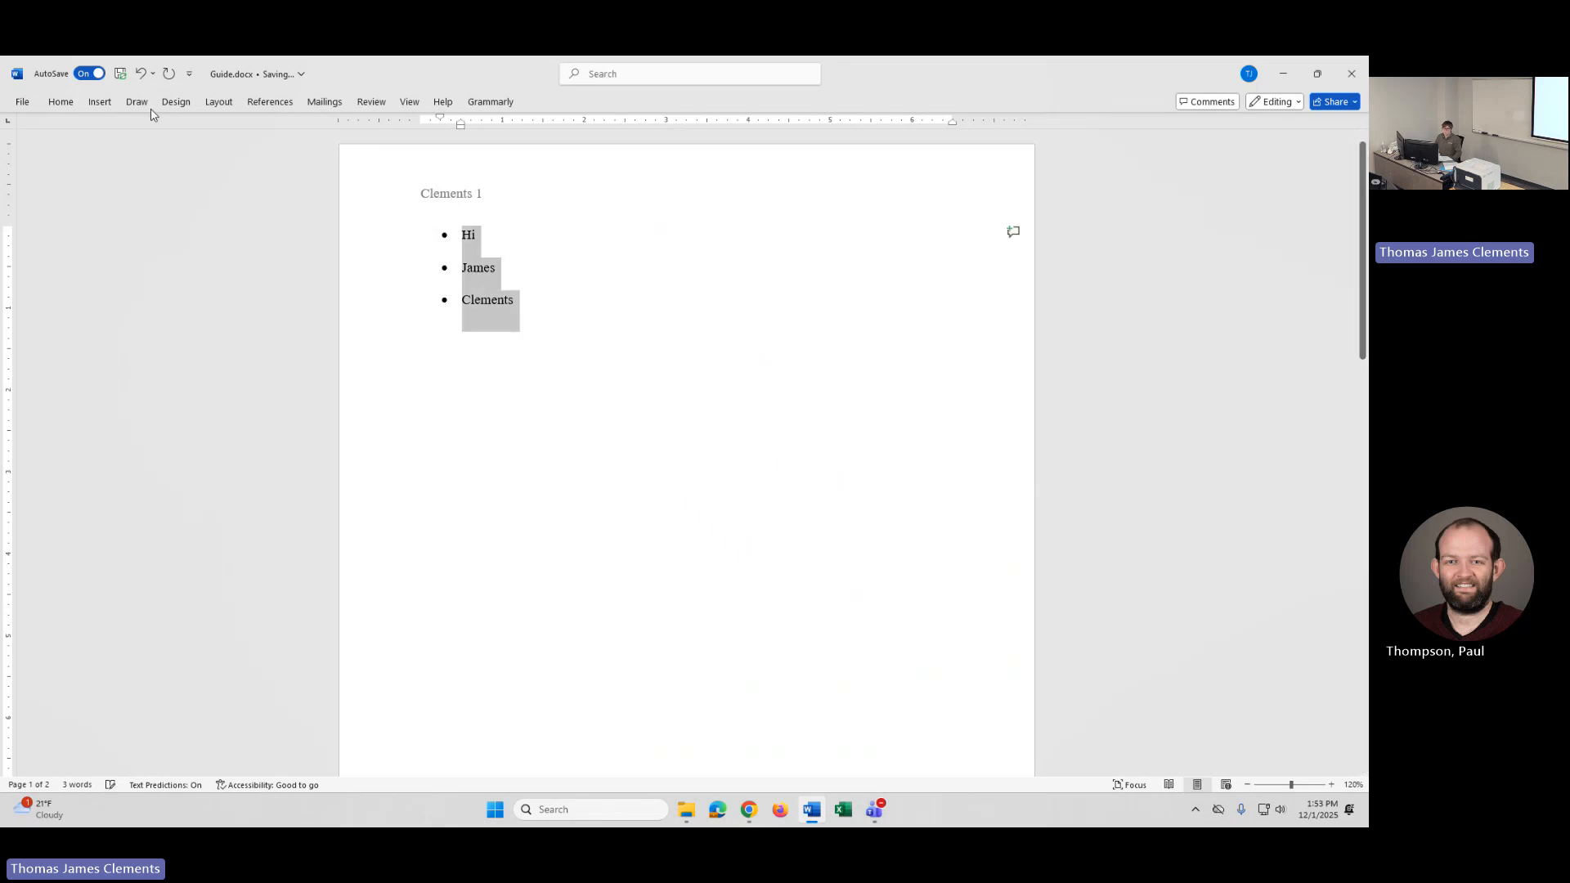
pyautogui.click(65, 102)
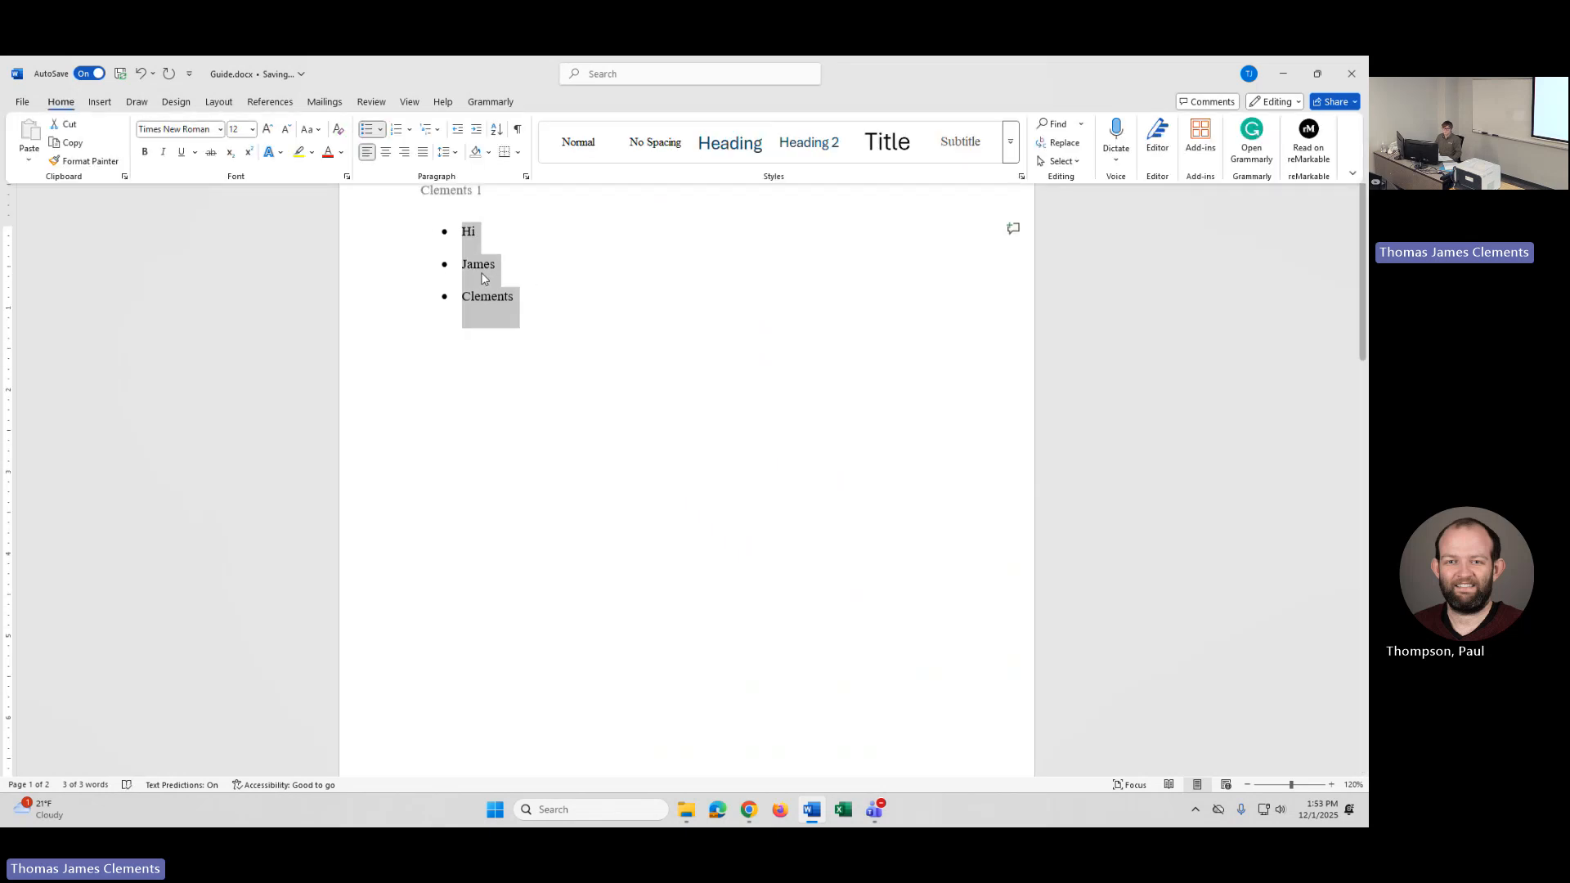
pyautogui.click(382, 131)
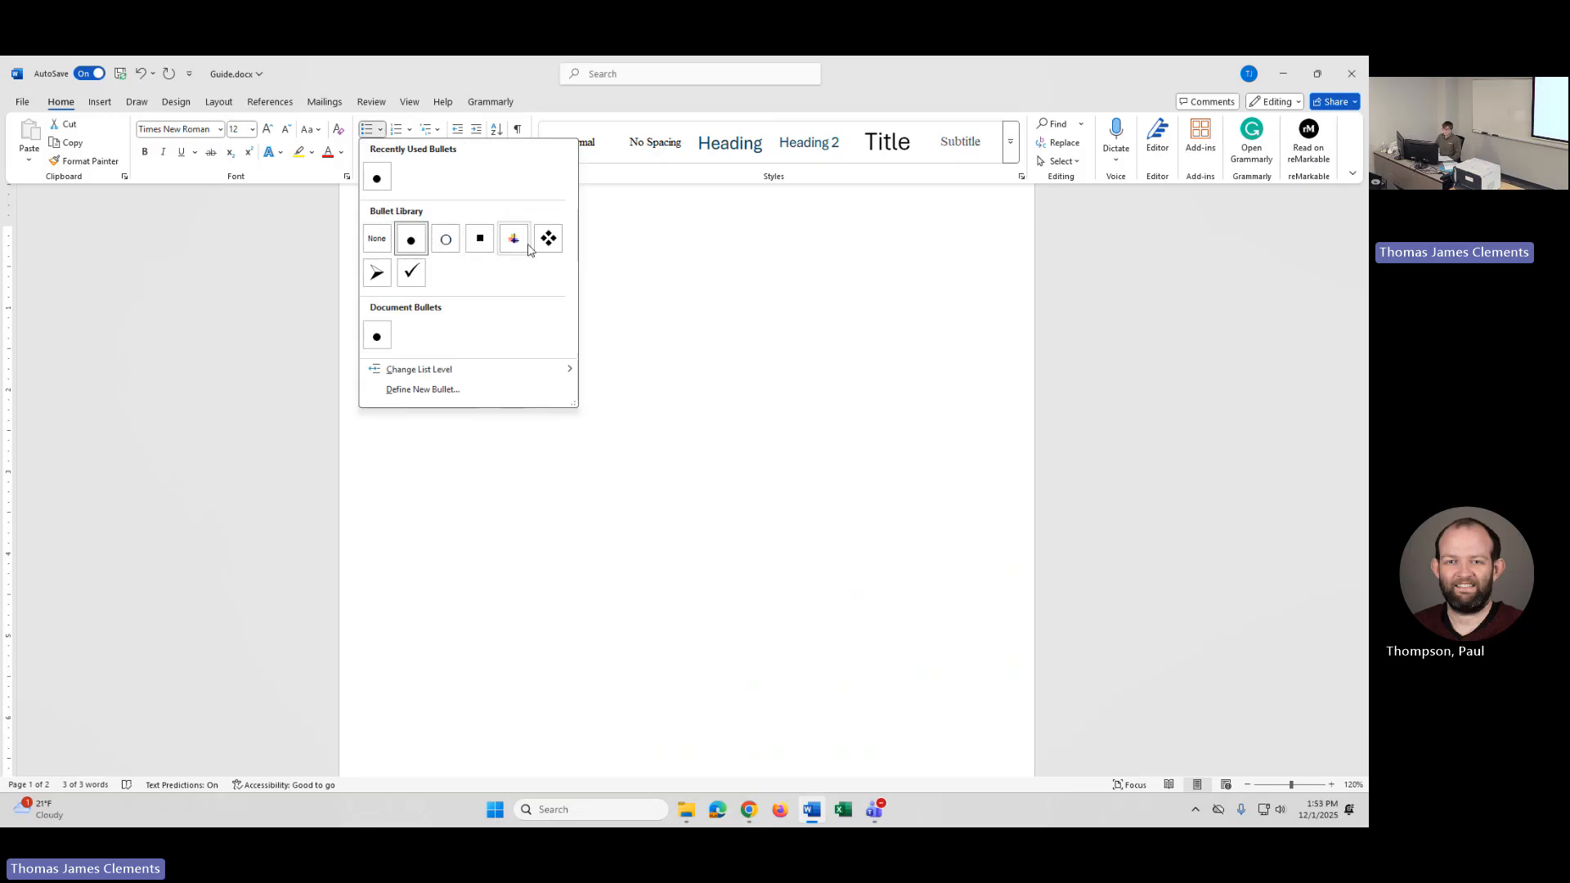
pyautogui.click(446, 238)
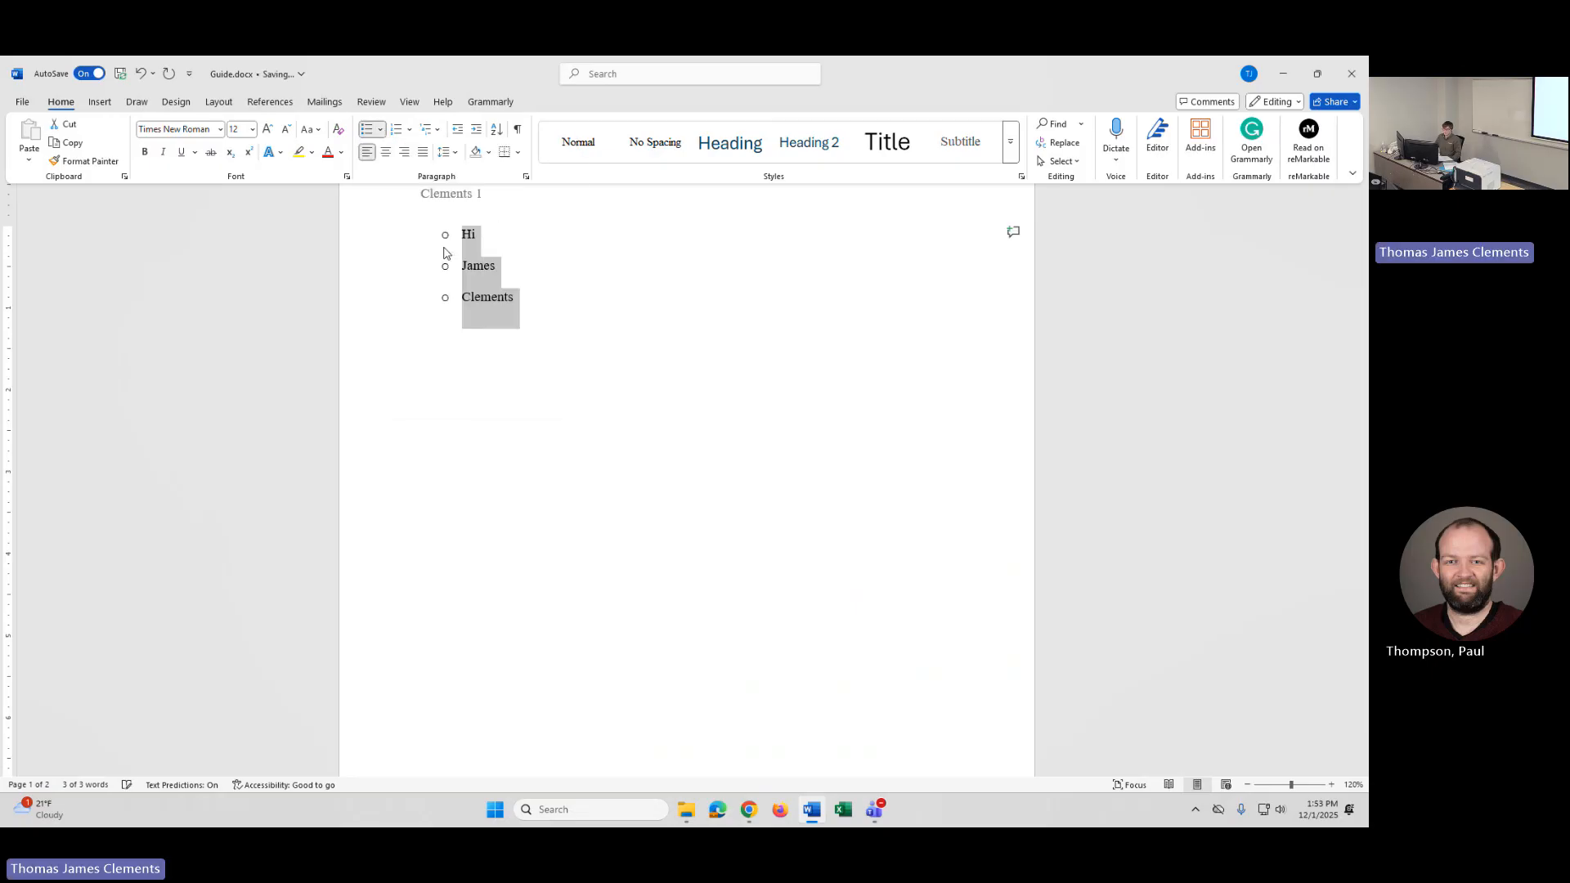
pyautogui.click(380, 131)
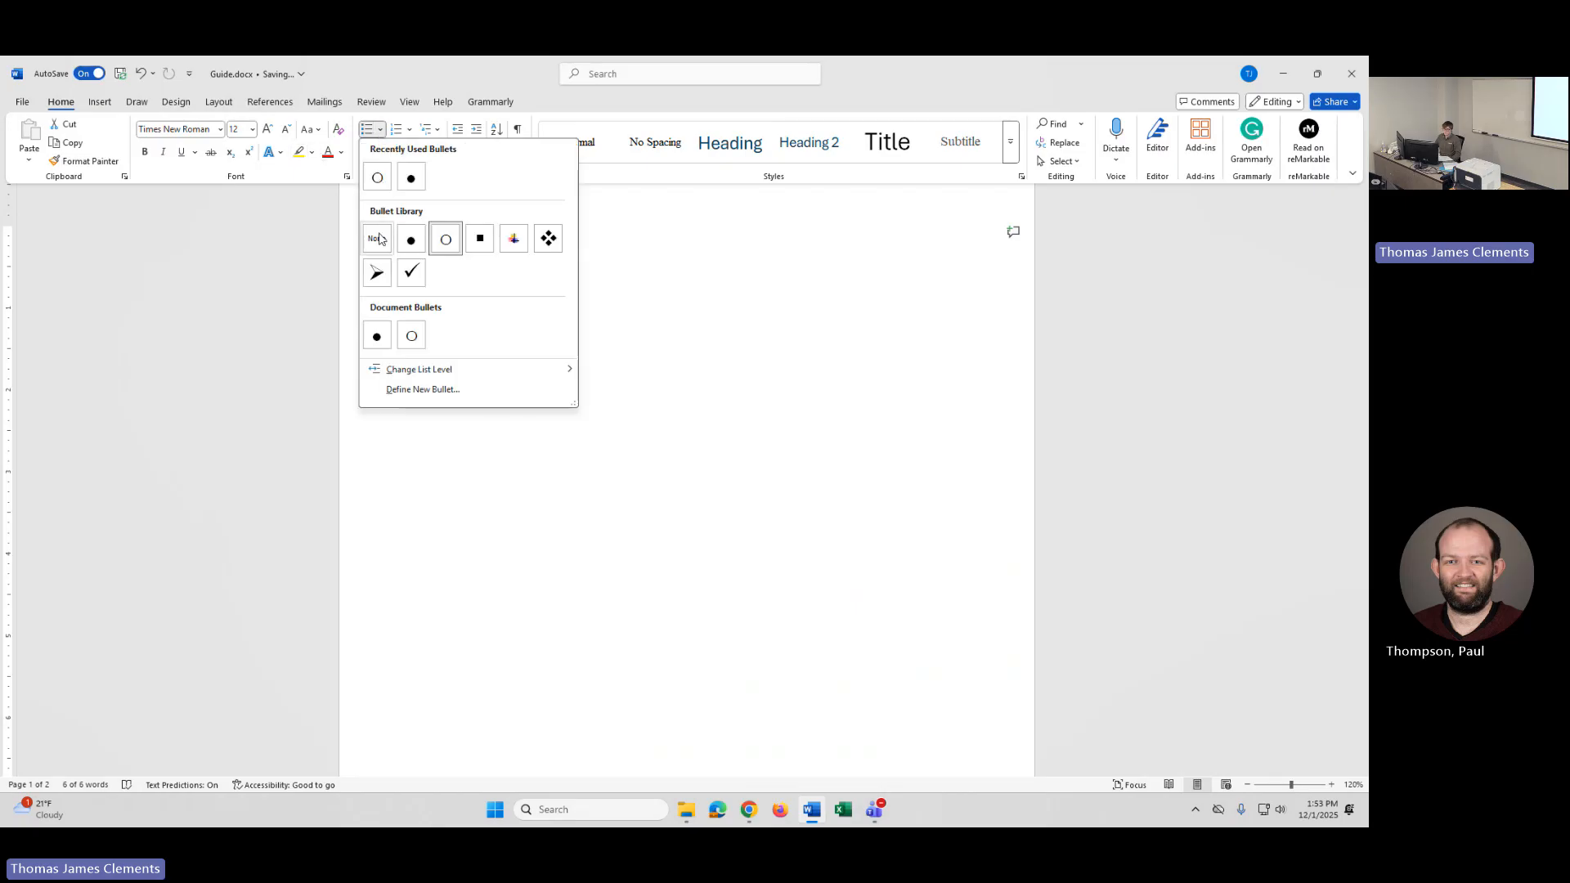
pyautogui.click(377, 272)
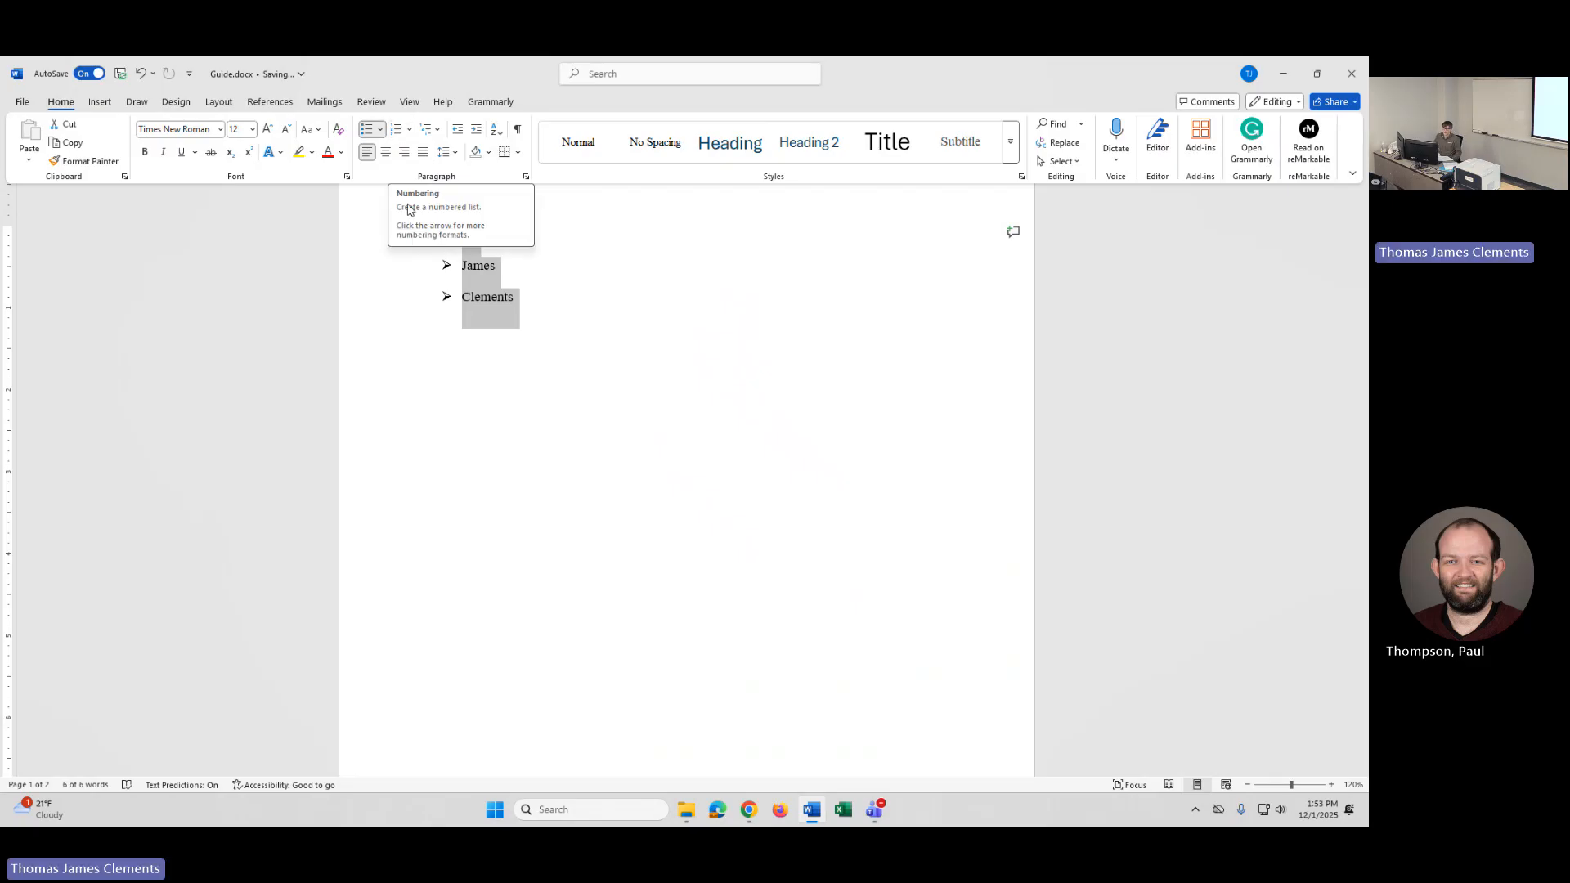
# Step: Convert the three arrowhead-bulleted items into a numbered list in the 1., 2., 3. format
pyautogui.click(397, 131)
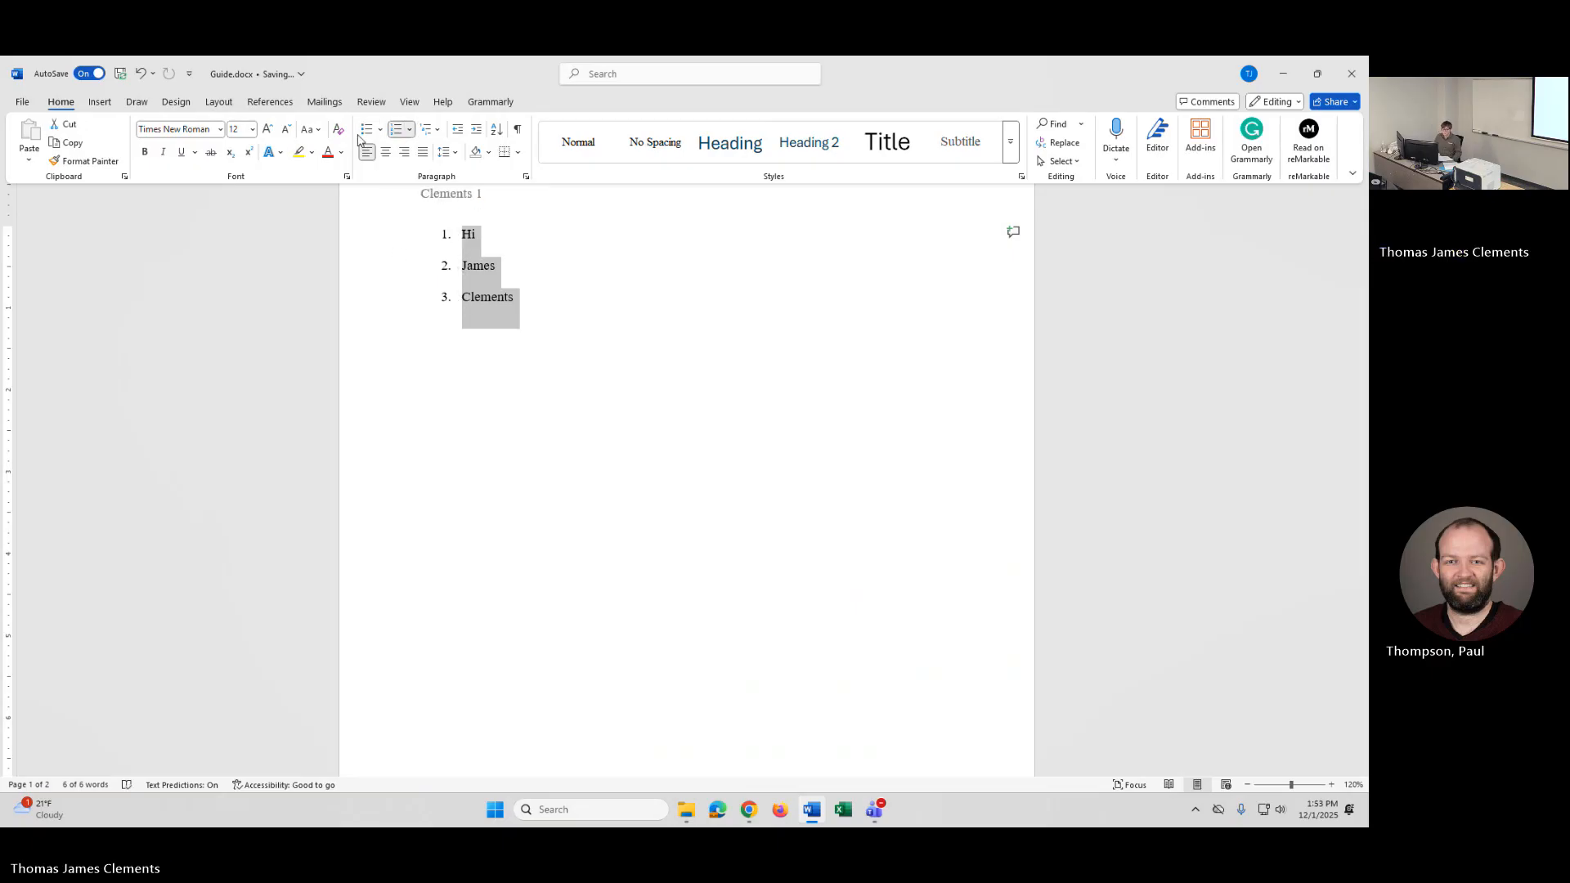
pyautogui.click(397, 130)
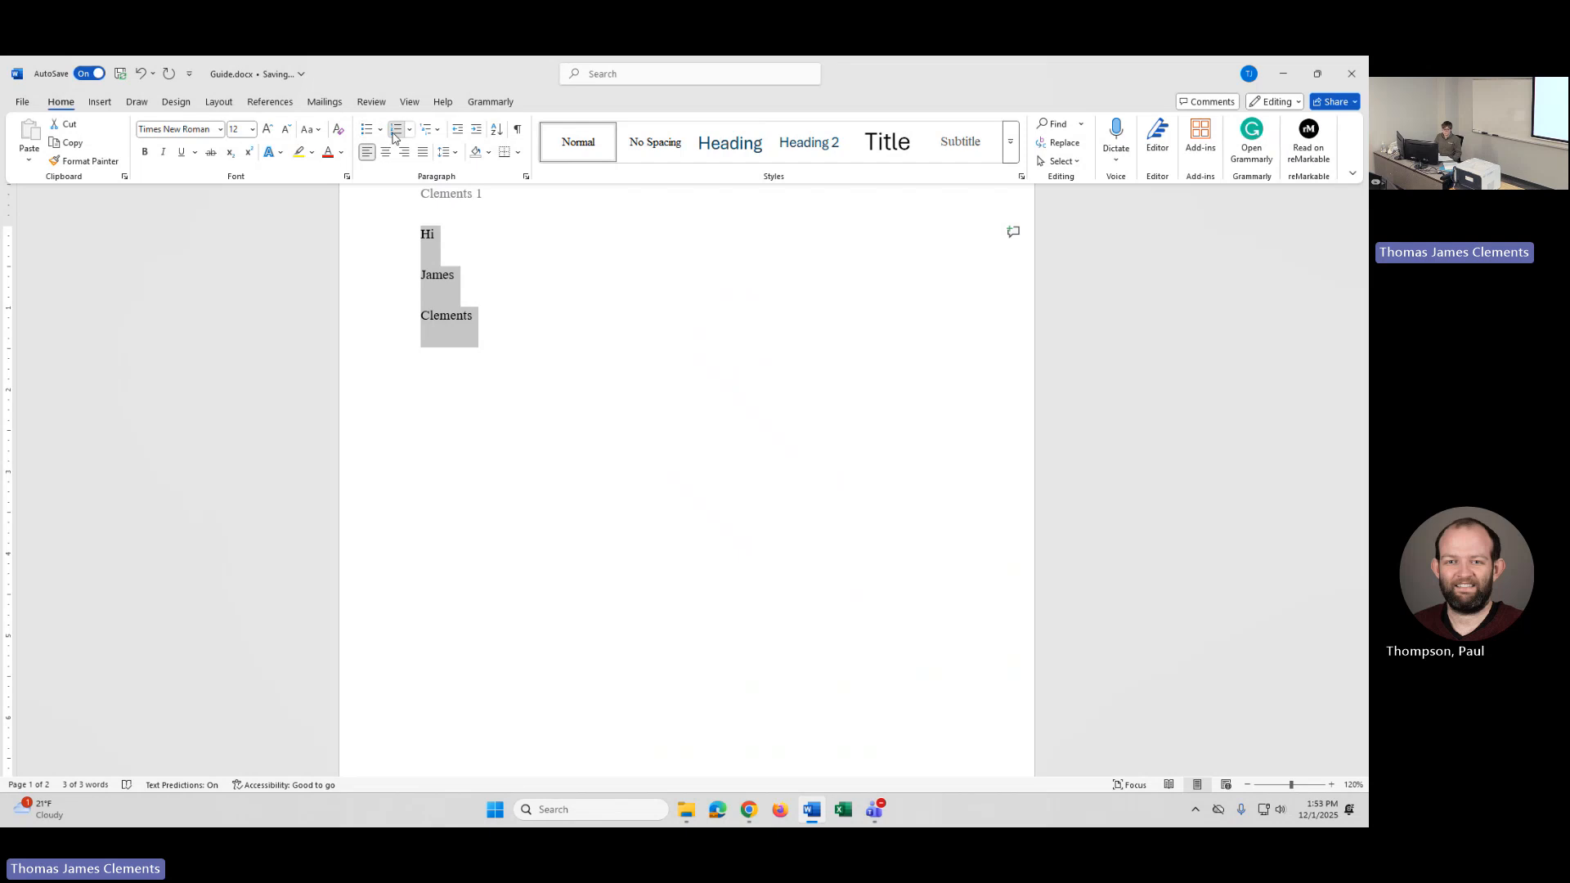
pyautogui.click(395, 133)
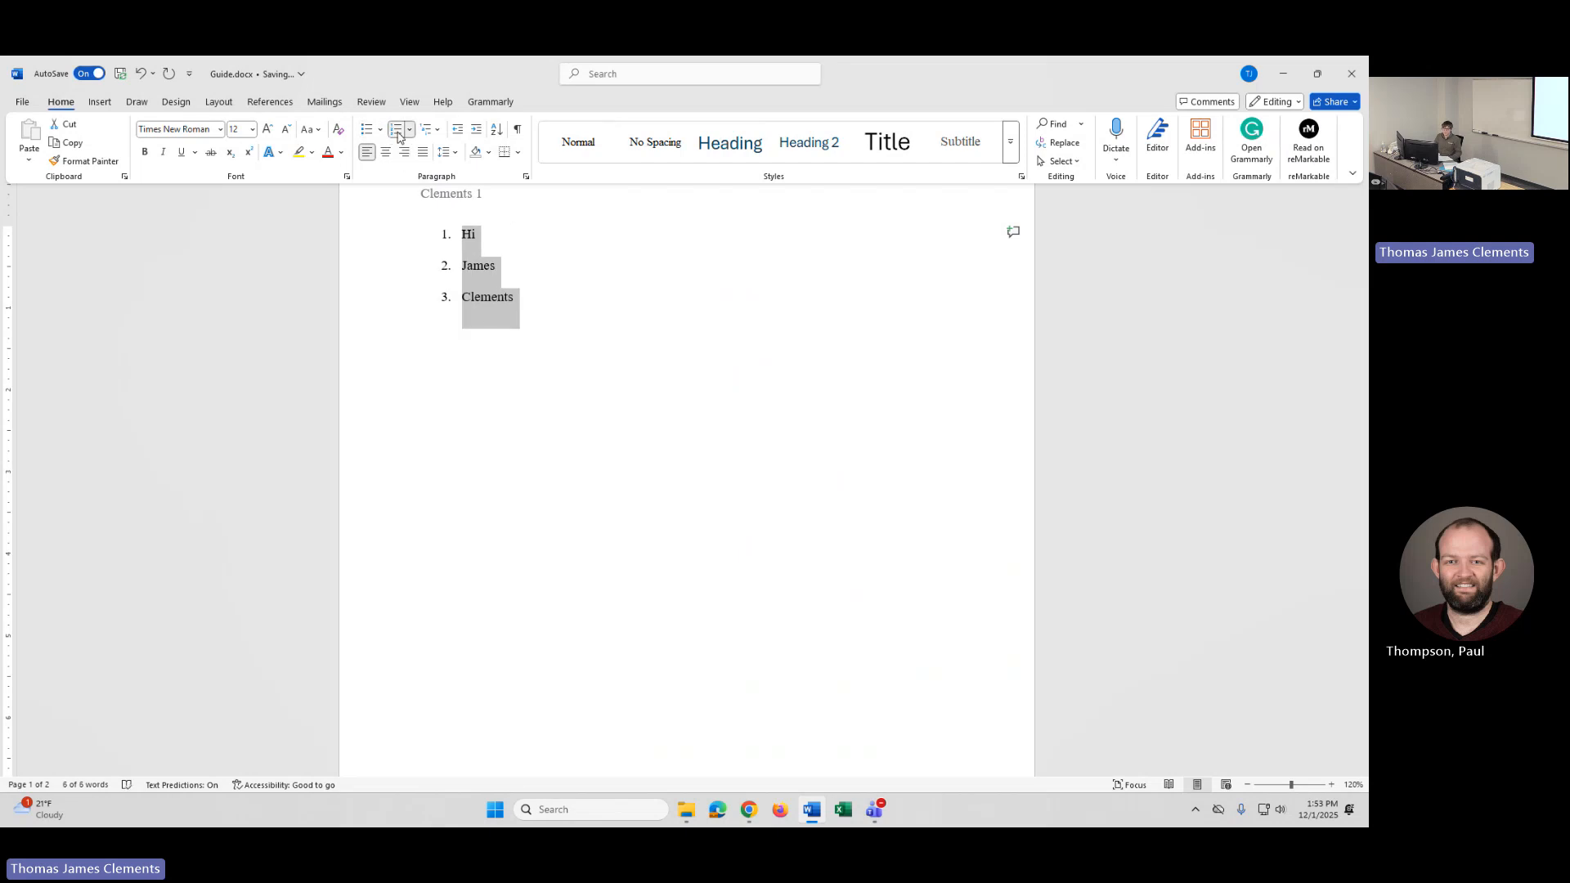
pyautogui.click(396, 130)
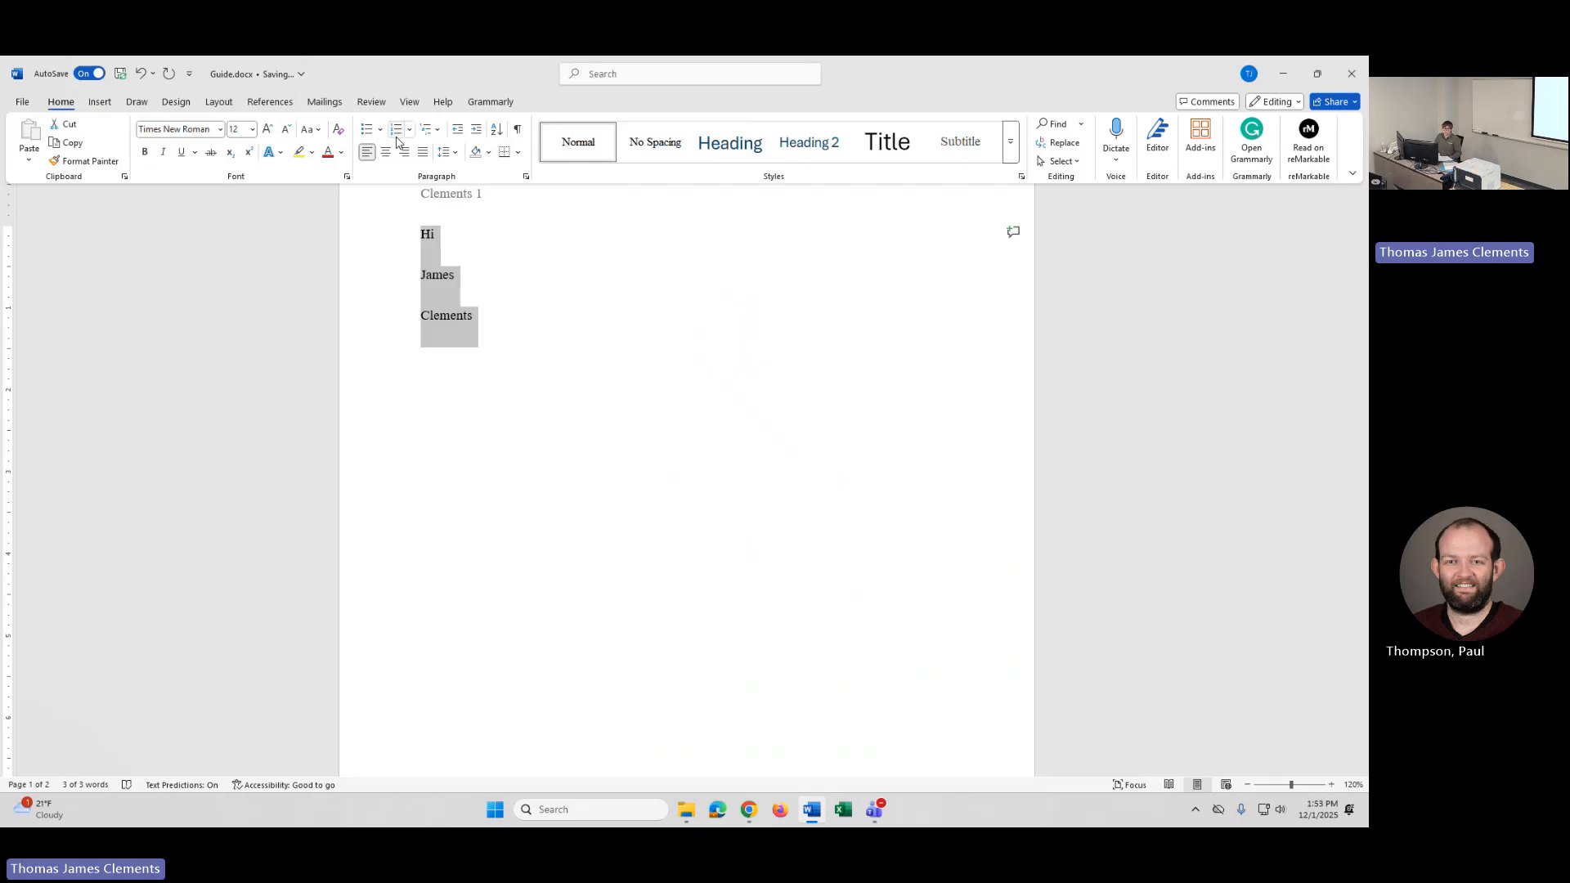
pyautogui.click(397, 139)
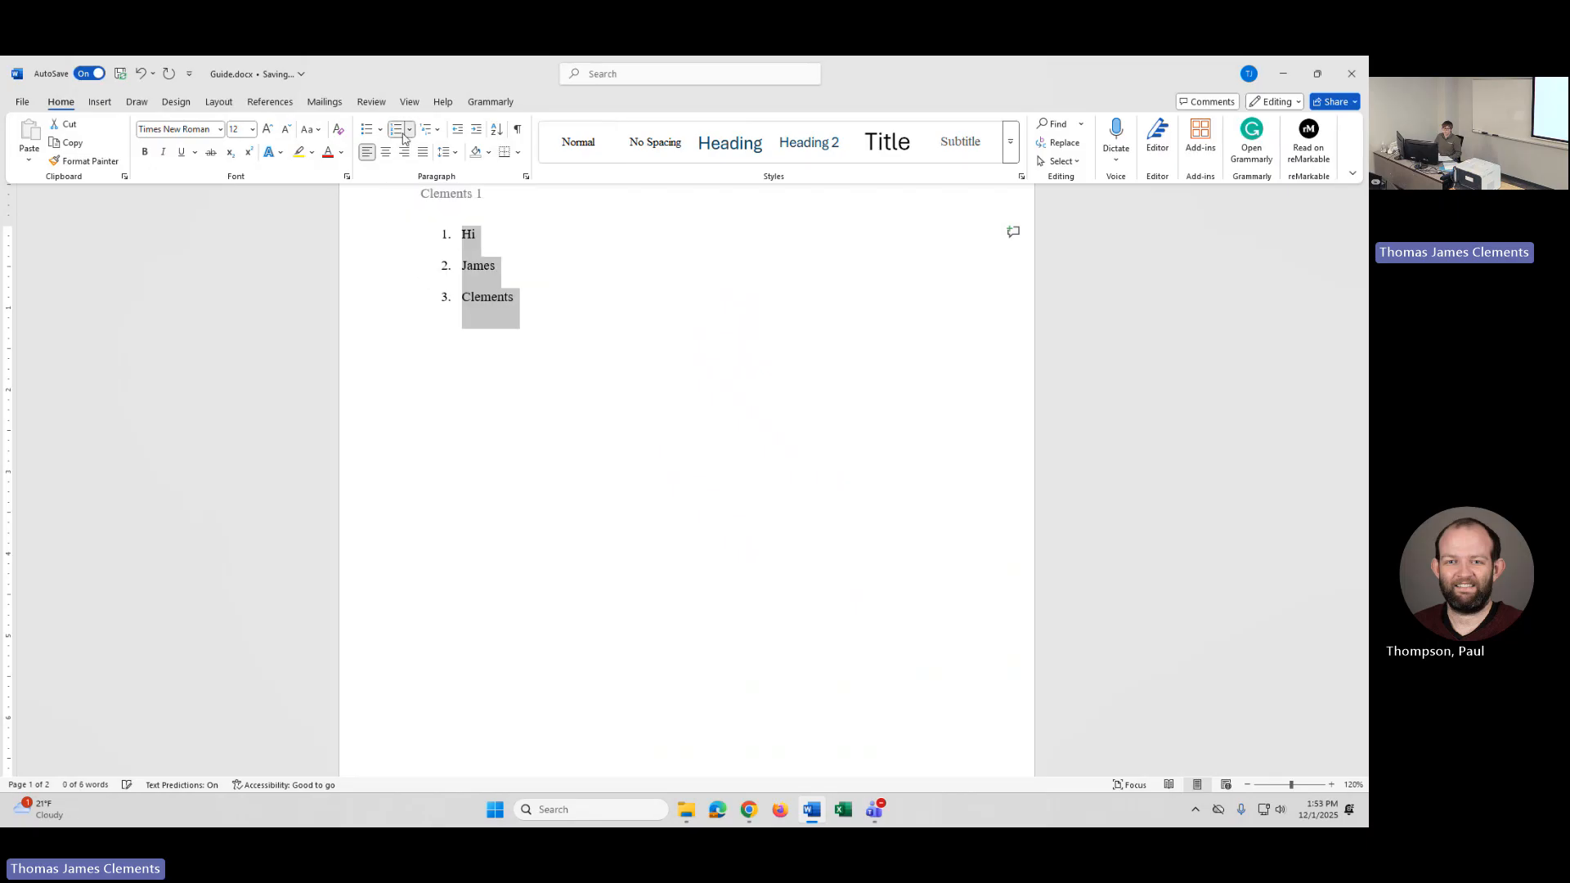
pyautogui.click(410, 130)
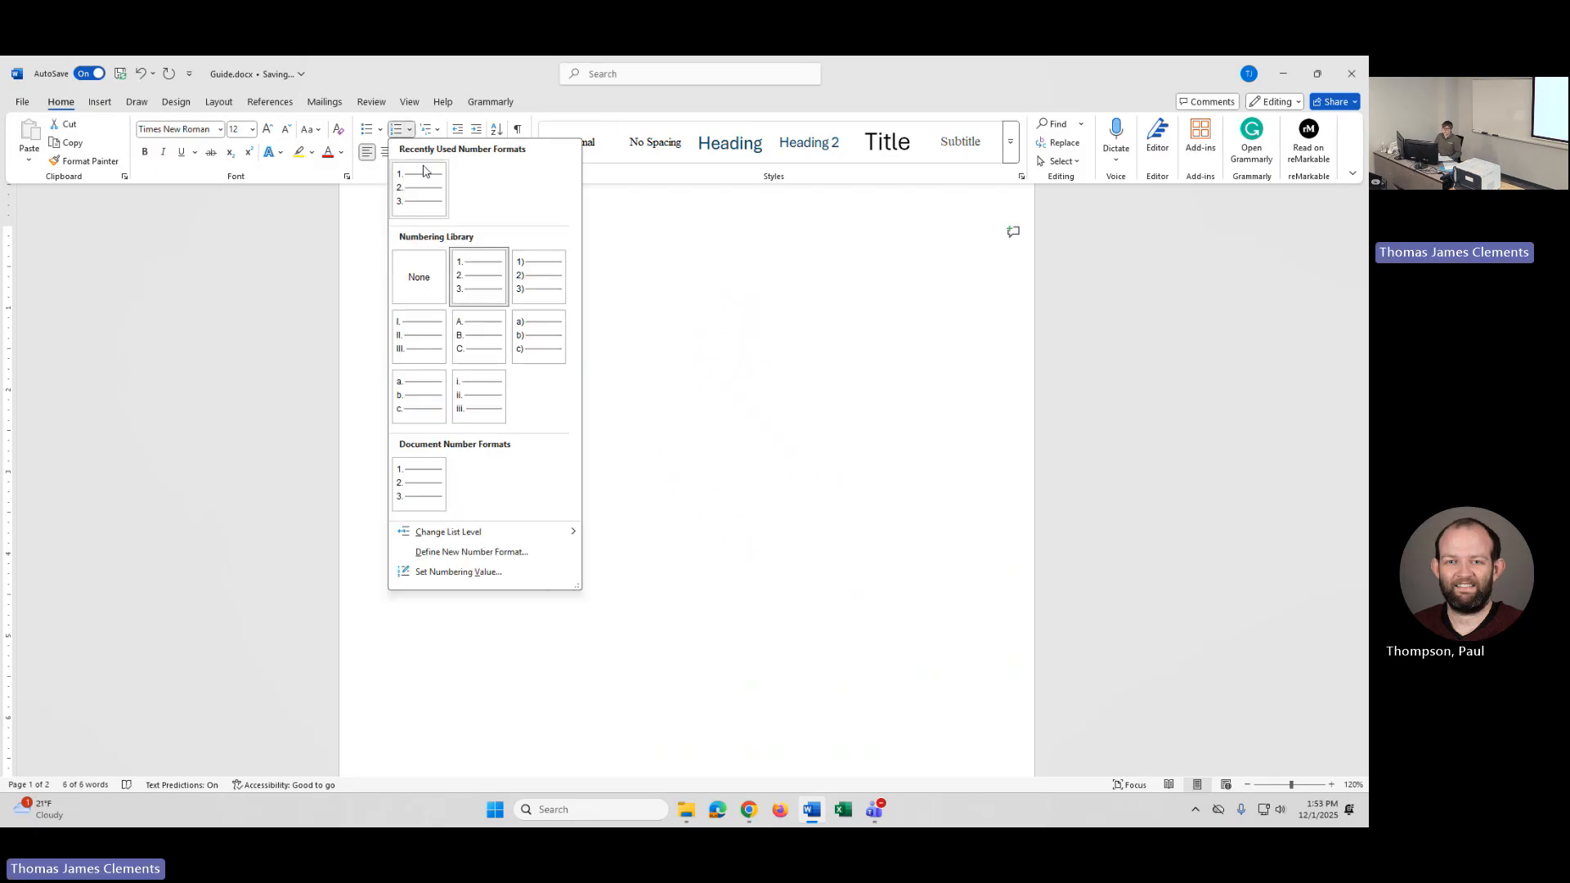
pyautogui.click(504, 288)
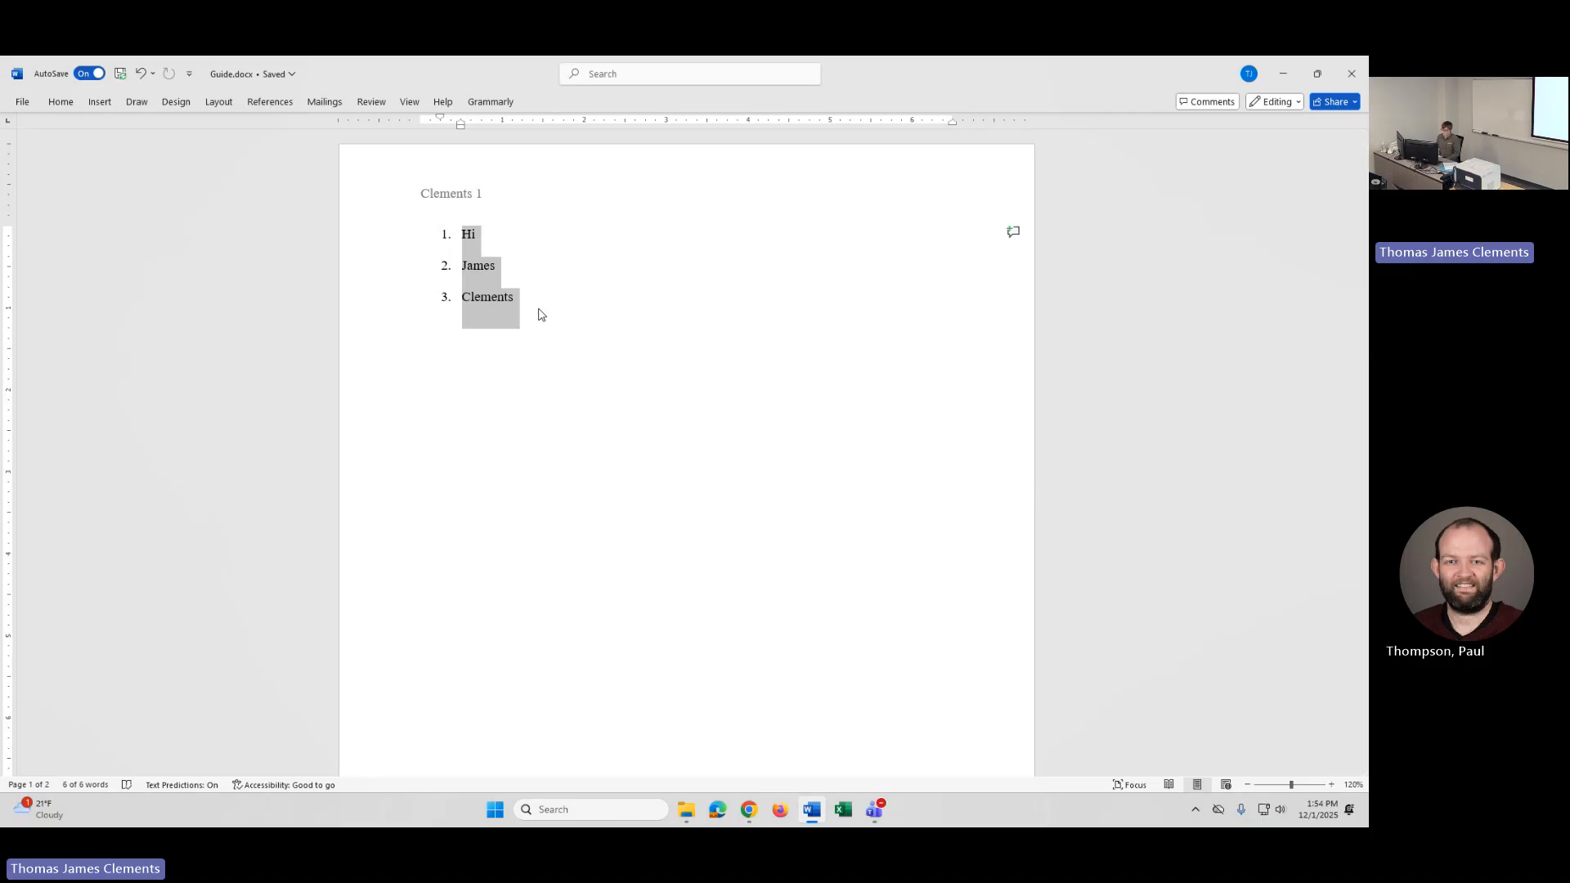
pyautogui.click(99, 101)
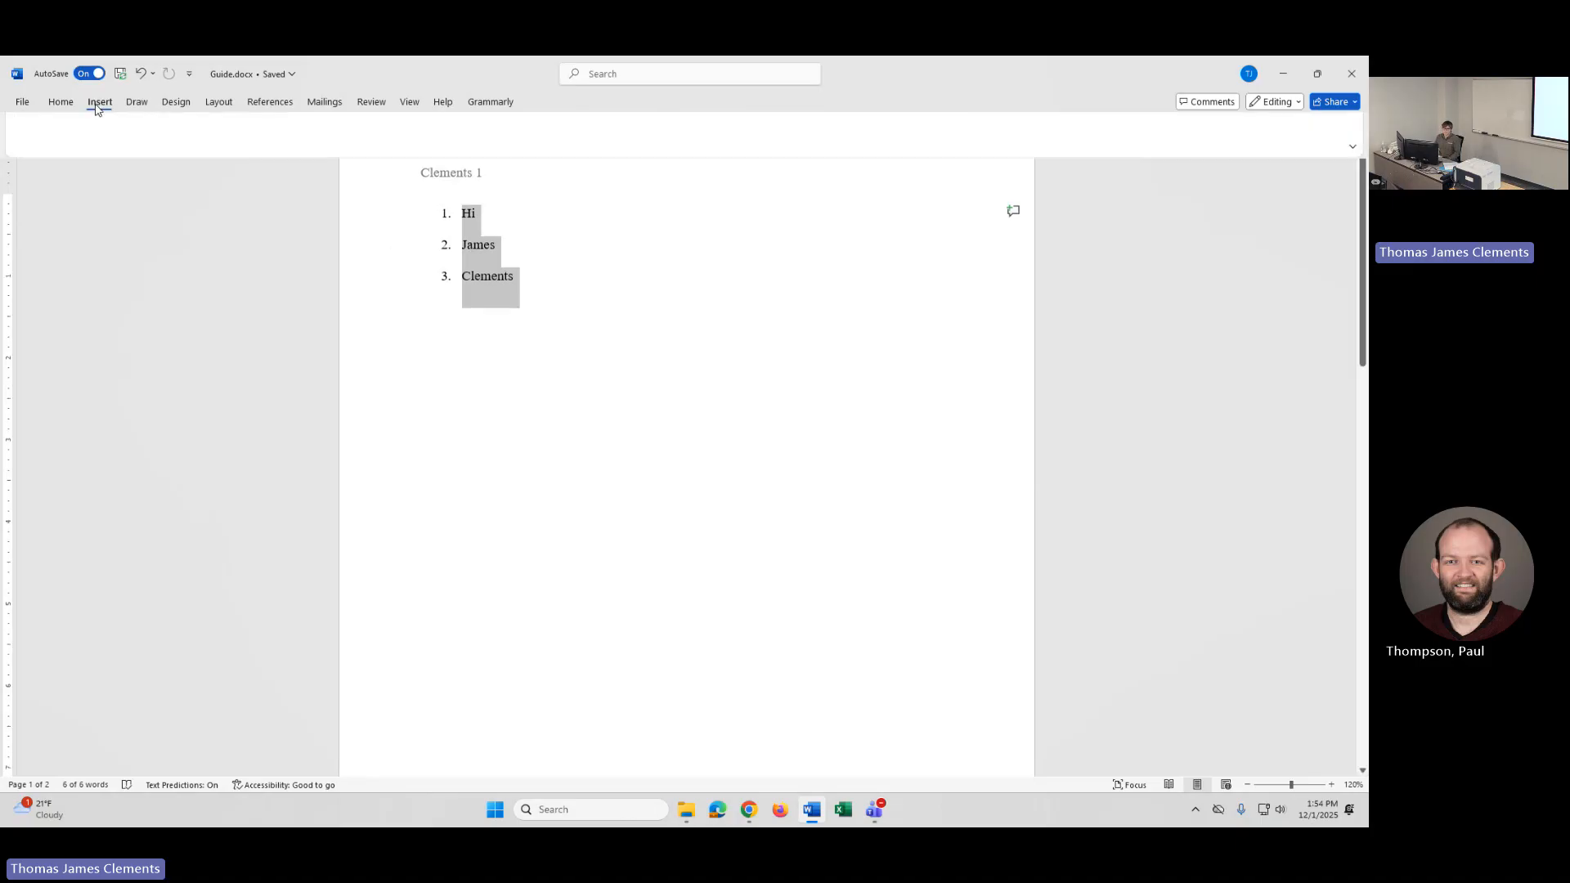
pyautogui.scroll(1, 466, 245)
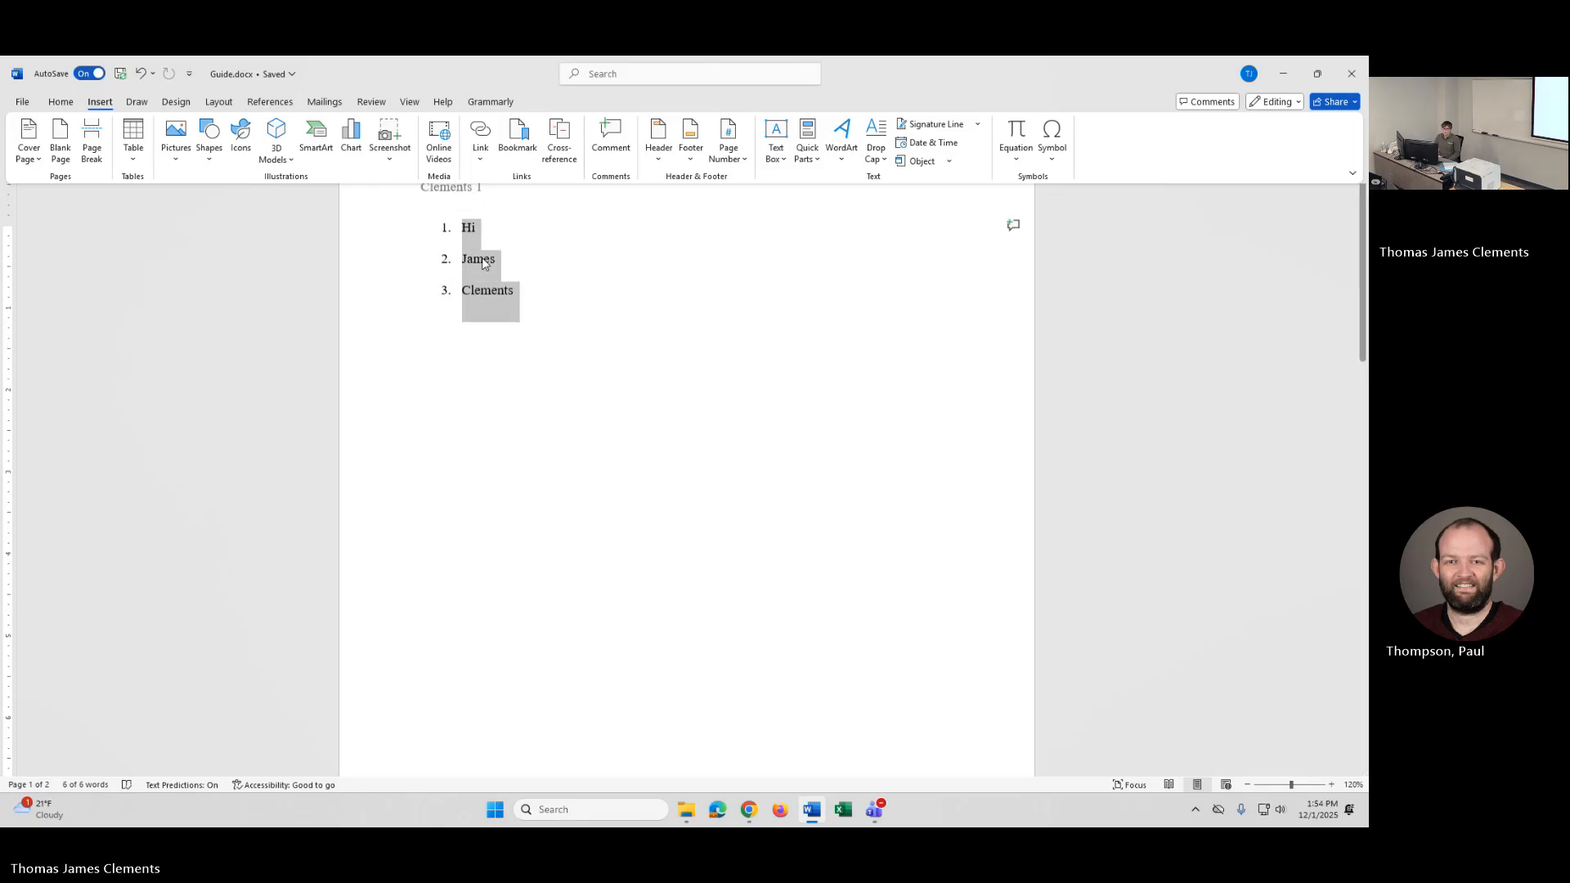
pyautogui.click(466, 244)
pyautogui.doubleClick(493, 274)
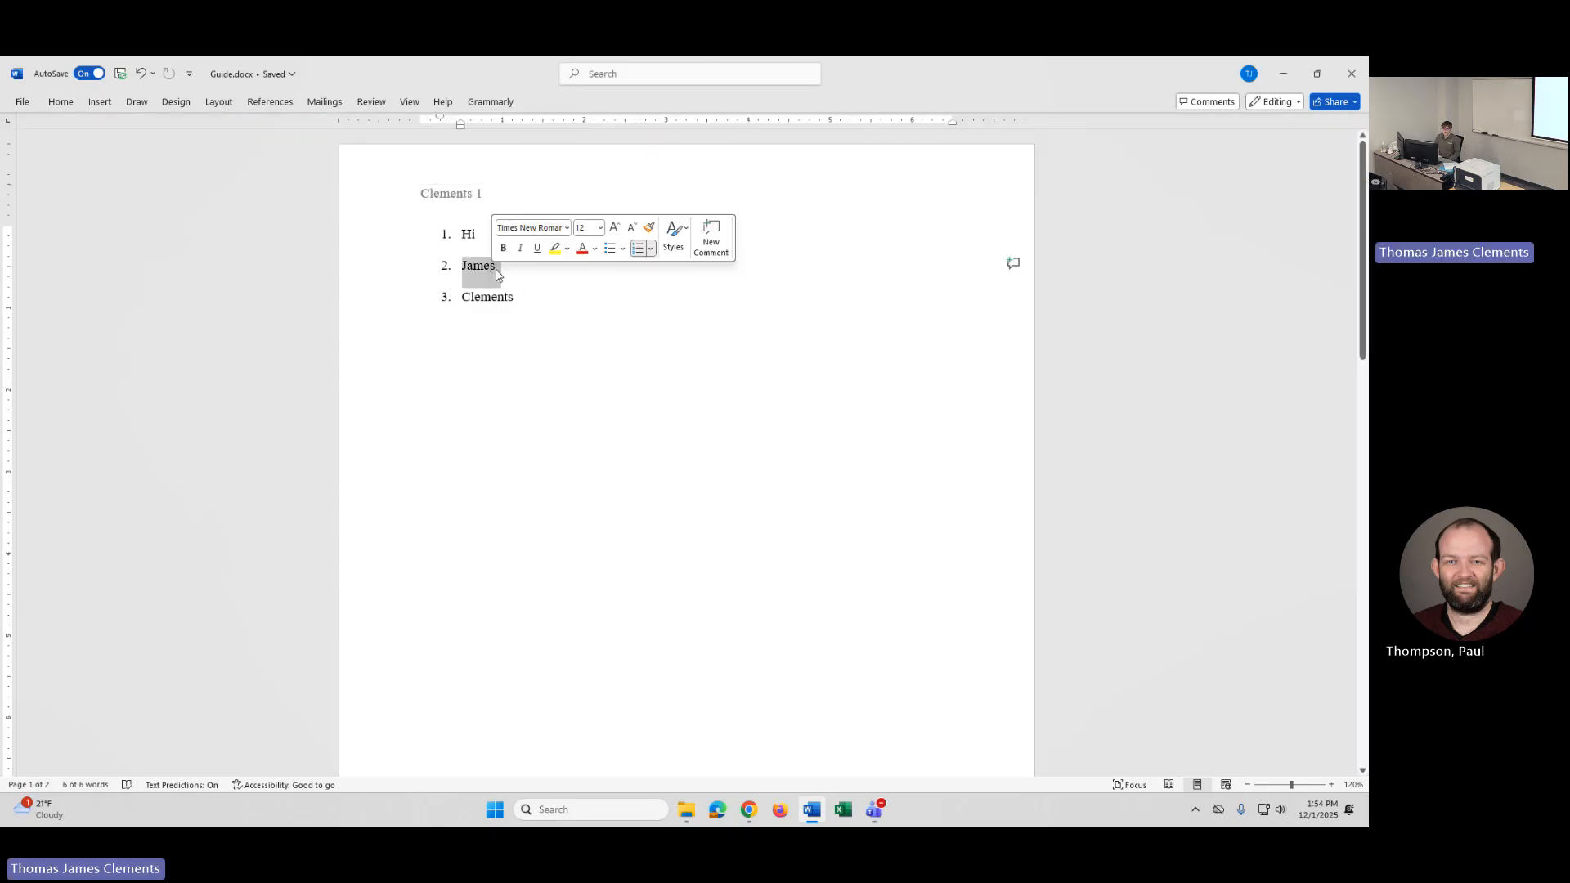
pyautogui.click(100, 102)
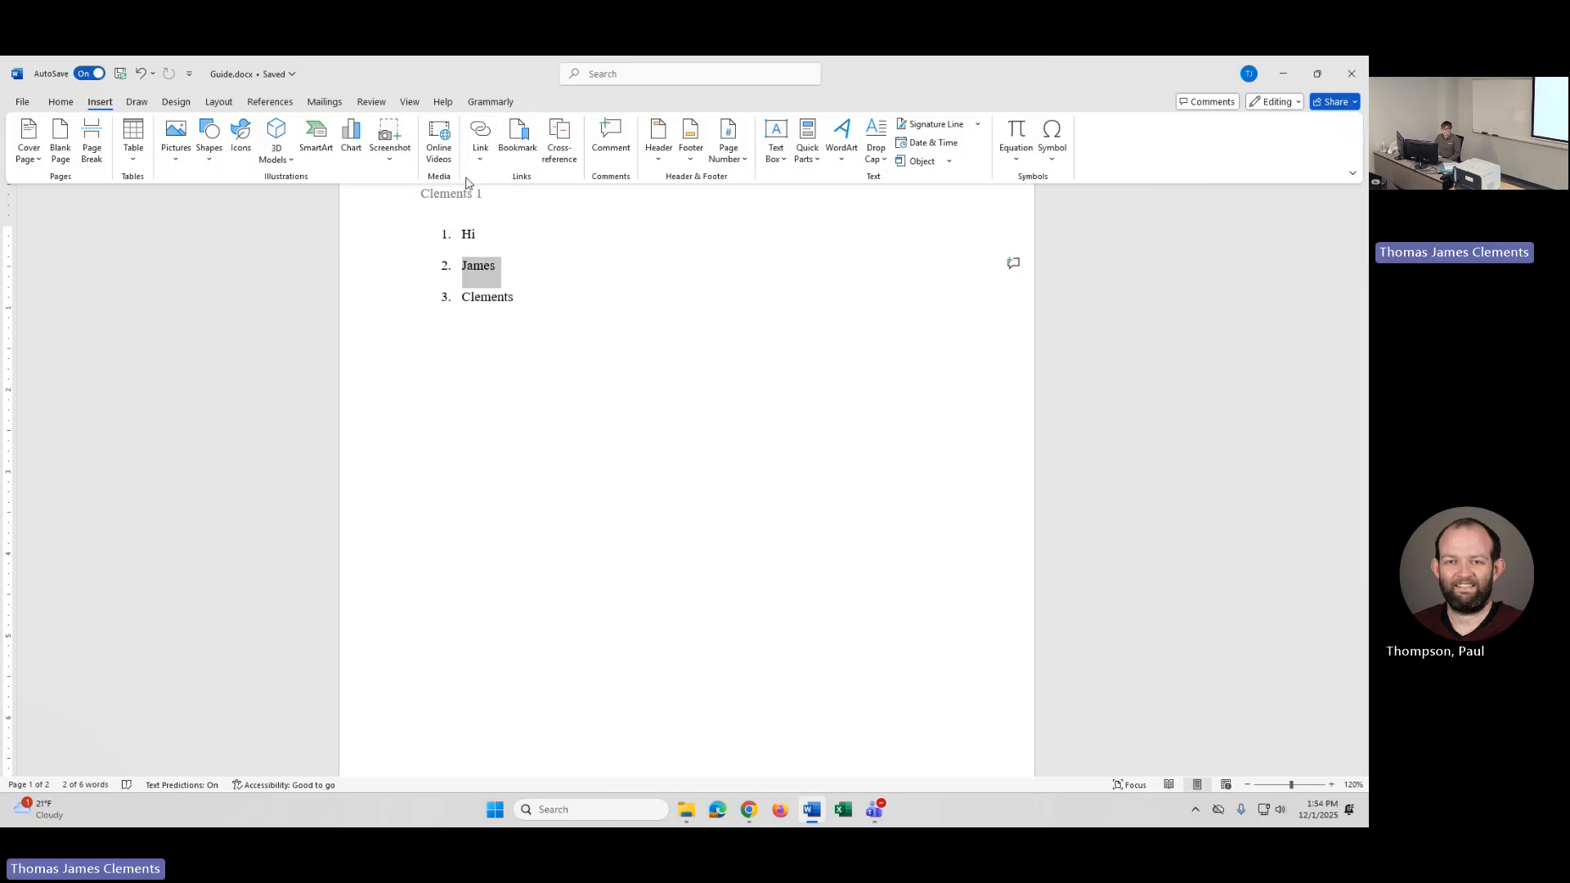
pyautogui.click(521, 153)
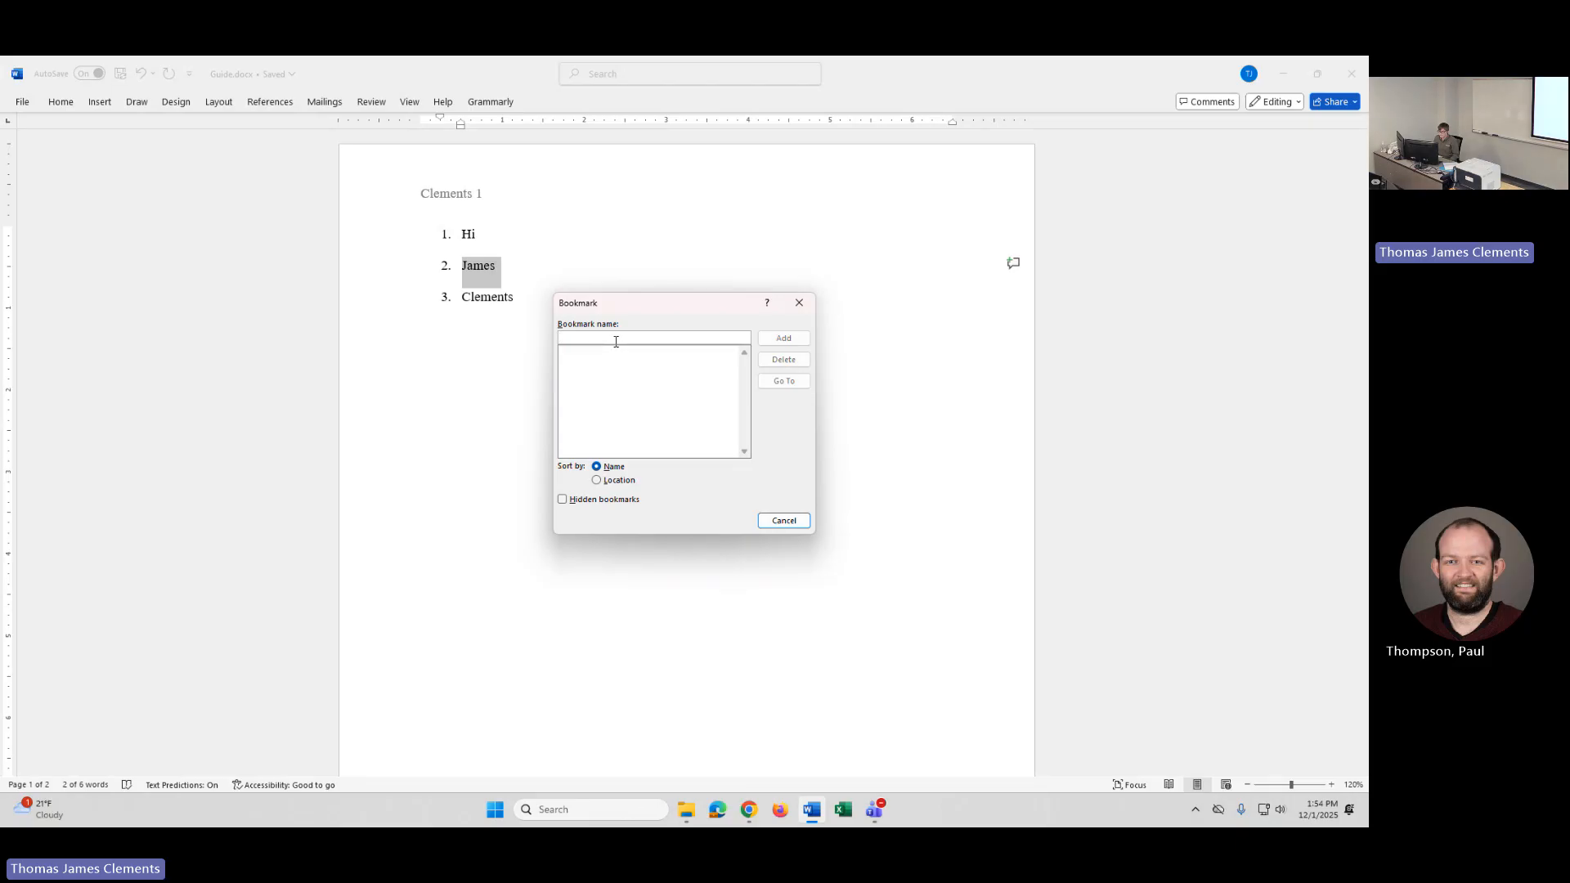
pyautogui.click(784, 521)
pyautogui.click(531, 285)
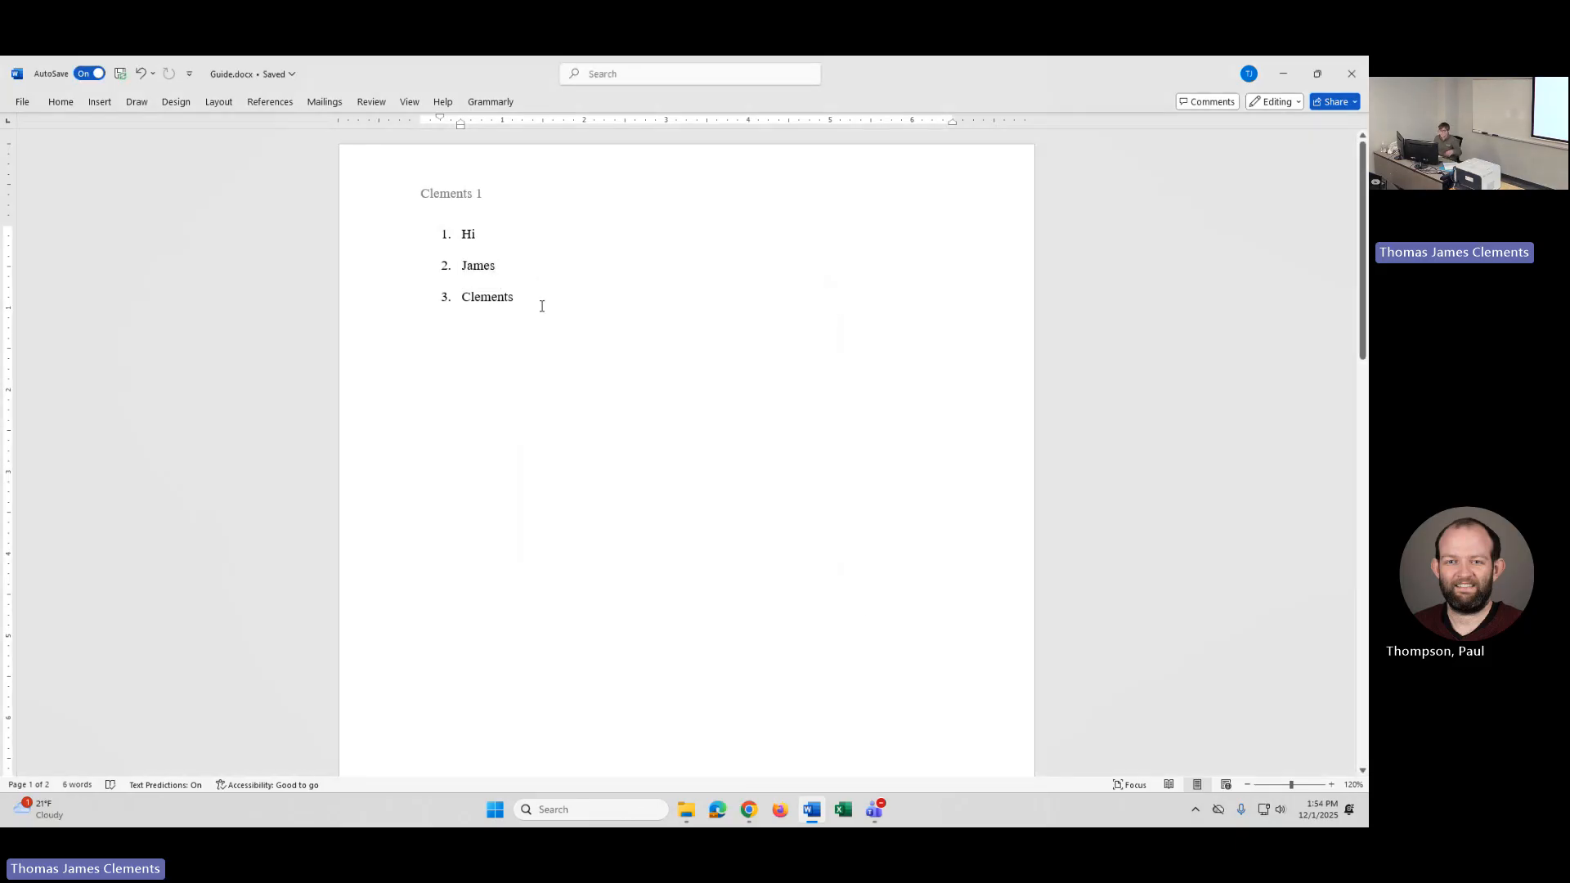
# Step: Enter the word "Bookmark" on the first line of page 2 and start a new line below it
pyautogui.scroll(-5, 559, 351)
pyautogui.scroll(-4, 556, 353)
pyautogui.scroll(8, 554, 351)
pyautogui.scroll(-9, 539, 264)
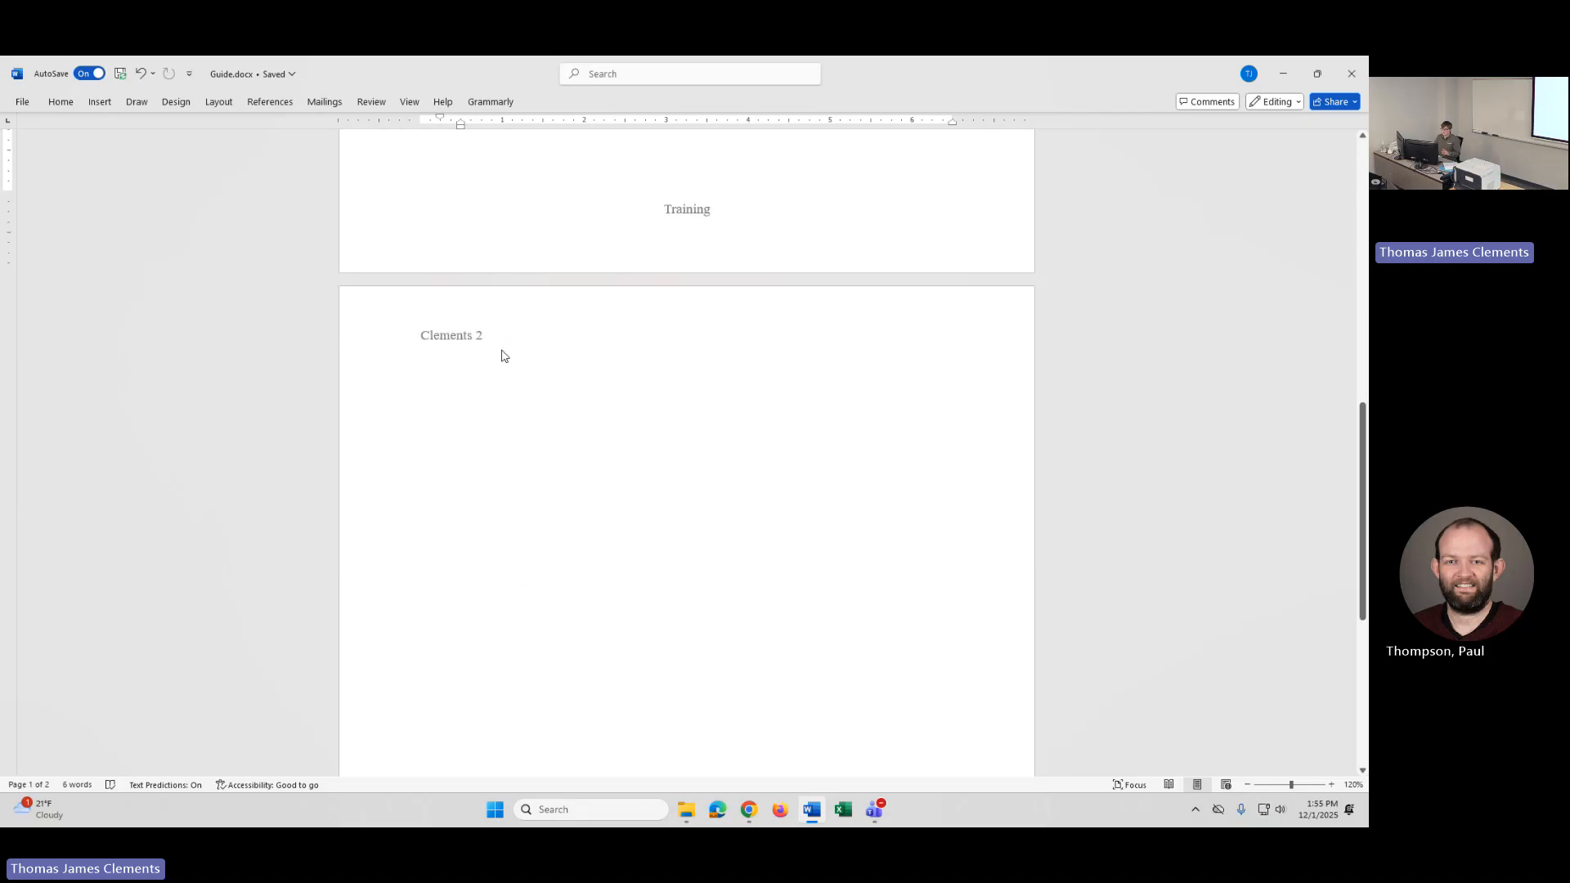
pyautogui.click(490, 382)
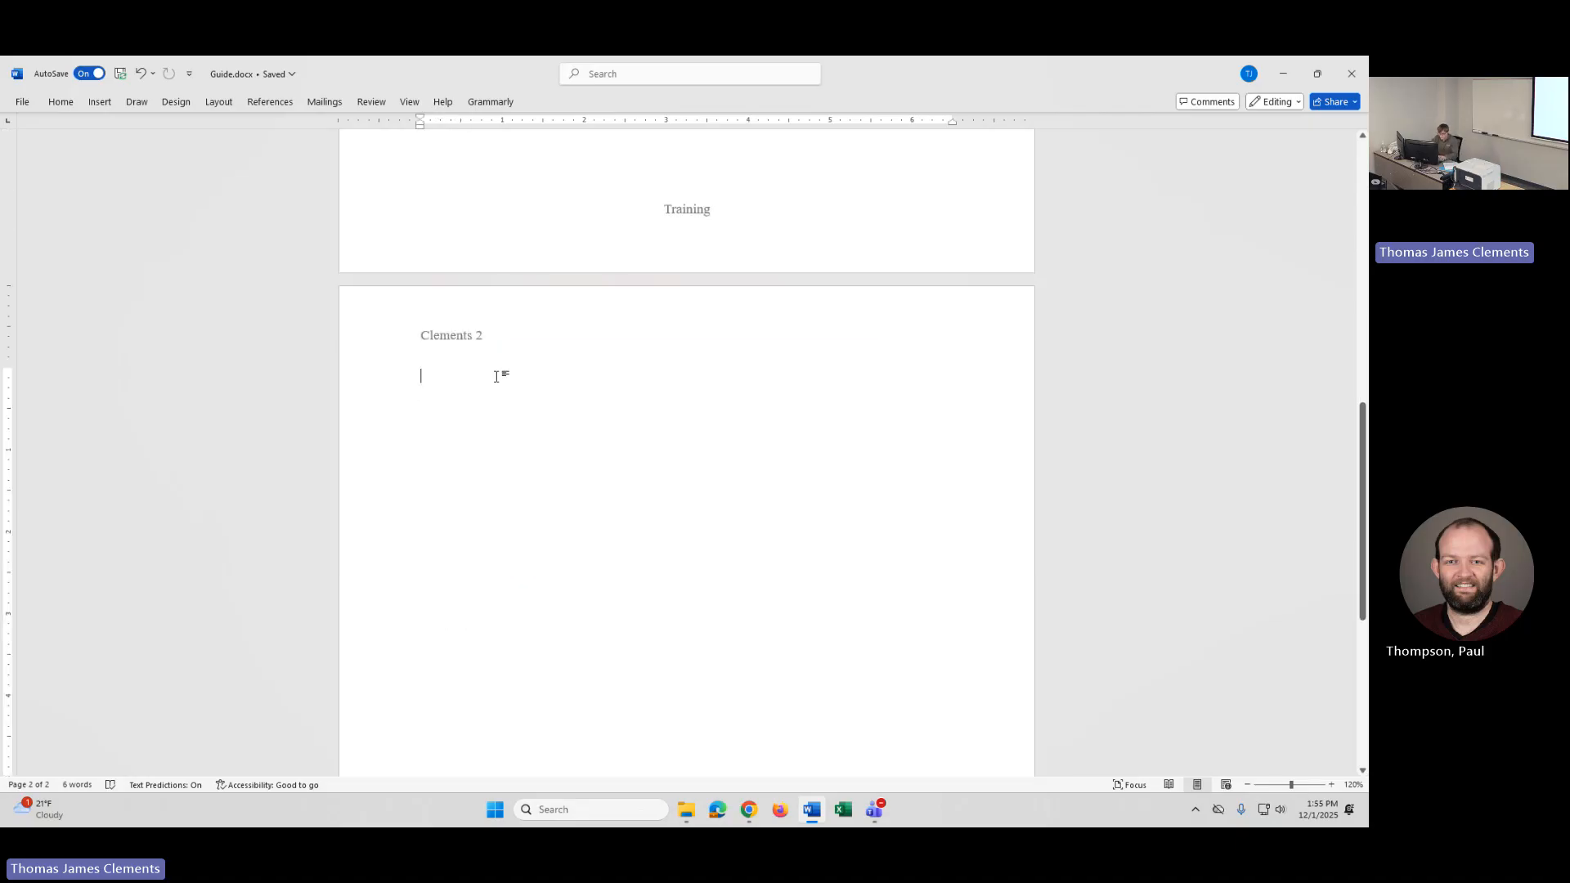
pyautogui.write('Bookm')
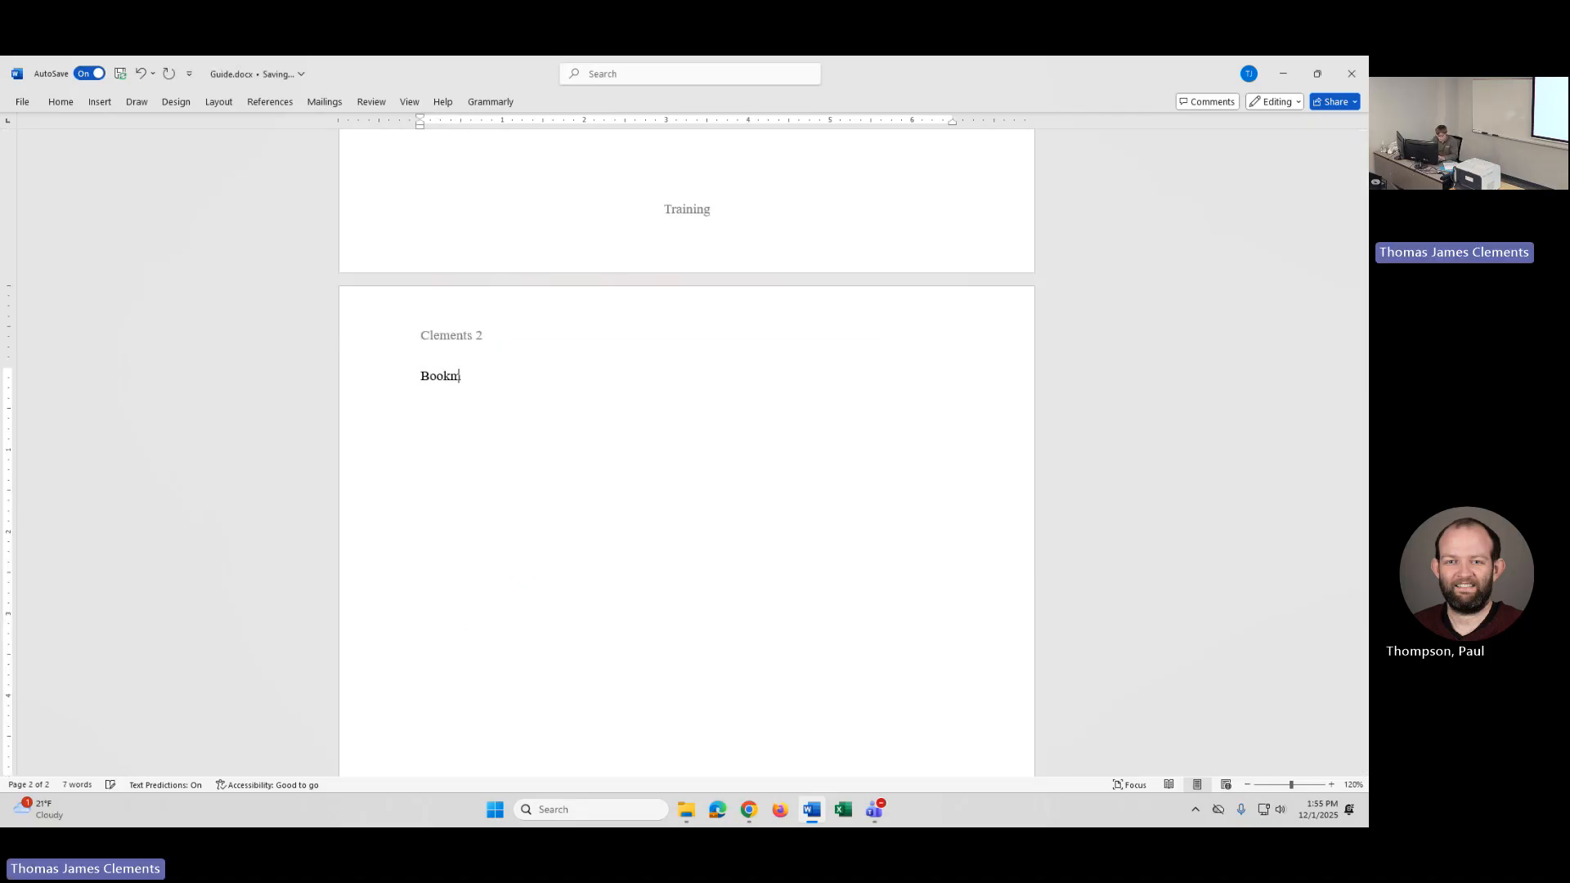
pyautogui.write('ark')
pyautogui.press('Return')
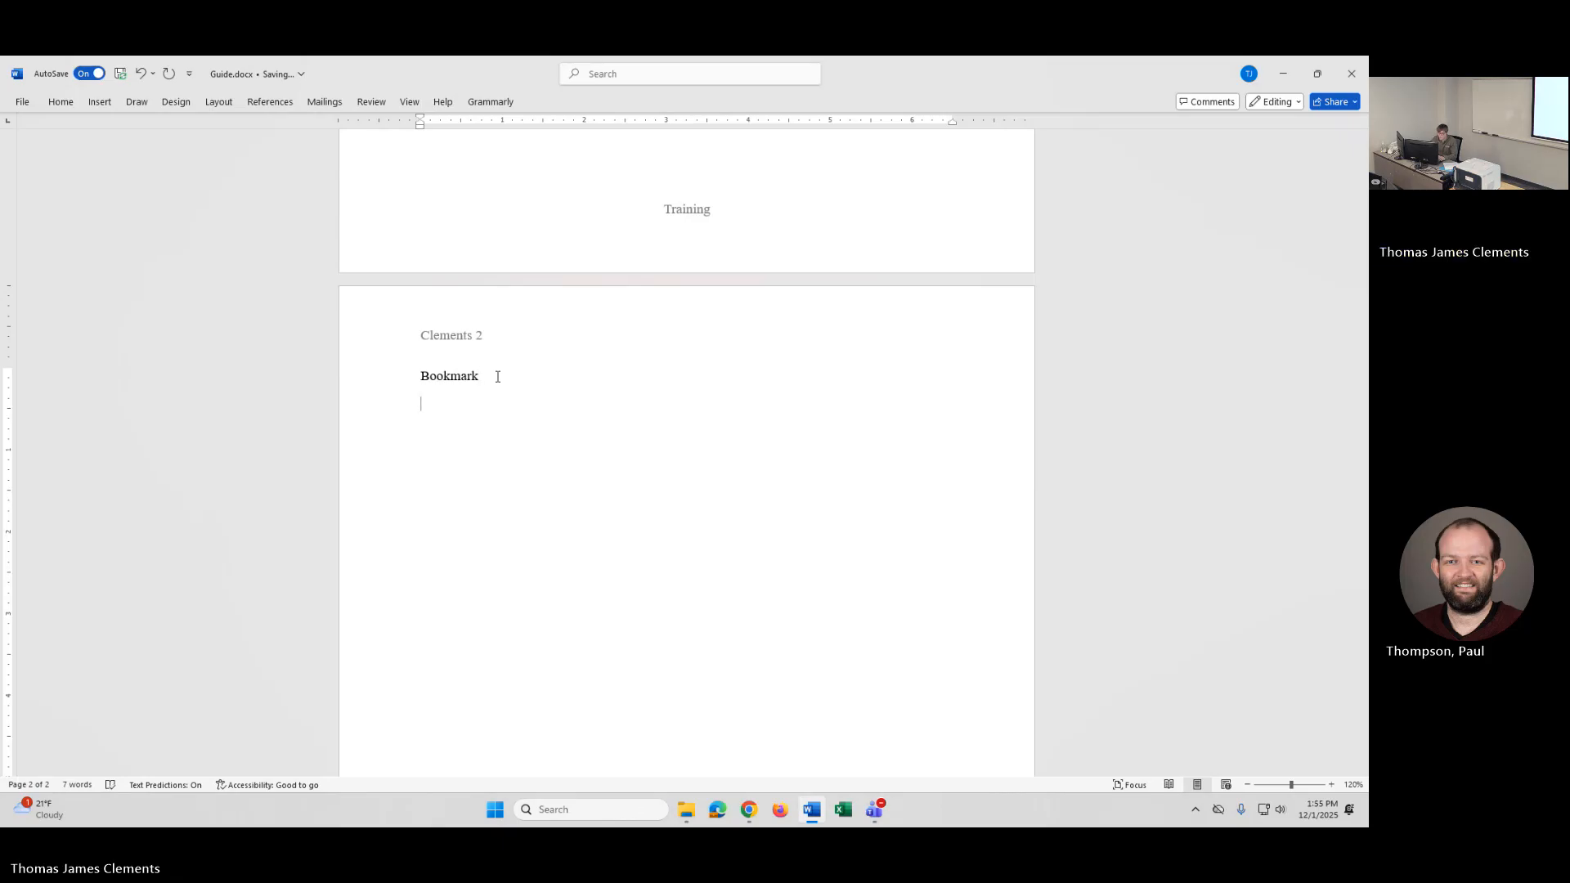
# Step: Insert a page break below the word "Bookmark" and enter a sample first name at the start of page 3
pyautogui.click(100, 102)
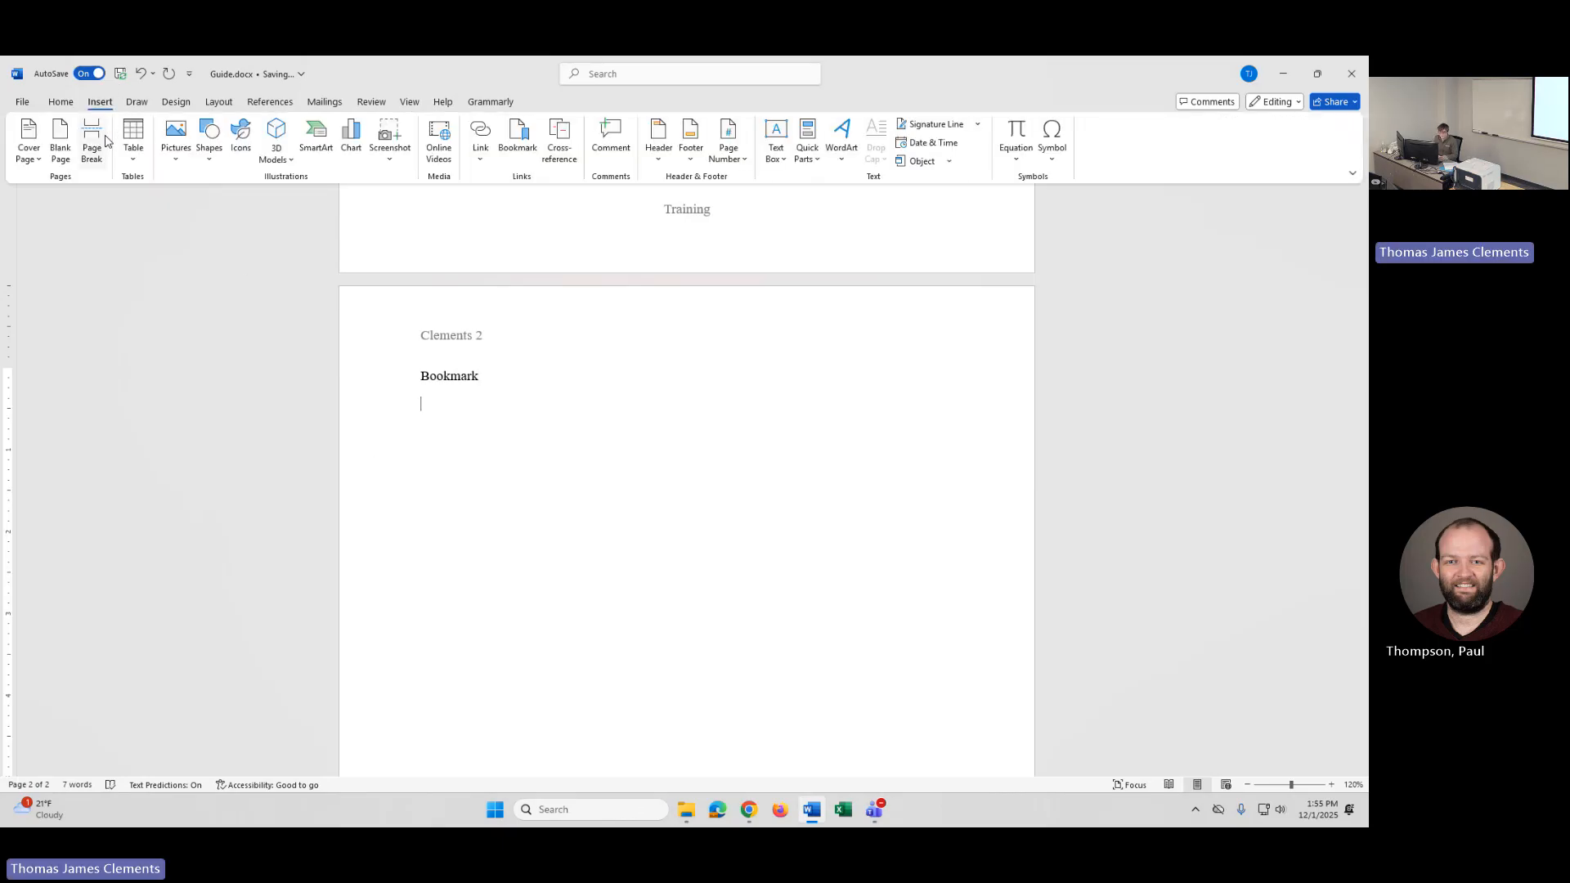
pyautogui.click(91, 143)
pyautogui.click(464, 751)
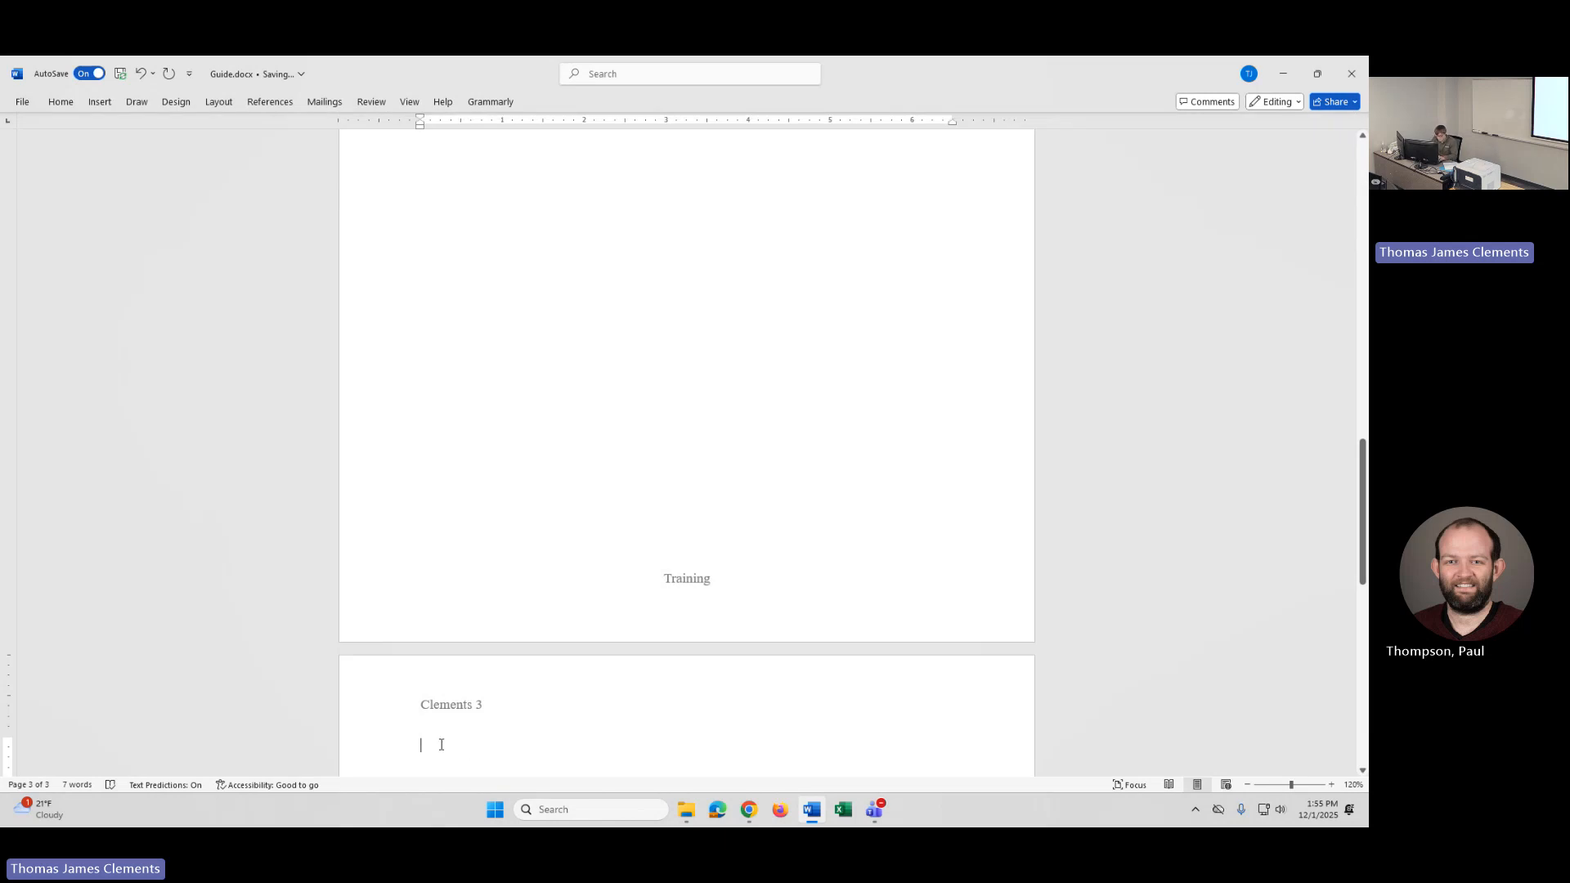
pyautogui.write('Jack')
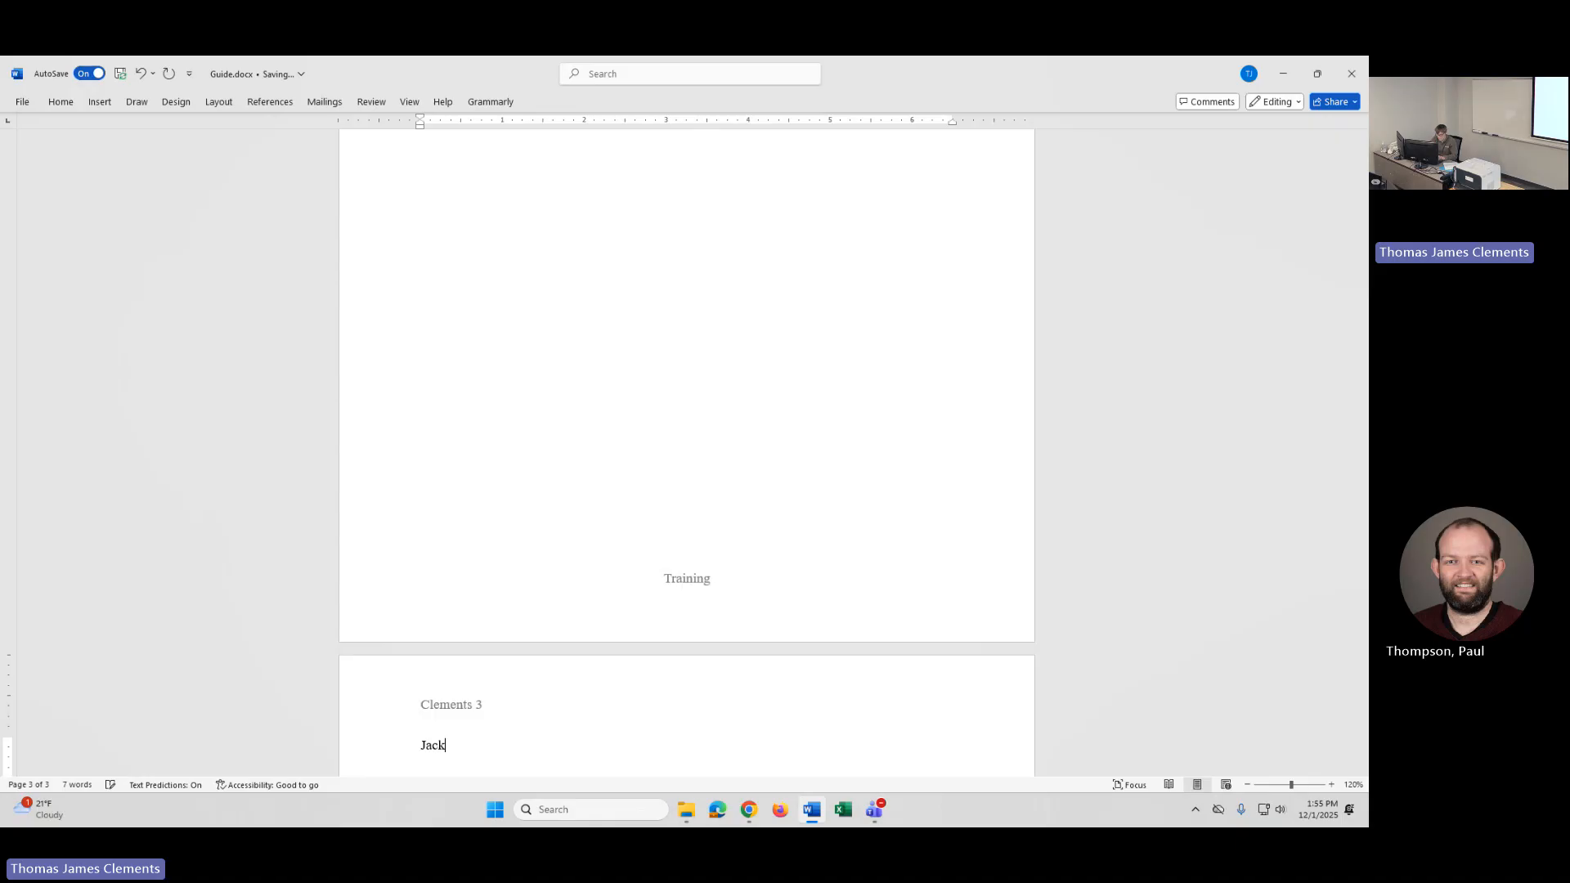
# Step: Add a bookmark to the sample first name on page 3, using that same name as the bookmark name
pyautogui.scroll(7, 519, 597)
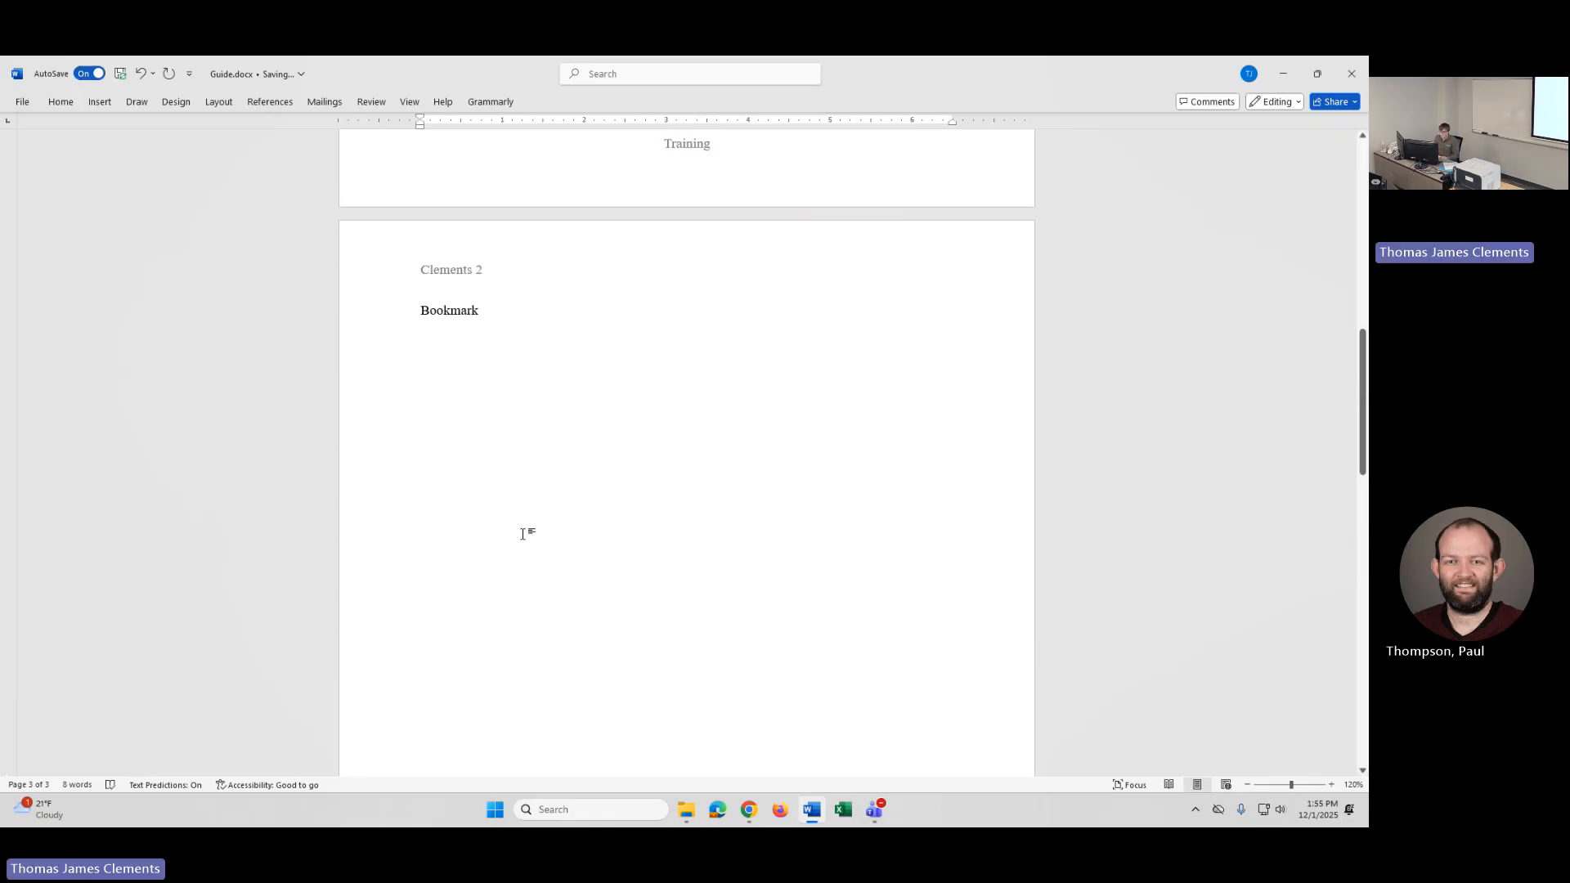
pyautogui.scroll(-1, 506, 445)
pyautogui.scroll(-7, 503, 468)
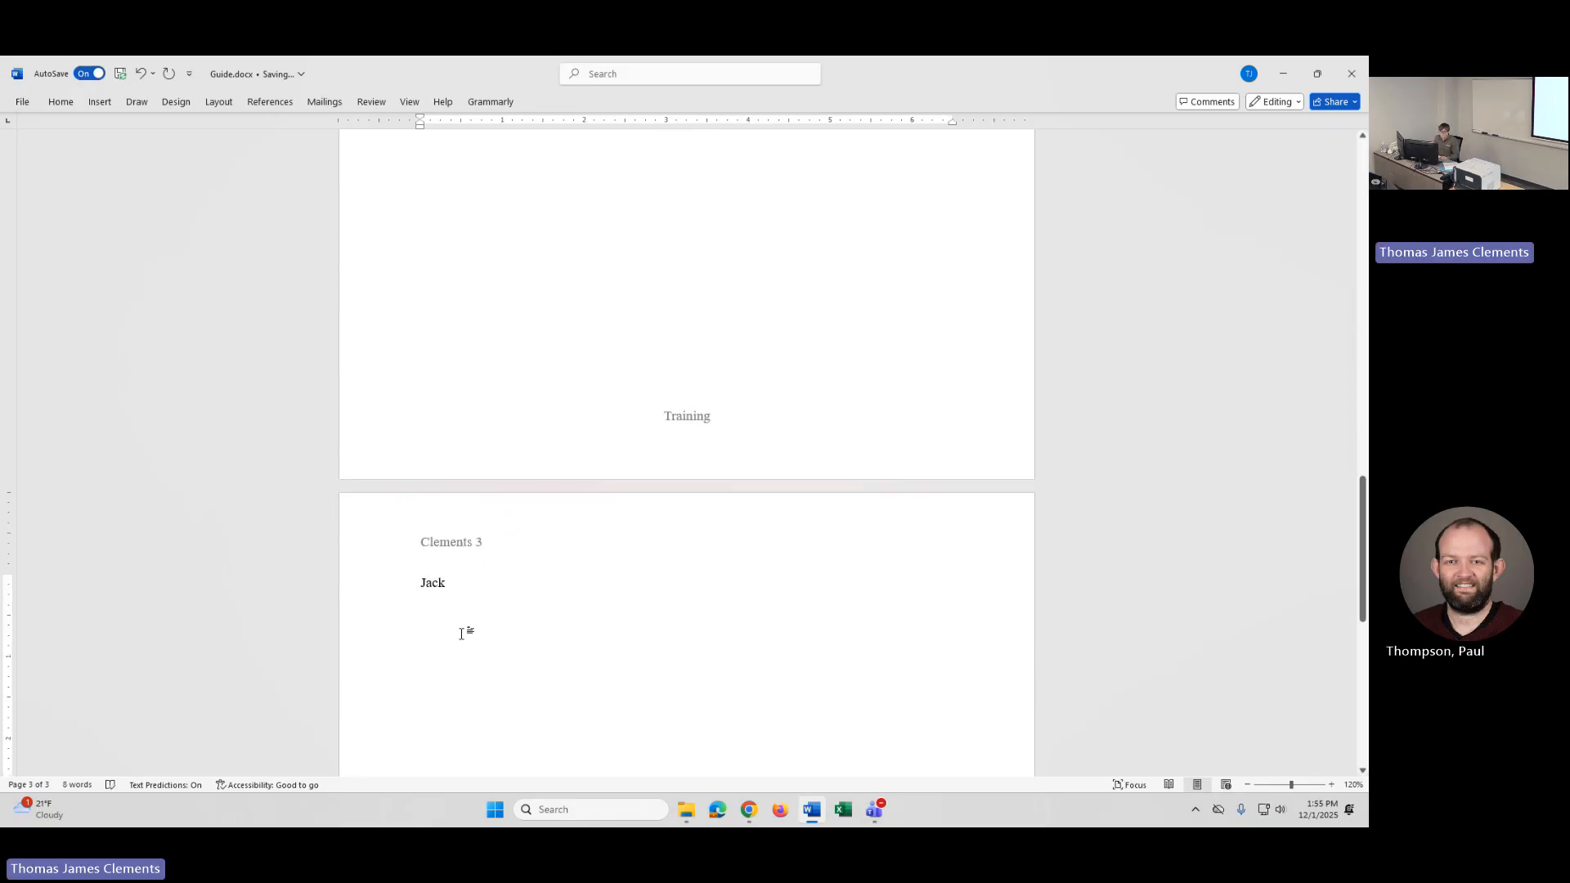
pyautogui.moveTo(447, 583); pyautogui.dragTo(423, 584)
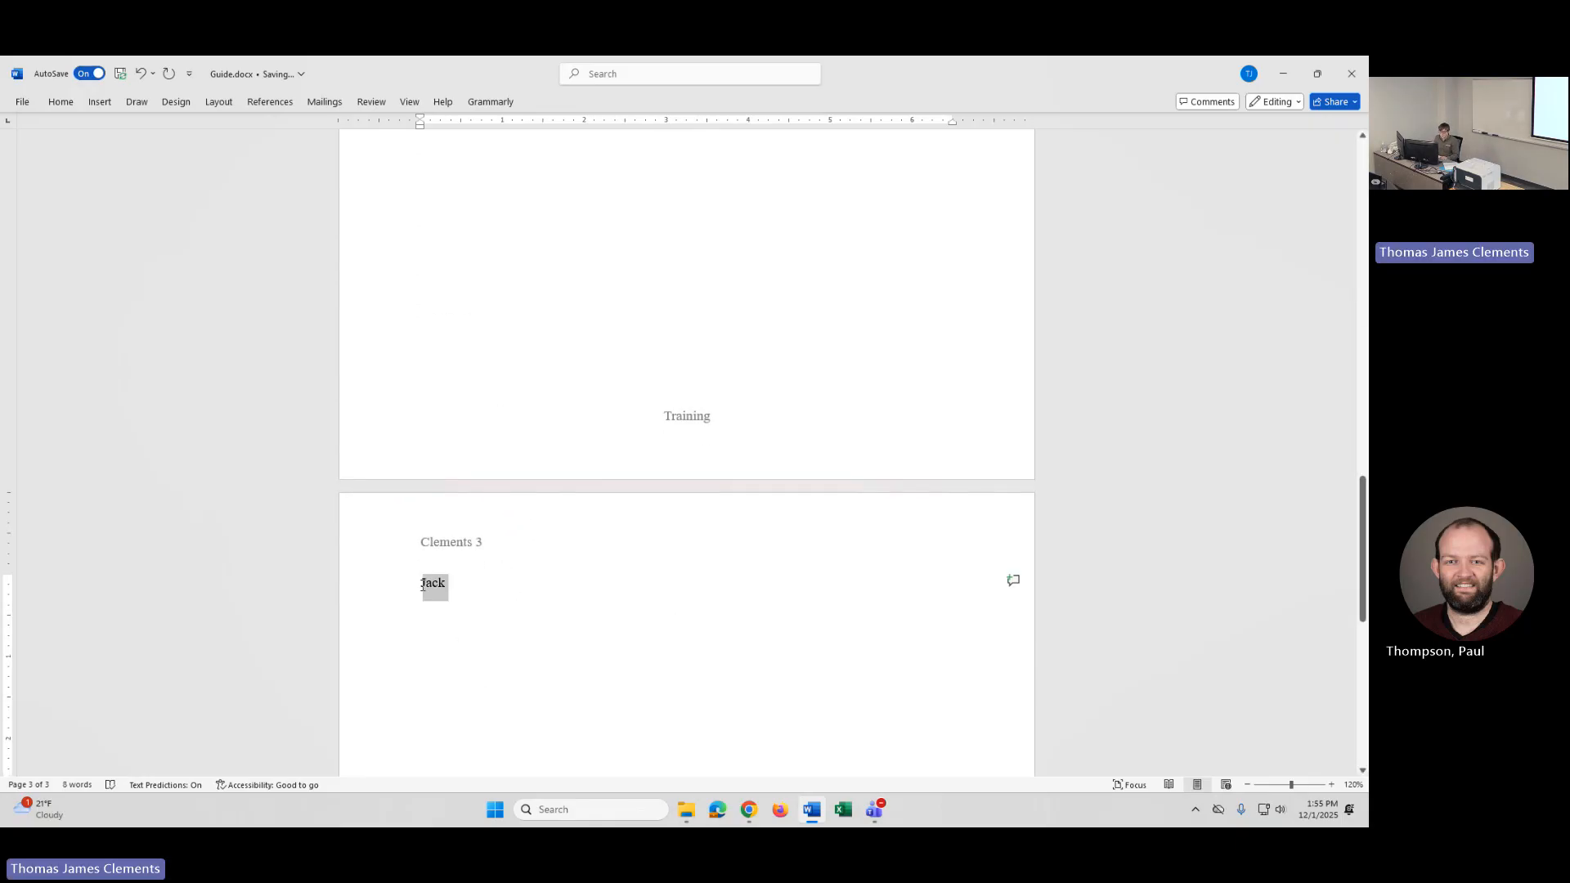
pyautogui.click(97, 100)
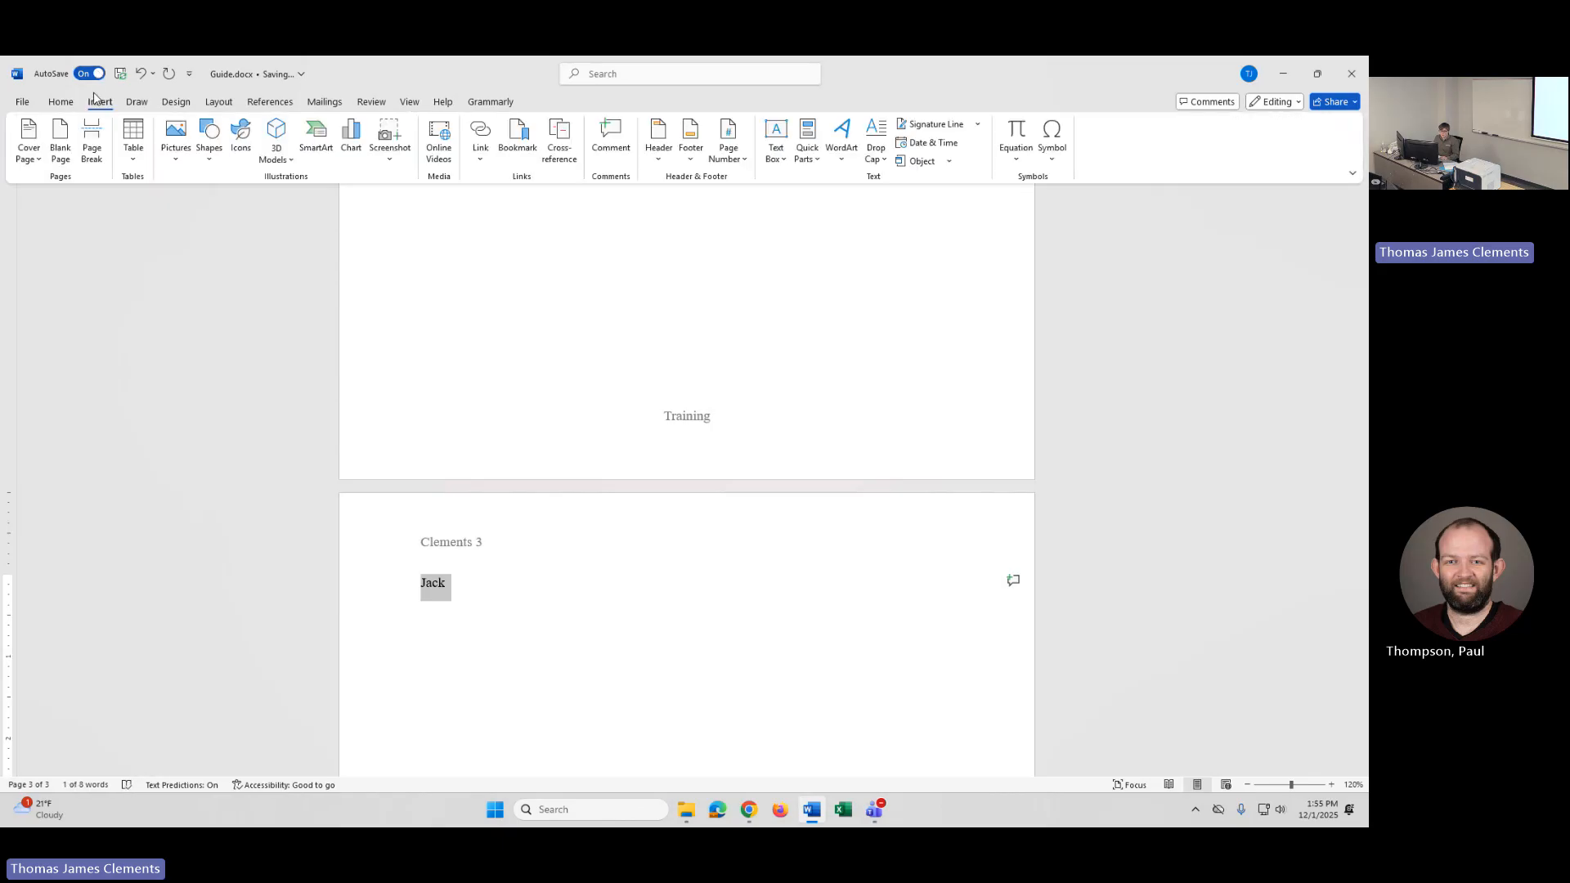
pyautogui.click(520, 137)
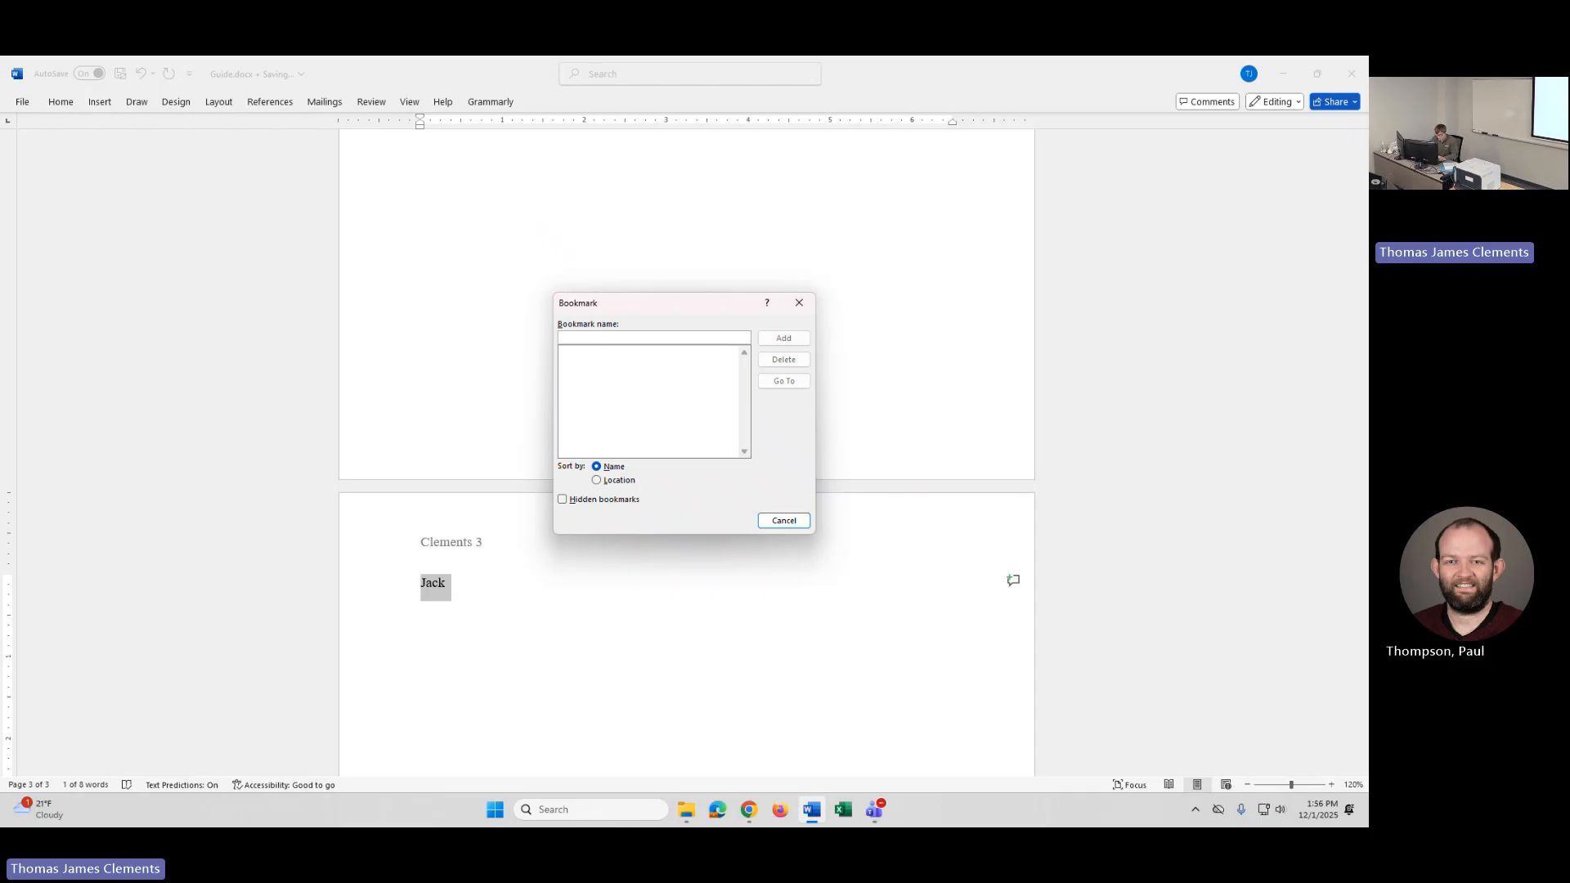
pyautogui.write('Jack')
pyautogui.click(784, 337)
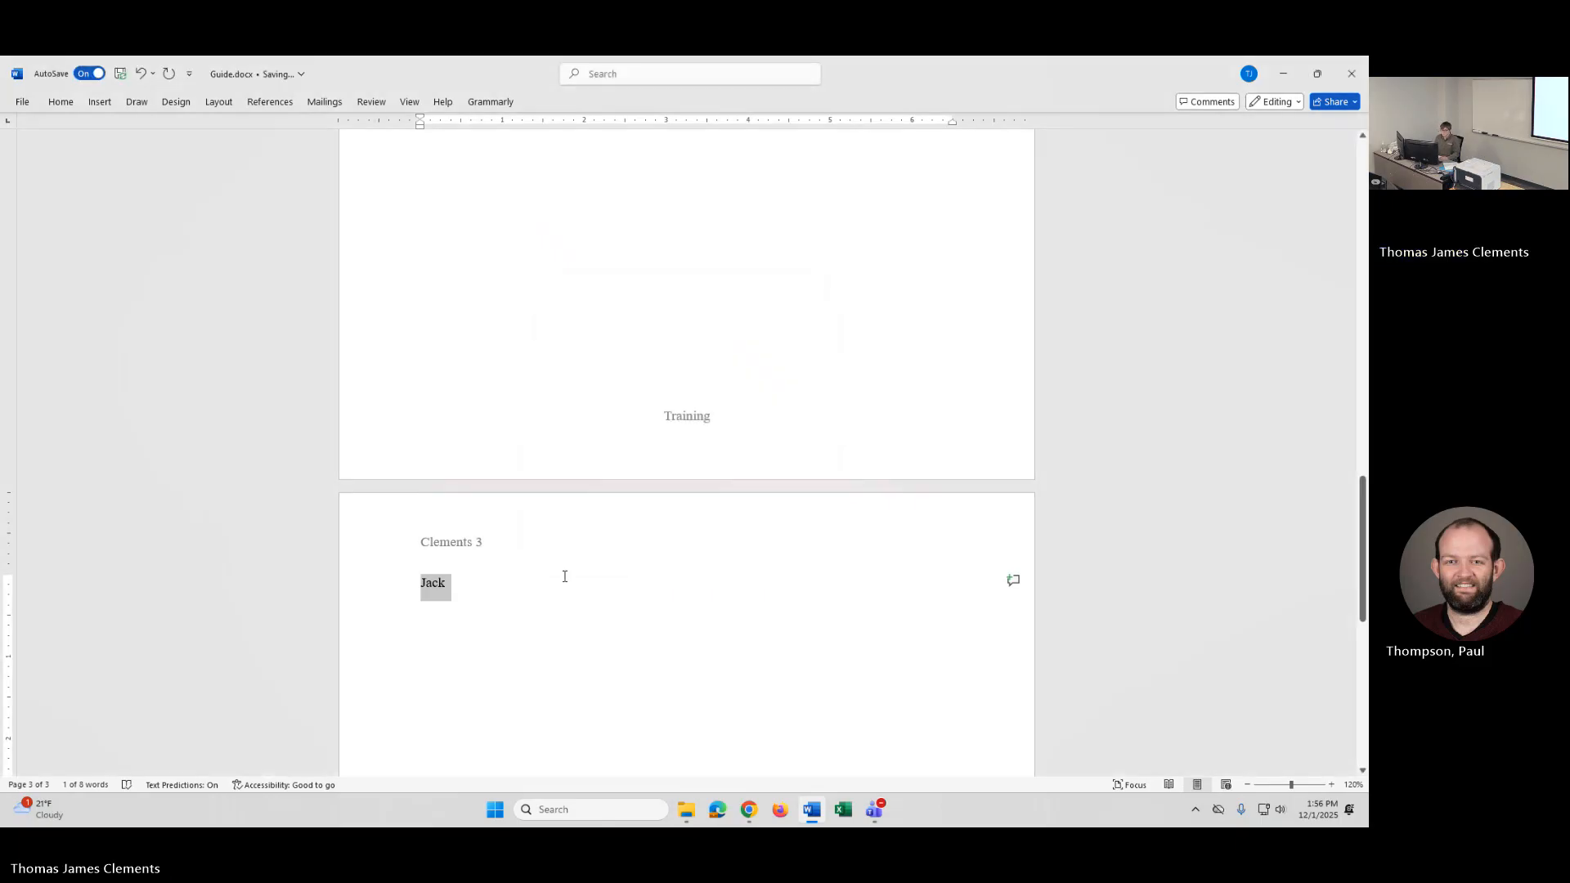
pyautogui.click(563, 573)
# Step: Add a bookmark named "Bookmark" to the word "Bookmark" on page 2
pyautogui.scroll(10, 425, 600)
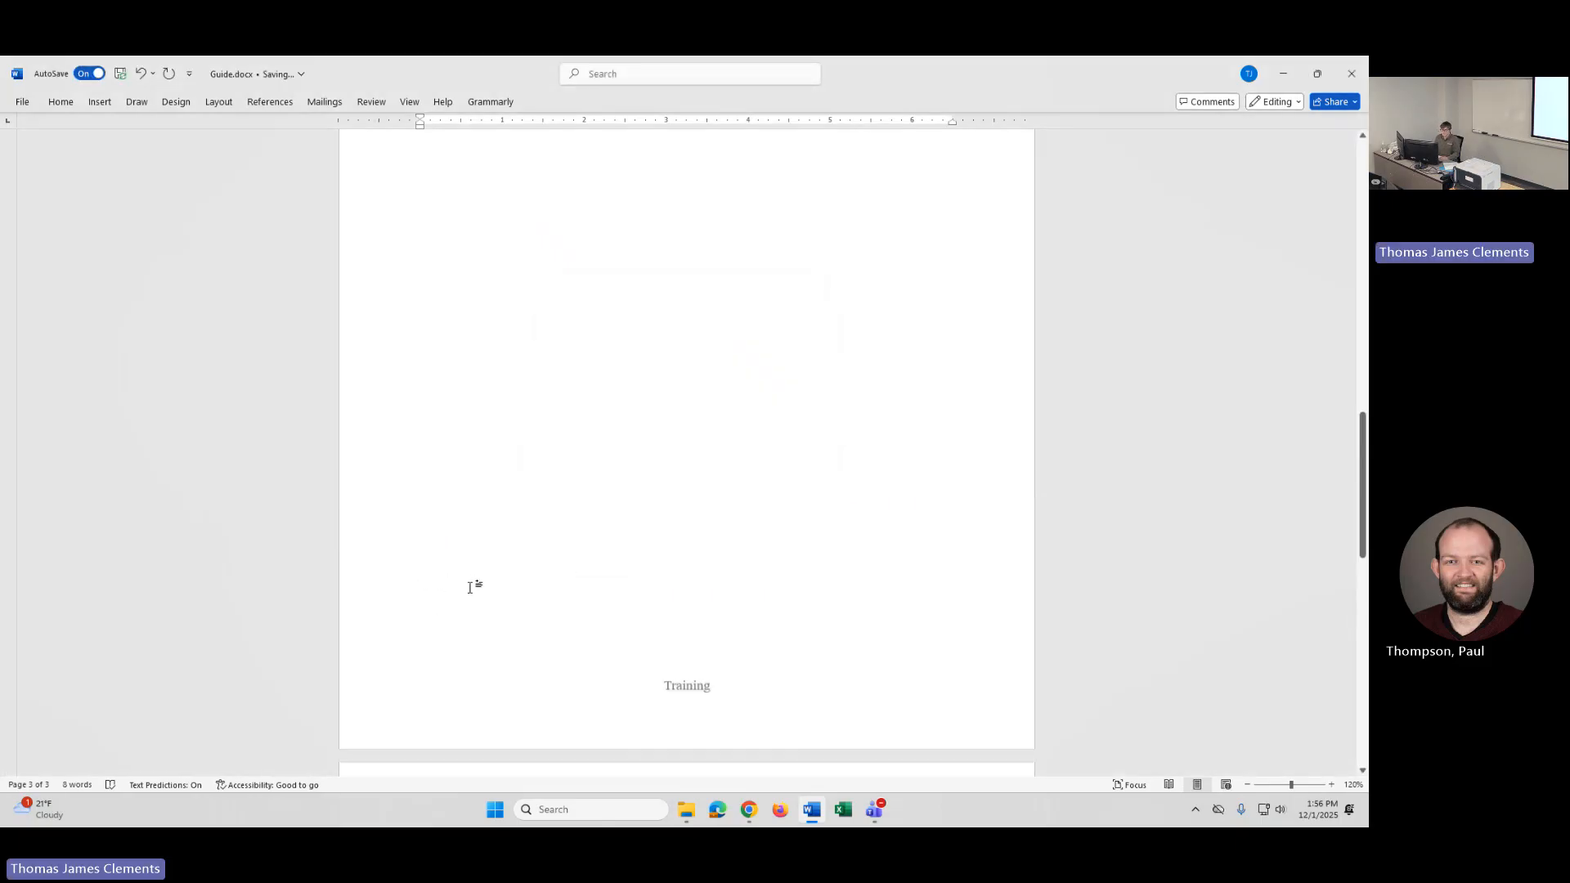
pyautogui.doubleClick(487, 480)
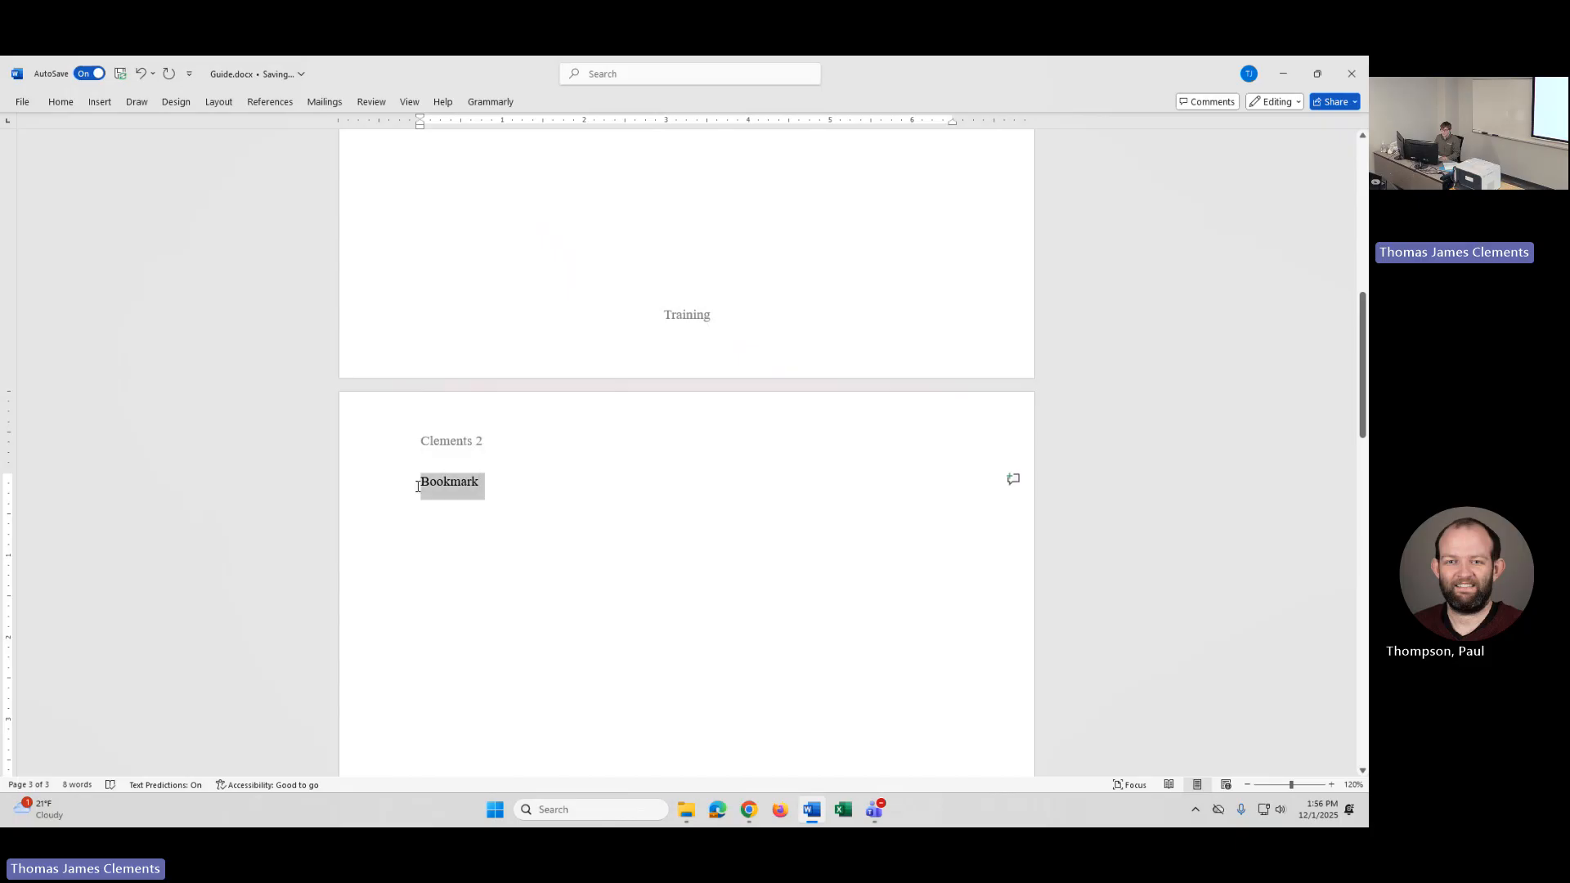
pyautogui.click(99, 102)
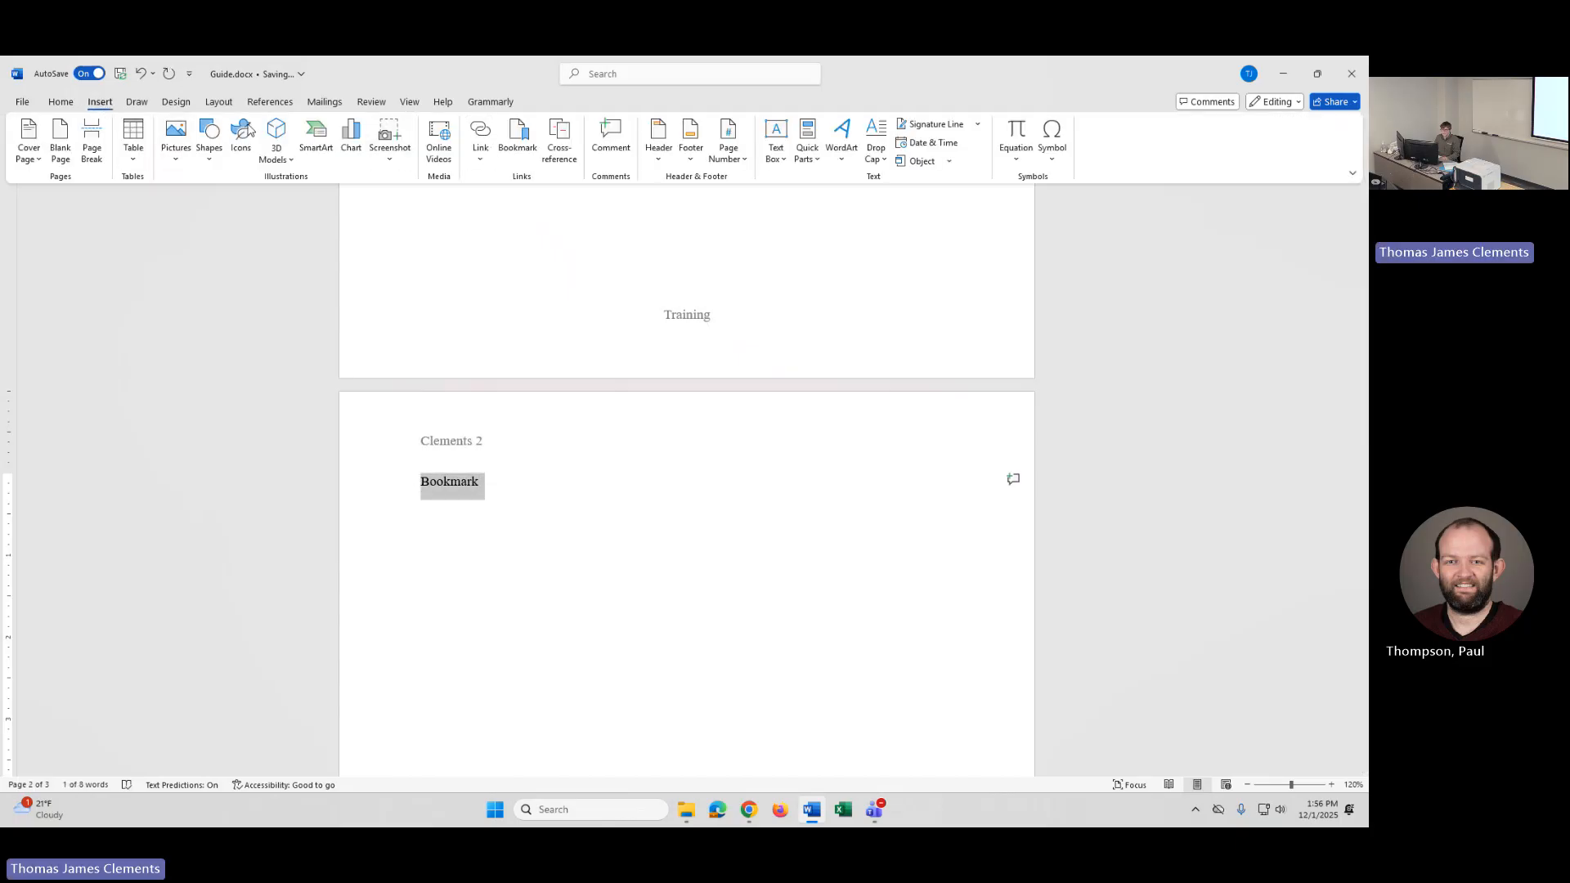
pyautogui.click(528, 150)
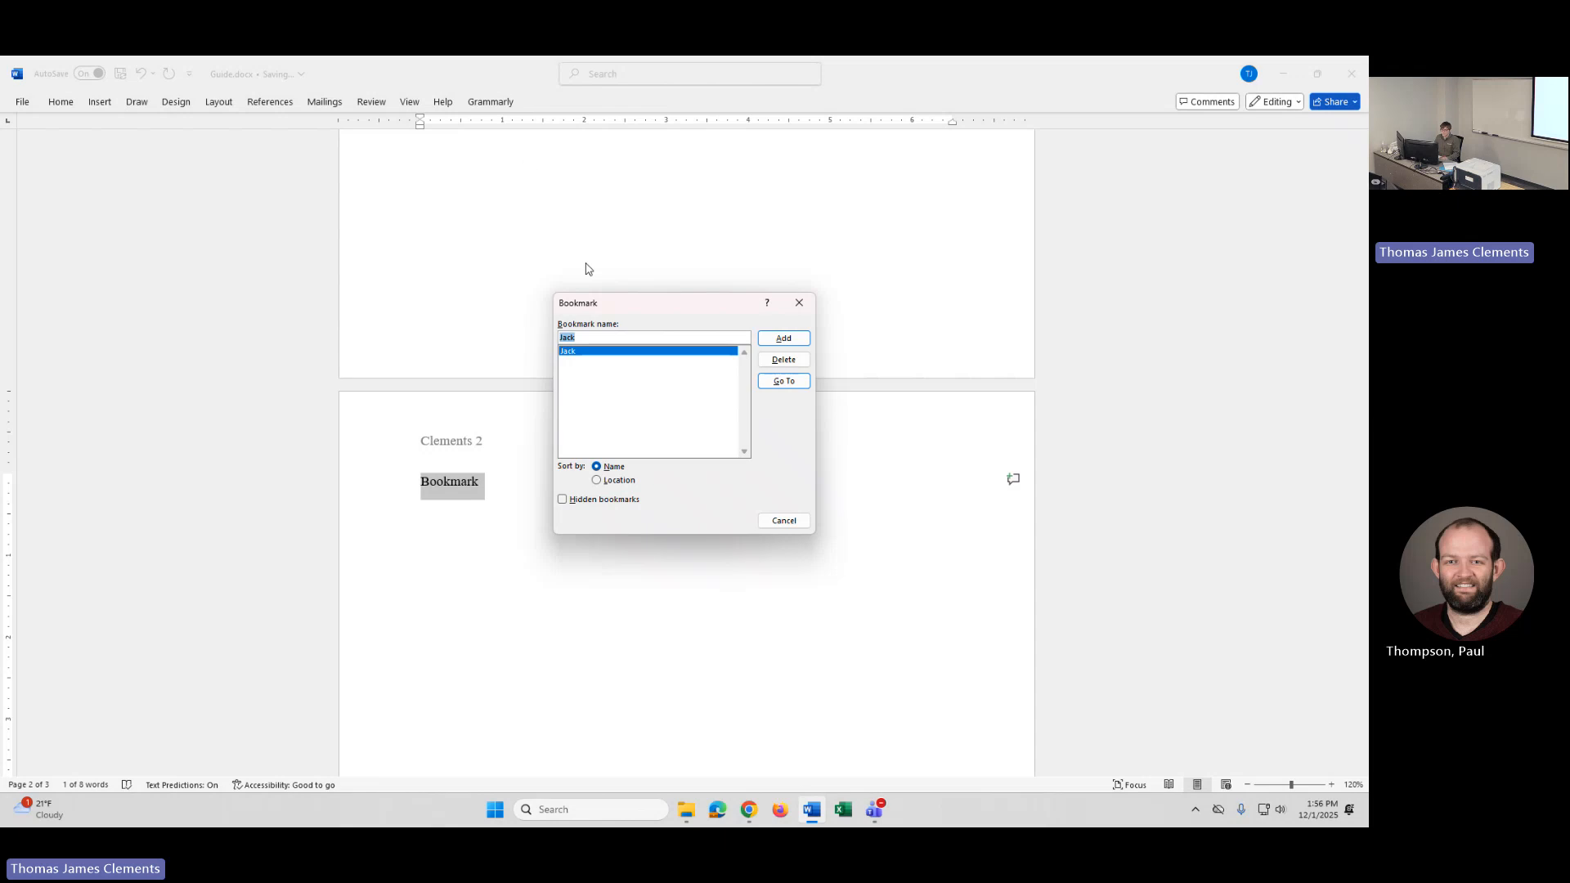
pyautogui.click(629, 340)
pyautogui.press('BackSpace')
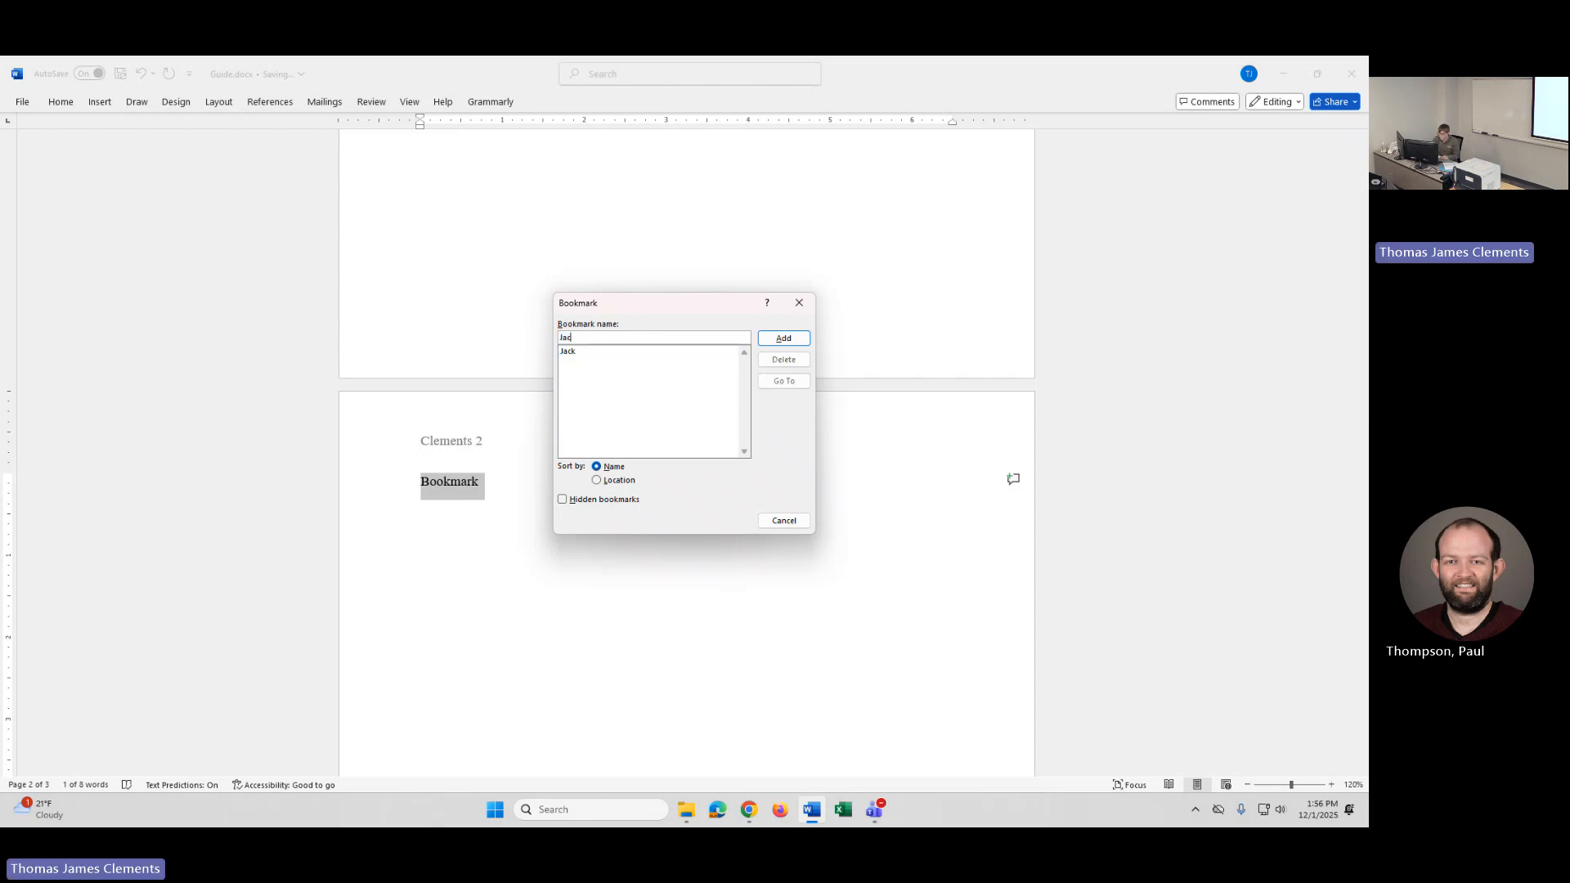
pyautogui.press('BackSpace')
pyautogui.press('BackSpace')
pyautogui.write('Bookmark')
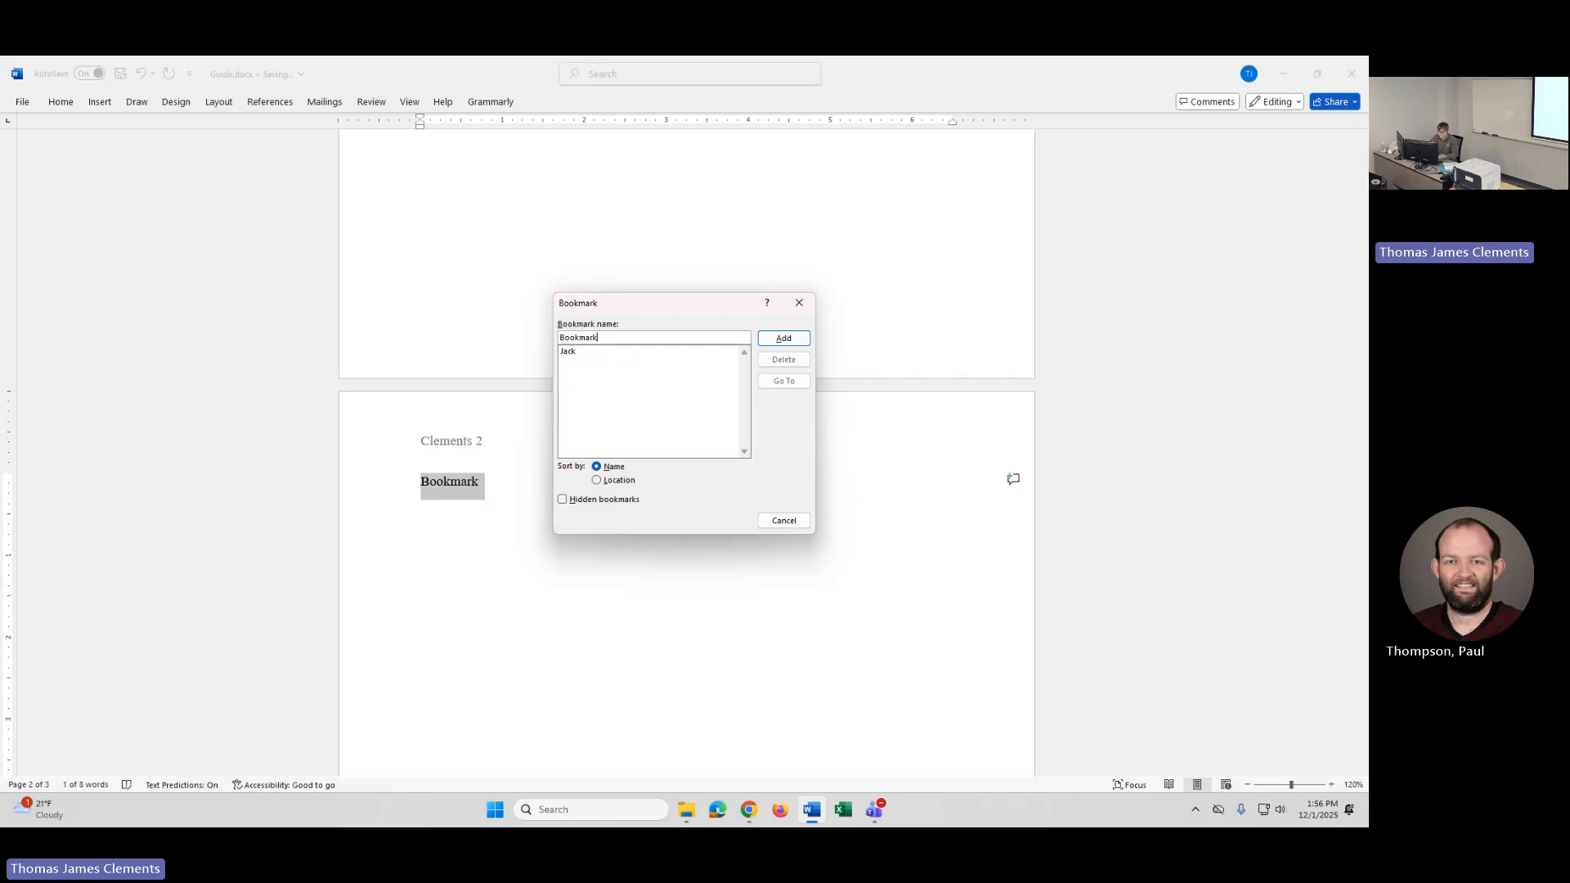
pyautogui.click(772, 341)
# Step: Link the word "Hi" in the numbered list on page 1 to the bookmark named "Bookmark" in this document
pyautogui.scroll(5, 760, 346)
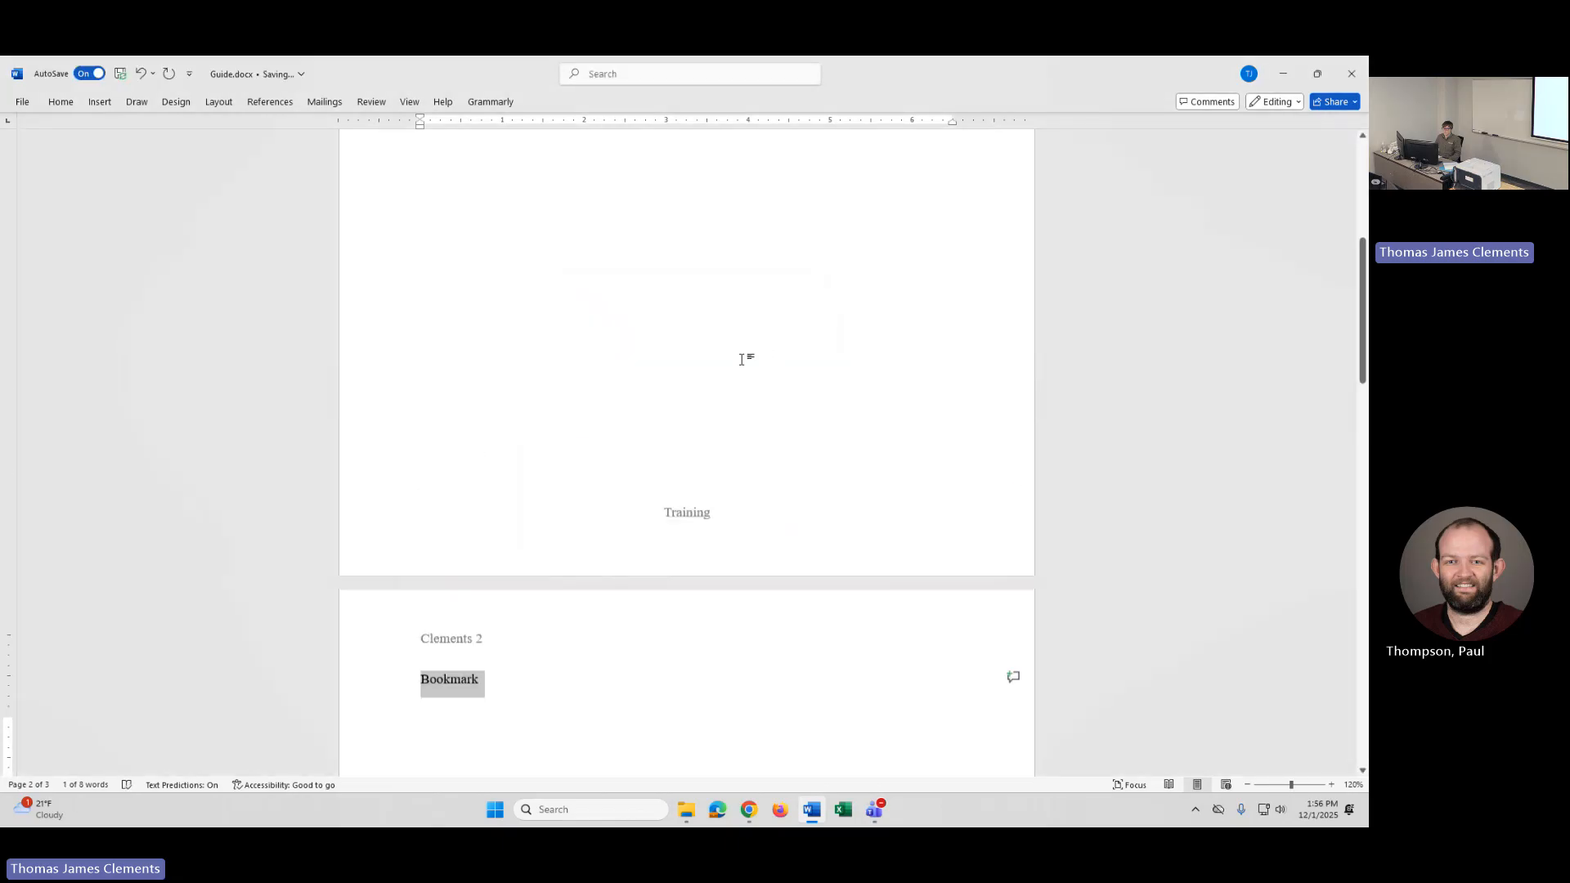
pyautogui.scroll(5, 742, 359)
pyautogui.click(515, 297)
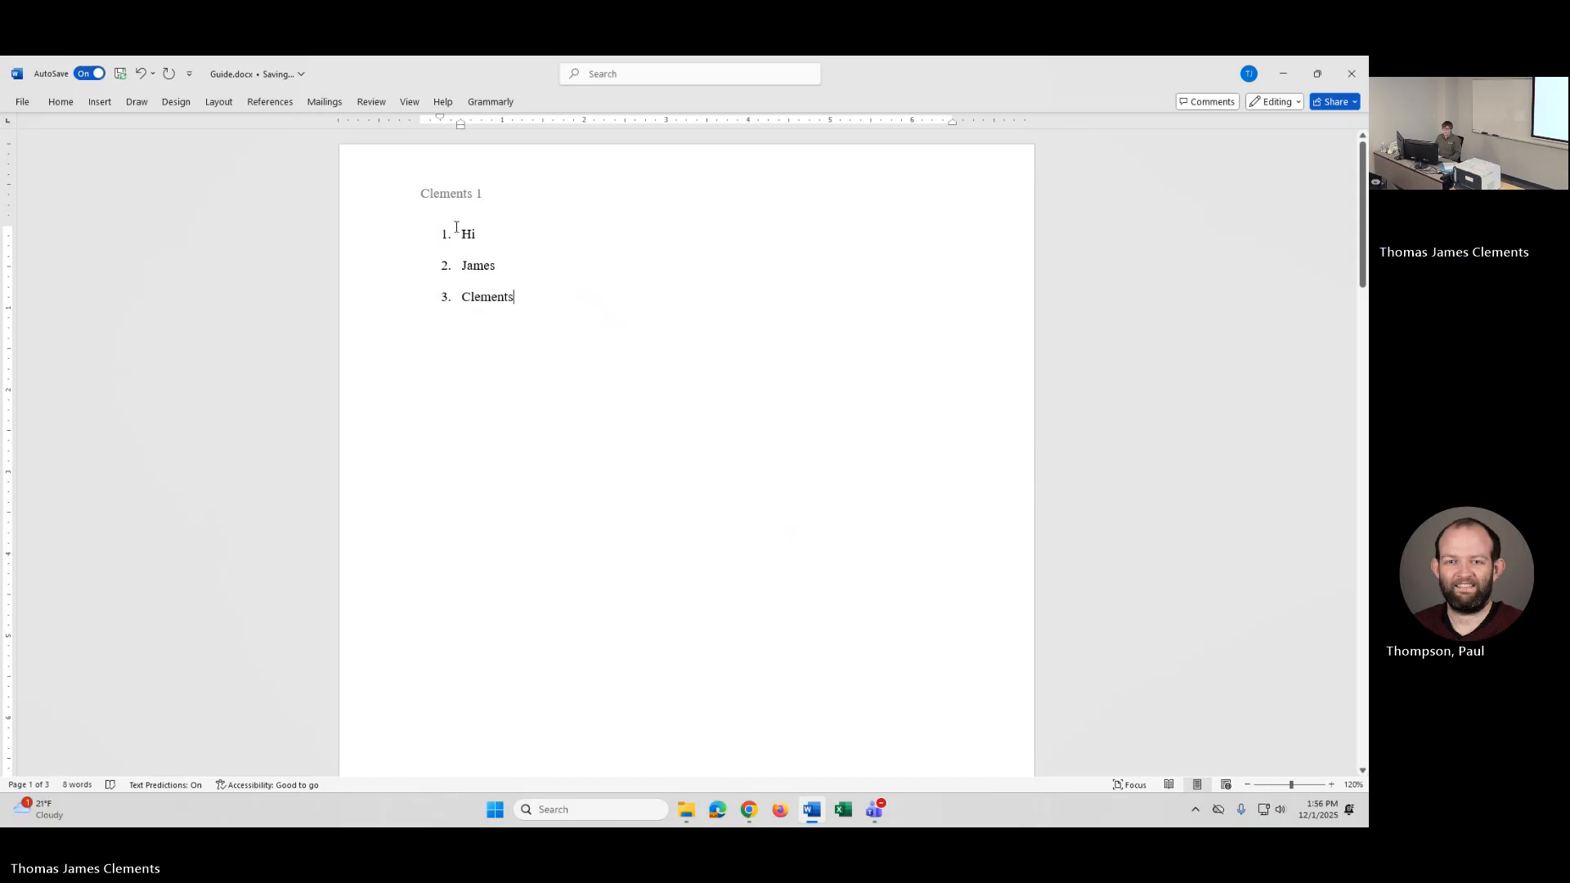
pyautogui.click(100, 101)
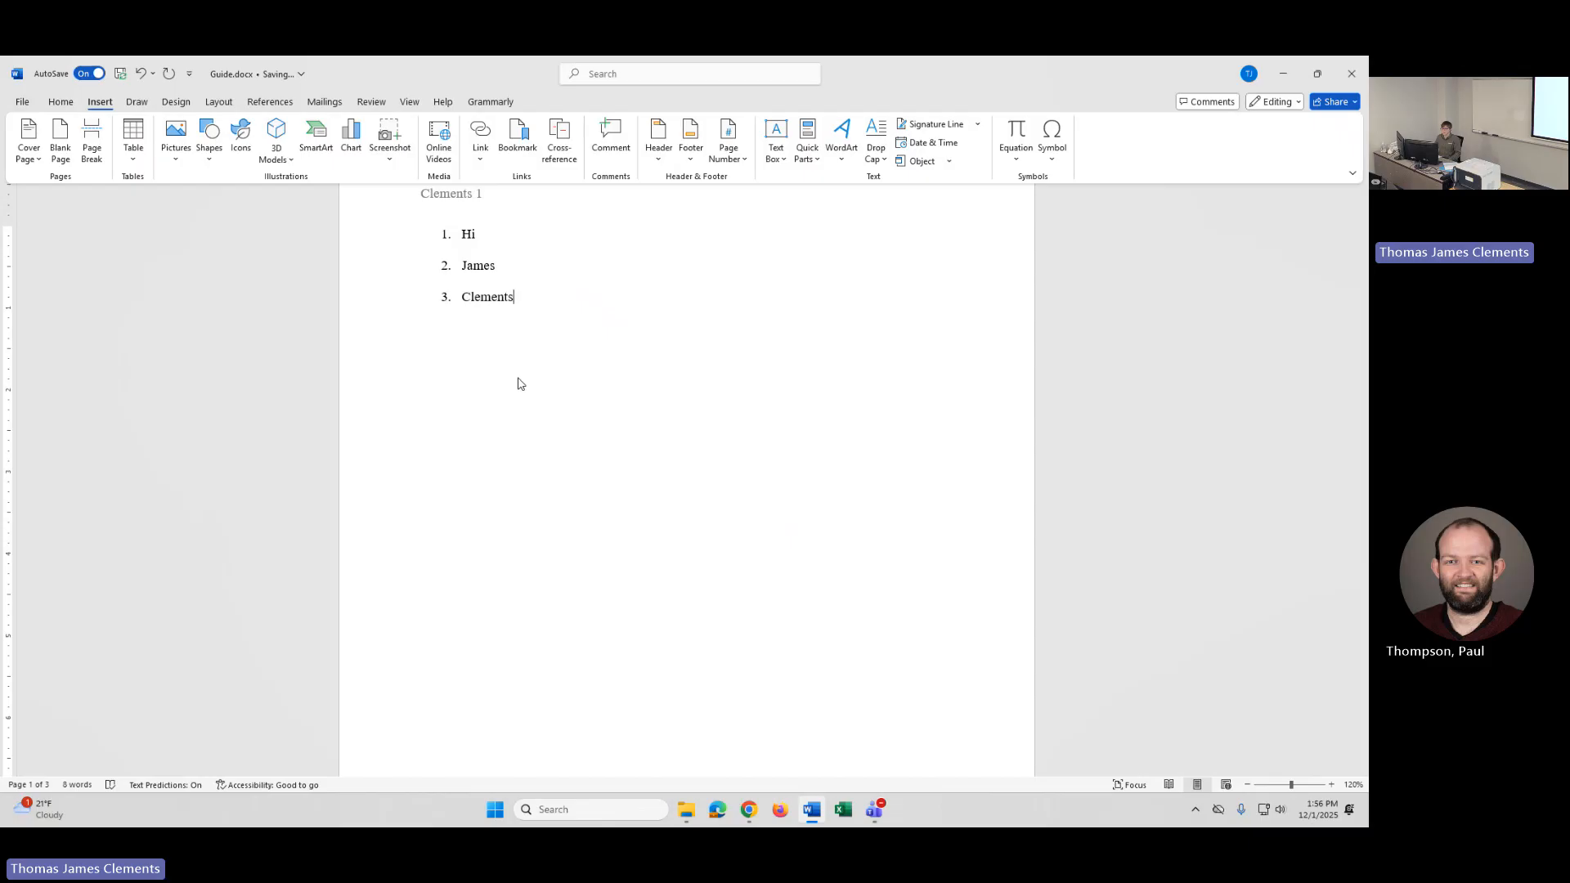
pyautogui.click(512, 299)
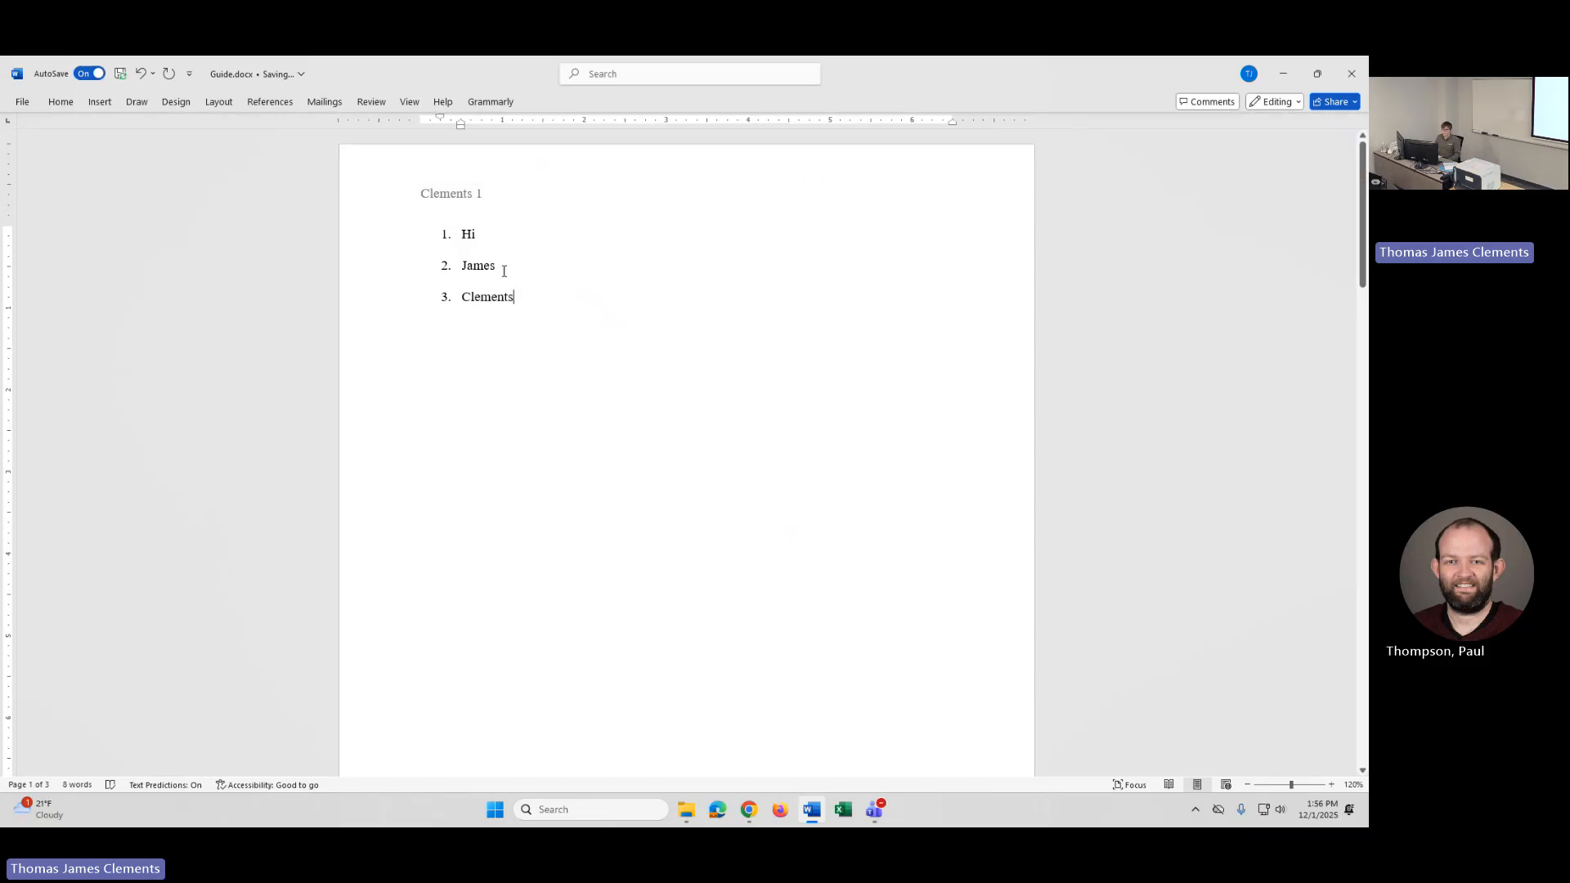
pyautogui.click(479, 236)
pyautogui.doubleClick(478, 236)
pyautogui.click(101, 104)
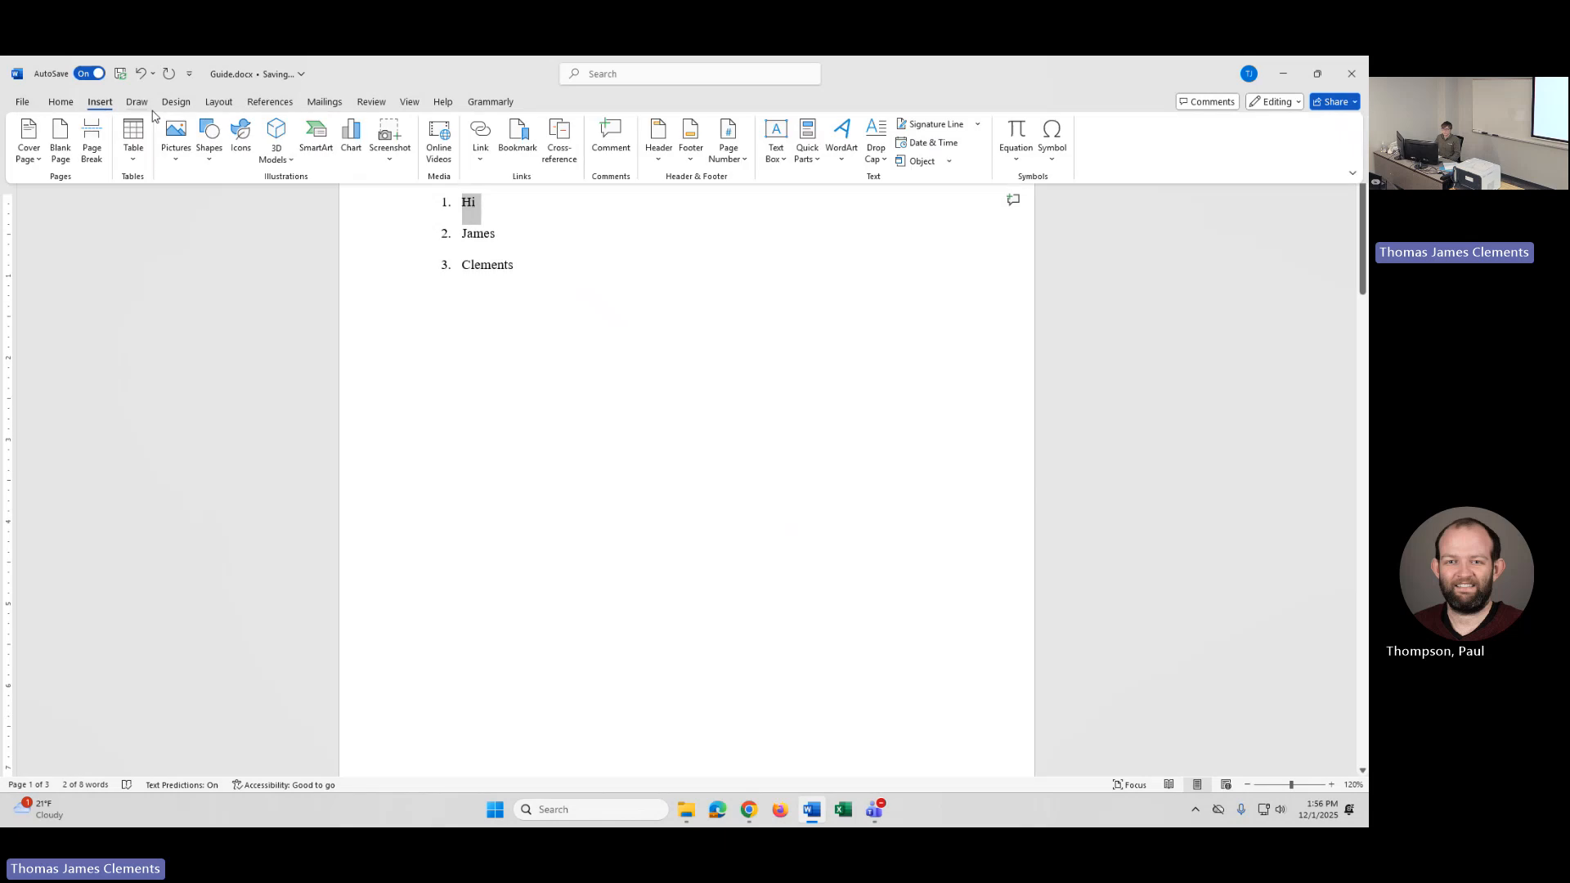
pyautogui.scroll(2, 654, 368)
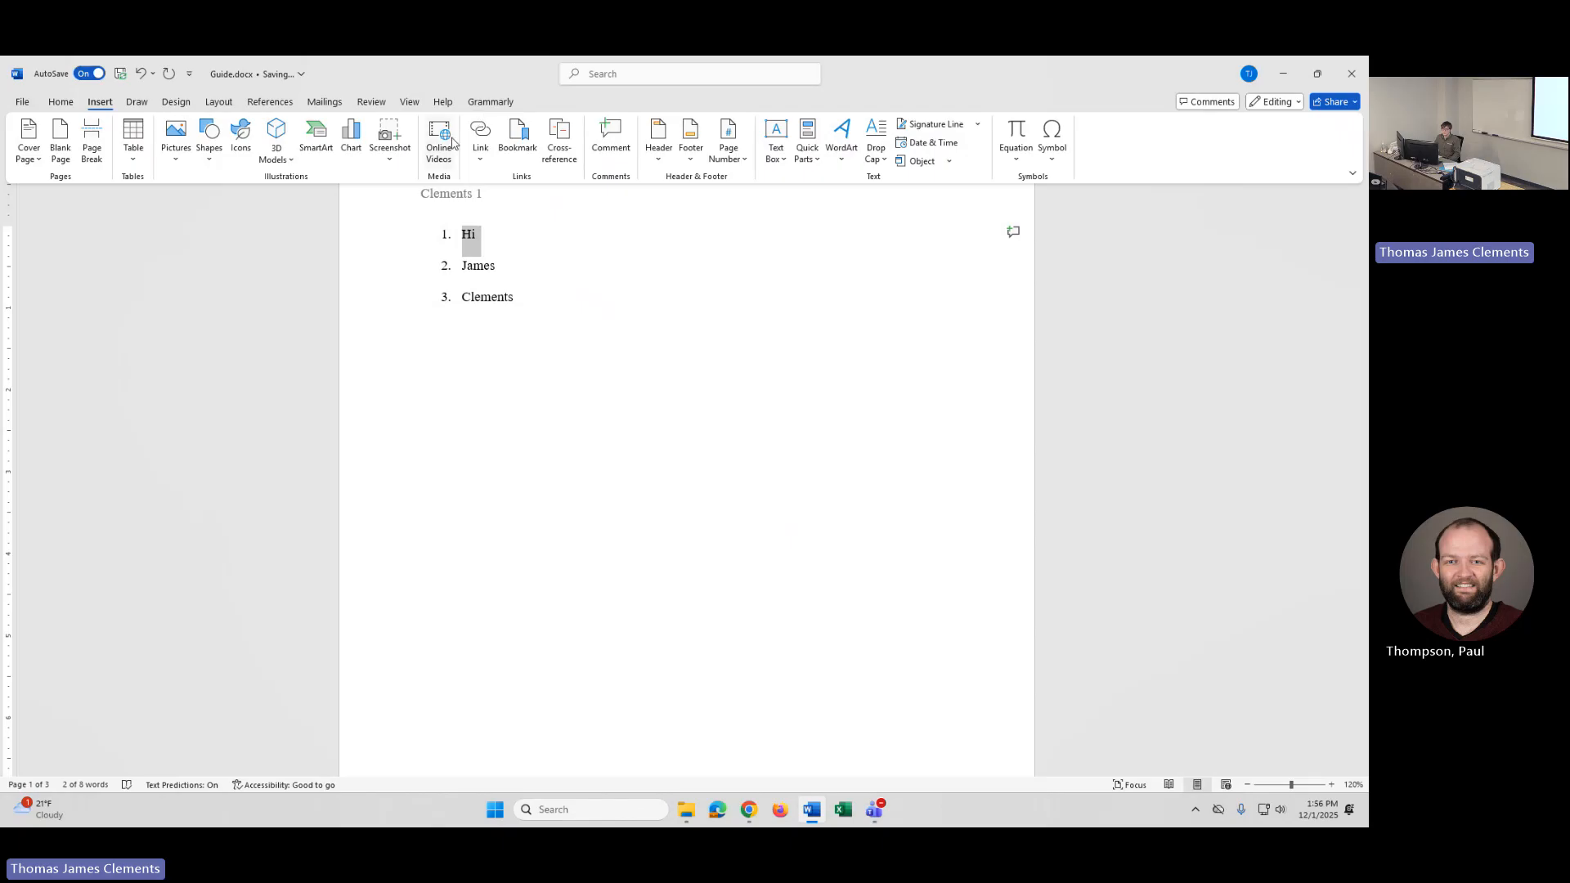
pyautogui.click(480, 138)
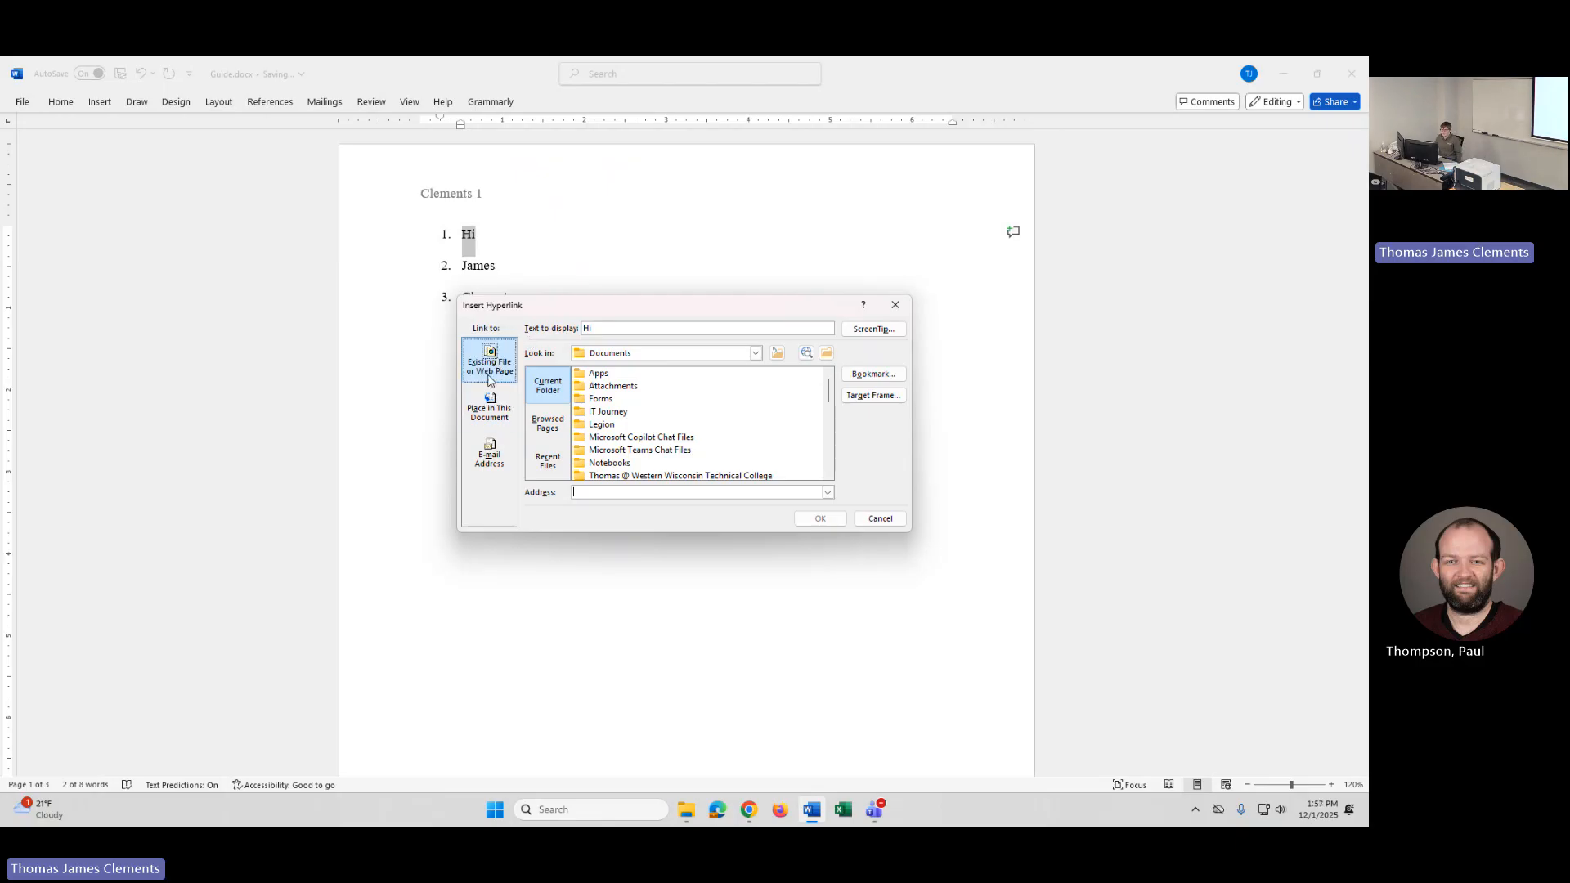
pyautogui.click(482, 424)
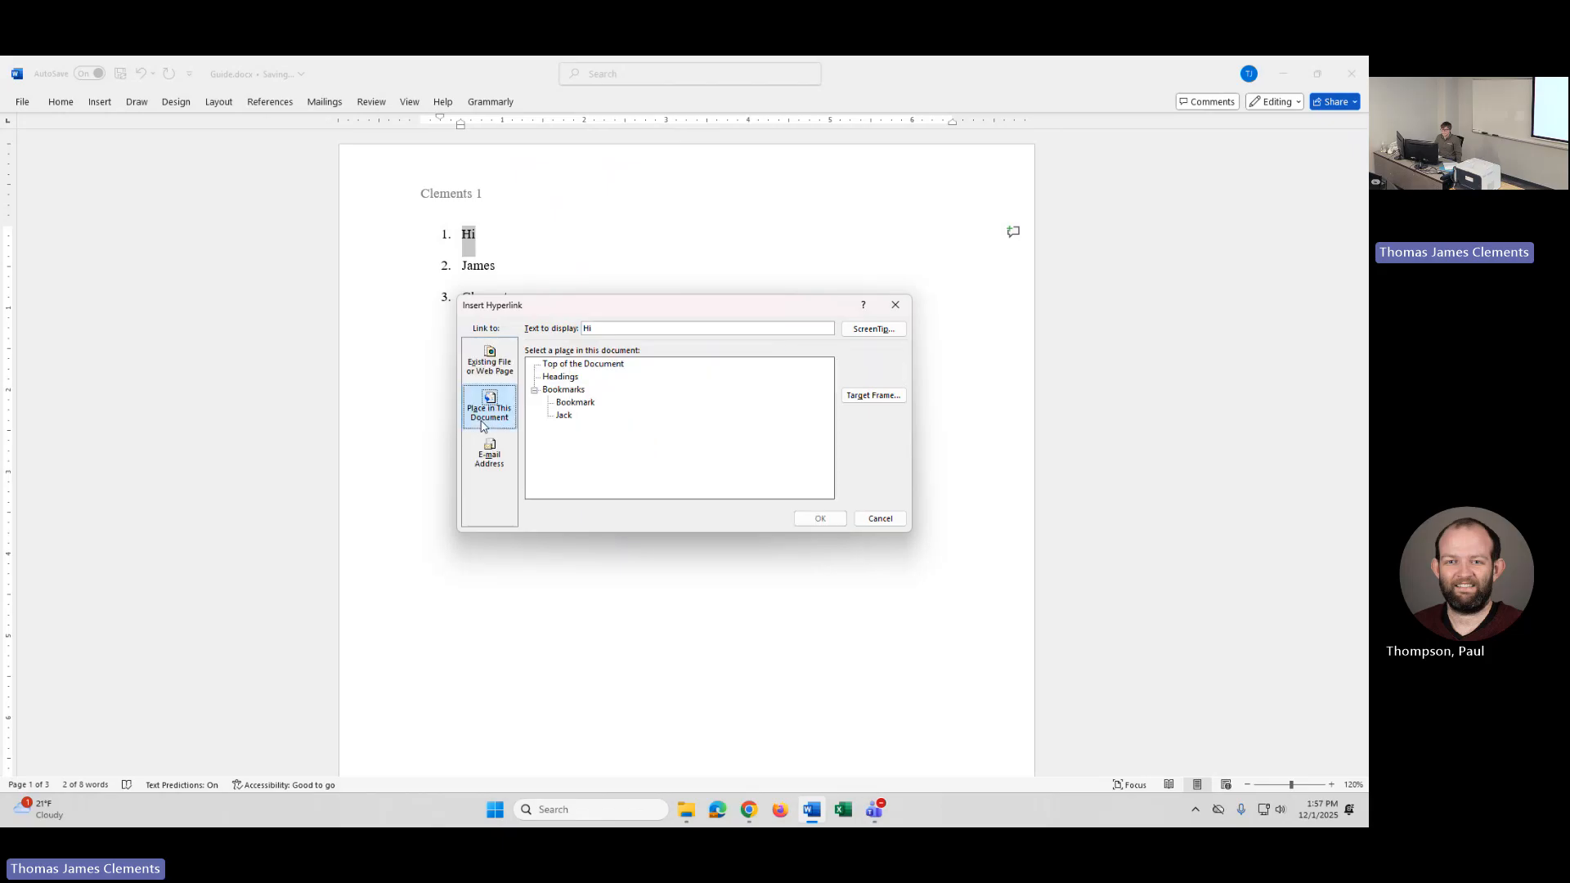
pyautogui.click(561, 405)
pyautogui.click(815, 519)
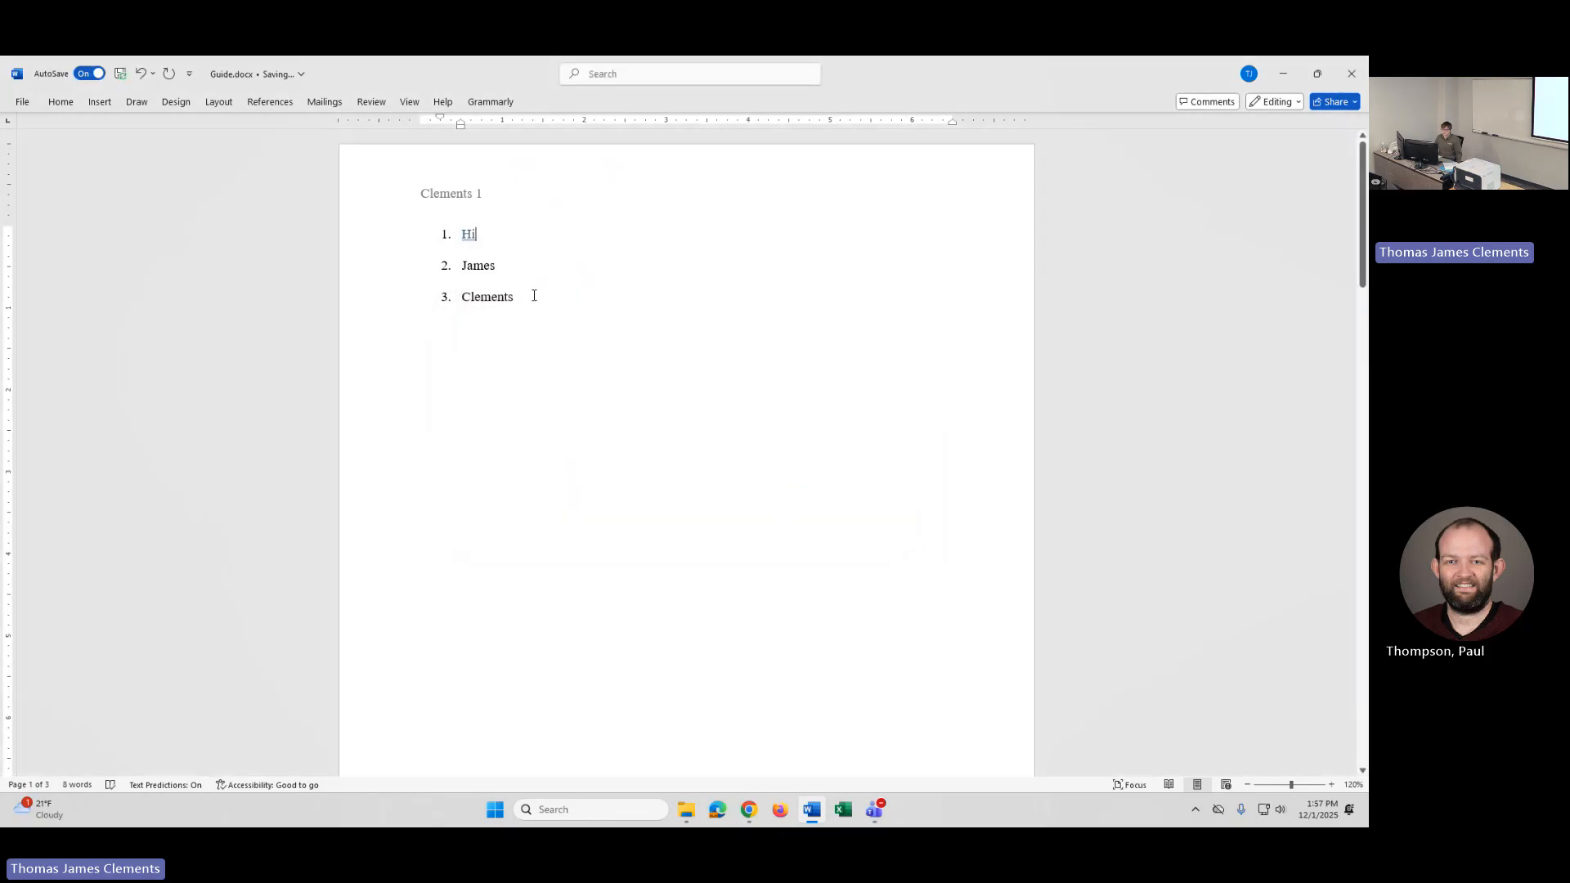
# Step: Link the second numbered list item on page 1 to the first-name bookmark on page 3
pyautogui.moveTo(499, 263); pyautogui.dragTo(460, 267)
pyautogui.click(94, 106)
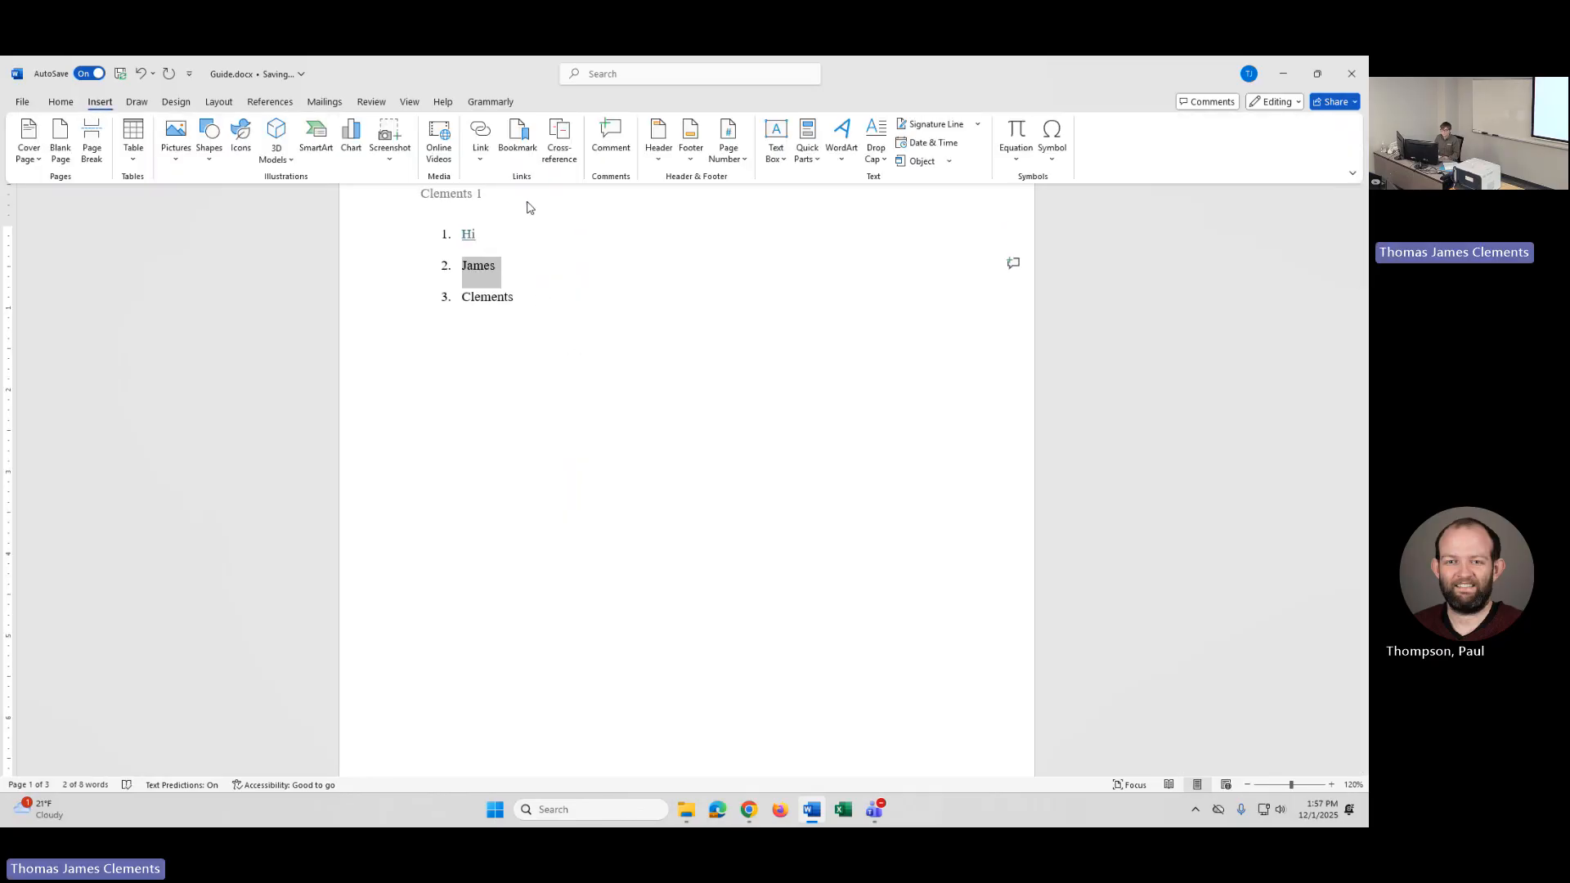
pyautogui.click(478, 137)
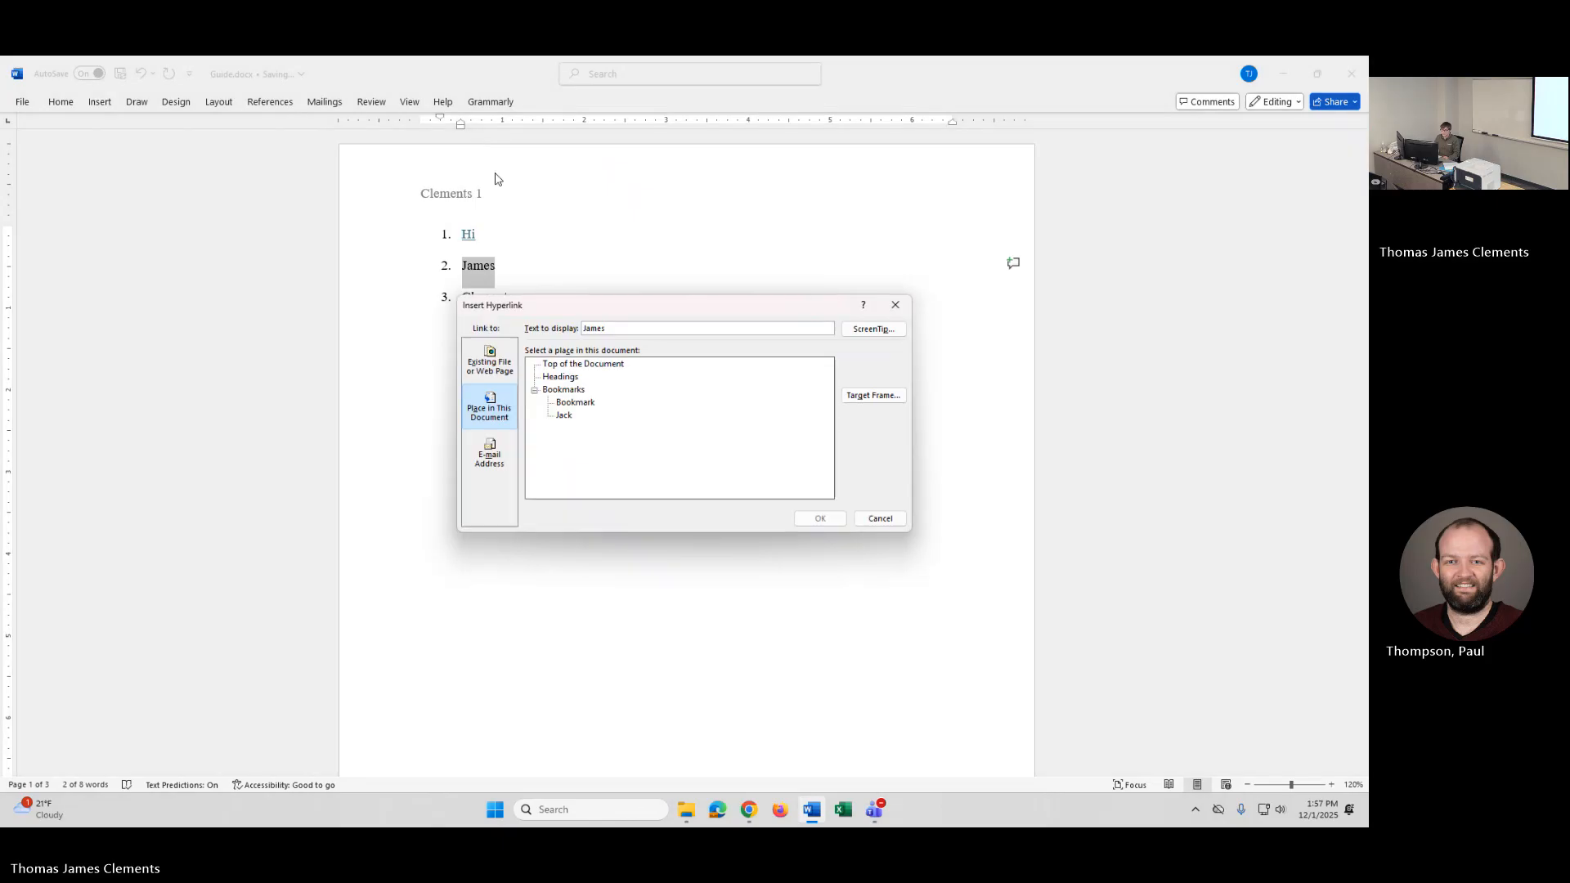
pyautogui.click(564, 416)
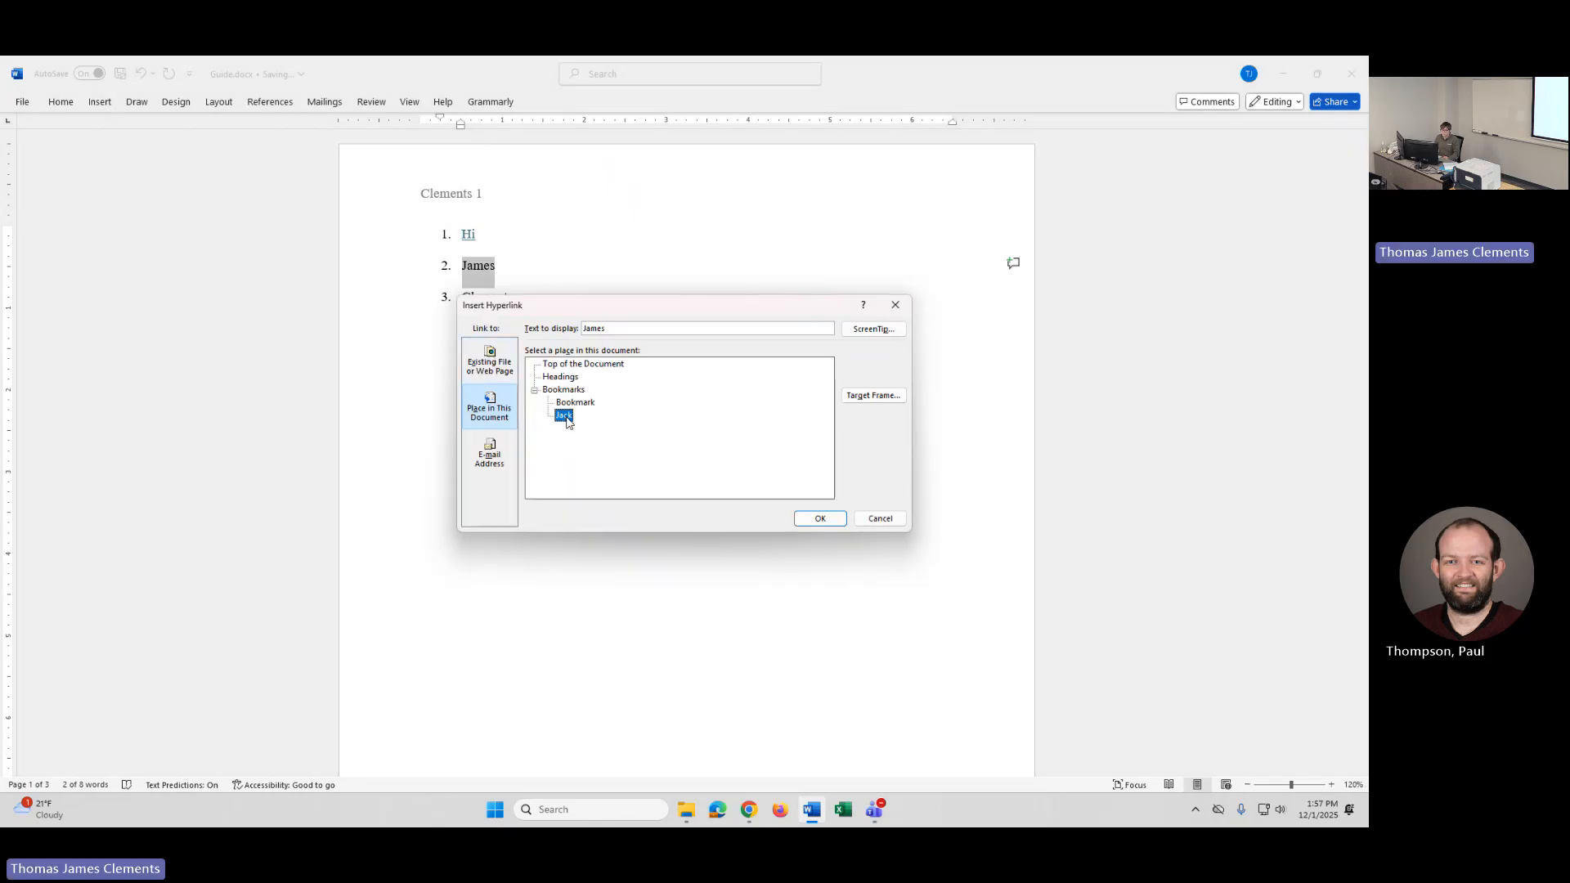
pyautogui.click(821, 526)
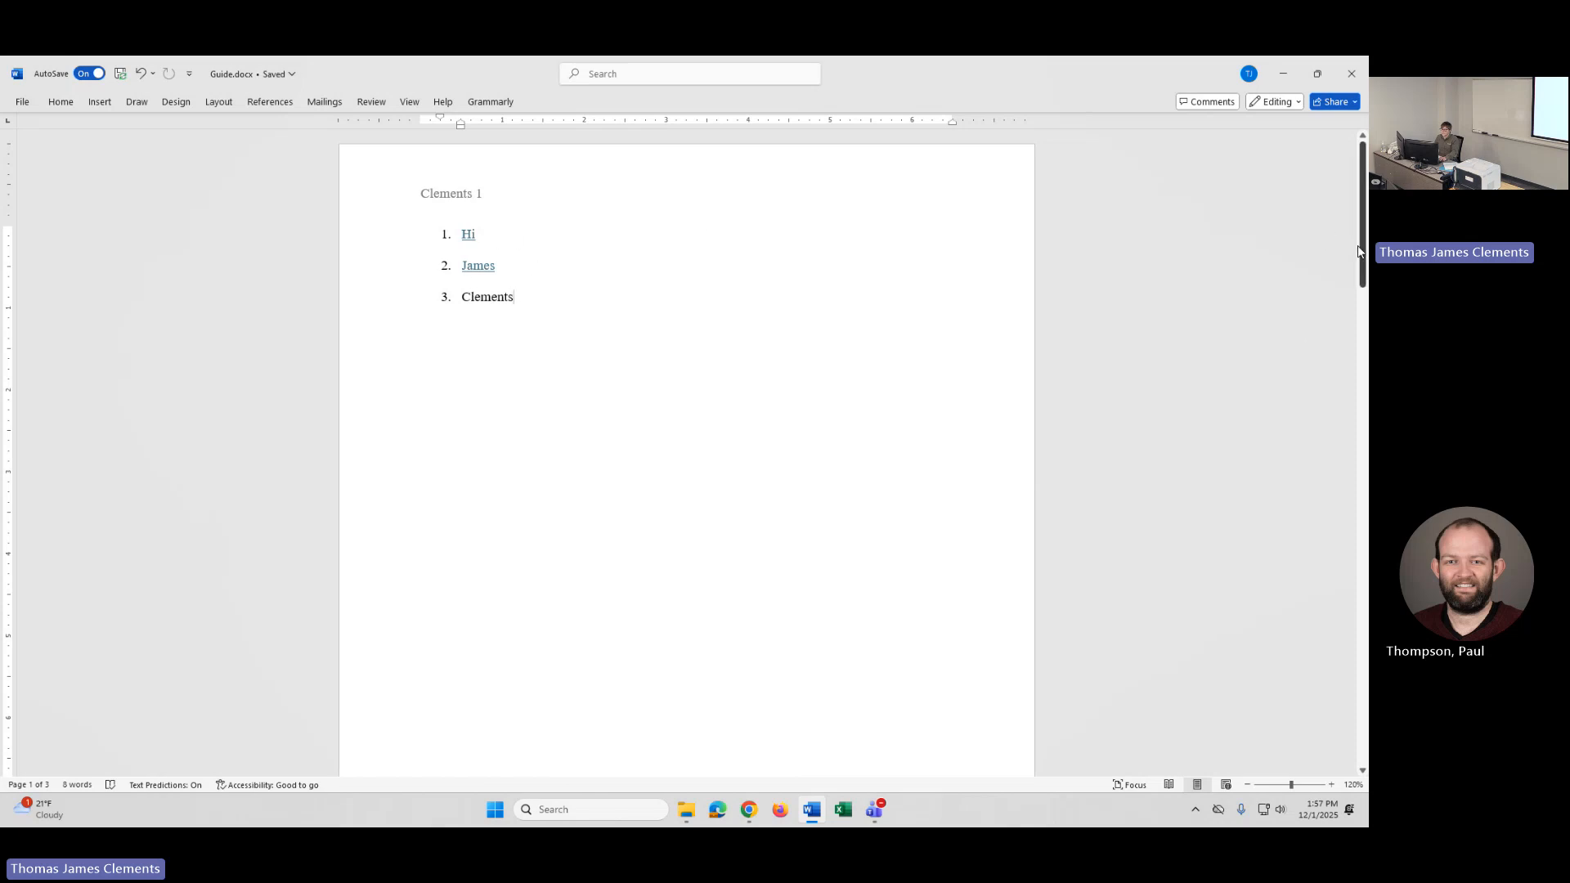
# Step: Test the links on the first and second list items by following each one from page 1
pyautogui.moveTo(1362, 278); pyautogui.dragTo(1279, 249)
pyautogui.keyDown('ctrl'); pyautogui.click(469, 236); pyautogui.keyUp('ctrl')
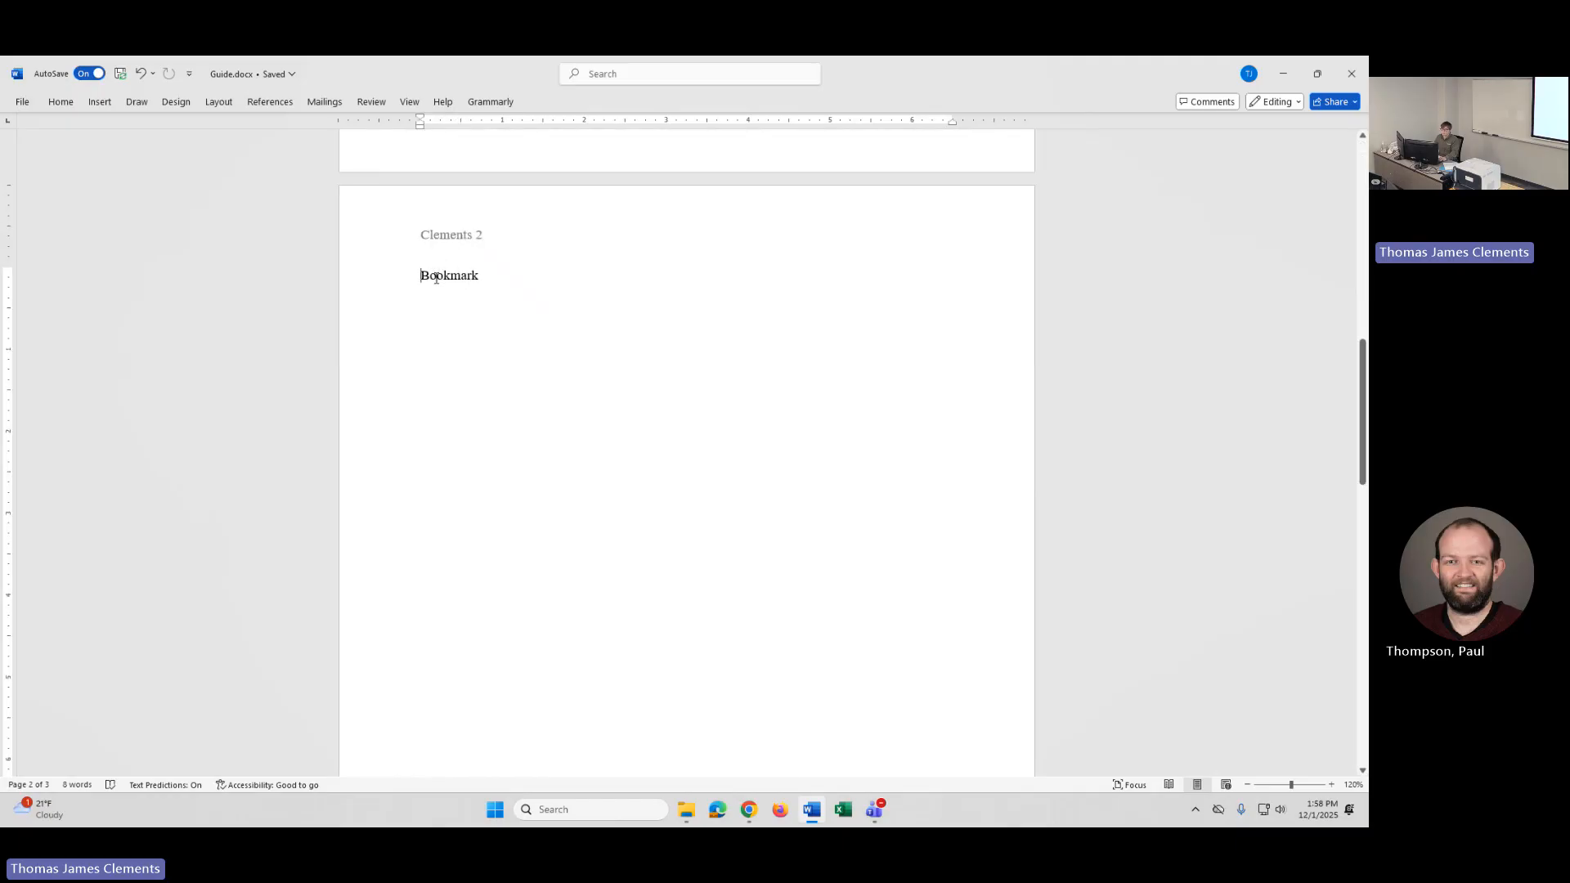
pyautogui.scroll(-6, 449, 295)
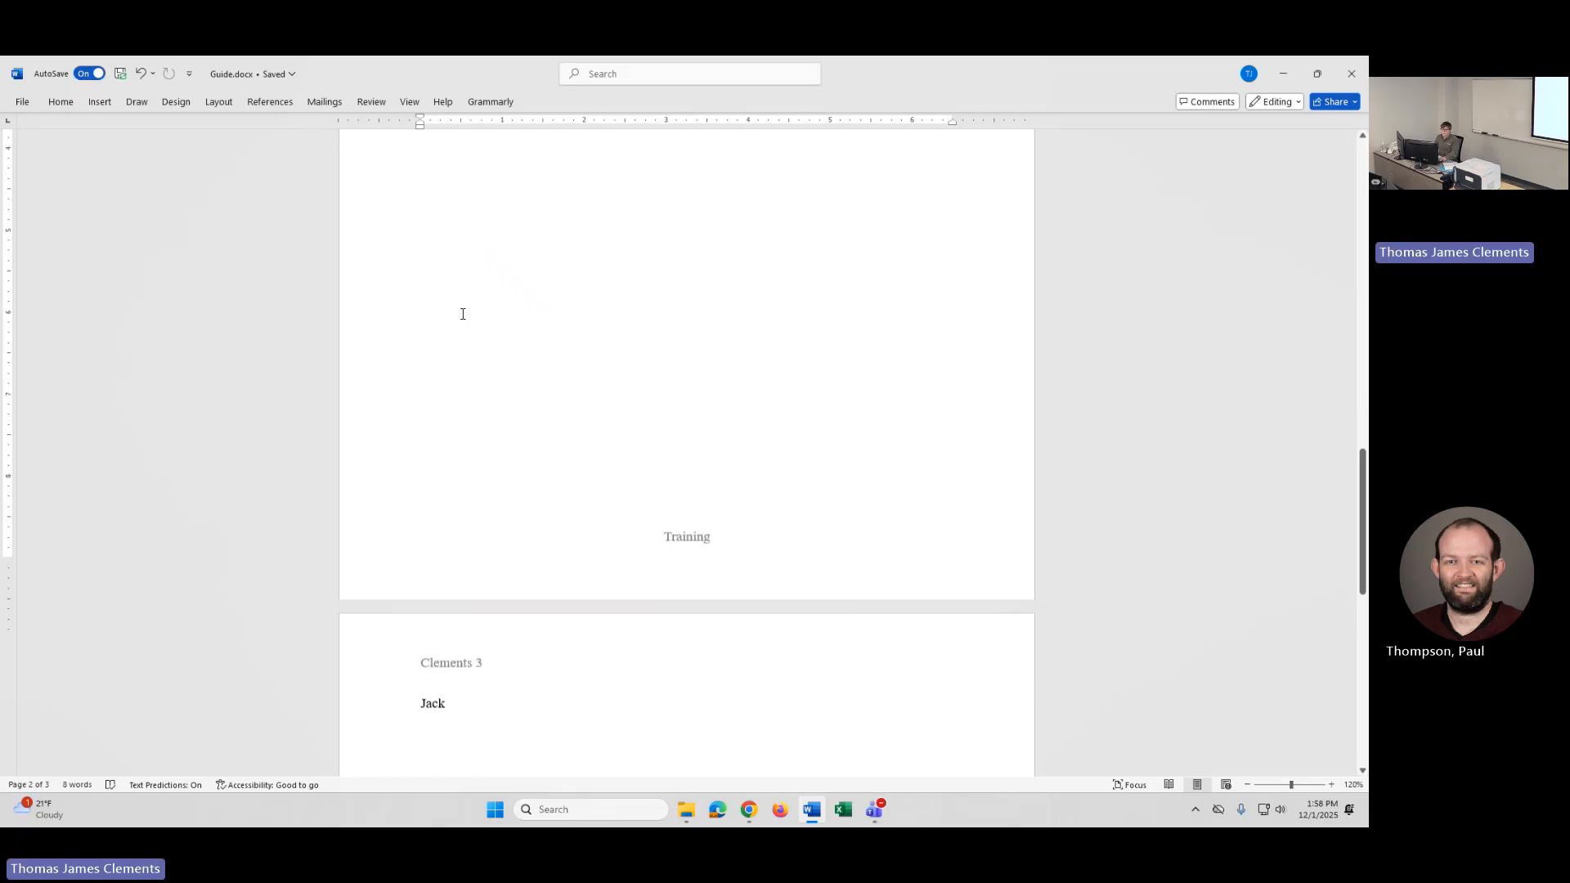
pyautogui.scroll(2, 463, 312)
pyautogui.scroll(15, 1323, 277)
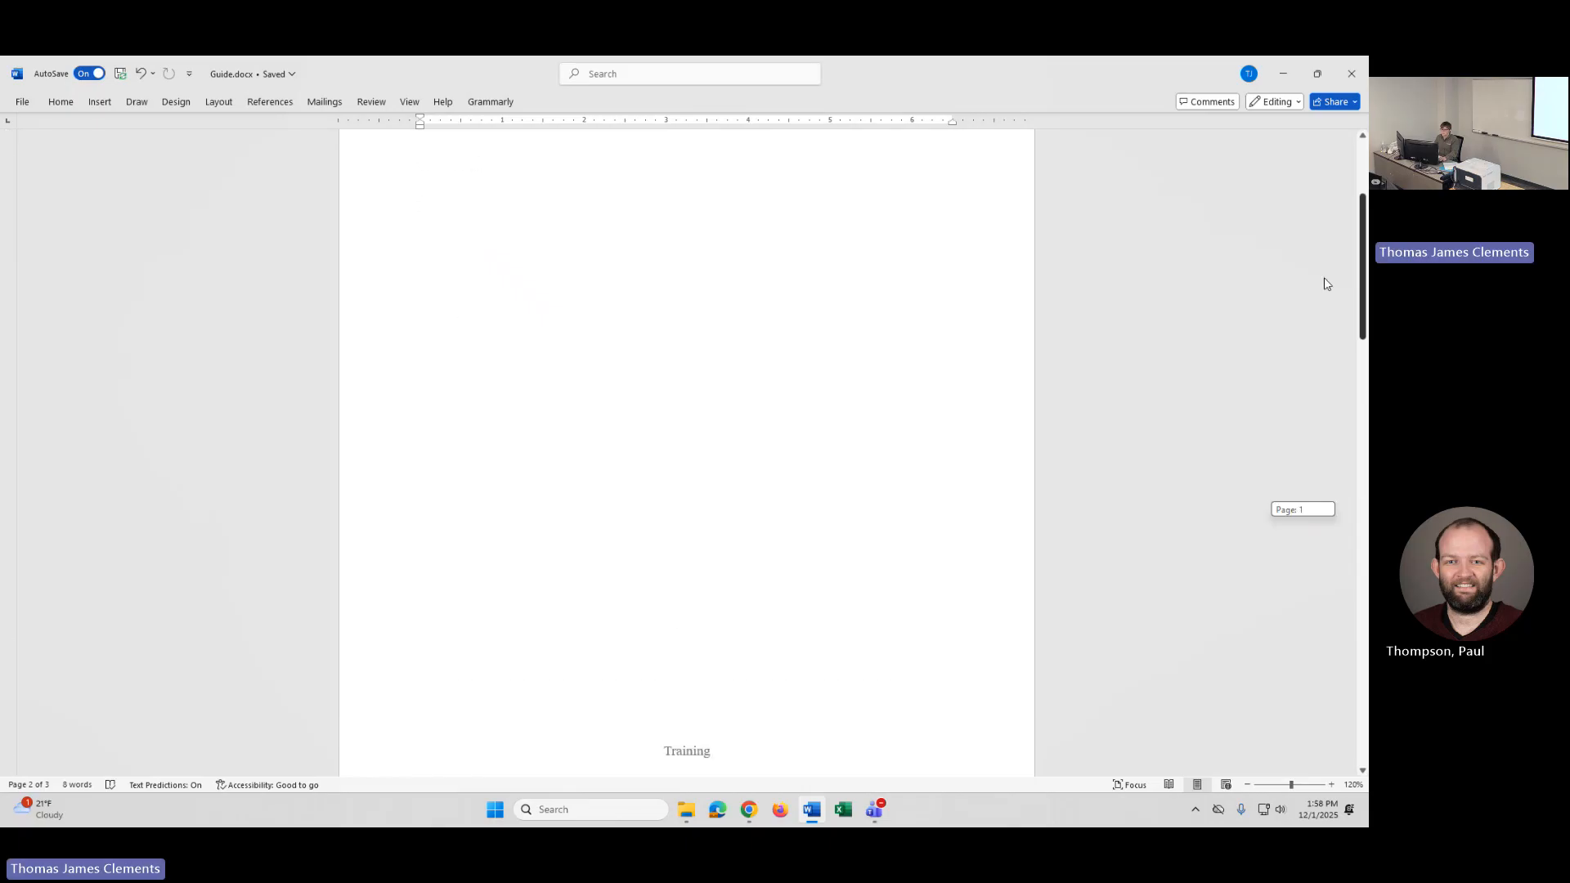
pyautogui.click(519, 264)
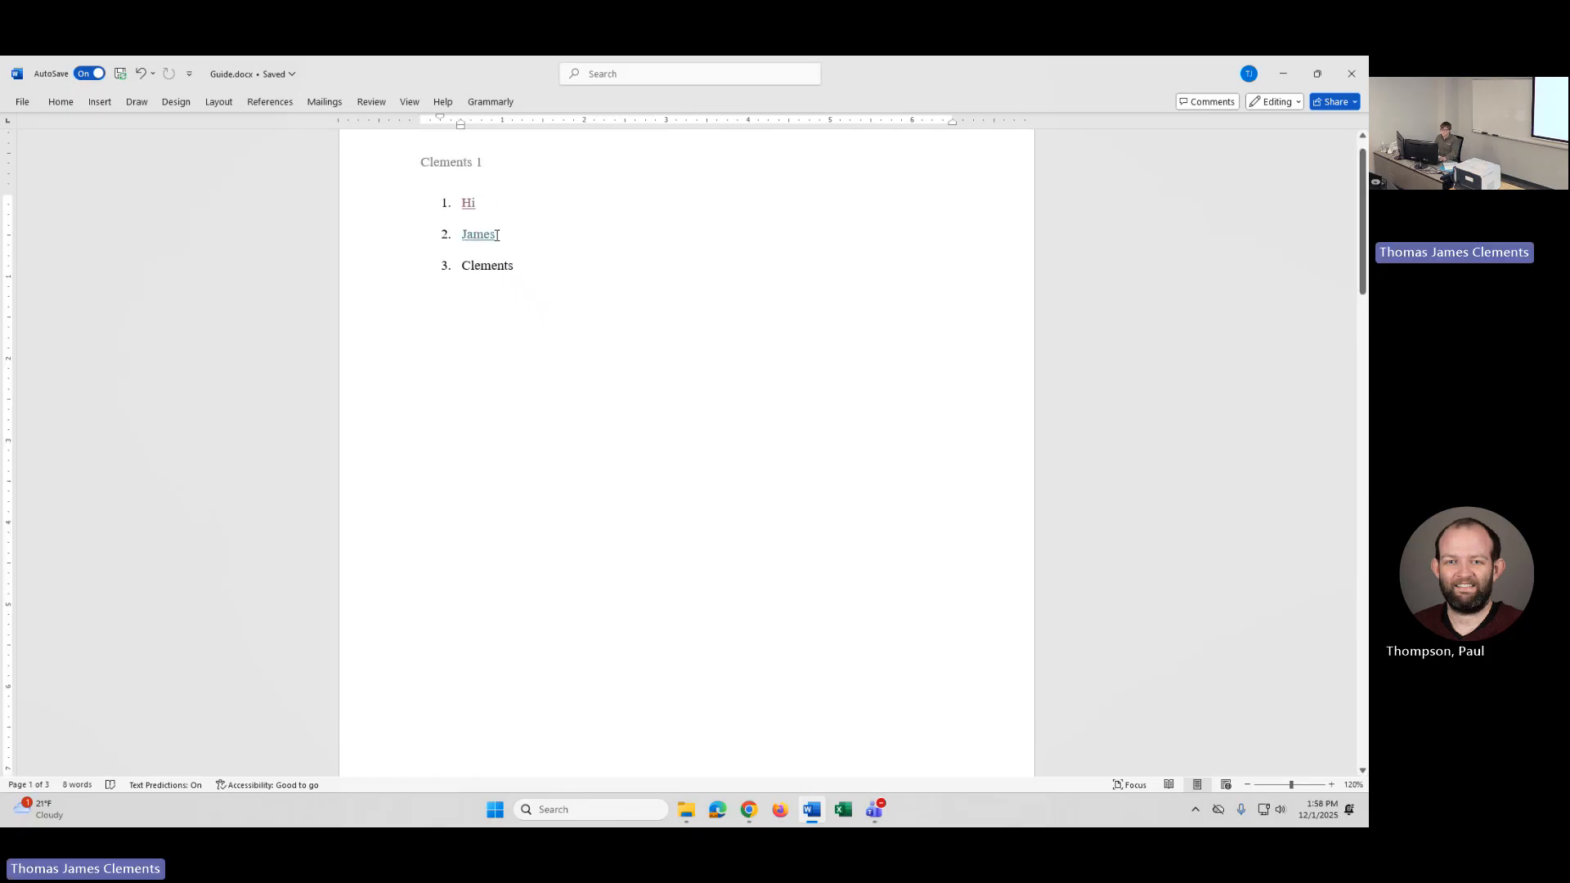
pyautogui.keyDown('ctrl'); pyautogui.click(479, 240); pyautogui.keyUp('ctrl')
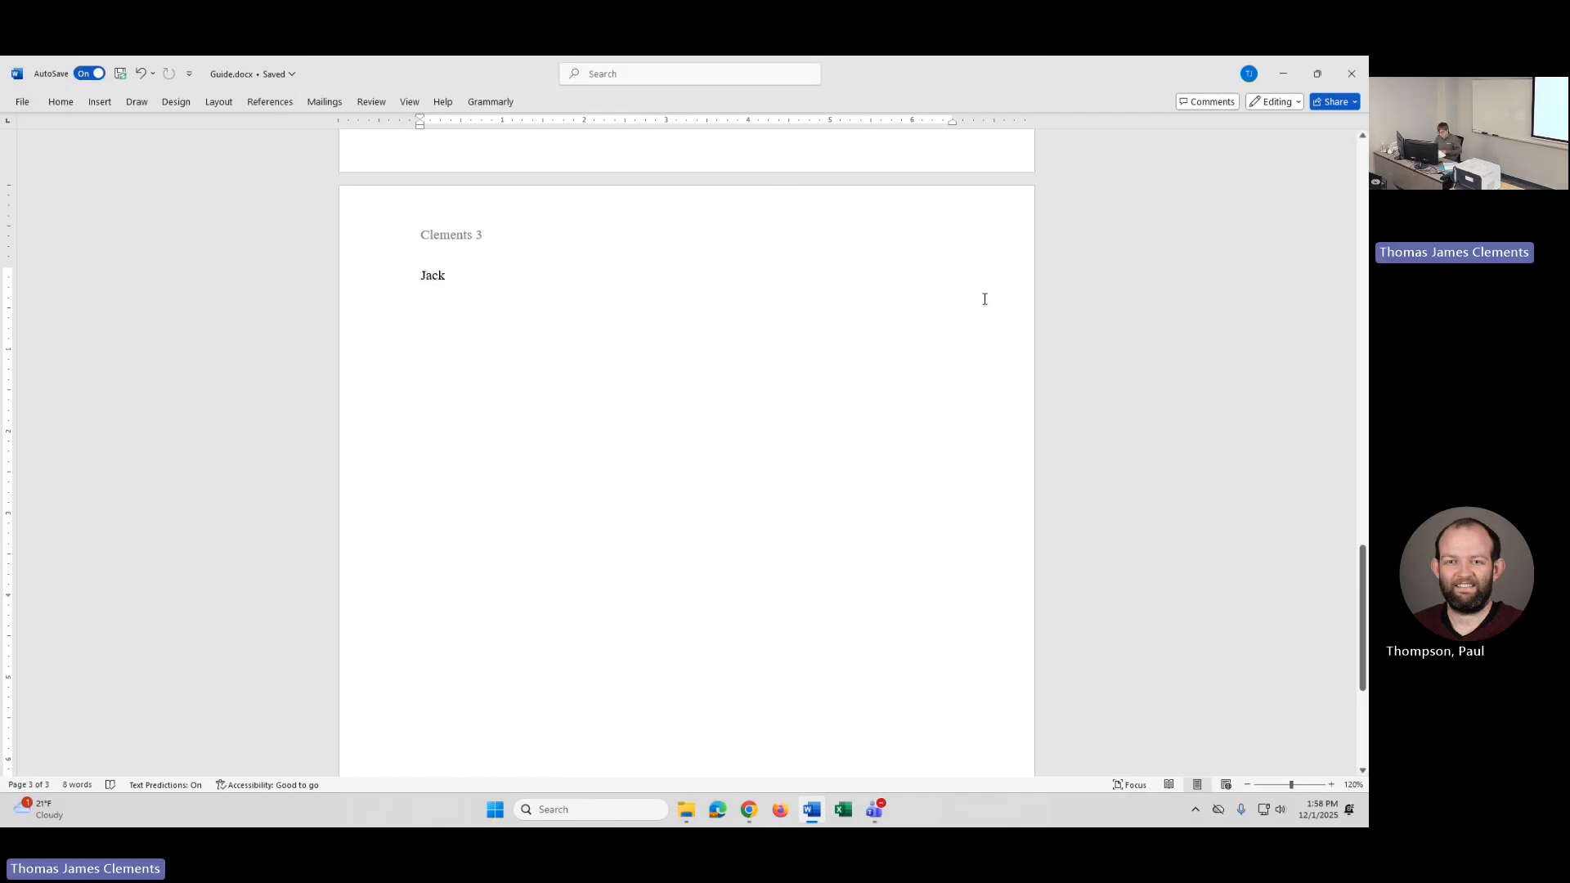
# Step: Minimize the Guide document and open Setup Doc example.docx
pyautogui.click(1286, 75)
pyautogui.doubleClick(478, 371)
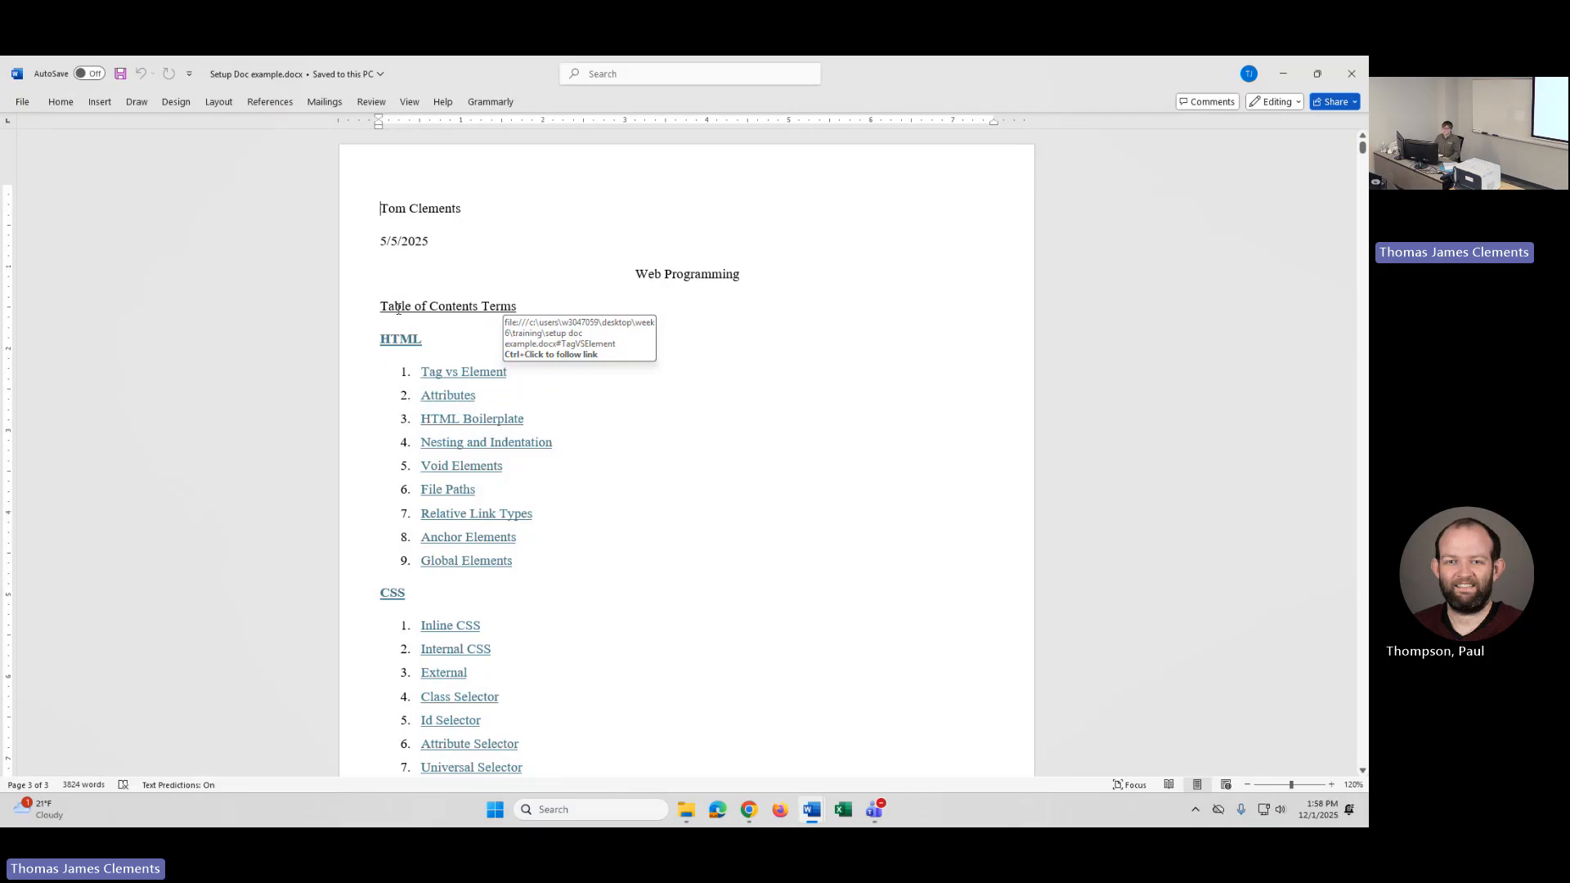
pyautogui.click(545, 306)
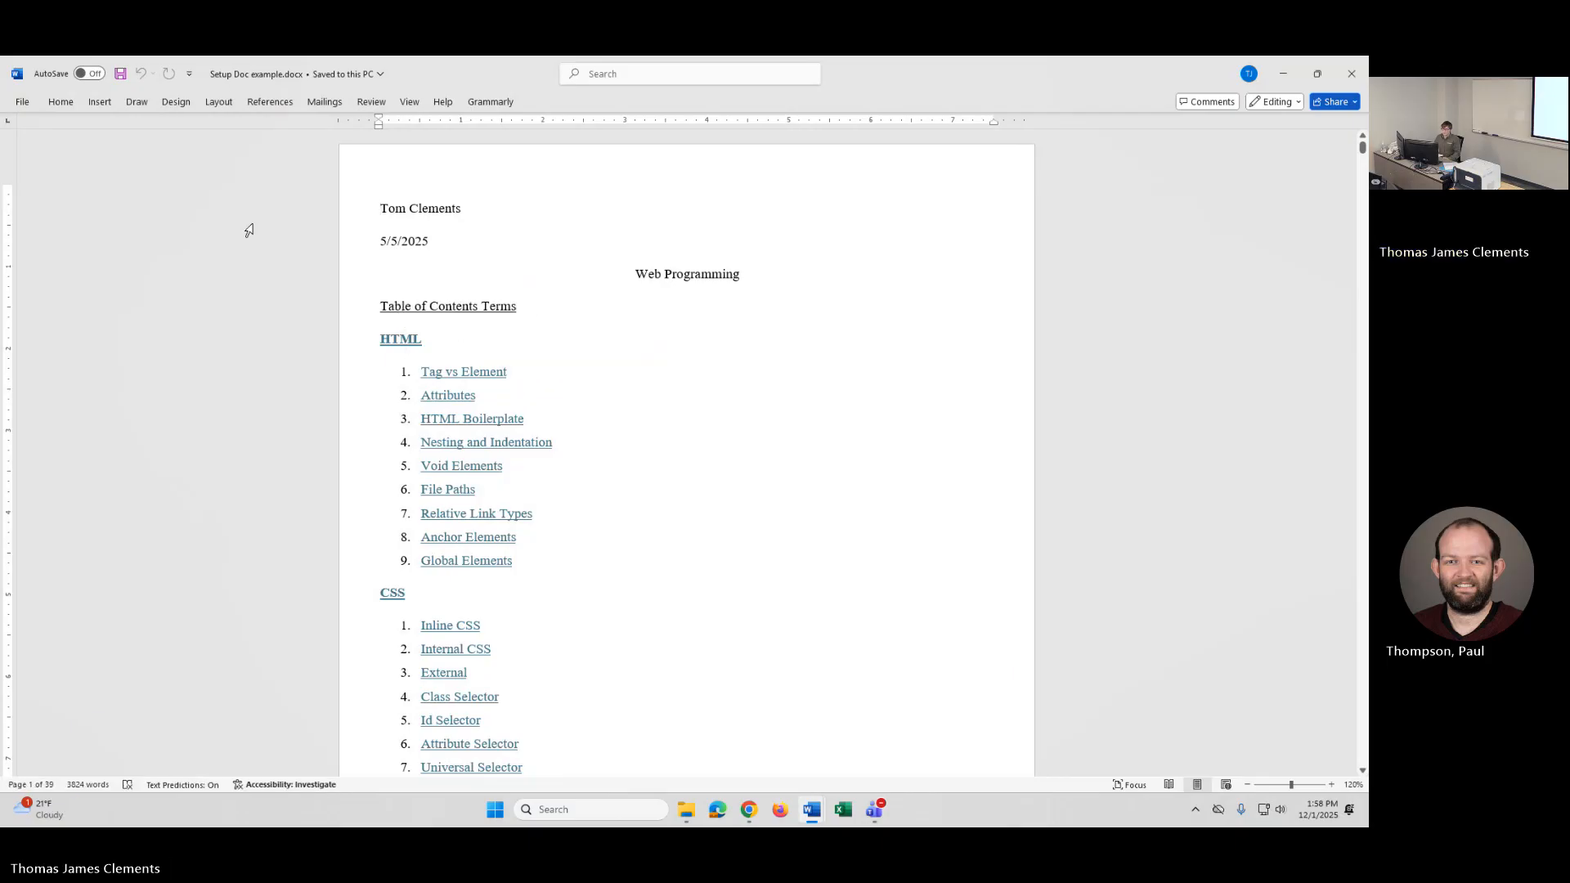
# Step: Examine the bookmarks offered as link targets within the example document, and close the hyperlink dialog without inserting a link
pyautogui.click(94, 101)
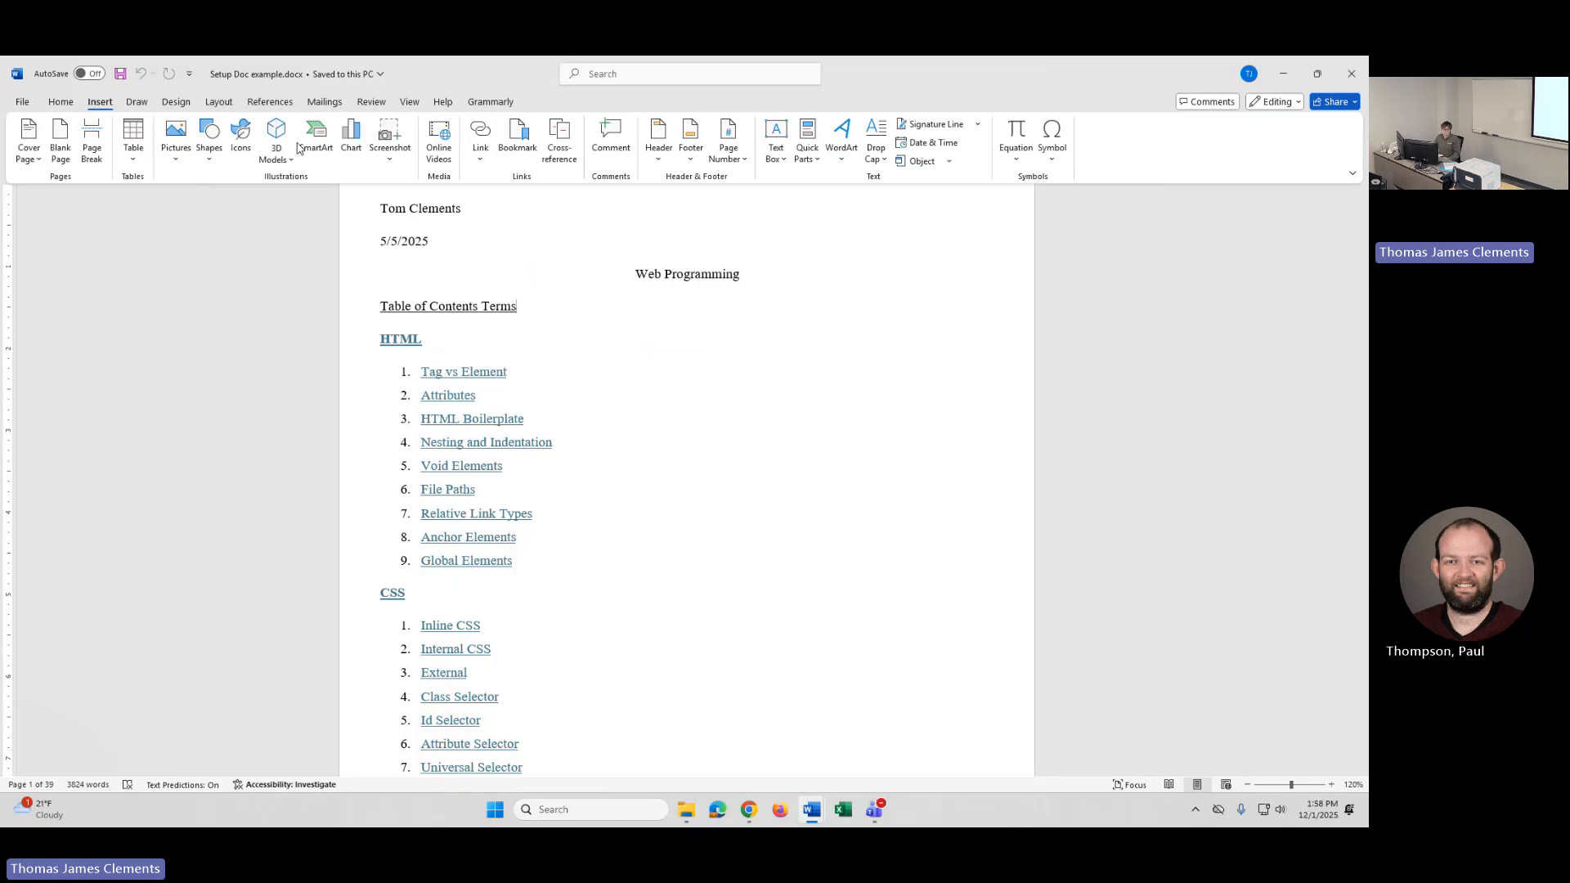
pyautogui.click(97, 103)
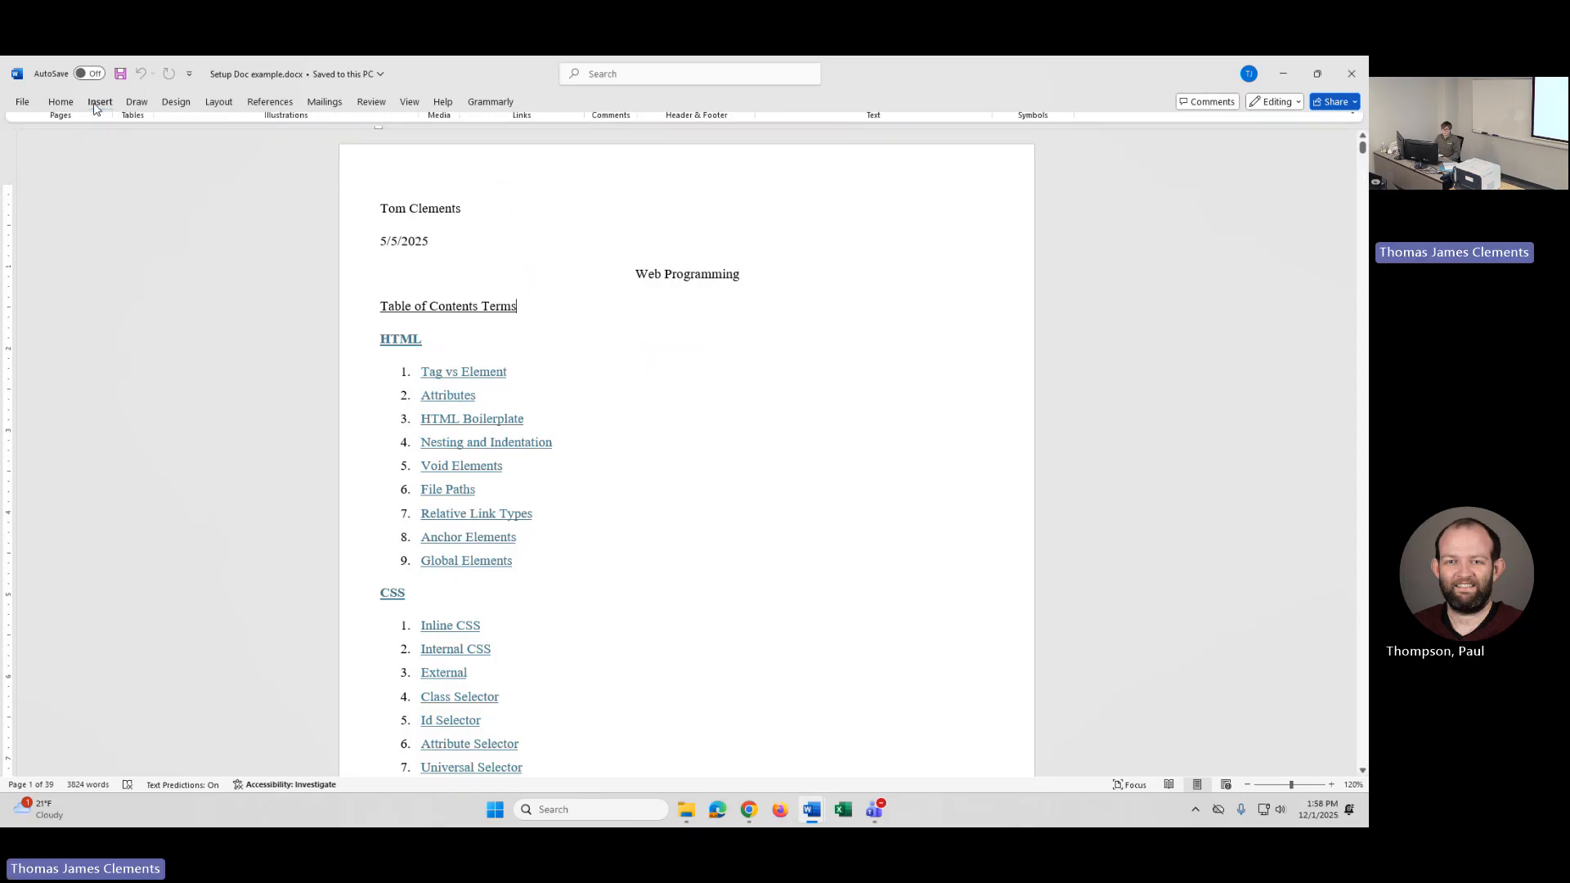
pyautogui.click(99, 104)
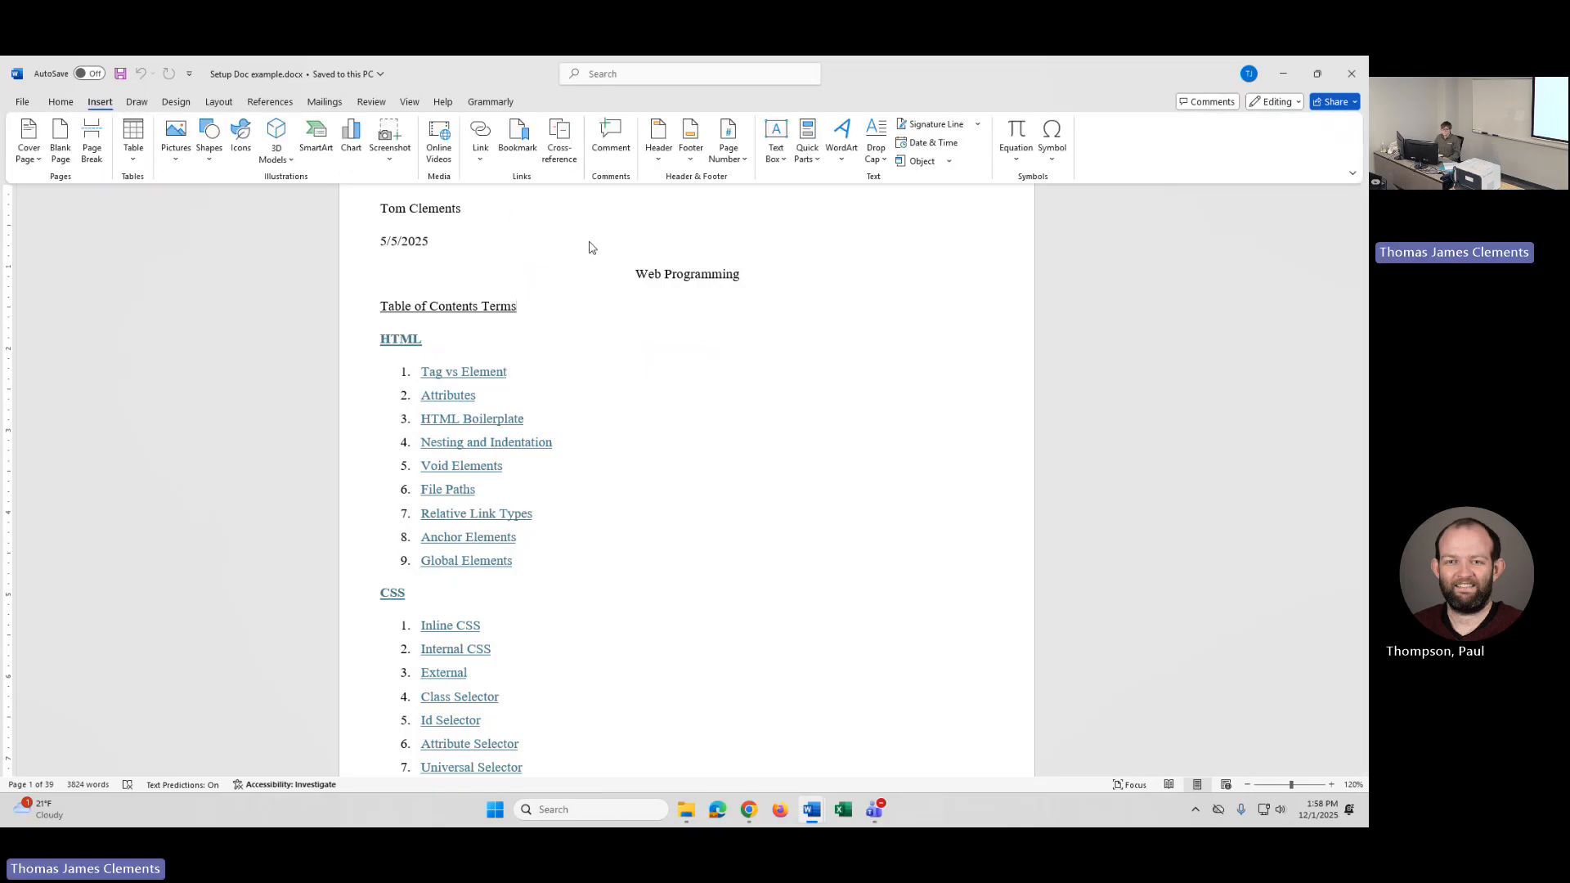
pyautogui.click(481, 163)
pyautogui.click(482, 164)
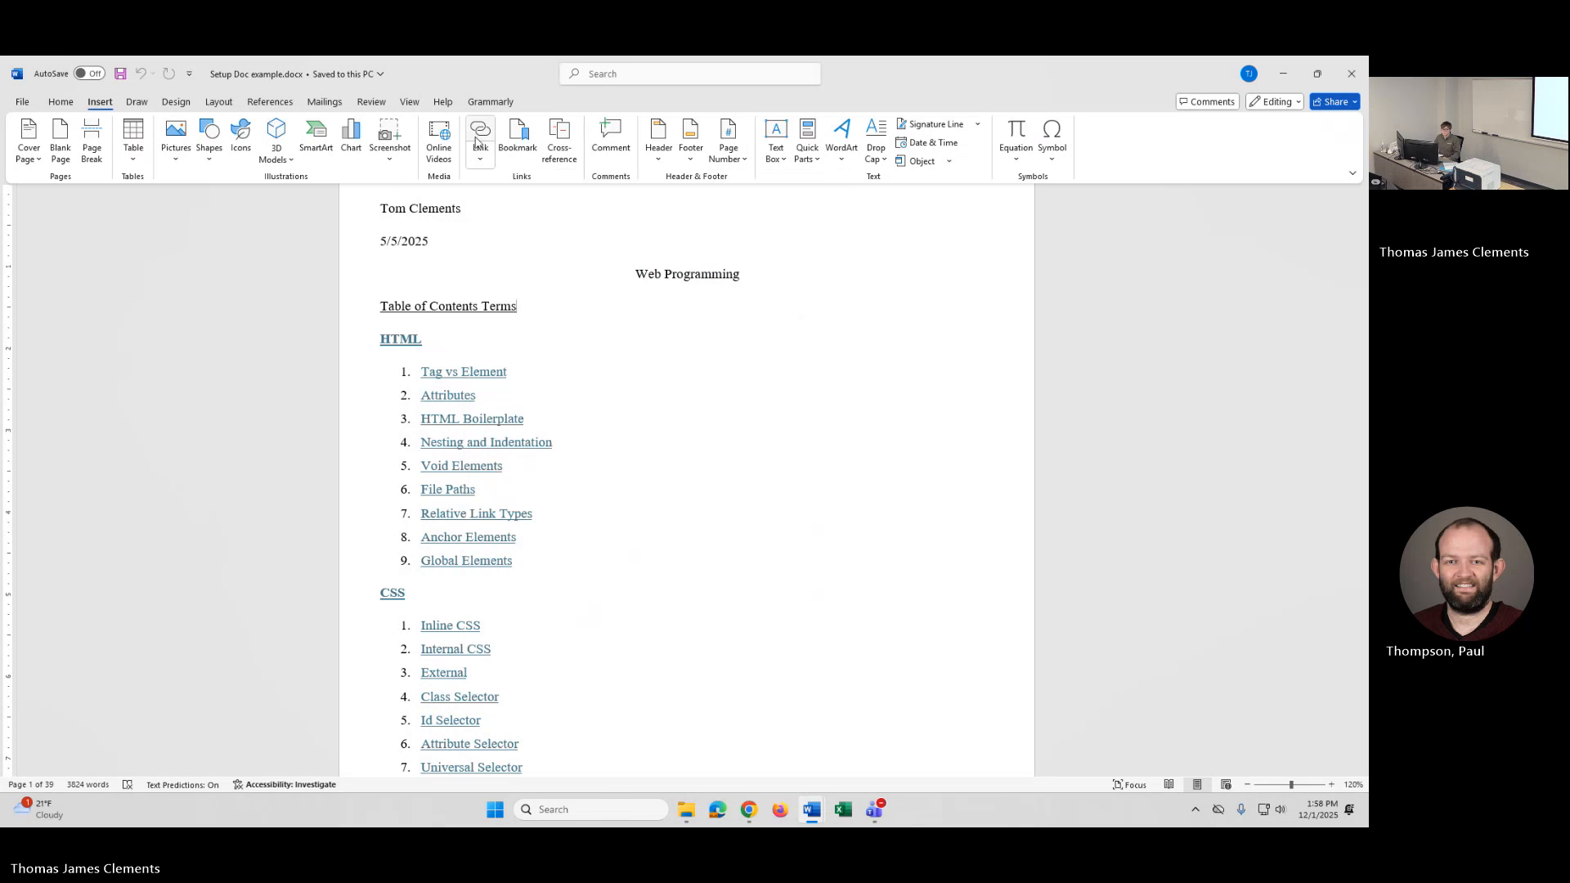
pyautogui.click(475, 137)
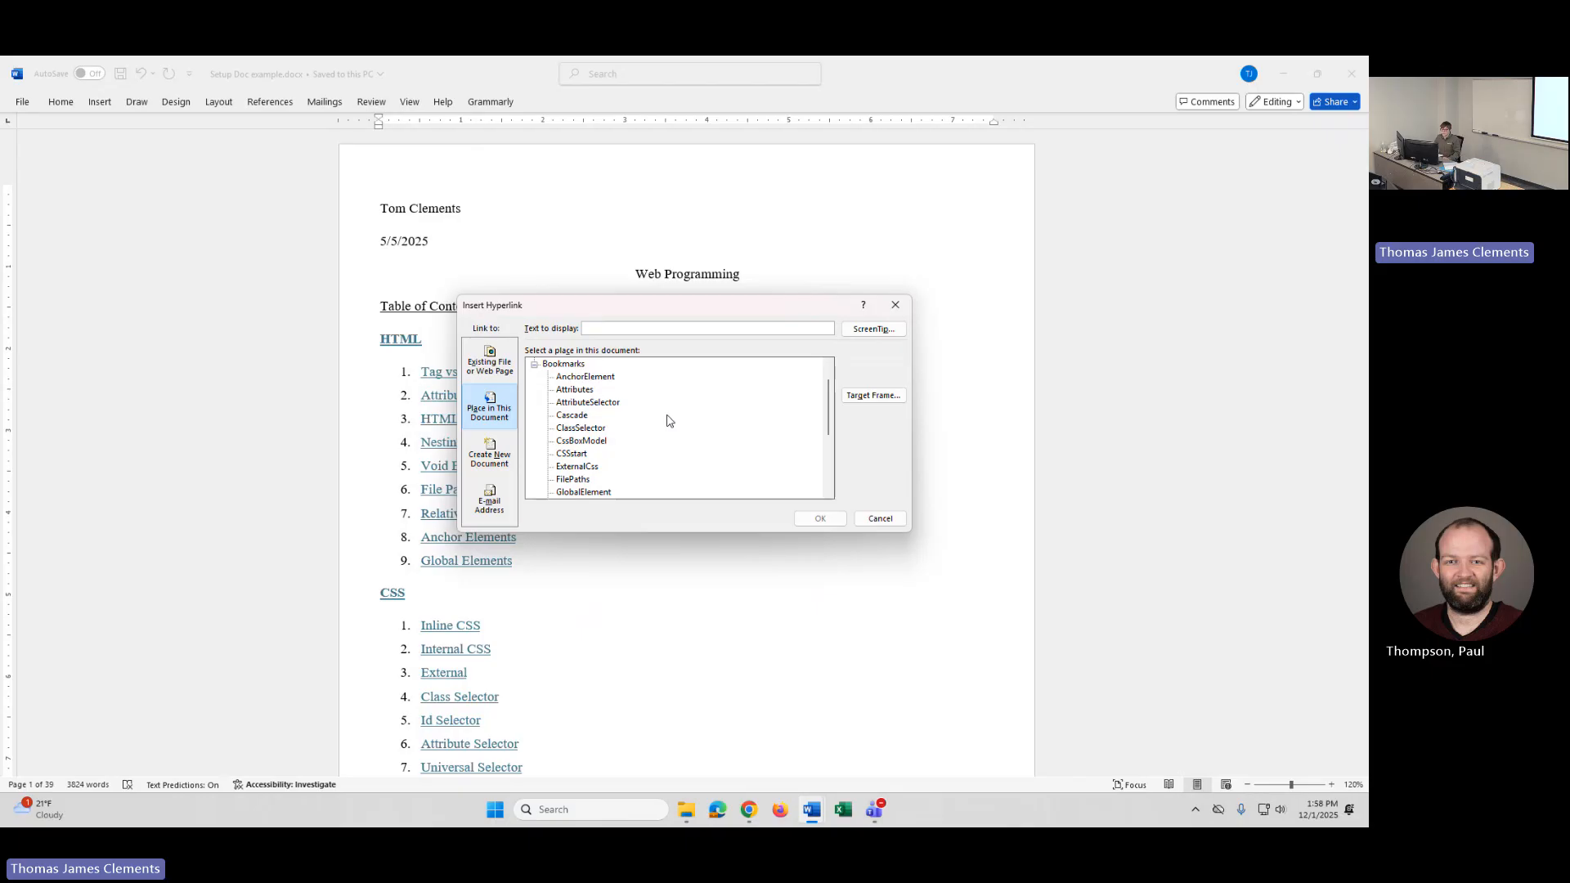
pyautogui.scroll(-1, 669, 421)
pyautogui.scroll(-3, 669, 421)
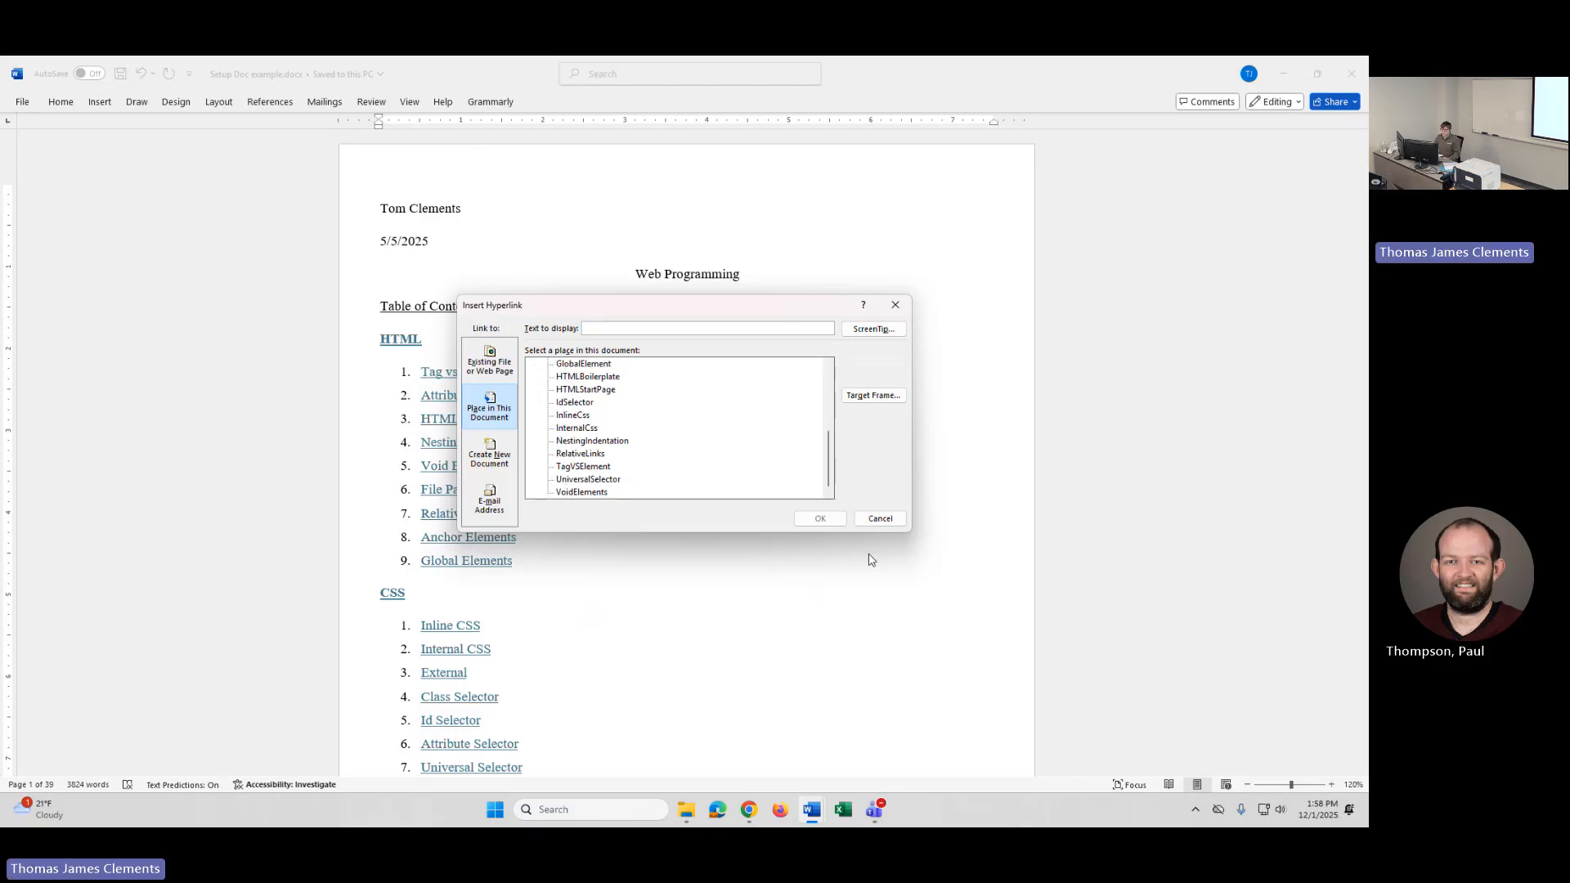
pyautogui.click(864, 516)
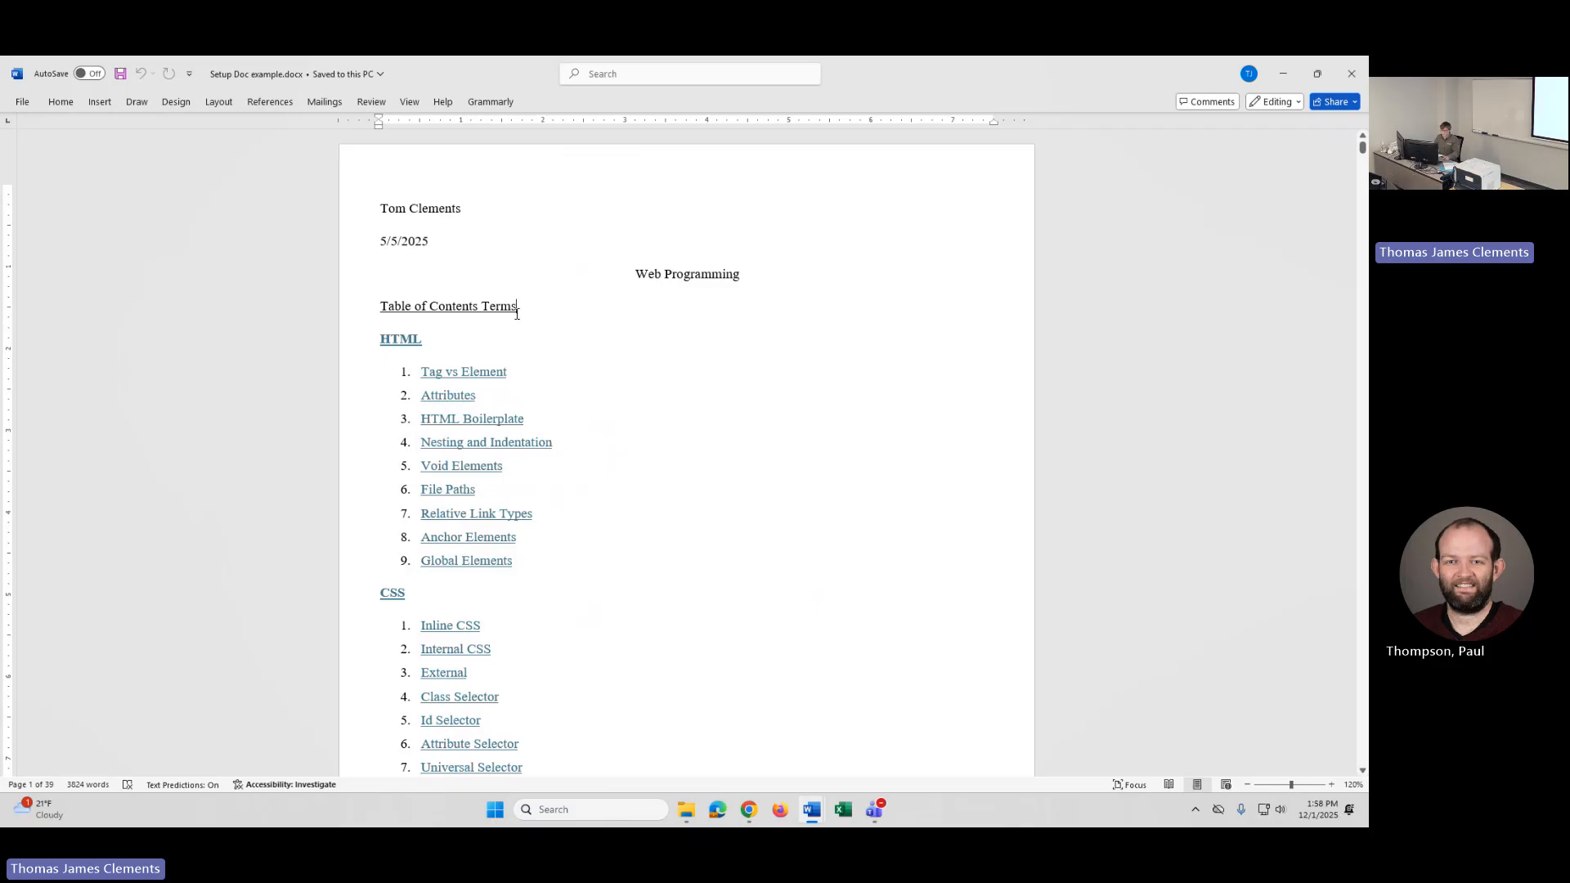
# Step: Follow the Tag vs Element, Global Elements and Cascade links from the table of contents, and return to the Guide document
pyautogui.keyDown('ctrl'); pyautogui.click(455, 374); pyautogui.keyUp('ctrl')
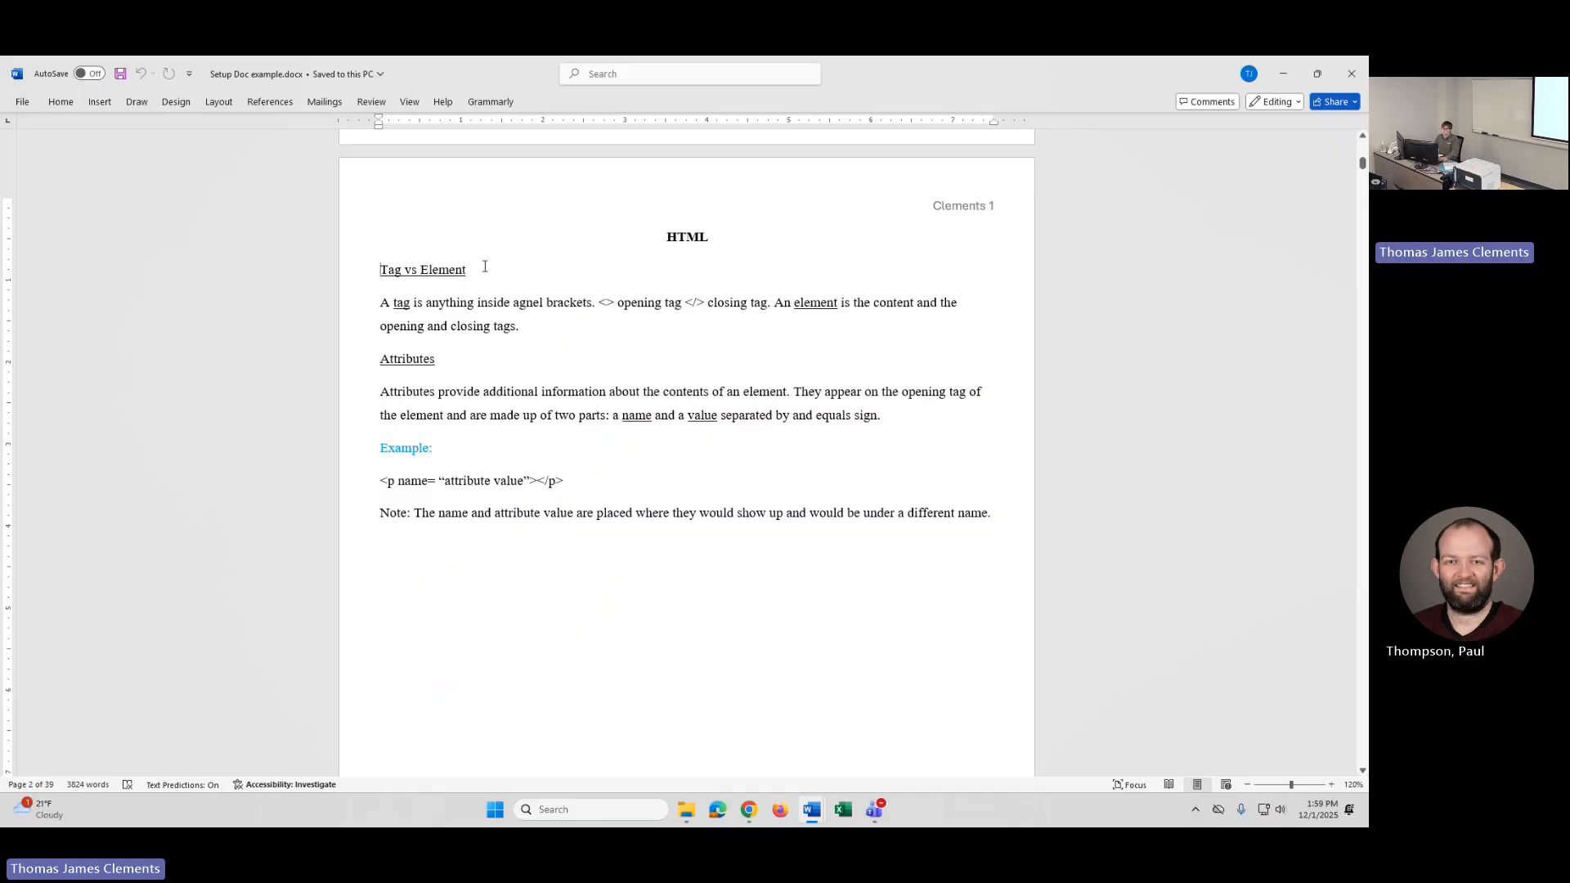
pyautogui.moveTo(1362, 163); pyautogui.dragTo(1362, 145)
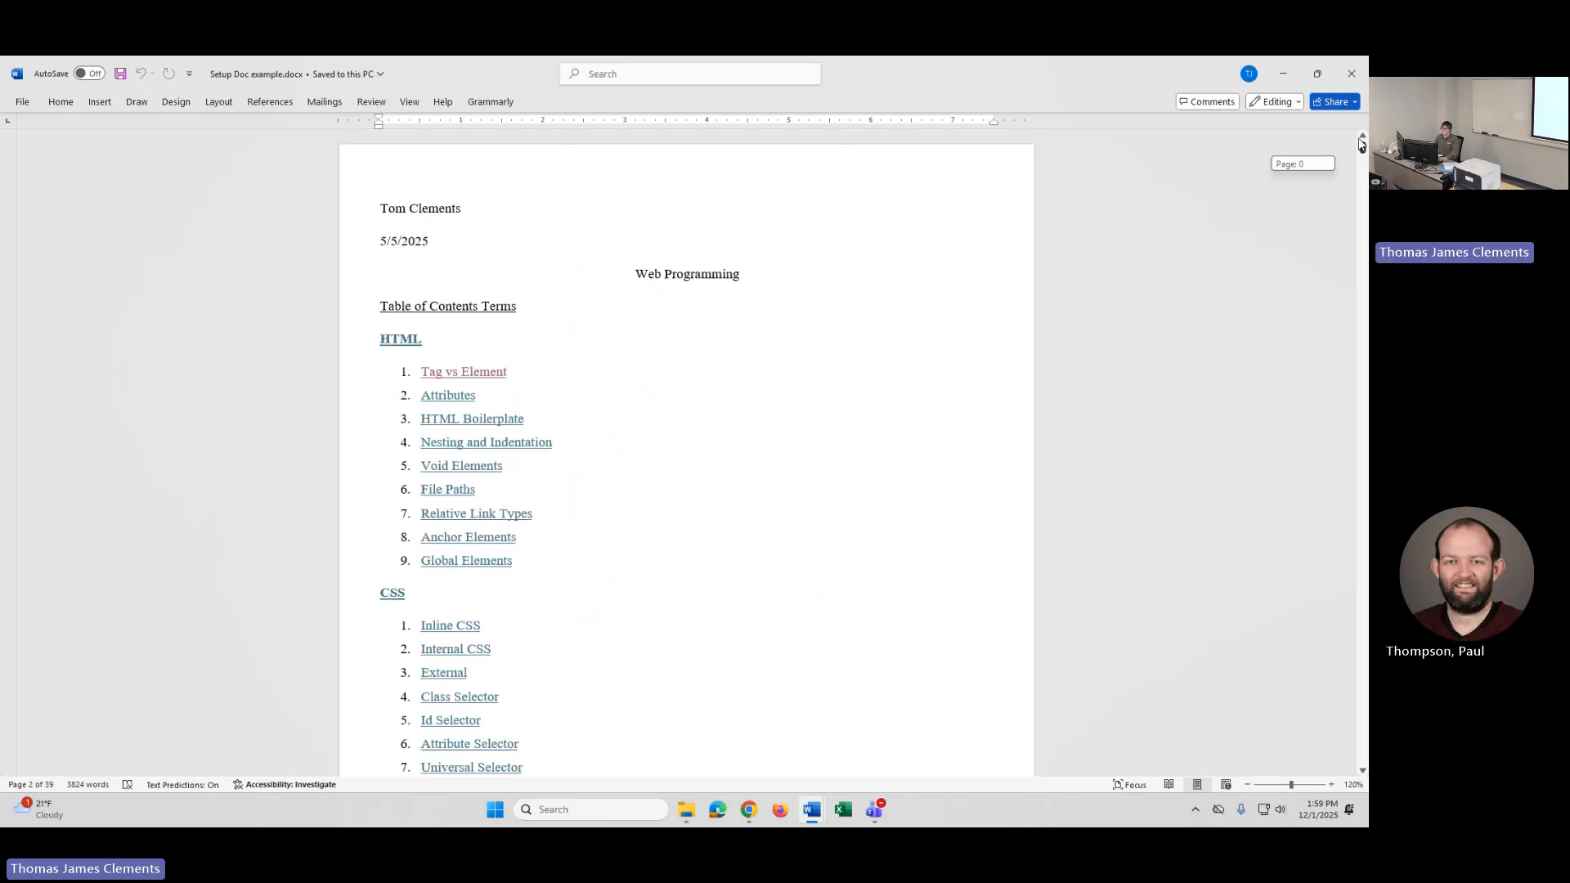
pyautogui.click(553, 536)
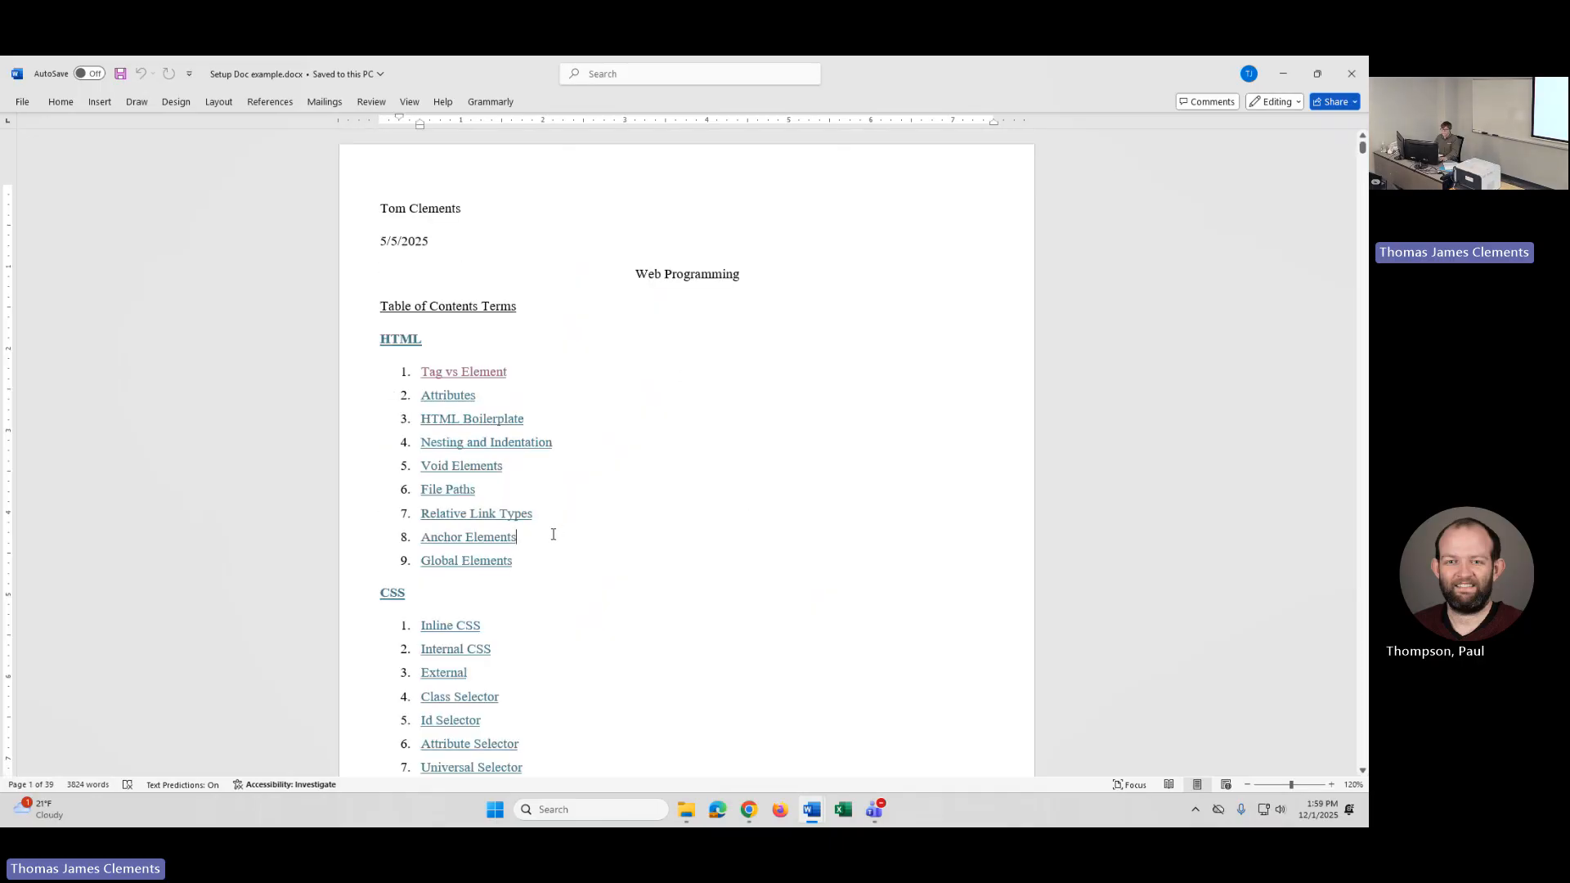
pyautogui.keyDown('ctrl'); pyautogui.click(472, 563); pyautogui.keyUp('ctrl')
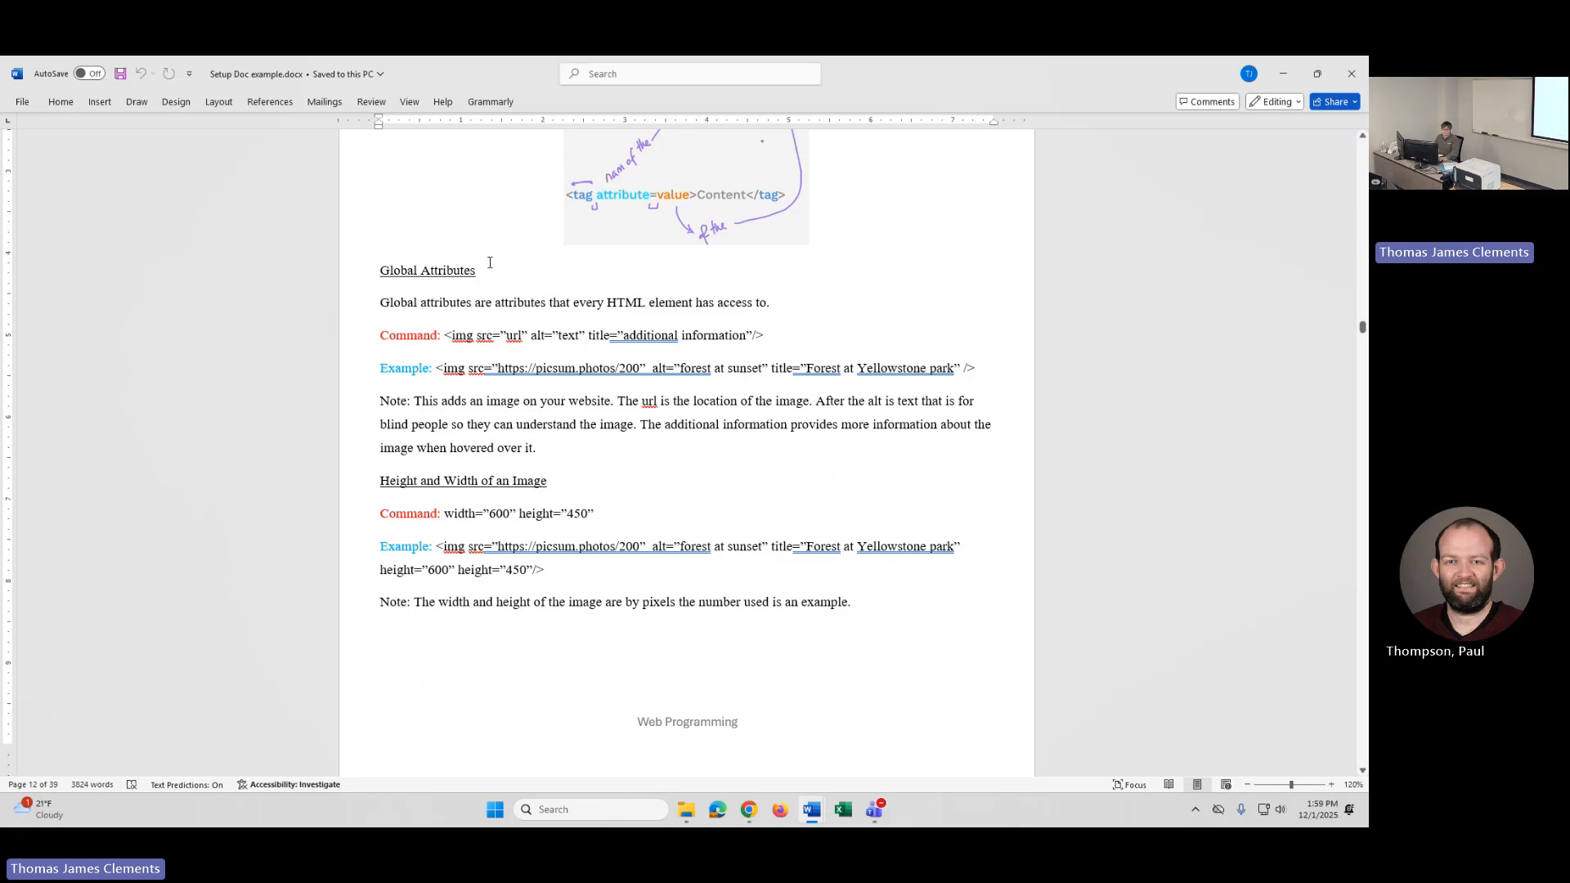
pyautogui.moveTo(1363, 327); pyautogui.dragTo(1362, 152)
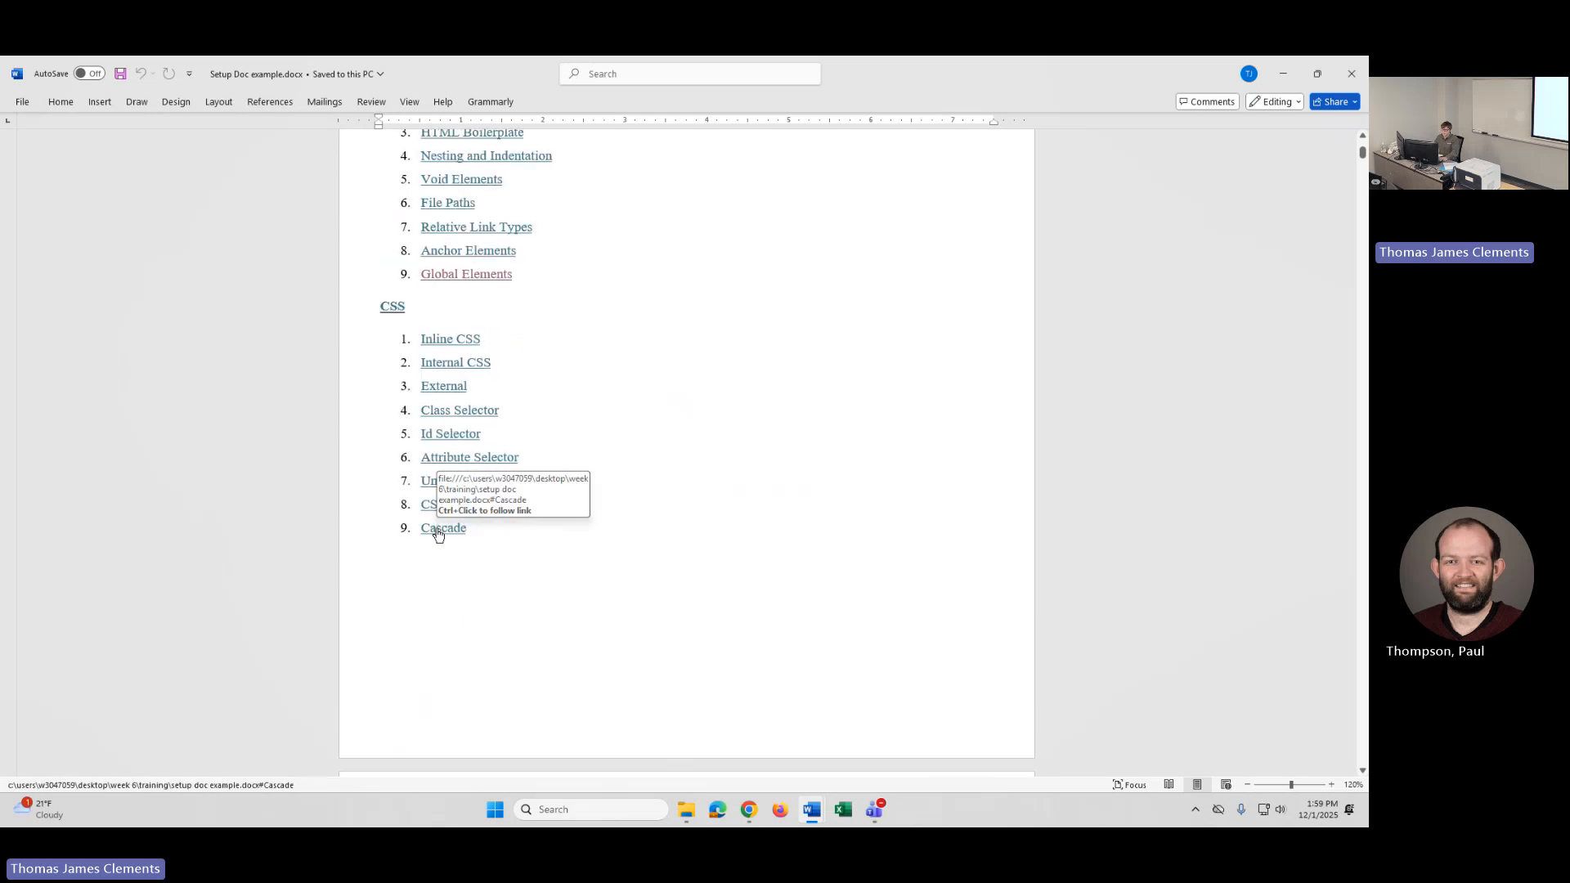
pyautogui.keyDown('ctrl'); pyautogui.click(439, 524); pyautogui.keyUp('ctrl')
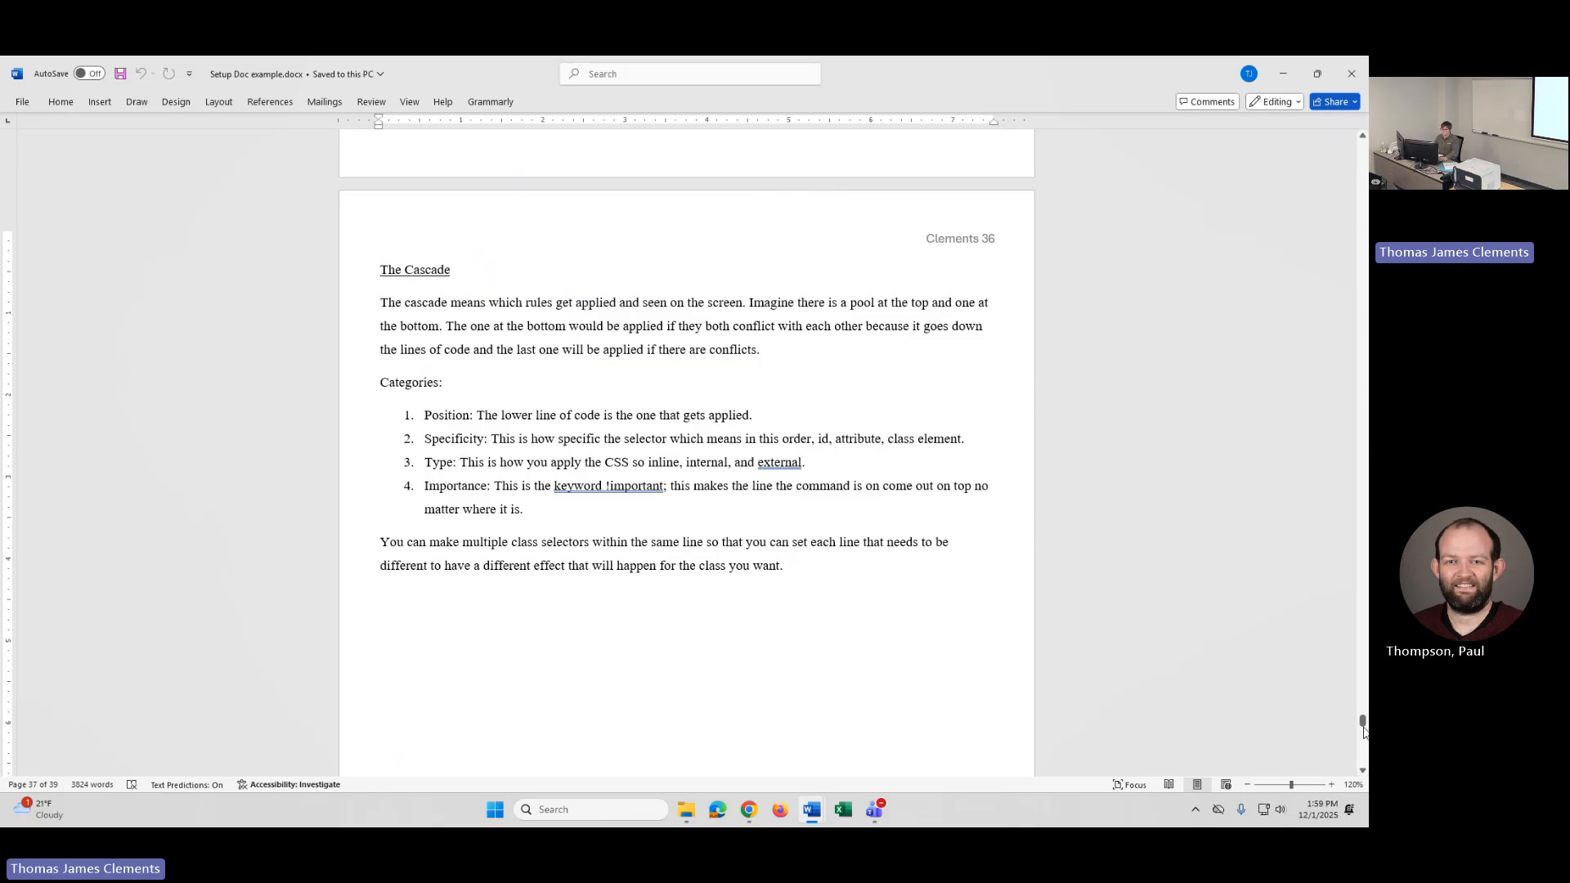
pyautogui.moveTo(1362, 720); pyautogui.dragTo(1359, 135)
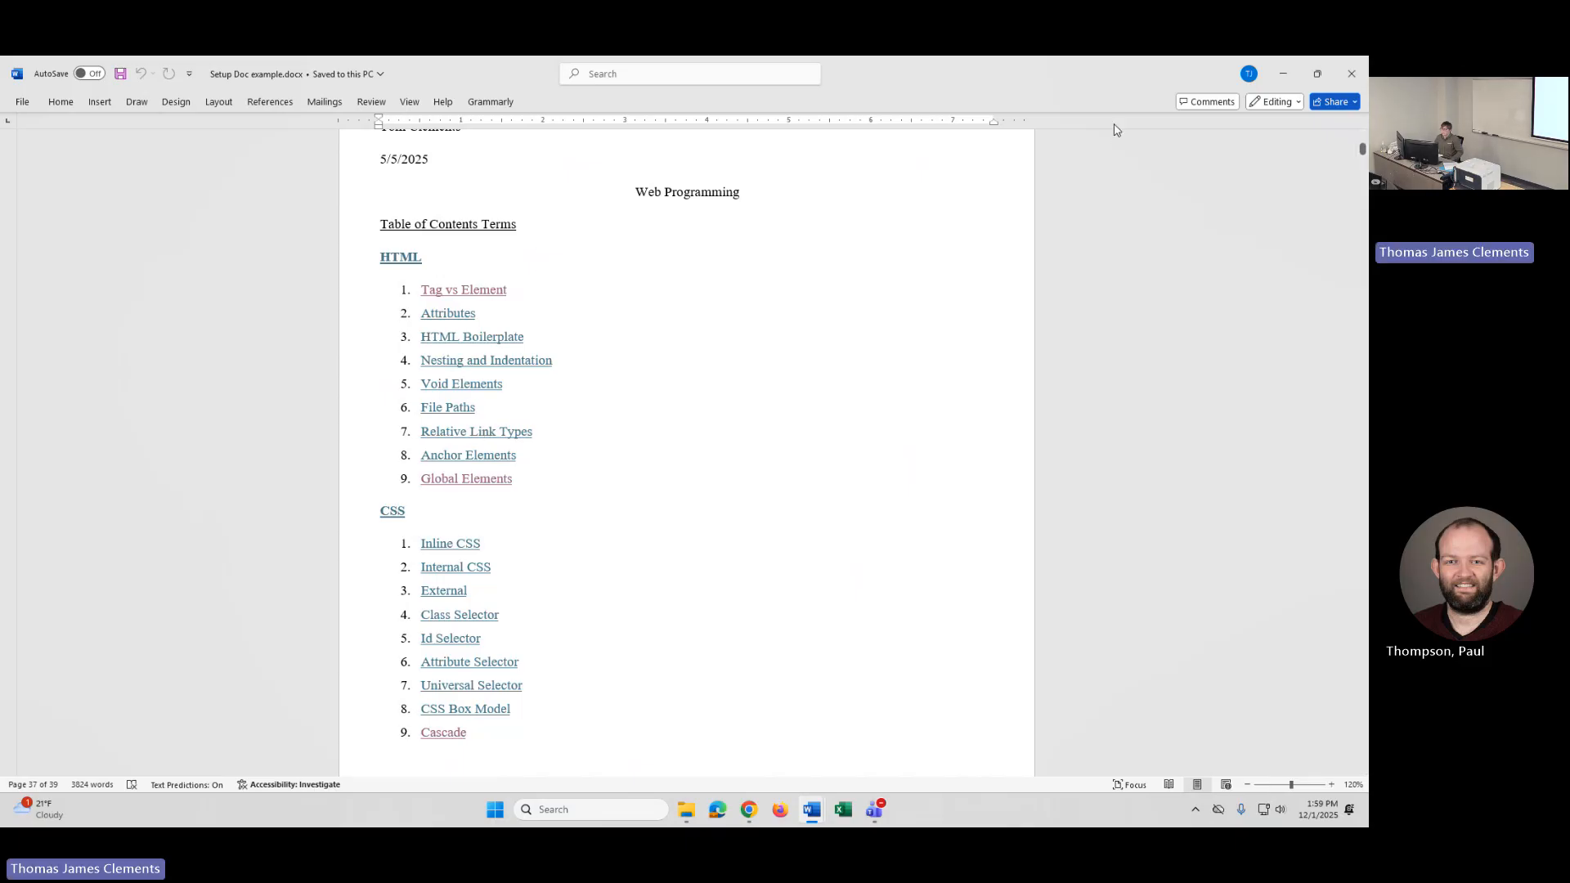
pyautogui.click(1283, 73)
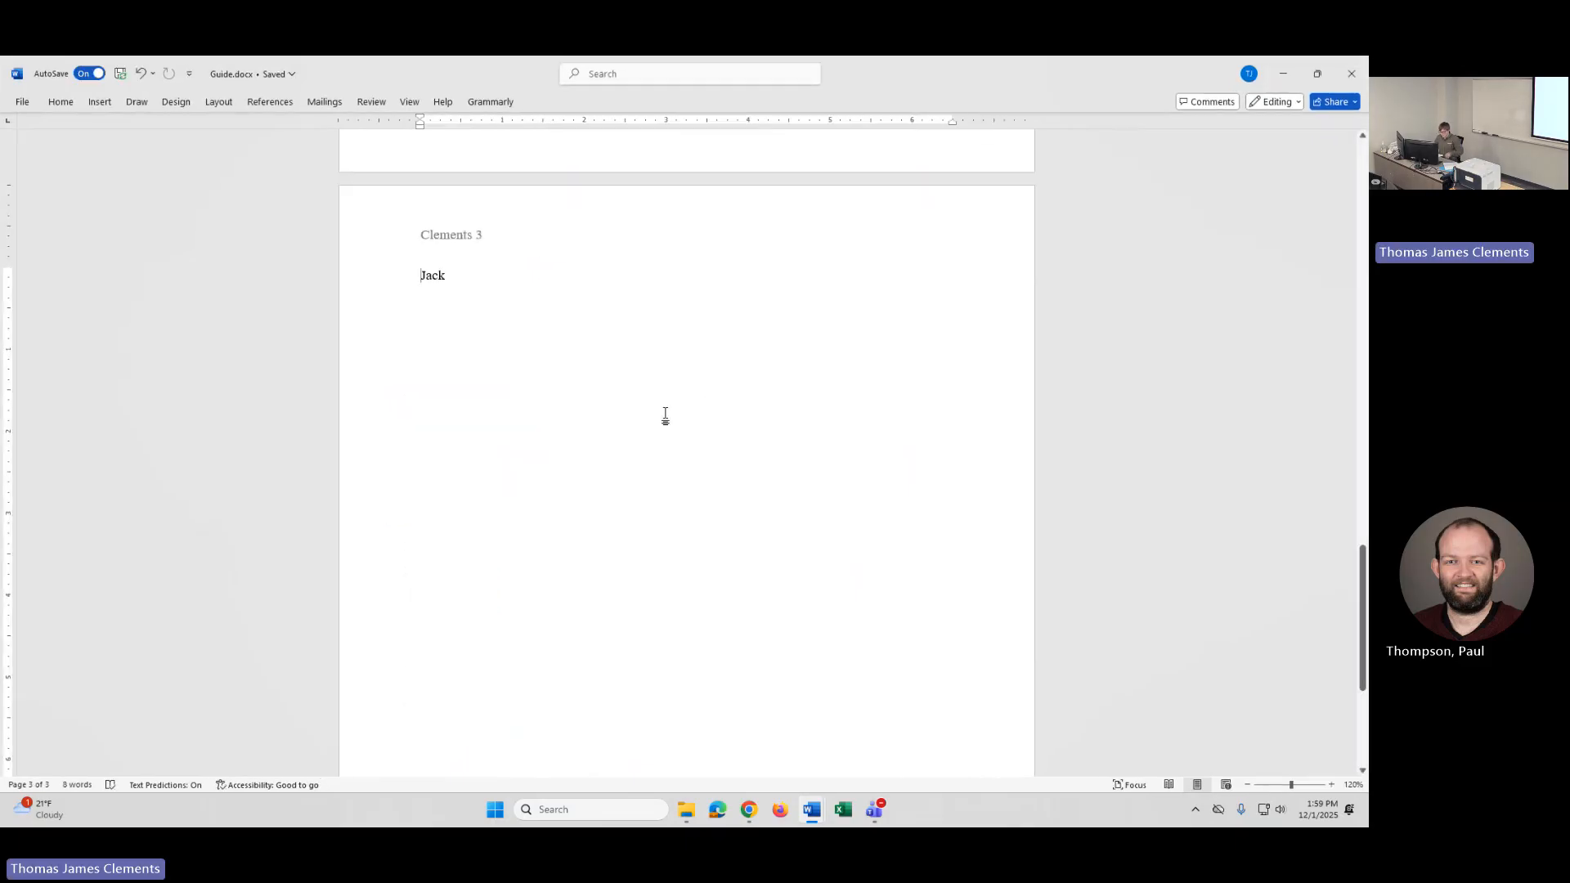
# Step: Highlight the third item of the numbered list on page 1 in yellow
pyautogui.scroll(3, 551, 371)
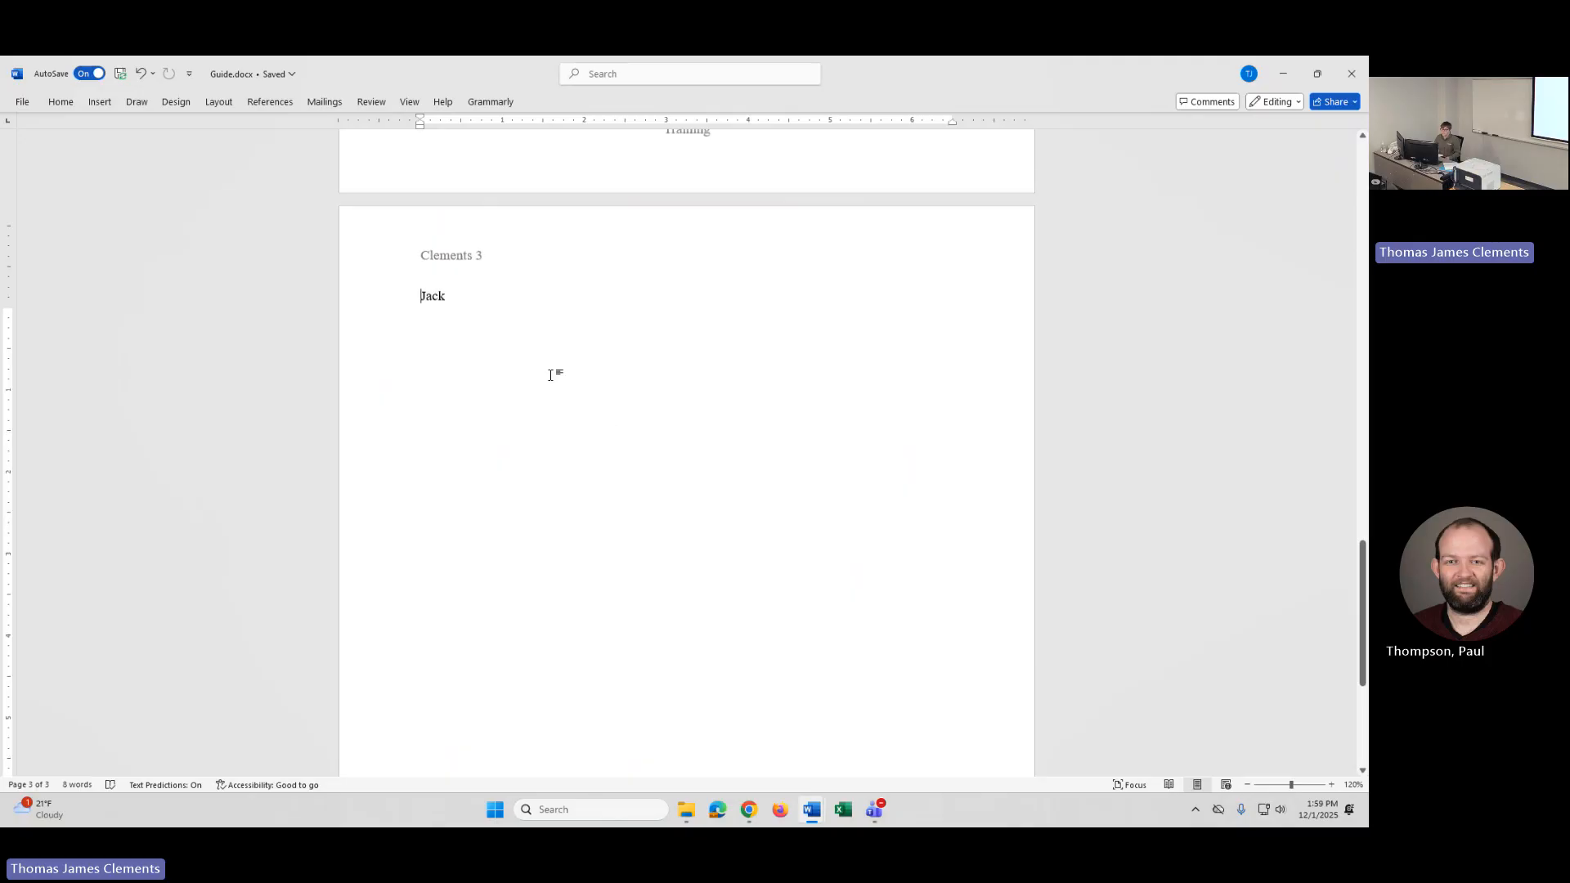
pyautogui.moveTo(1362, 551); pyautogui.dragTo(1360, 188)
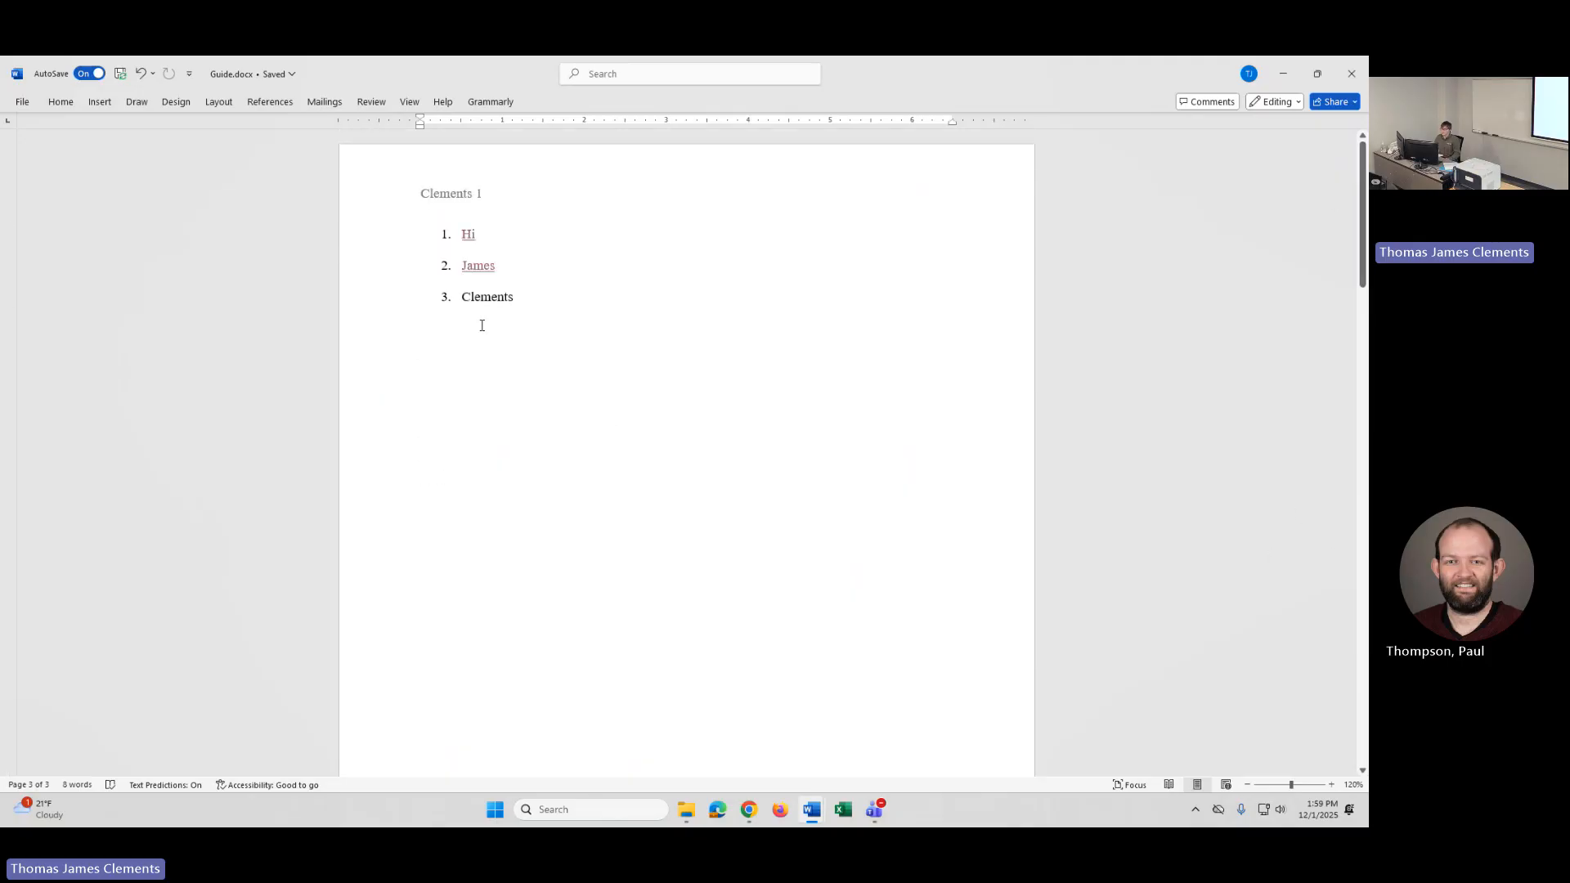
pyautogui.click(518, 299)
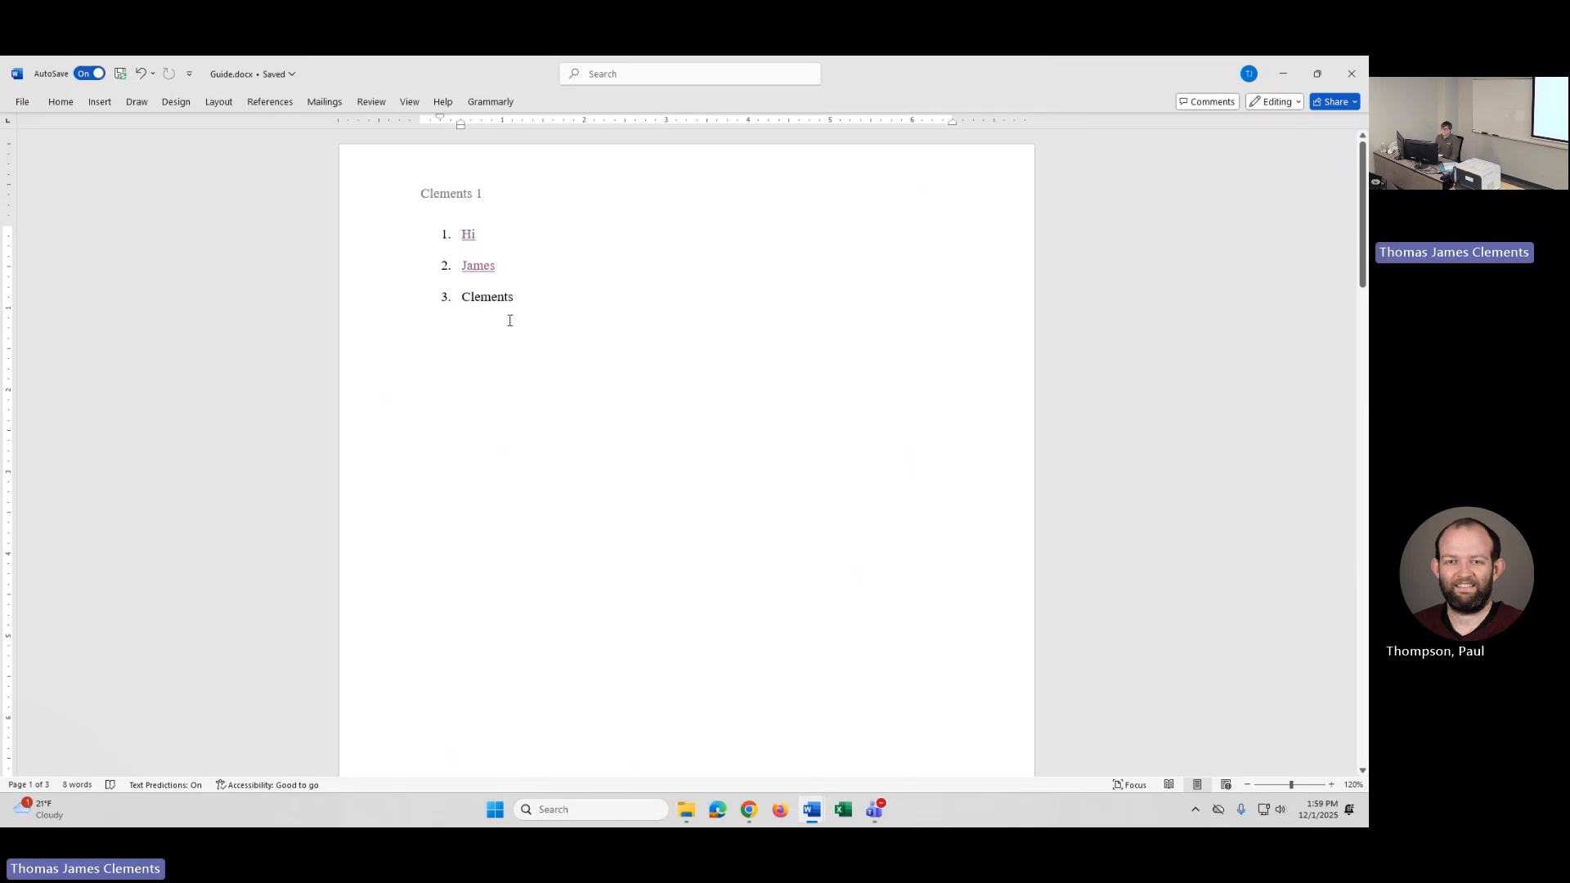
pyautogui.moveTo(518, 298); pyautogui.dragTo(460, 301)
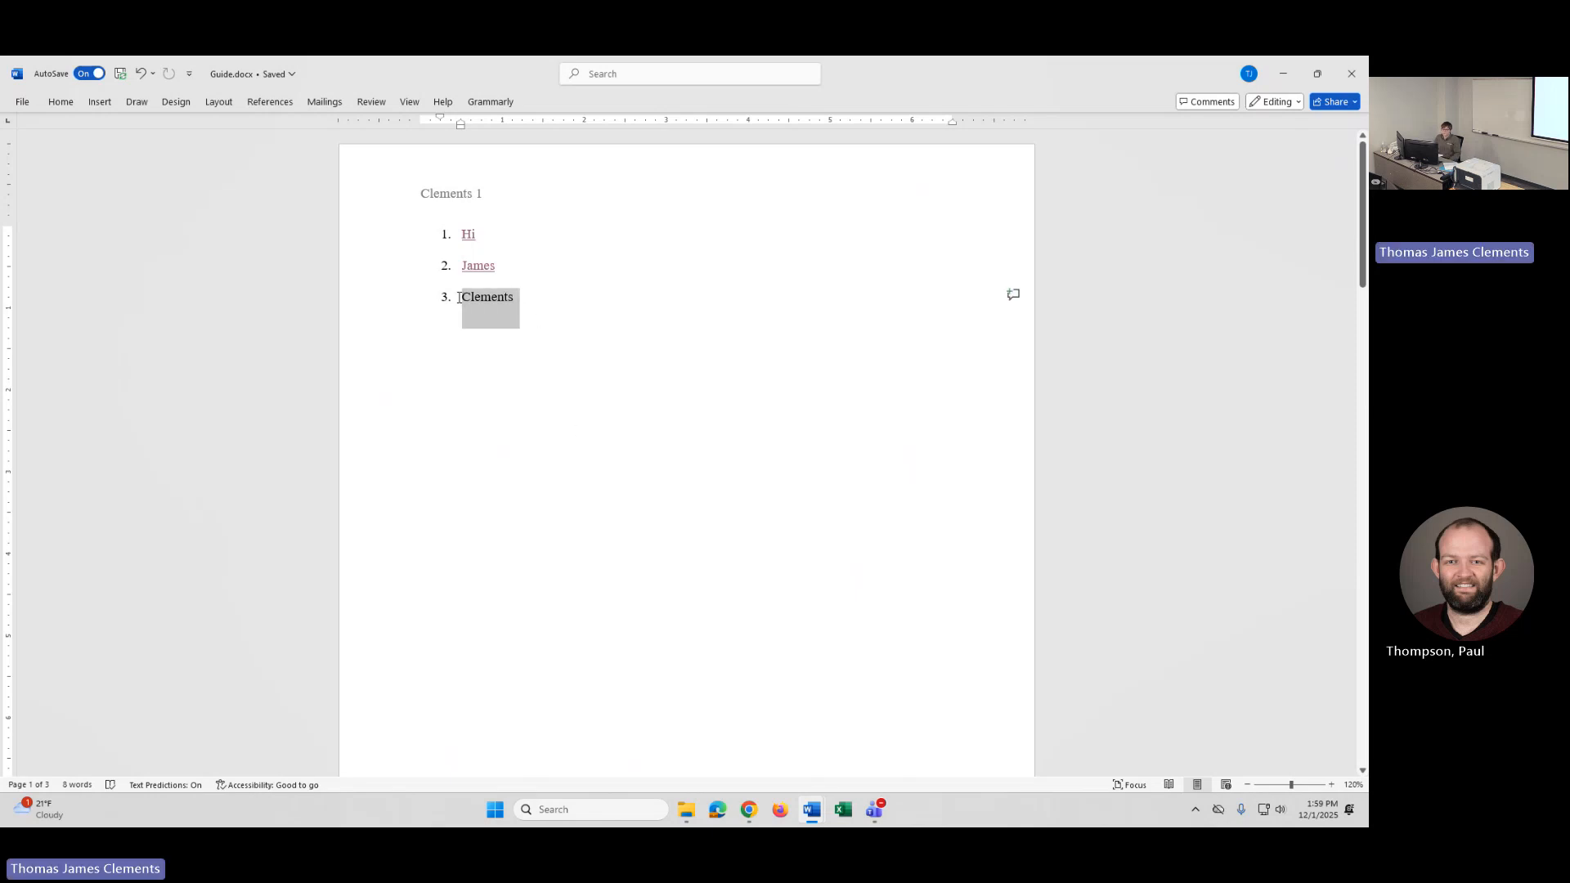
pyautogui.click(60, 101)
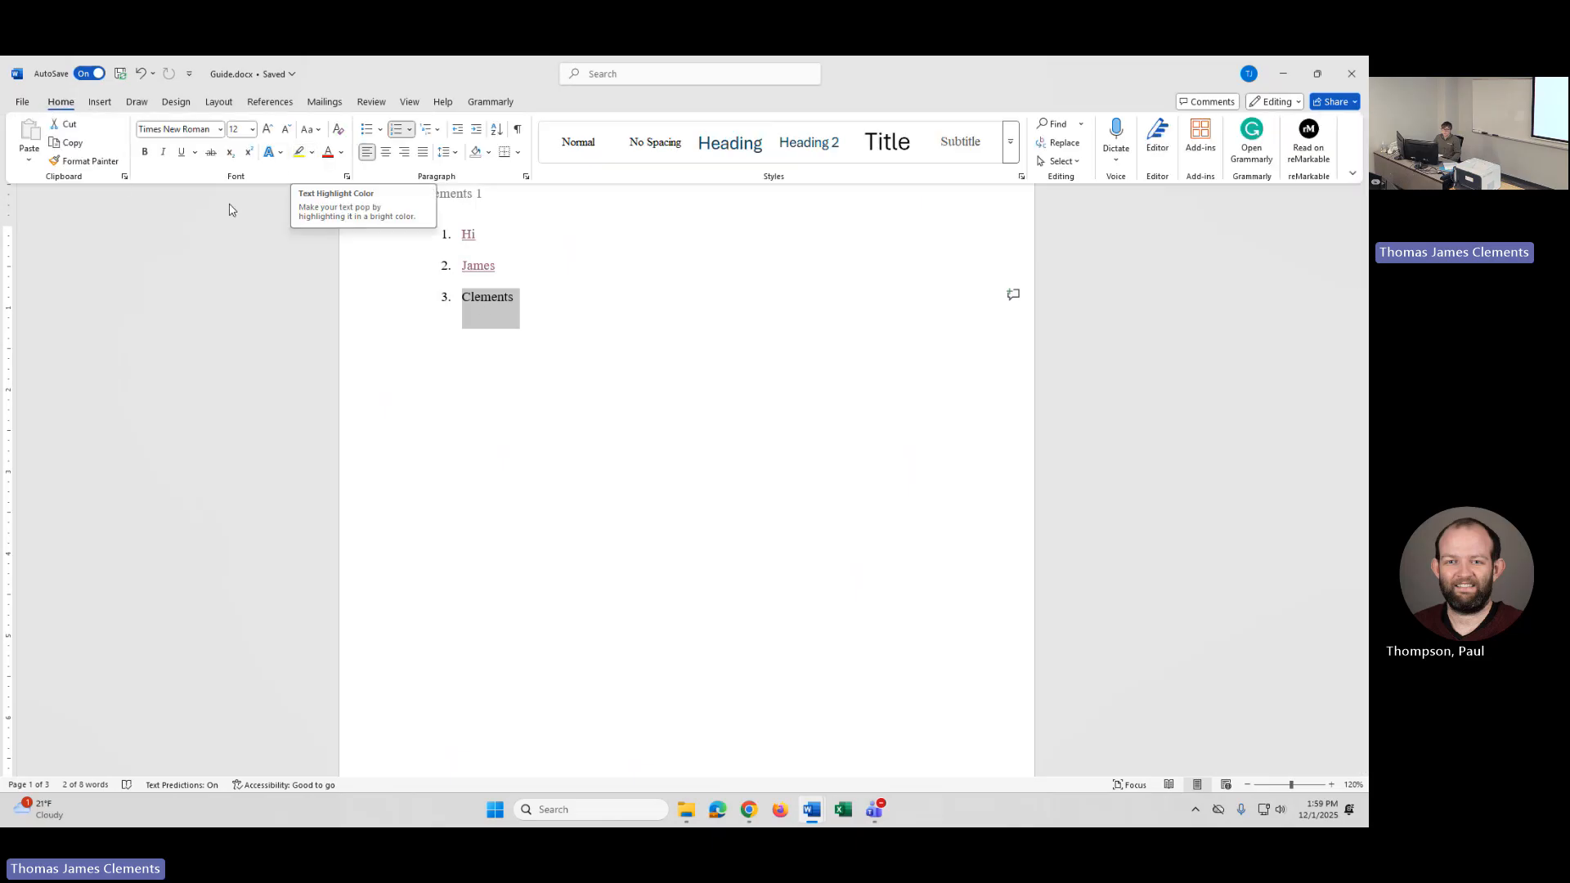
pyautogui.click(299, 152)
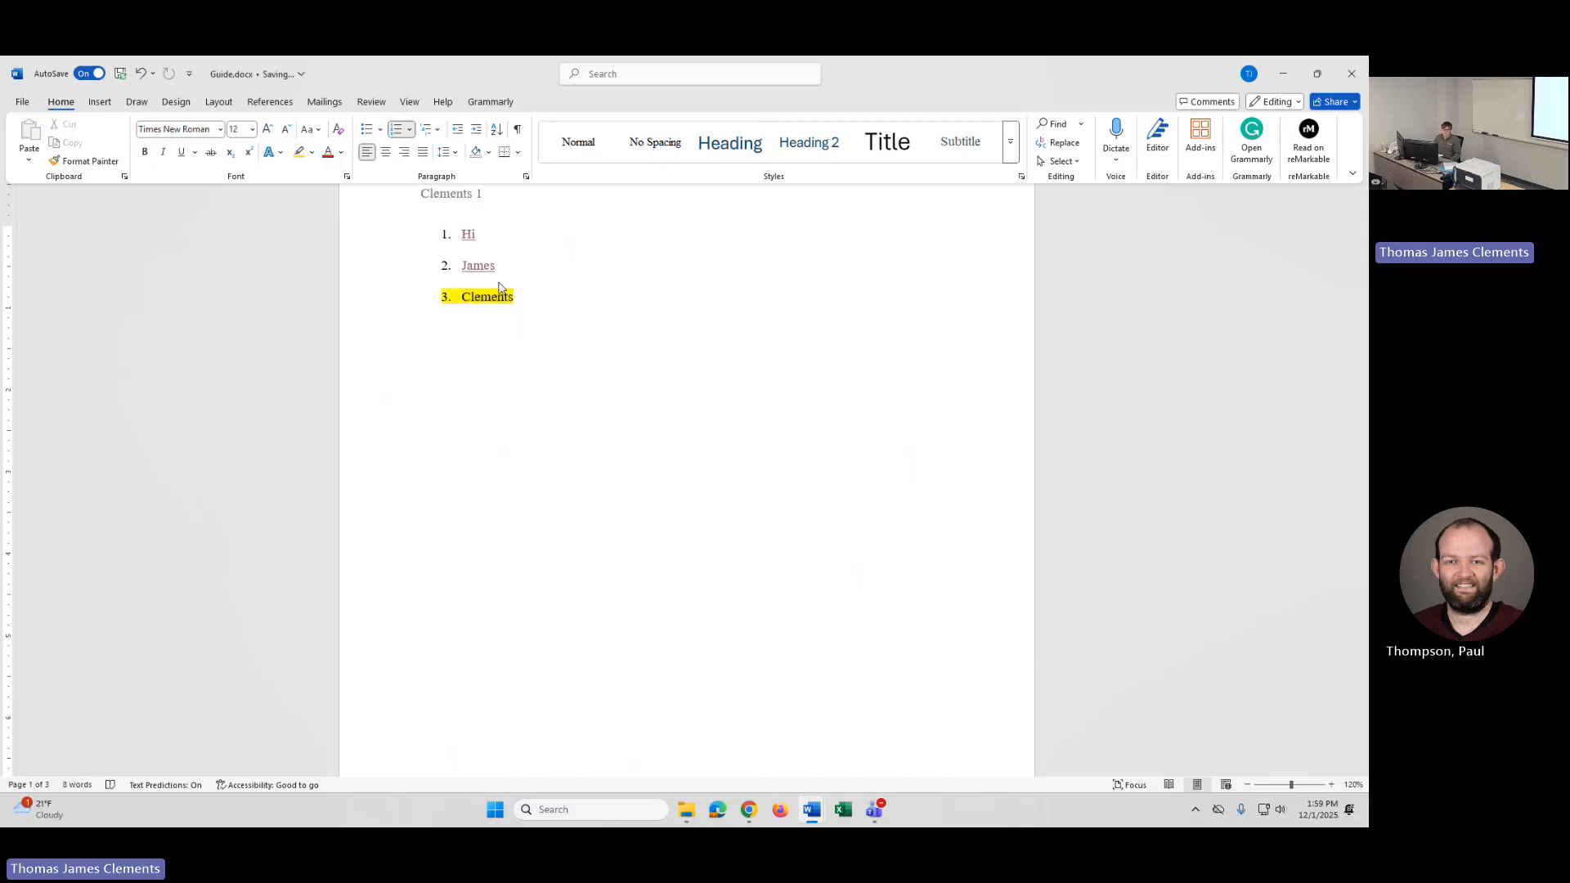
# Step: Remove the highlight from the third list item by setting its highlight color to No Color
pyautogui.click(513, 298)
pyautogui.moveTo(524, 297); pyautogui.dragTo(462, 293)
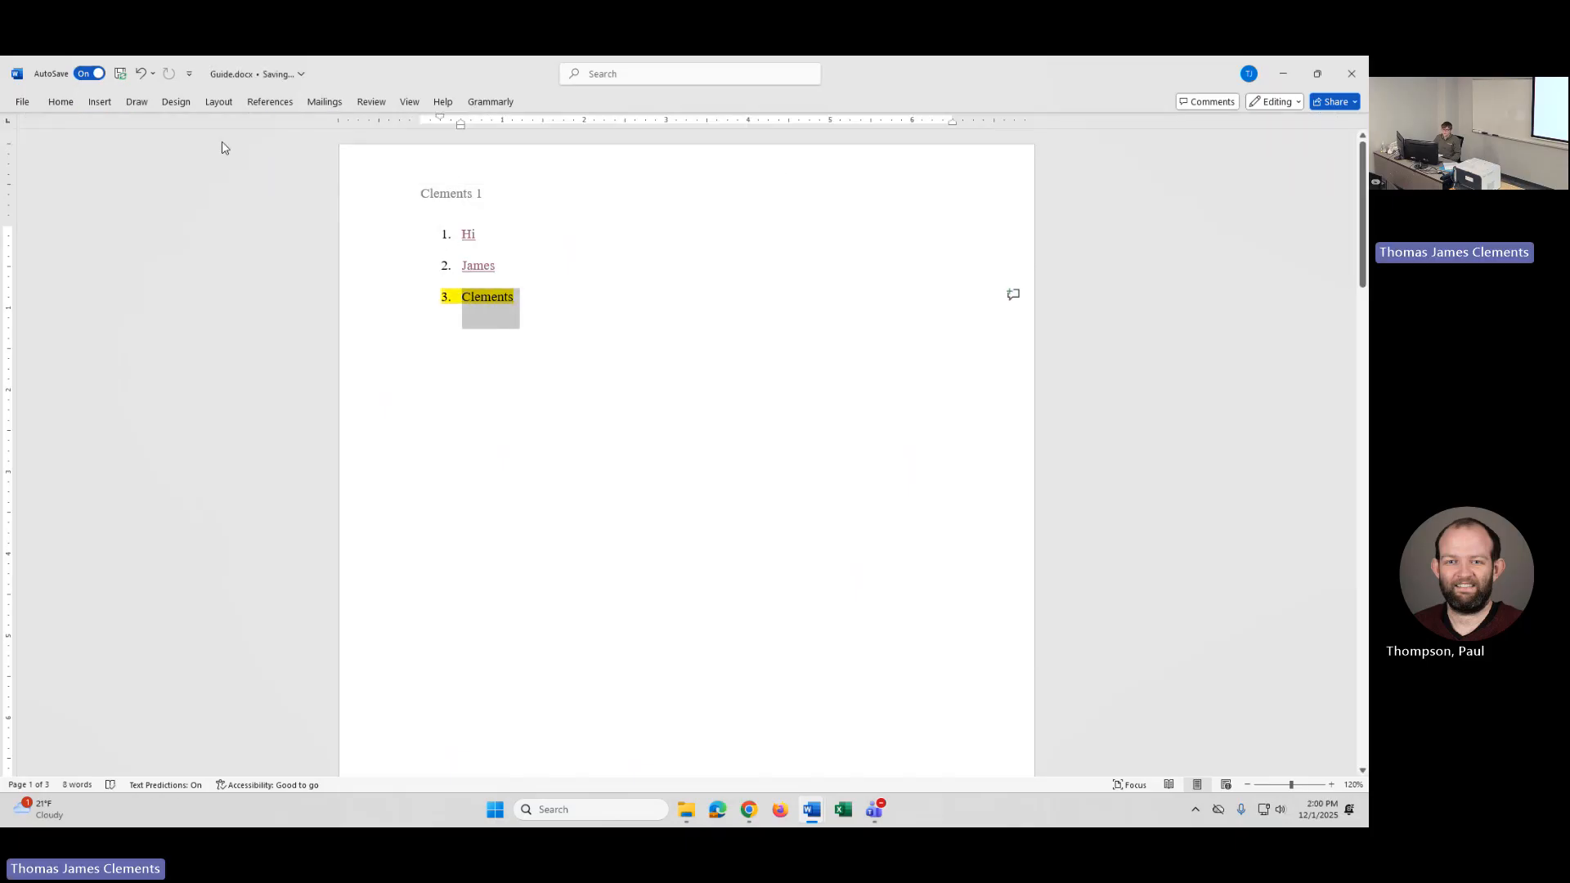
pyautogui.click(61, 103)
pyautogui.click(312, 153)
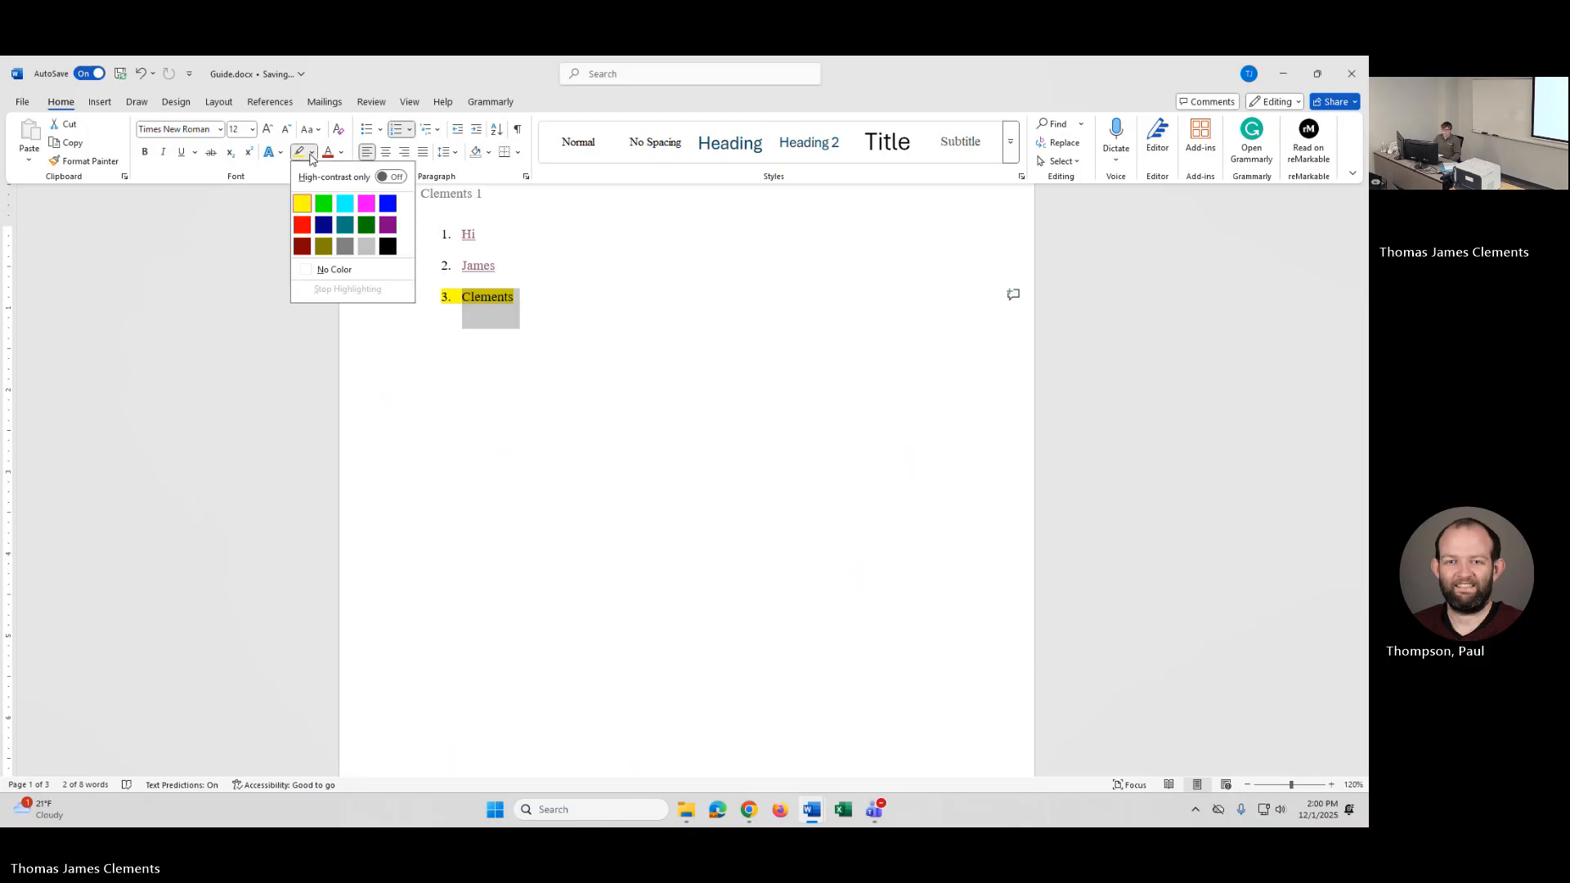
pyautogui.click(329, 268)
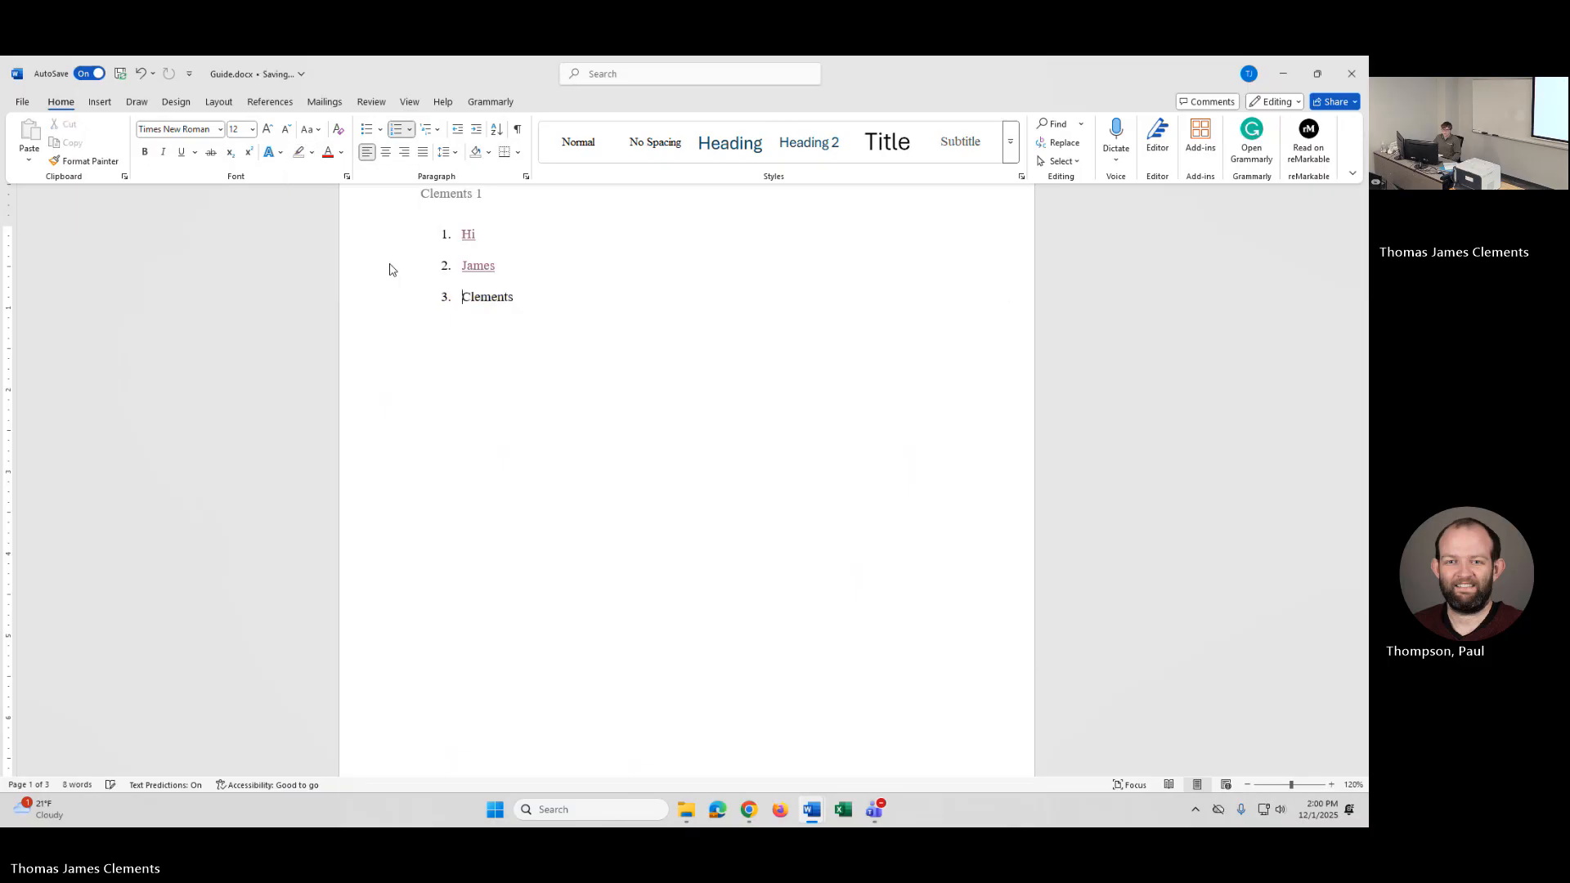
# Step: Apply yellow text highlighting to the third list item again
pyautogui.click(518, 304)
pyautogui.doubleClick(500, 300)
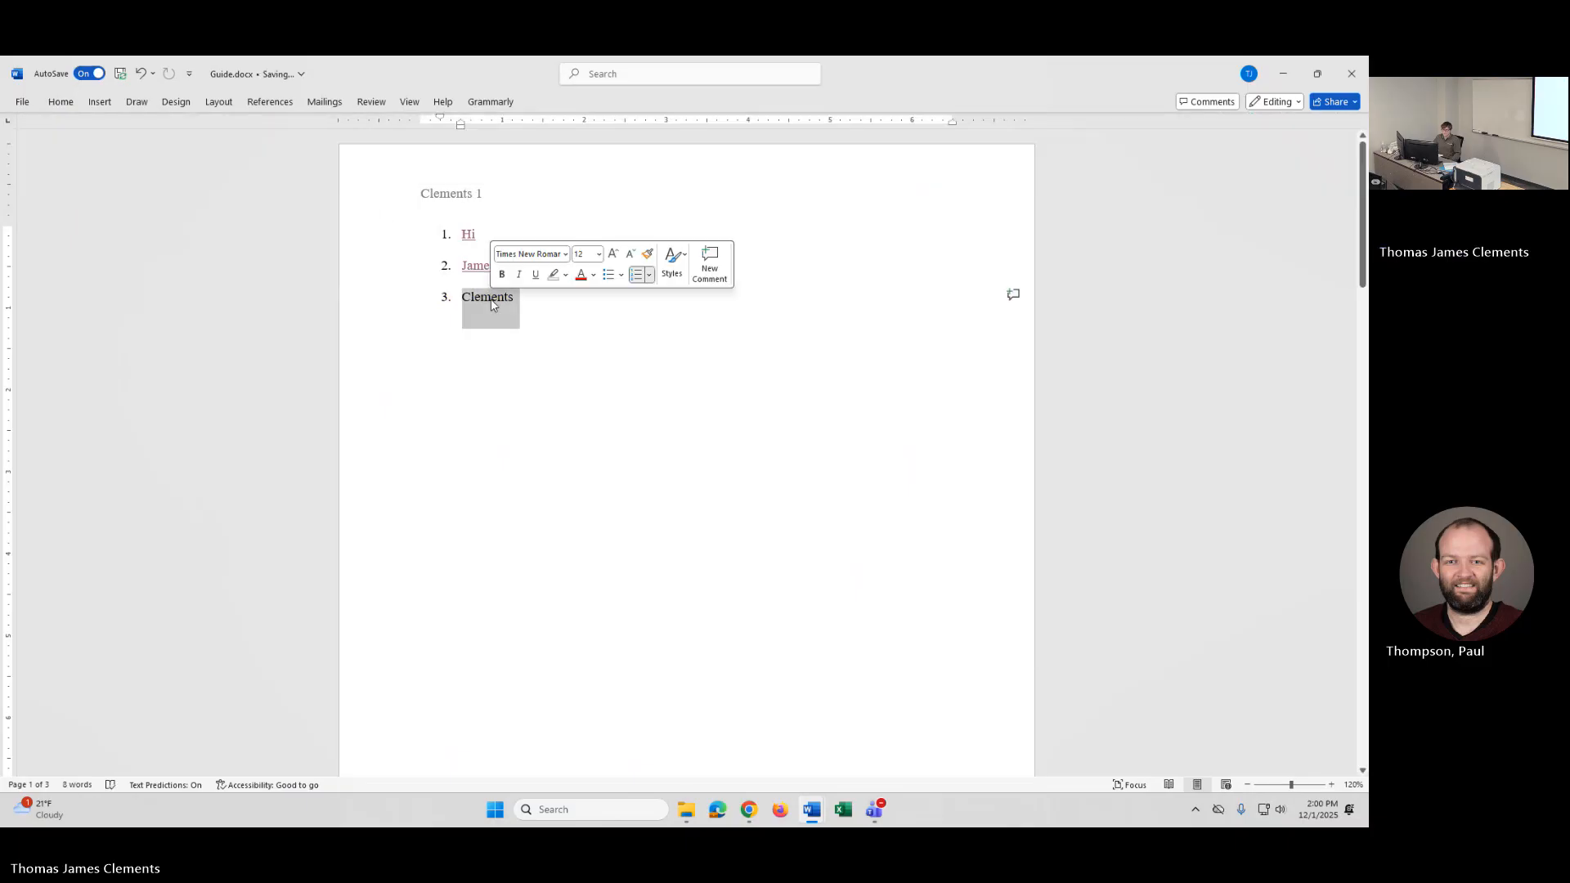
pyautogui.click(60, 101)
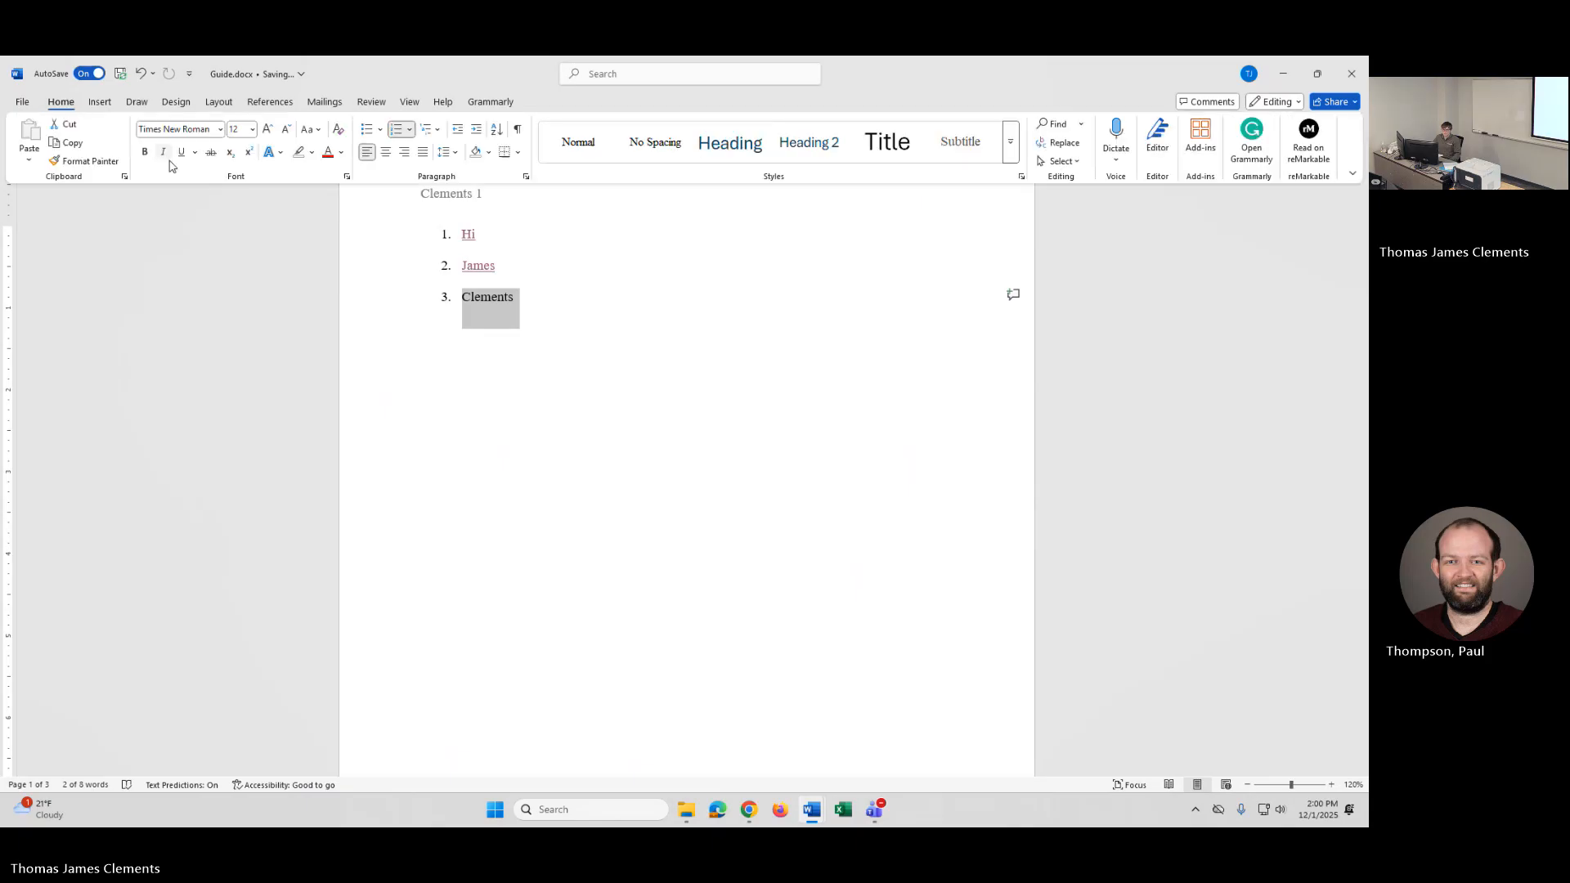
pyautogui.click(311, 153)
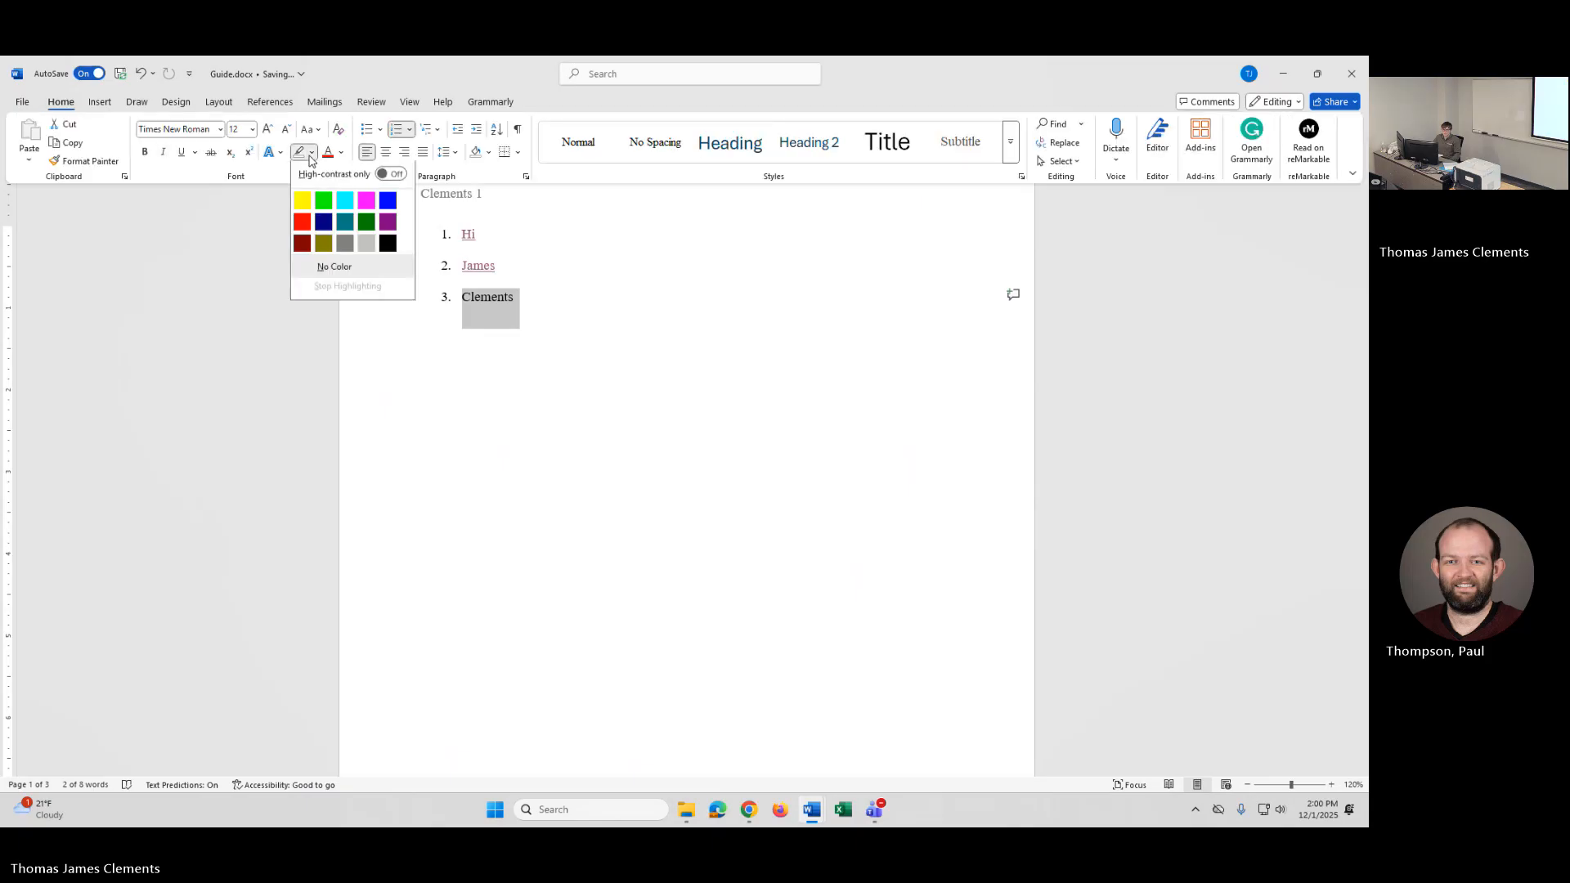
pyautogui.click(309, 200)
pyautogui.click(494, 304)
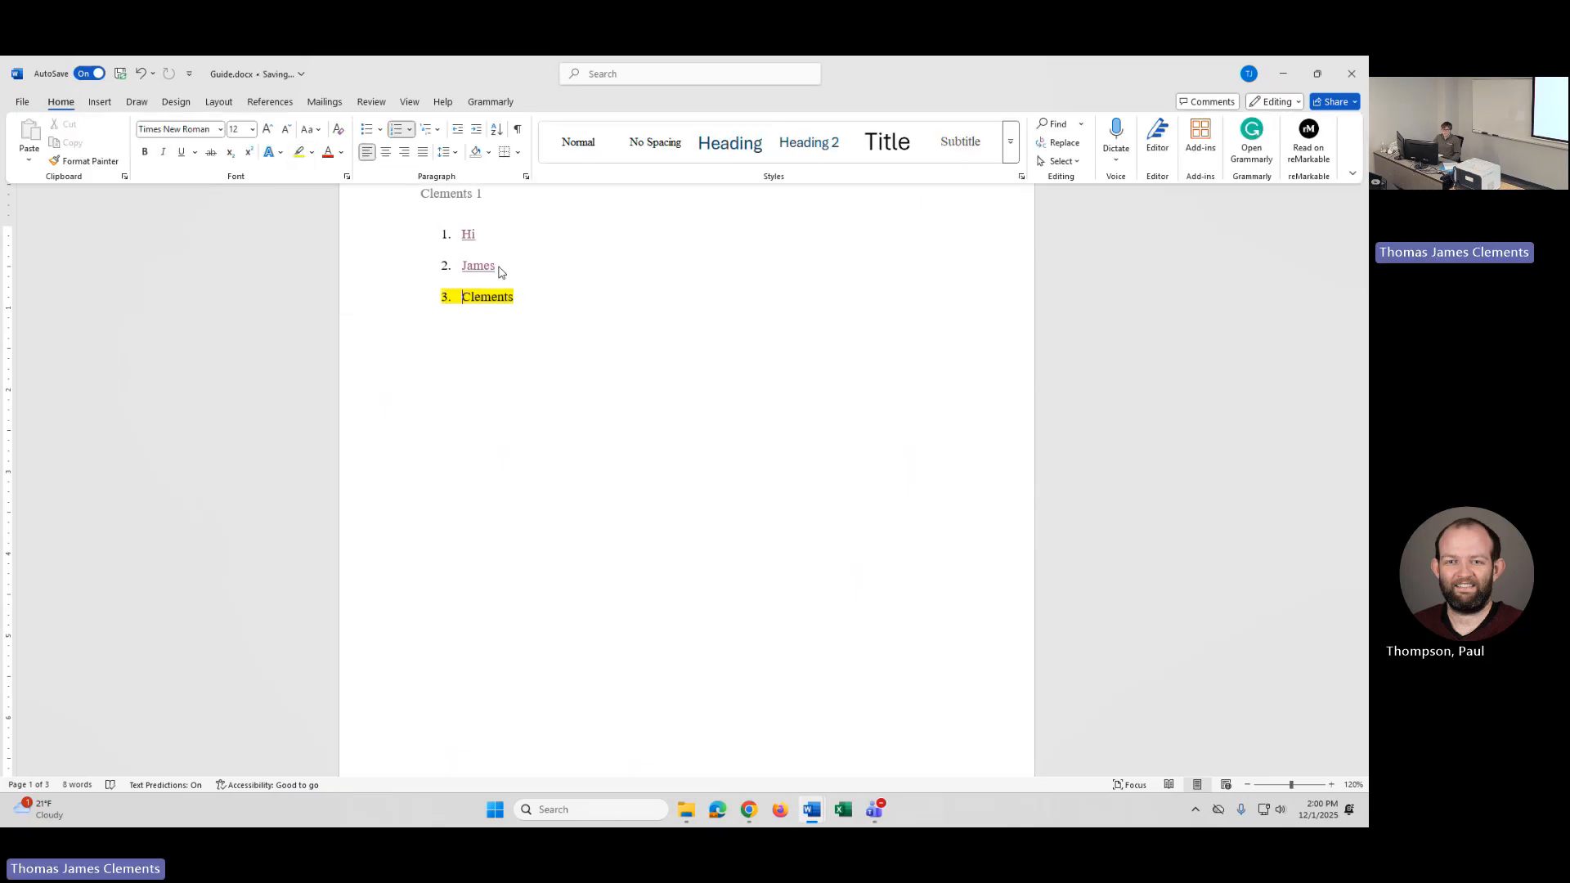
pyautogui.click(499, 267)
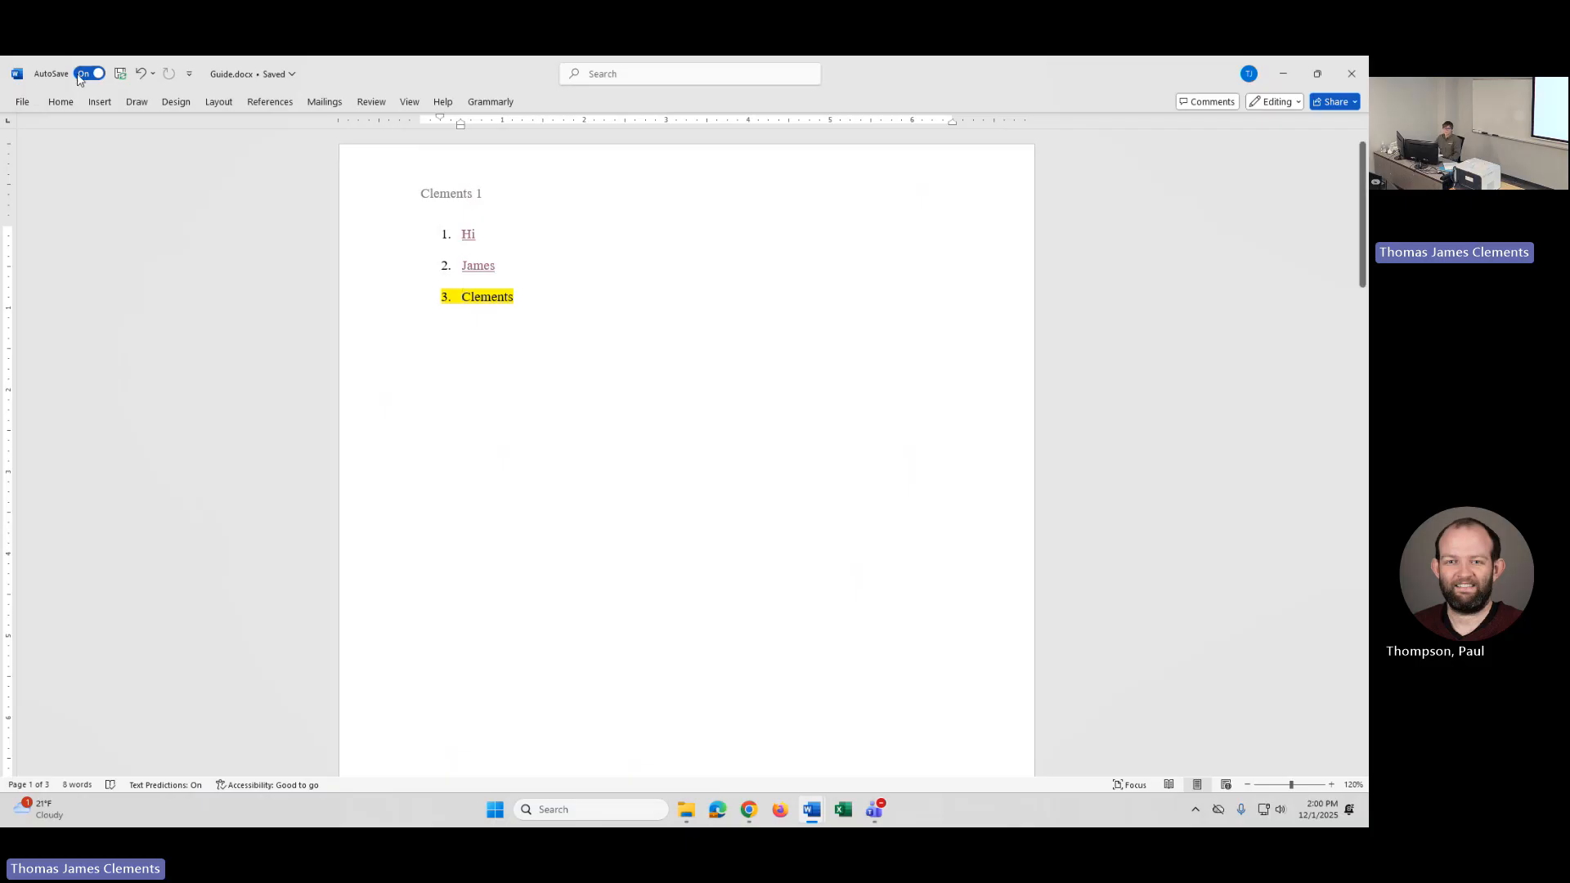
# Step: Clear the yellow highlighting from the third list item, including its number
pyautogui.click(60, 101)
pyautogui.click(543, 294)
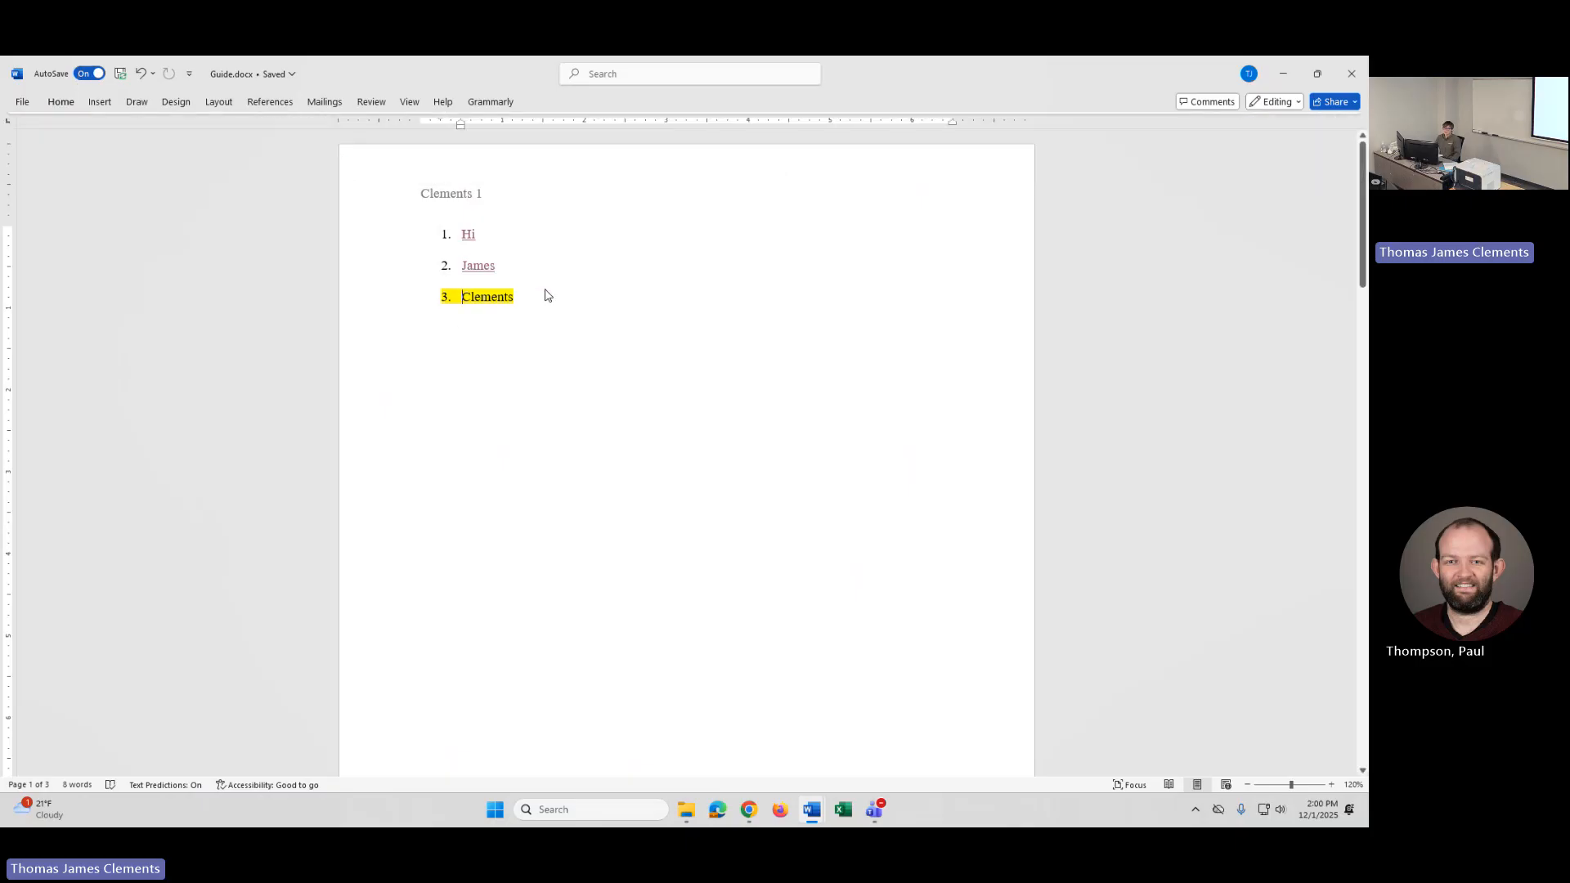
pyautogui.moveTo(520, 296); pyautogui.dragTo(439, 296)
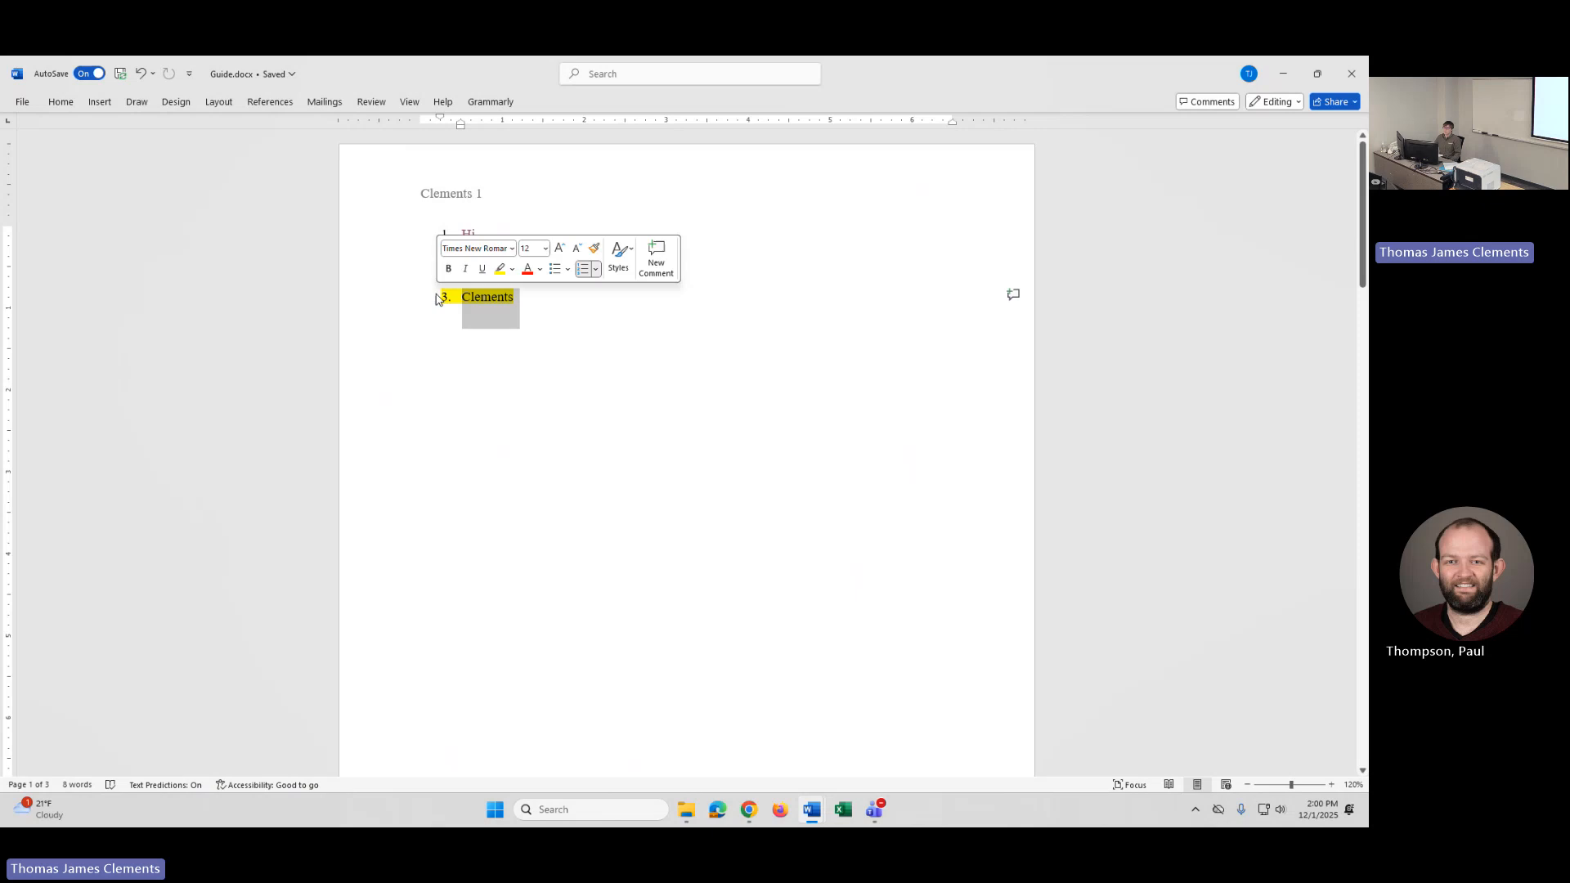
pyautogui.click(51, 104)
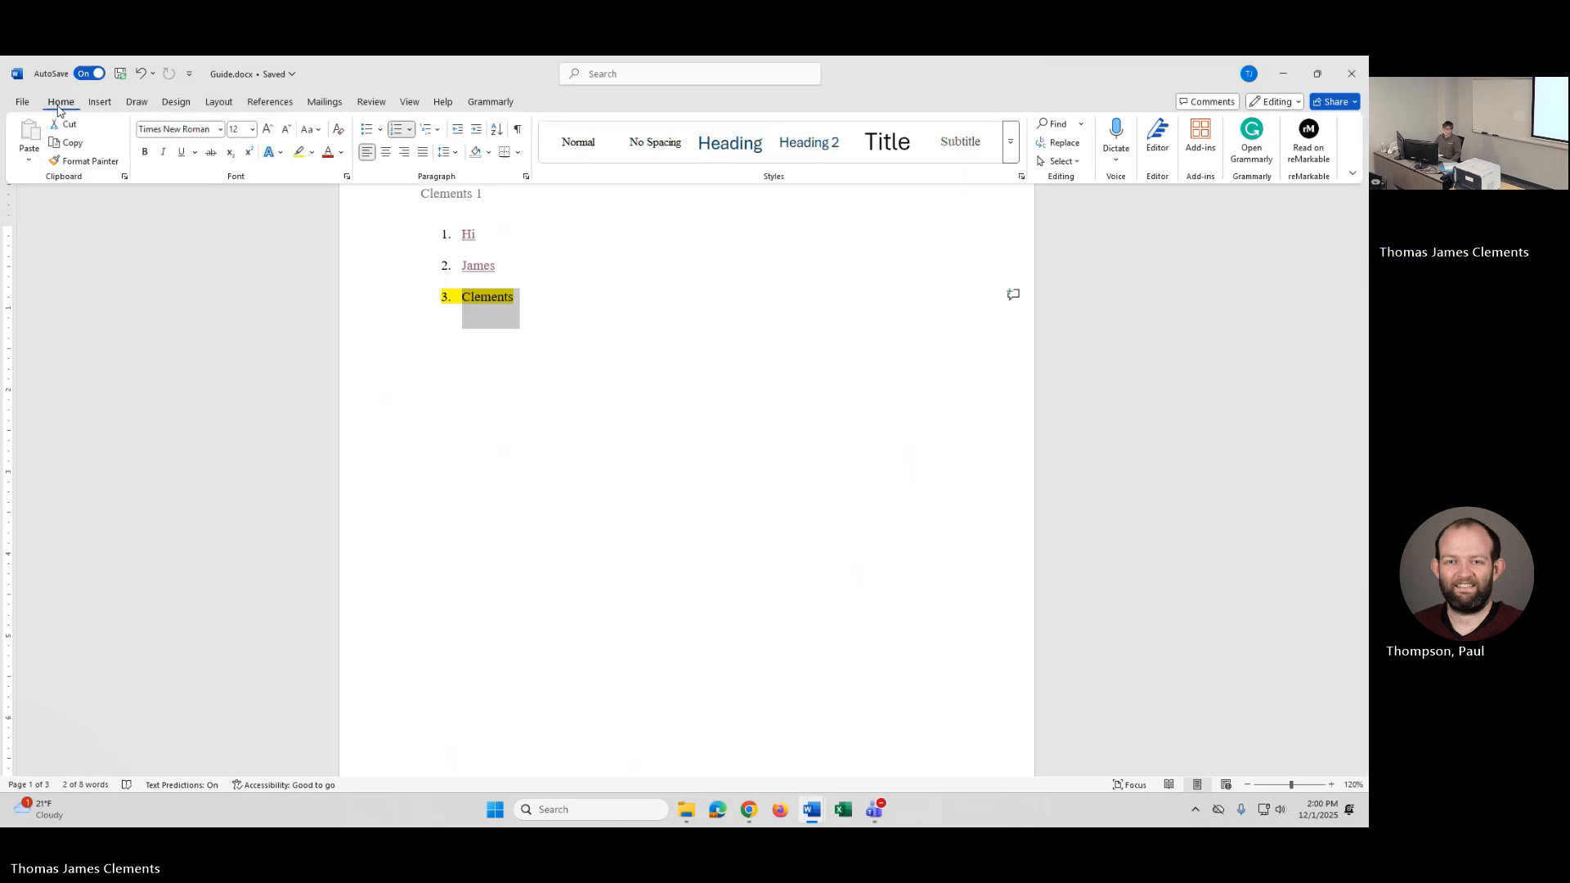
pyautogui.click(310, 153)
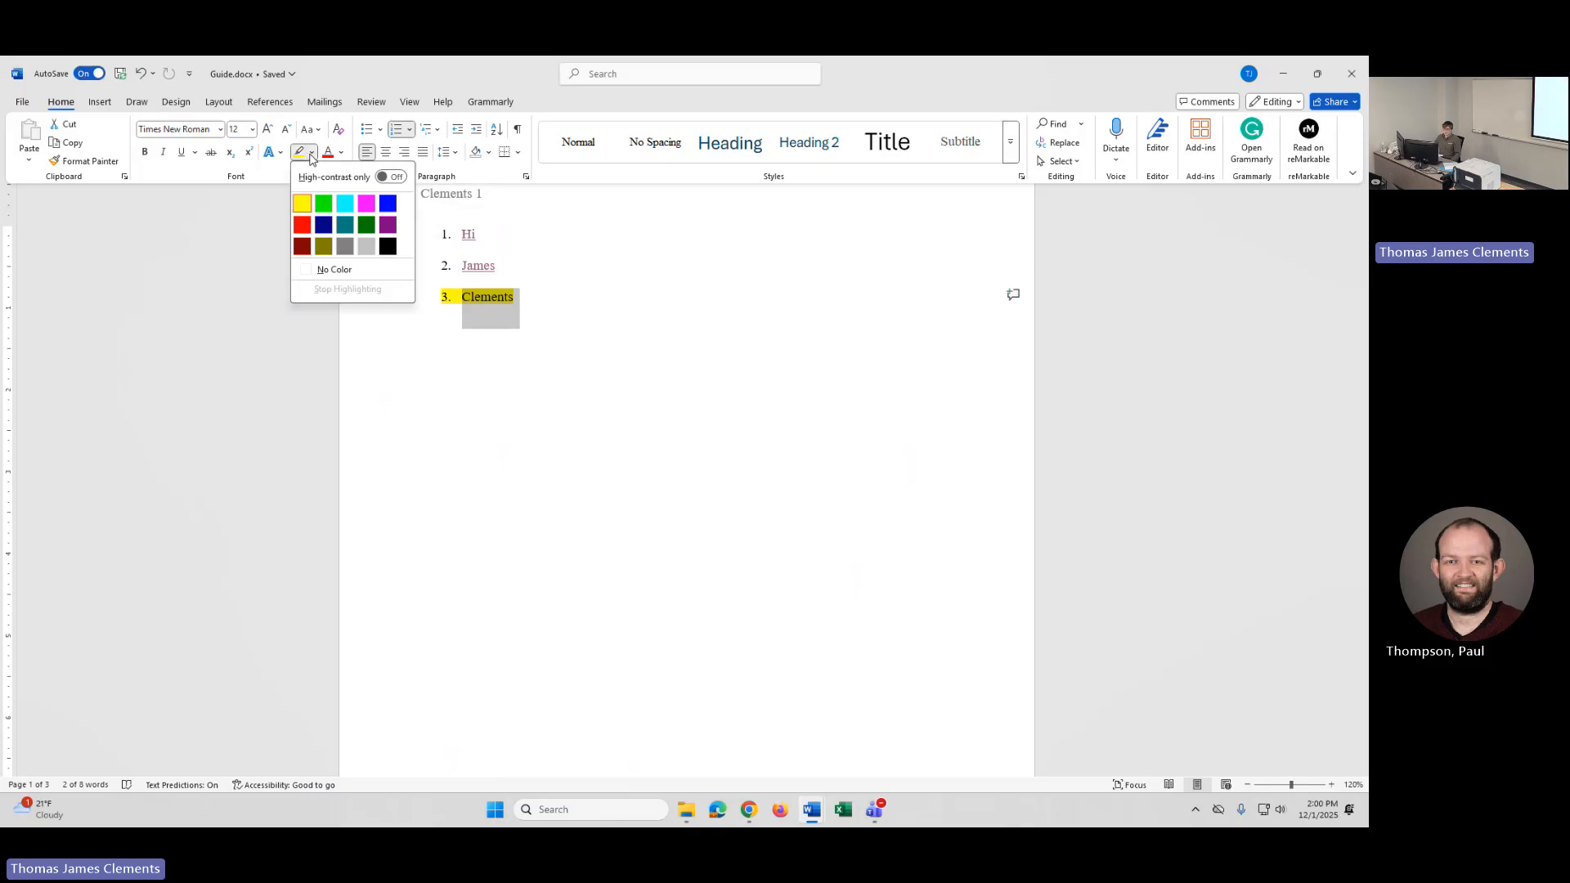
pyautogui.click(318, 271)
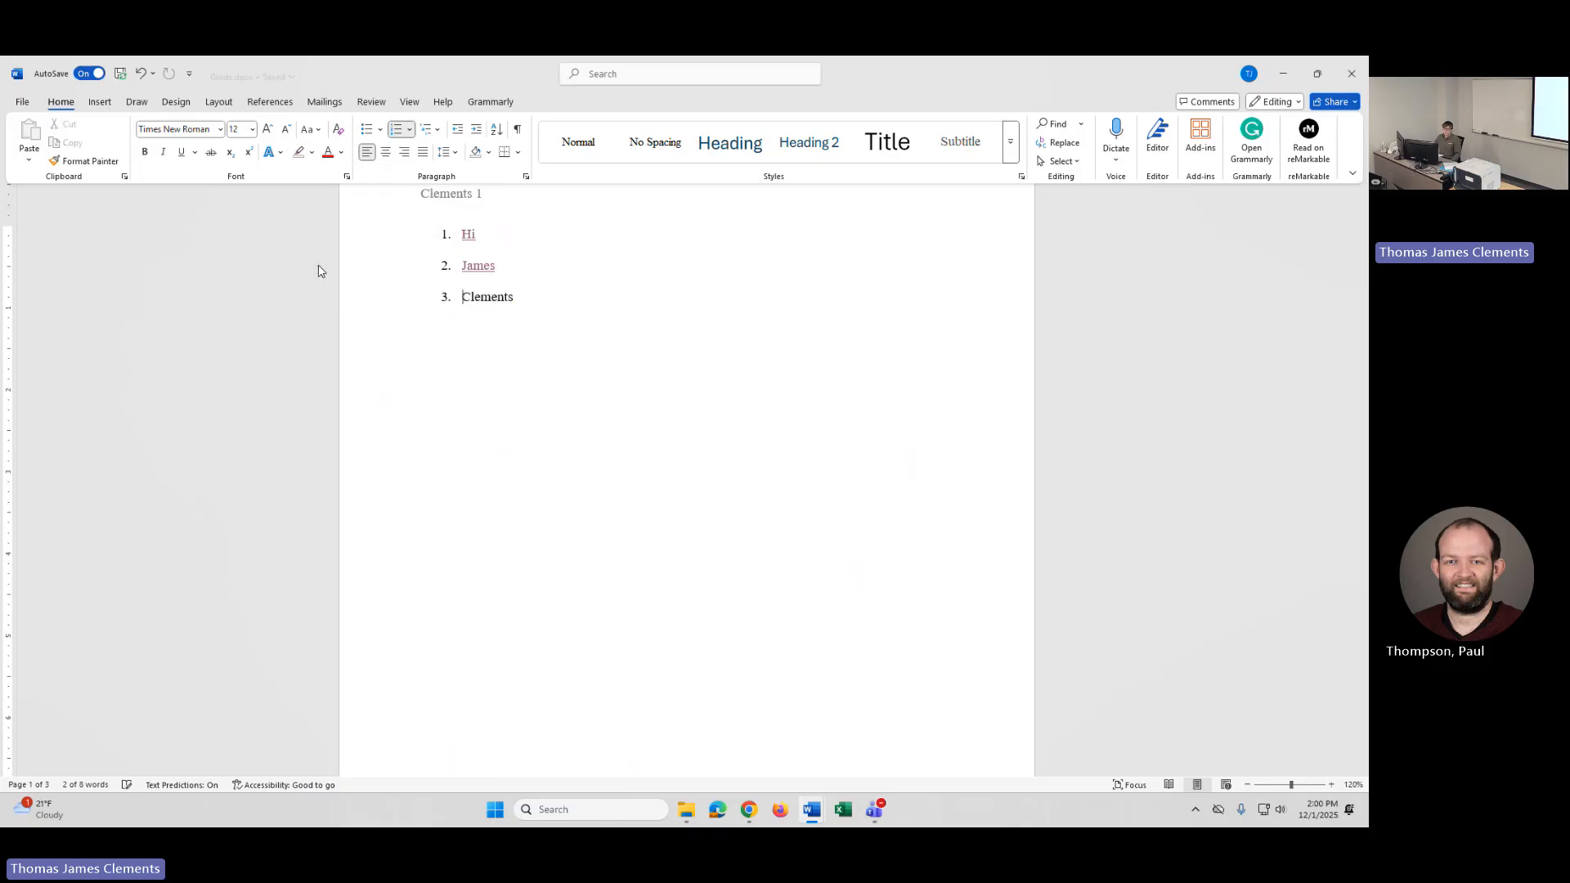
# Step: Try several standard colors for the third list item in the font Colors dialog, and close it without applying one
pyautogui.doubleClick(524, 300)
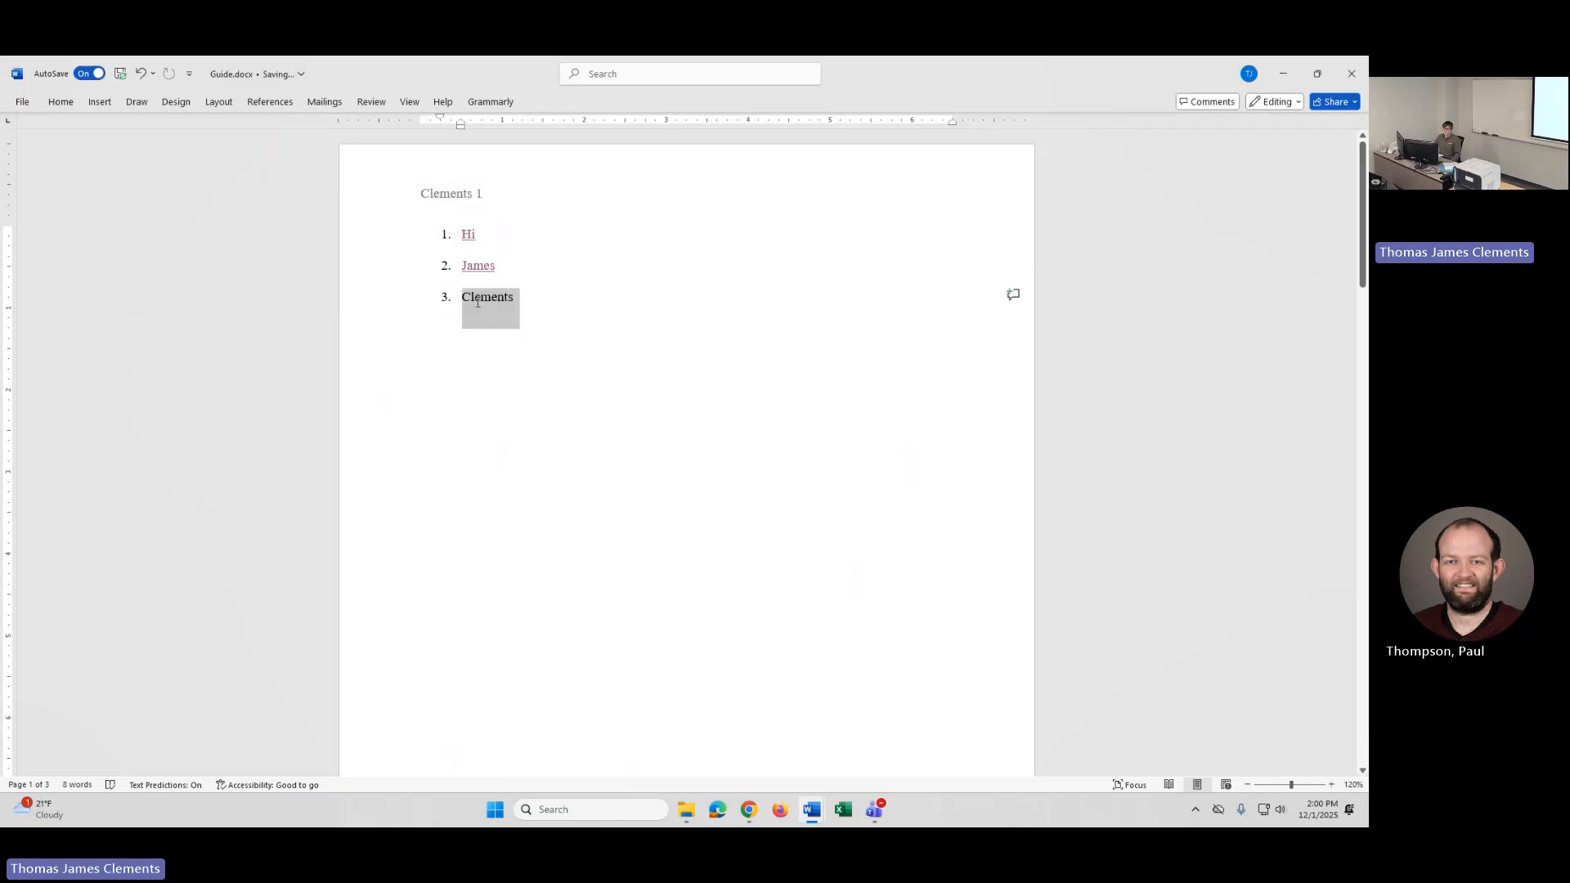
pyautogui.click(62, 105)
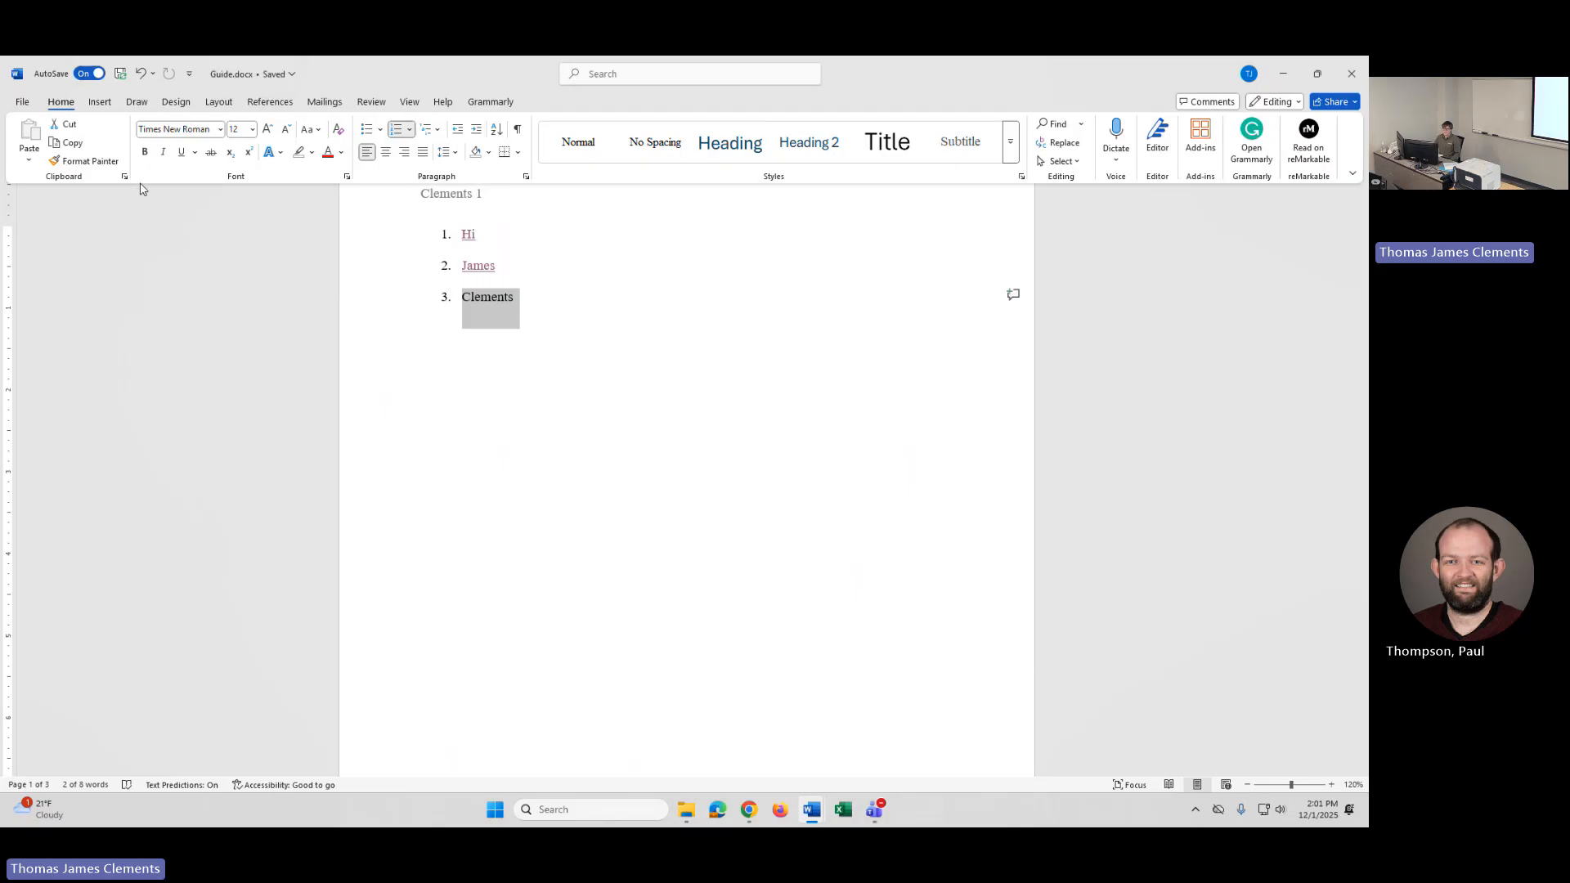
pyautogui.click(341, 155)
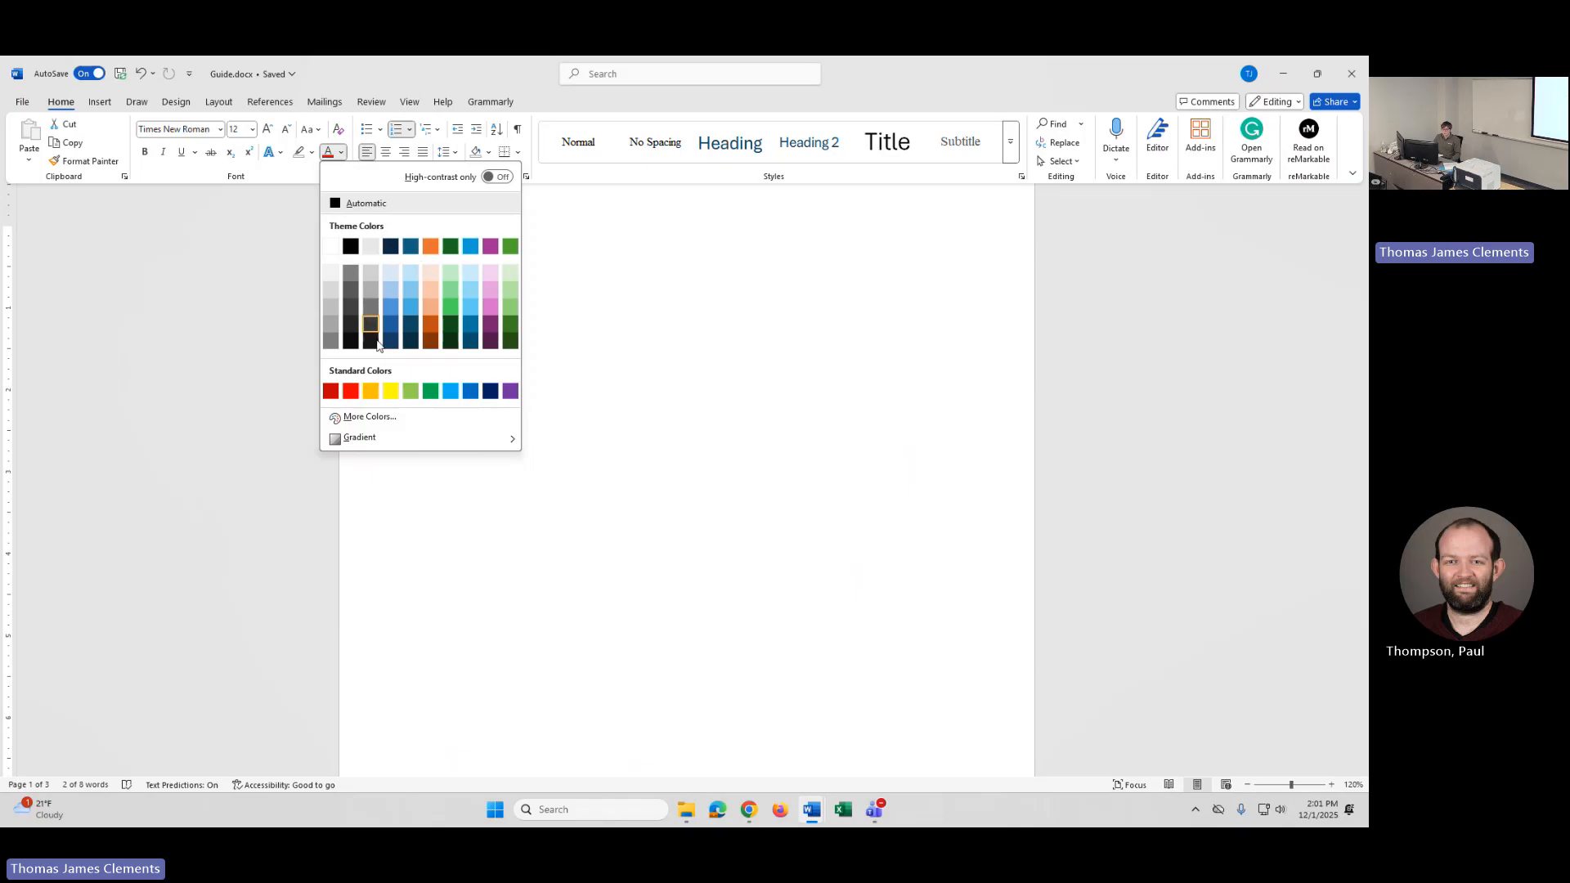
pyautogui.click(369, 417)
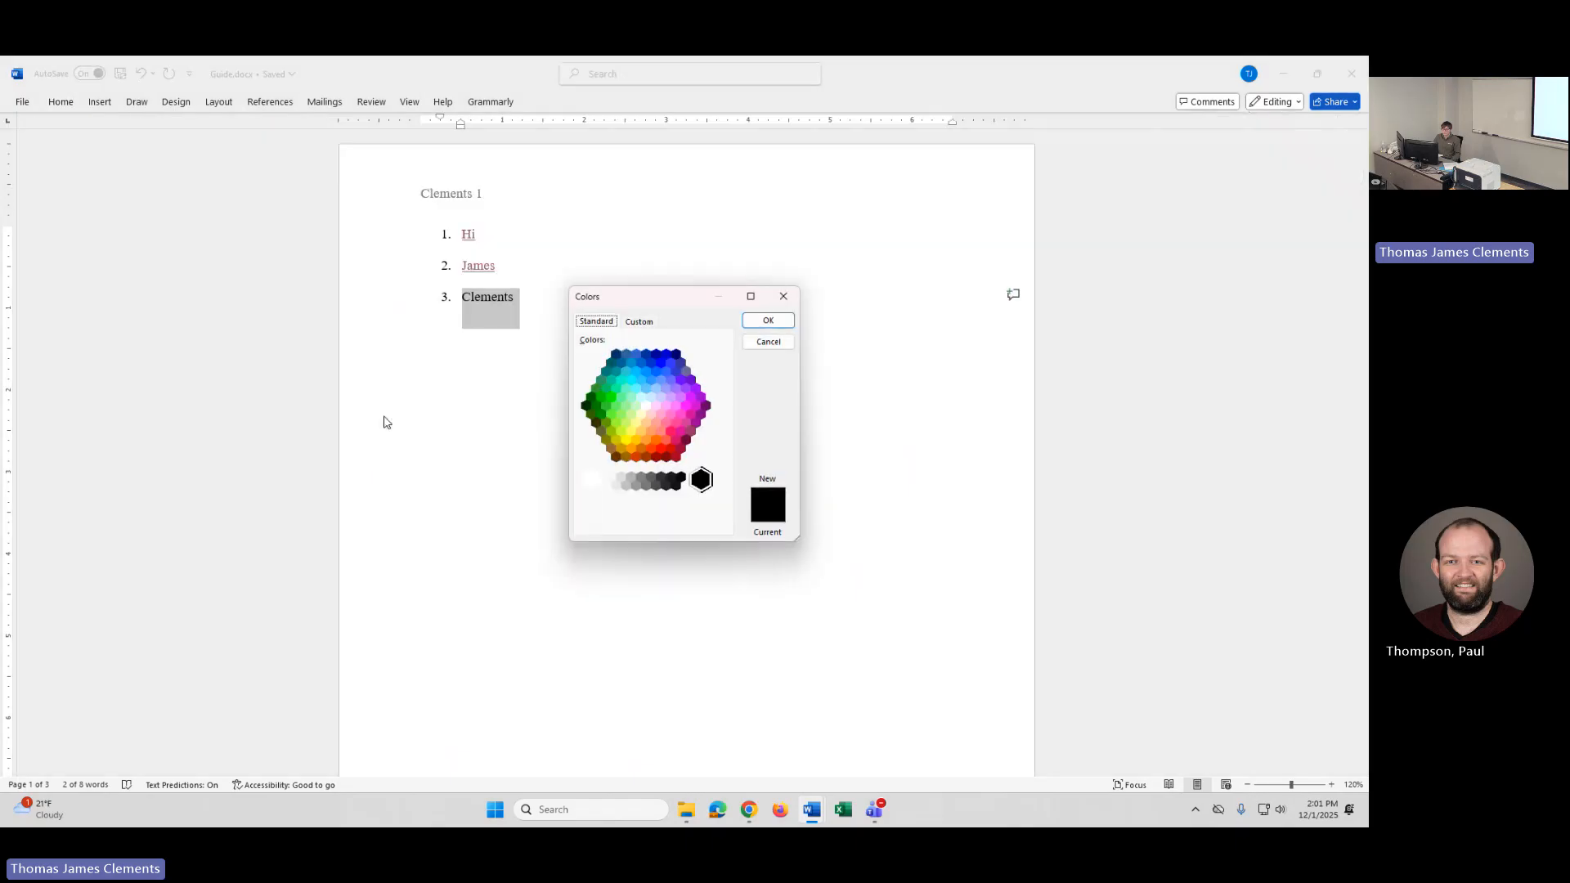
pyautogui.click(621, 425)
pyautogui.click(658, 423)
pyautogui.click(651, 396)
pyautogui.click(601, 381)
pyautogui.click(782, 296)
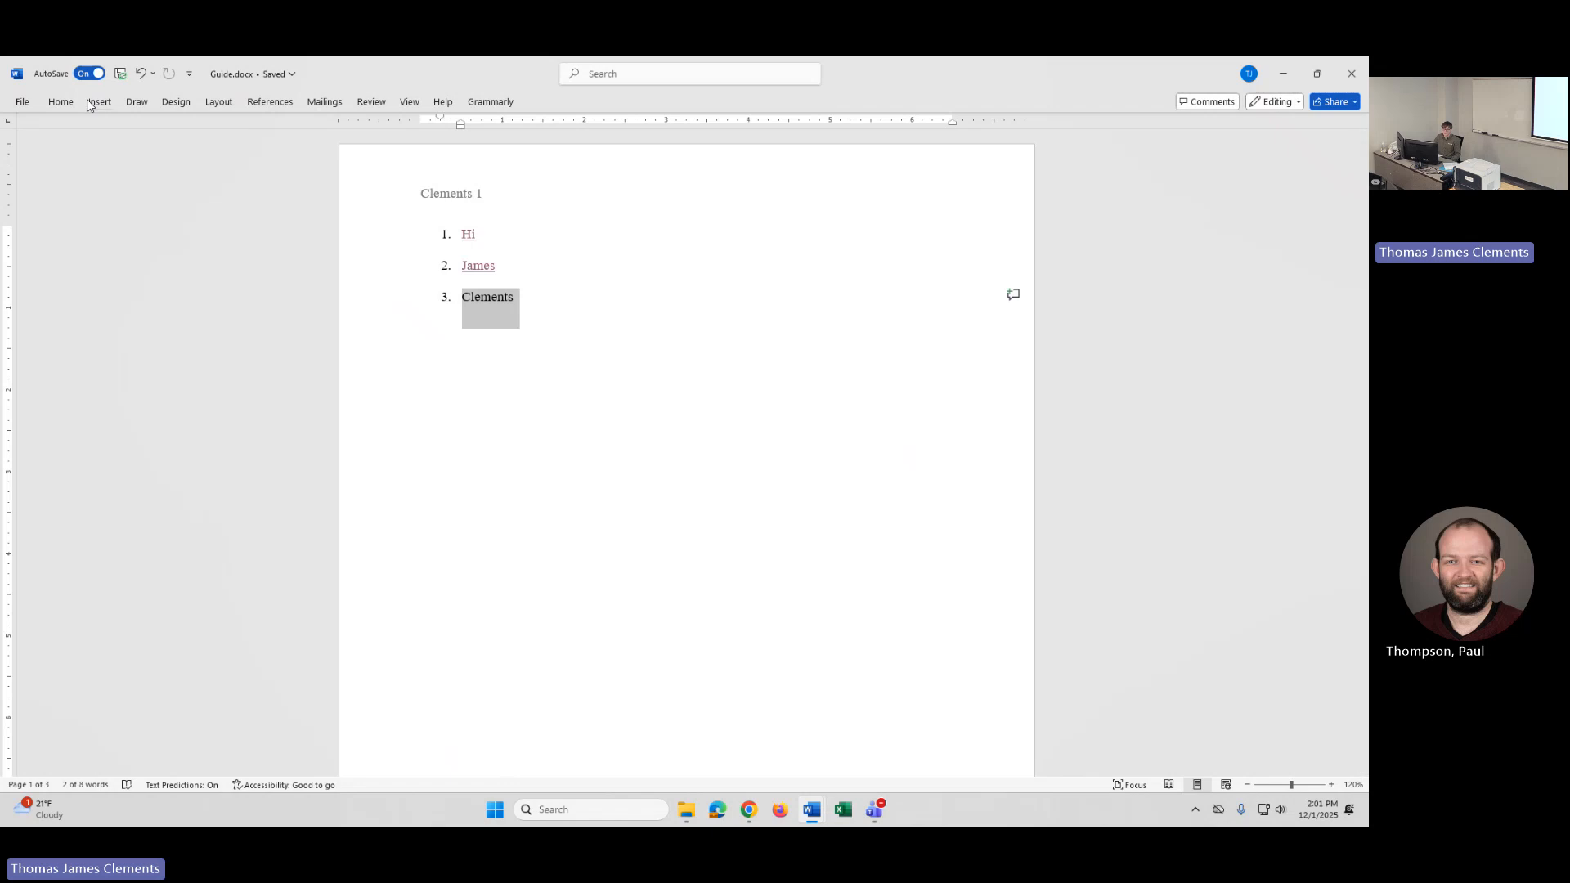
# Step: Set the third list item's font color to a dark blue theme color
pyautogui.click(61, 103)
pyautogui.click(342, 155)
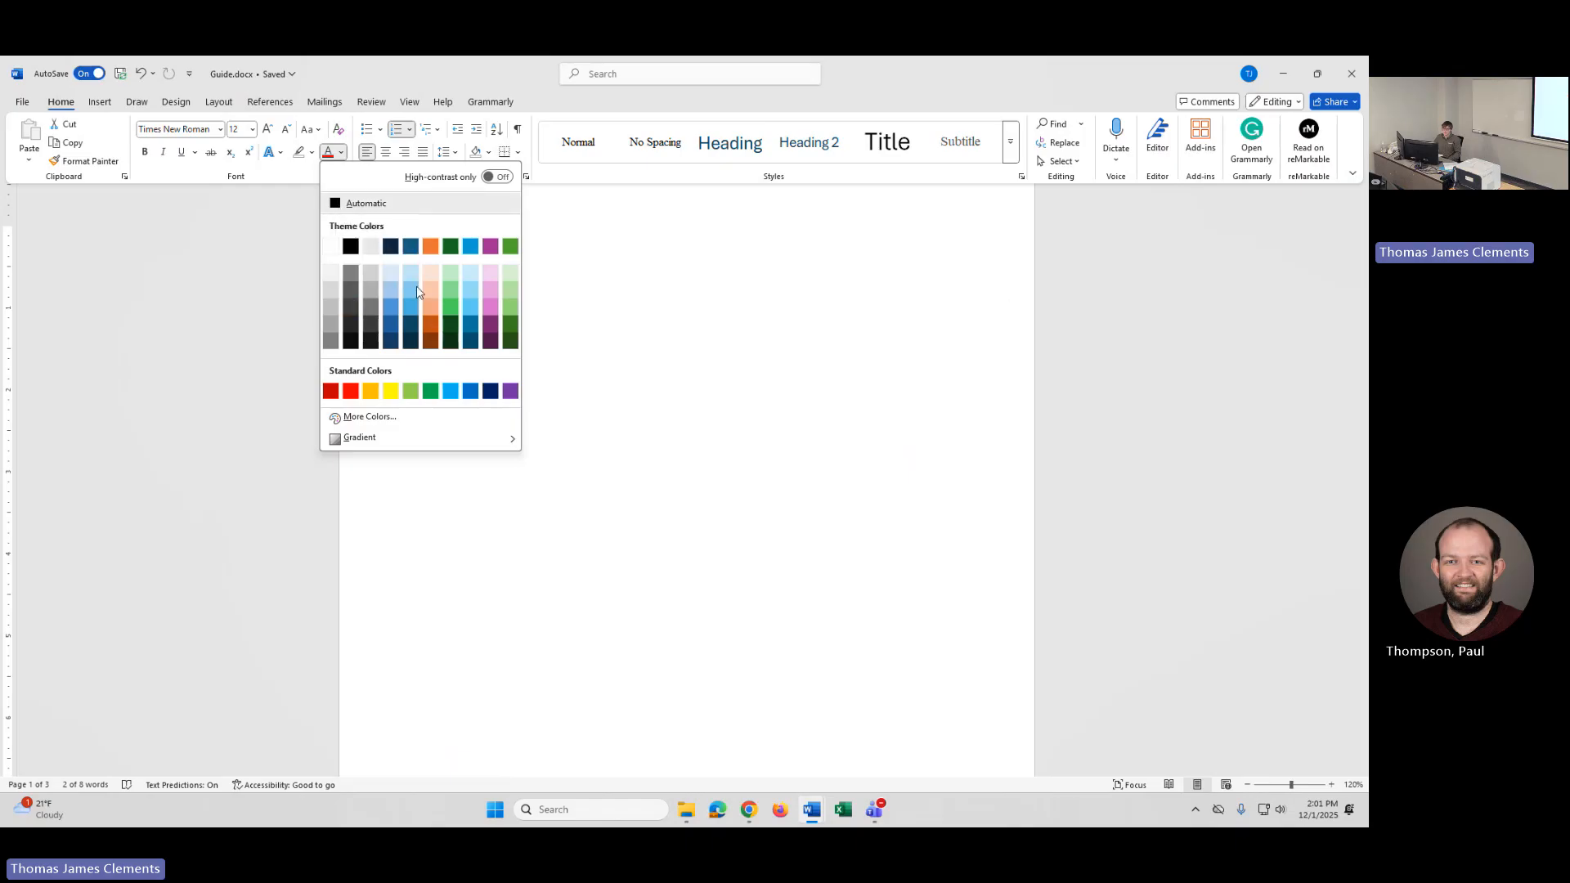
pyautogui.click(392, 330)
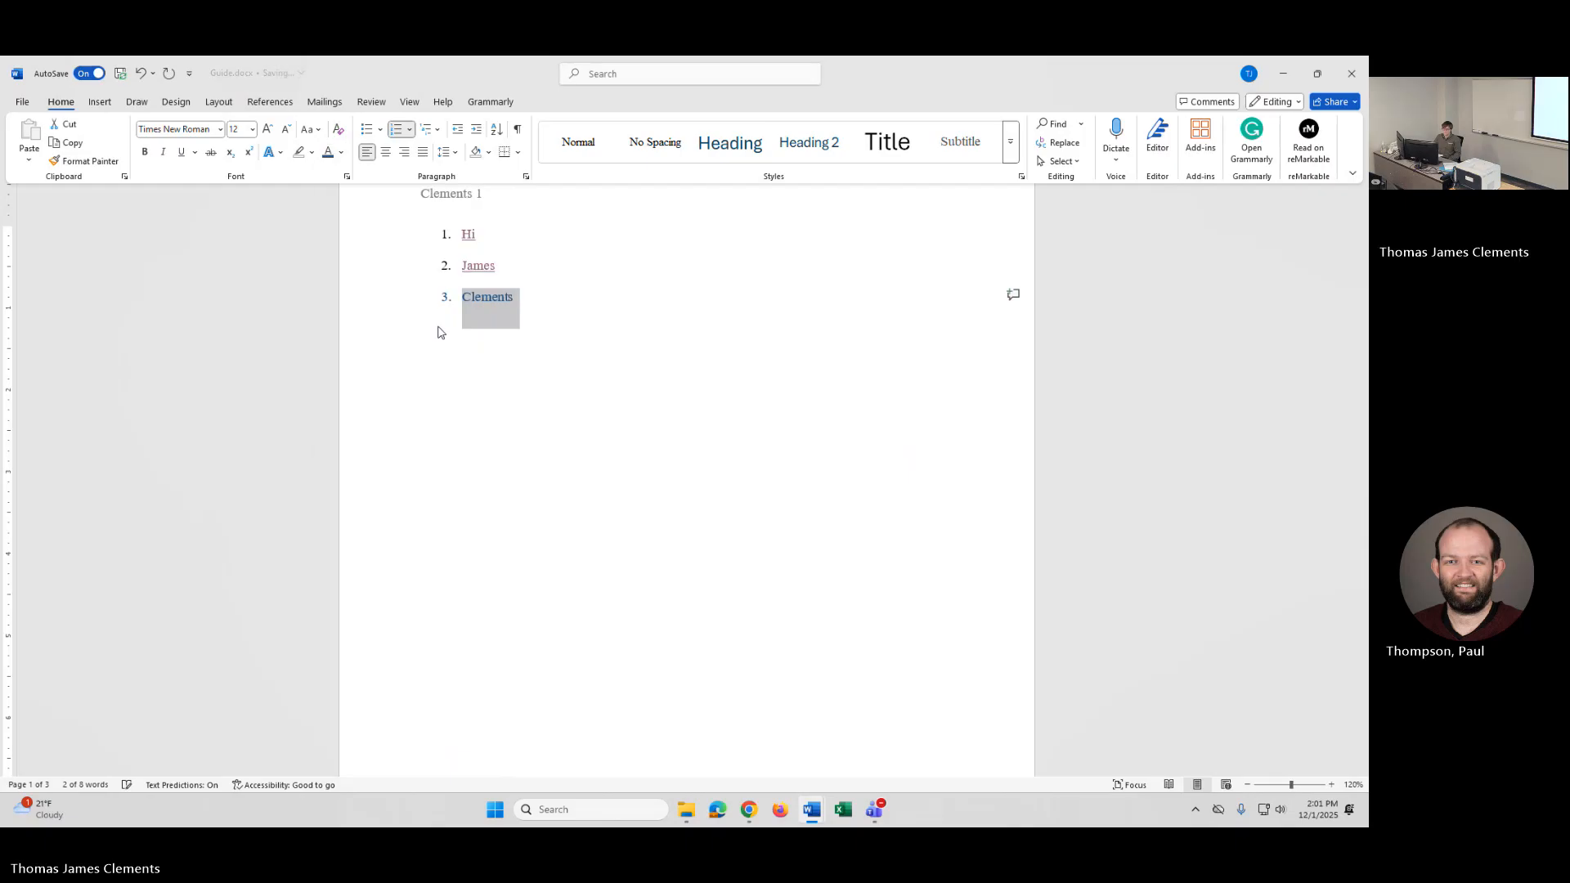
pyautogui.click(597, 304)
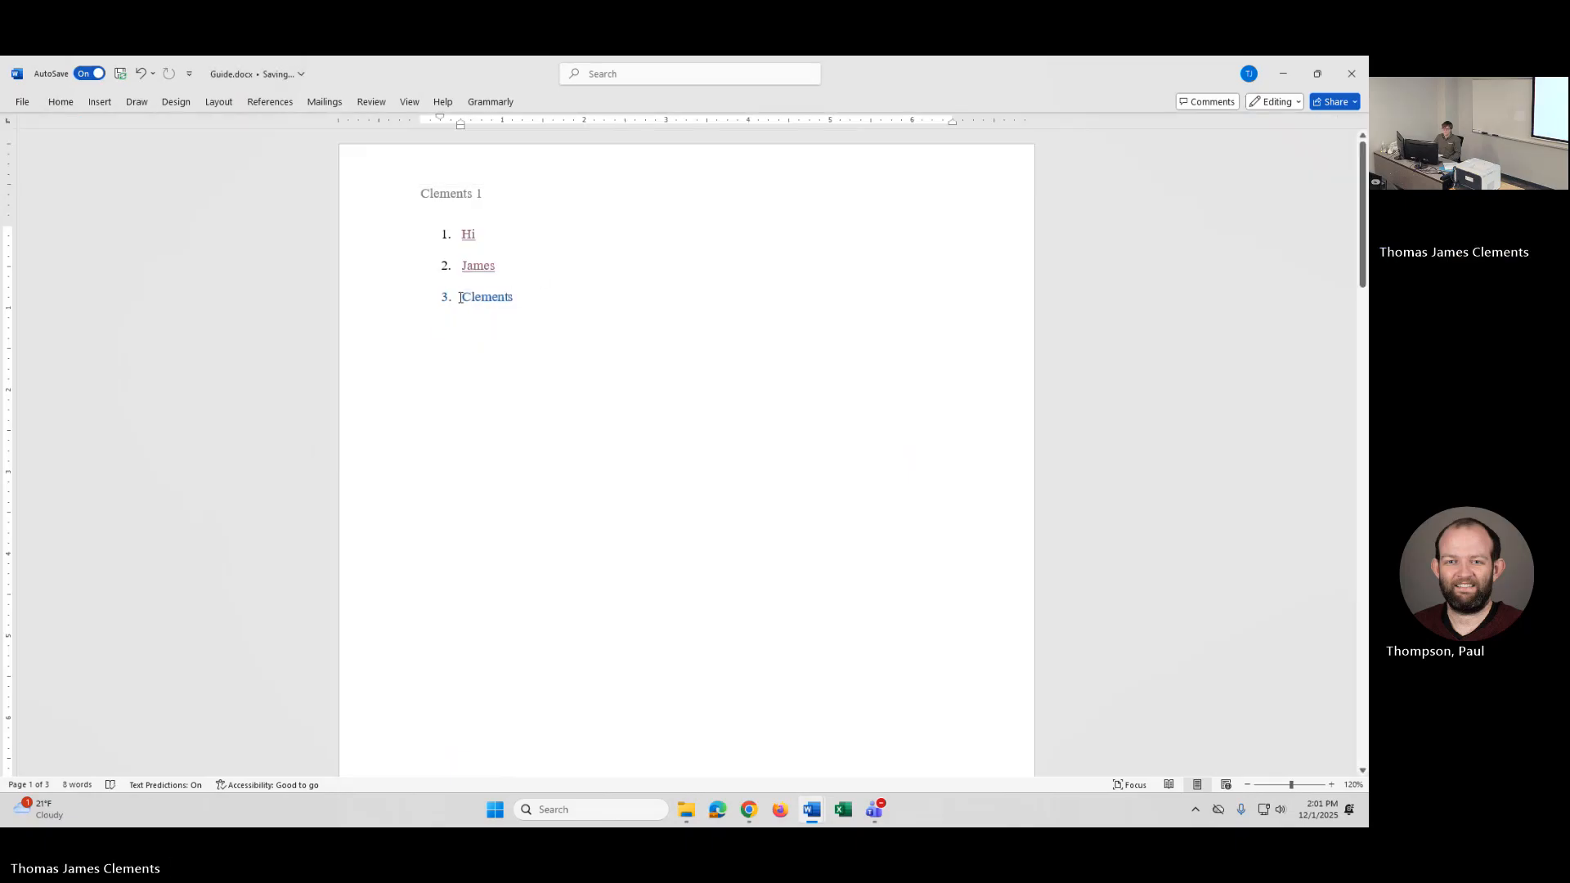
# Step: Change the third list item's font color to a light green theme color
pyautogui.moveTo(520, 299); pyautogui.dragTo(459, 299)
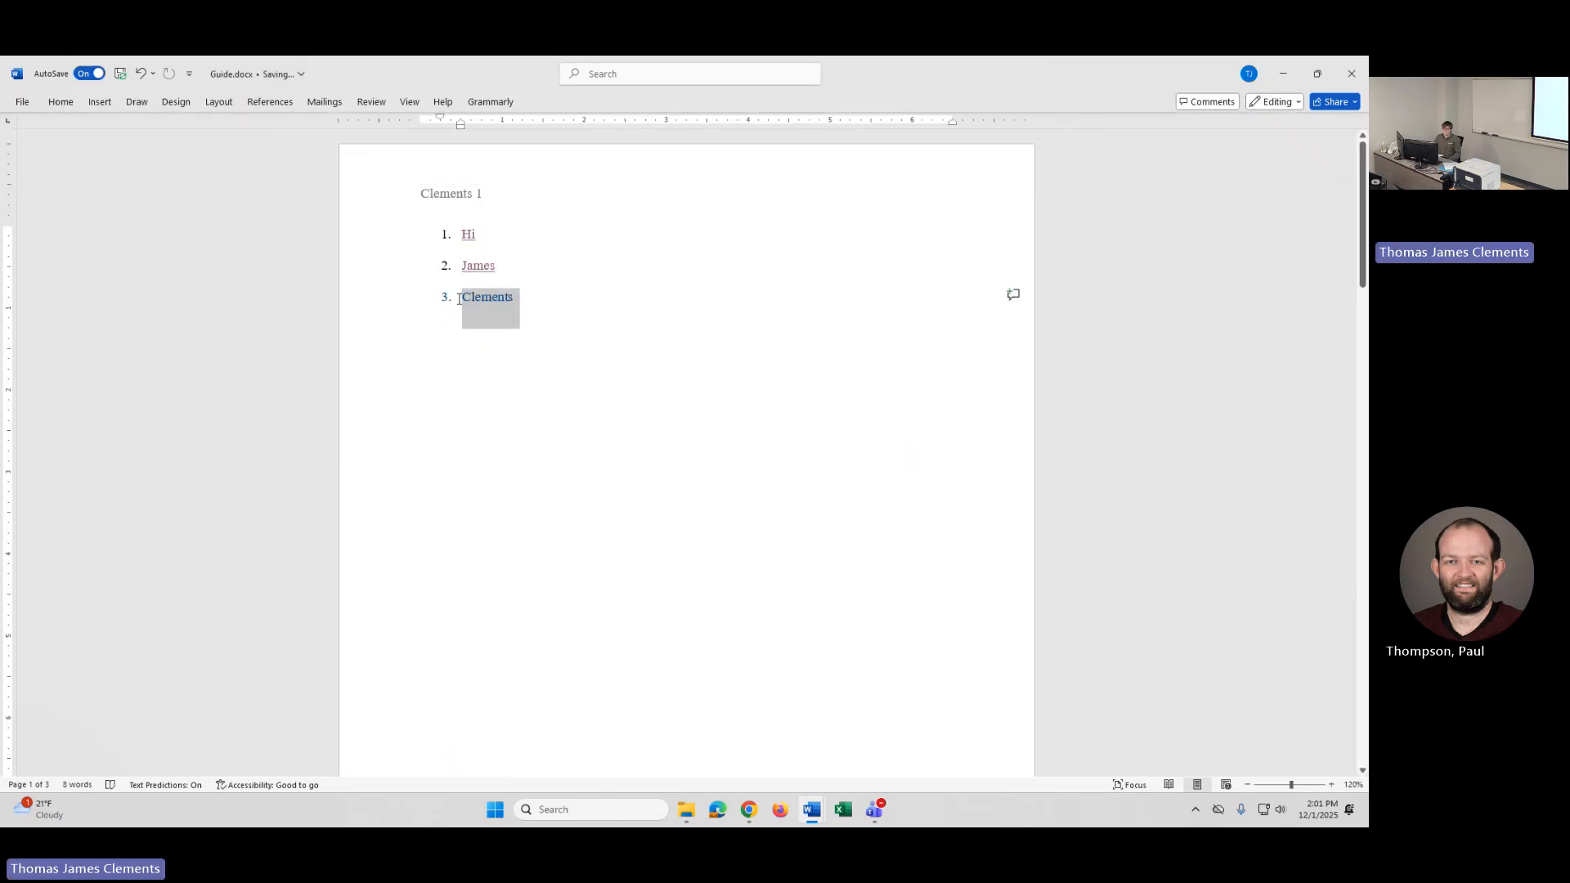
pyautogui.click(61, 103)
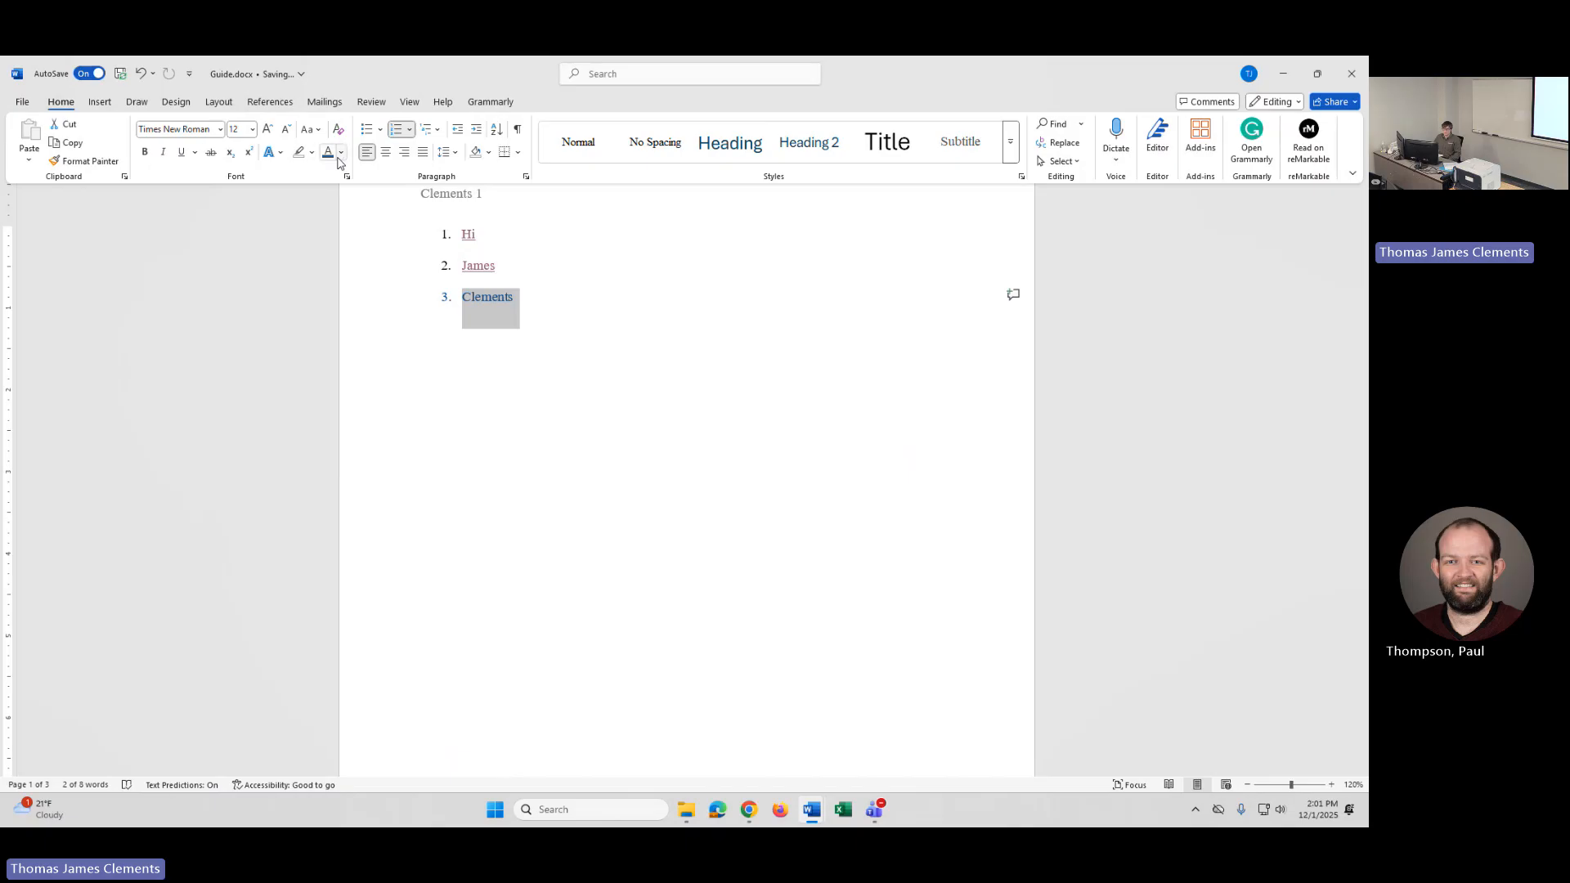
pyautogui.click(341, 153)
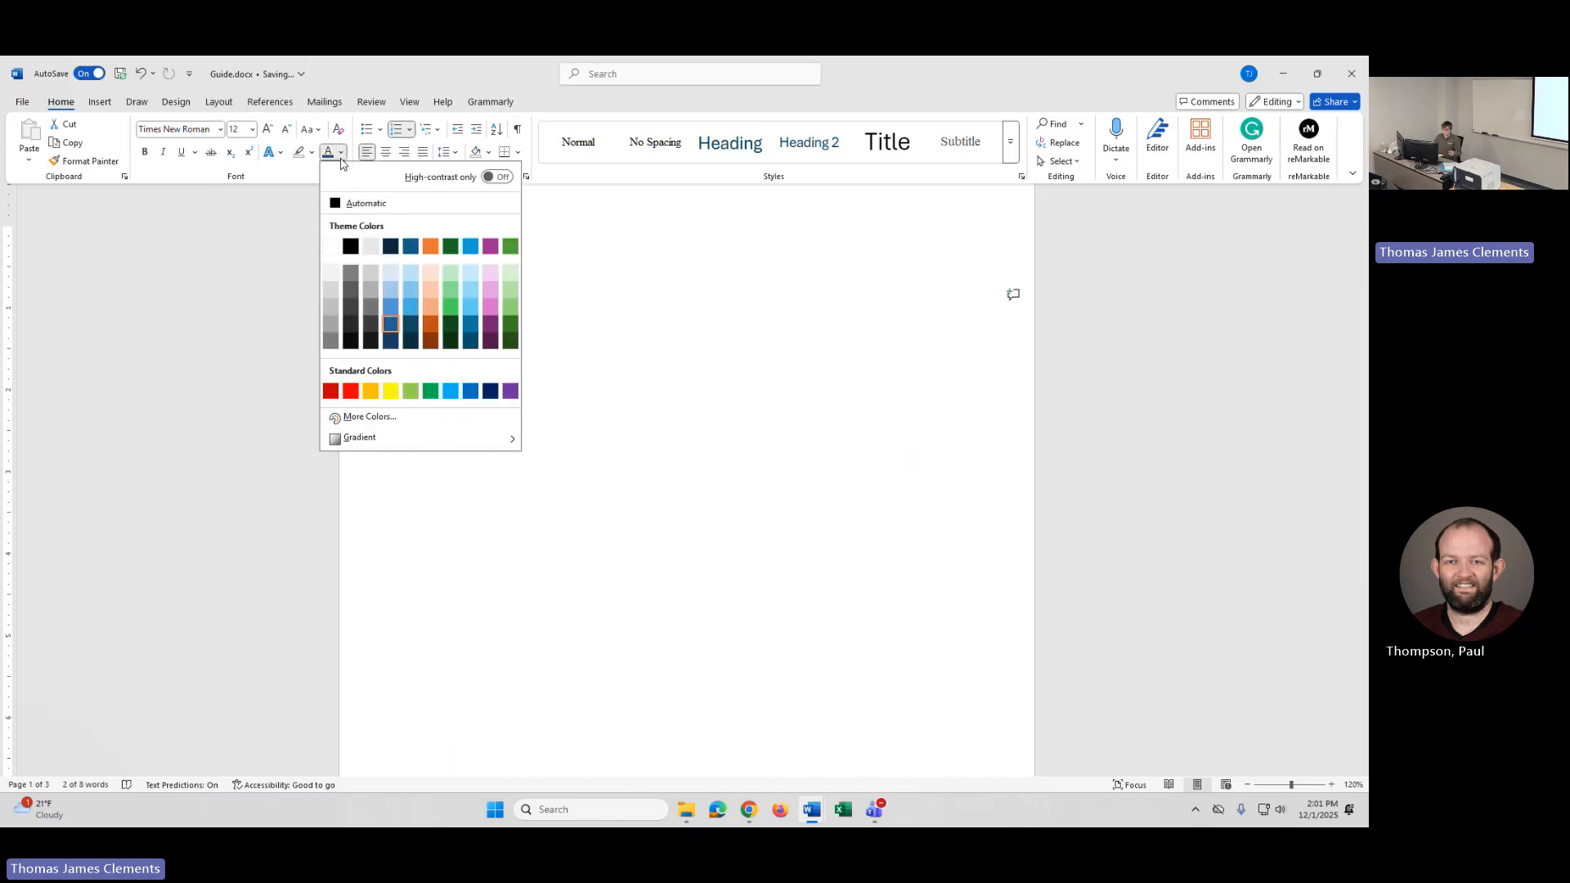
pyautogui.click(510, 309)
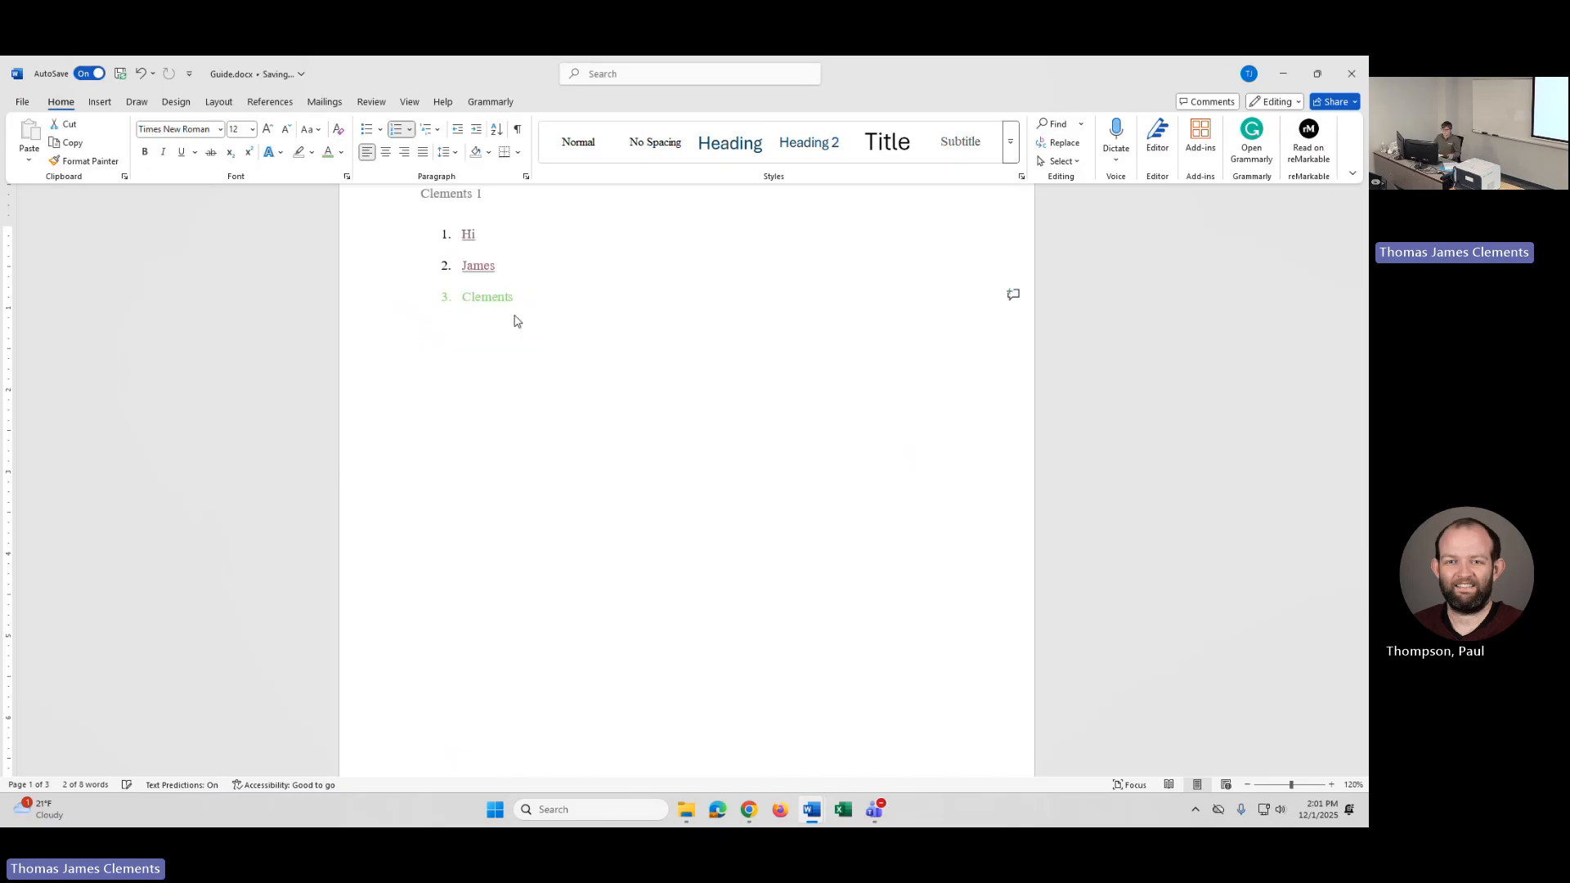
pyautogui.click(512, 266)
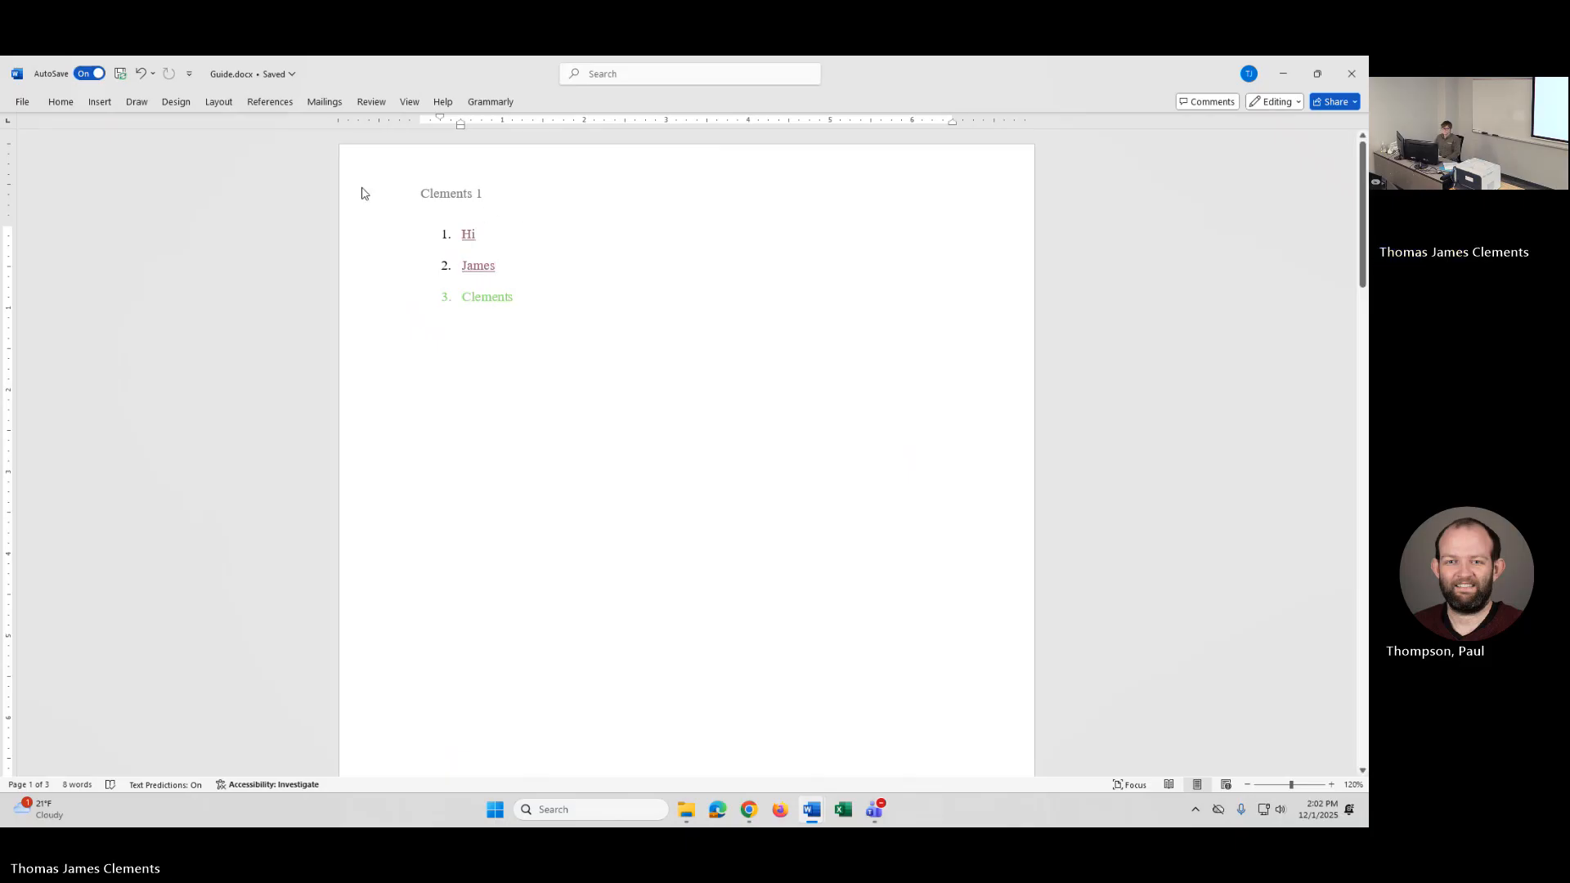
# Step: Open the Manage Access settings for sharing the Guide document
pyautogui.click(54, 105)
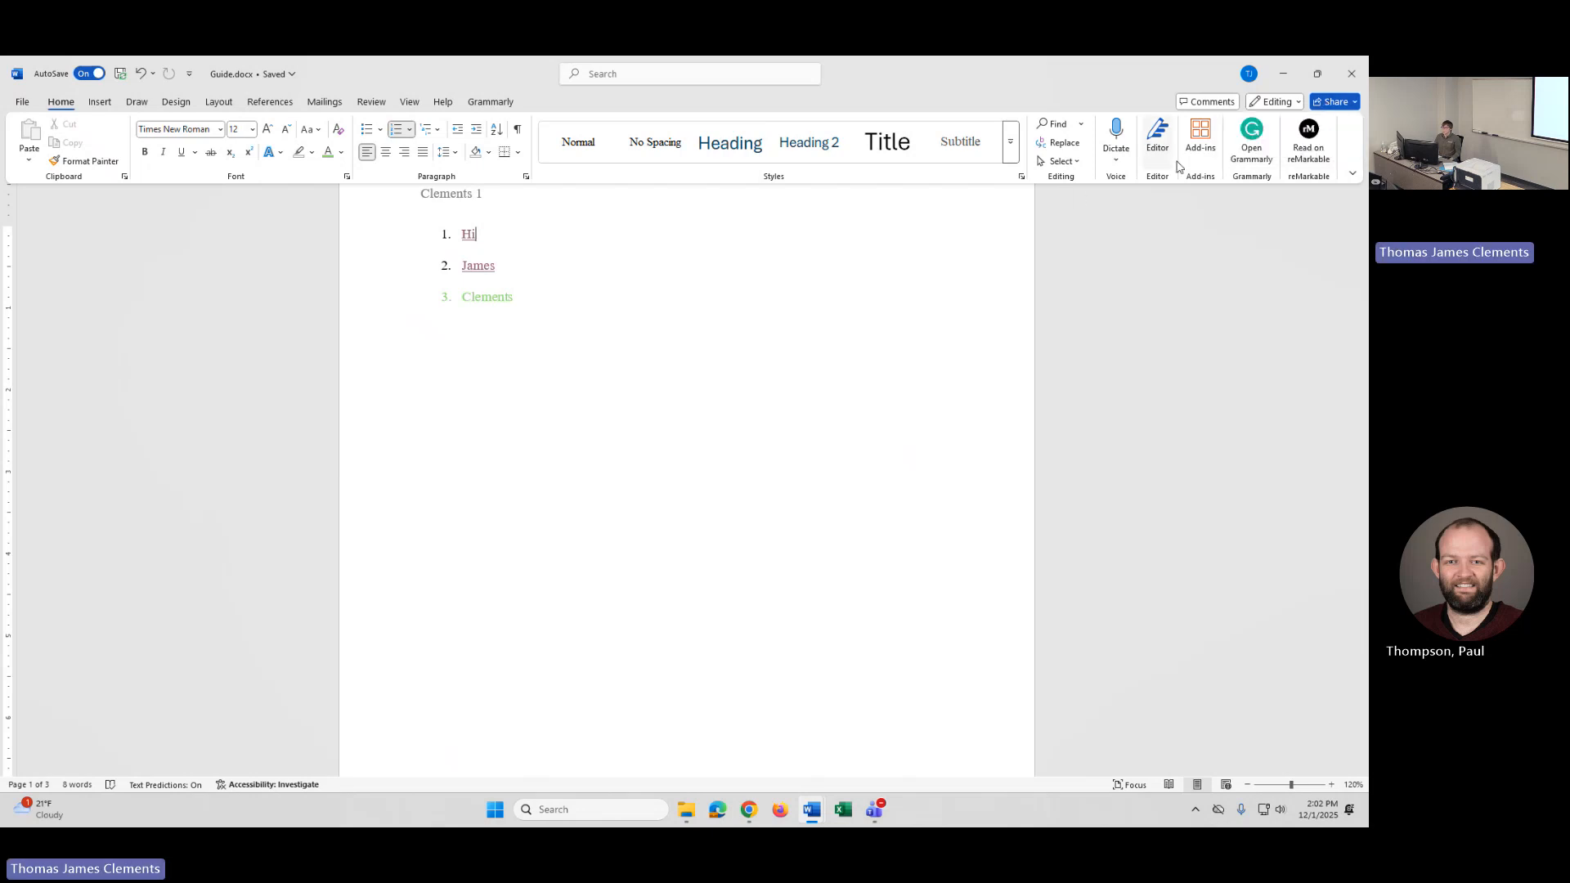
pyautogui.click(1322, 102)
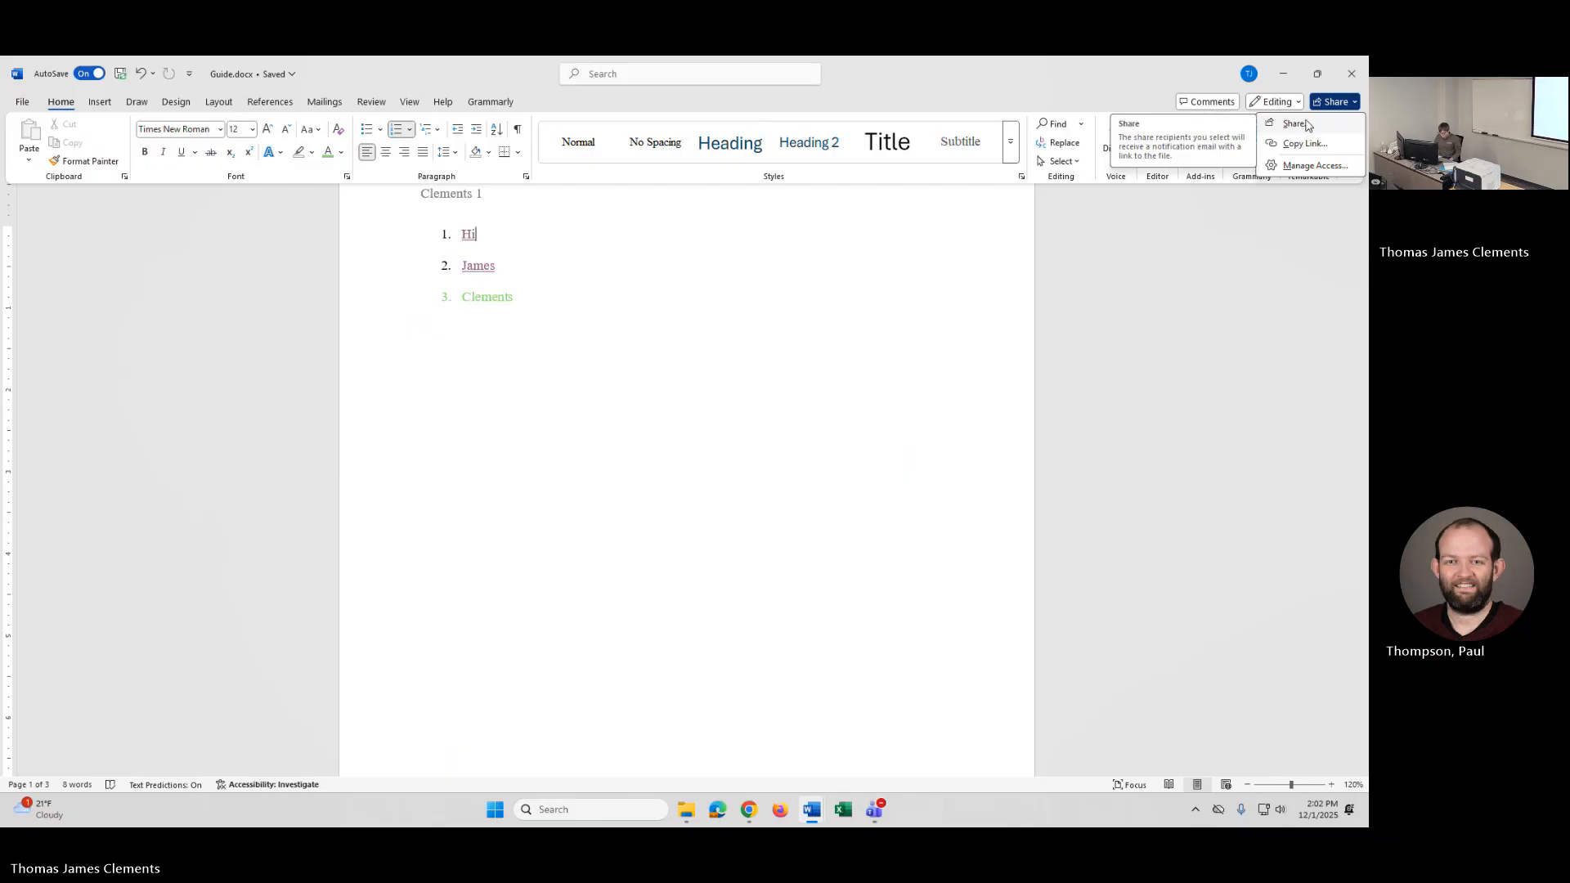
pyautogui.click(1302, 166)
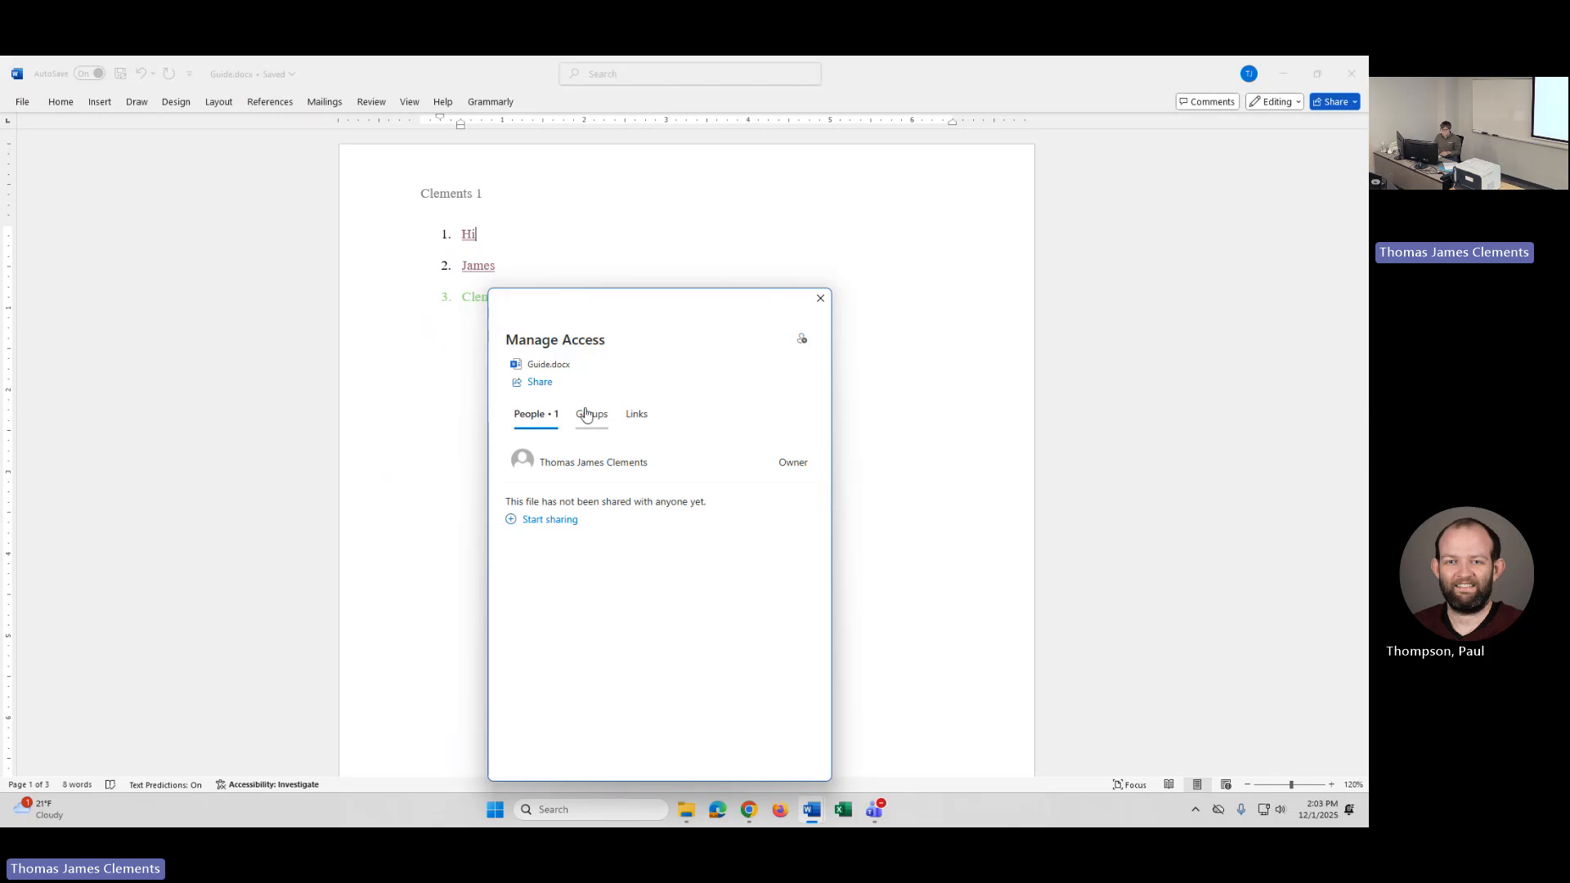
# Step: Open the sharing form for the Guide document and set the recipients' permission to Can edit
pyautogui.click(528, 384)
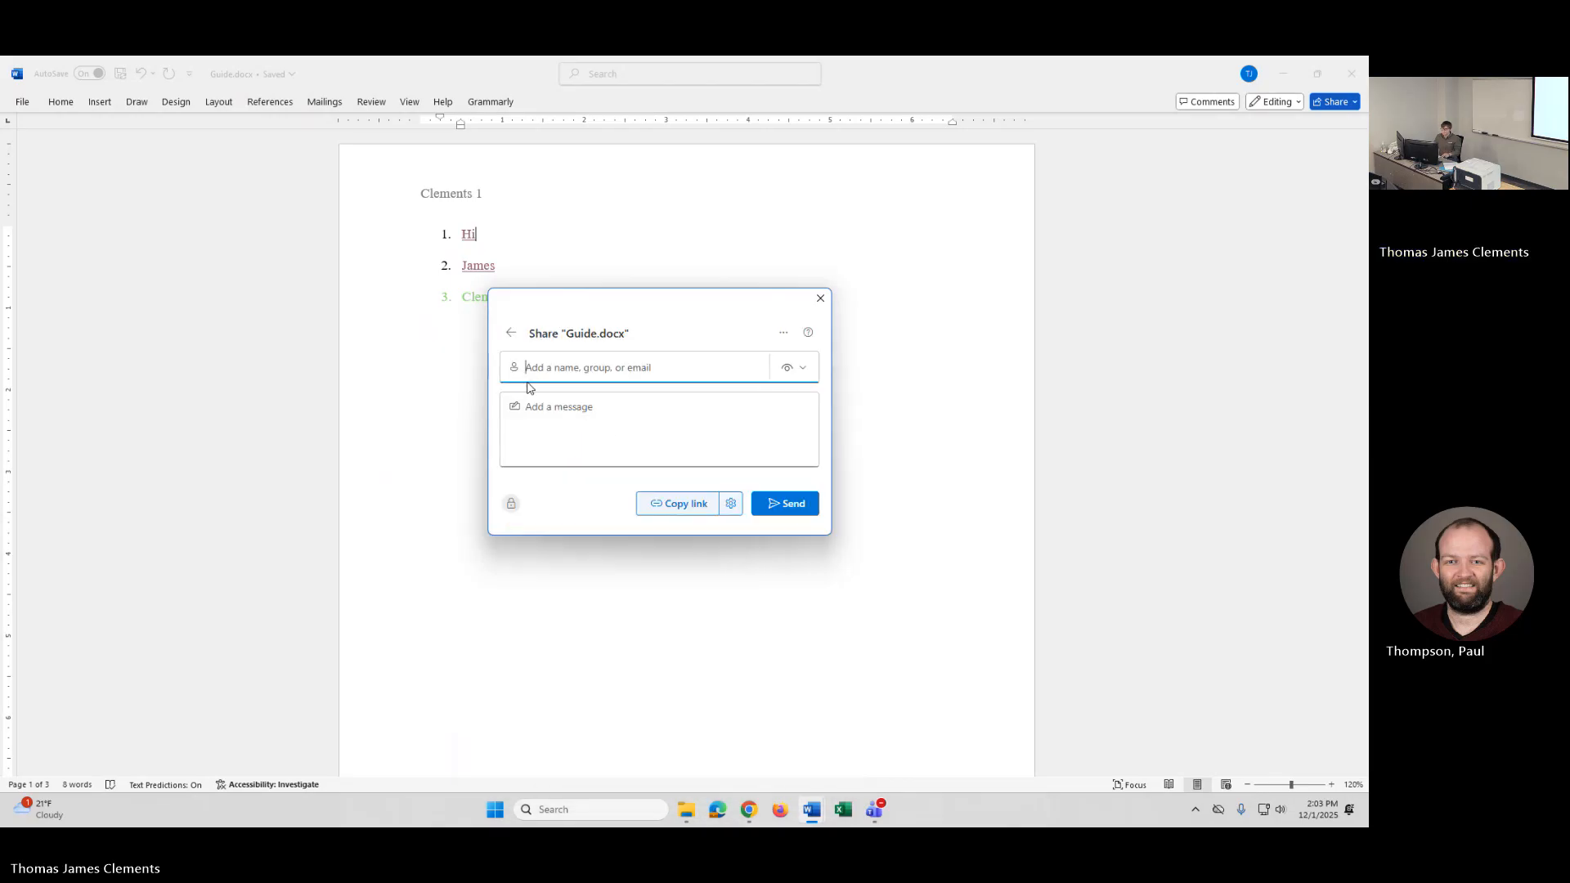
pyautogui.click(585, 372)
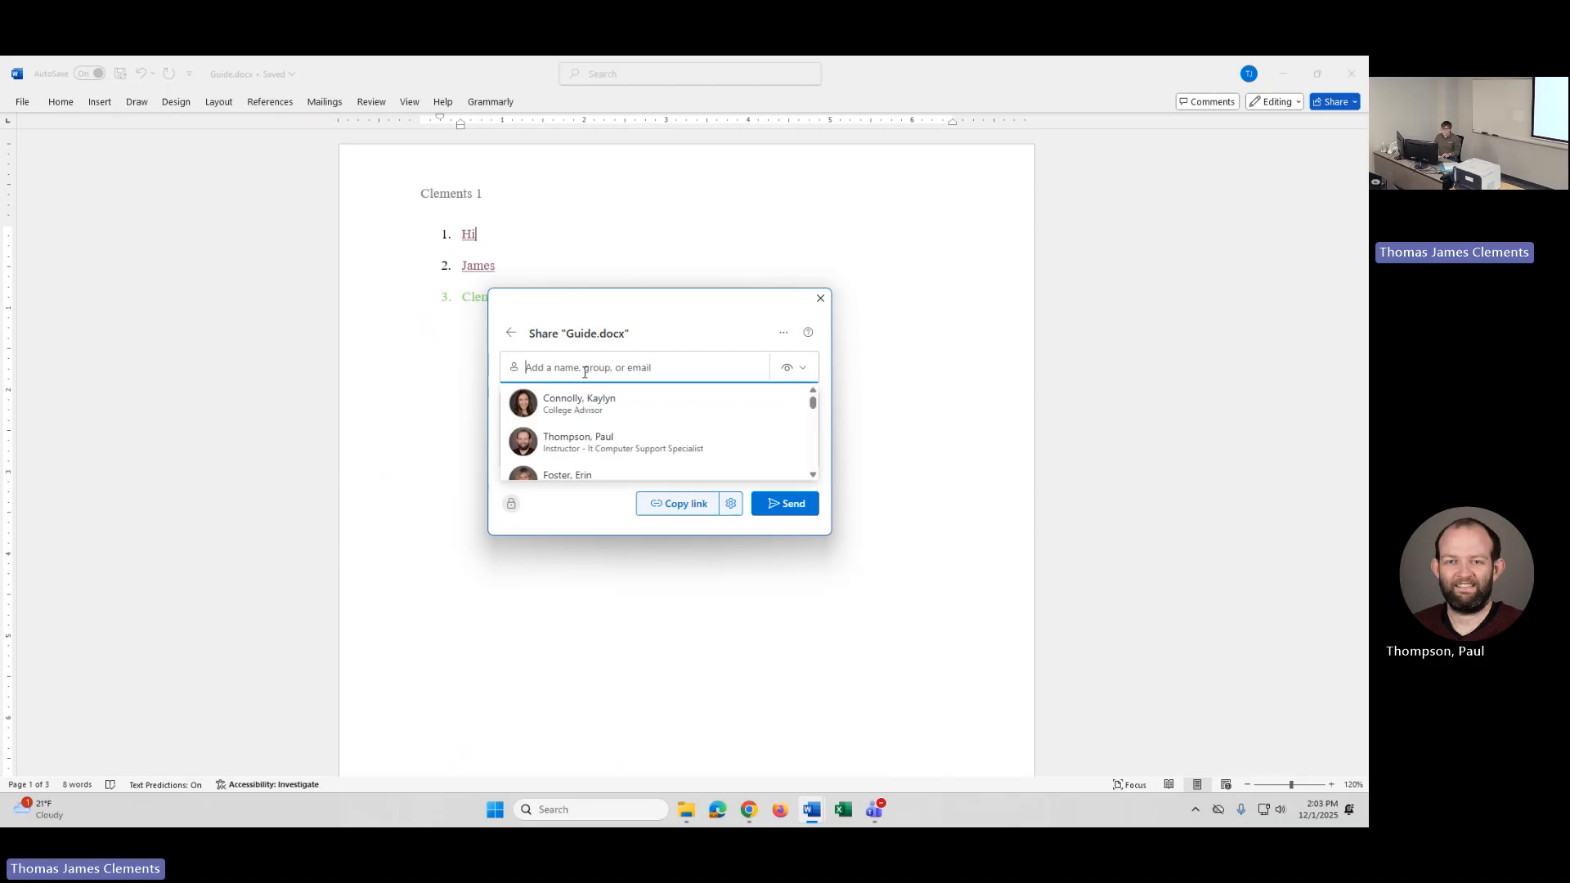
pyautogui.click(643, 321)
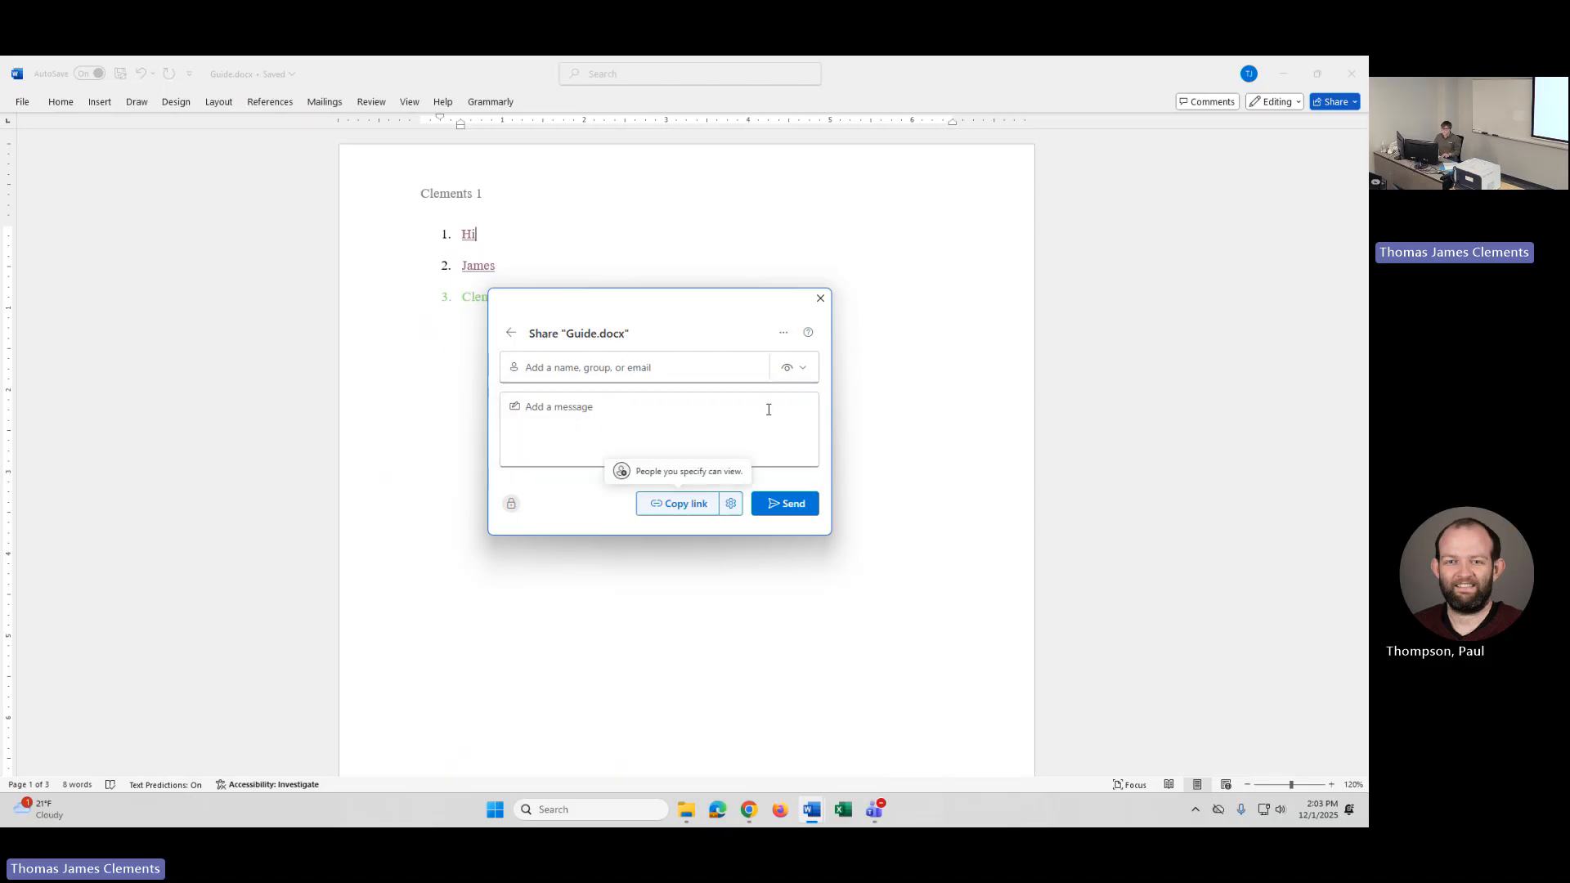
pyautogui.click(798, 376)
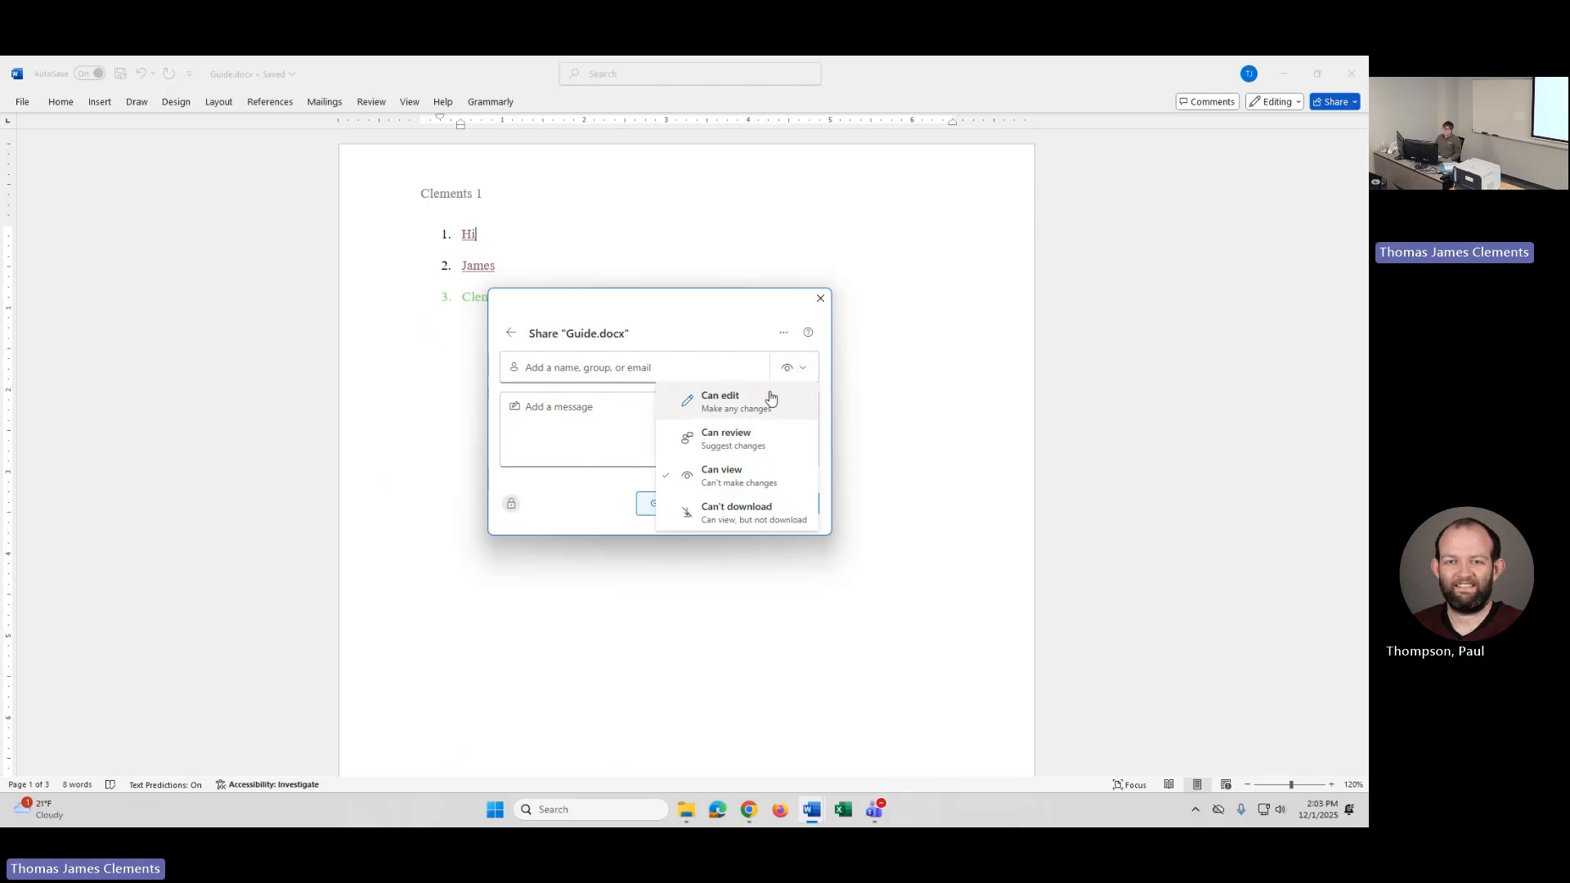
pyautogui.click(770, 398)
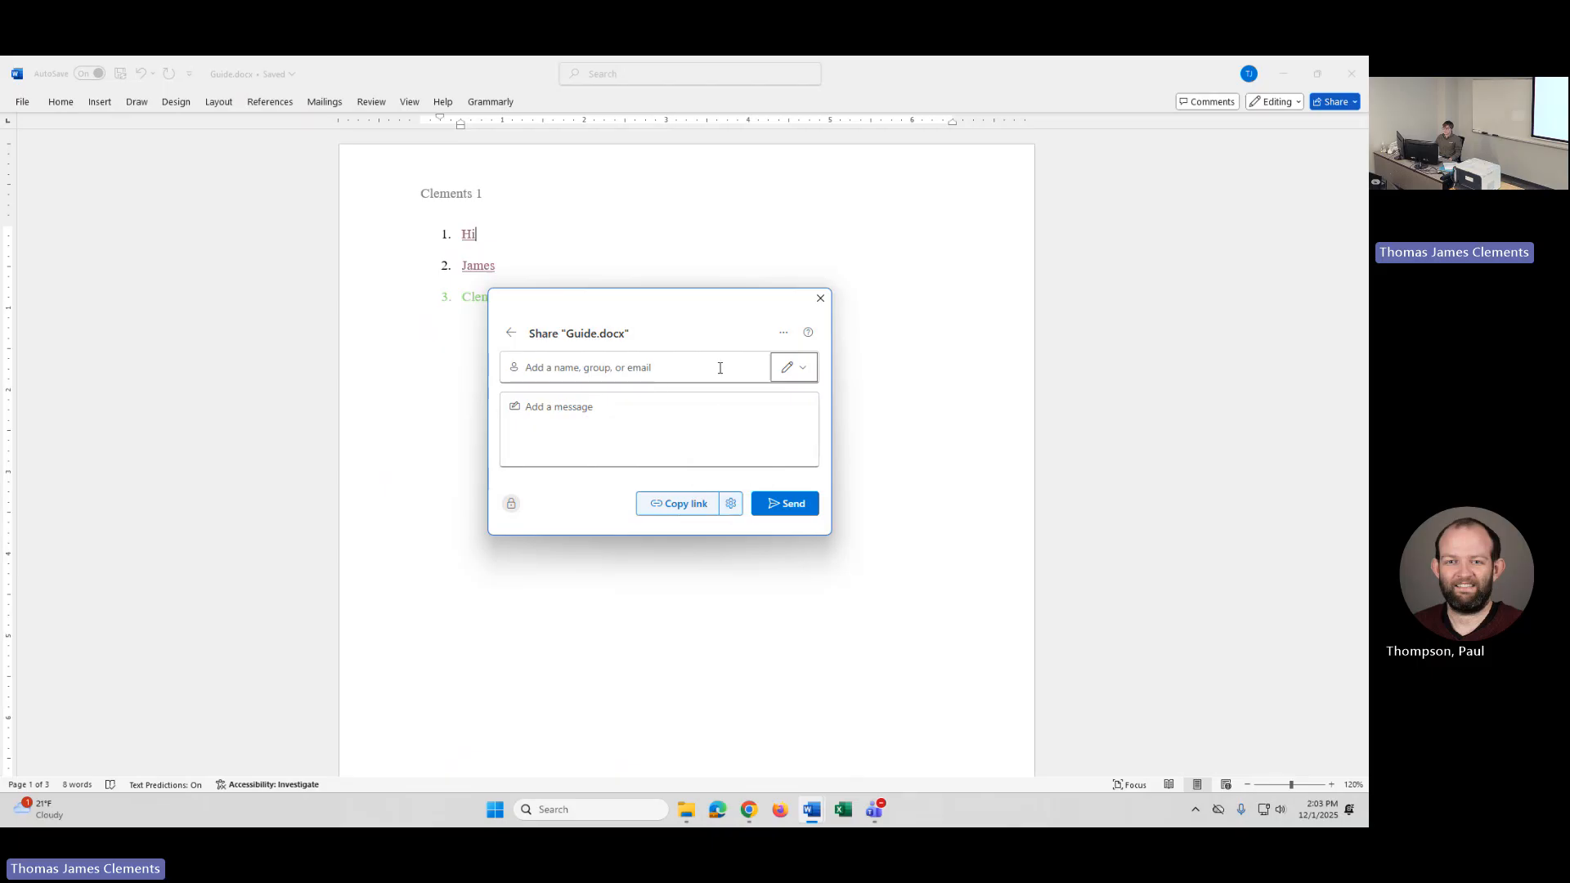
# Step: Set the sharing link to work for Anyone, copy the link, and close the sharing dialog
pyautogui.click(731, 504)
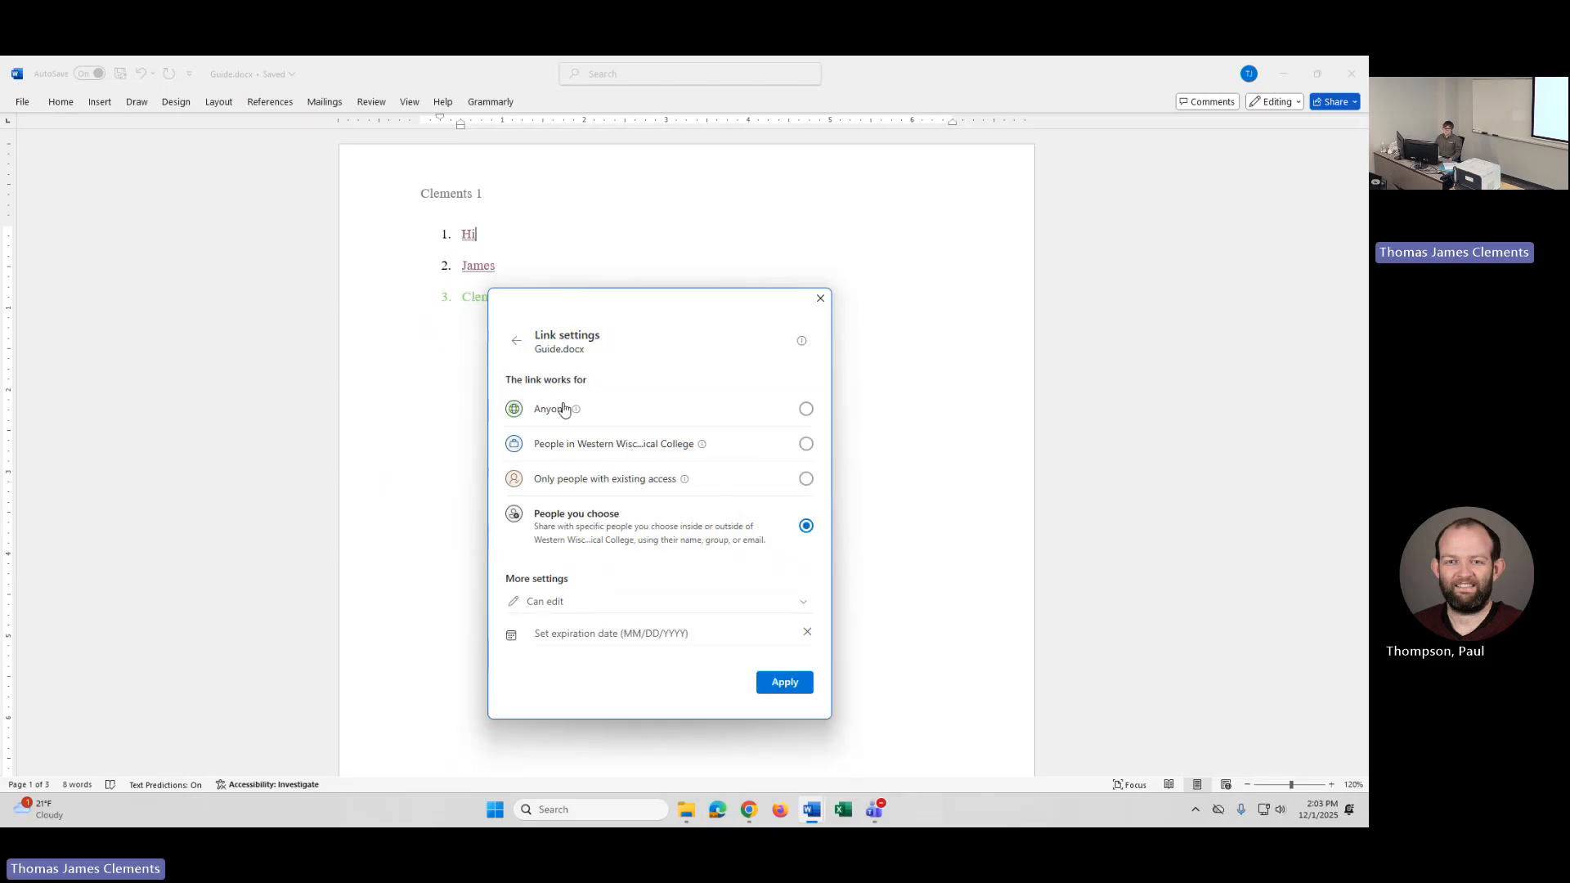
pyautogui.click(806, 413)
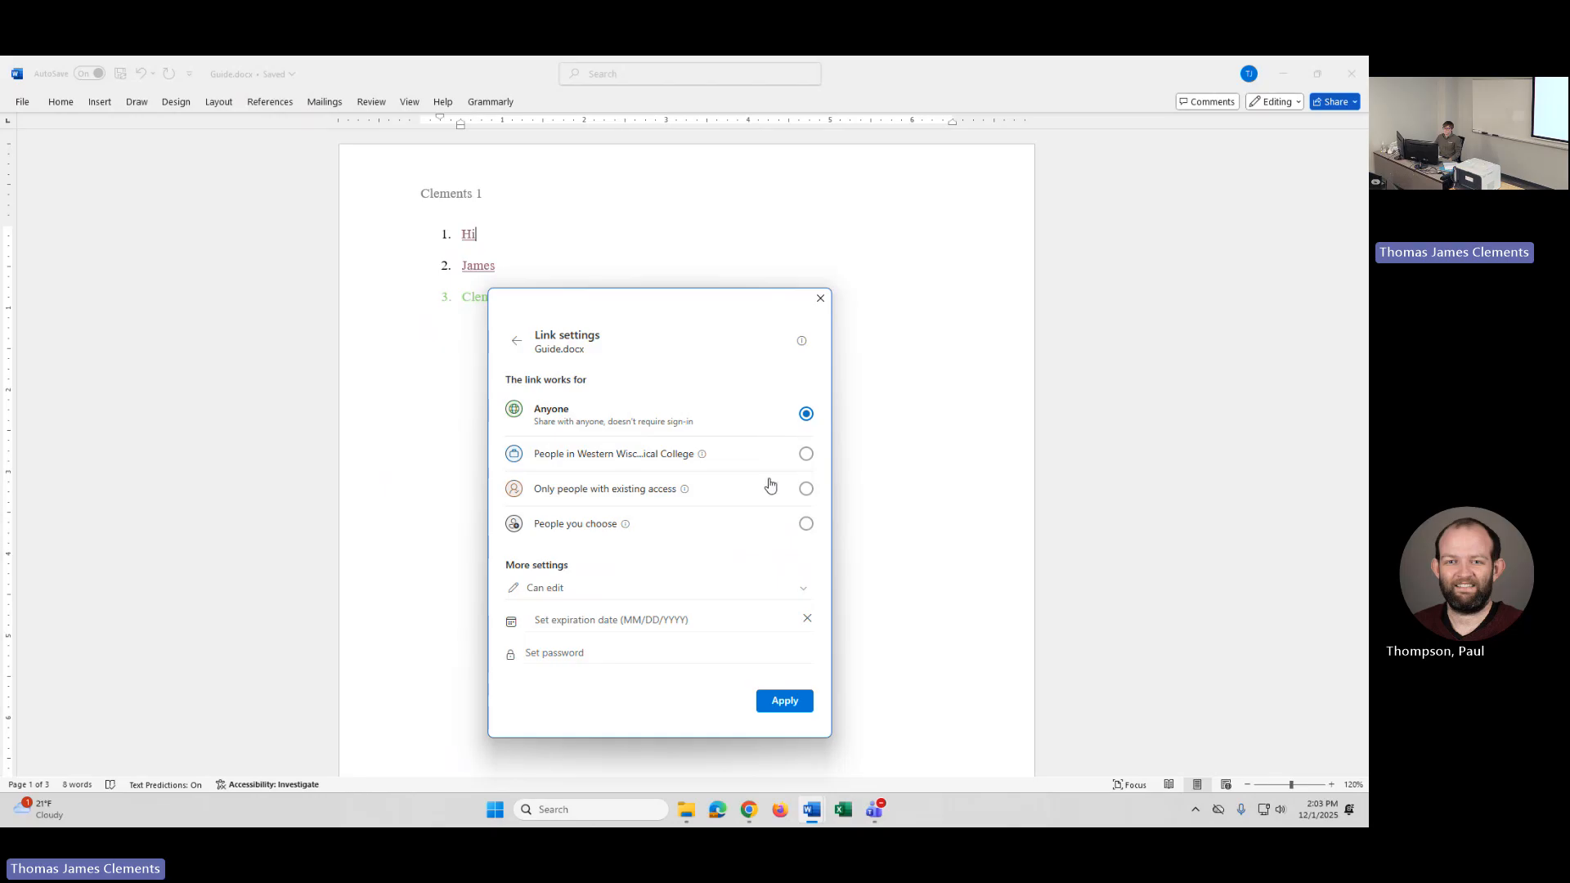
pyautogui.click(786, 708)
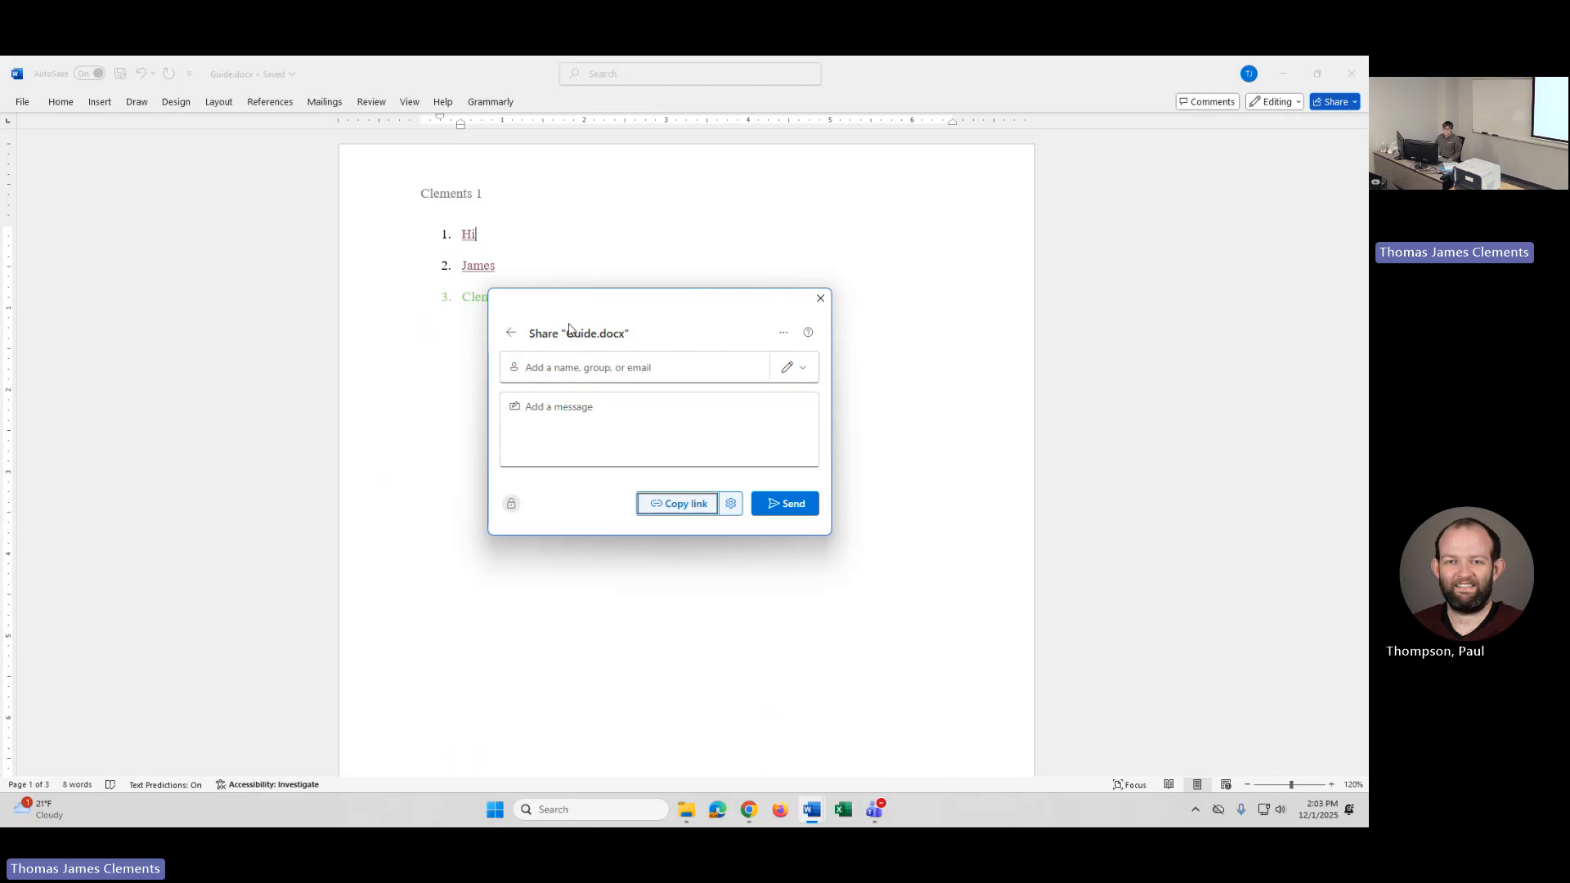
pyautogui.click(659, 506)
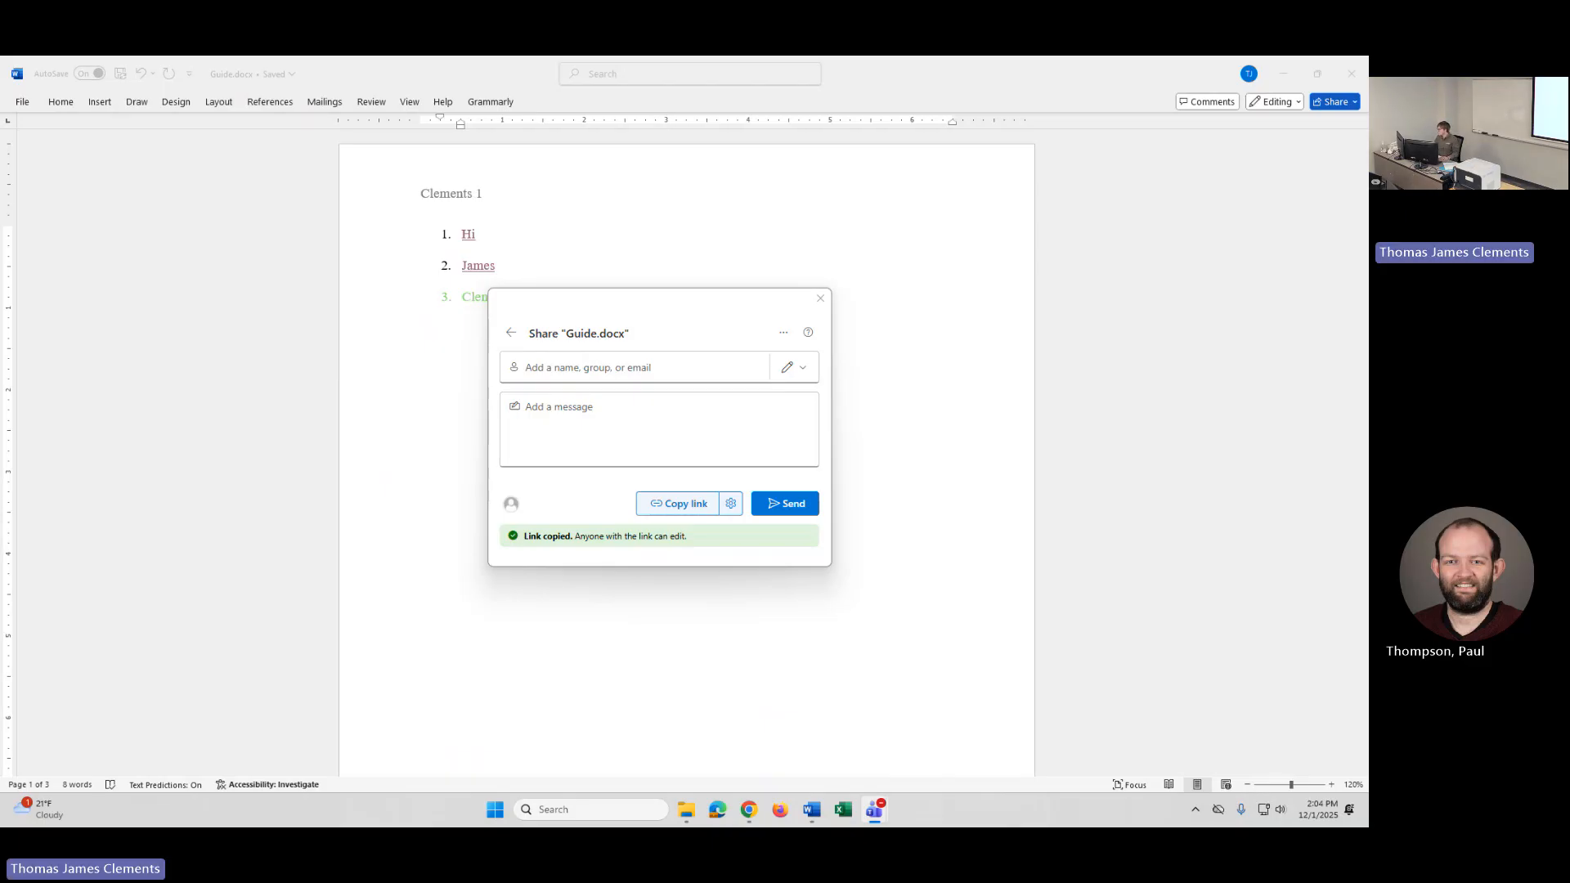
pyautogui.click(820, 297)
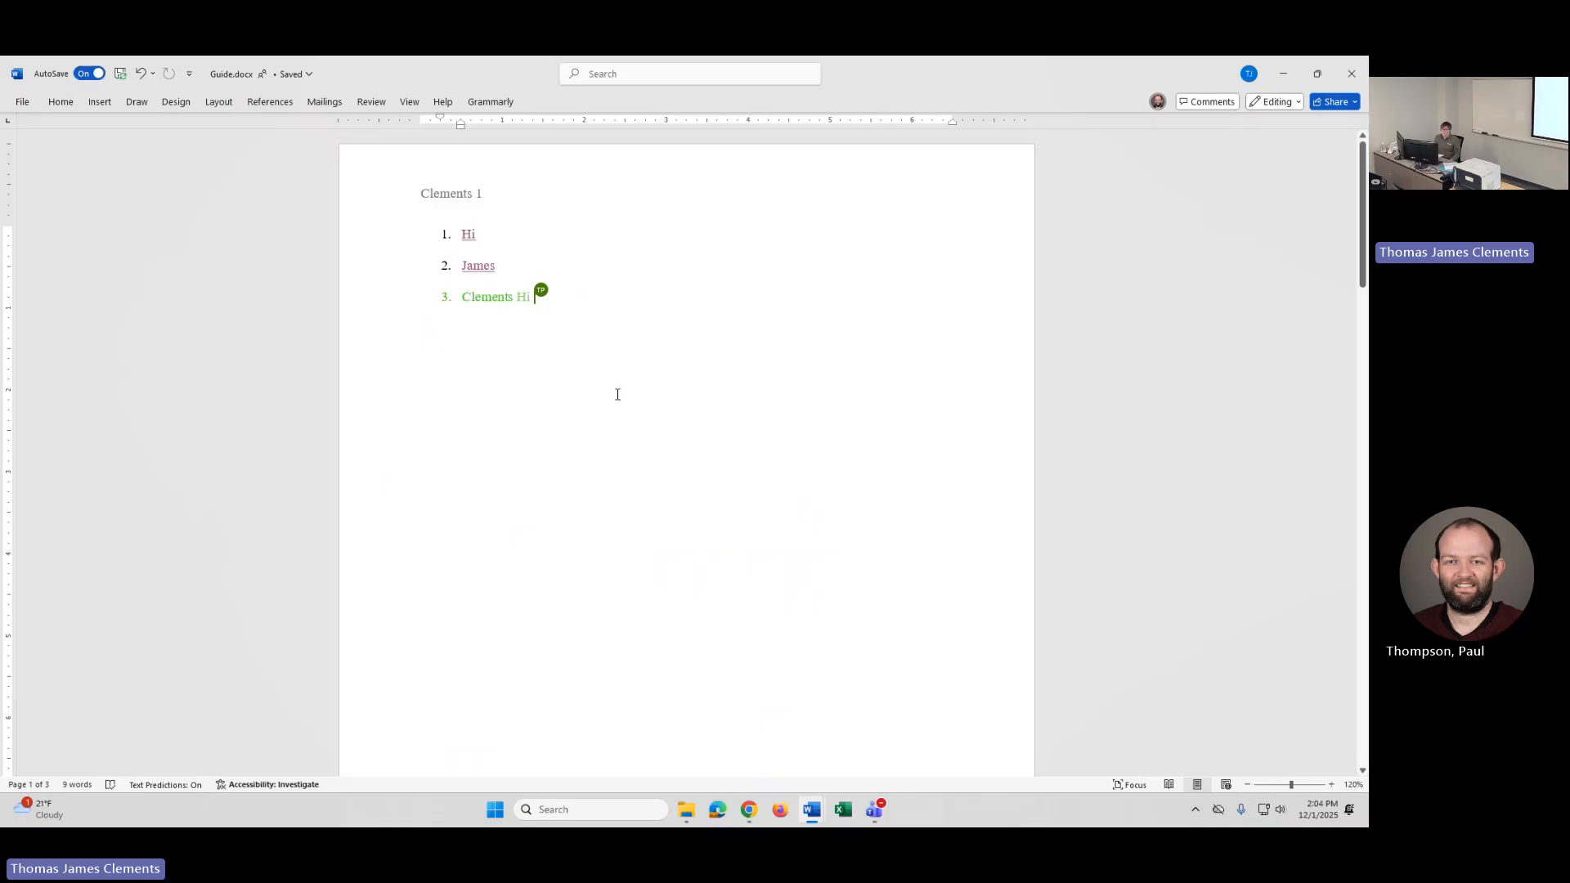
pyautogui.click(264, 74)
pyautogui.click(637, 209)
pyautogui.click(70, 109)
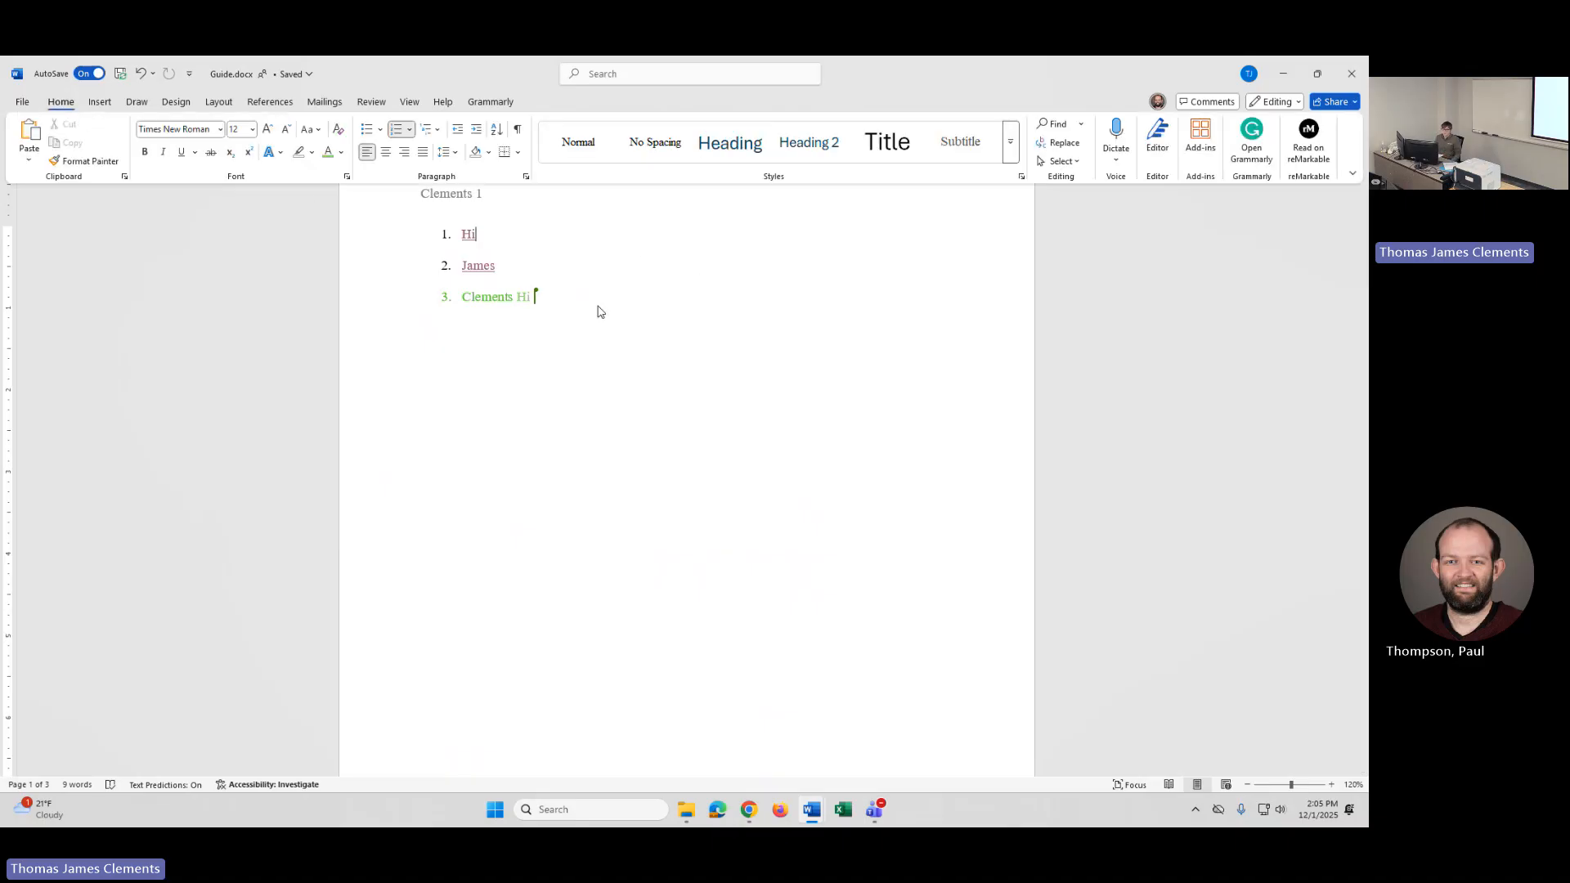
# Step: Add the comment "Is a link" to the word "Hi" in the first list item and post it
pyautogui.click(486, 233)
pyautogui.moveTo(483, 234); pyautogui.dragTo(459, 234)
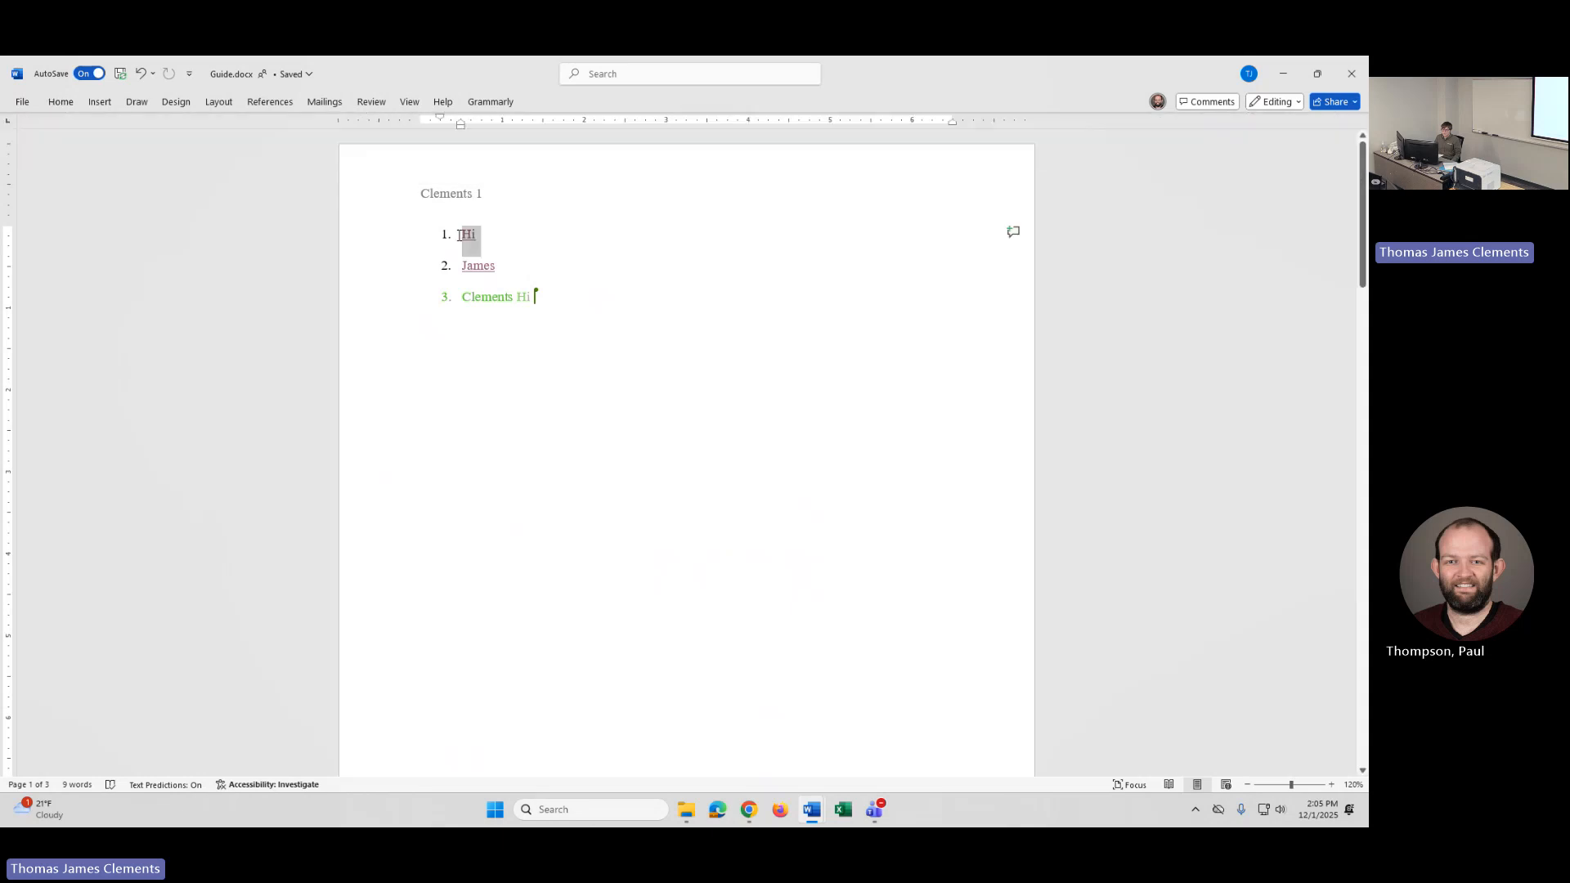
pyautogui.click(60, 104)
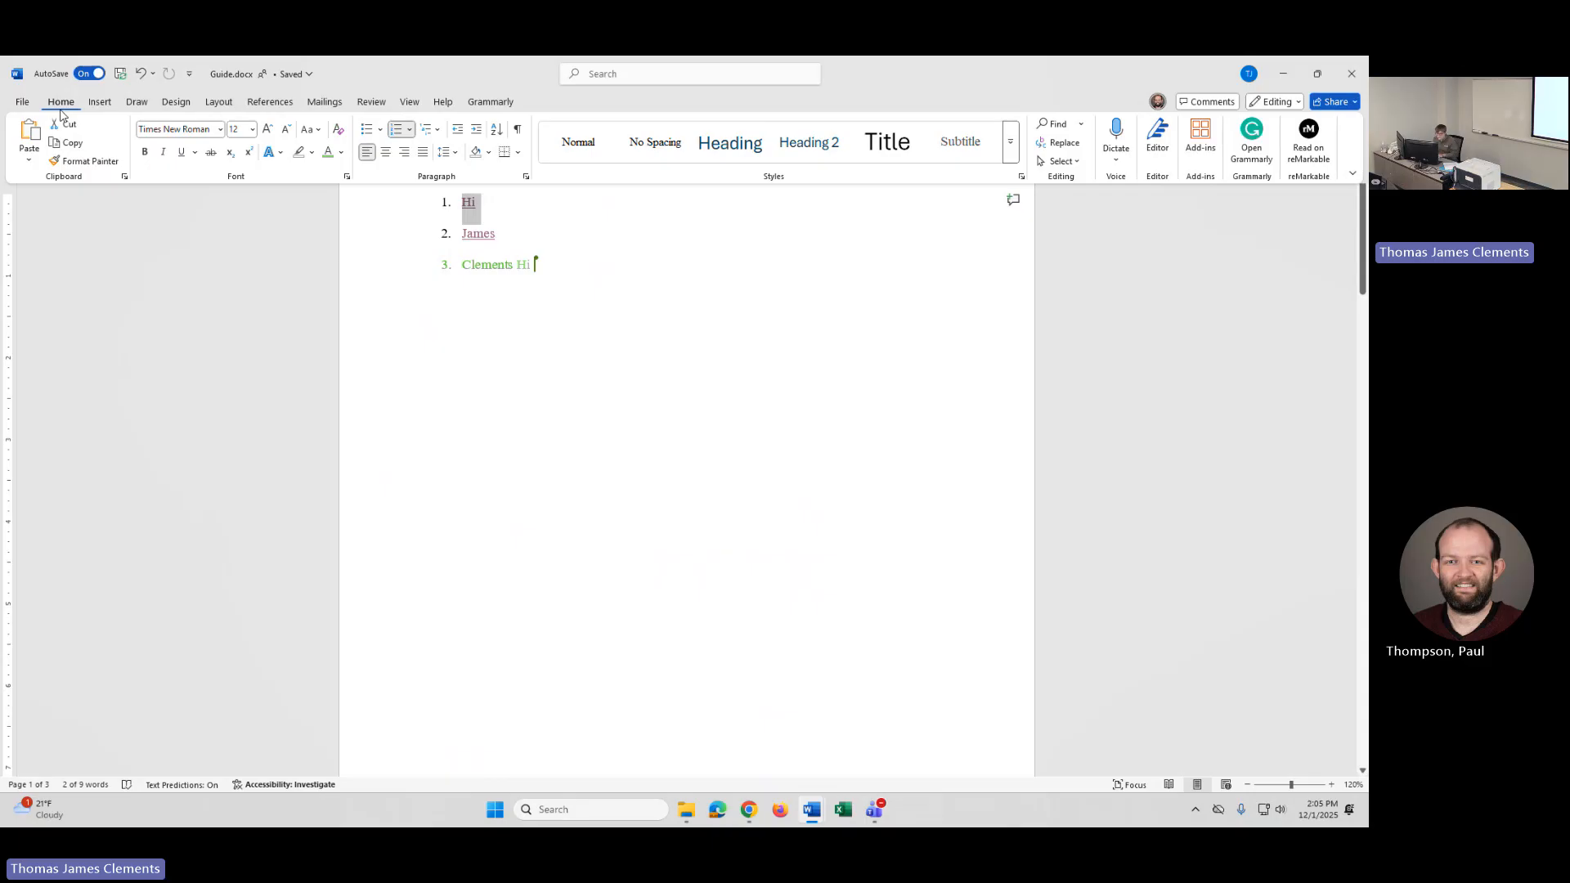
pyautogui.click(105, 103)
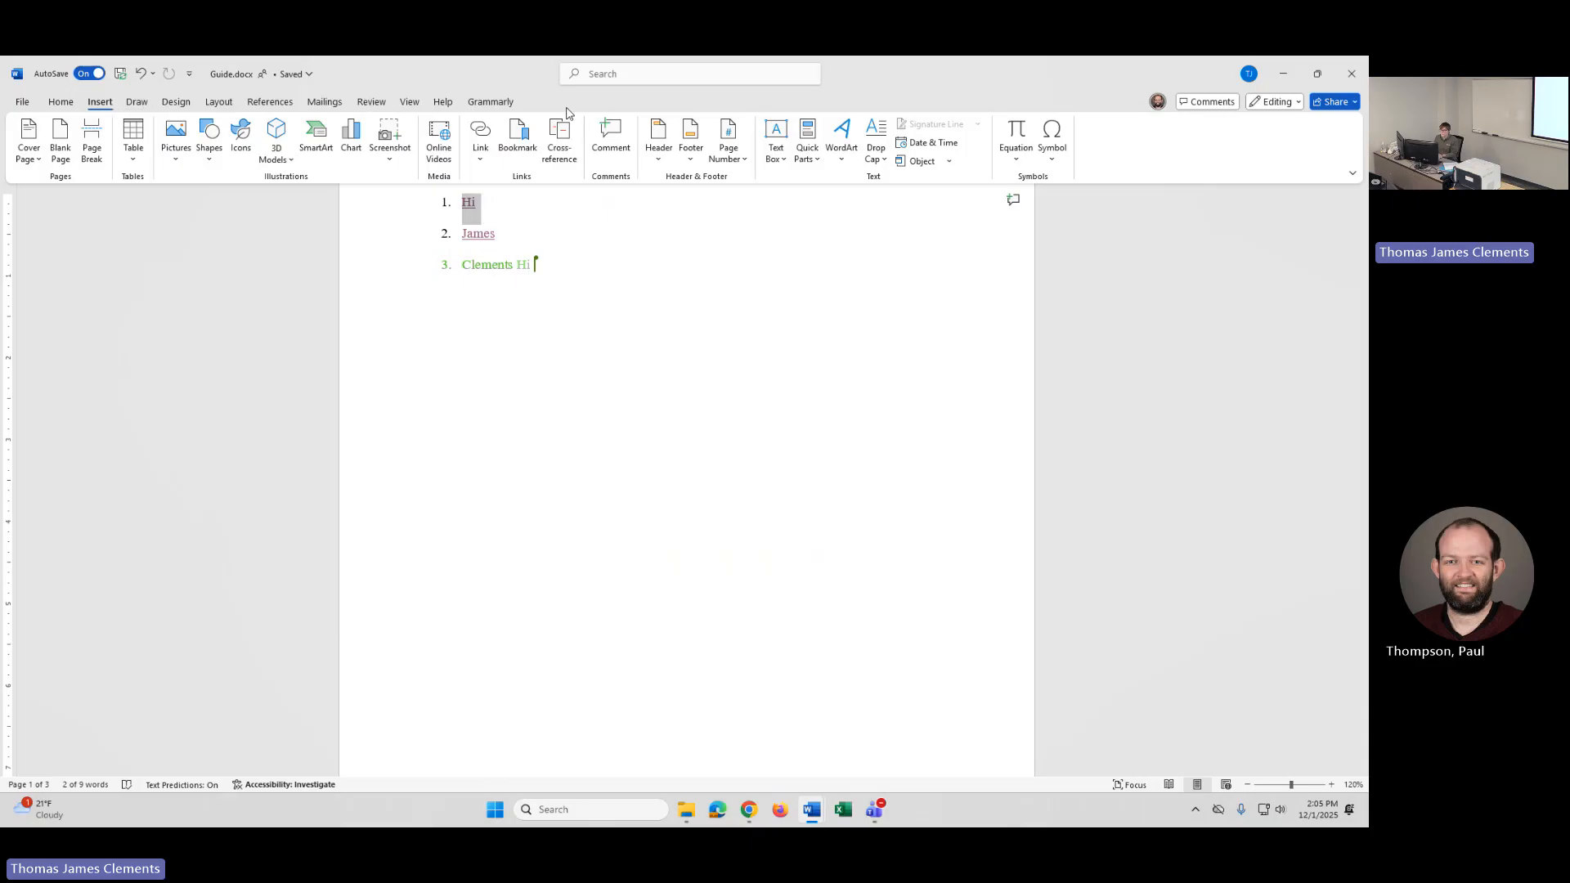
pyautogui.click(611, 135)
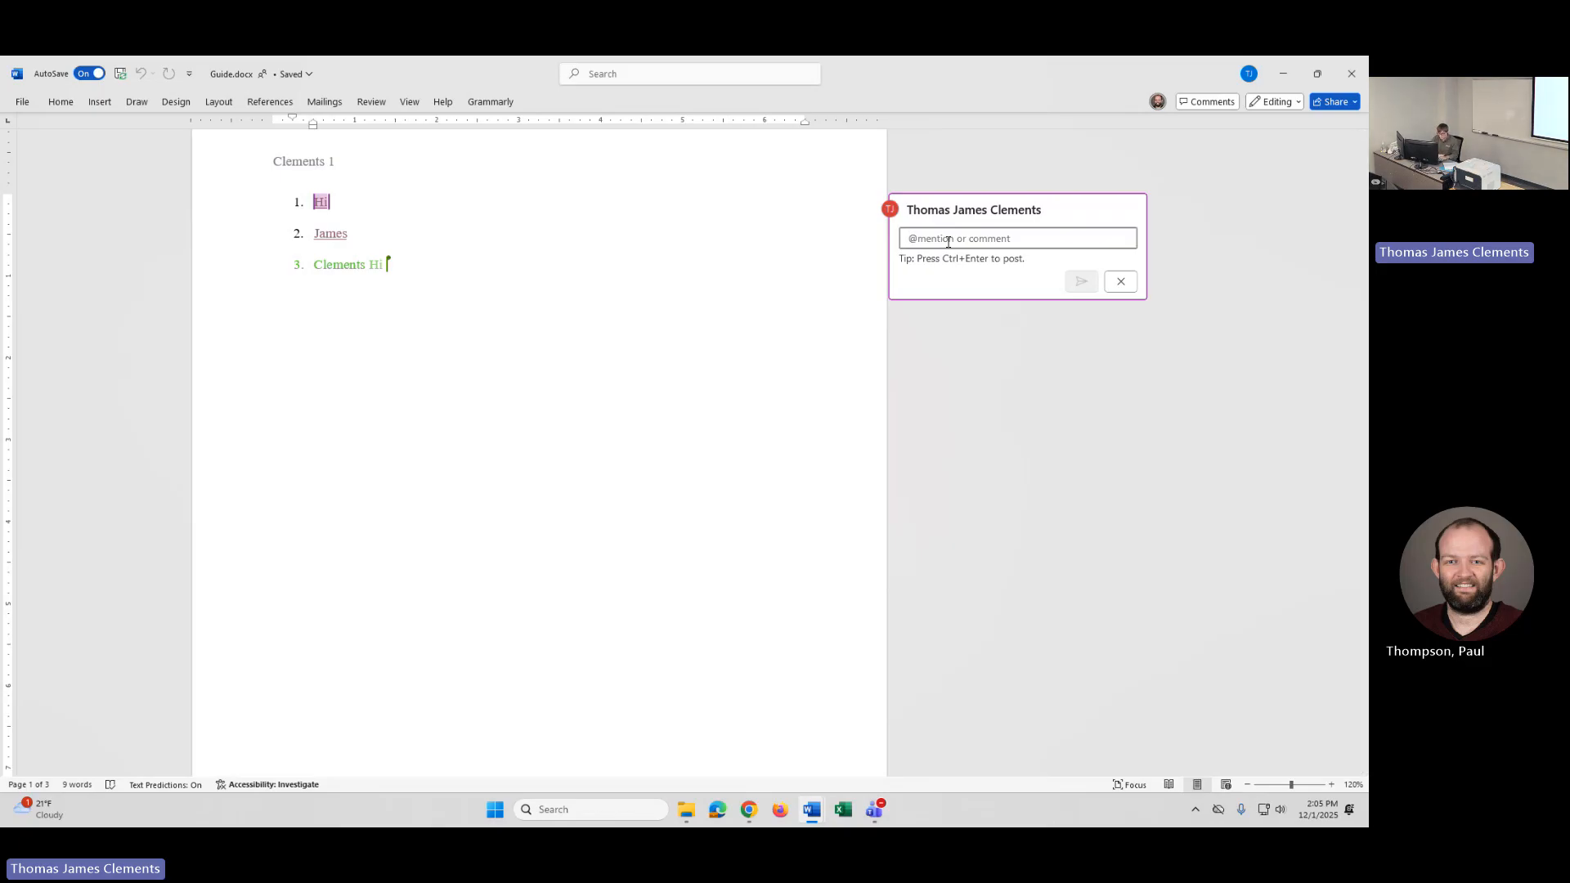
pyautogui.write('Is a link')
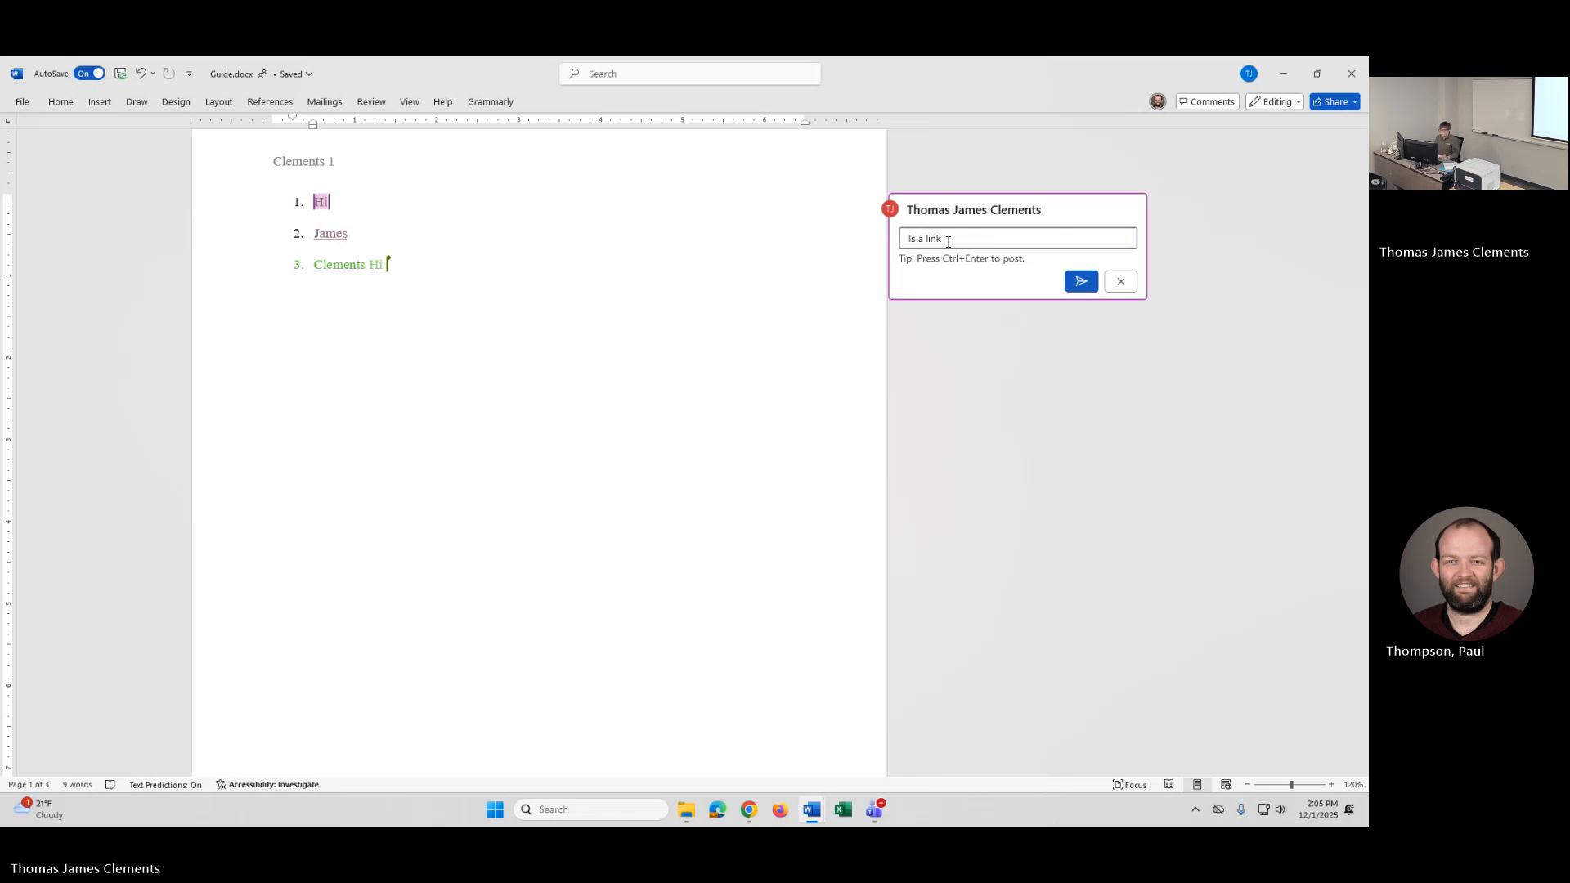
pyautogui.click(1080, 282)
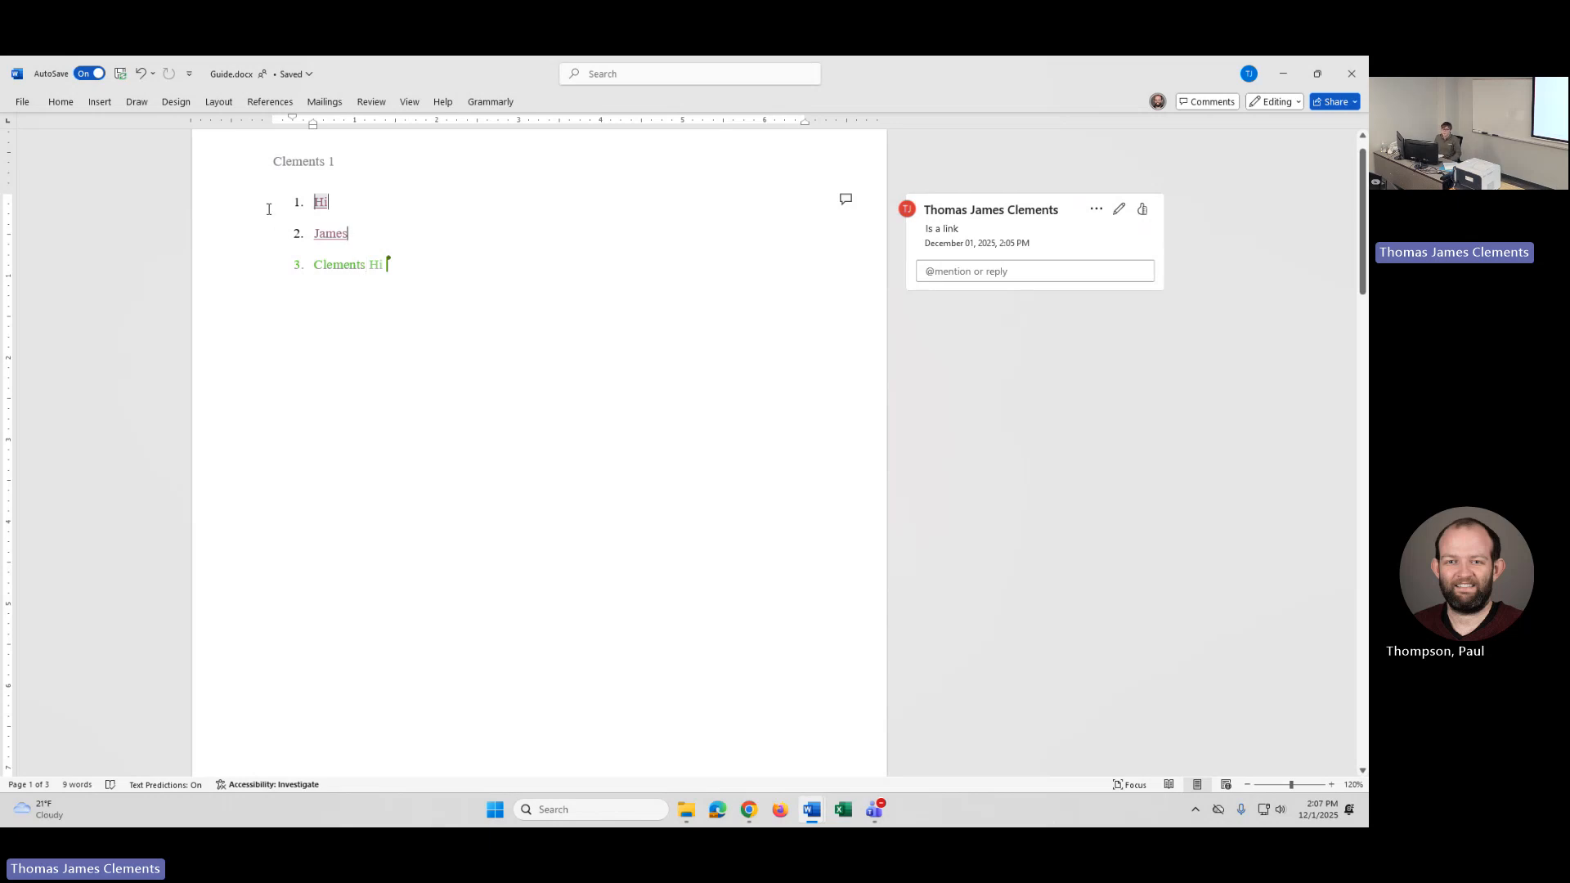
# Step: Check the comment display options in the review tools and go to the next comment
pyautogui.click(63, 105)
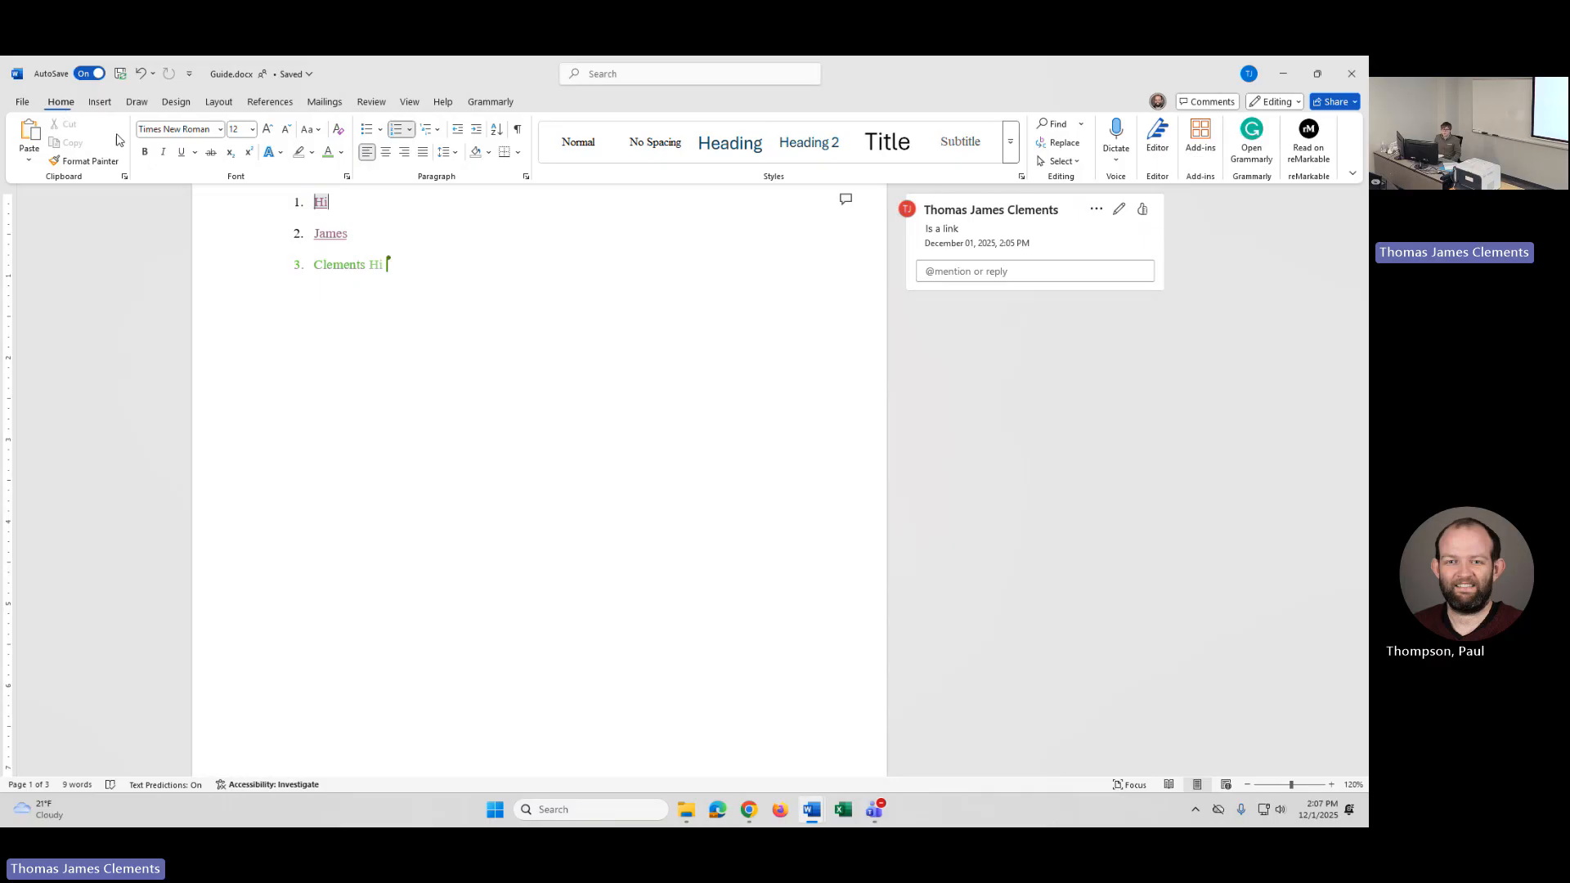
pyautogui.scroll(1, 475, 309)
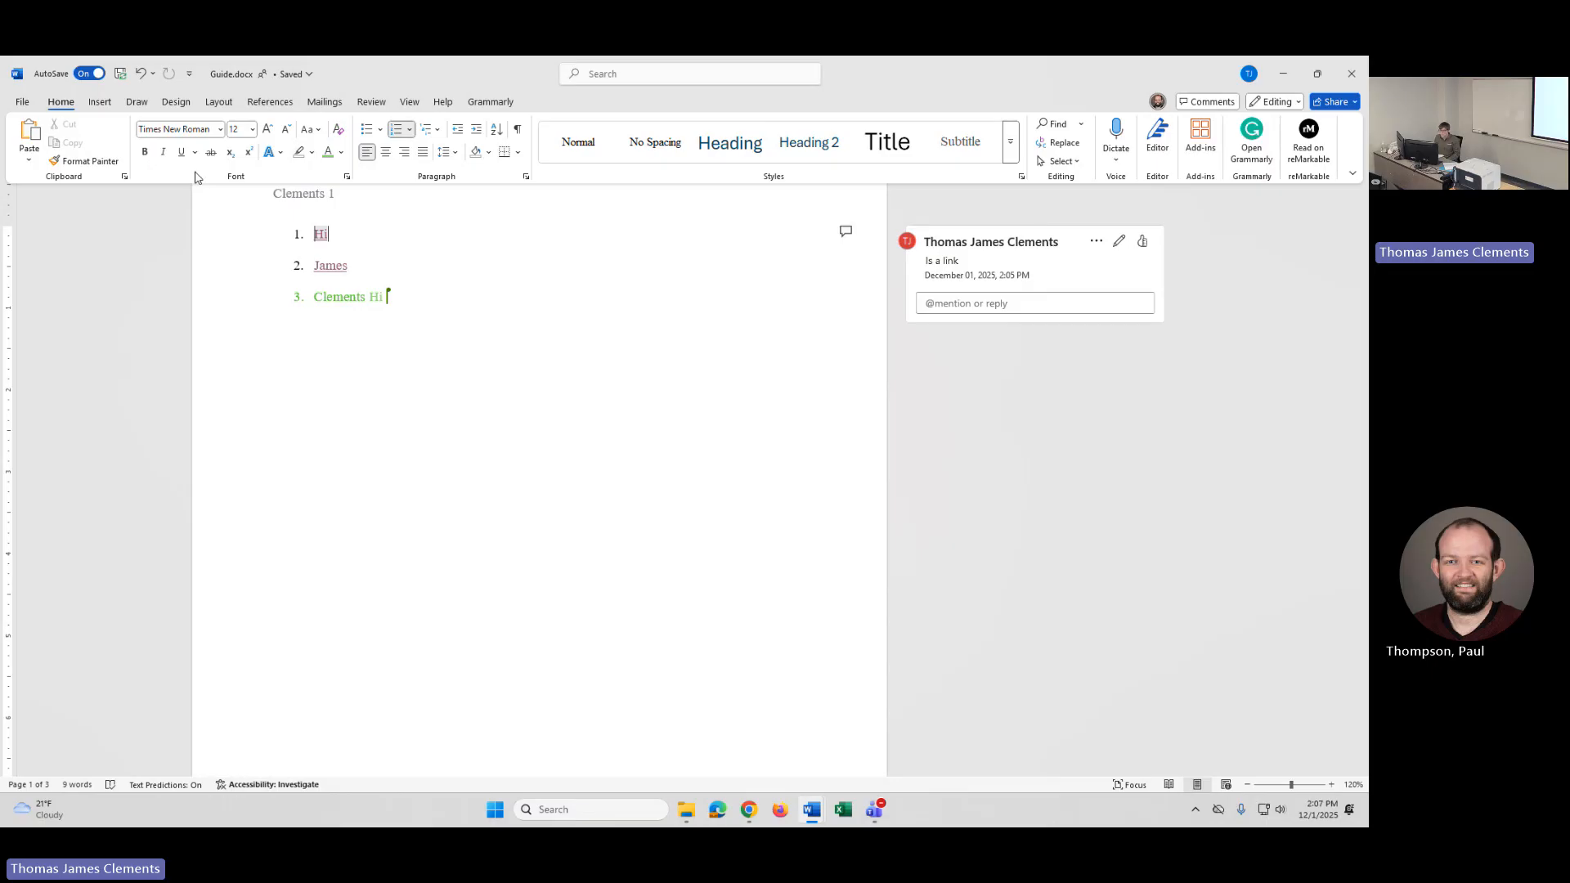
pyautogui.click(370, 103)
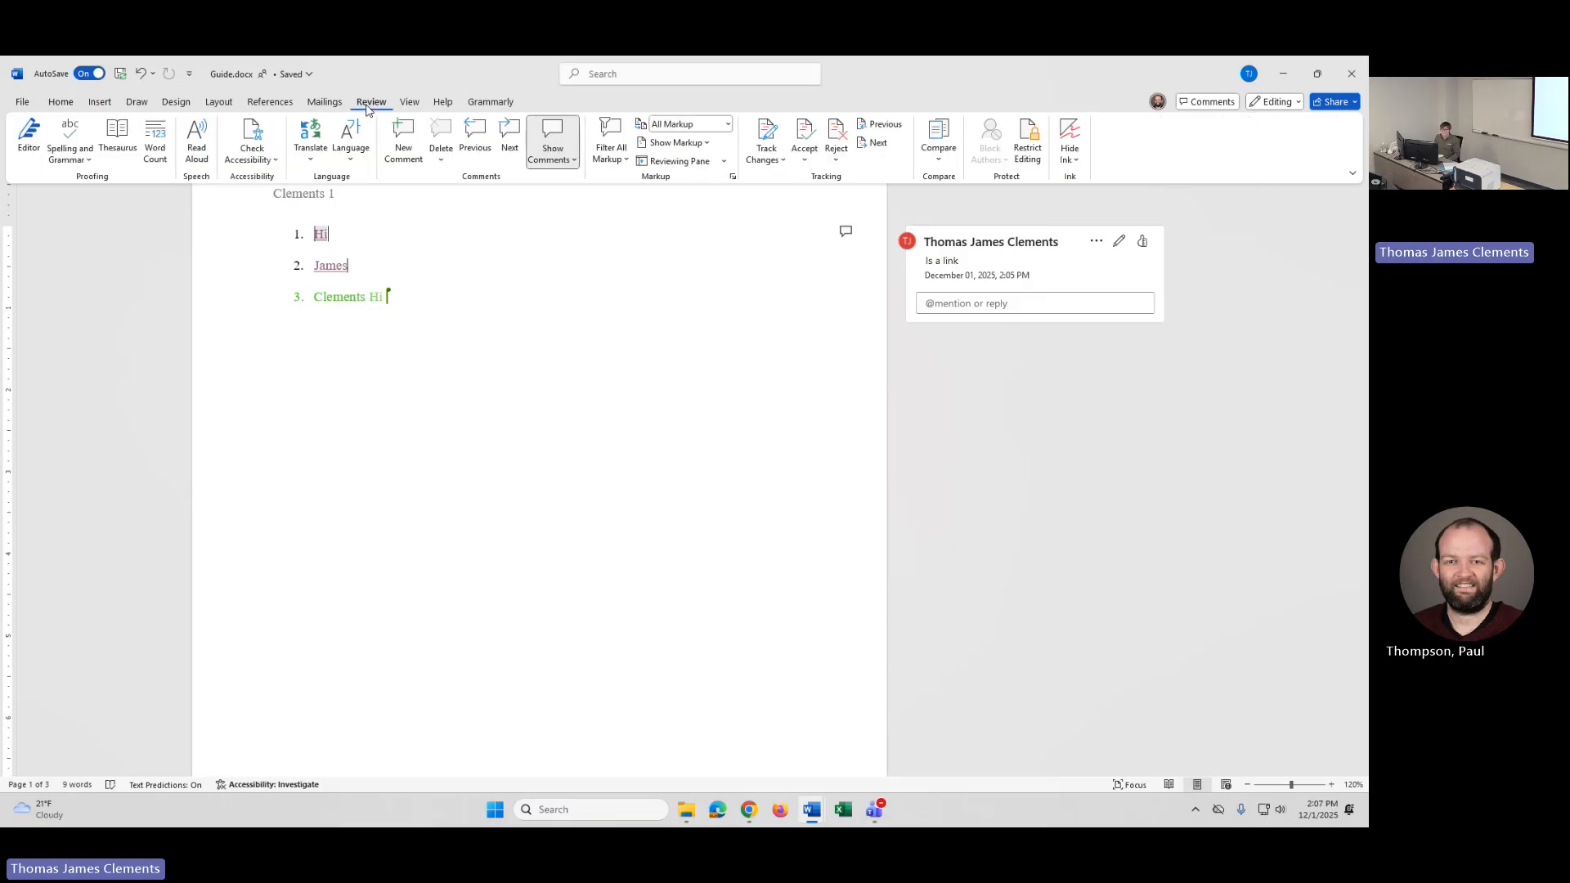
pyautogui.click(548, 157)
pyautogui.click(537, 181)
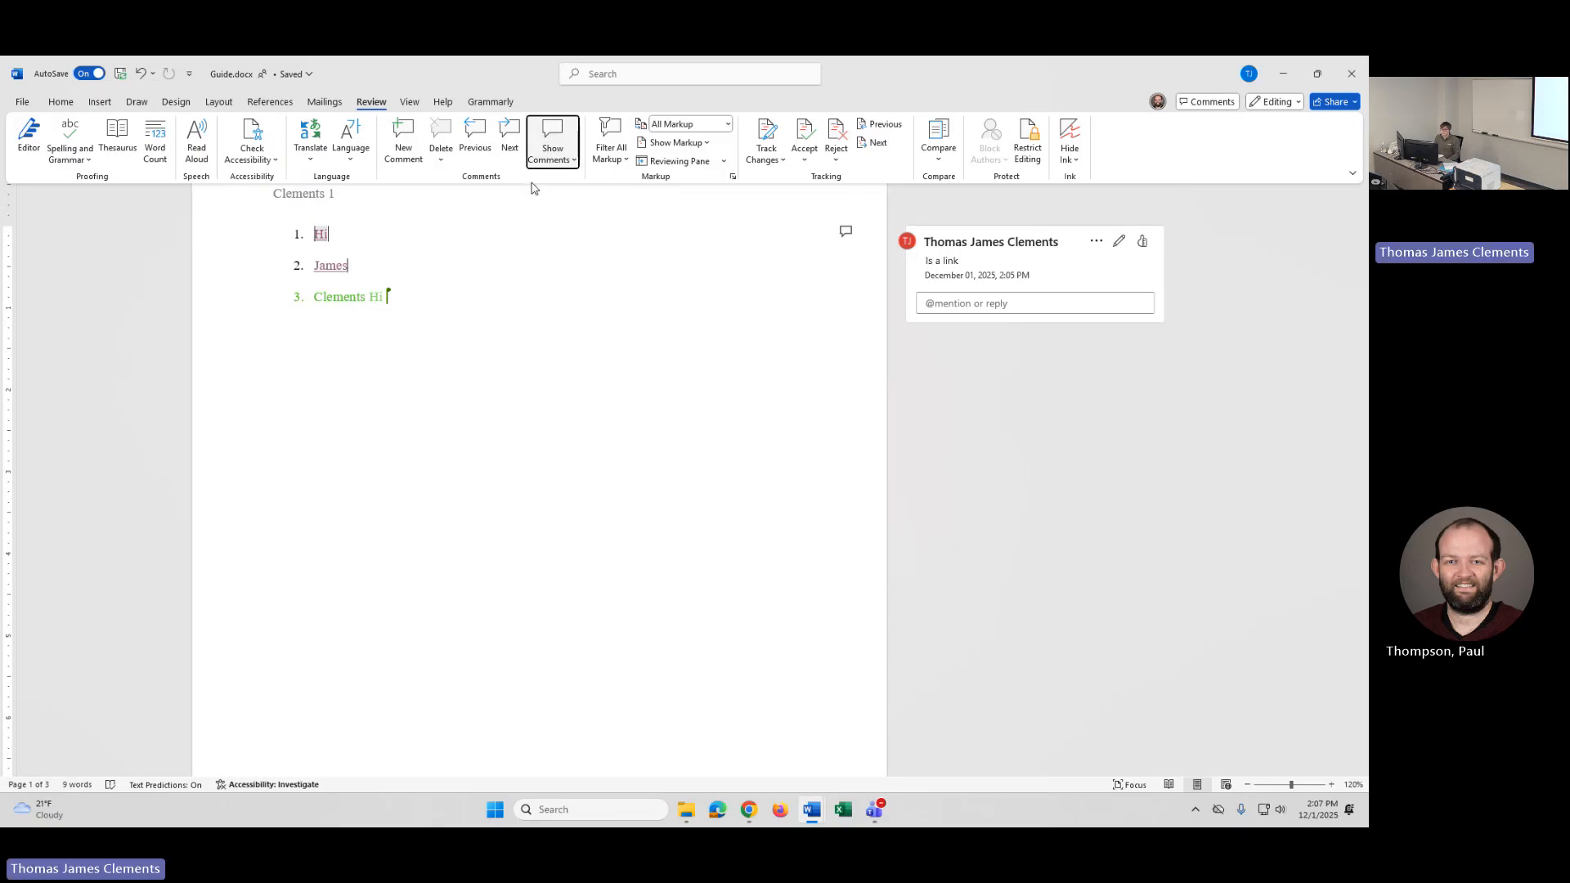
pyautogui.click(496, 153)
pyautogui.click(52, 105)
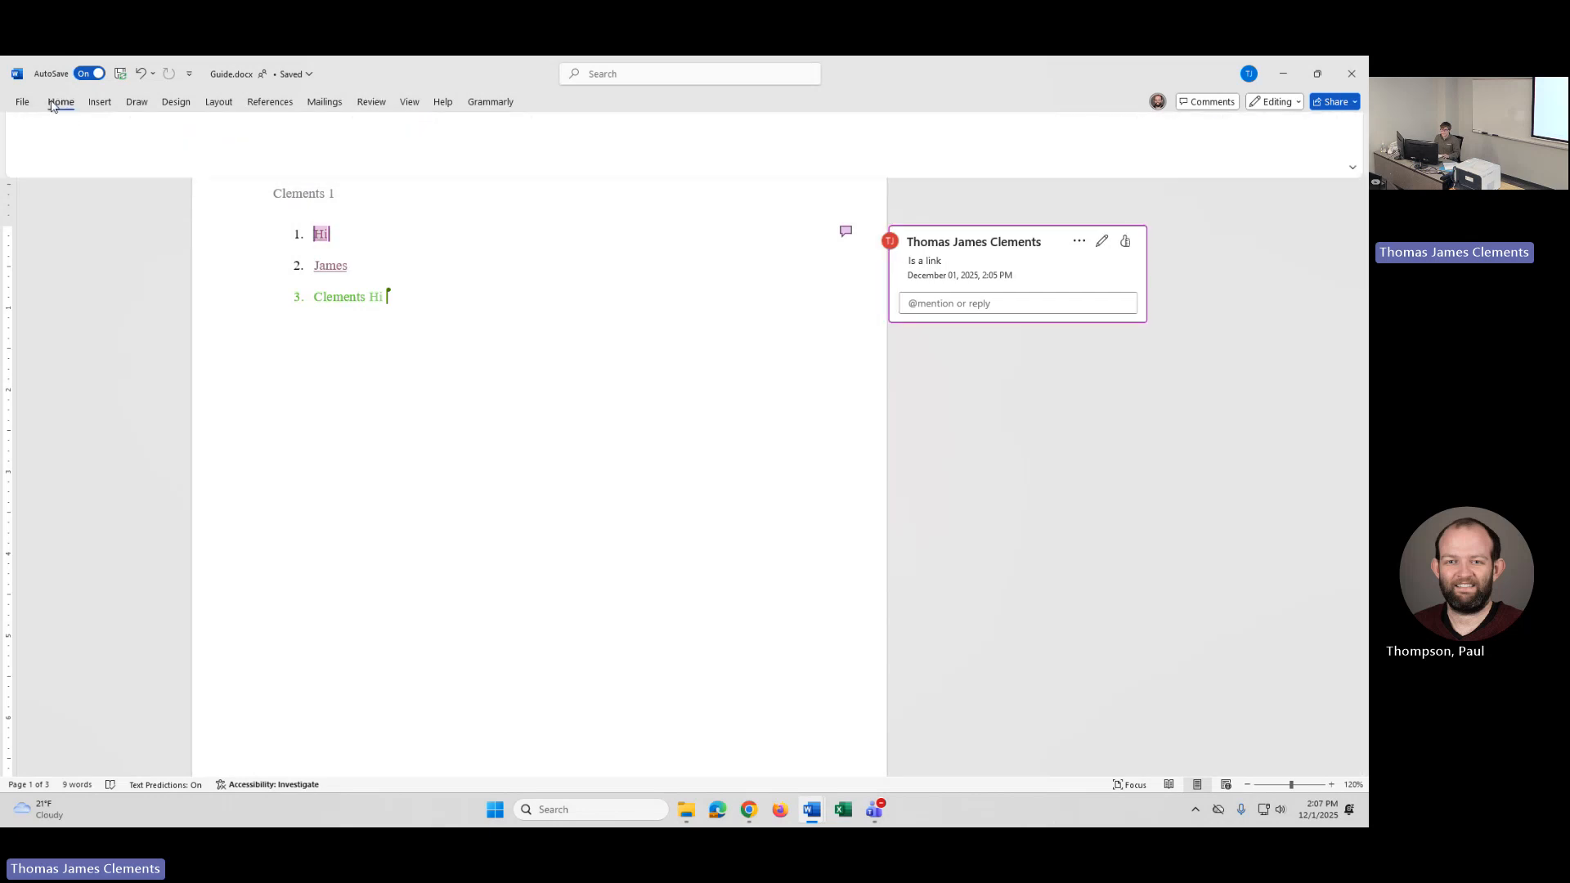
pyautogui.click(270, 101)
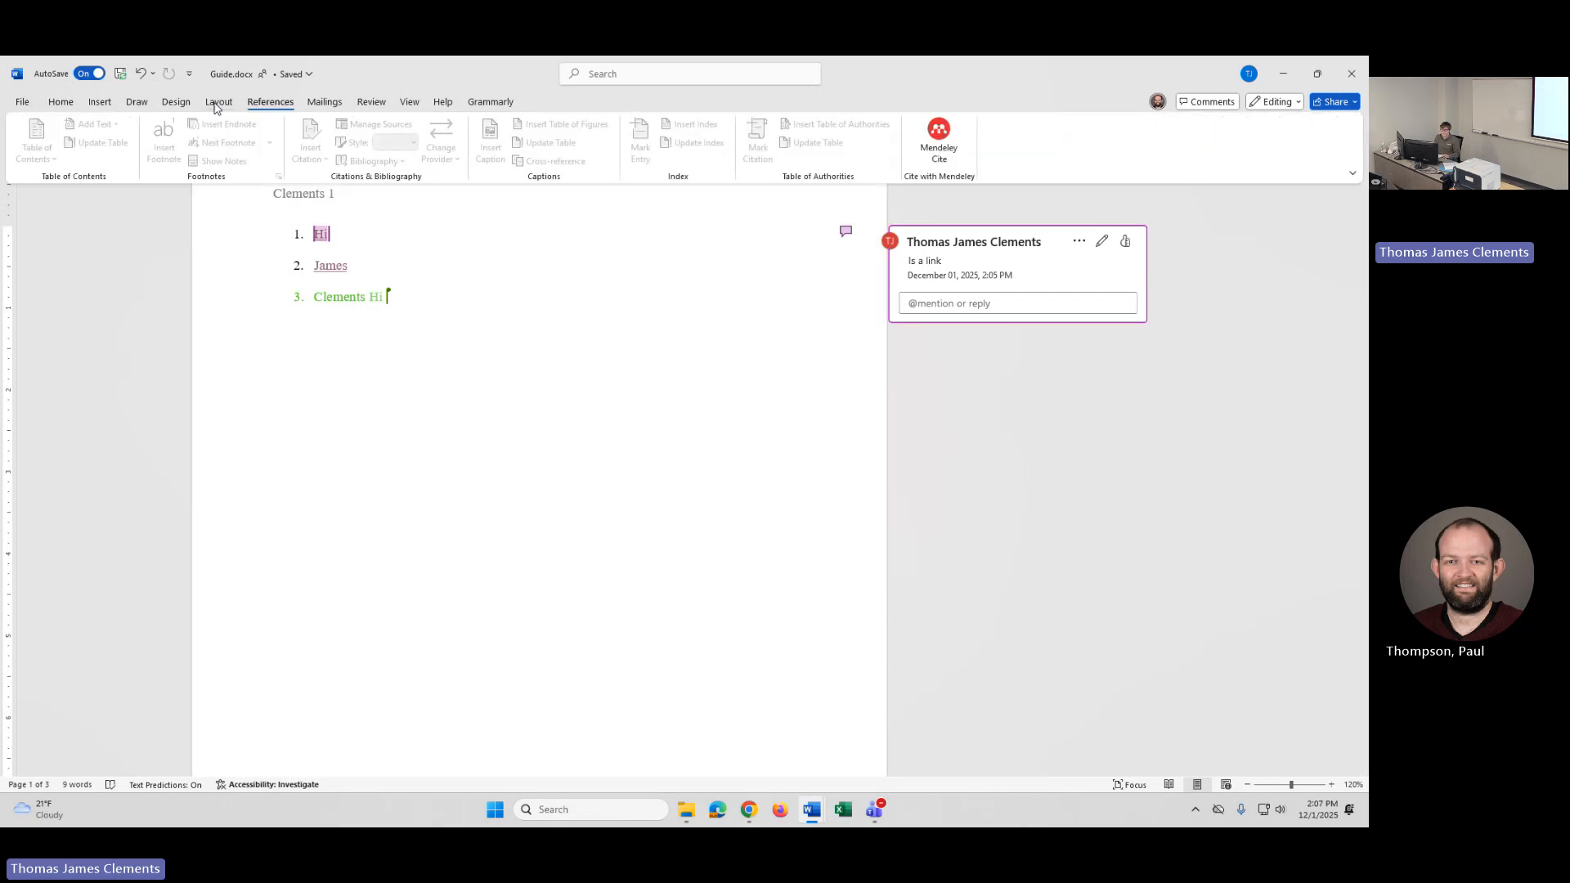
pyautogui.click(215, 106)
pyautogui.click(99, 104)
pyautogui.click(418, 282)
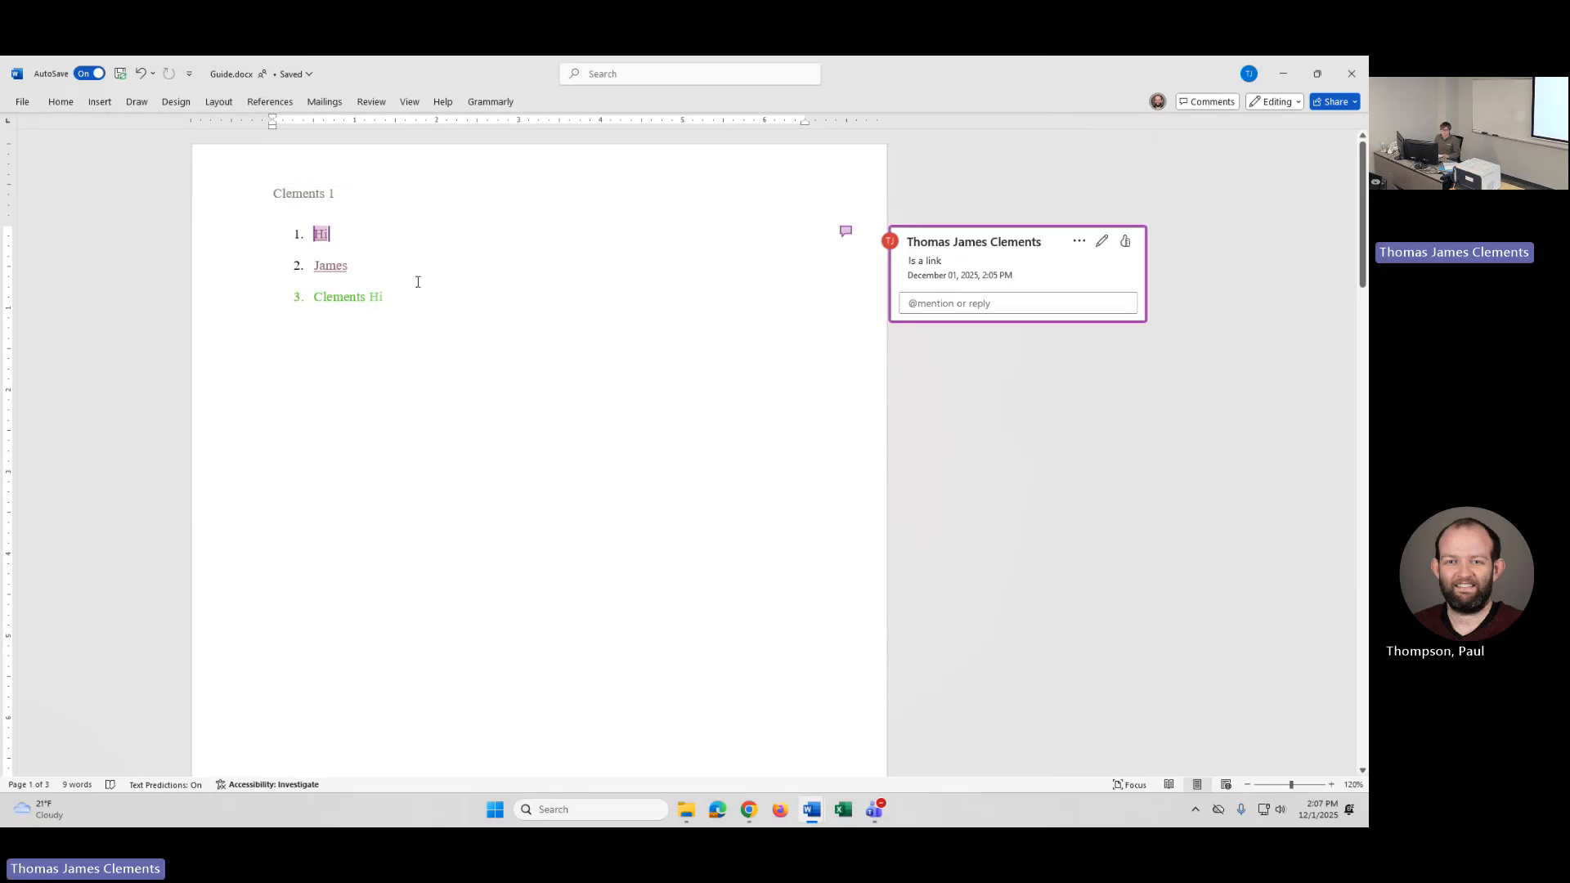
pyautogui.click(64, 104)
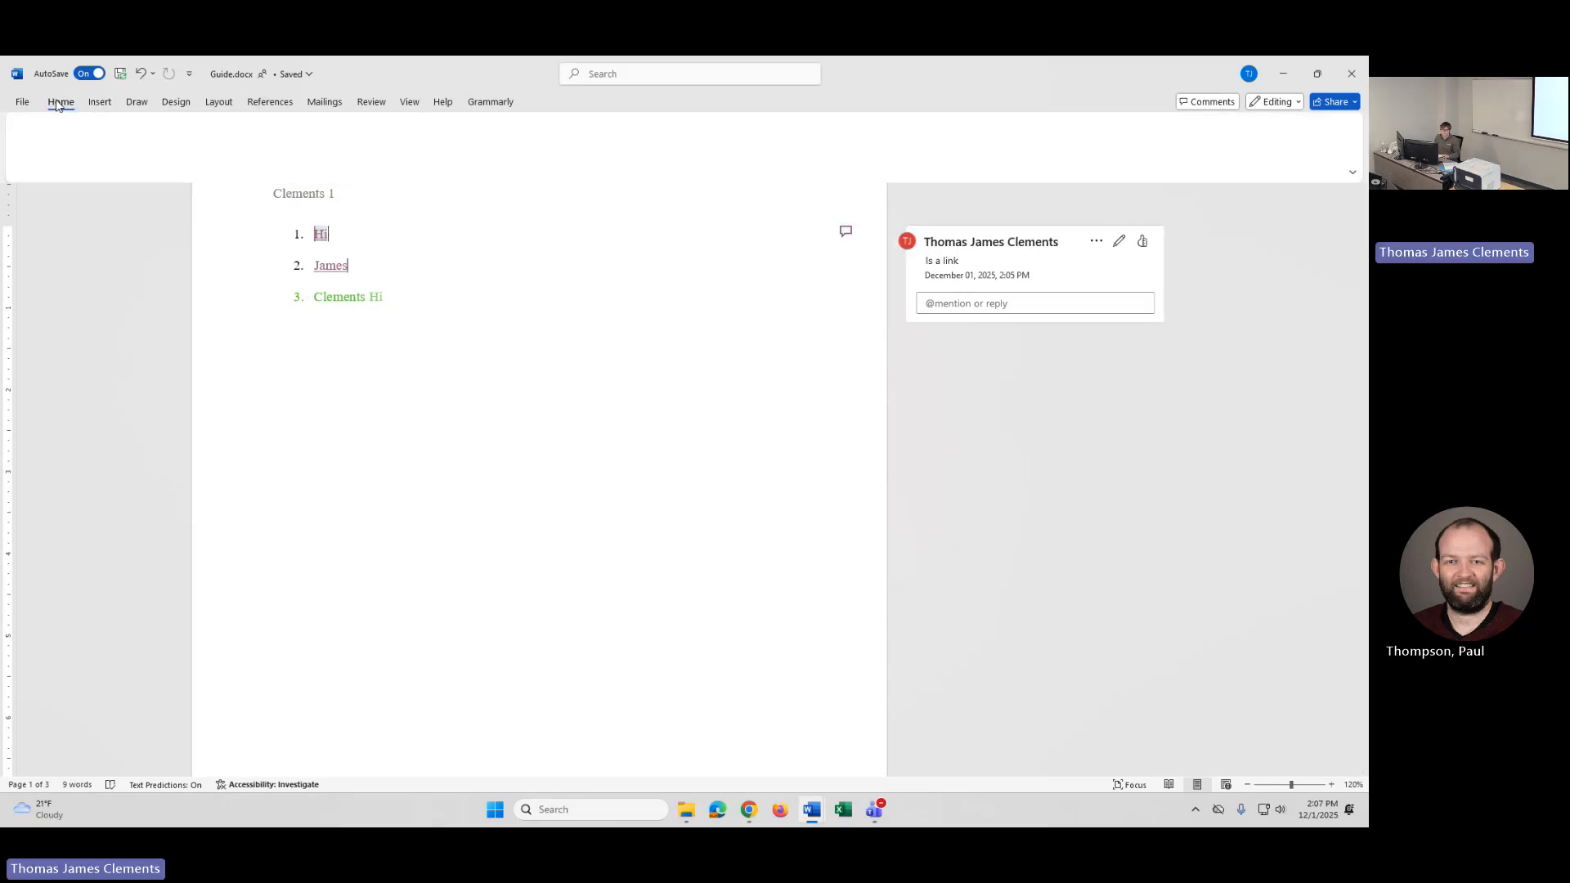
pyautogui.click(102, 102)
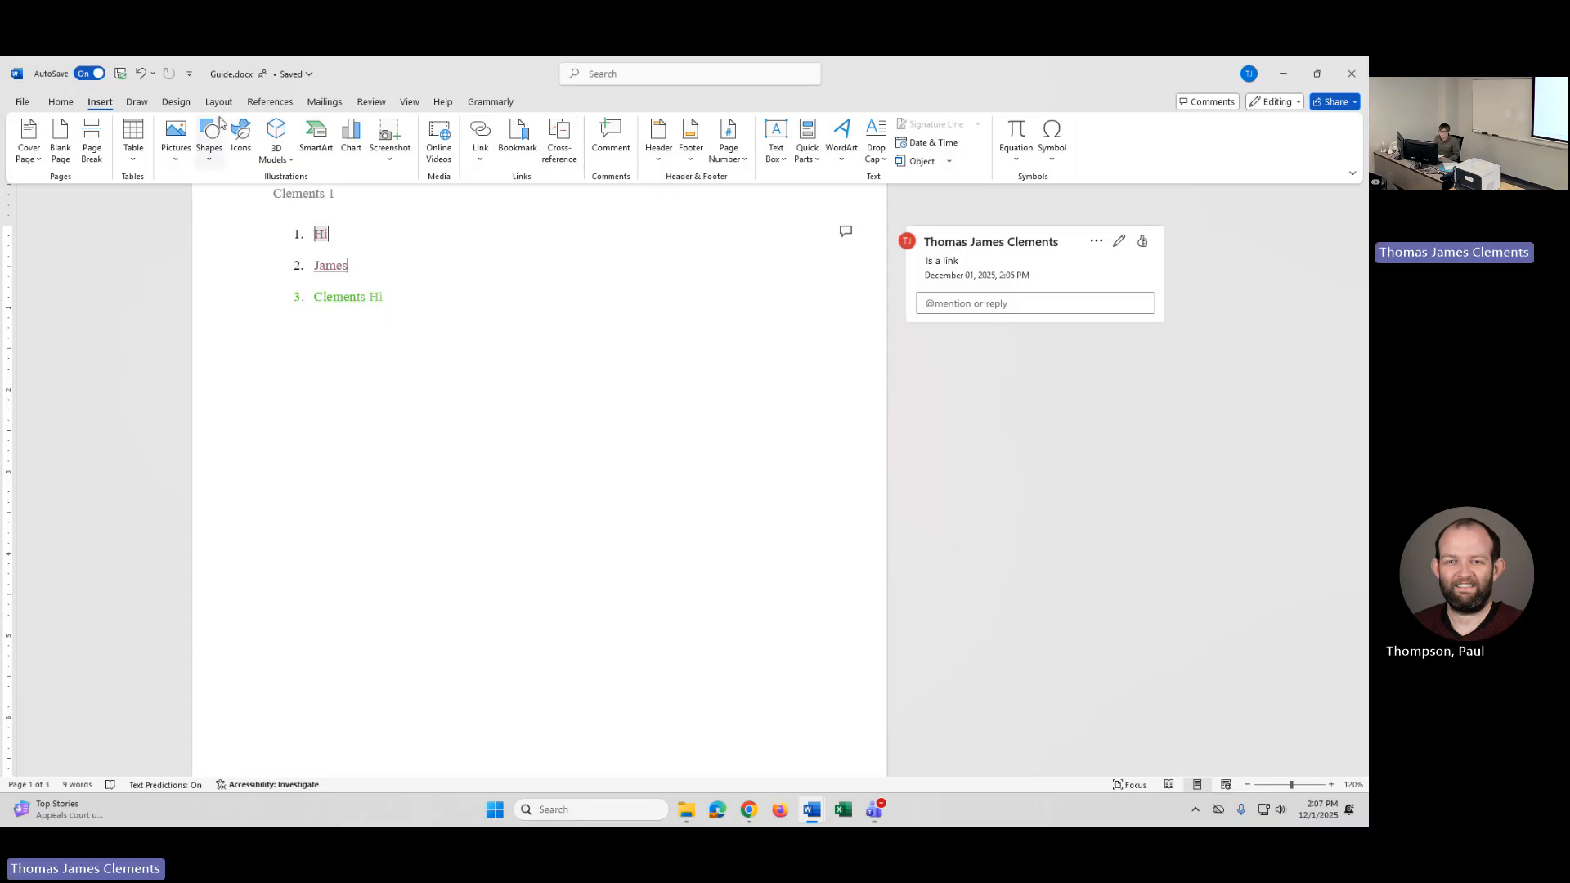
pyautogui.click(136, 102)
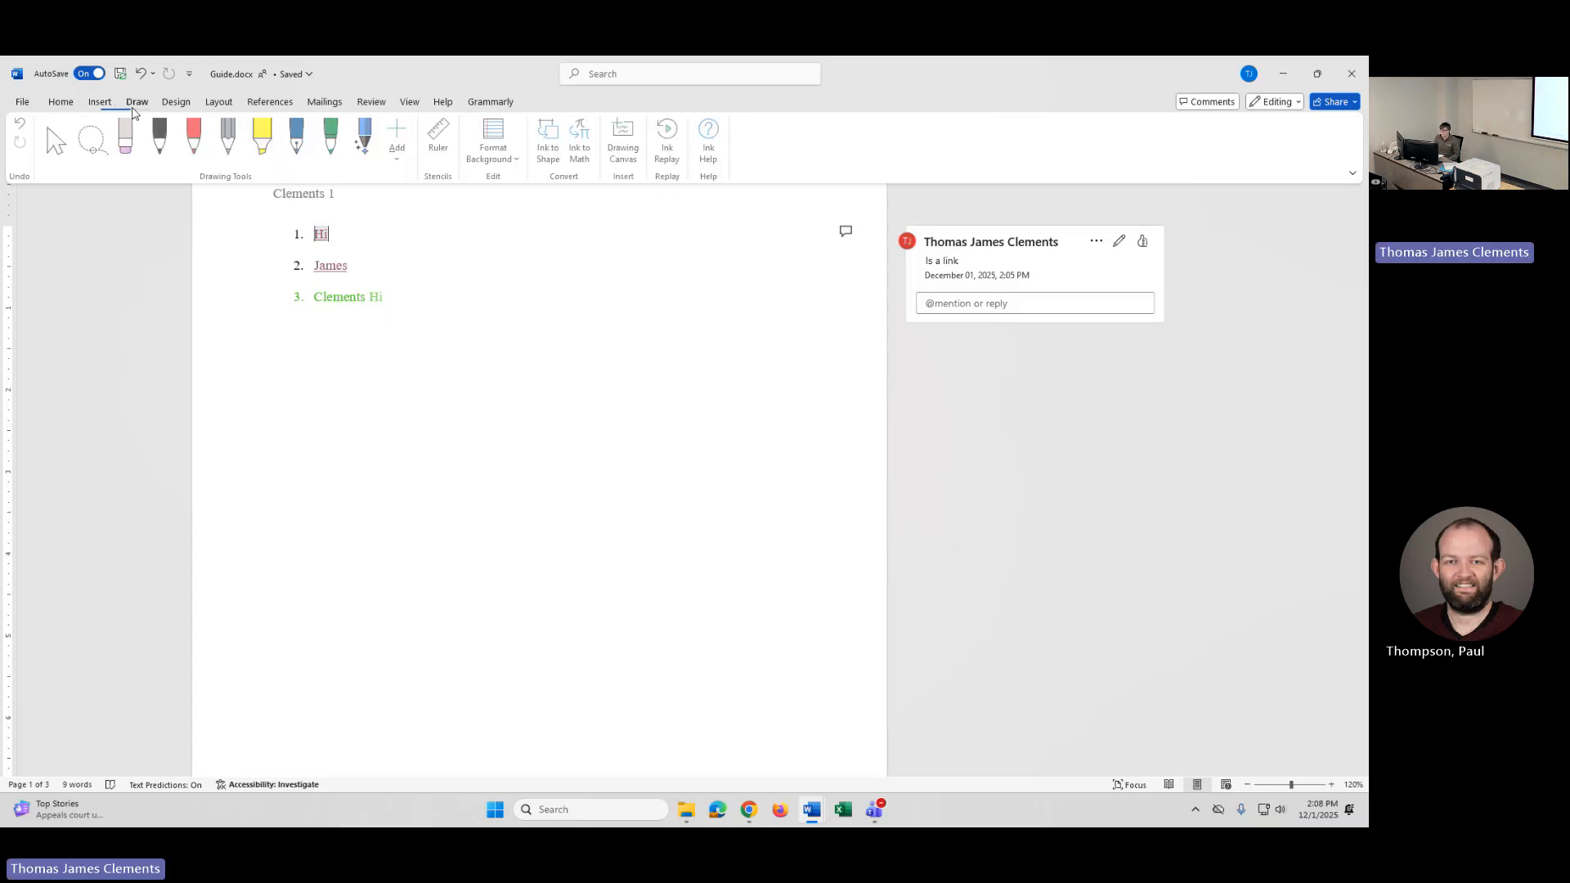
pyautogui.click(190, 105)
pyautogui.click(218, 102)
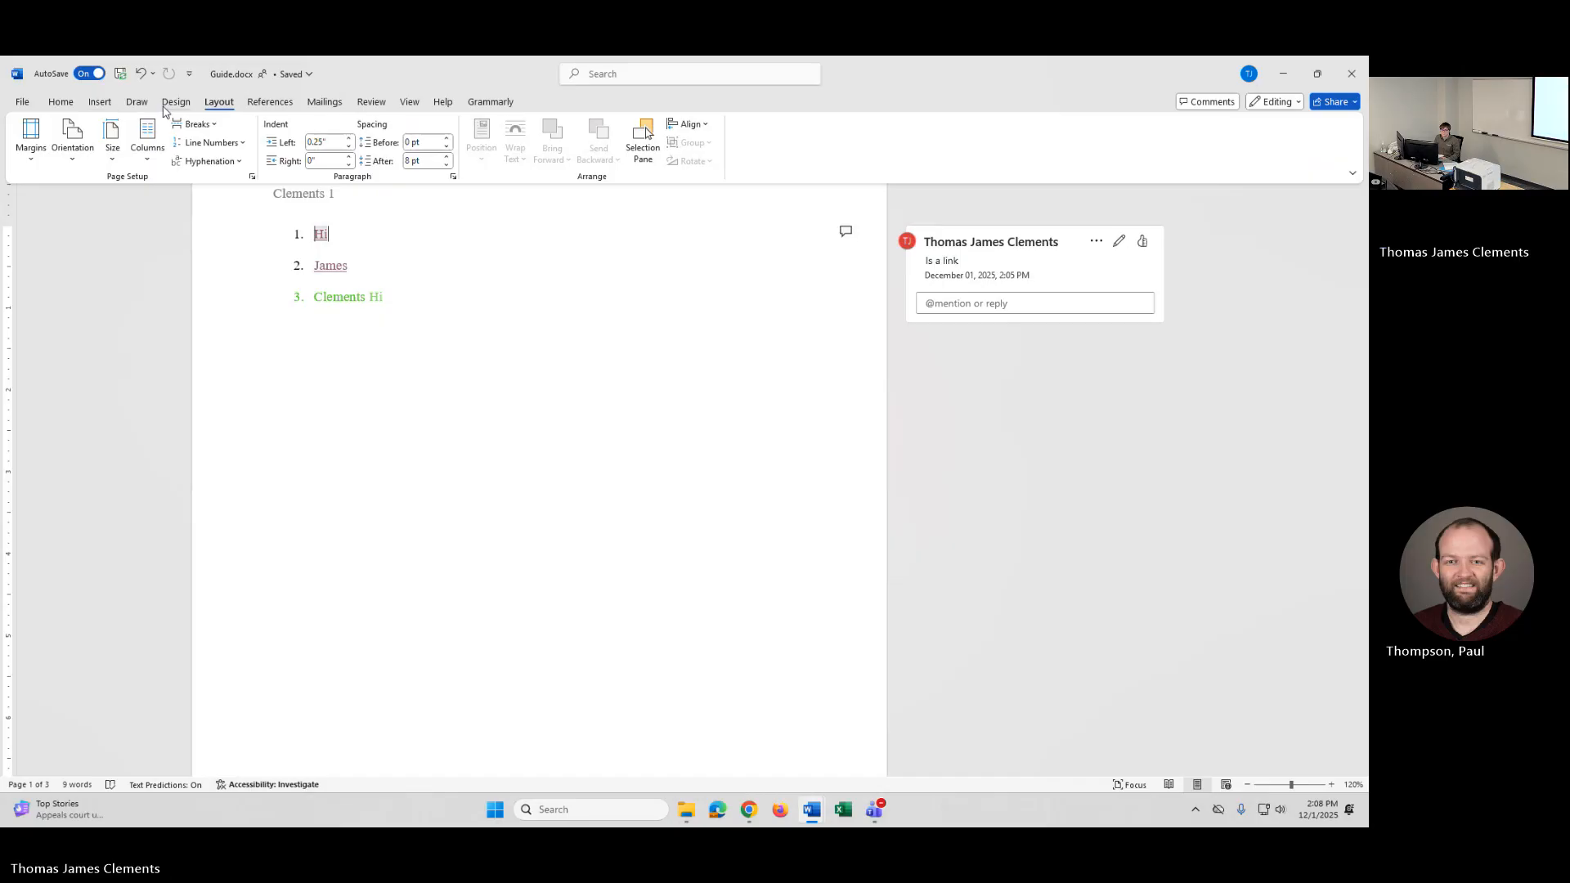
pyautogui.click(62, 102)
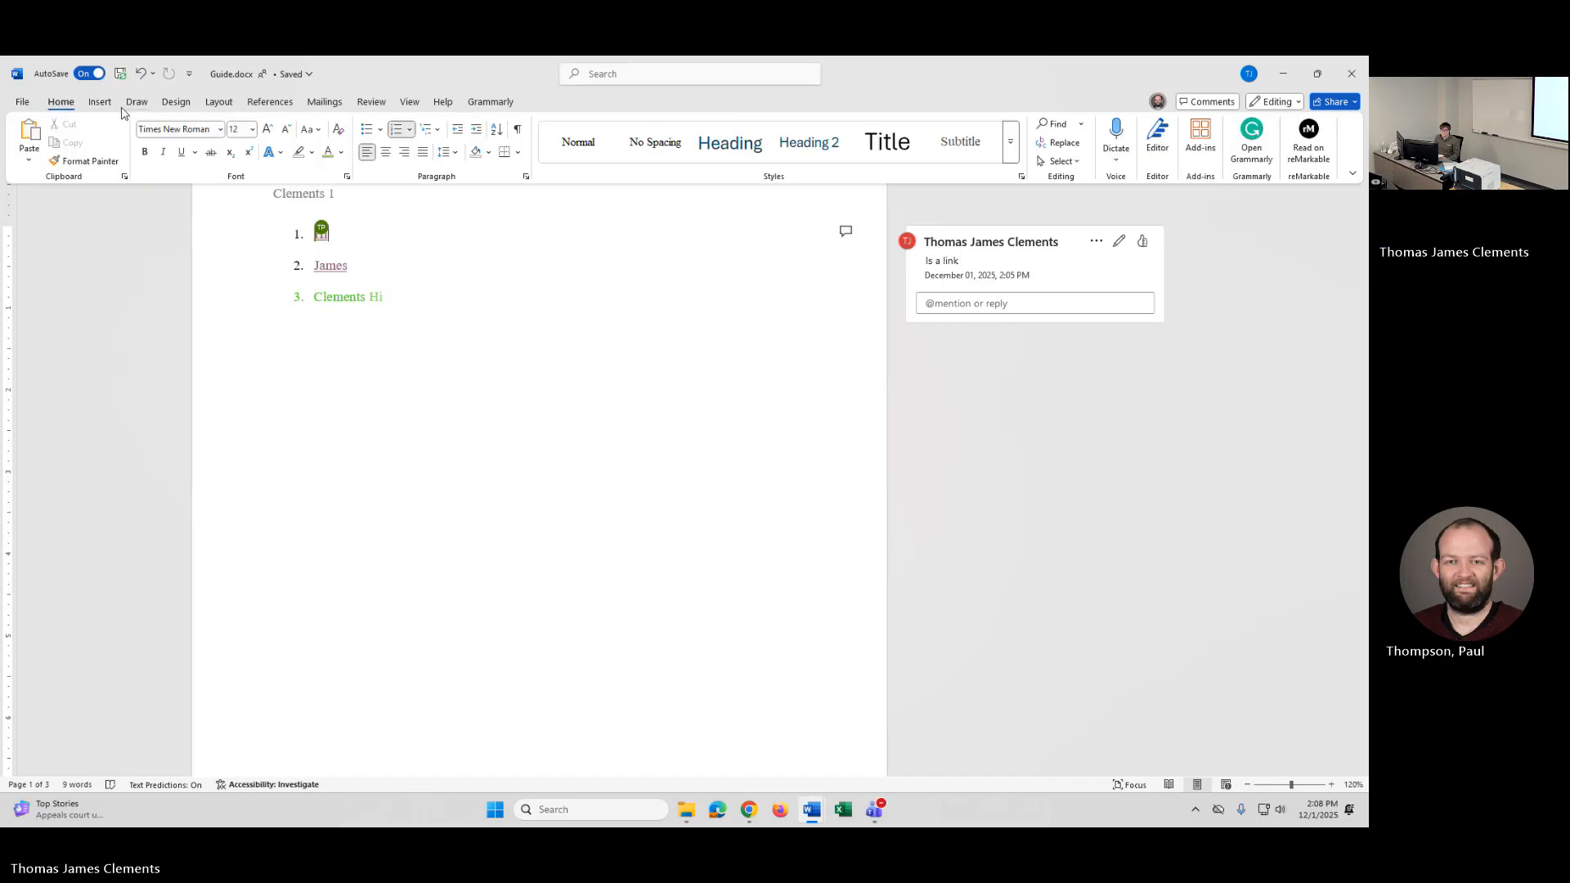
pyautogui.click(128, 105)
# Step: Start a new comment on the second list item and discard it
pyautogui.click(102, 105)
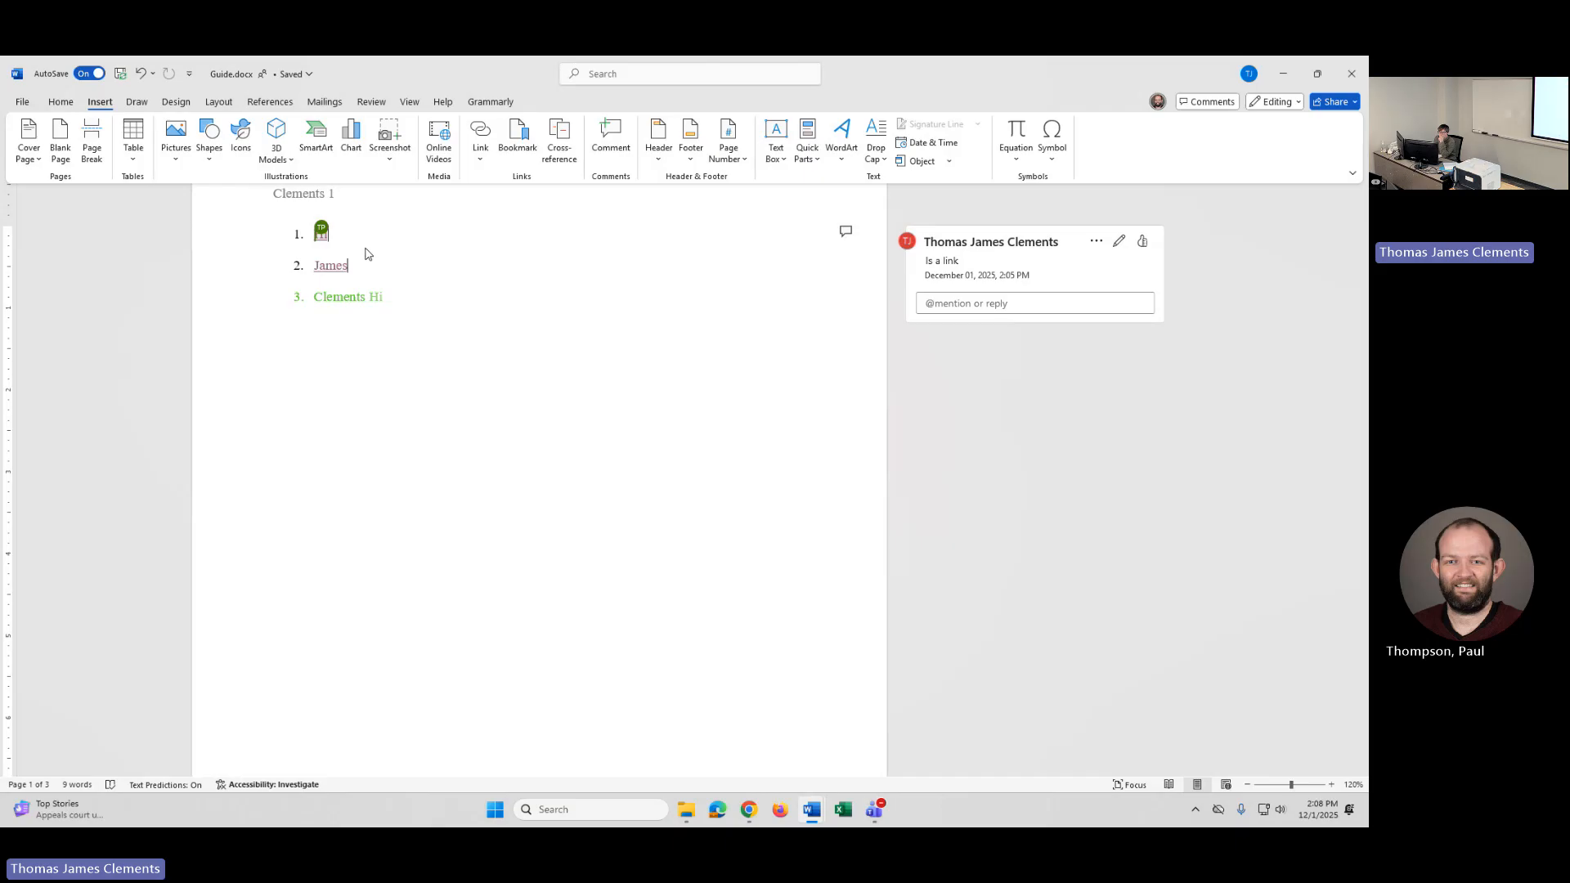
pyautogui.click(611, 143)
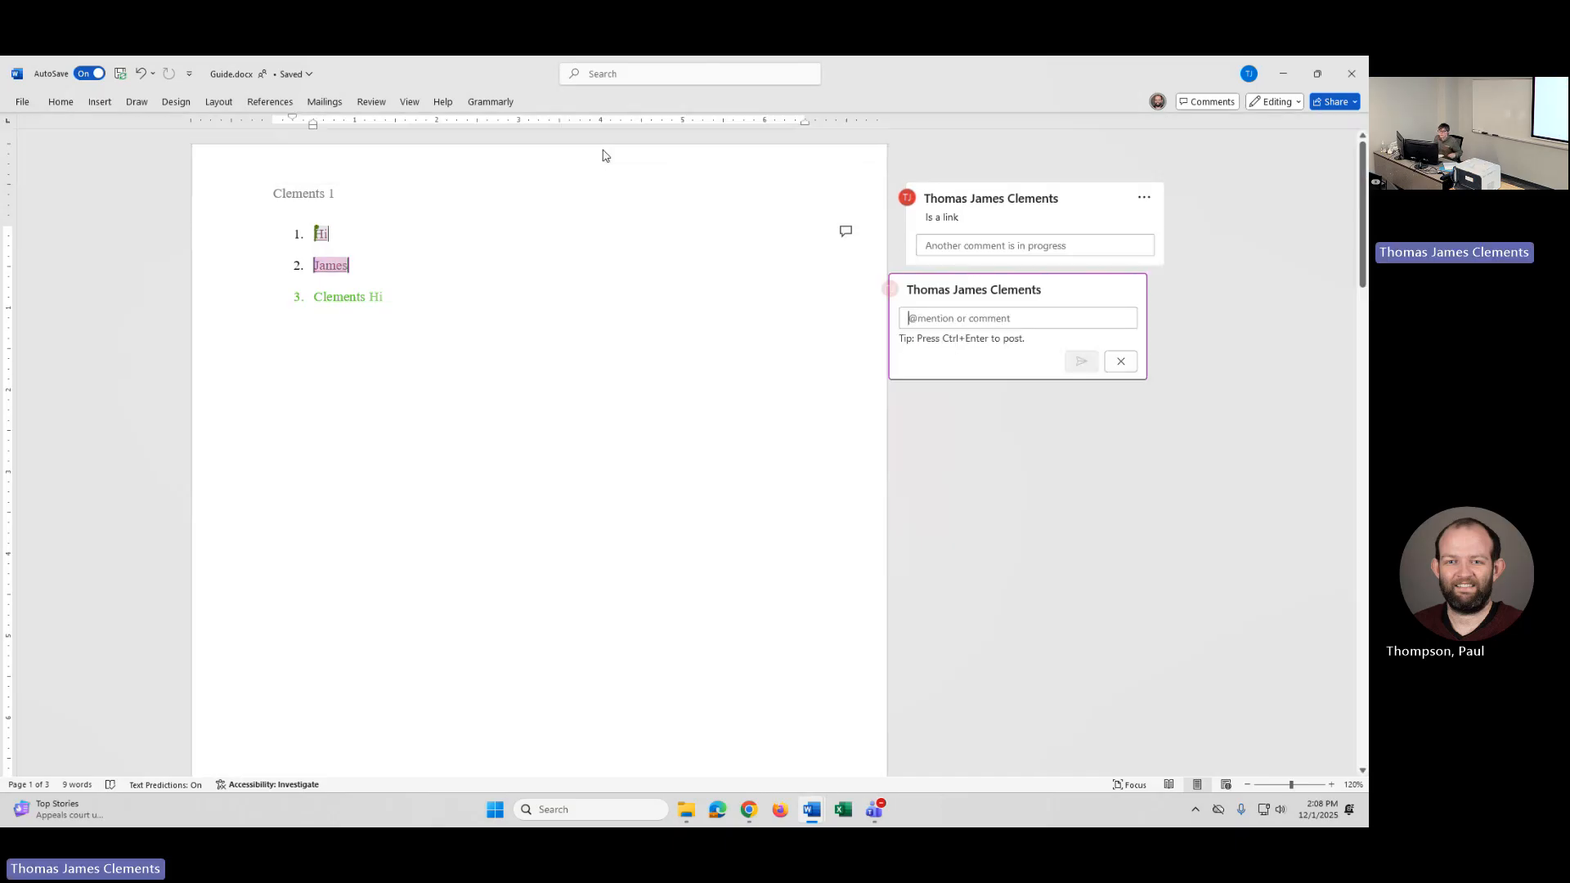
pyautogui.click(1121, 344)
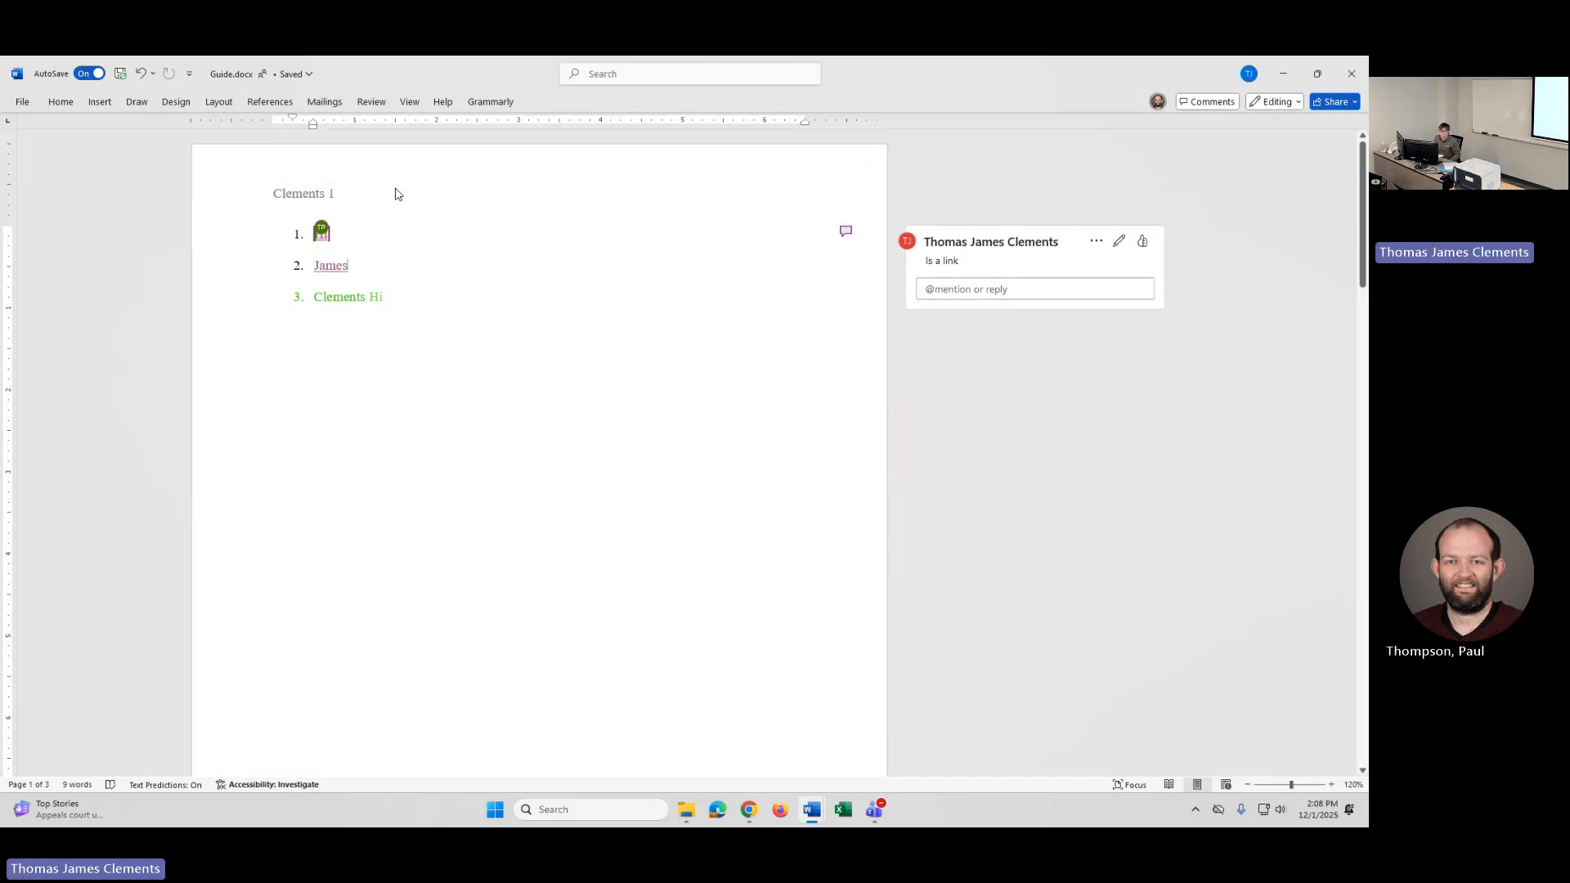
pyautogui.click(59, 104)
pyautogui.click(175, 103)
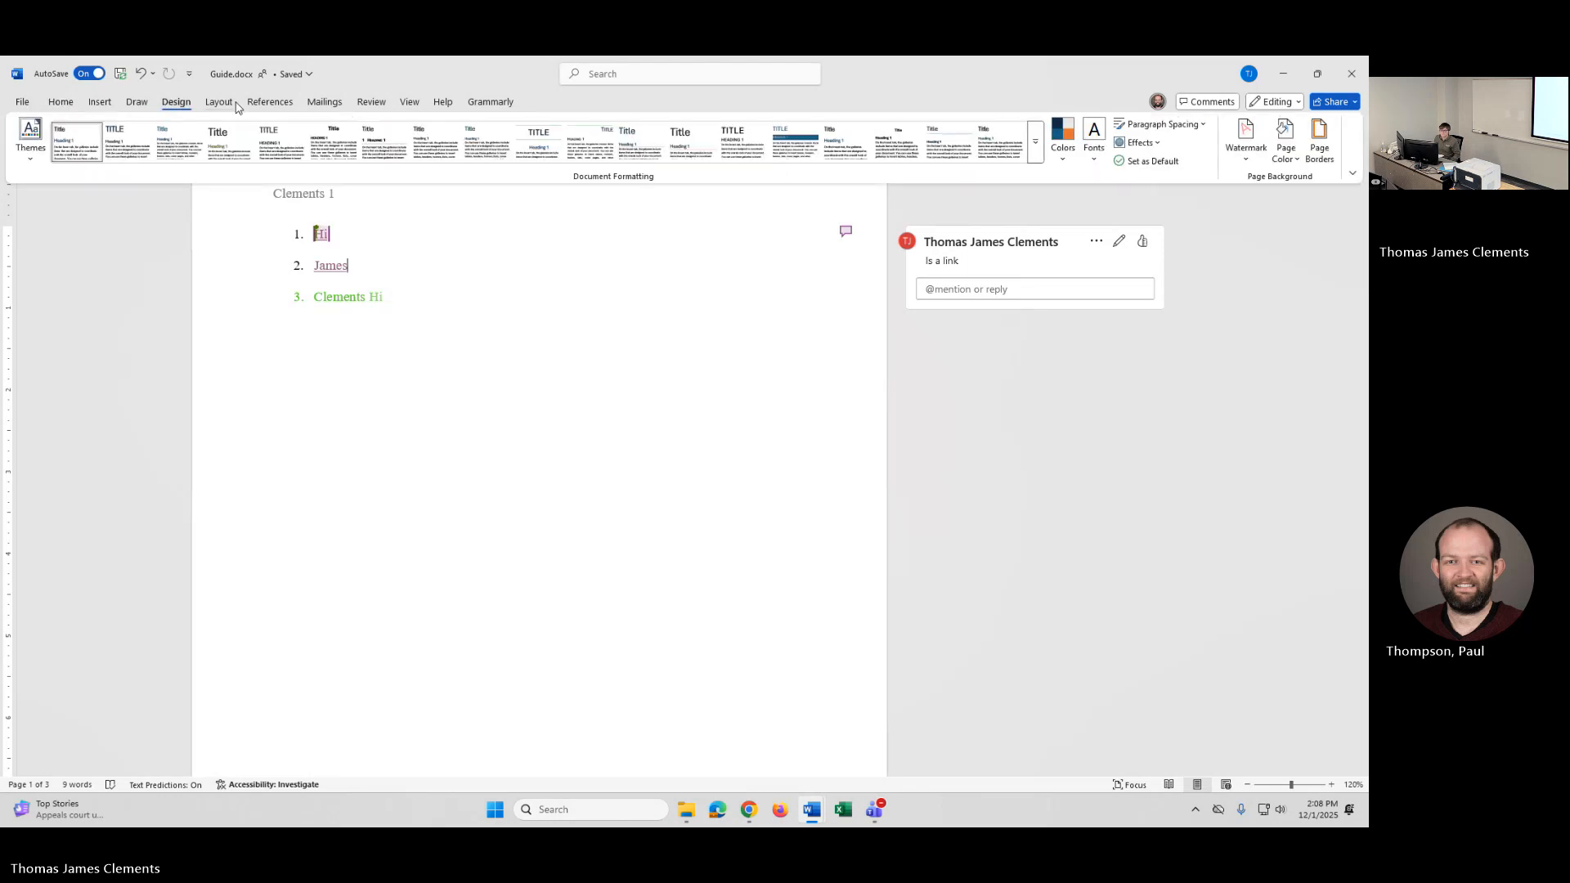
pyautogui.click(219, 103)
pyautogui.click(270, 103)
pyautogui.click(325, 104)
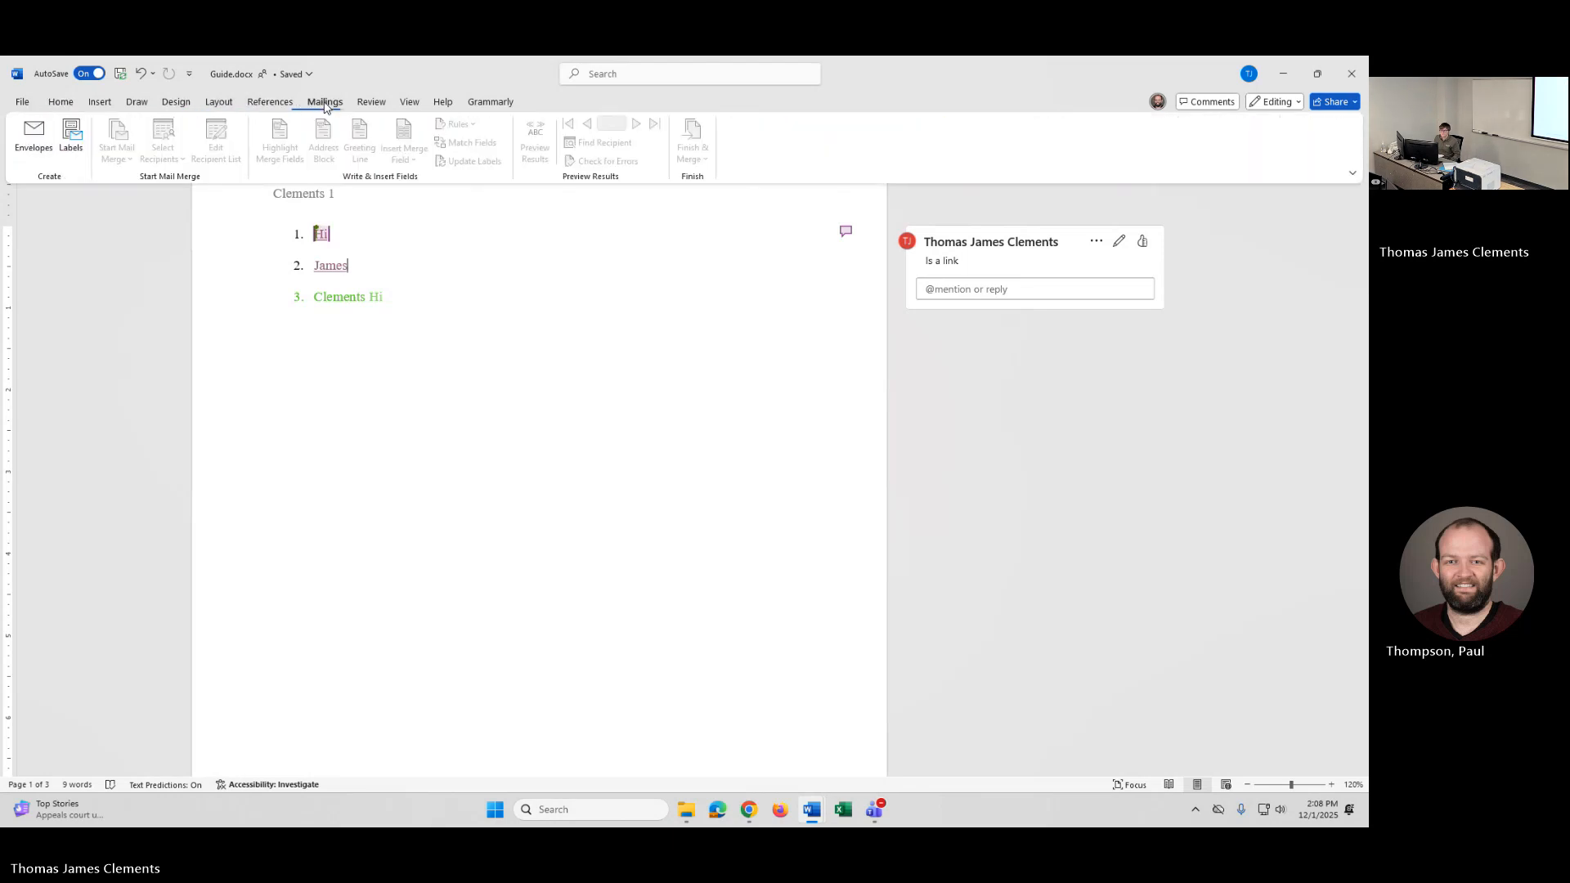
pyautogui.click(369, 103)
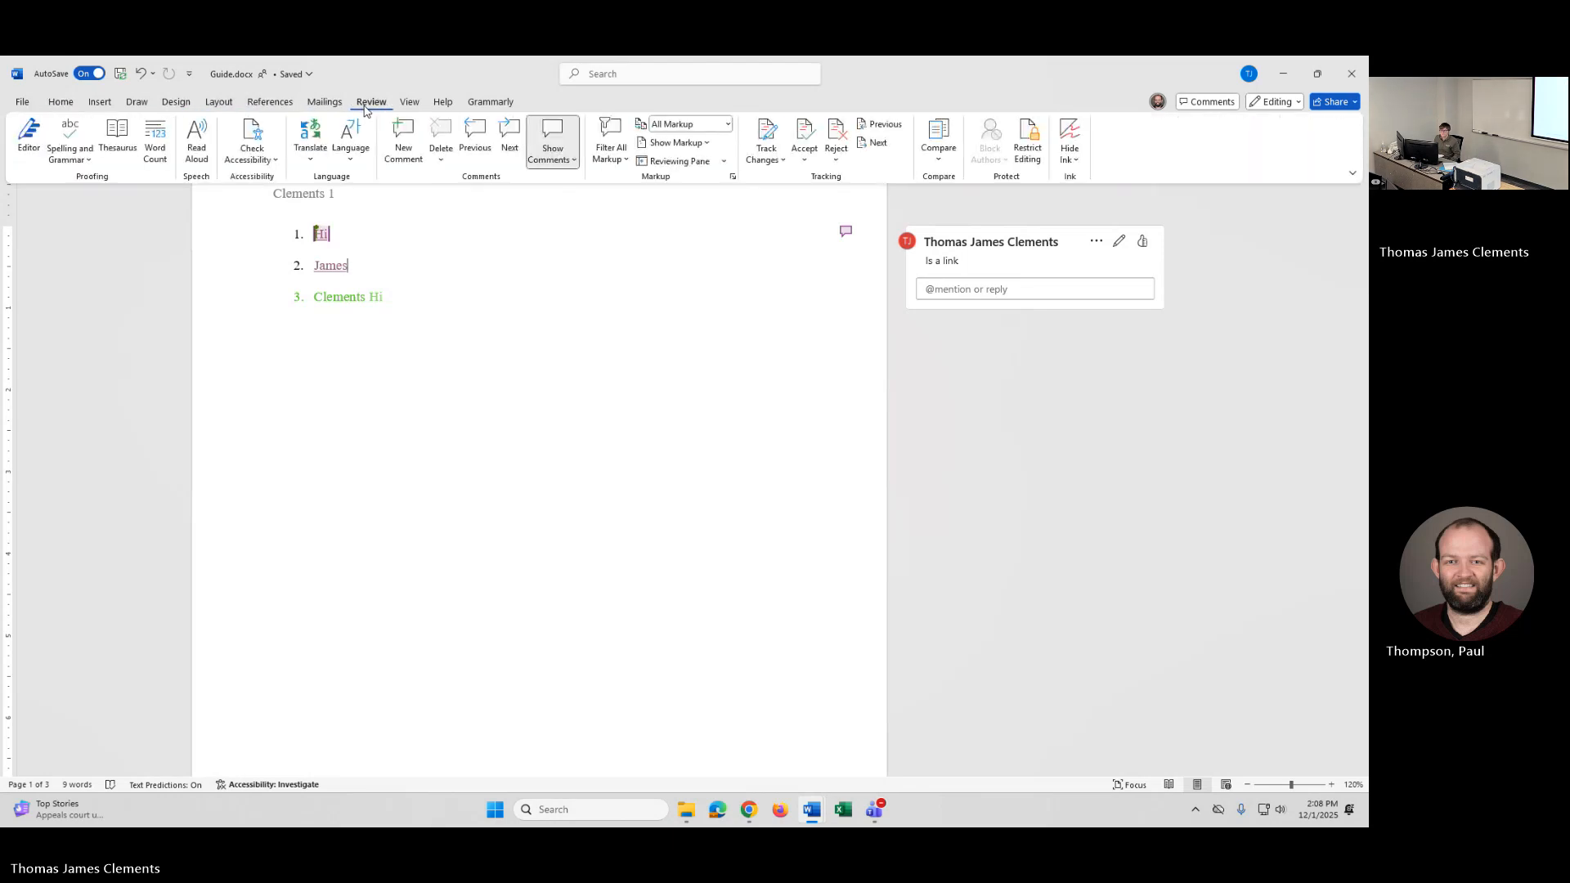
# Step: Check the comment display options and the available markup views in the review tools
pyautogui.click(564, 157)
pyautogui.click(564, 158)
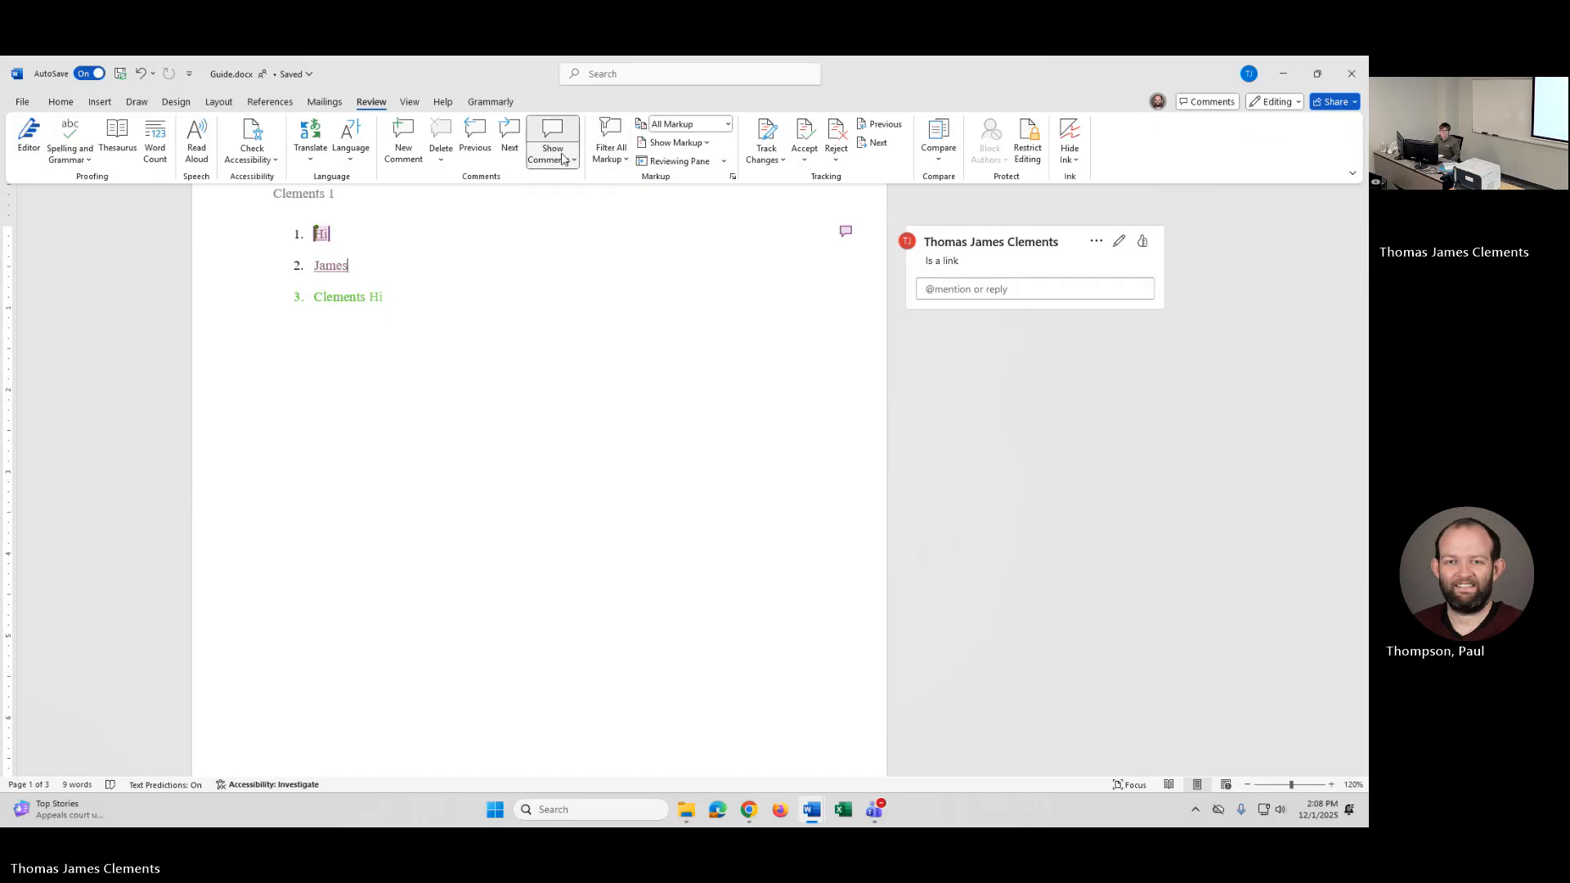
pyautogui.click(685, 125)
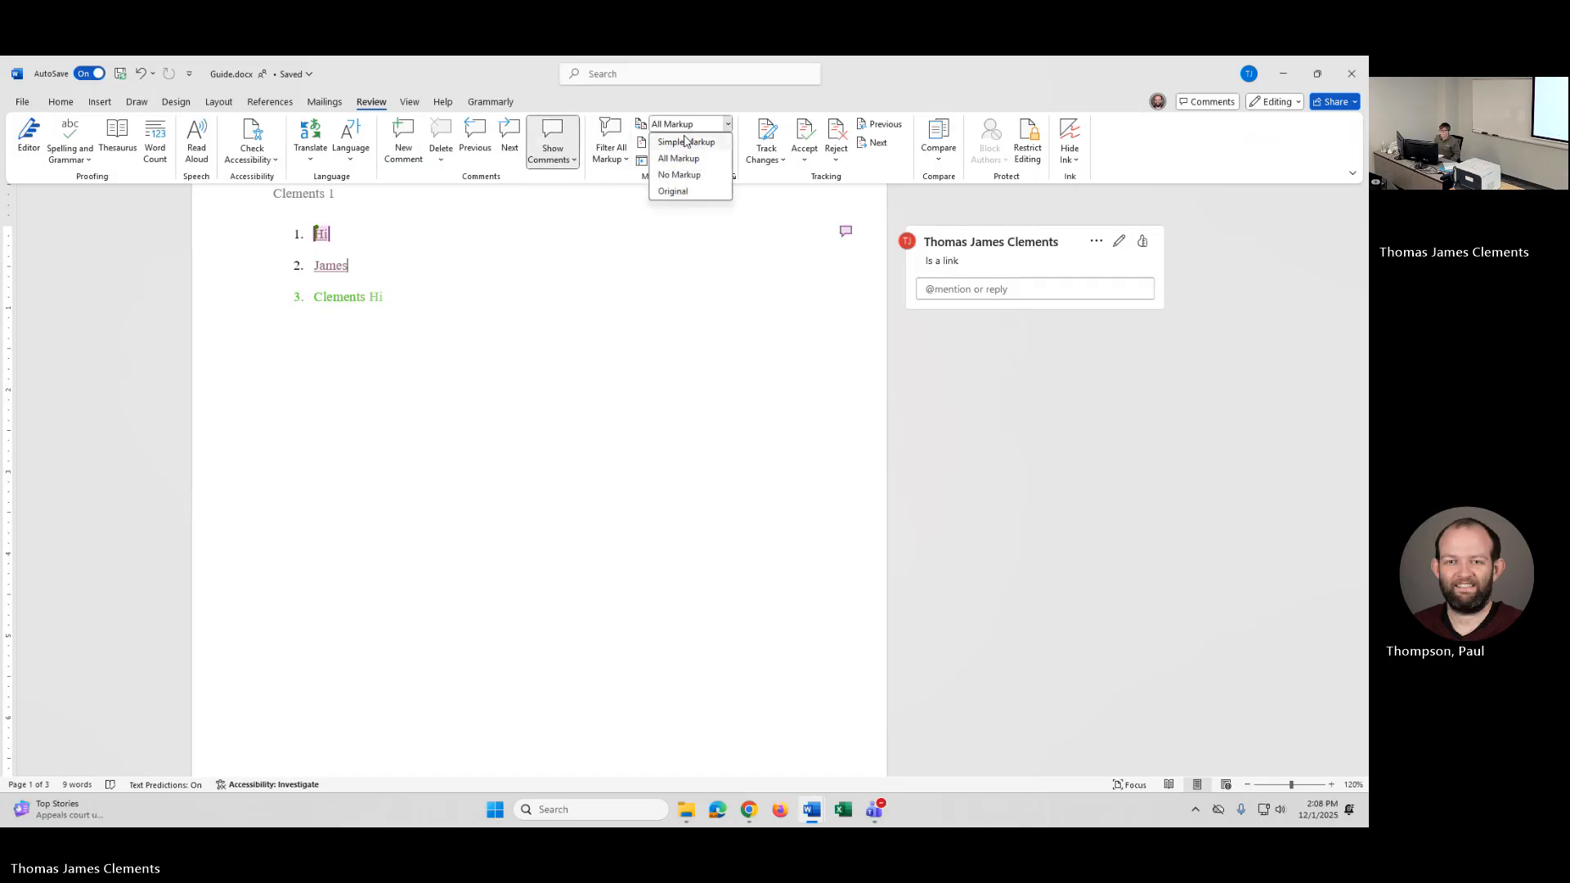
pyautogui.click(687, 124)
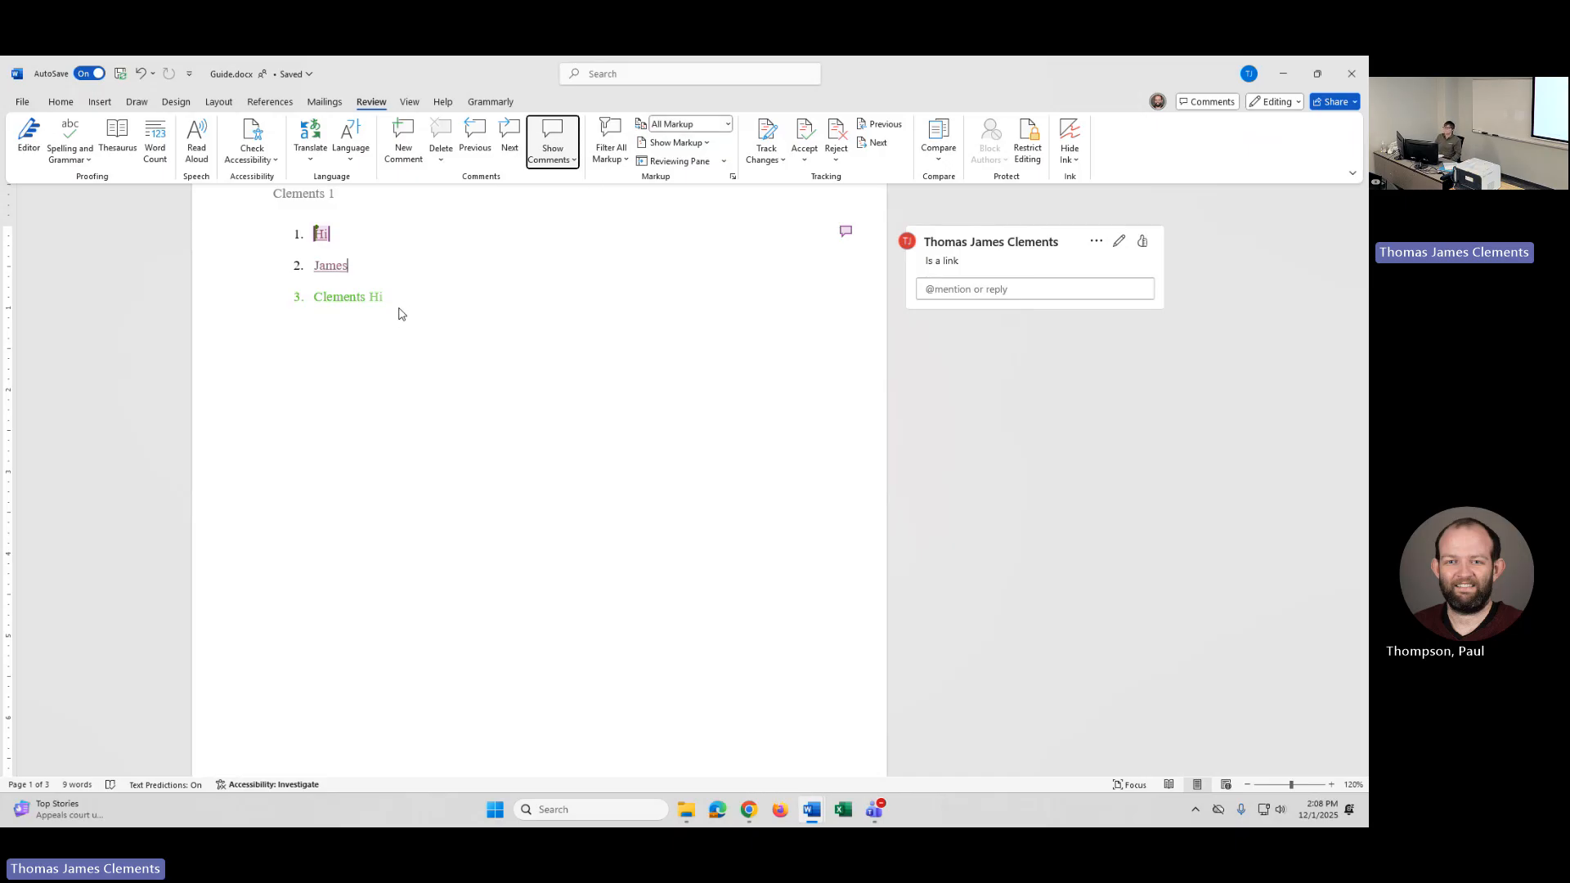
pyautogui.hotkey('ctrl', 'F1')
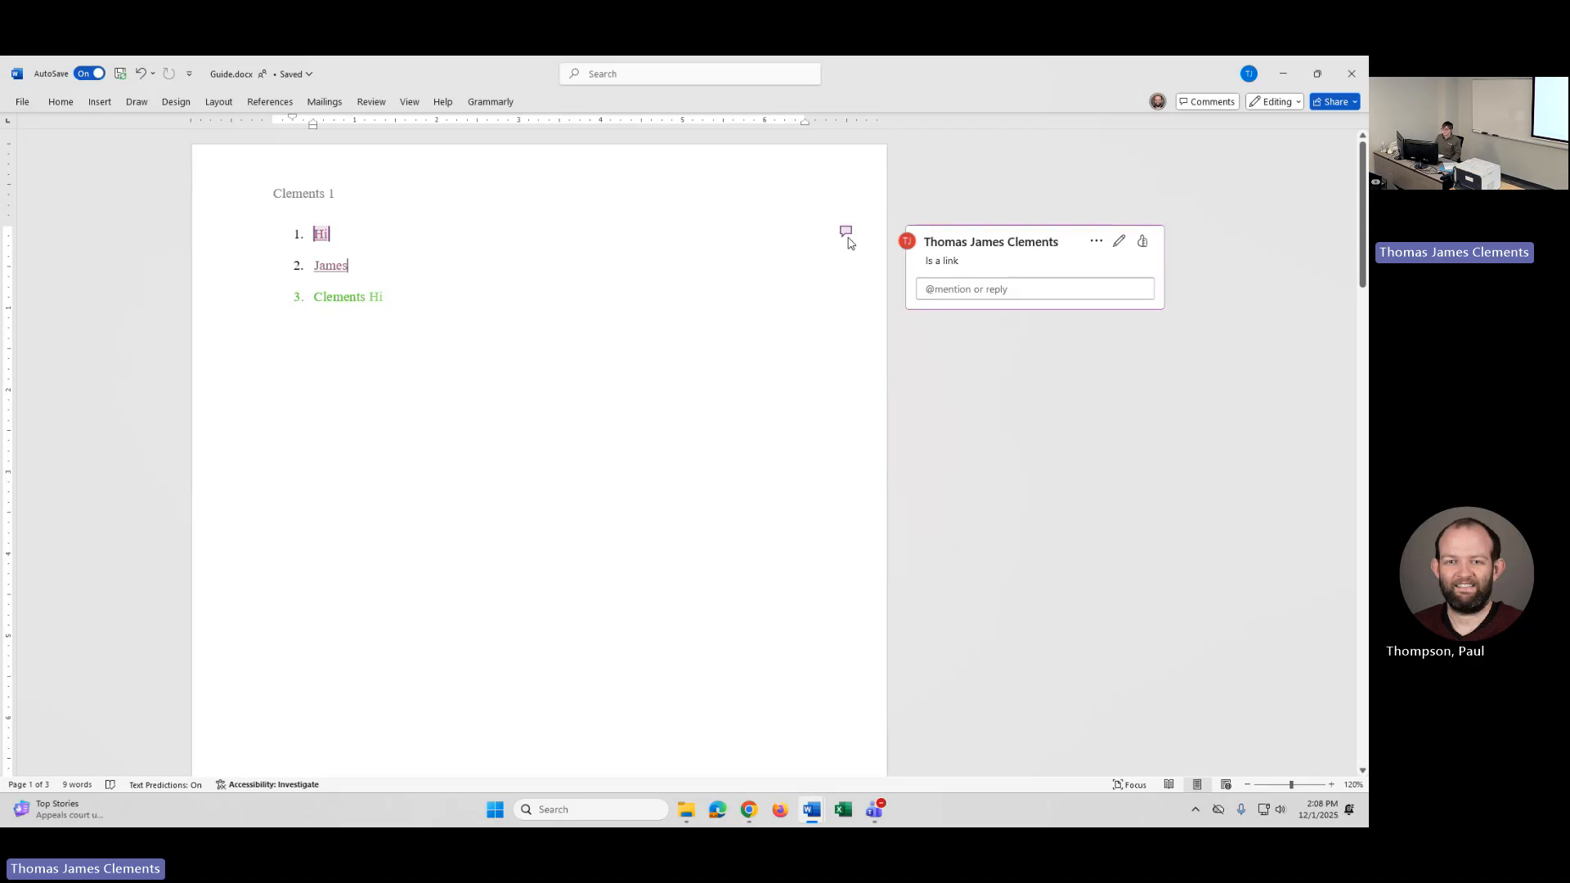
pyautogui.click(50, 108)
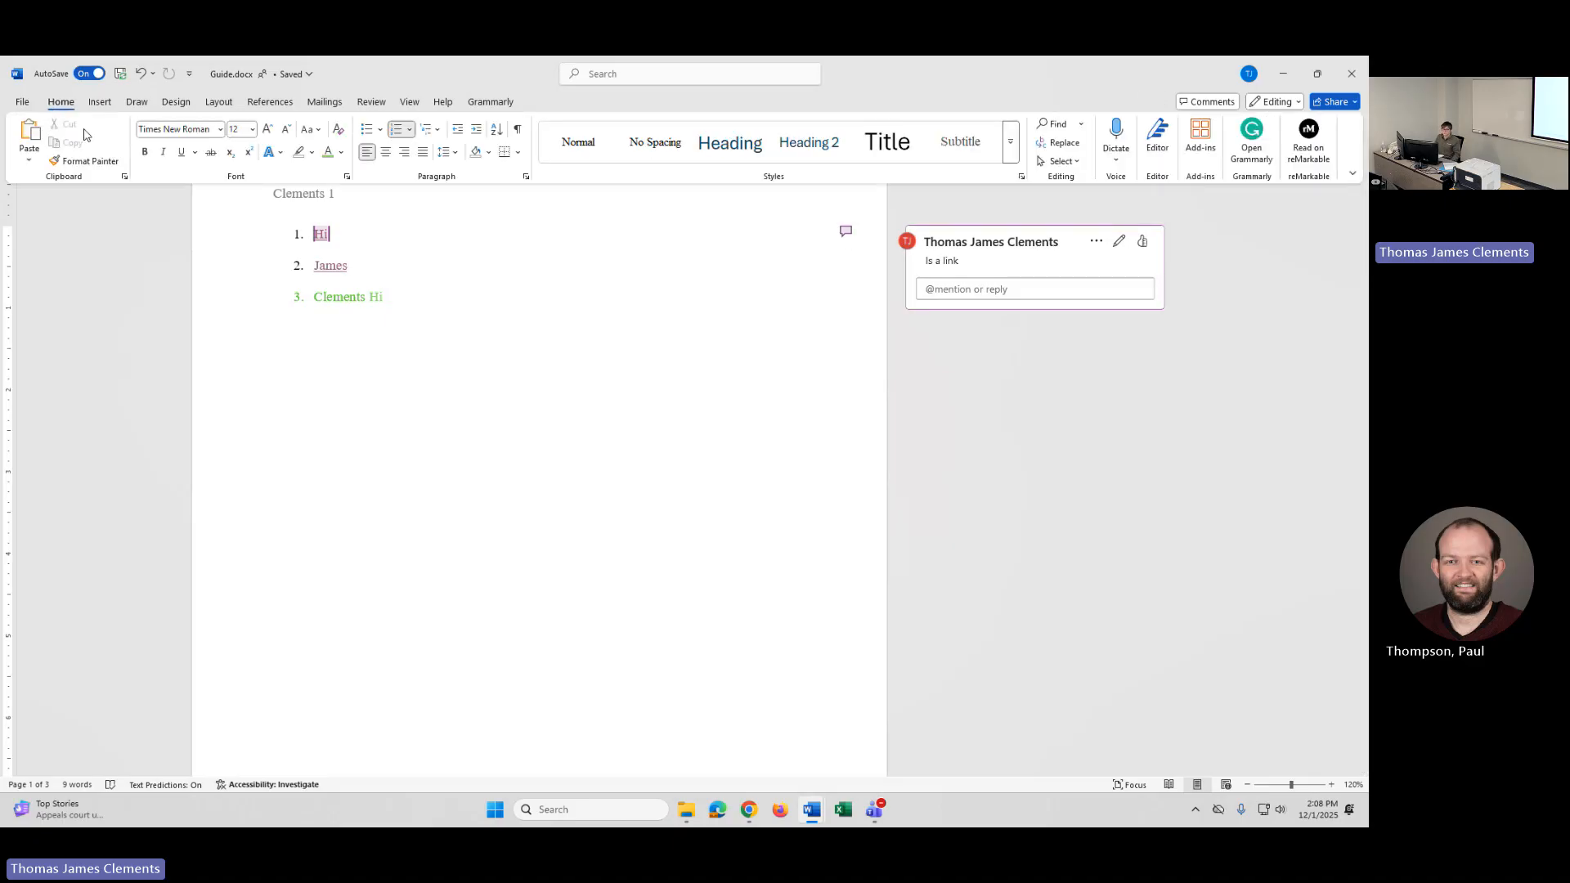
pyautogui.click(96, 104)
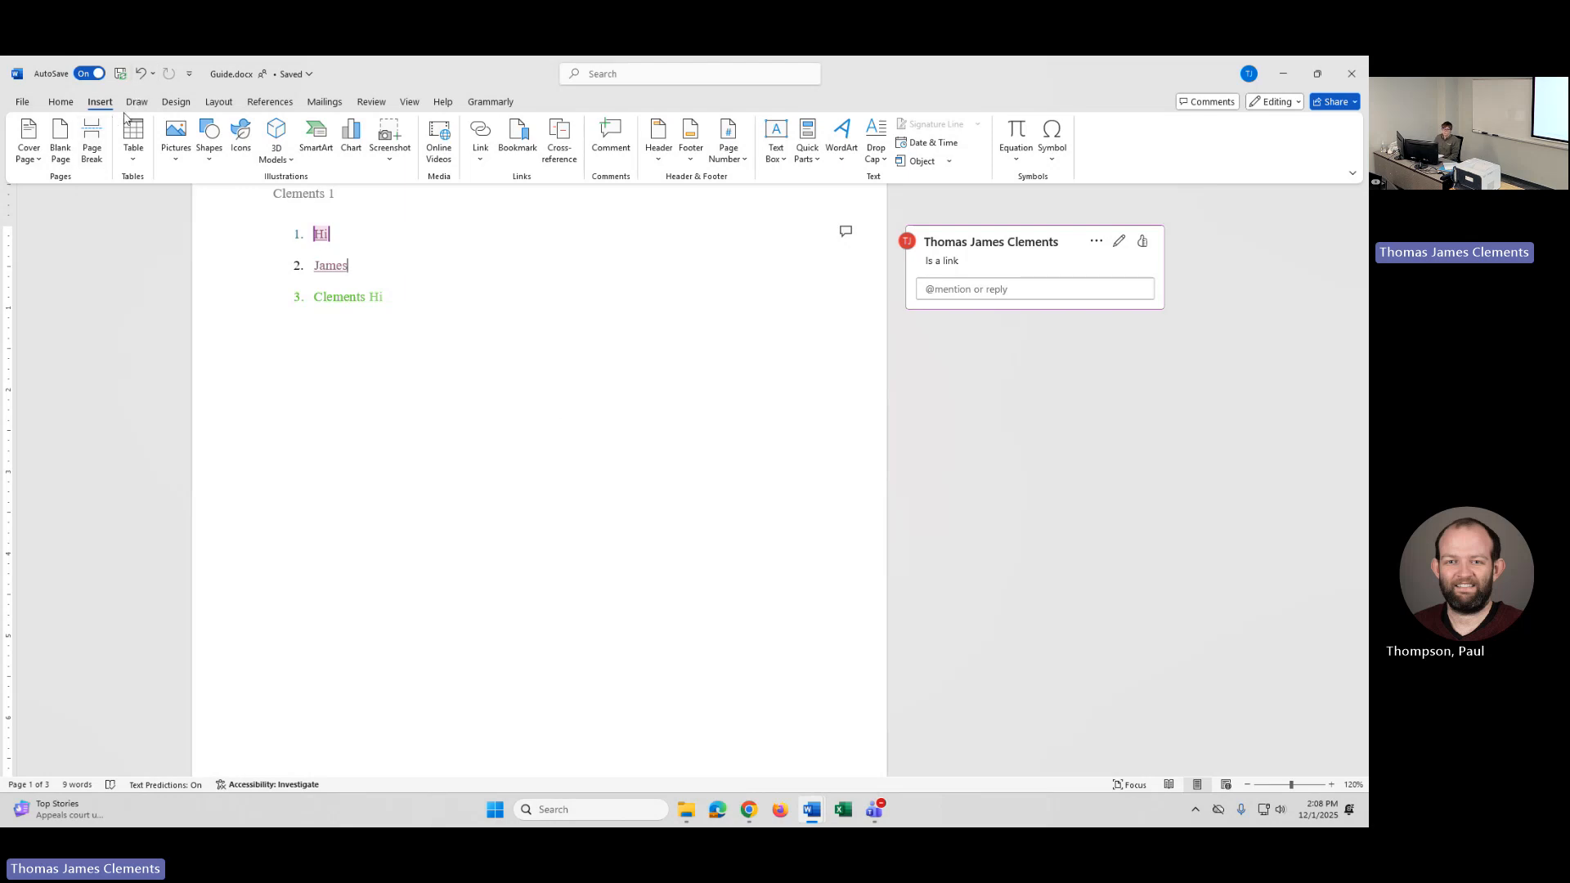
pyautogui.click(59, 105)
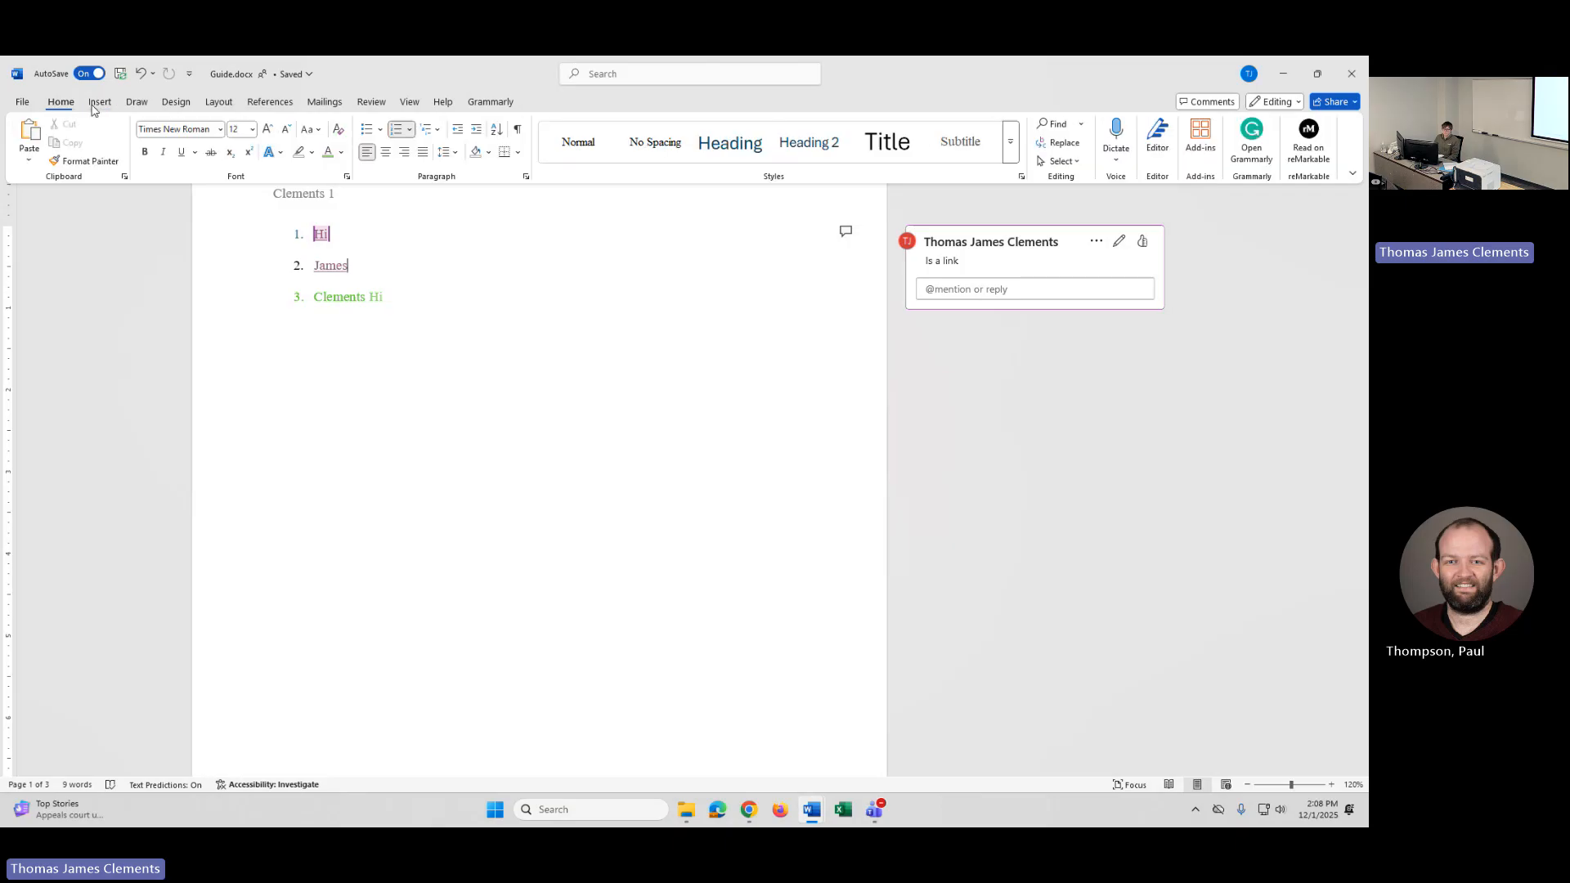
pyautogui.click(98, 105)
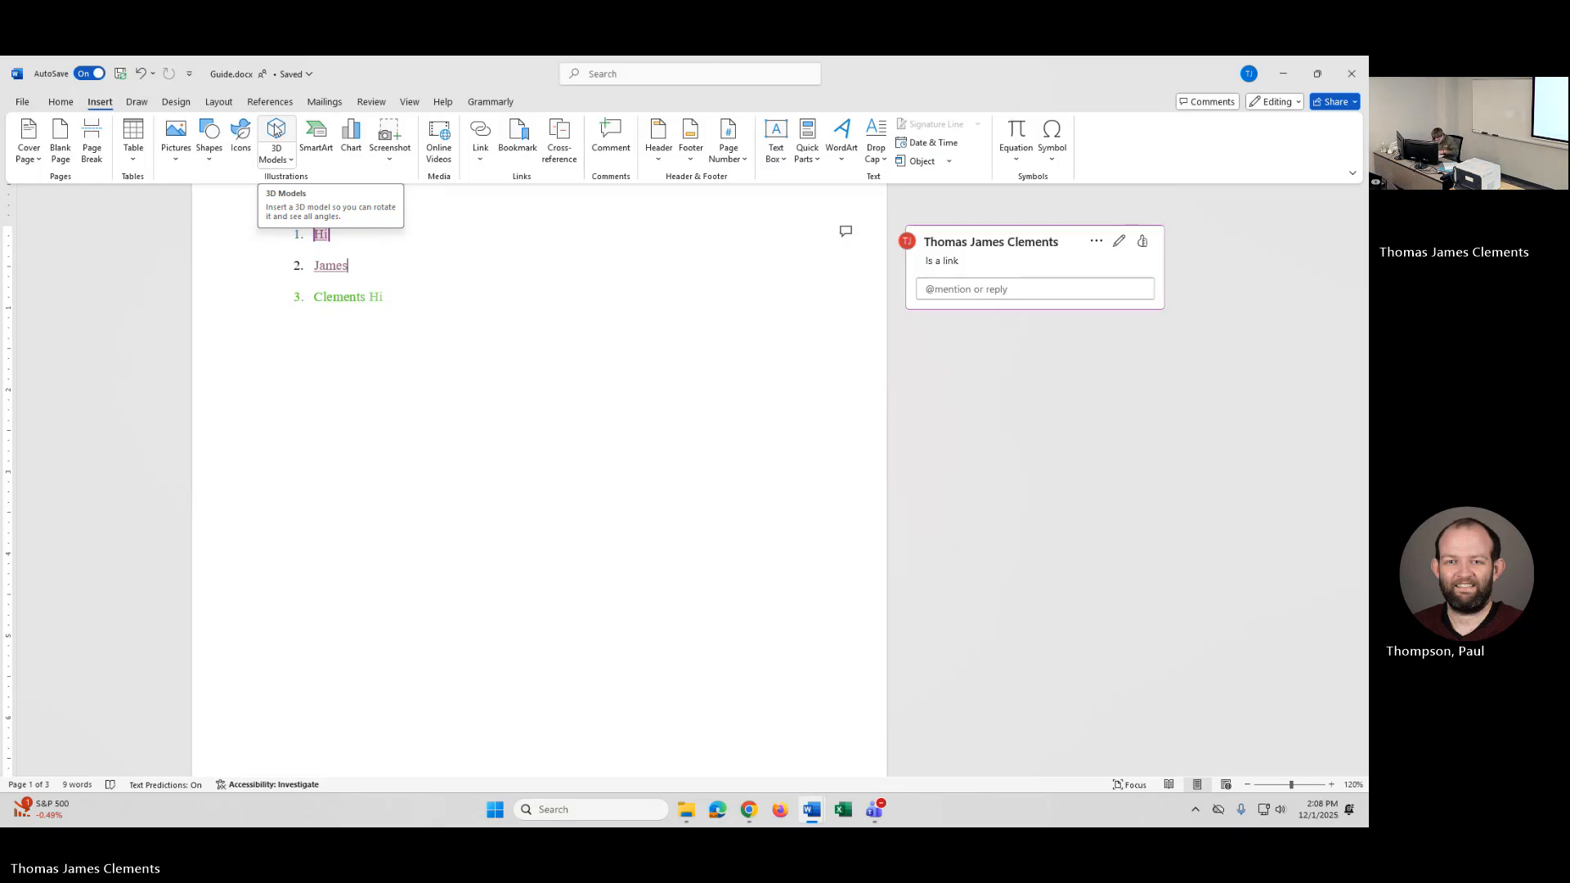
# Step: Switch the document's markup view to Original
pyautogui.click(371, 101)
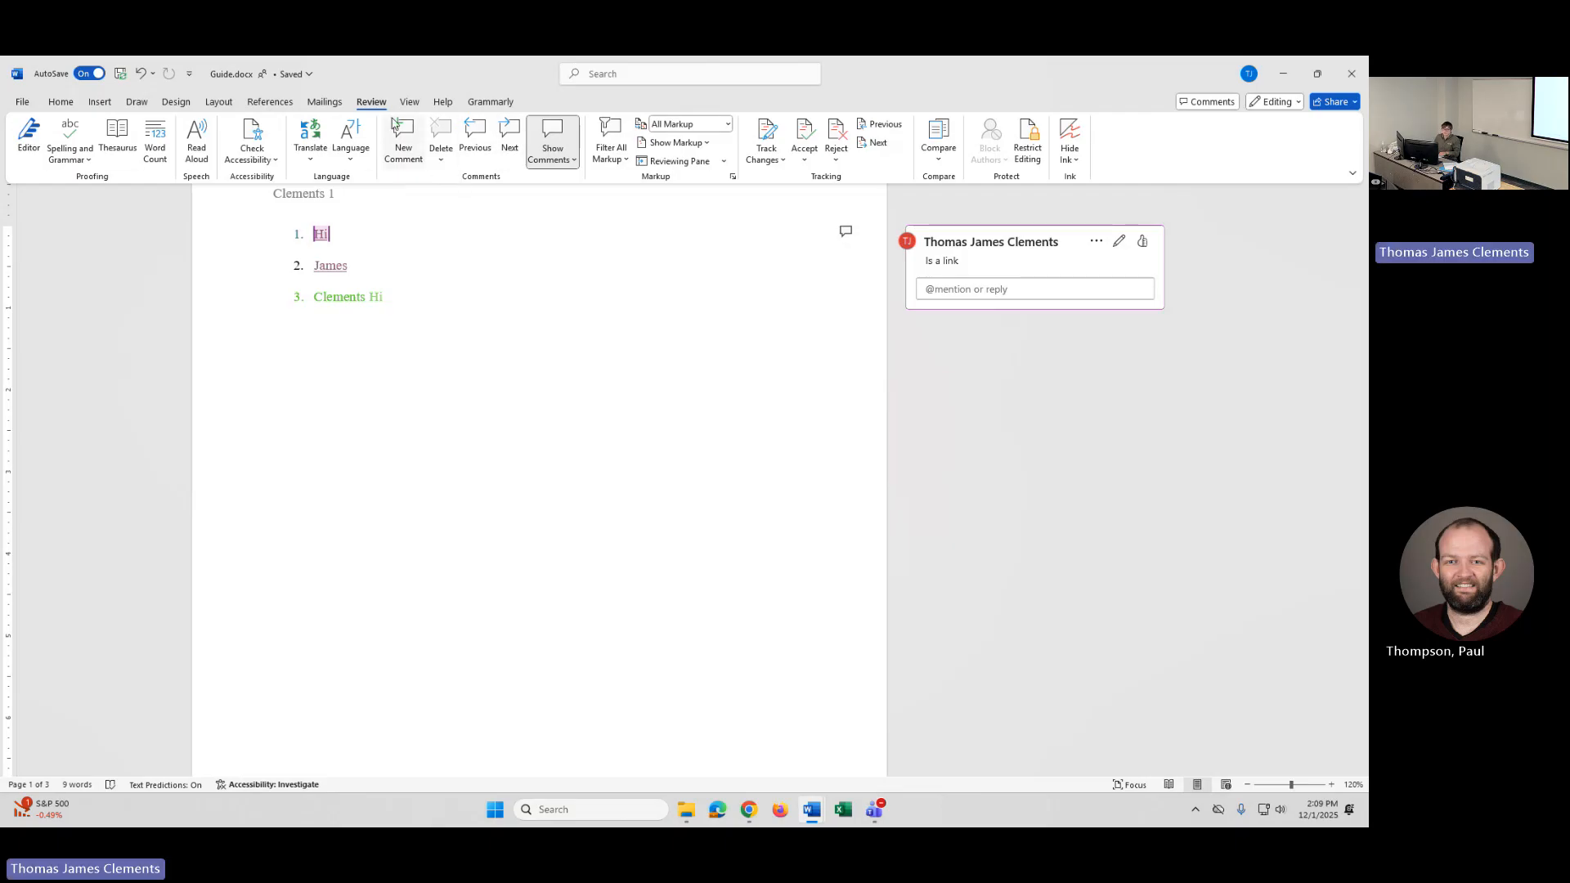
pyautogui.click(724, 130)
pyautogui.click(690, 191)
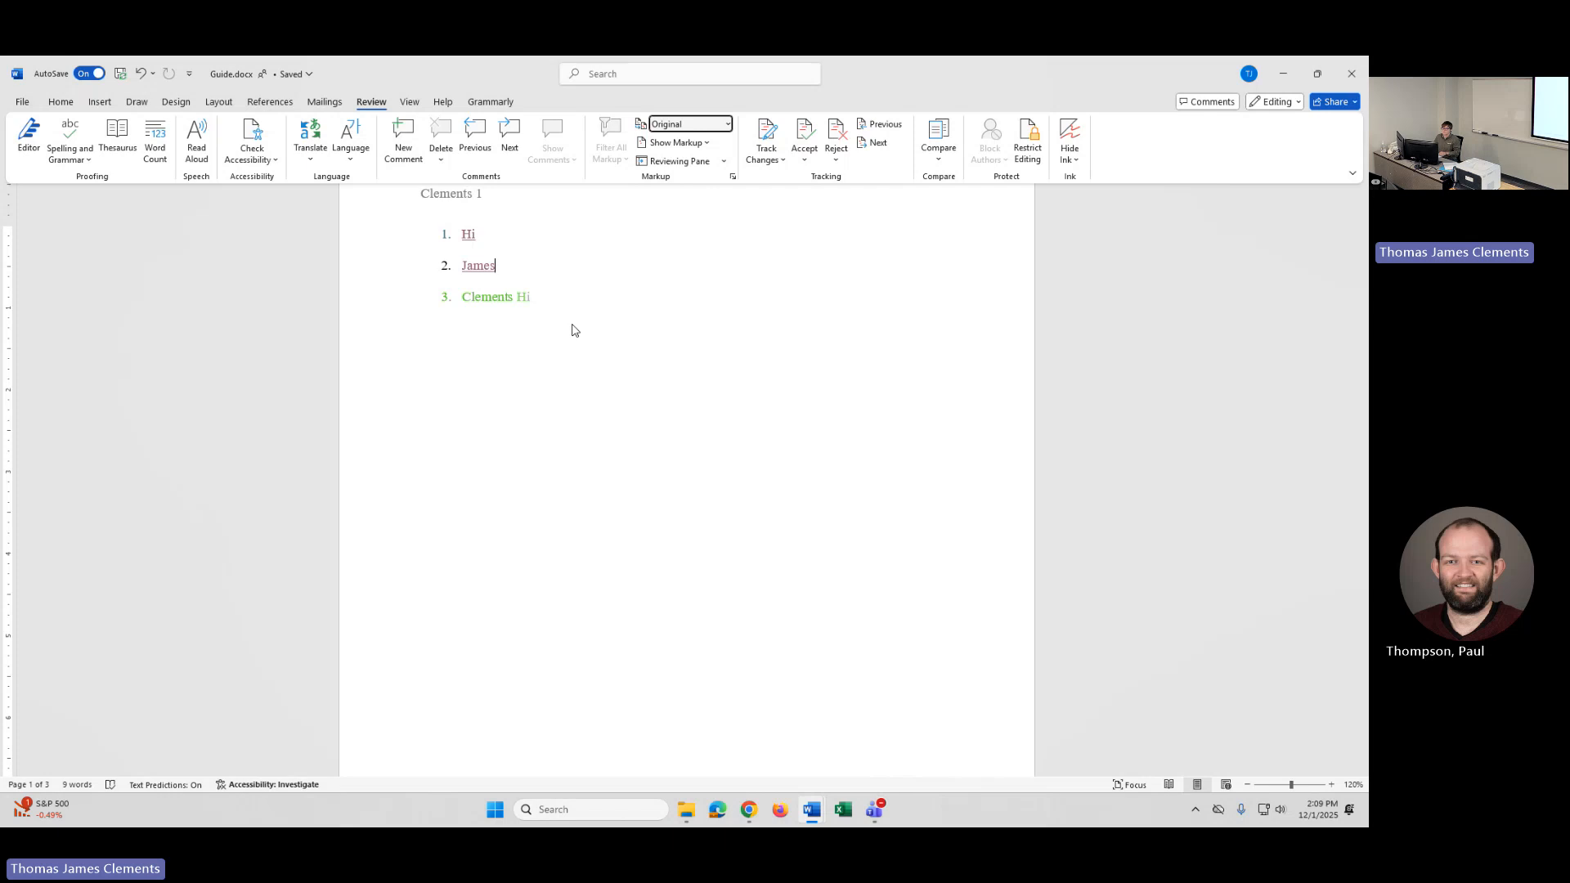
pyautogui.scroll(-1, 572, 330)
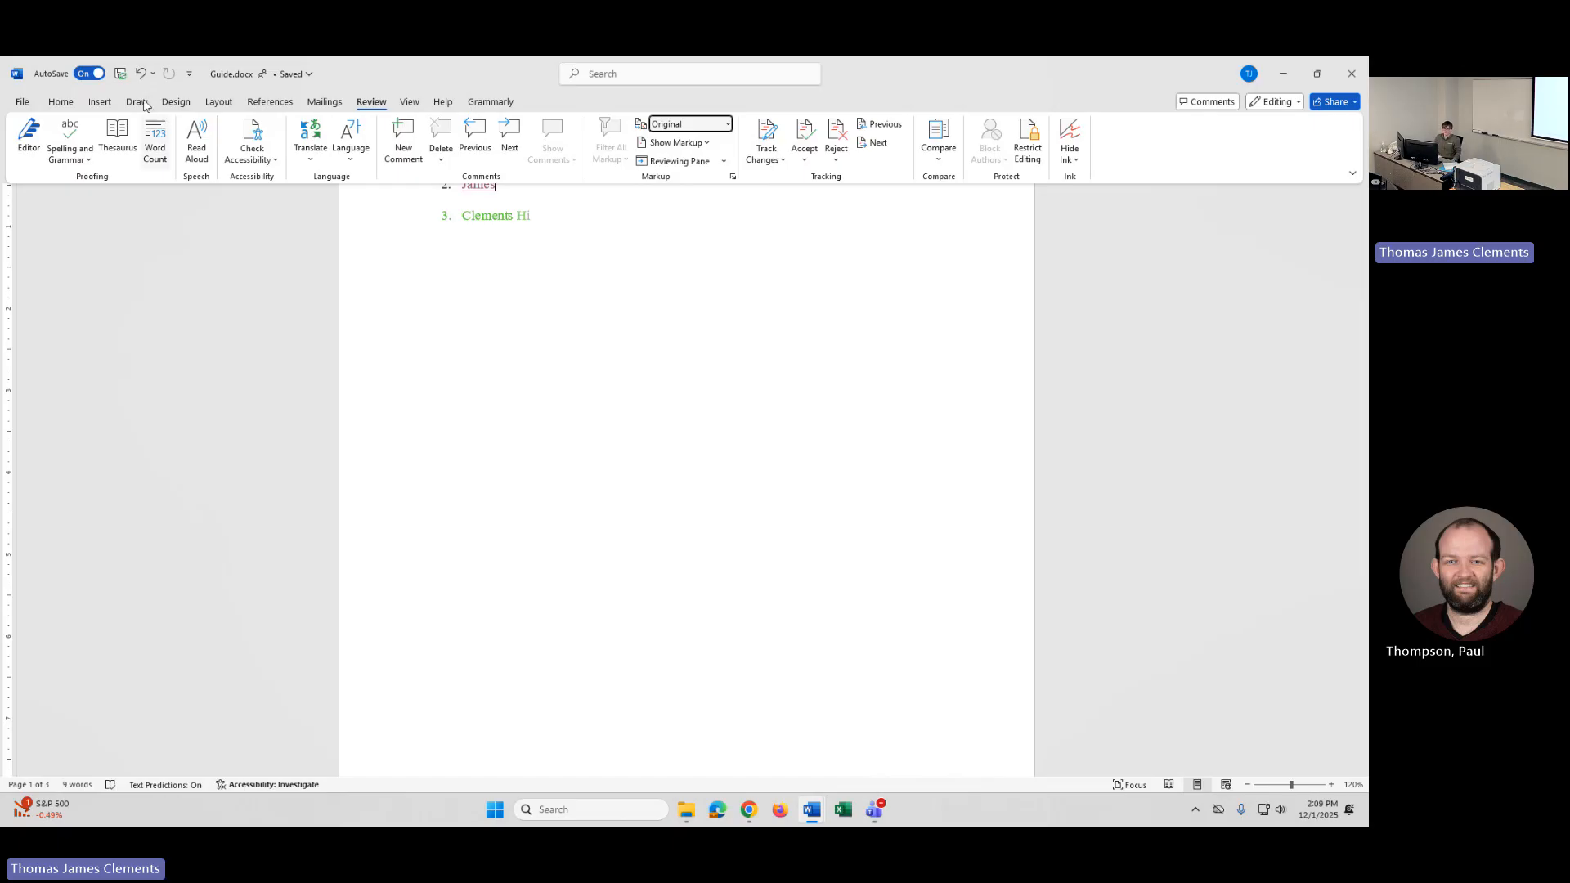
# Step: Save a copy of the document to the Desktop in PDF format as Guide.pdf
pyautogui.click(22, 101)
pyautogui.click(11, 105)
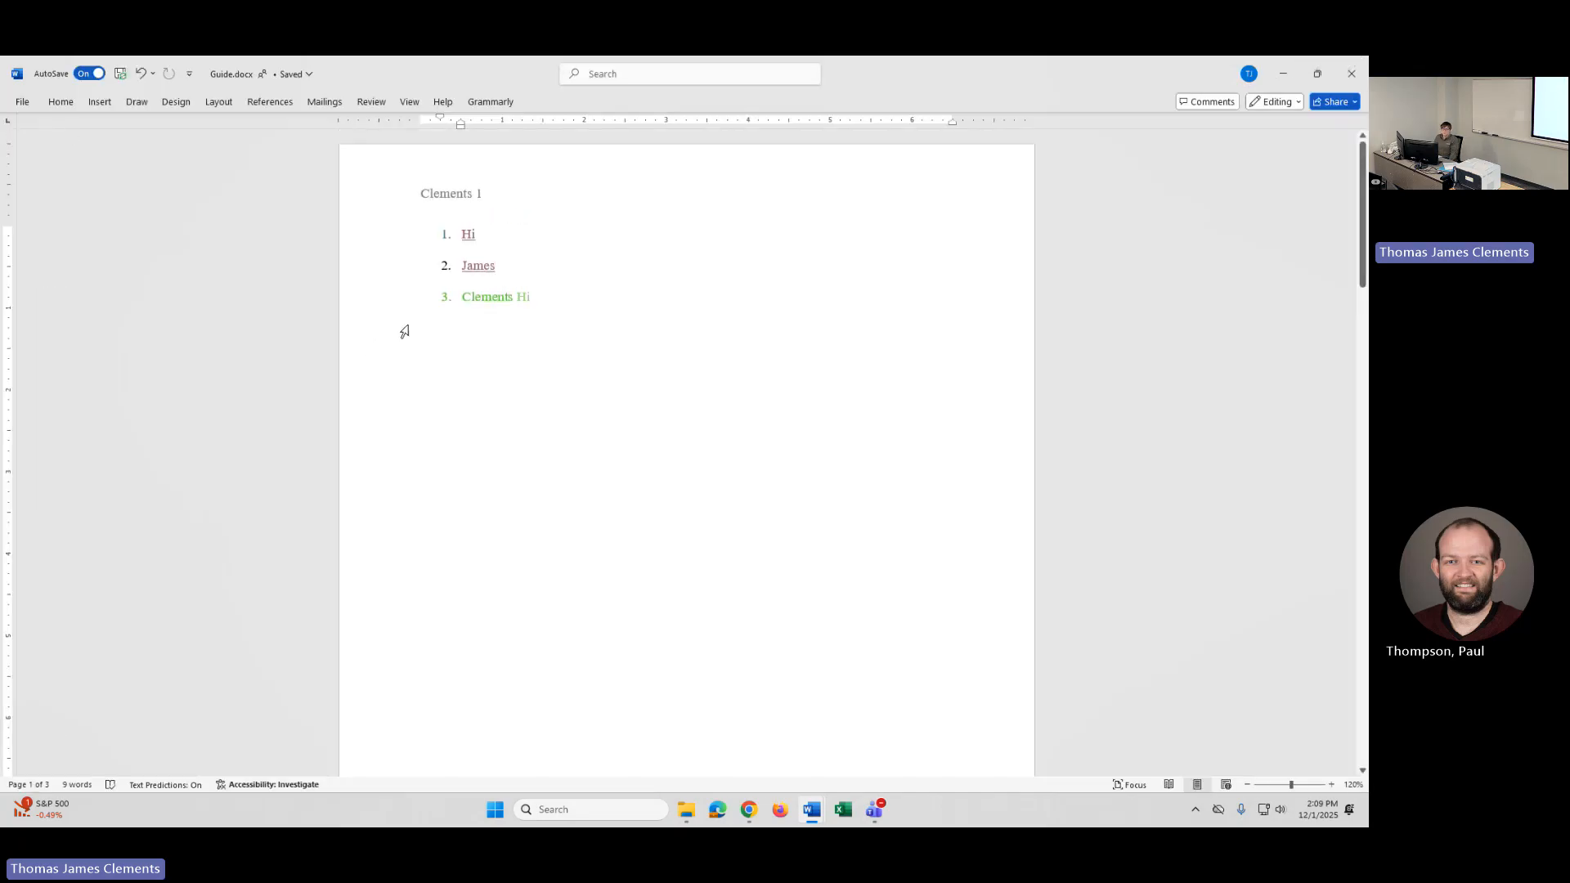
pyautogui.click(23, 104)
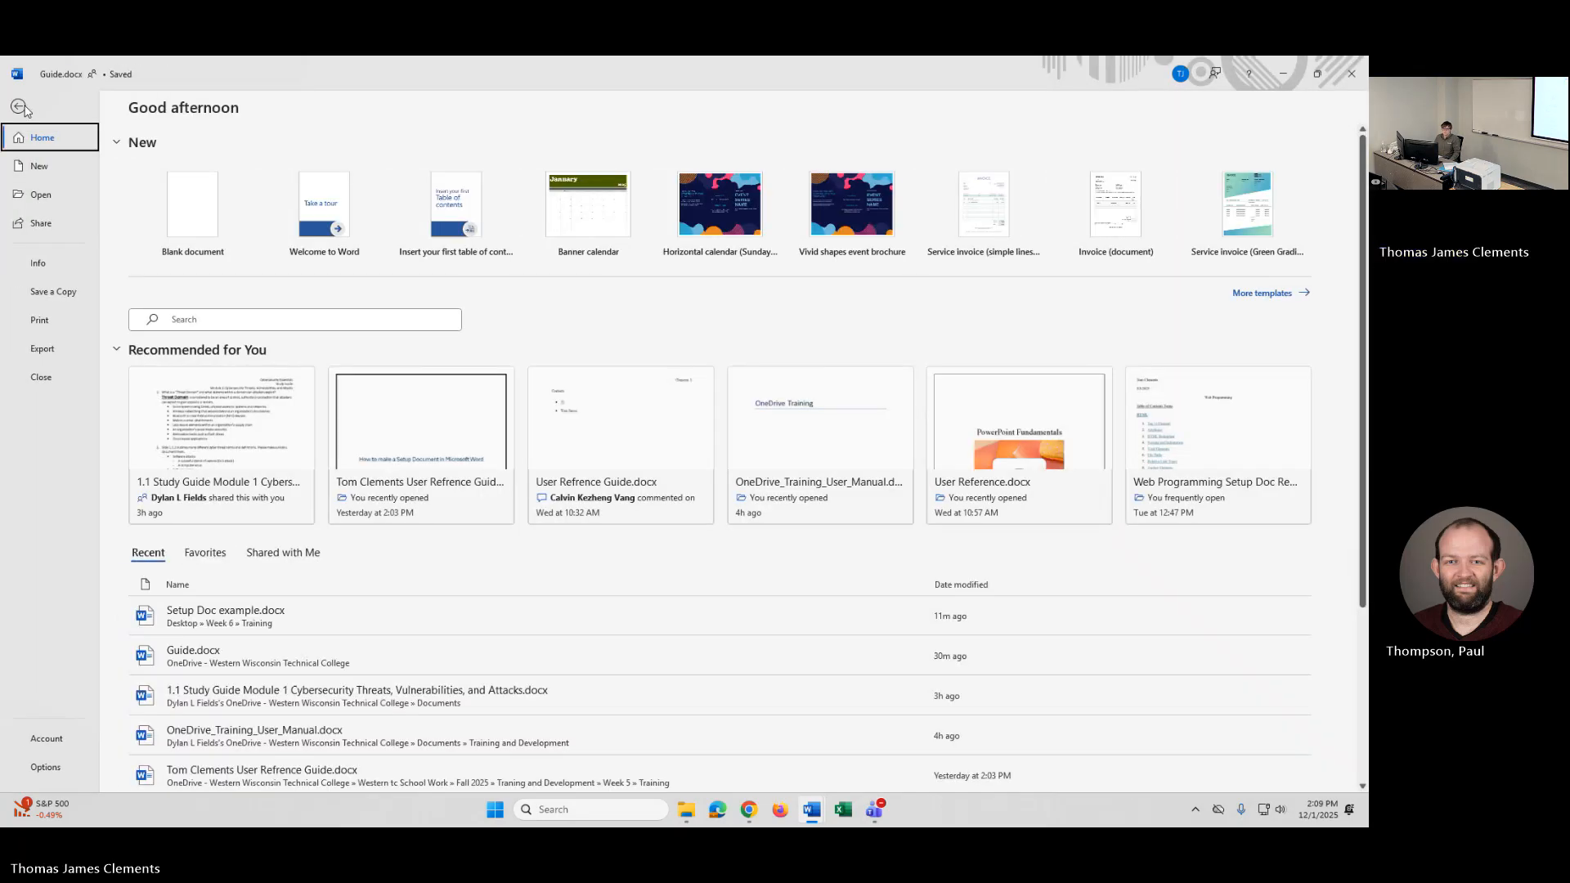
pyautogui.click(30, 297)
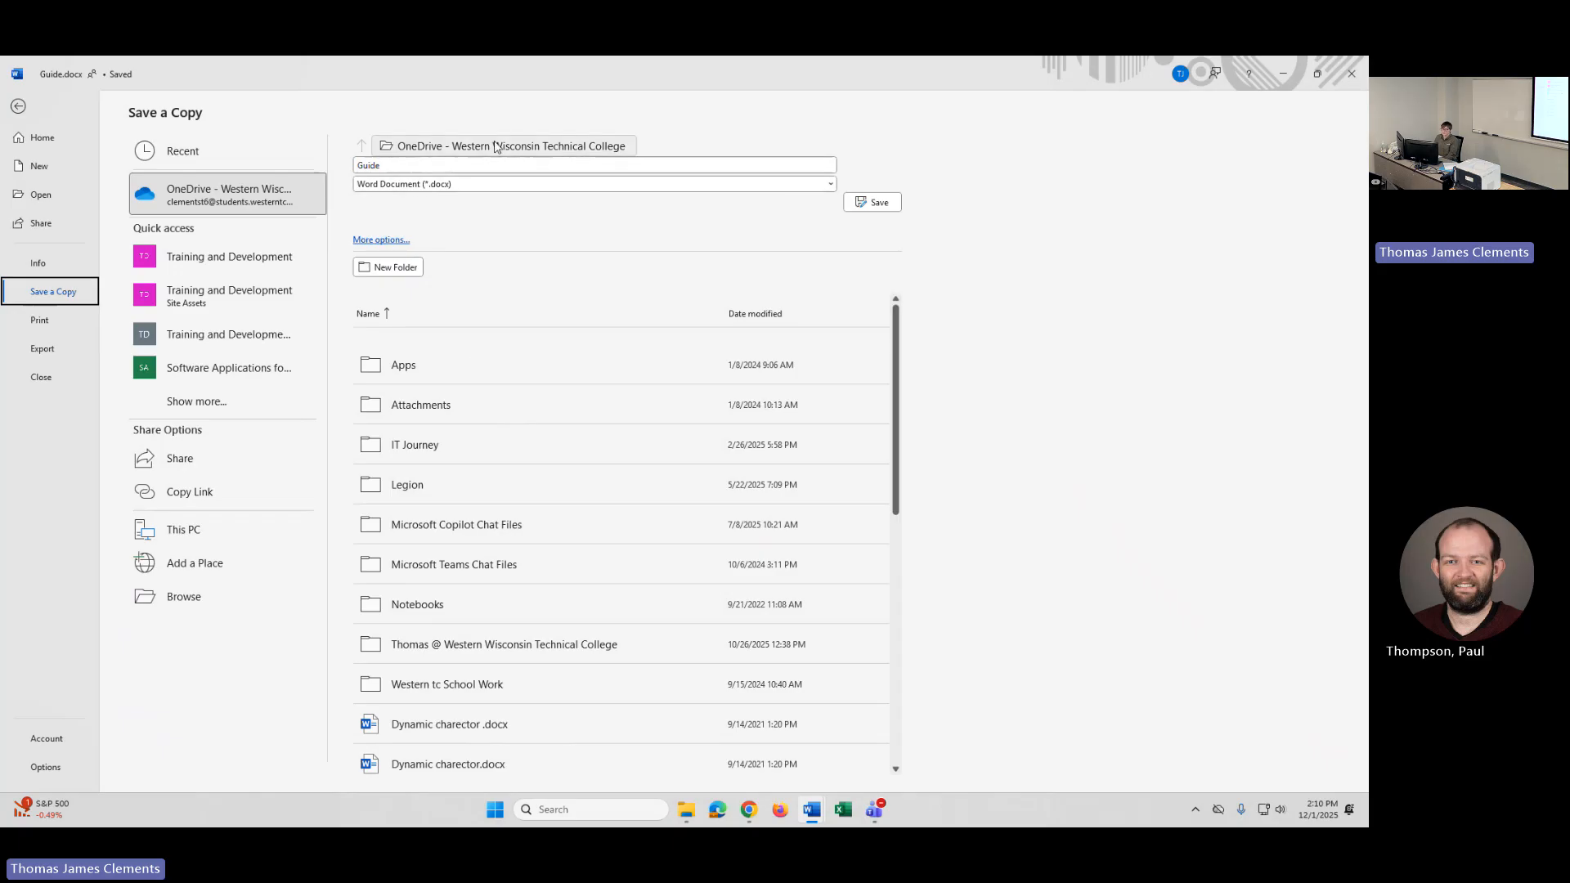
pyautogui.click(489, 192)
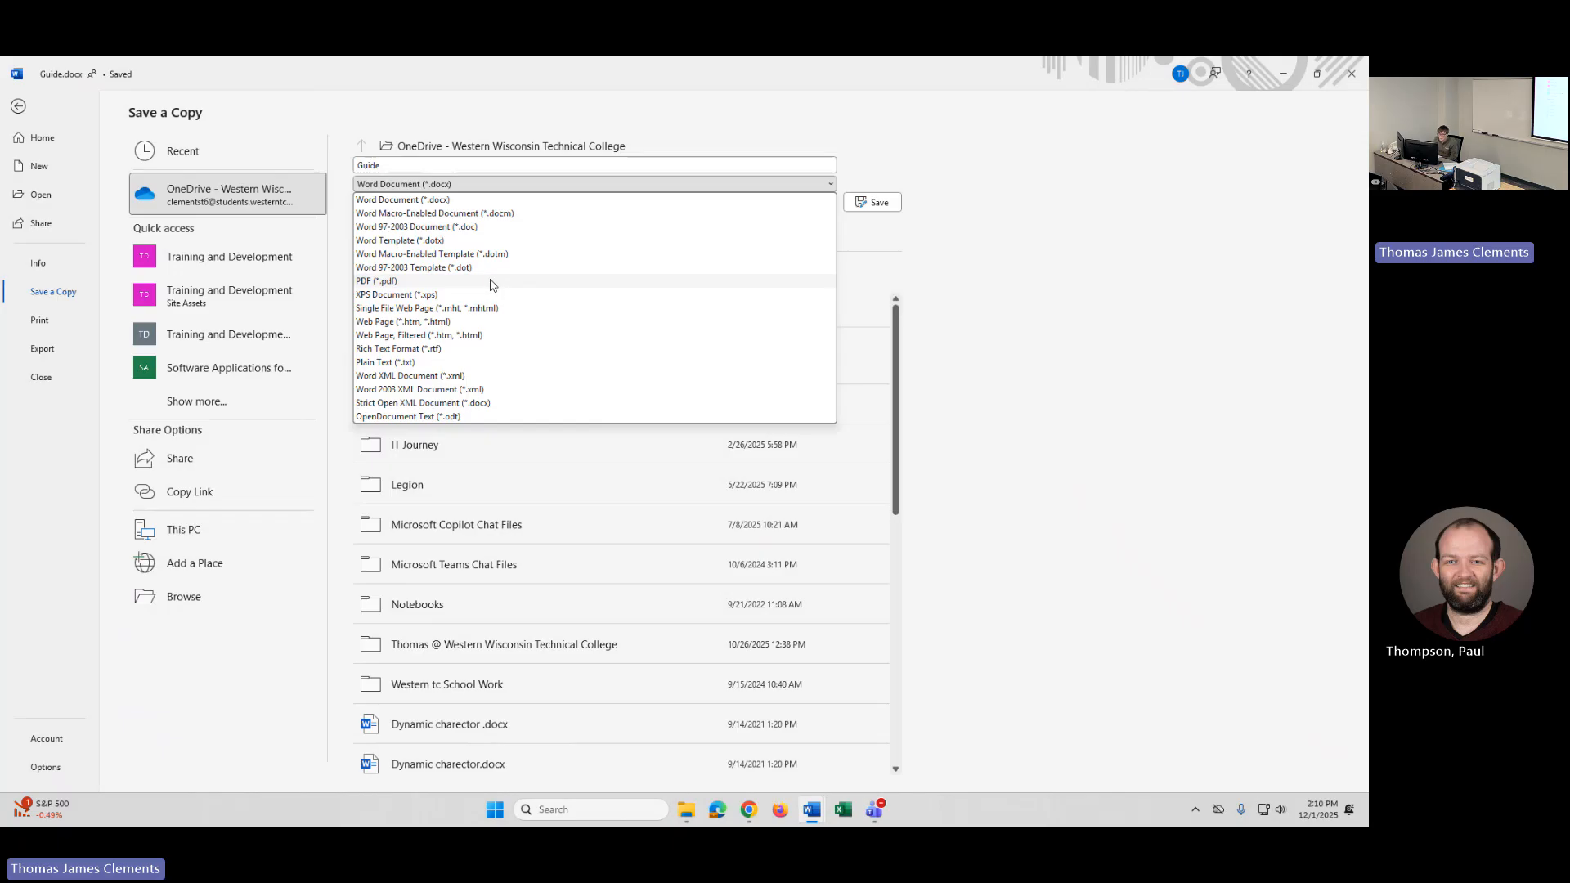
pyautogui.click(447, 282)
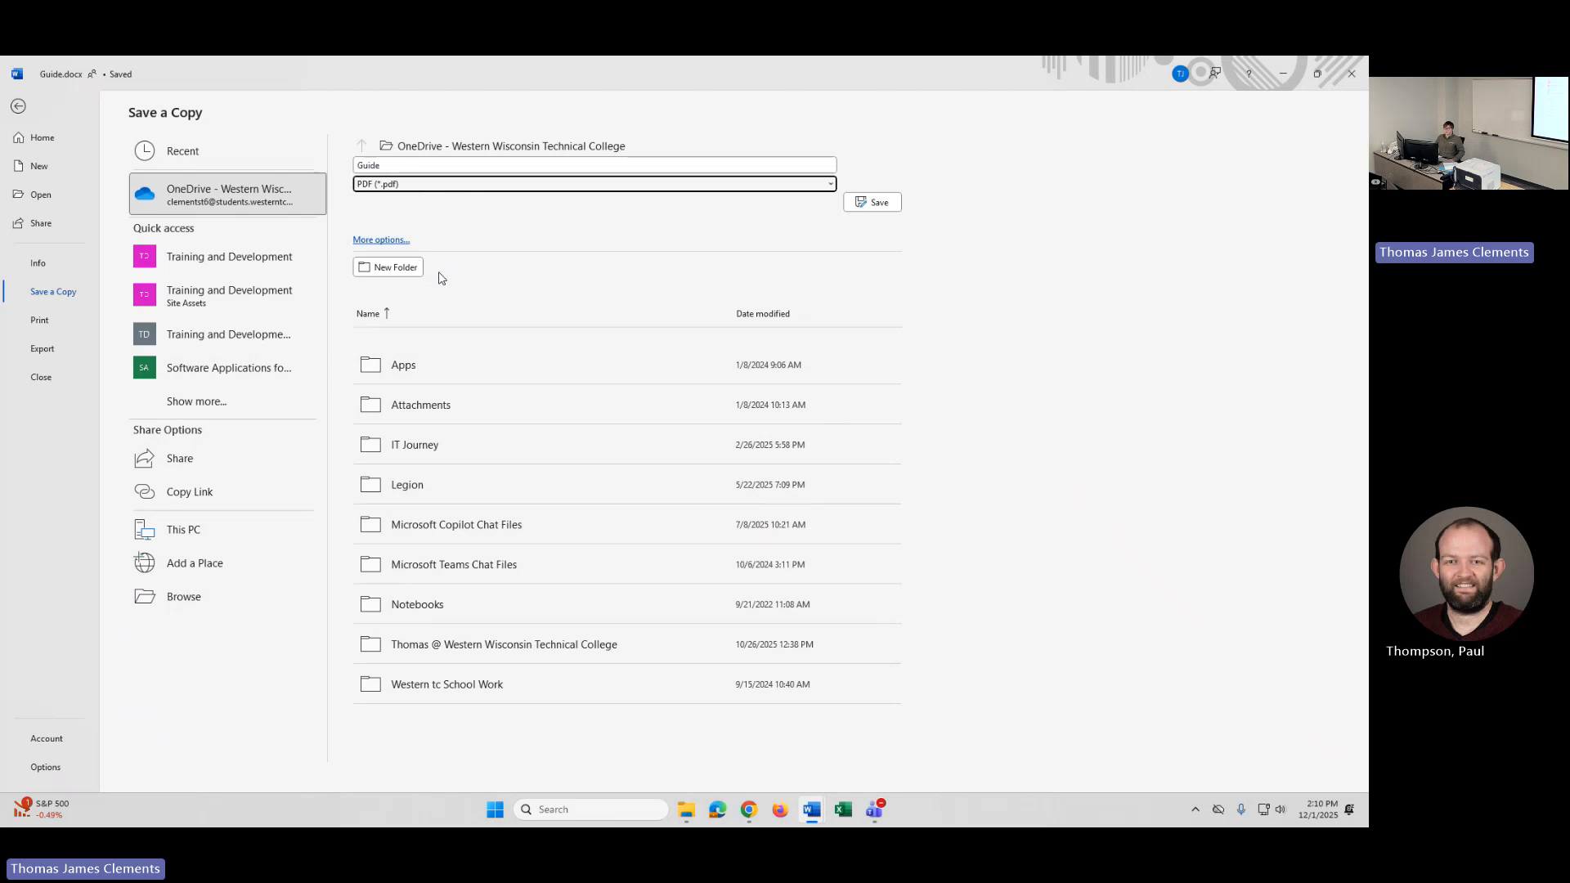
pyautogui.click(206, 598)
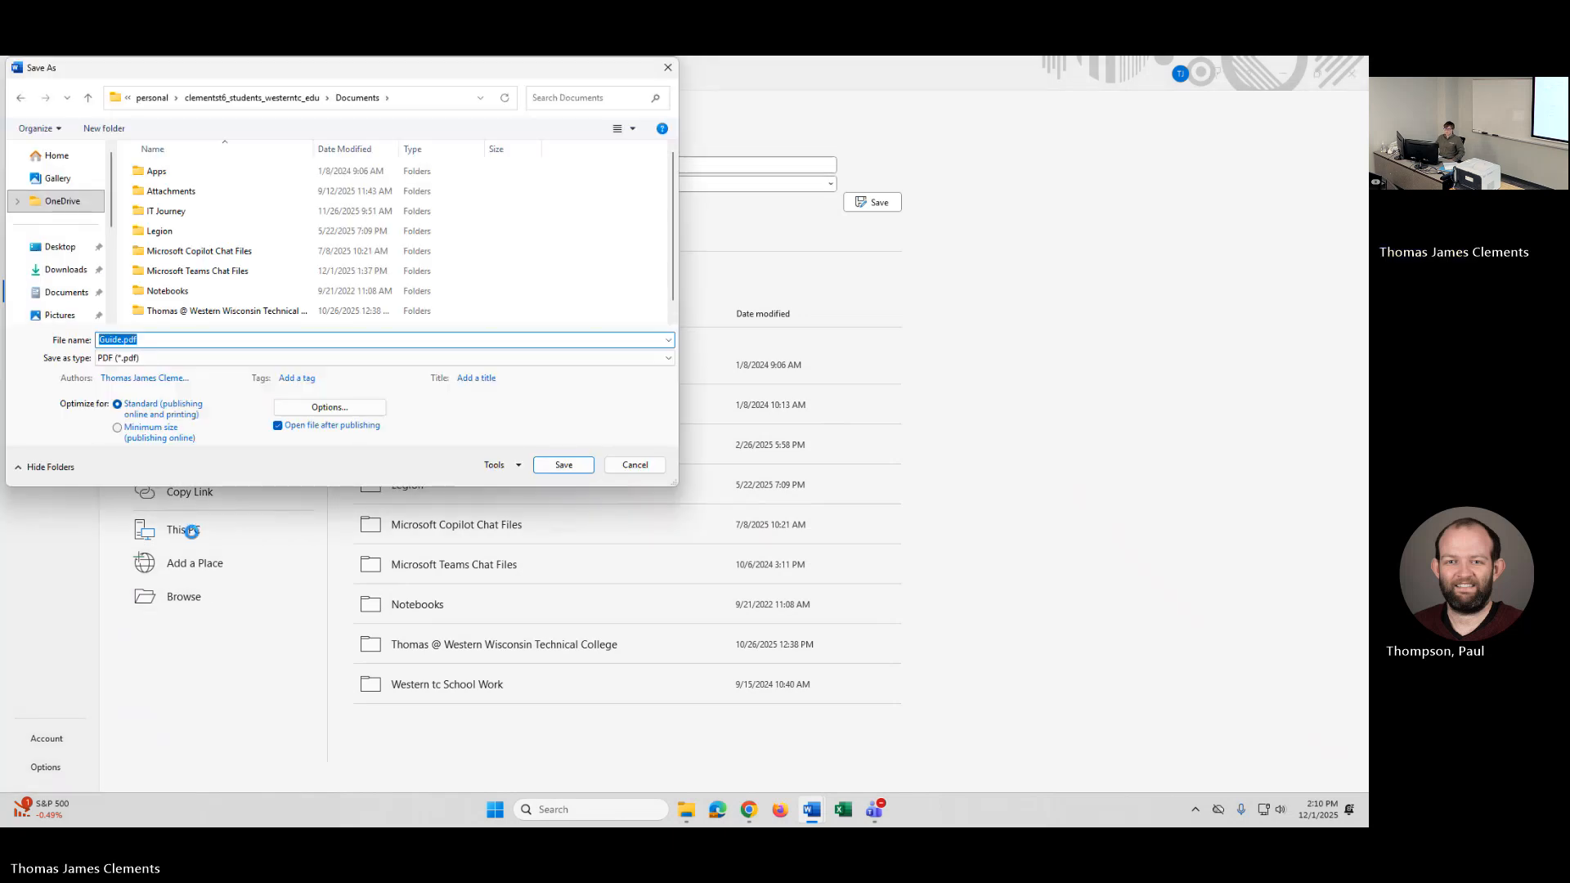
pyautogui.click(59, 242)
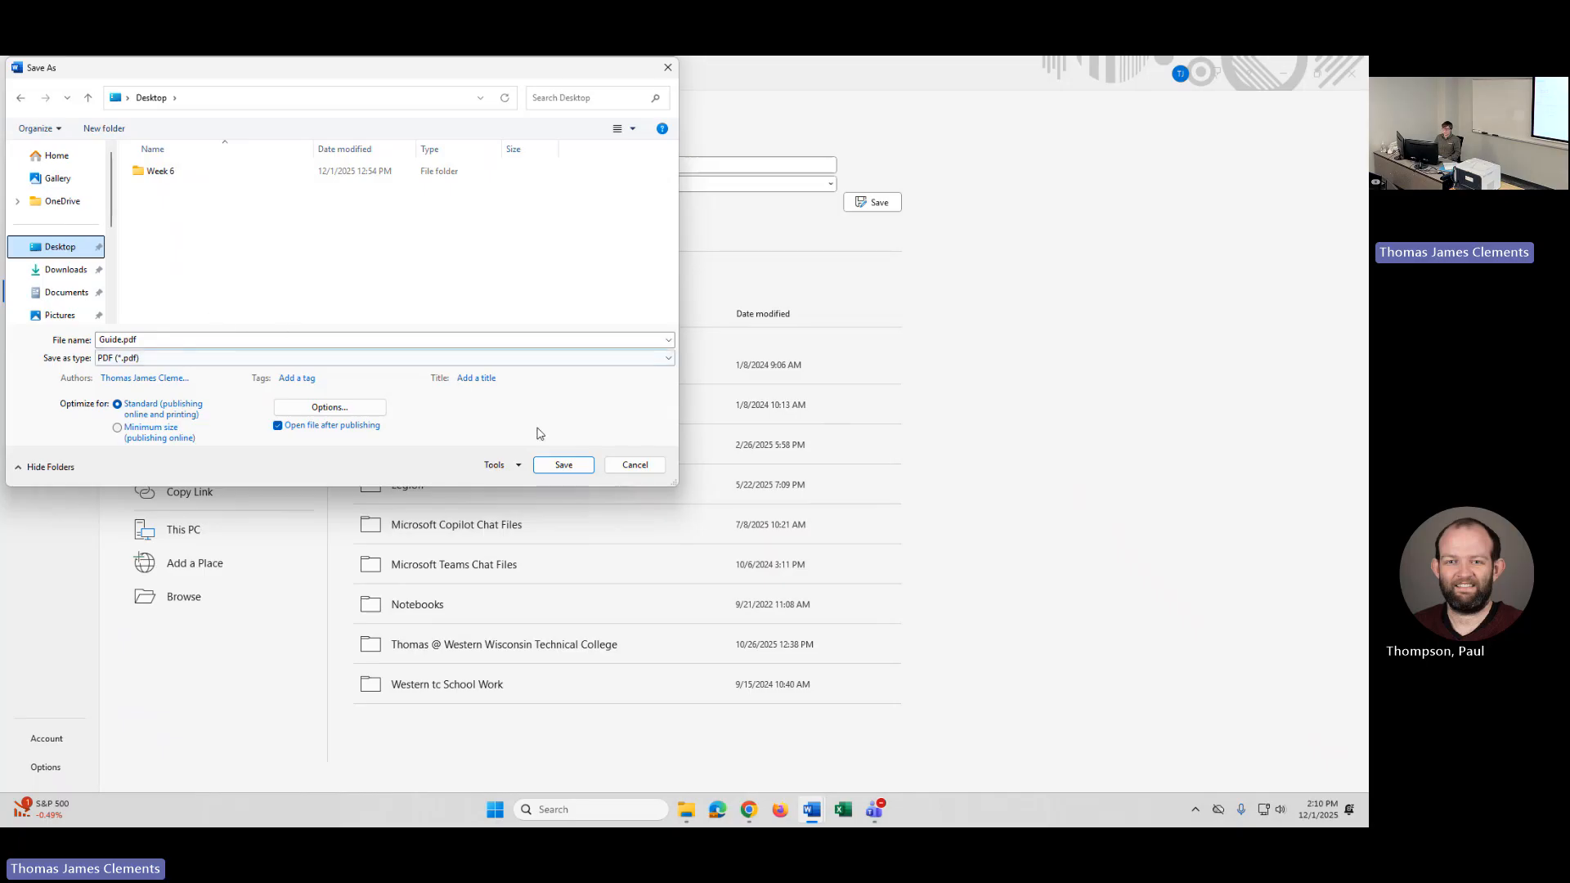
pyautogui.click(561, 466)
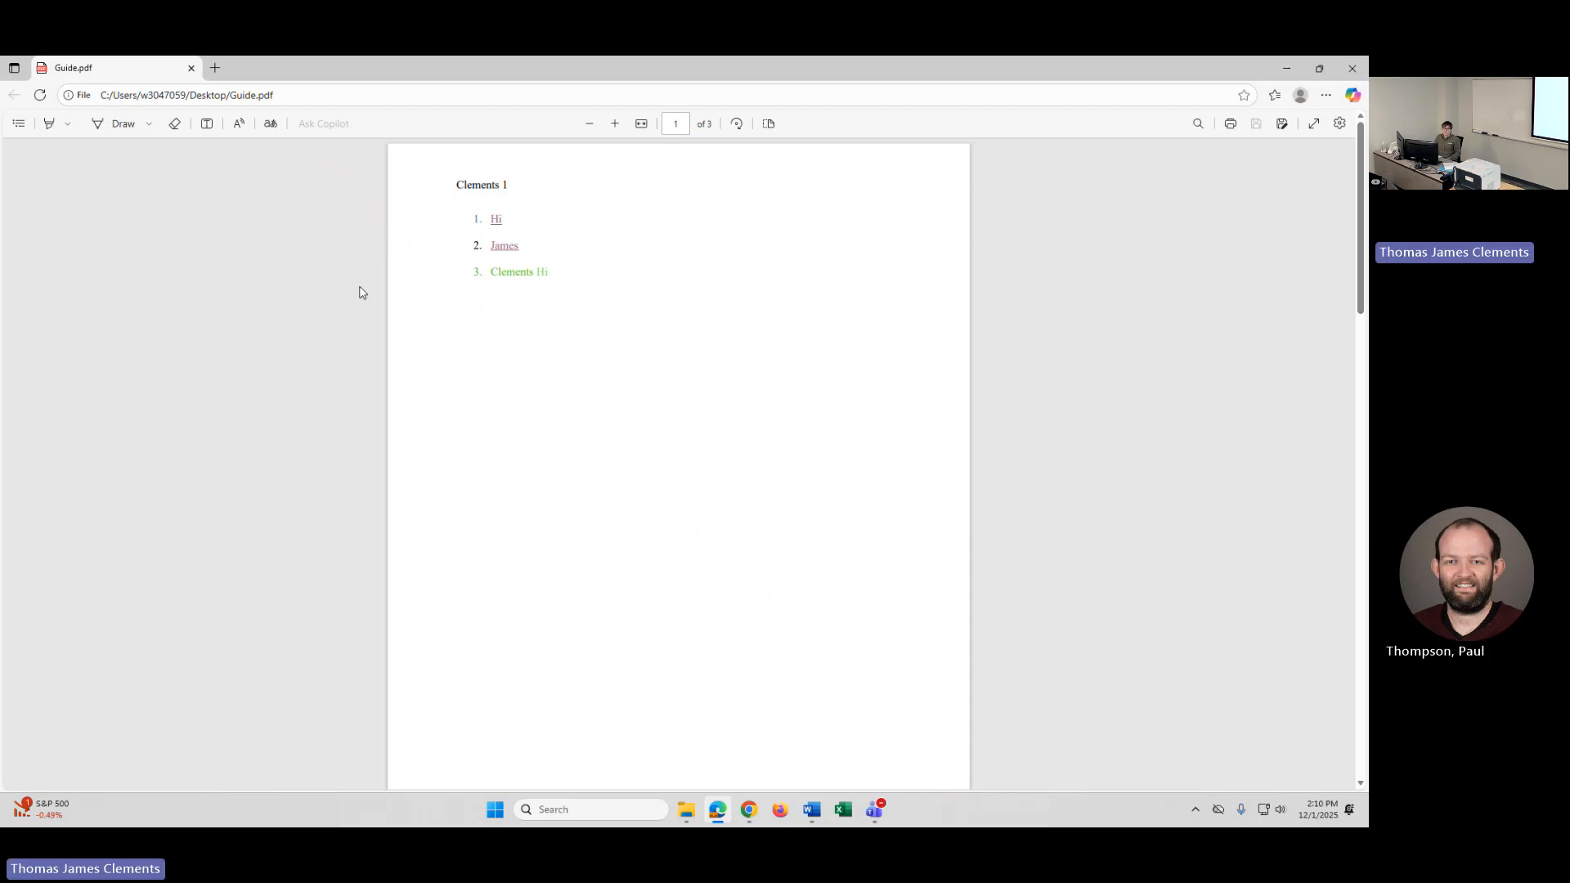
# Step: Look through the pages of the exported Guide.pdf and minimize its window
pyautogui.scroll(-1, 505, 316)
pyautogui.scroll(1, 505, 316)
pyautogui.scroll(-5, 515, 298)
pyautogui.scroll(5, 533, 336)
pyautogui.click(1276, 74)
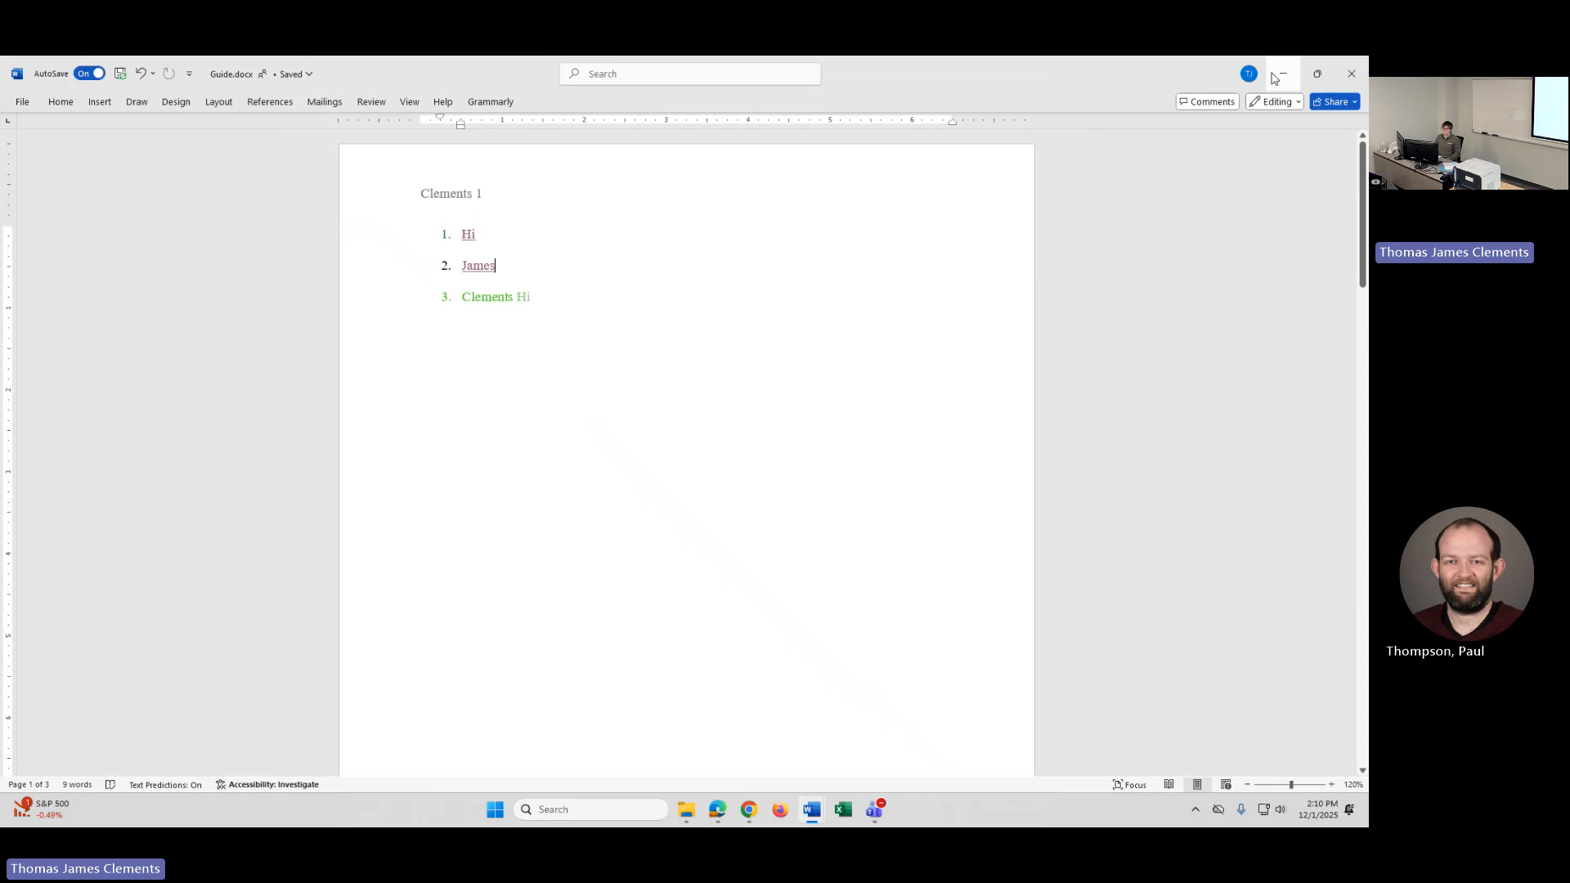
# Step: Minimize the Guide document and open Setup Doc example.docx from the Training folder inside Week 6
pyautogui.click(1280, 73)
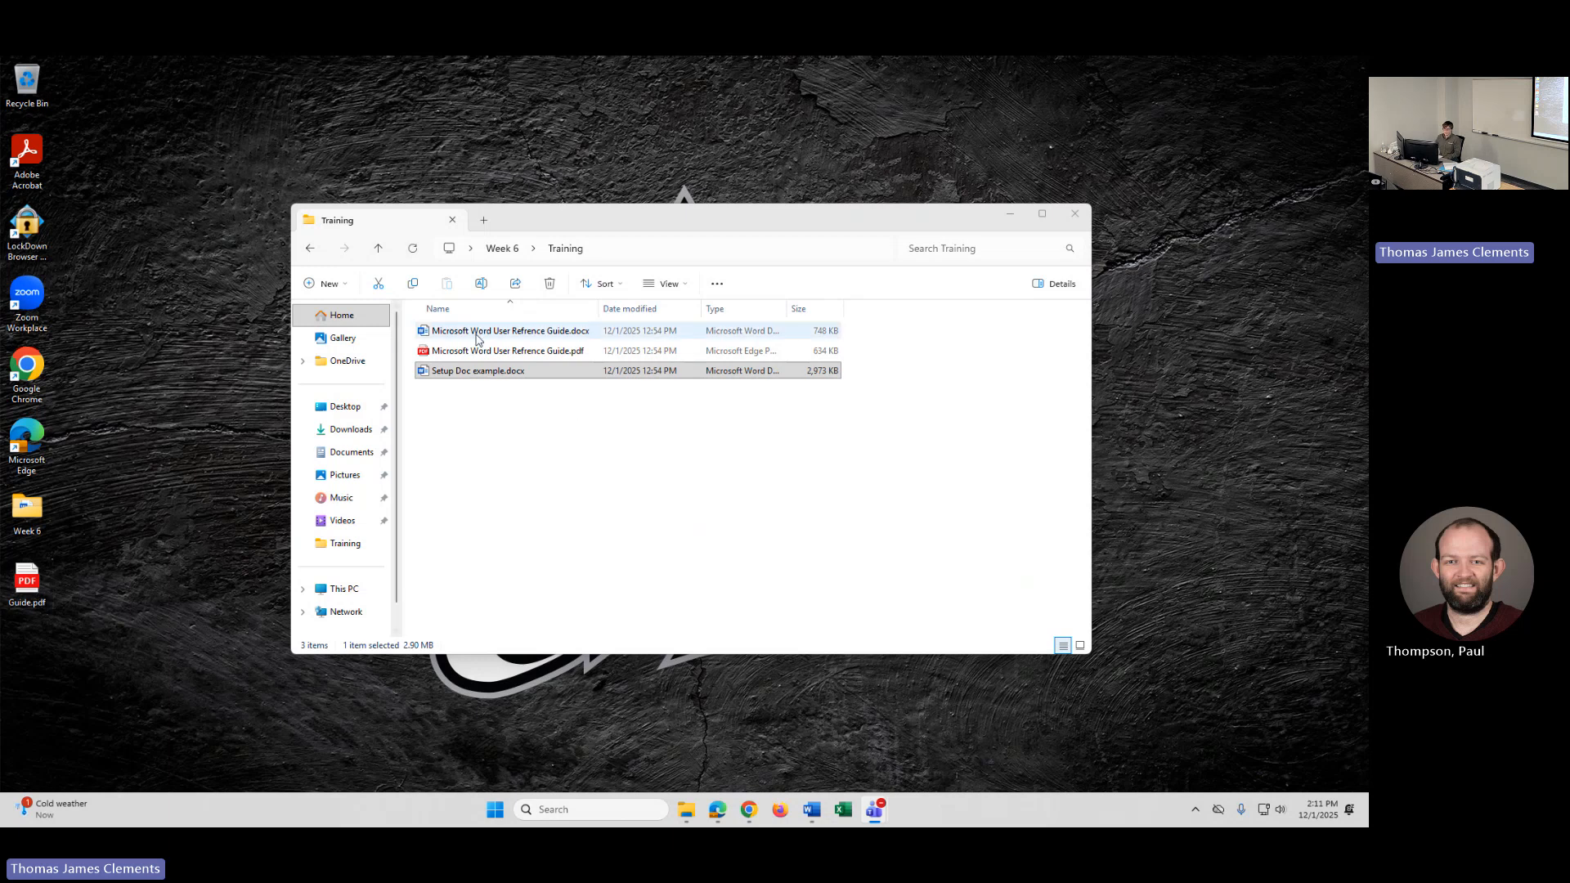
pyautogui.click(311, 250)
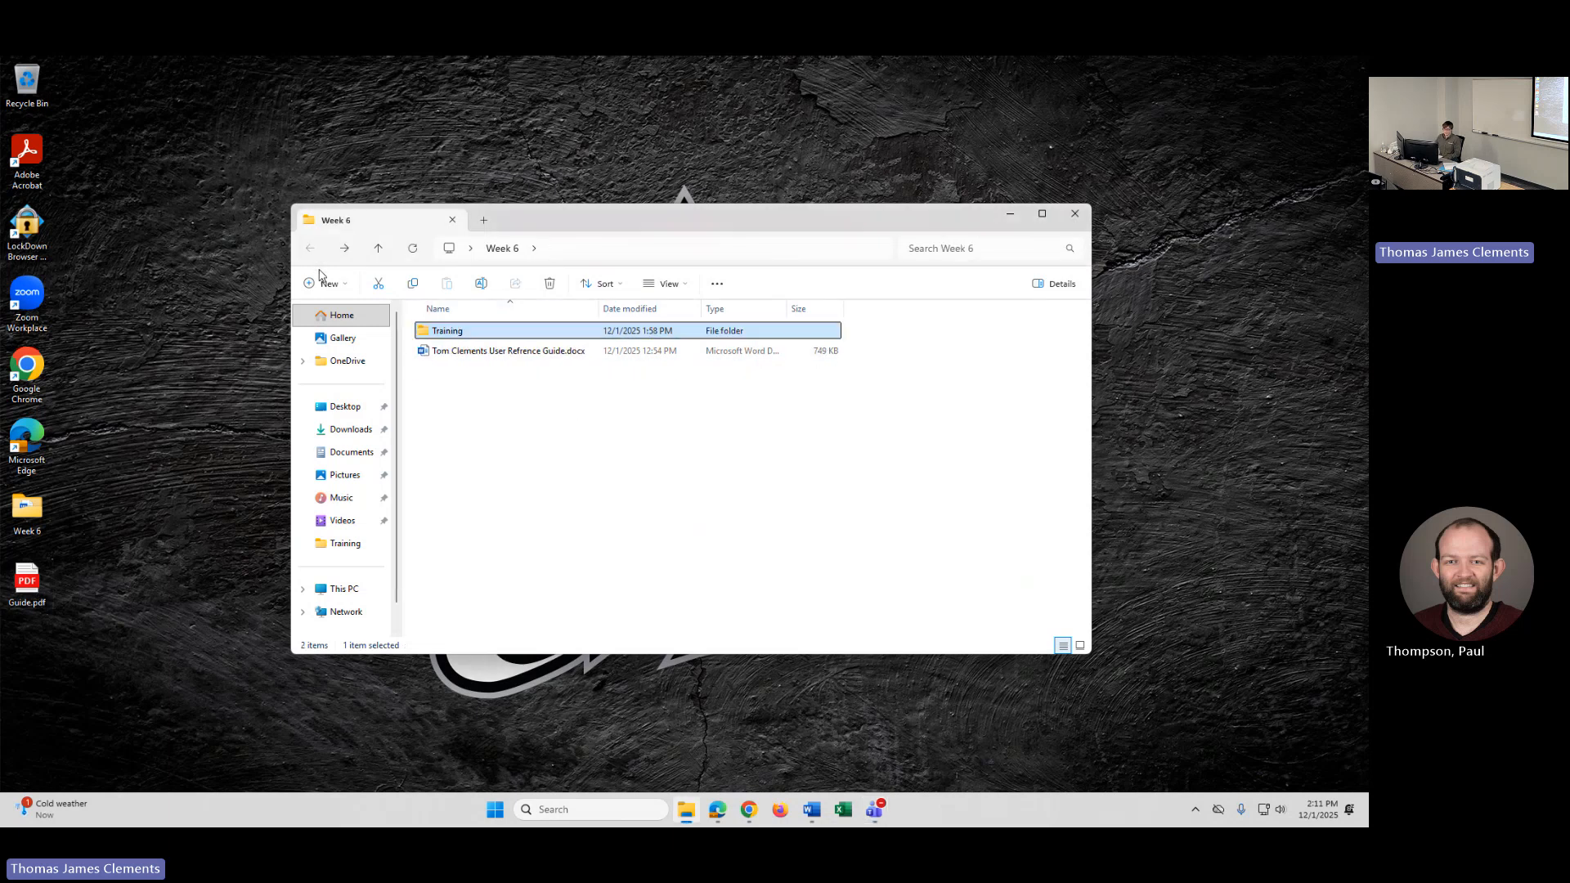
pyautogui.doubleClick(461, 336)
pyautogui.doubleClick(466, 372)
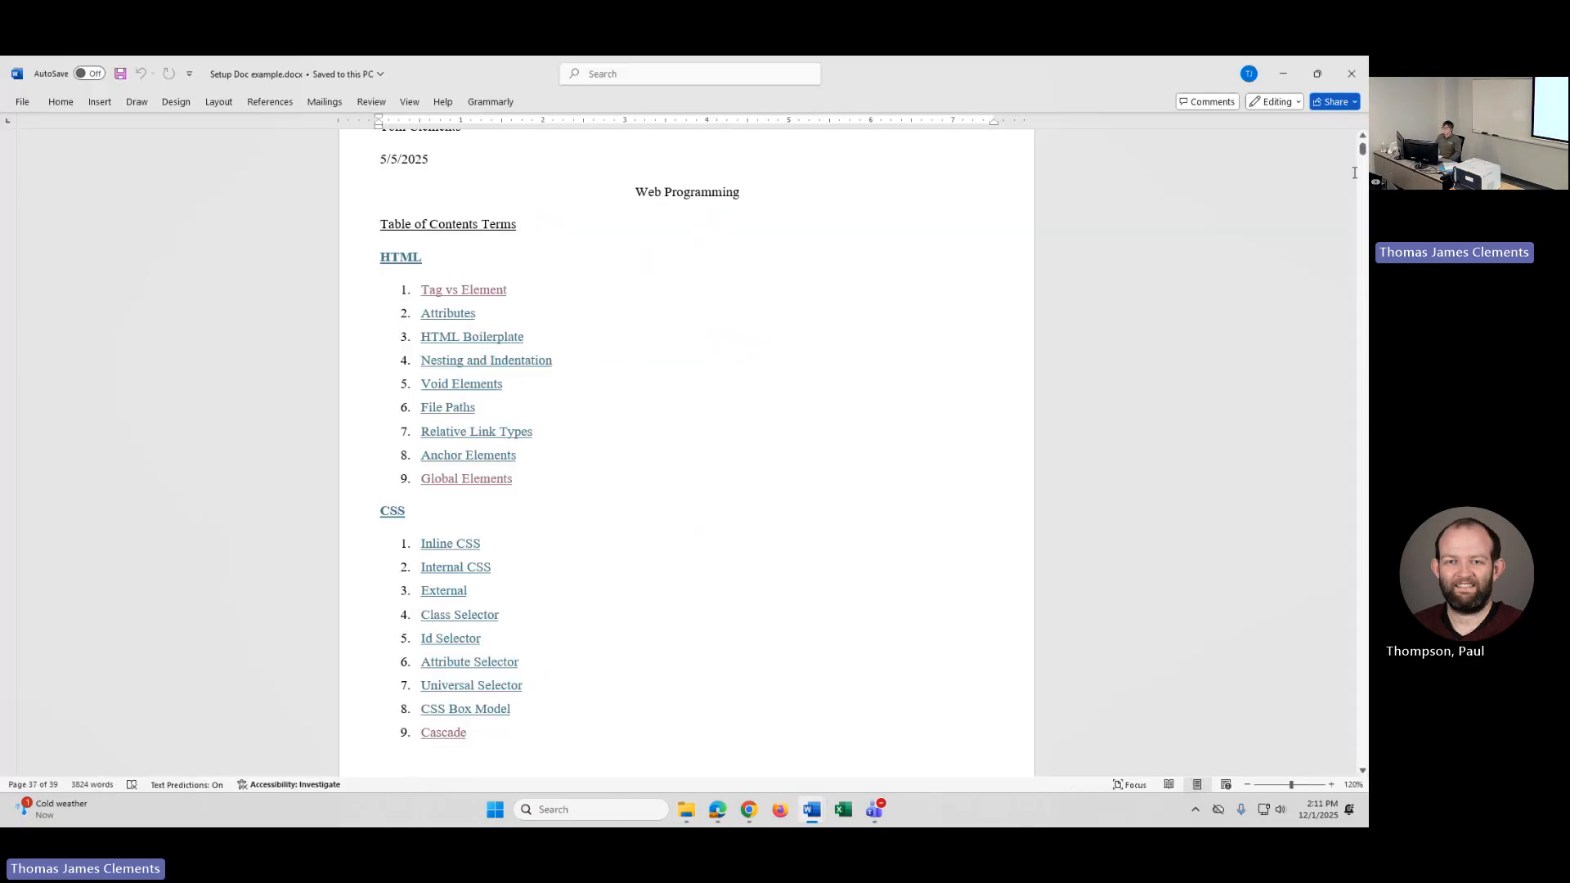
# Step: Examine the HTML section of the example document for its layout and notes, and close the document and the folder window
pyautogui.moveTo(1362, 147); pyautogui.dragTo(1364, 168)
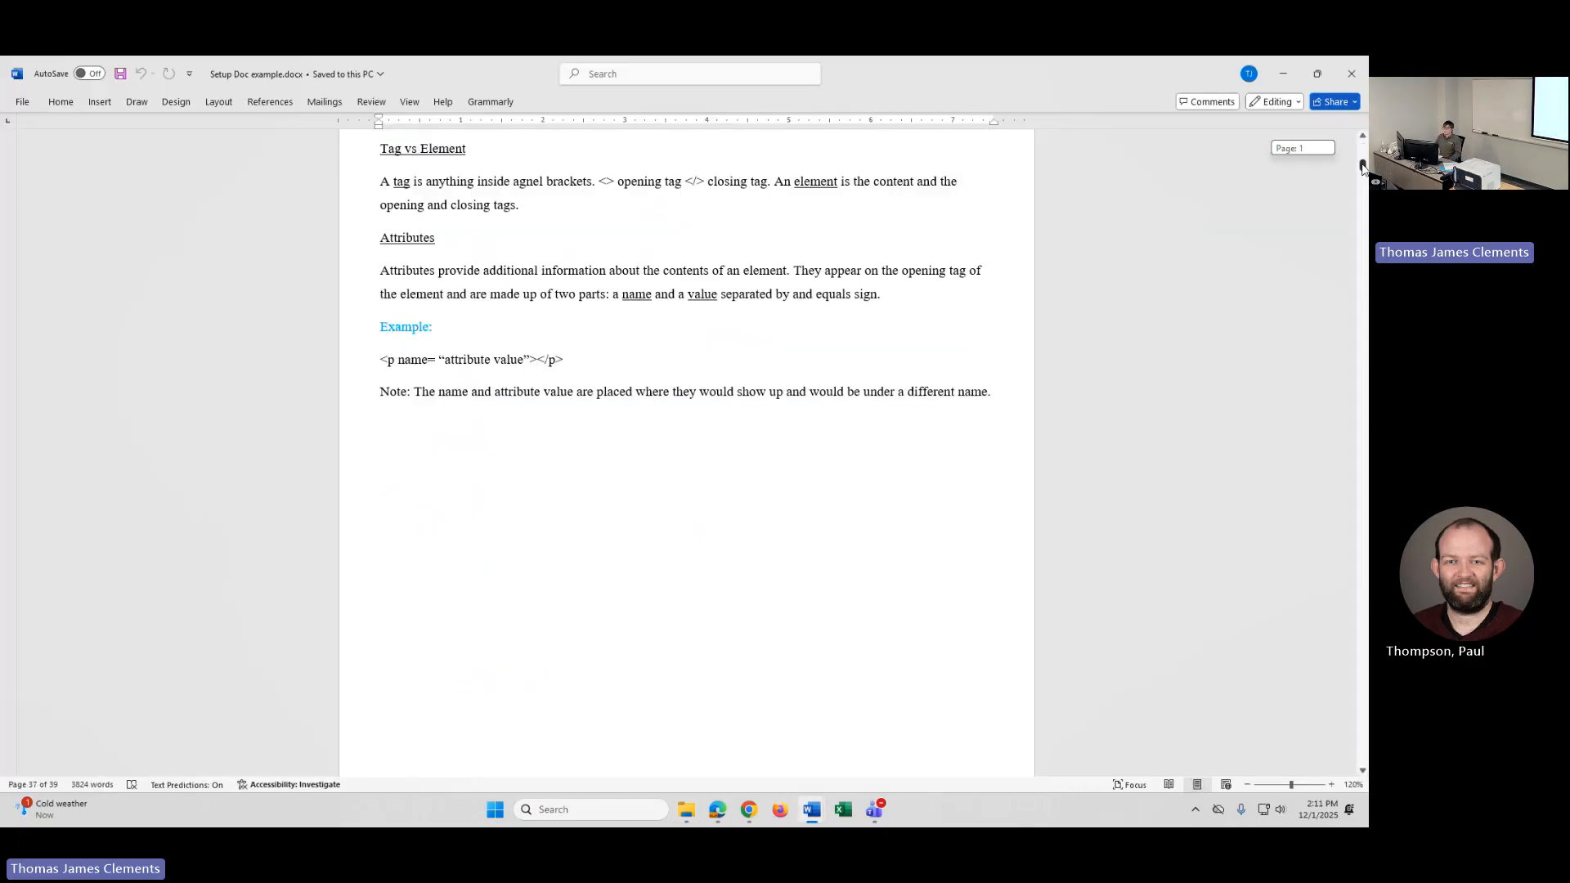
pyautogui.scroll(2, 1055, 437)
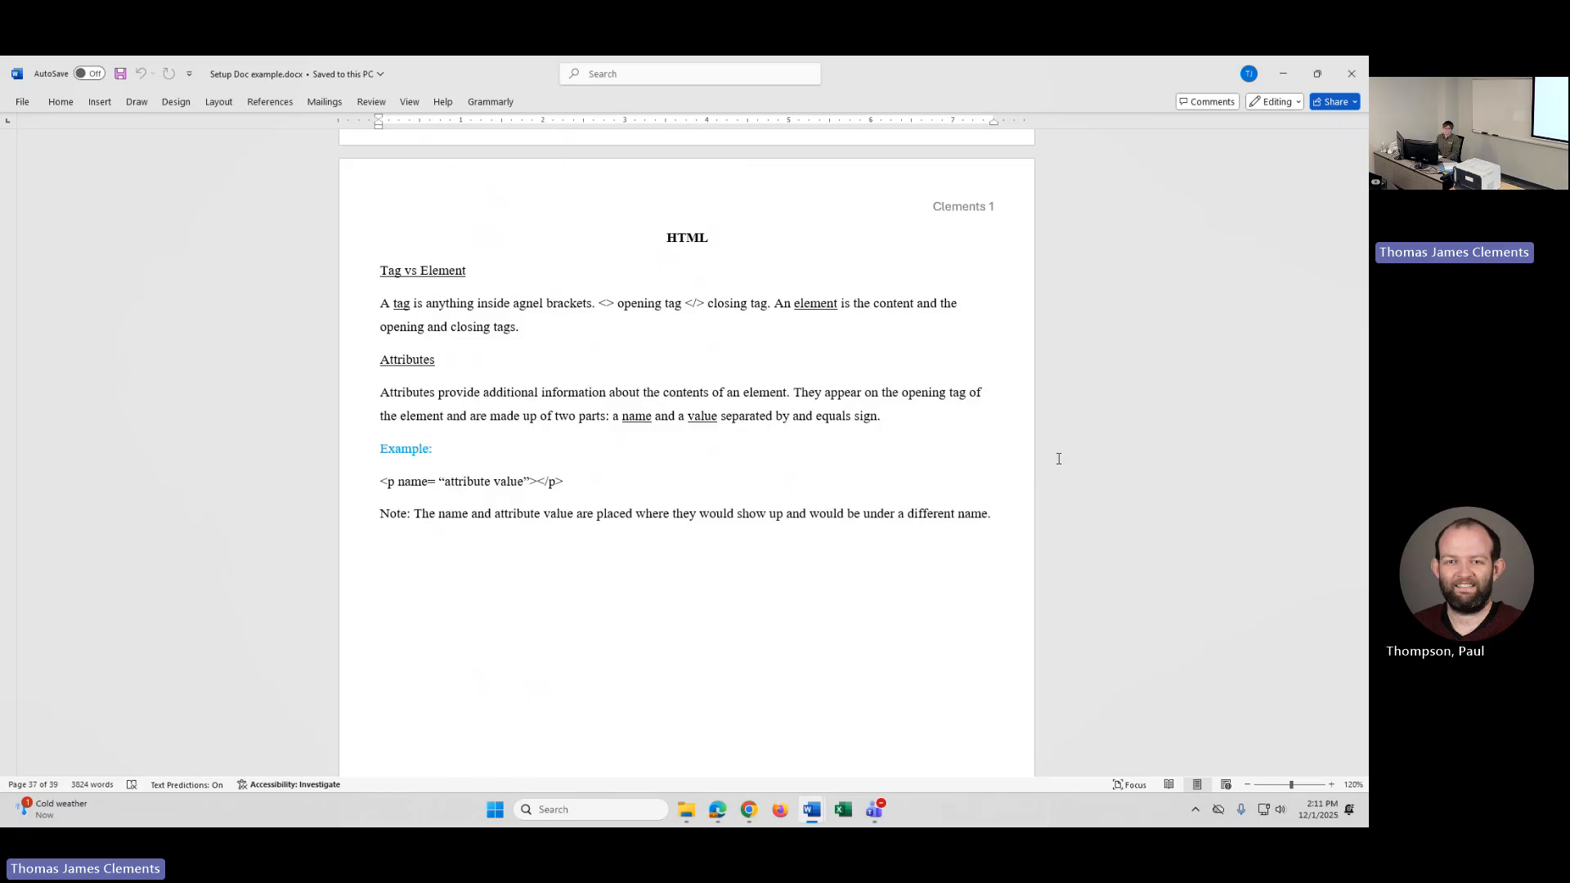
pyautogui.scroll(-4, 1063, 460)
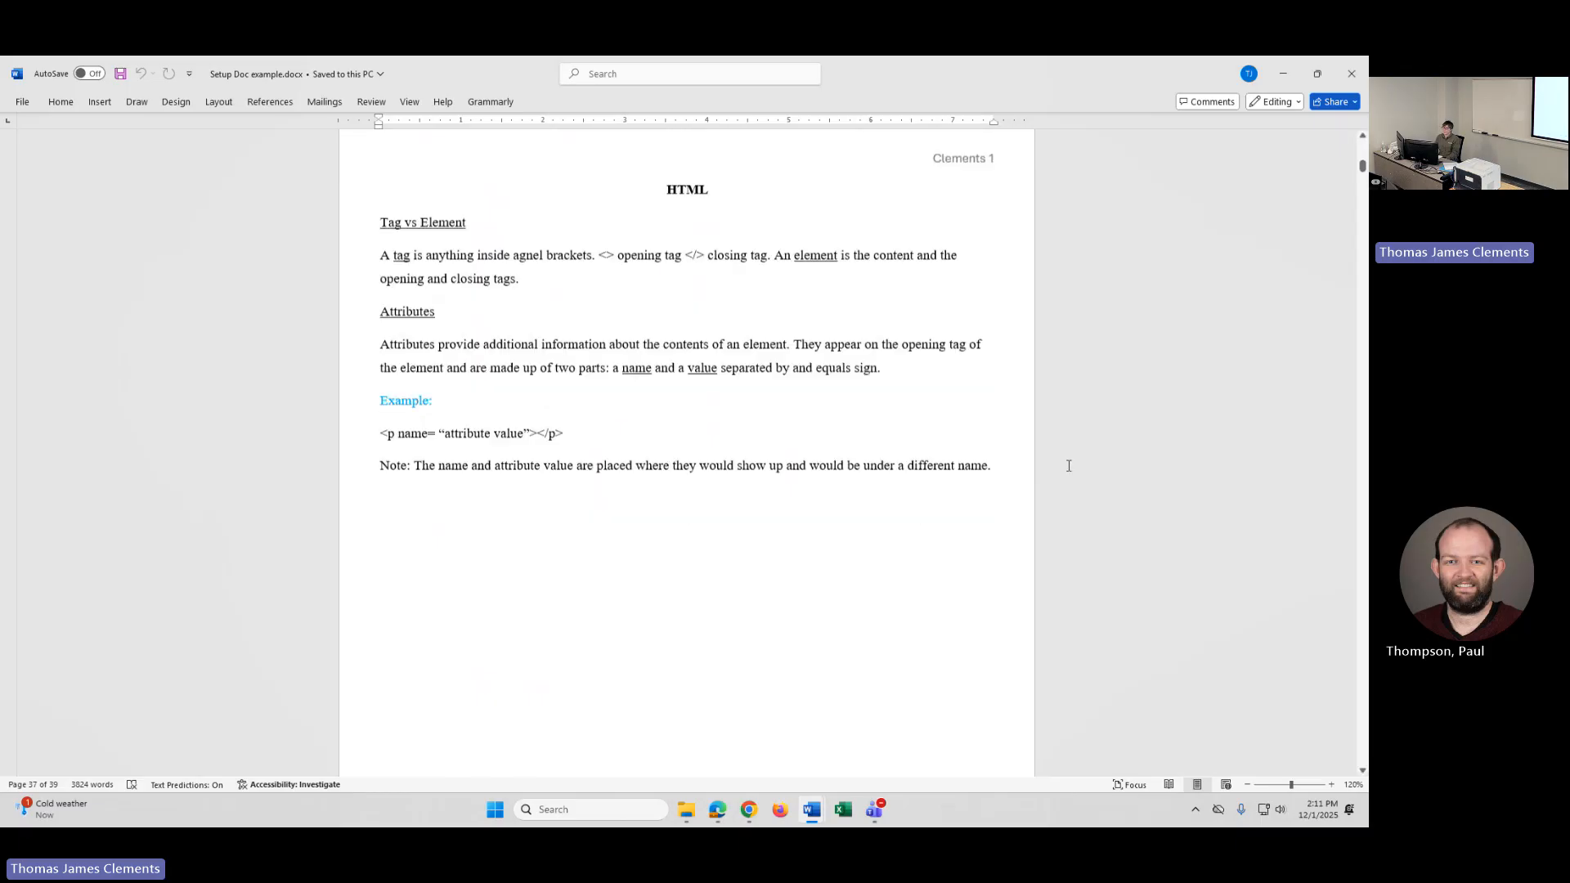
pyautogui.moveTo(1363, 159)
pyautogui.mouseDown()
pyautogui.moveTo(1364, 190)
pyautogui.moveTo(1362, 174)
pyautogui.mouseUp()
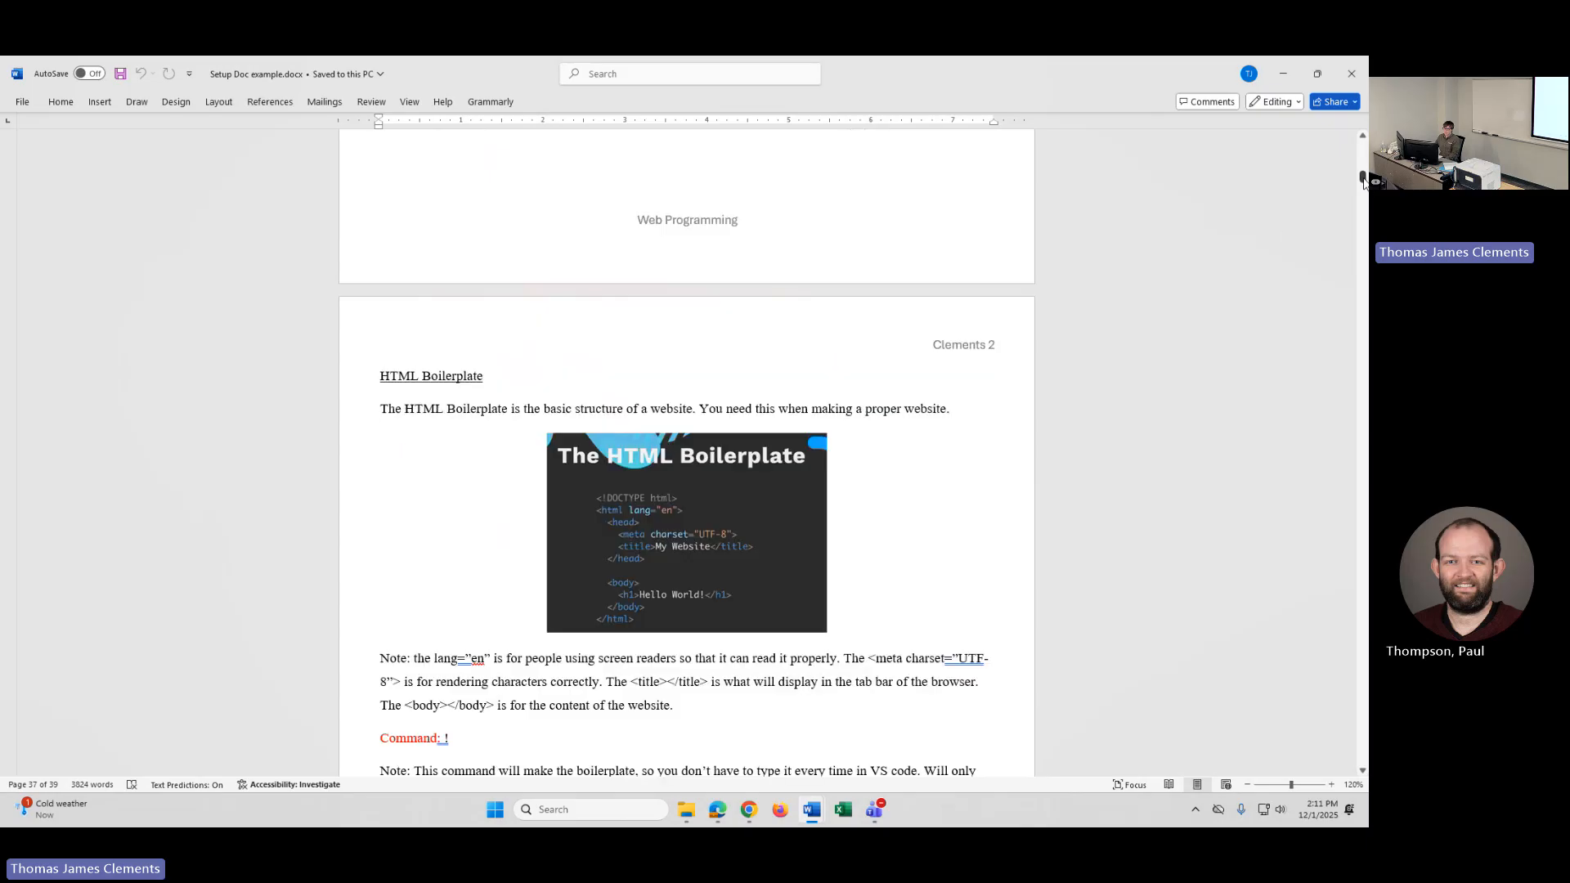
pyautogui.scroll(-3, 1186, 309)
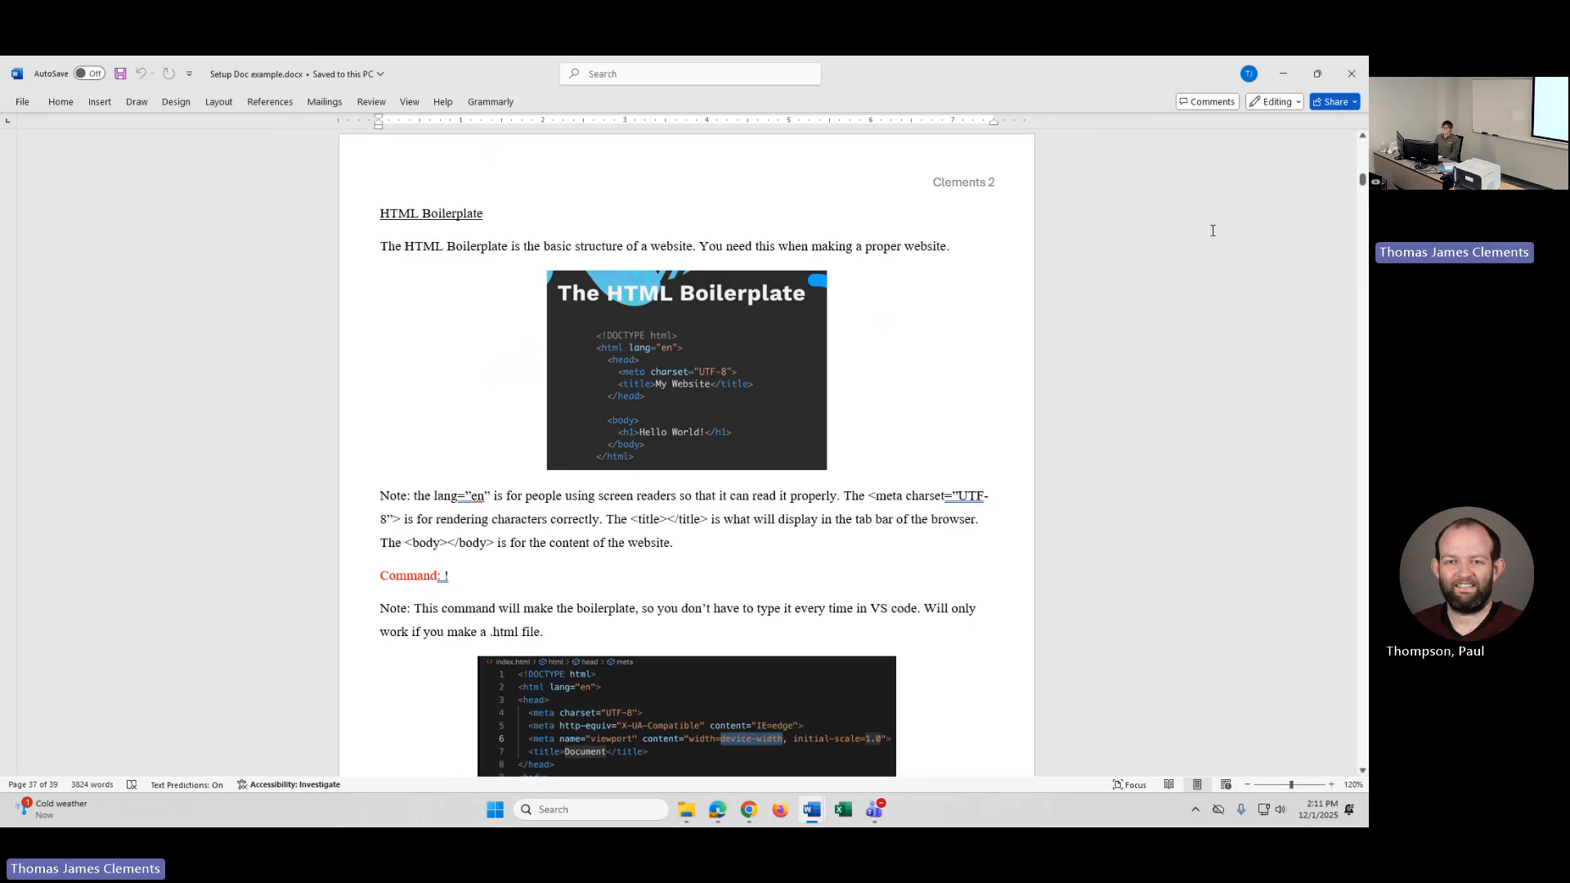
pyautogui.click(1355, 84)
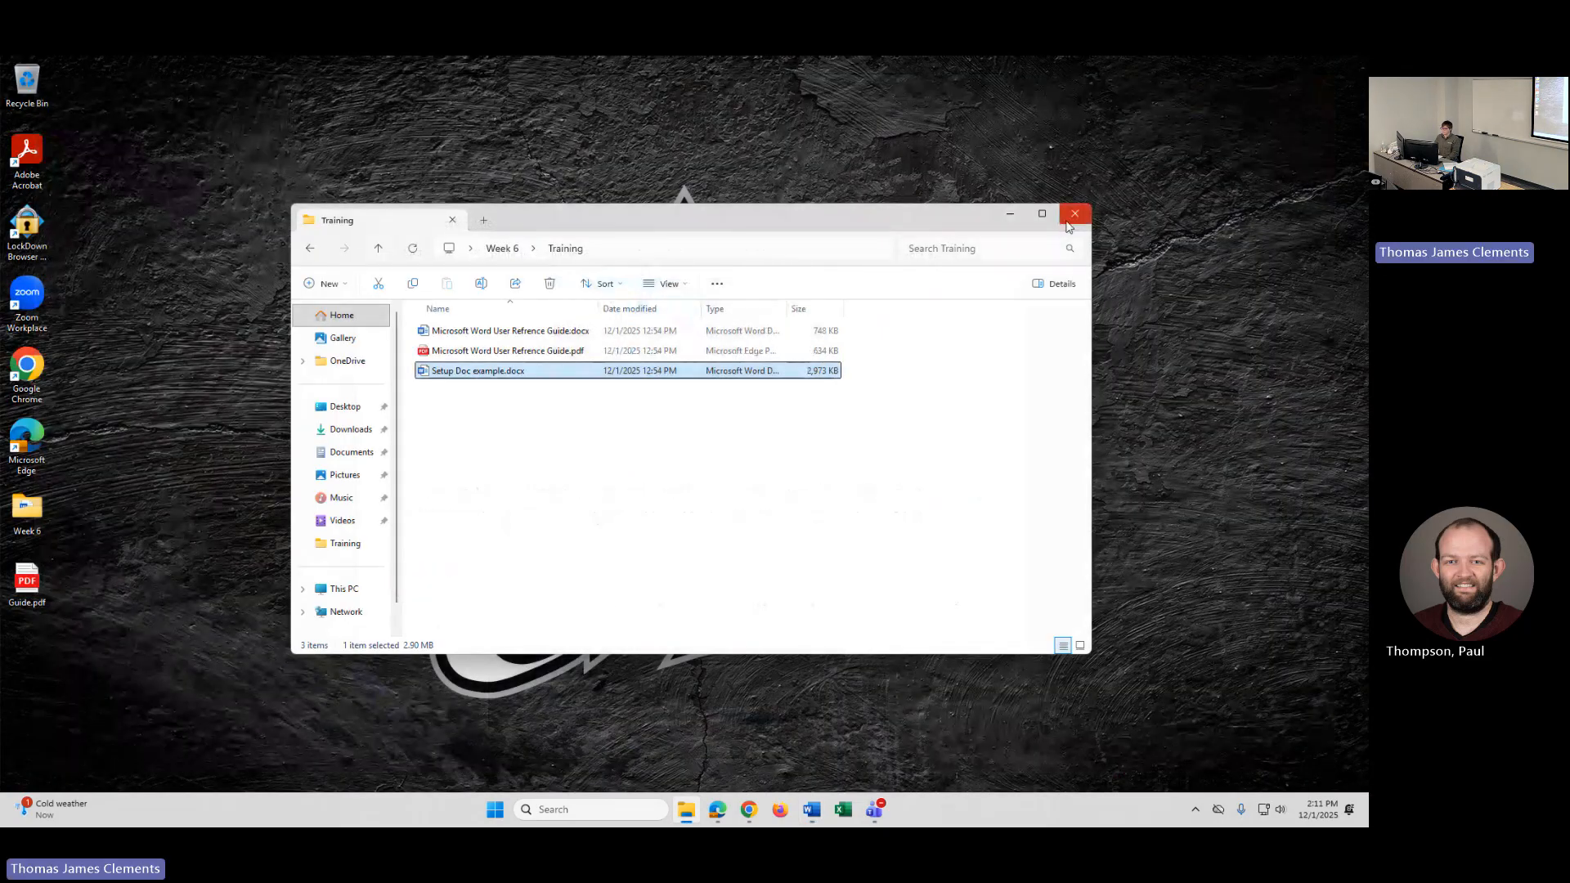
pyautogui.click(1067, 221)
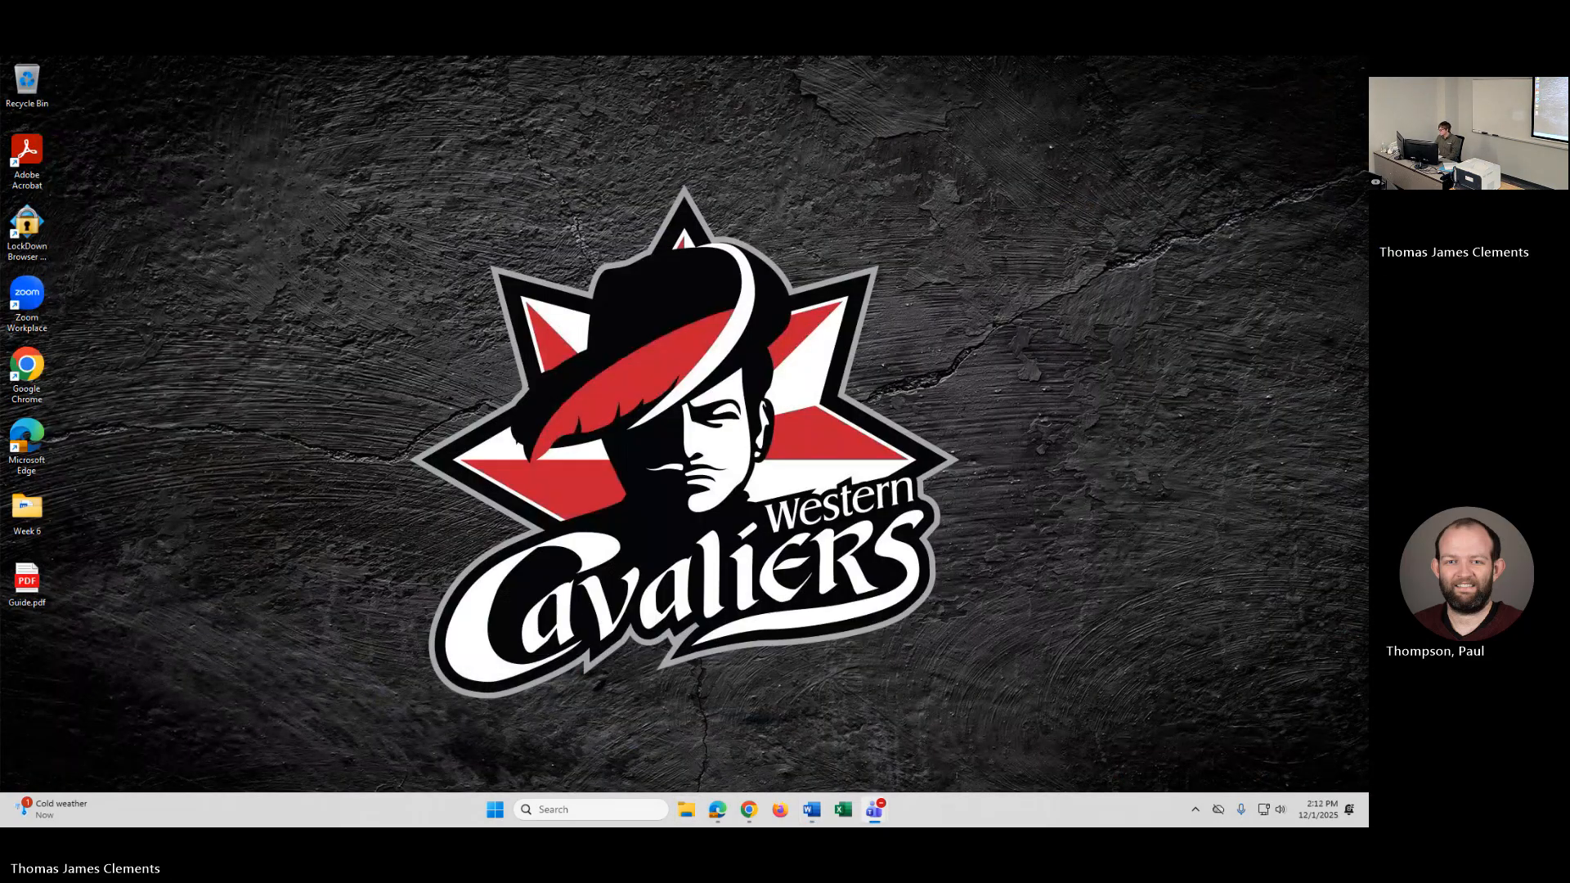